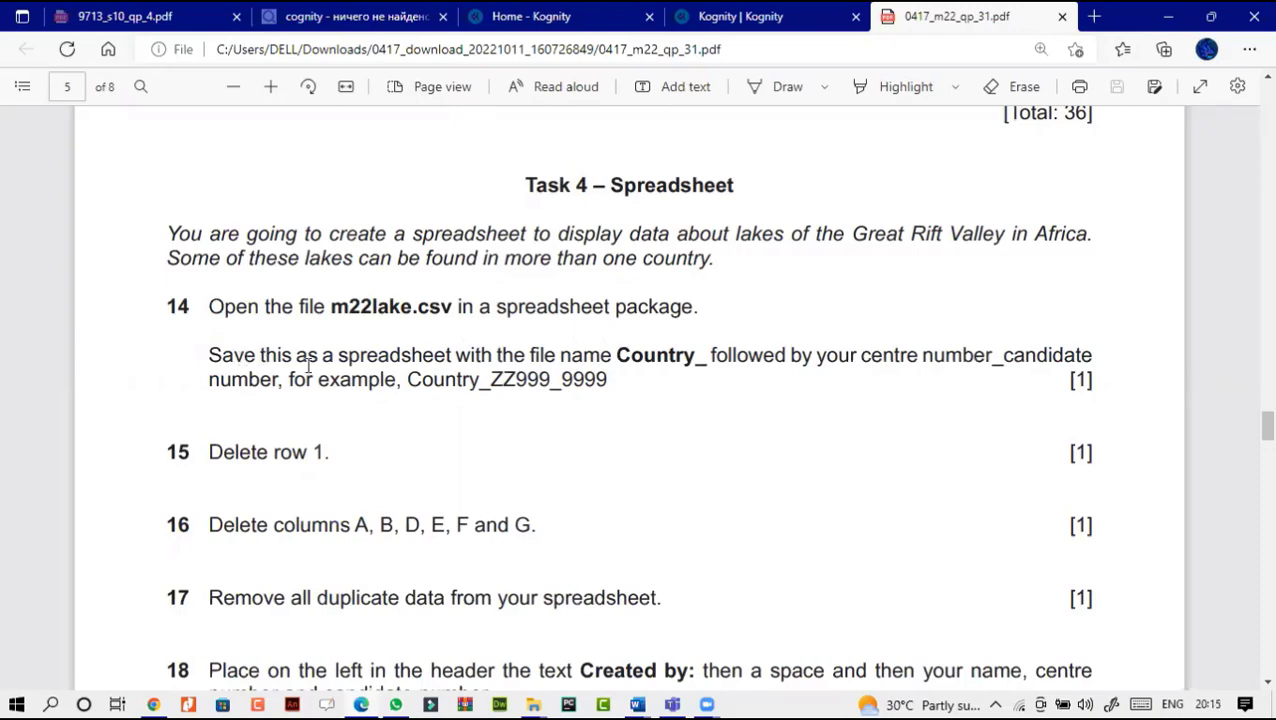
Step: Switch to File Explorer and extract the 0417_m22_sf_31 archive in the exam download folder into its own folder
scroll(265, 640, down, 1)
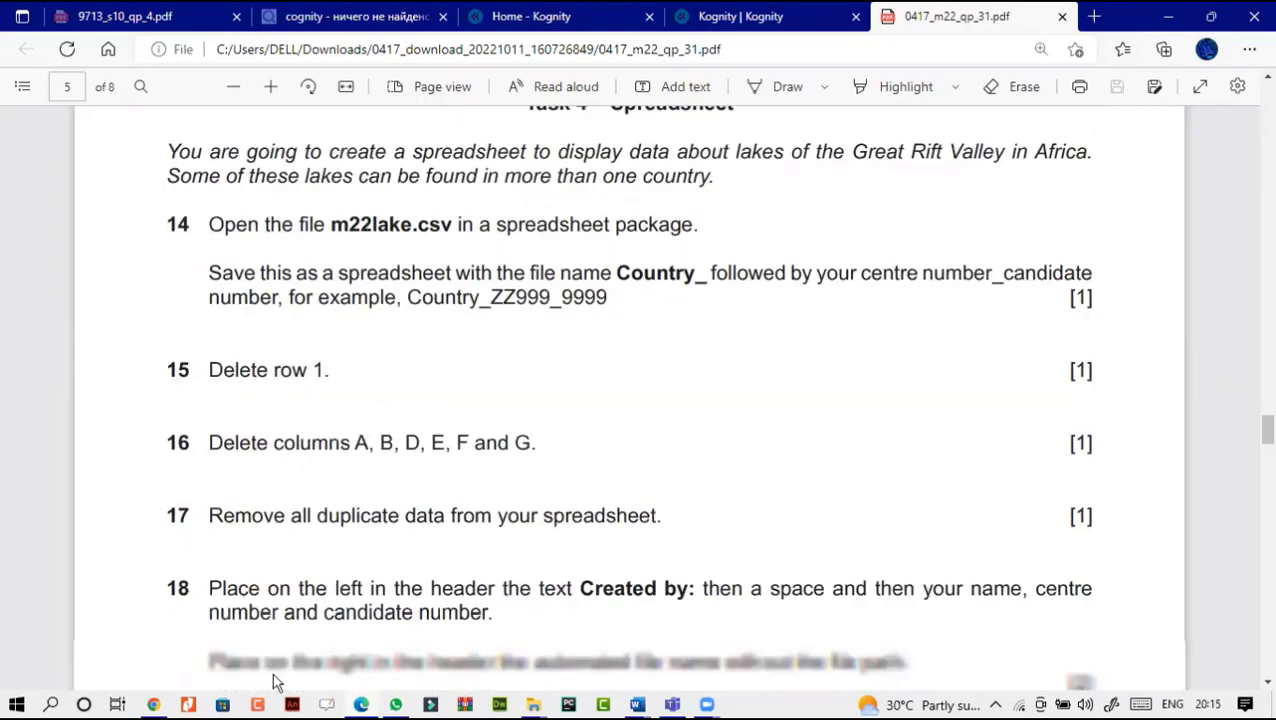
mouse_move(537, 706)
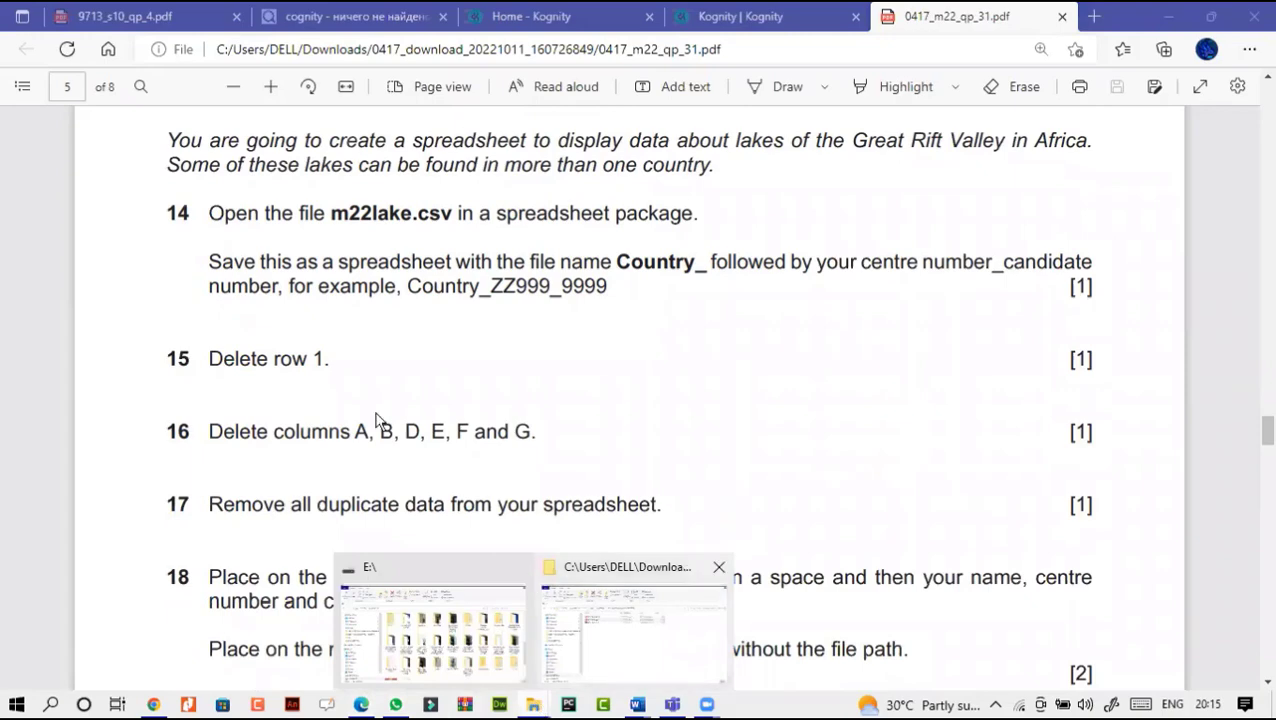
click(612, 615)
click(356, 274)
right_click(356, 276)
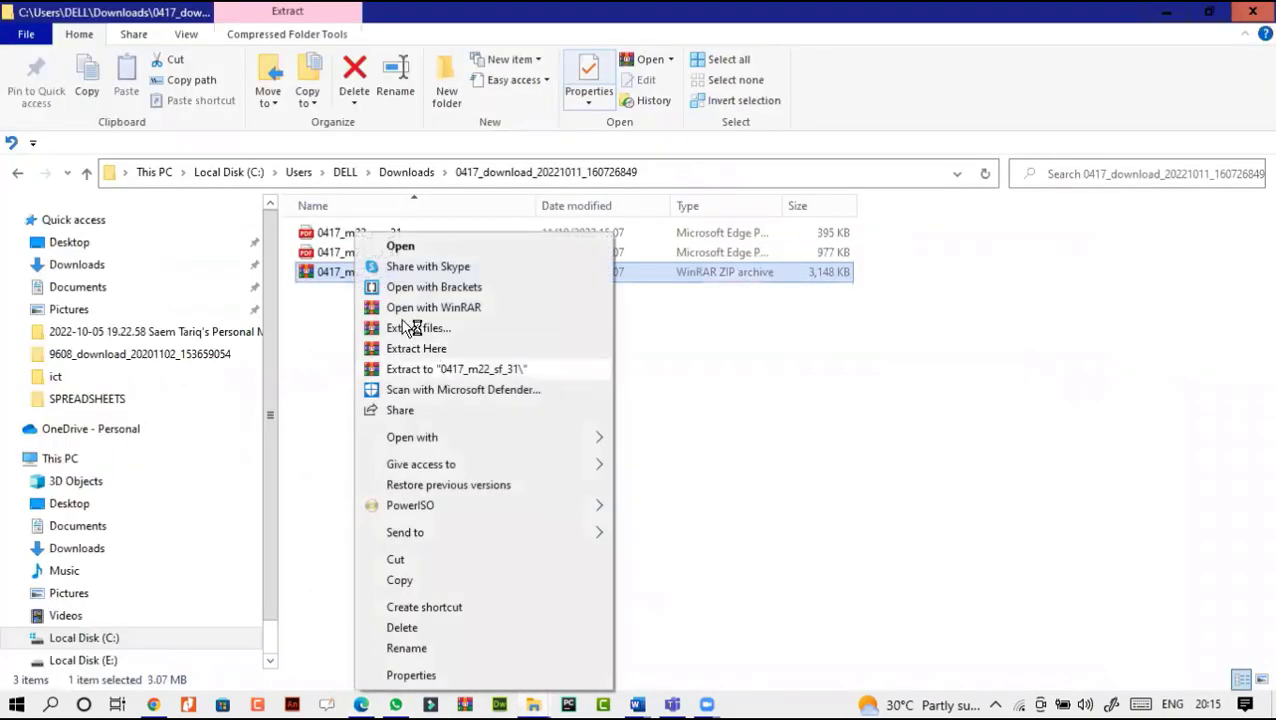
click(405, 322)
Step: Show the extracted March 2022 confidential source files as large icons and open the m22lake CSV file in Excel
double_click(385, 233)
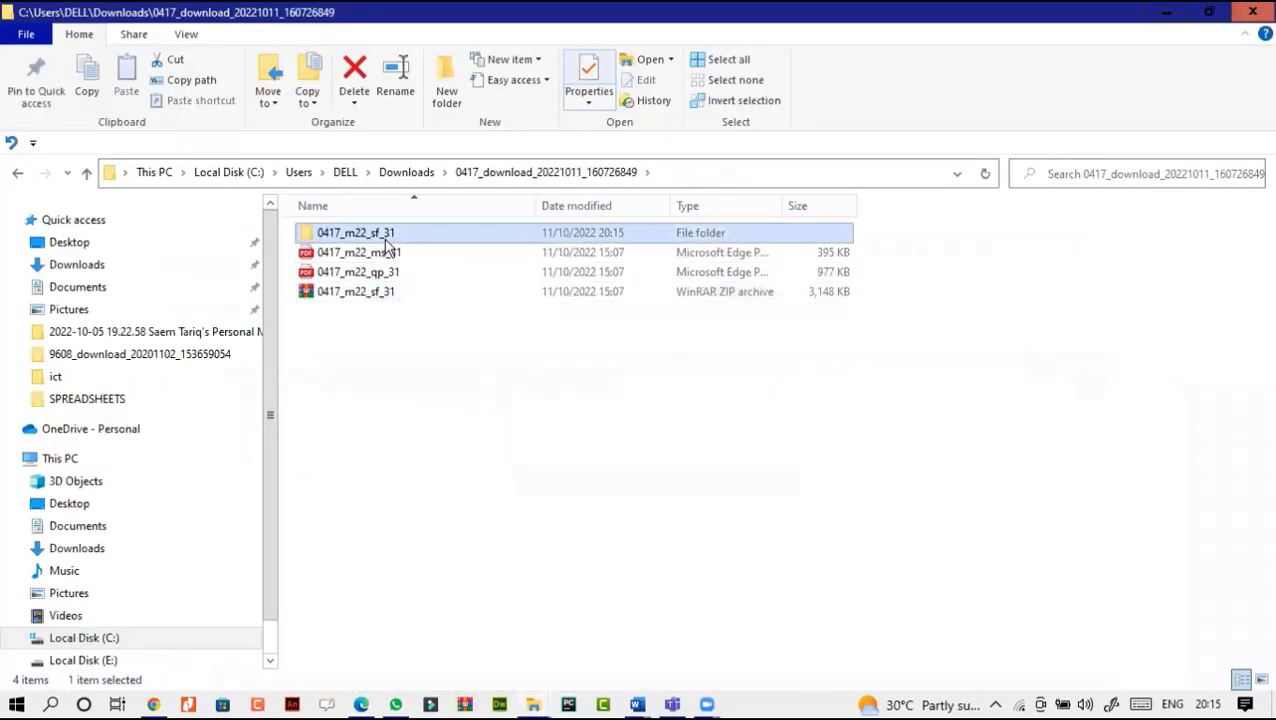
double_click(388, 236)
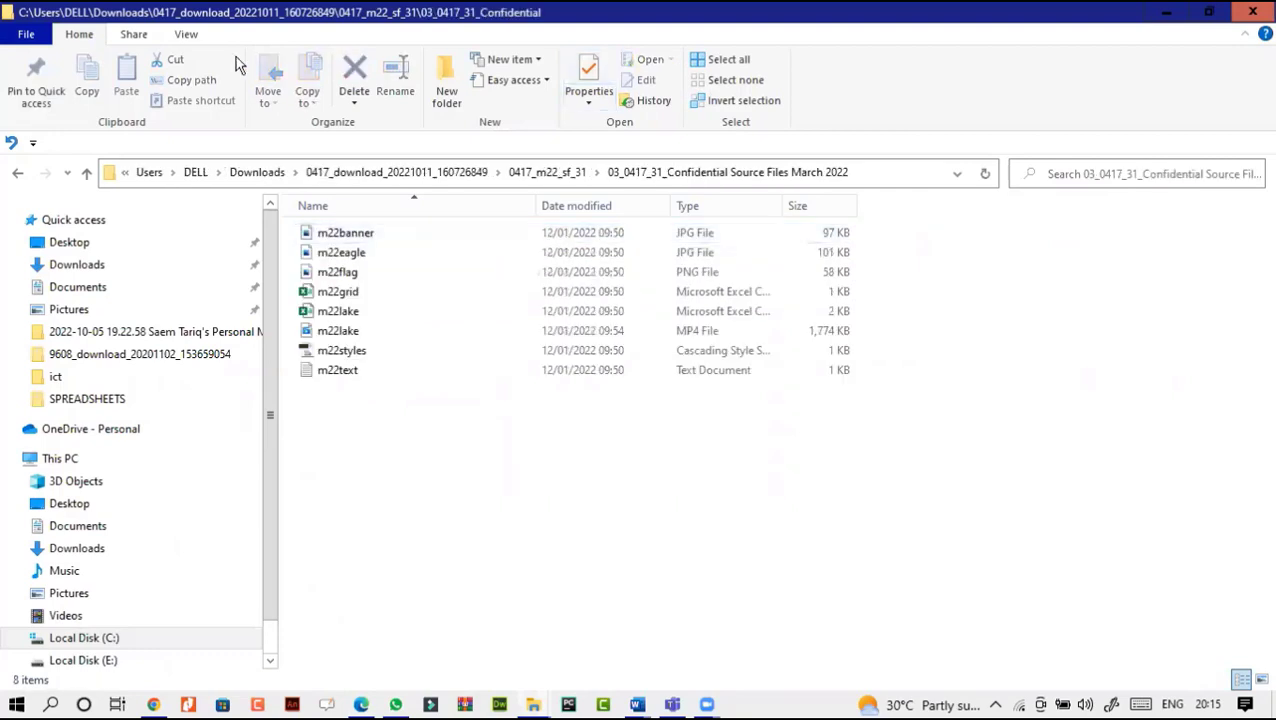
click(186, 35)
click(295, 62)
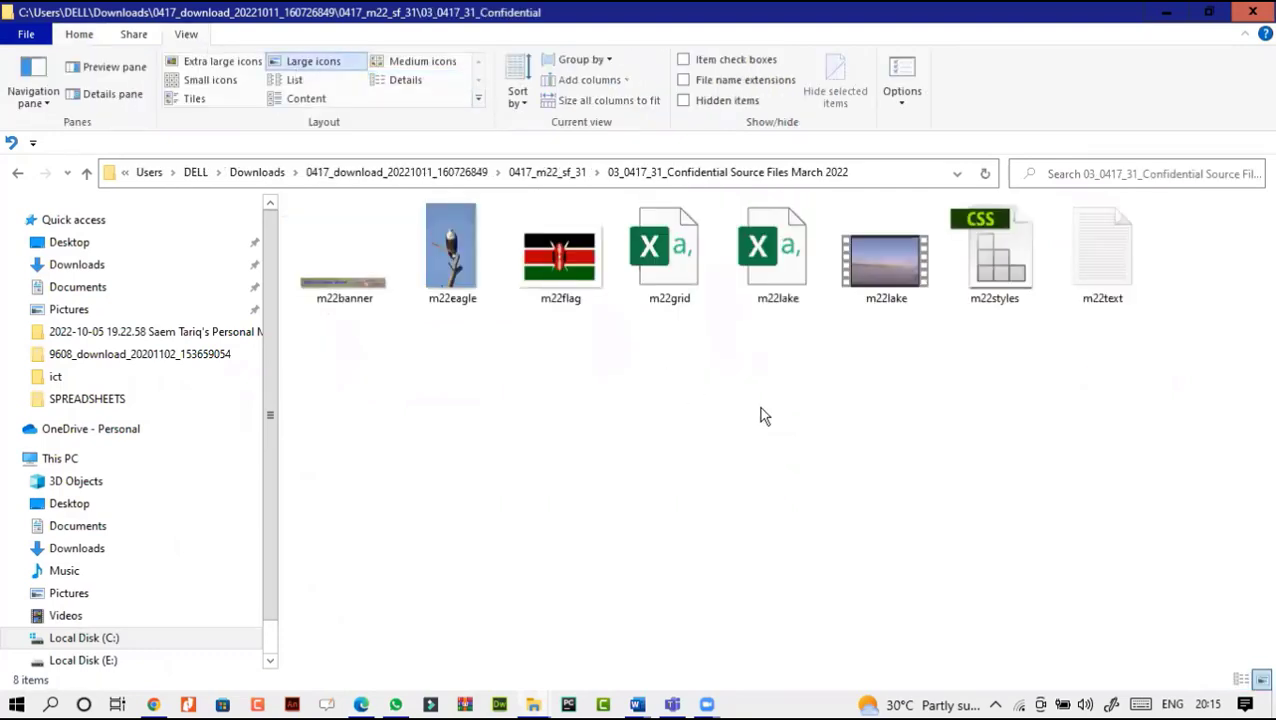
double_click(760, 276)
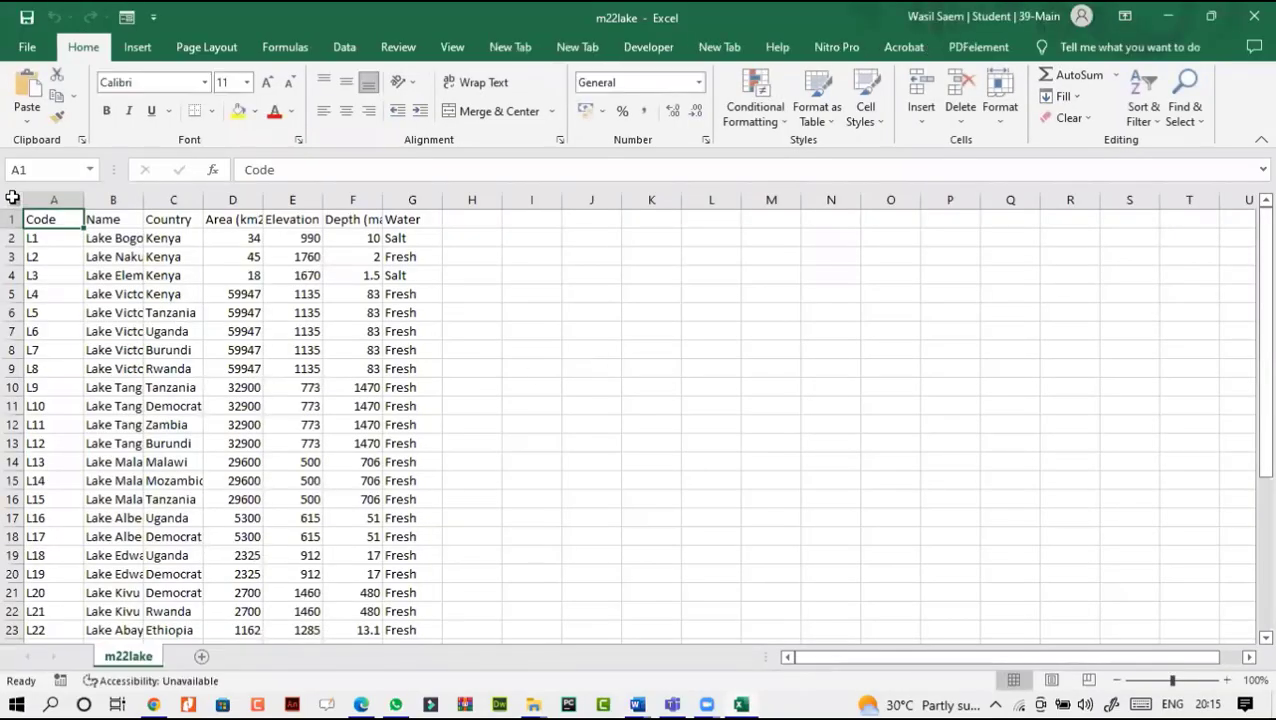
Step: Autofit the width of all columns in the m22lake sheet
click(14, 199)
double_click(84, 199)
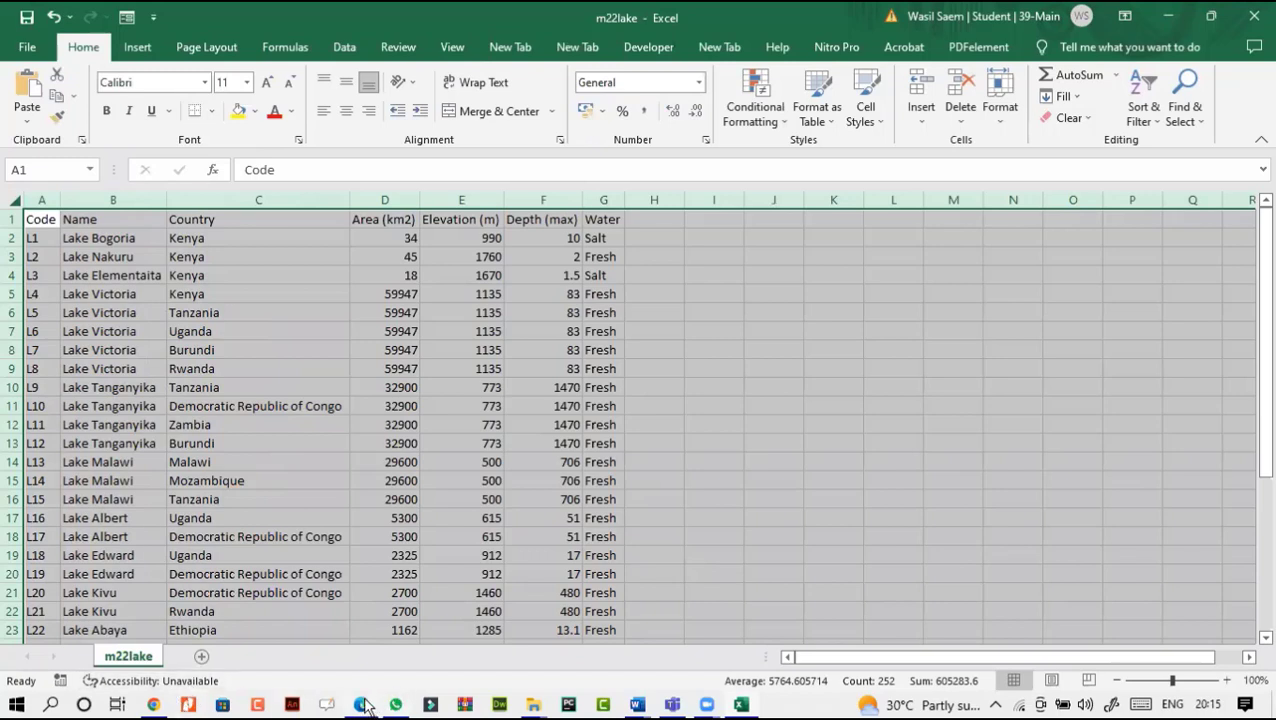
Step: Check tasks 14 to 17 in the 0417_m22_qp_31 exam paper in Edge, then delete row 1 of the m22lake sheet
mouse_move(366, 706)
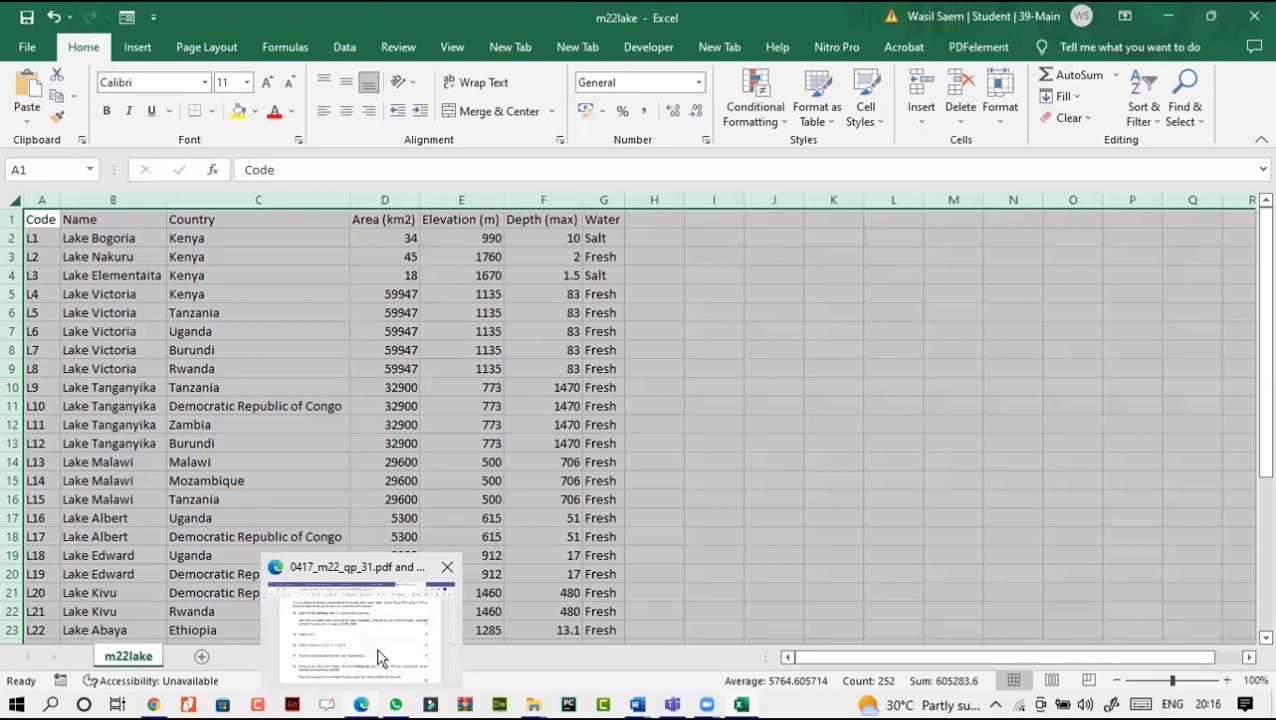
click(379, 658)
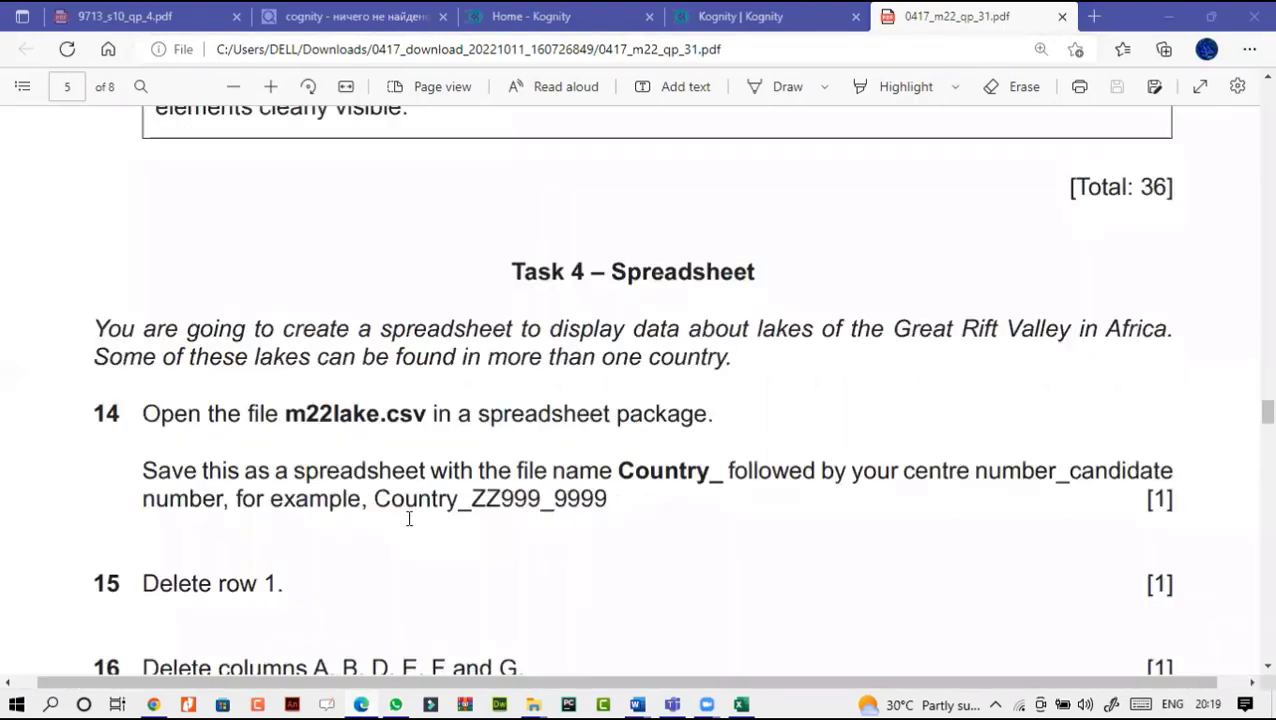
scroll(450, 540, down, 2)
click(741, 706)
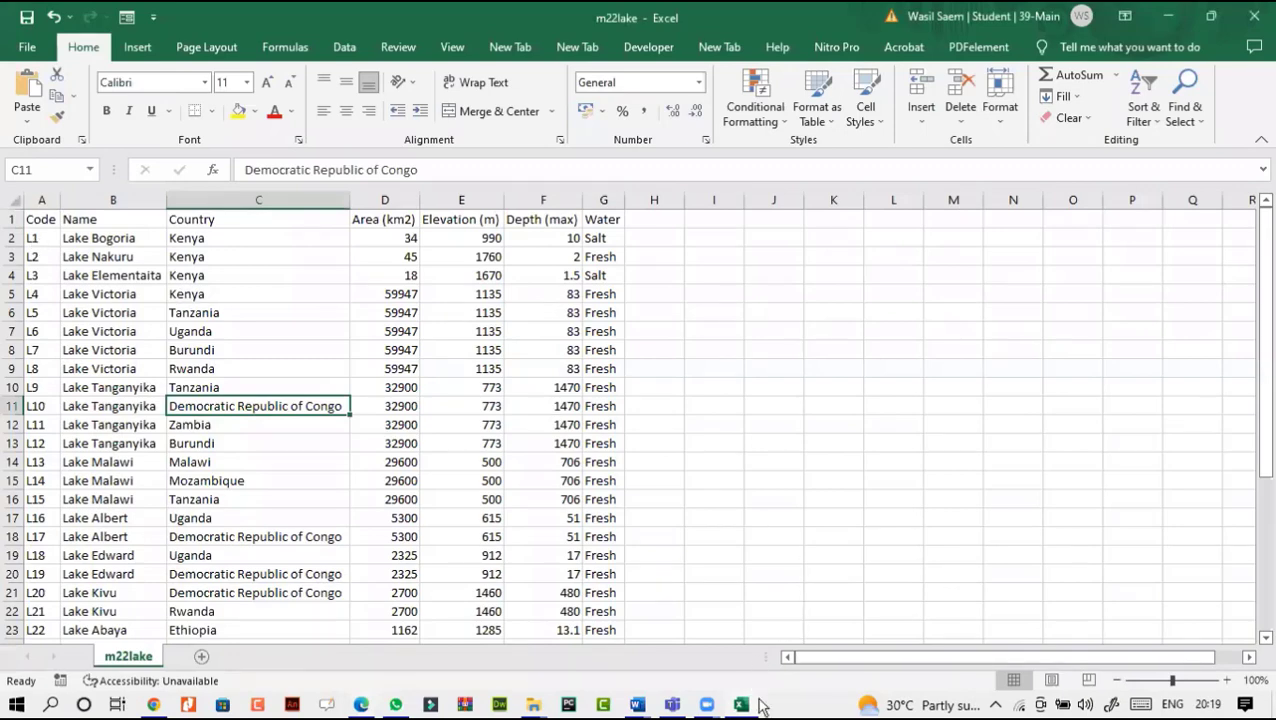
click(741, 706)
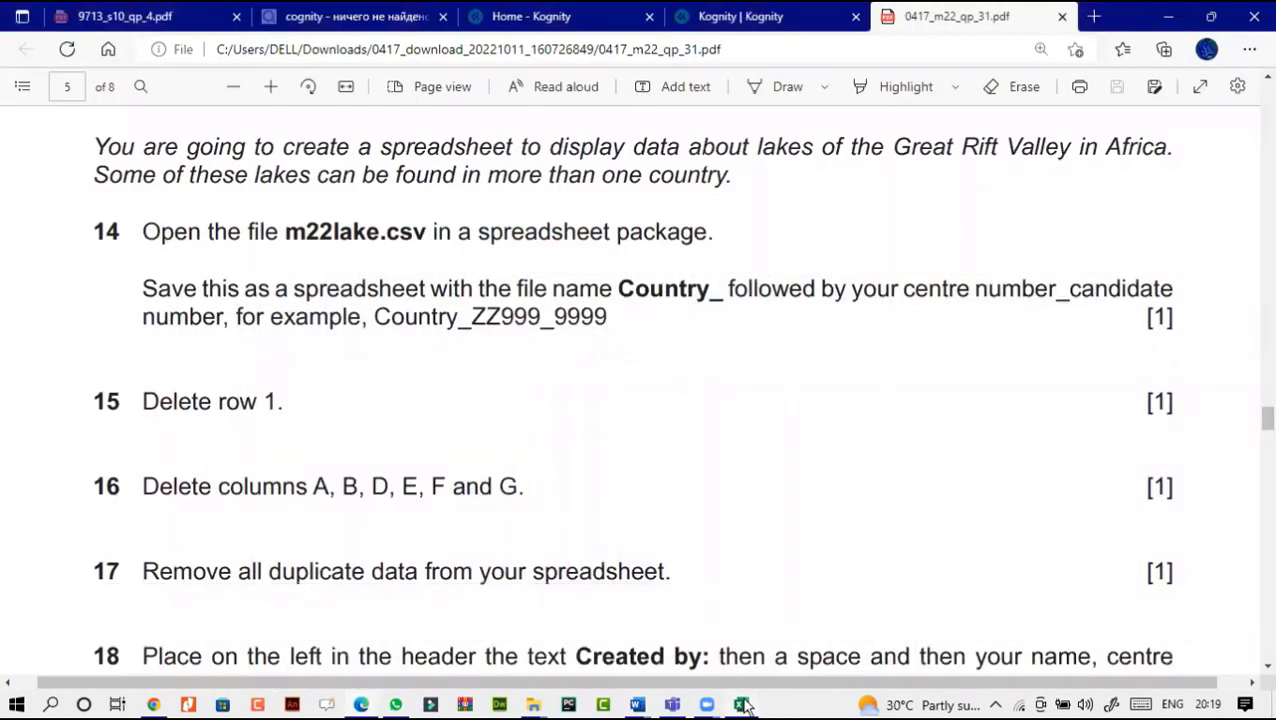
click(741, 706)
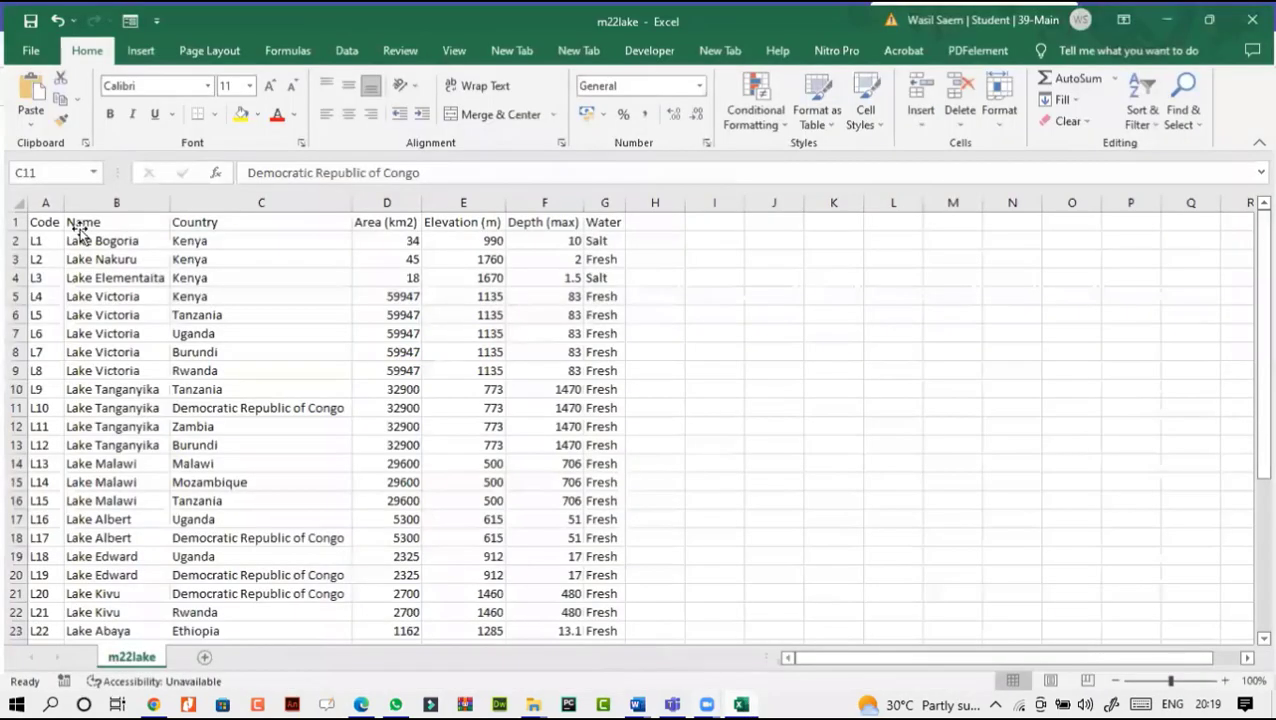
click(80, 239)
click(14, 215)
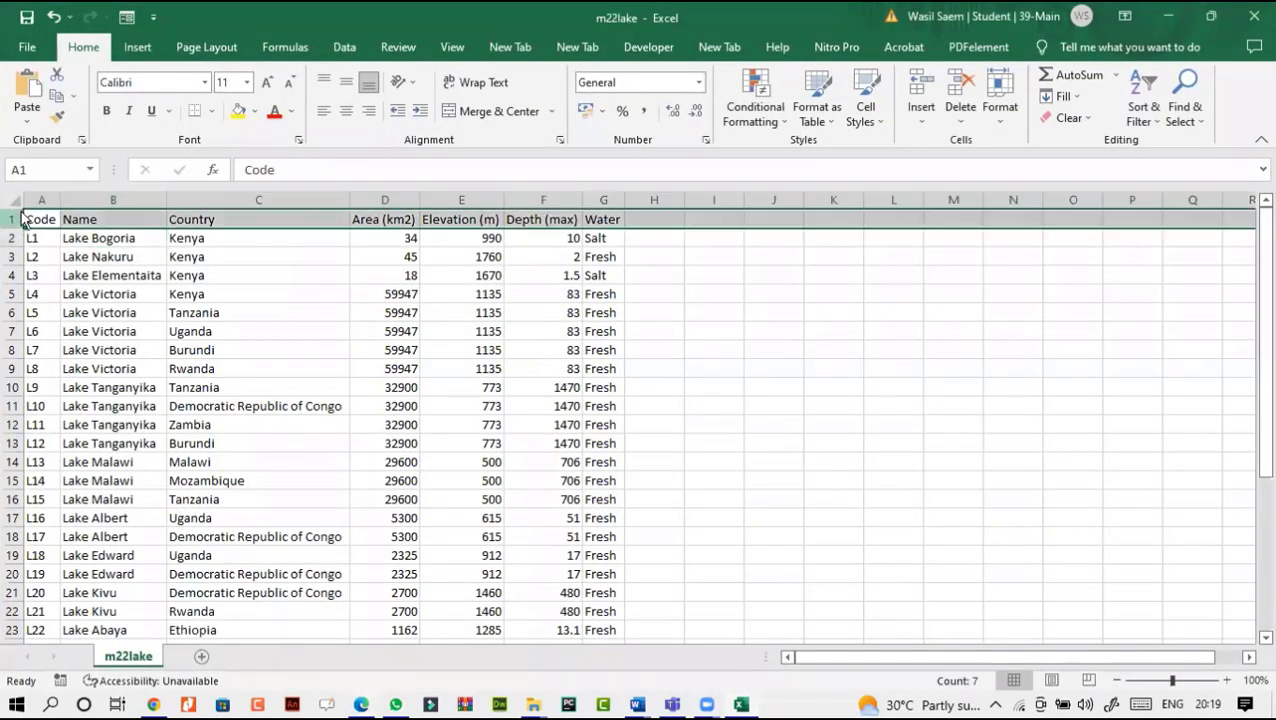
right_click(16, 219)
click(69, 398)
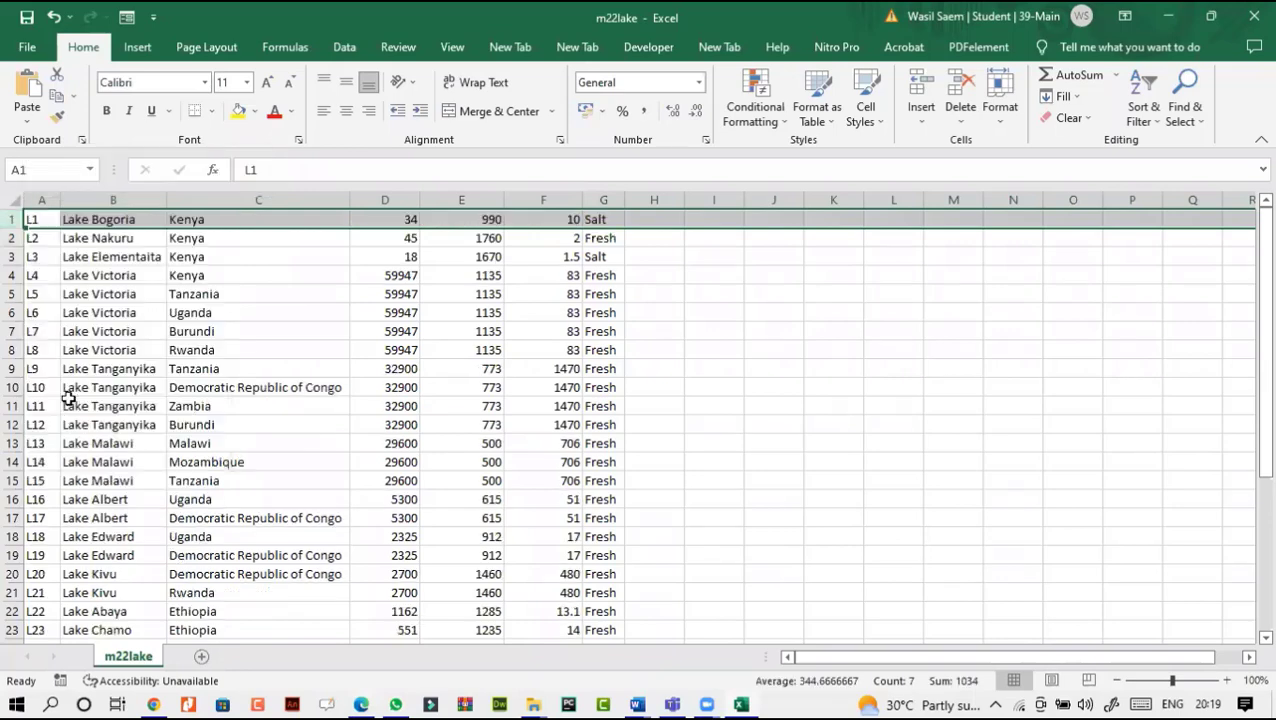
Step: Check task 16 in the exam paper and delete columns A and B from the m22lake sheet
click(741, 706)
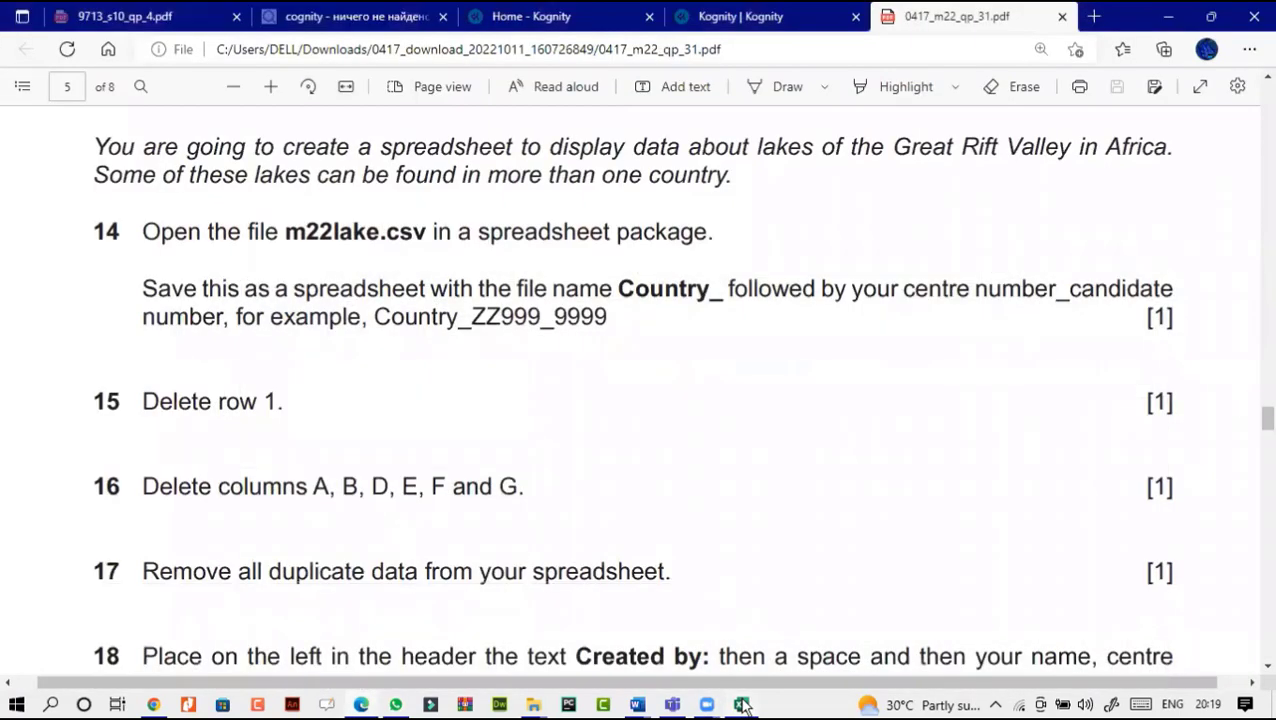
click(741, 706)
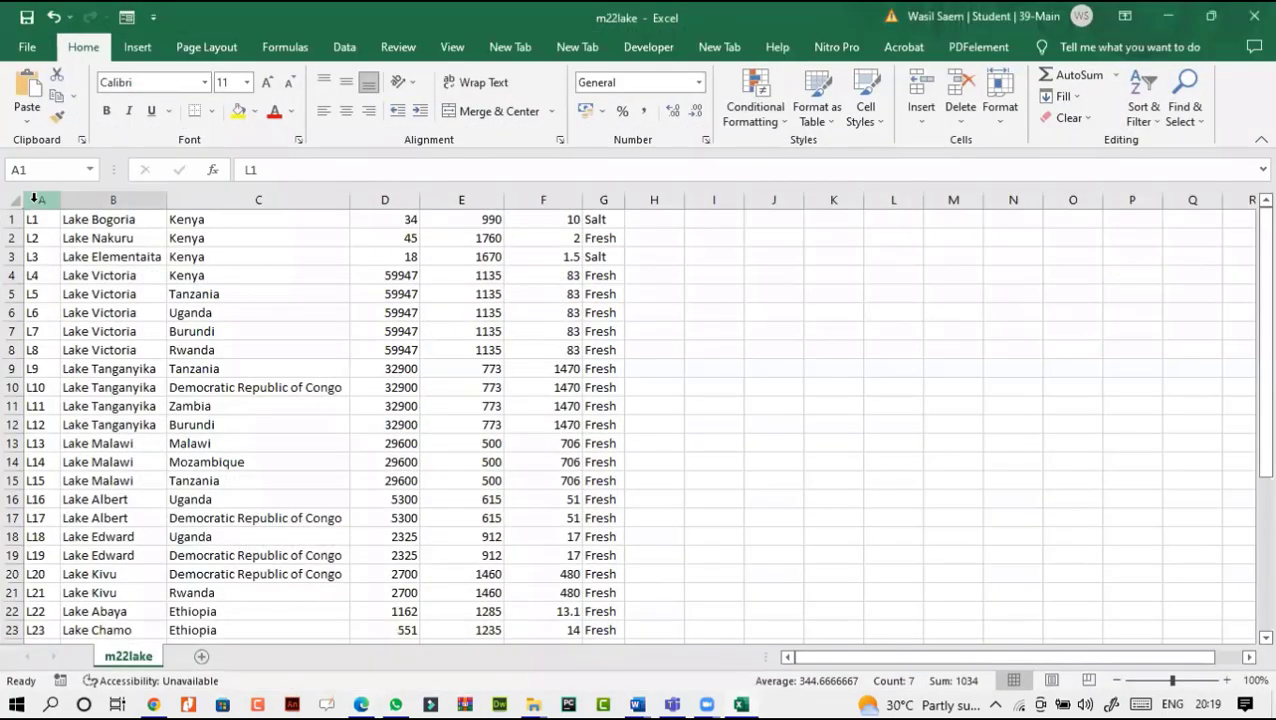
drag(35, 200, 95, 197)
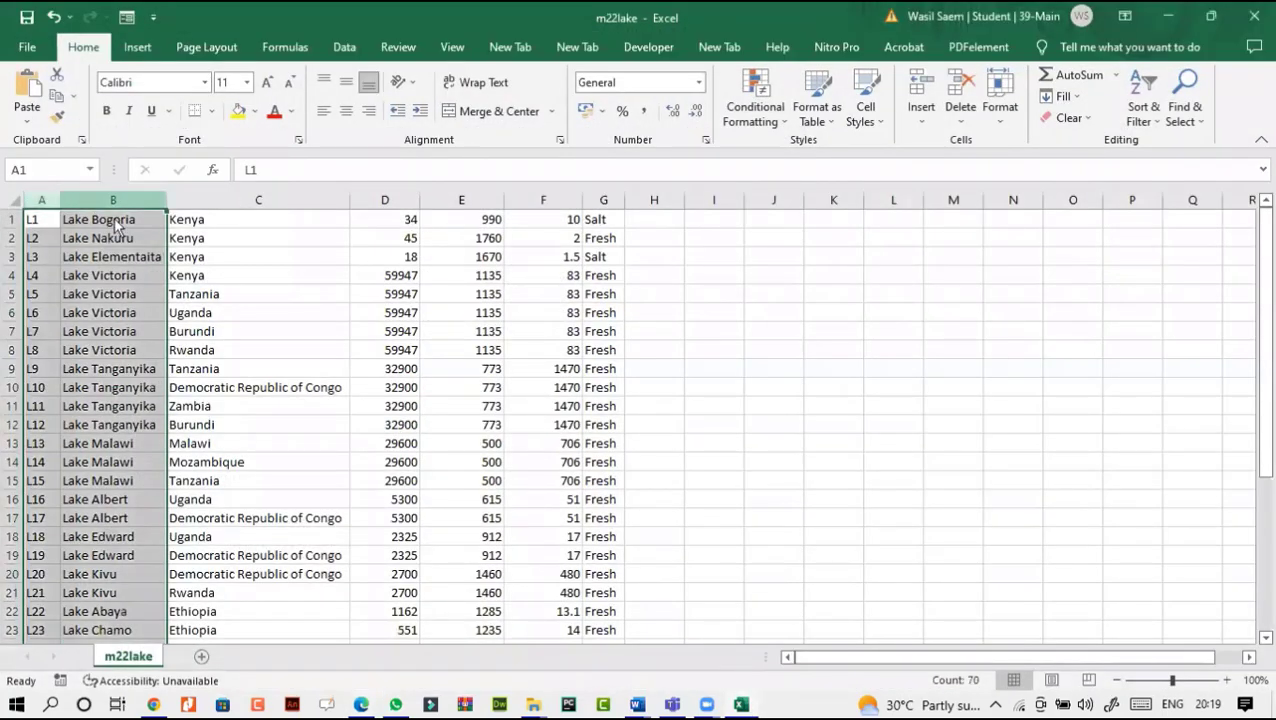
right_click(99, 199)
click(160, 381)
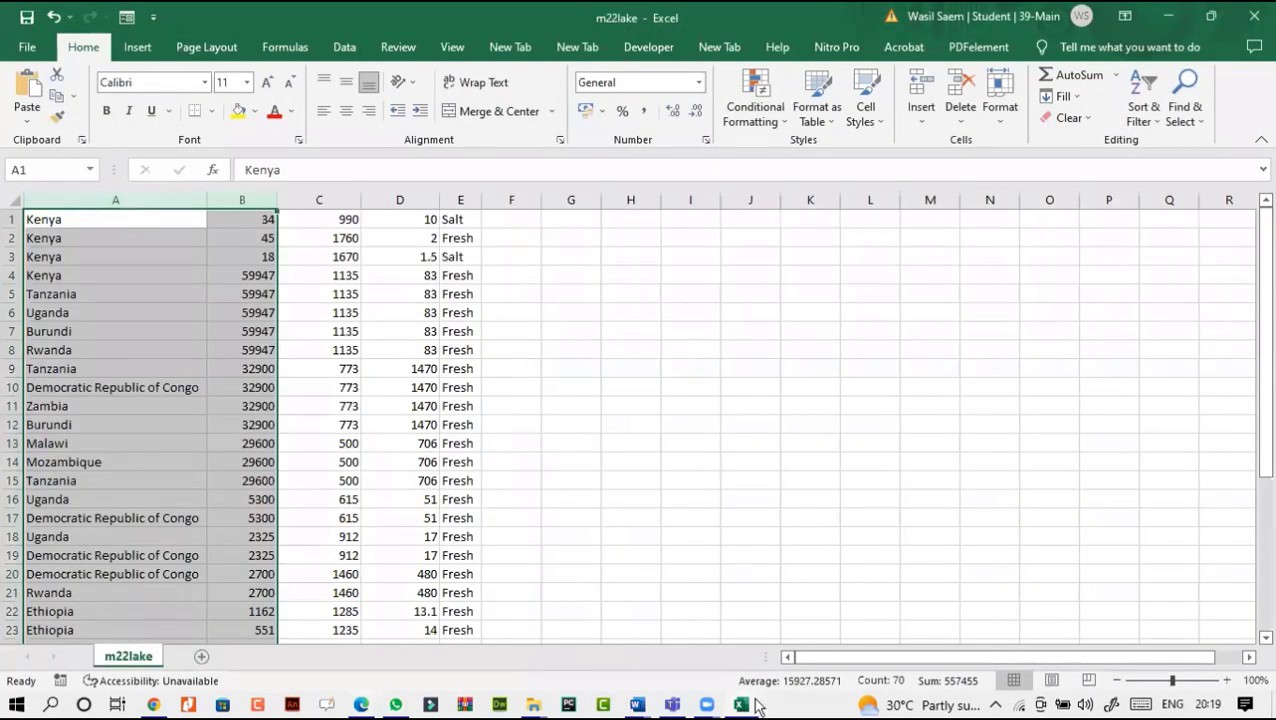
Step: Recheck the column letters in task 16 and delete columns D to F from the sheet
click(741, 706)
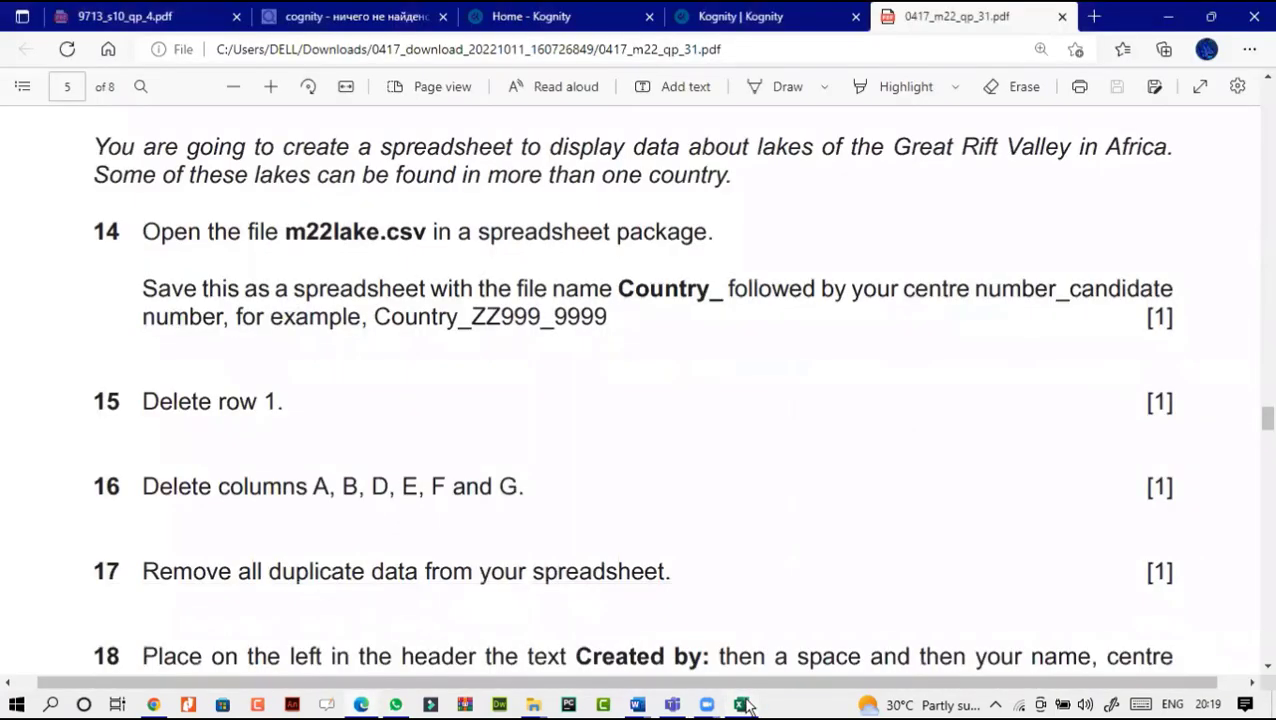
click(741, 706)
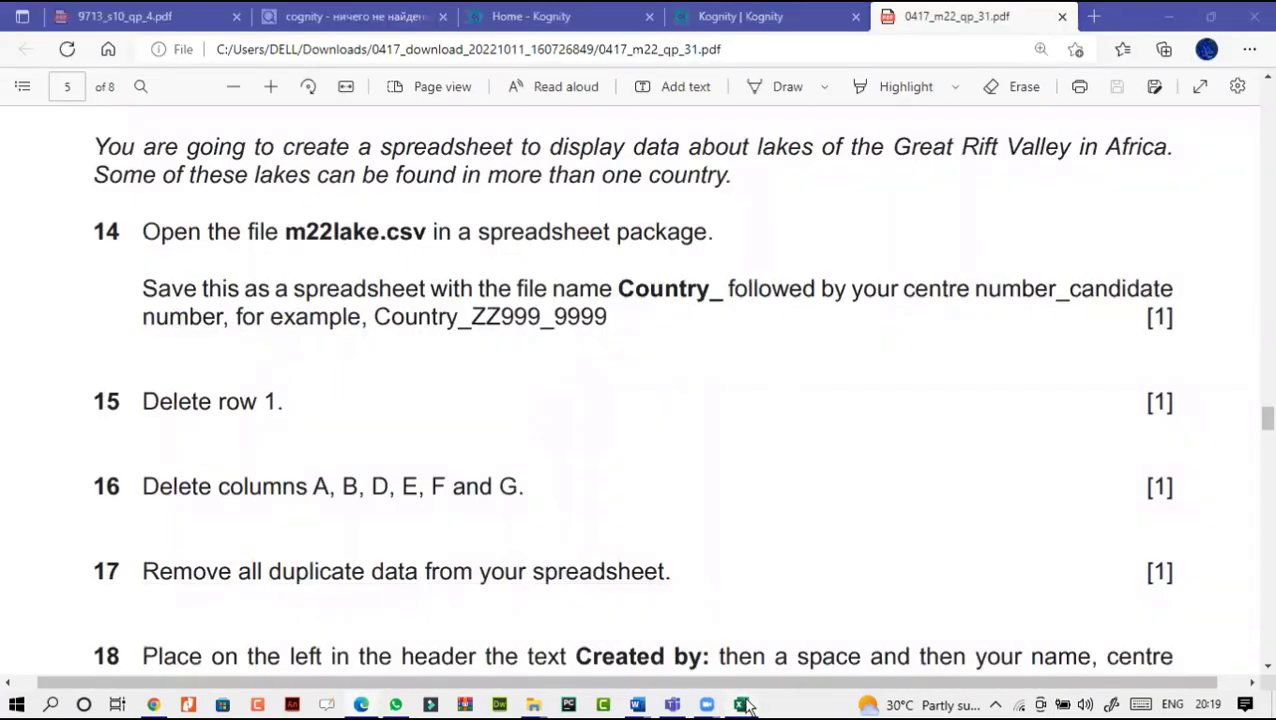
drag(242, 200, 493, 198)
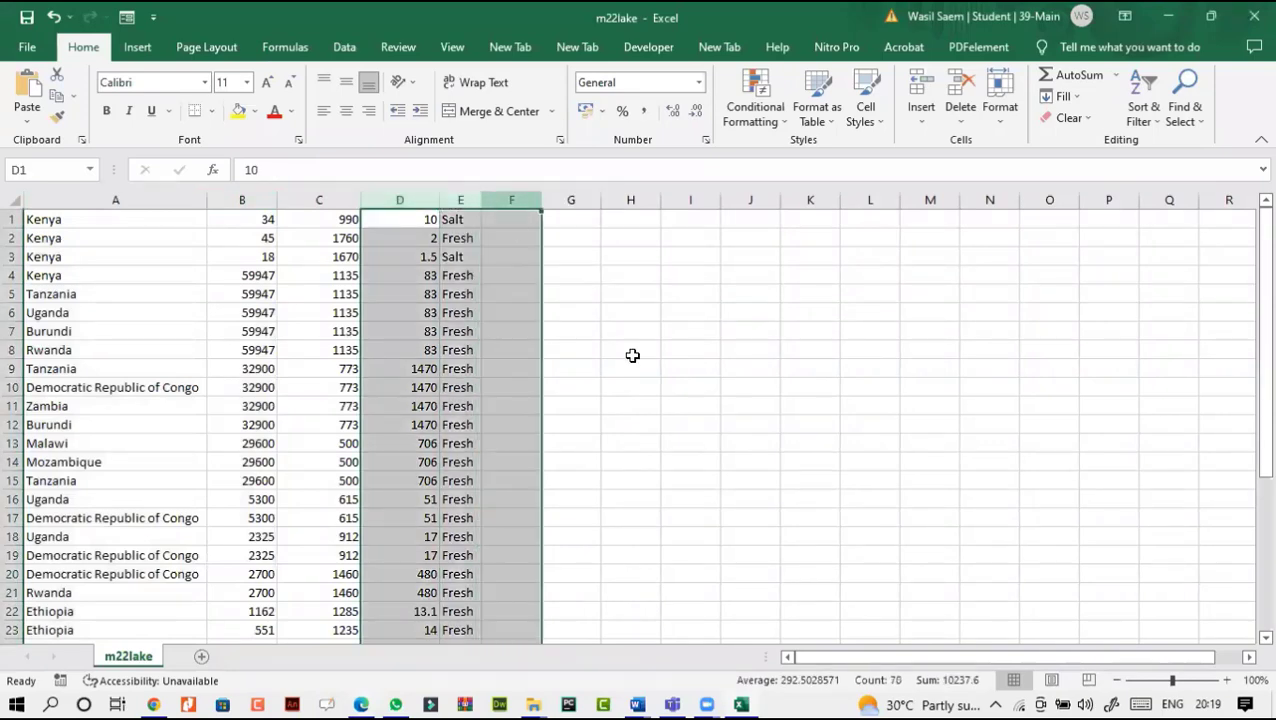
click(741, 706)
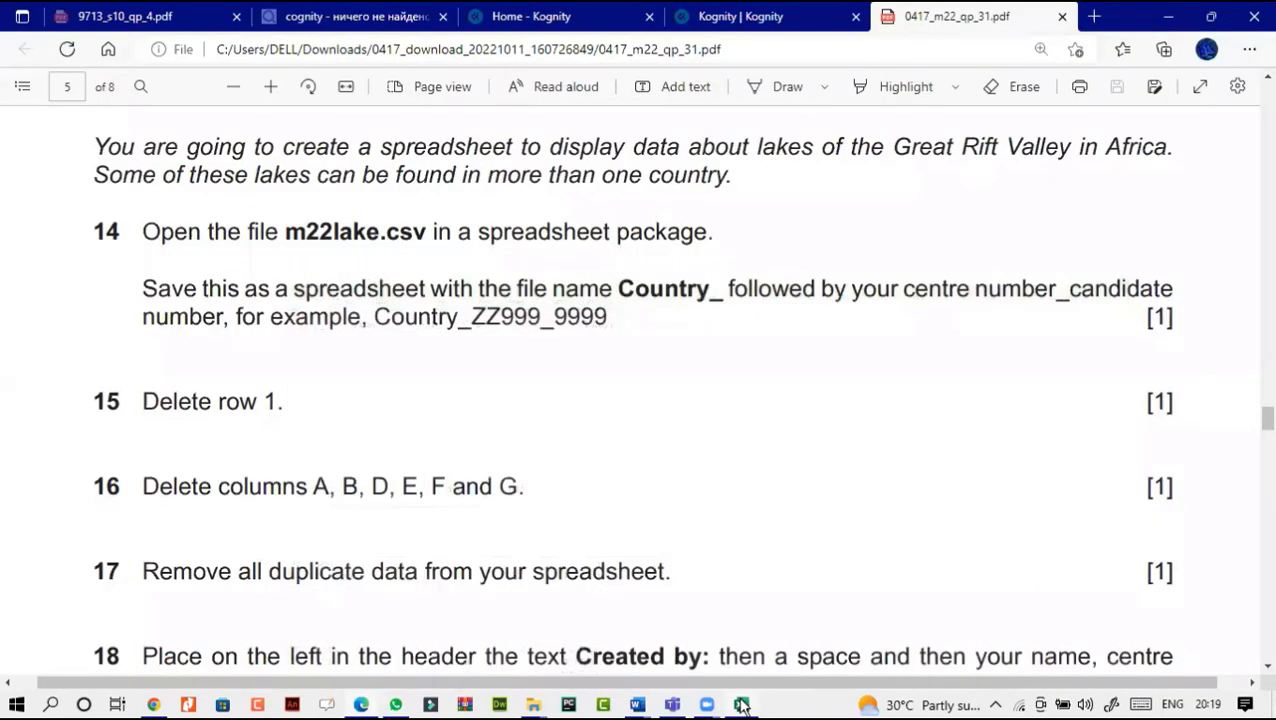
click(741, 706)
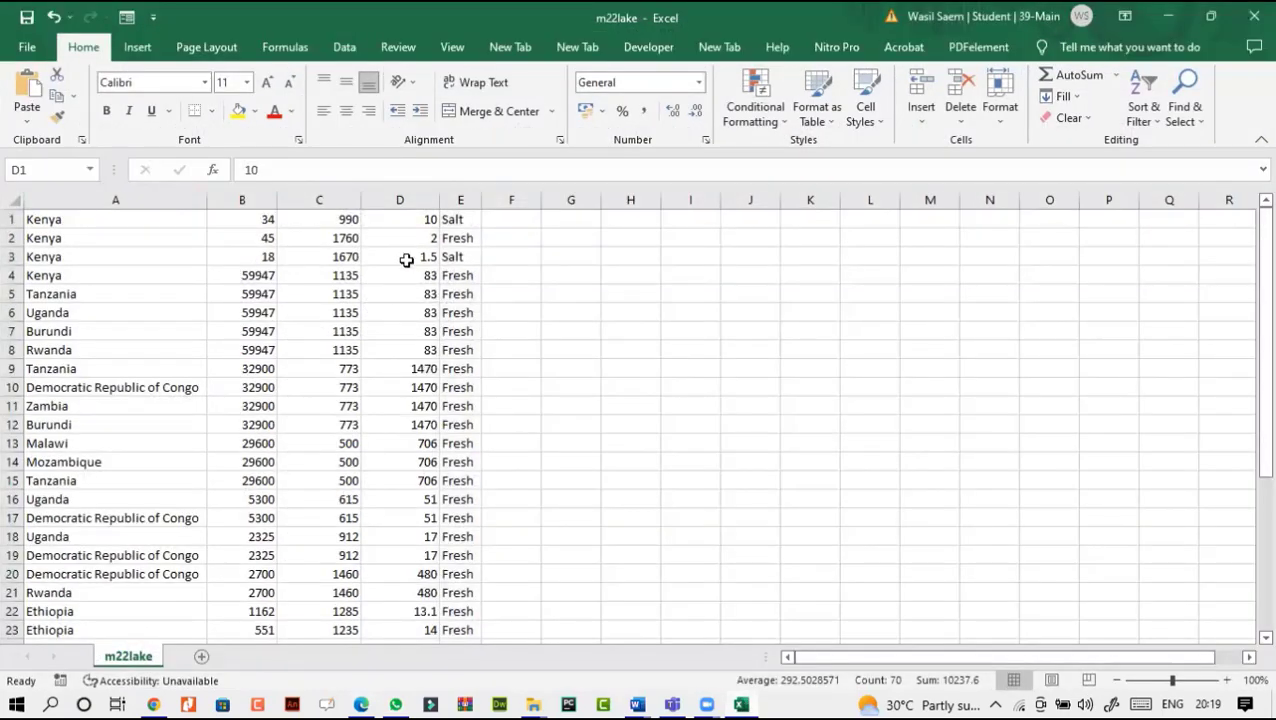
right_click(402, 198)
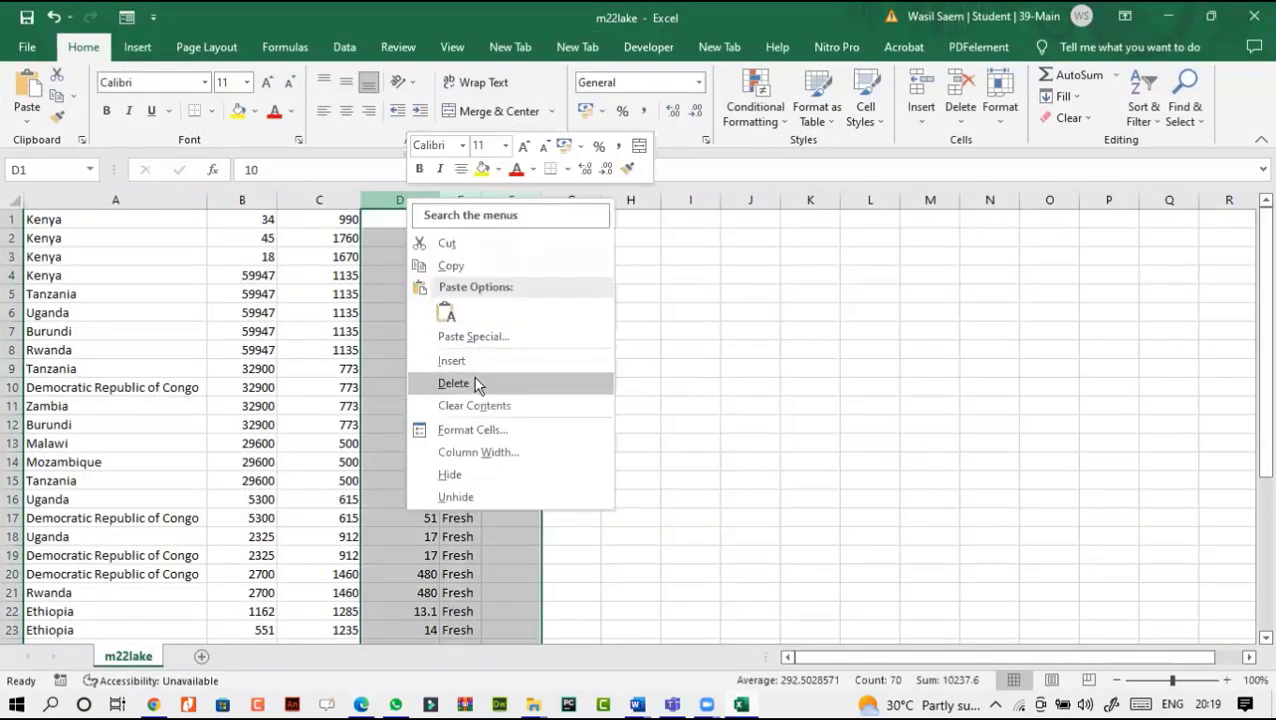
click(475, 383)
click(413, 232)
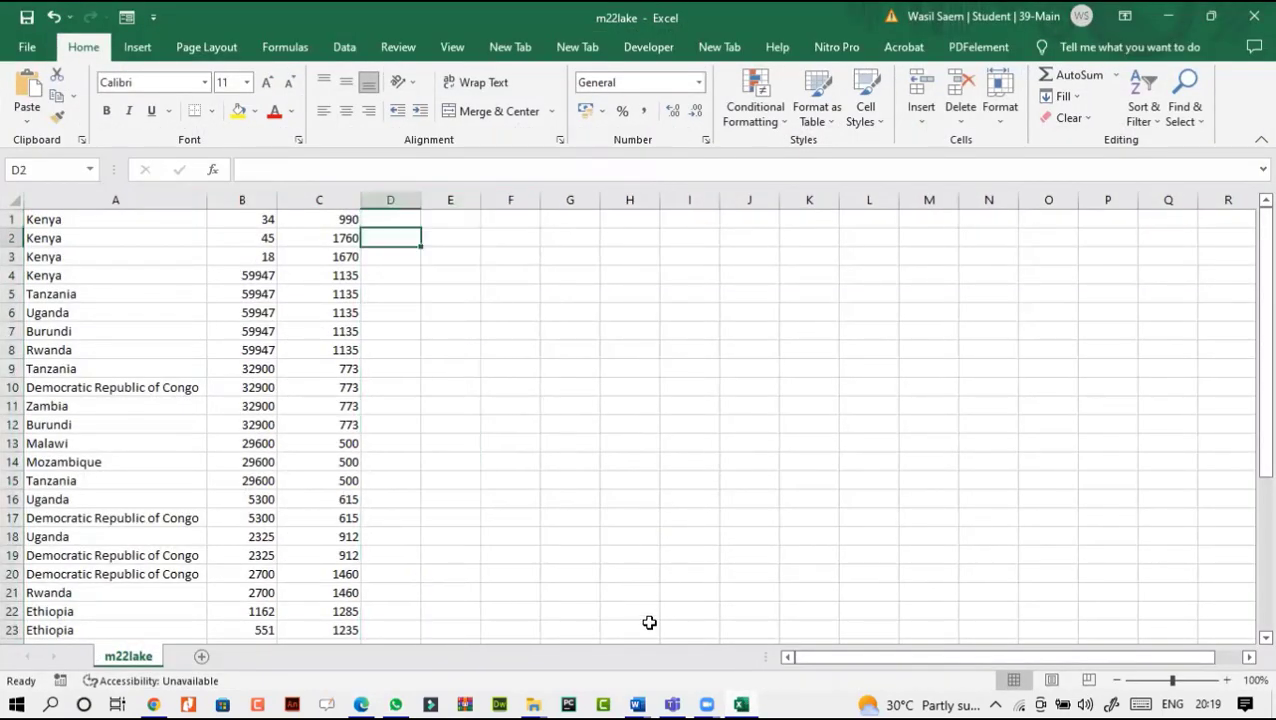
Step: Compare the sheet with task 16 again and delete columns E to G
click(741, 706)
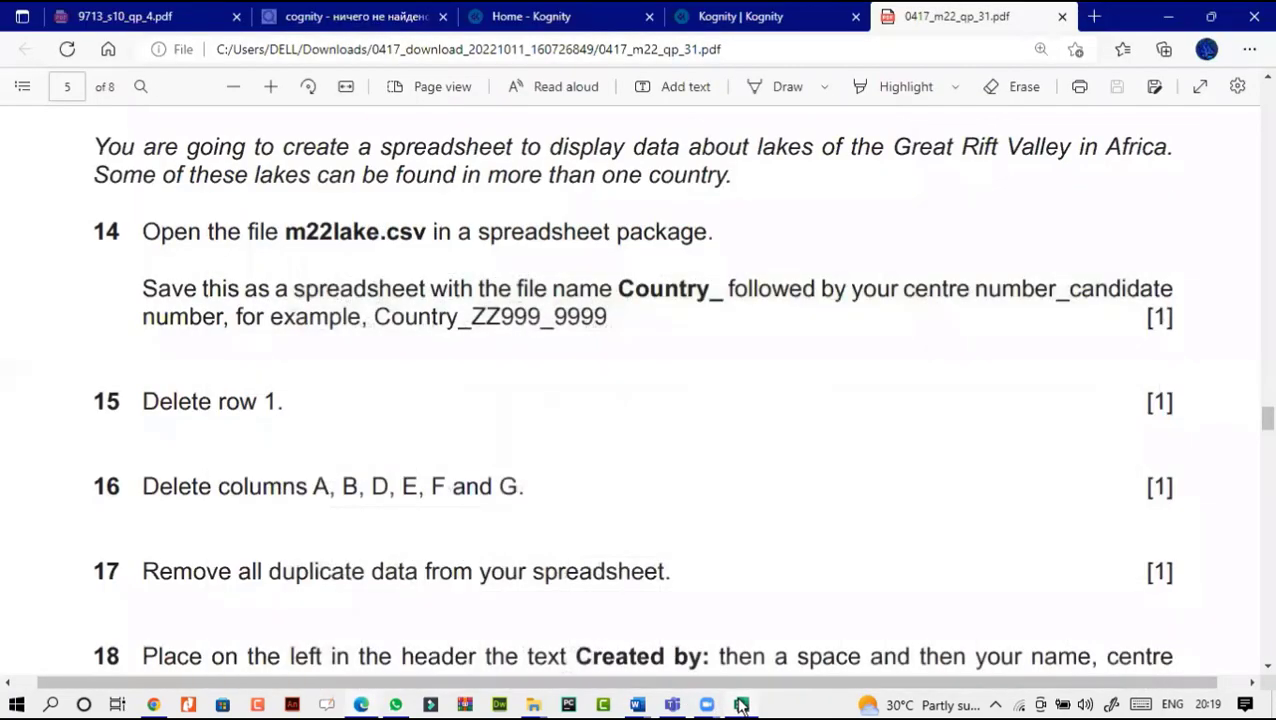
click(741, 706)
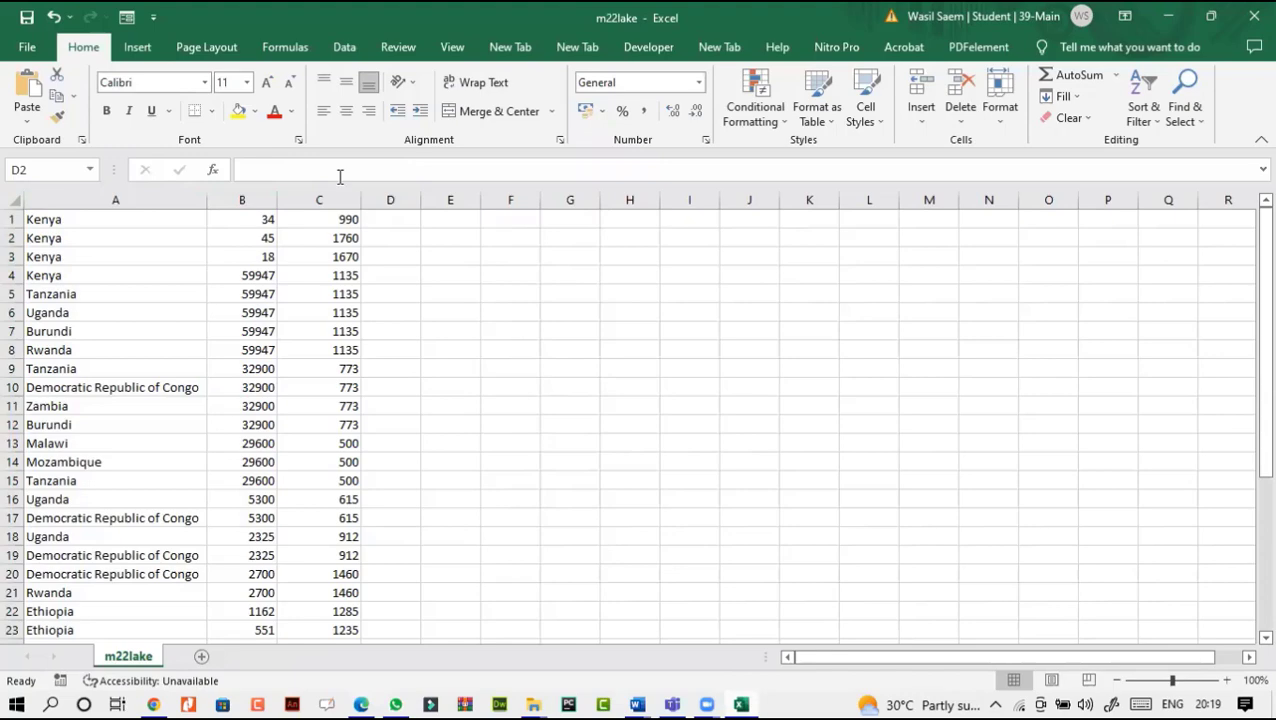
click(741, 706)
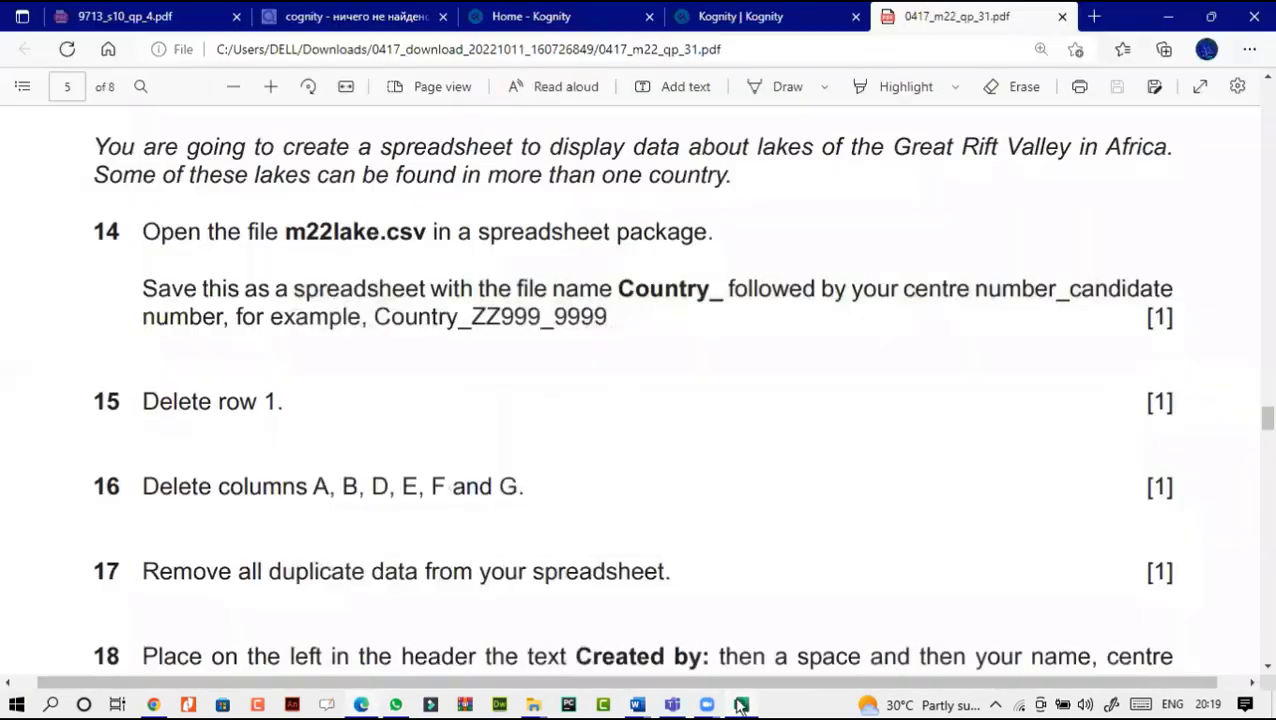
click(741, 706)
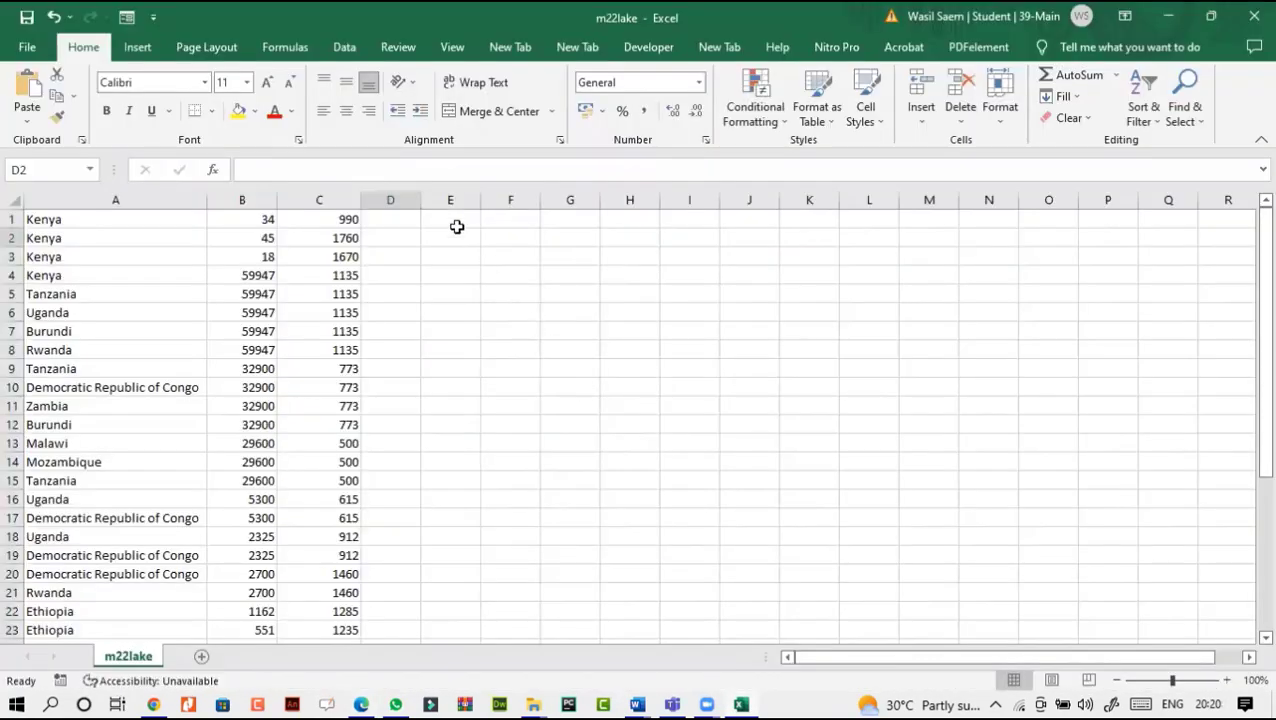
drag(449, 199, 563, 206)
right_click(560, 201)
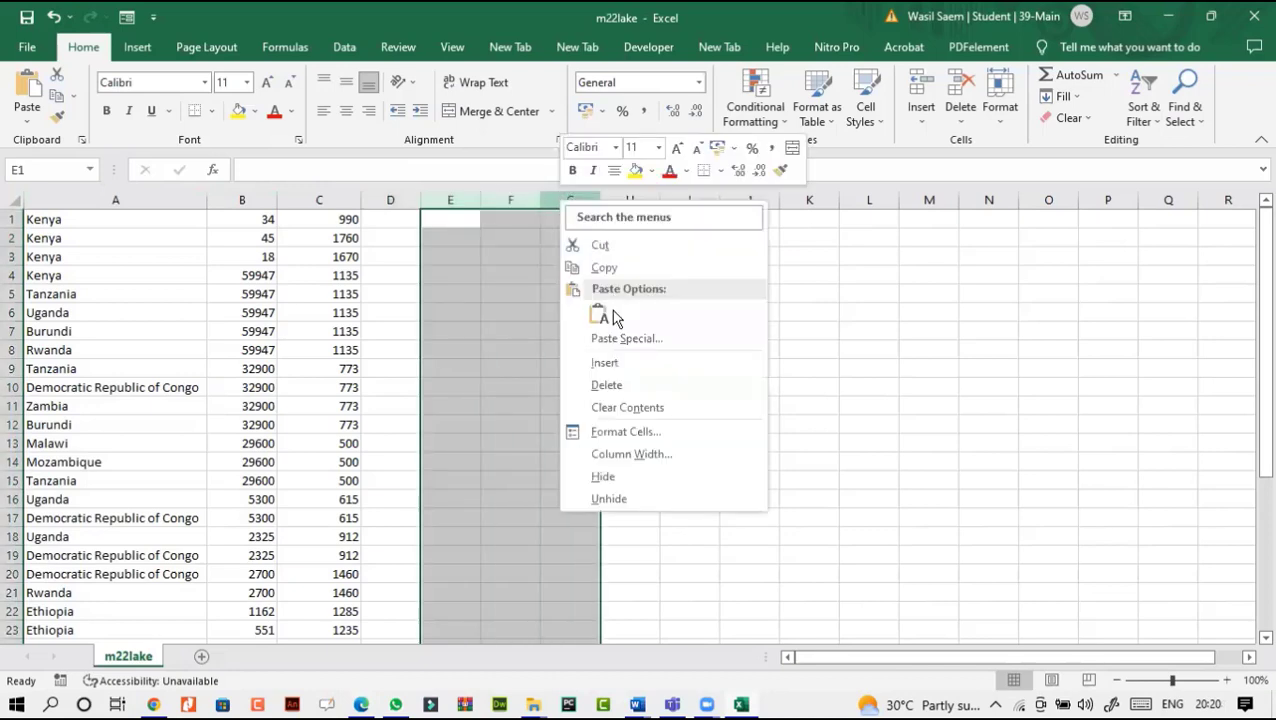
click(609, 381)
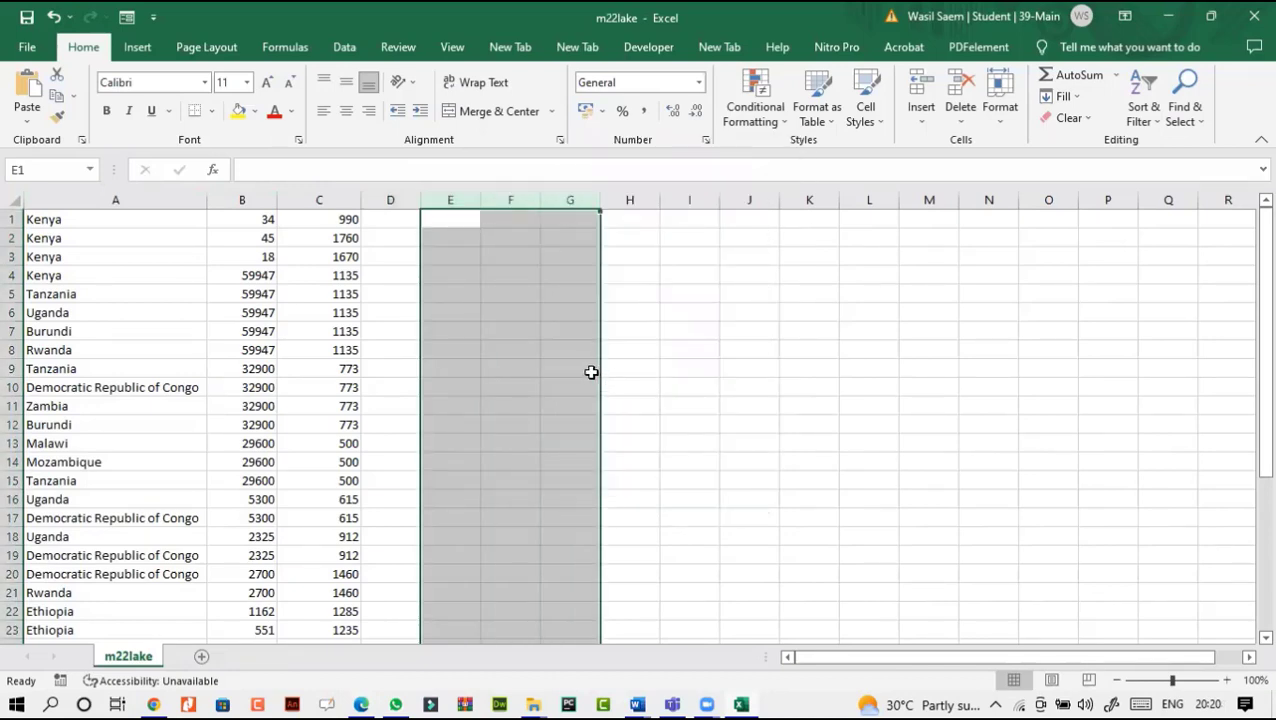
Step: Undo all the column deletions, the row 1 deletion and the column width adjustment in the m22lake sheet
key(ctrl+z)
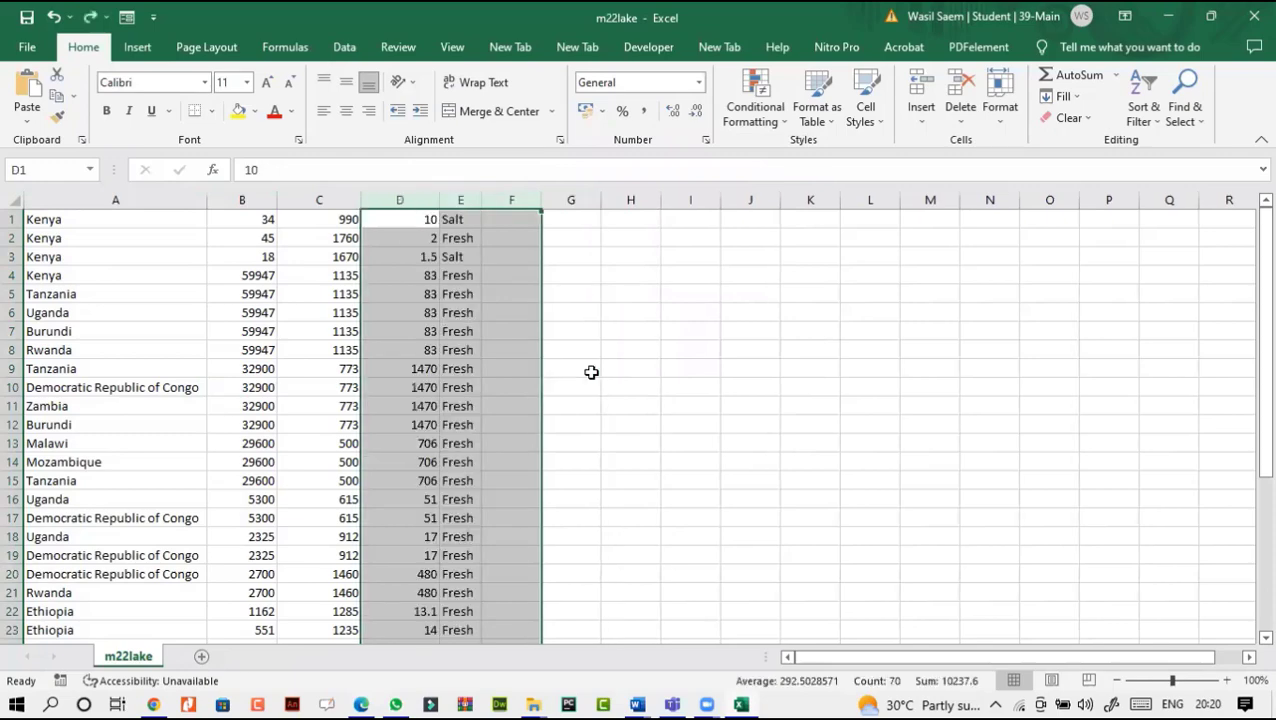
key(ctrl+z)
key(ctrl+z)
key(ctrl+z)
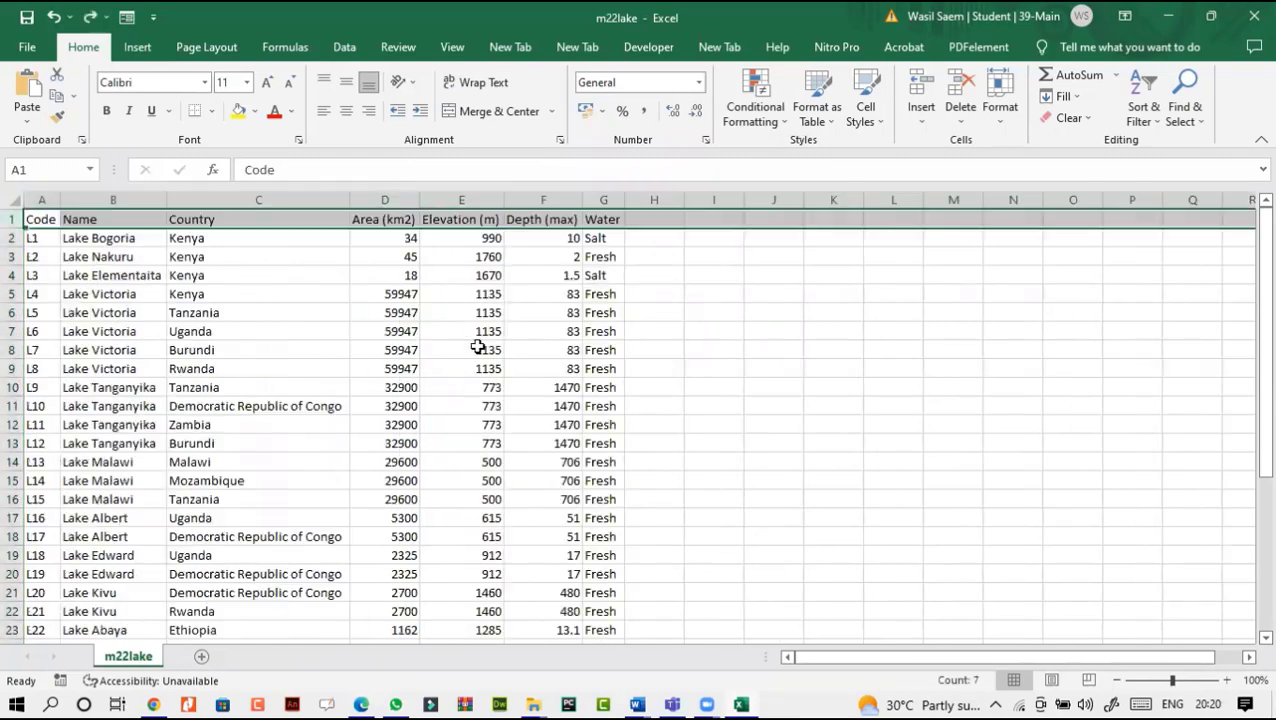
key(ctrl+z)
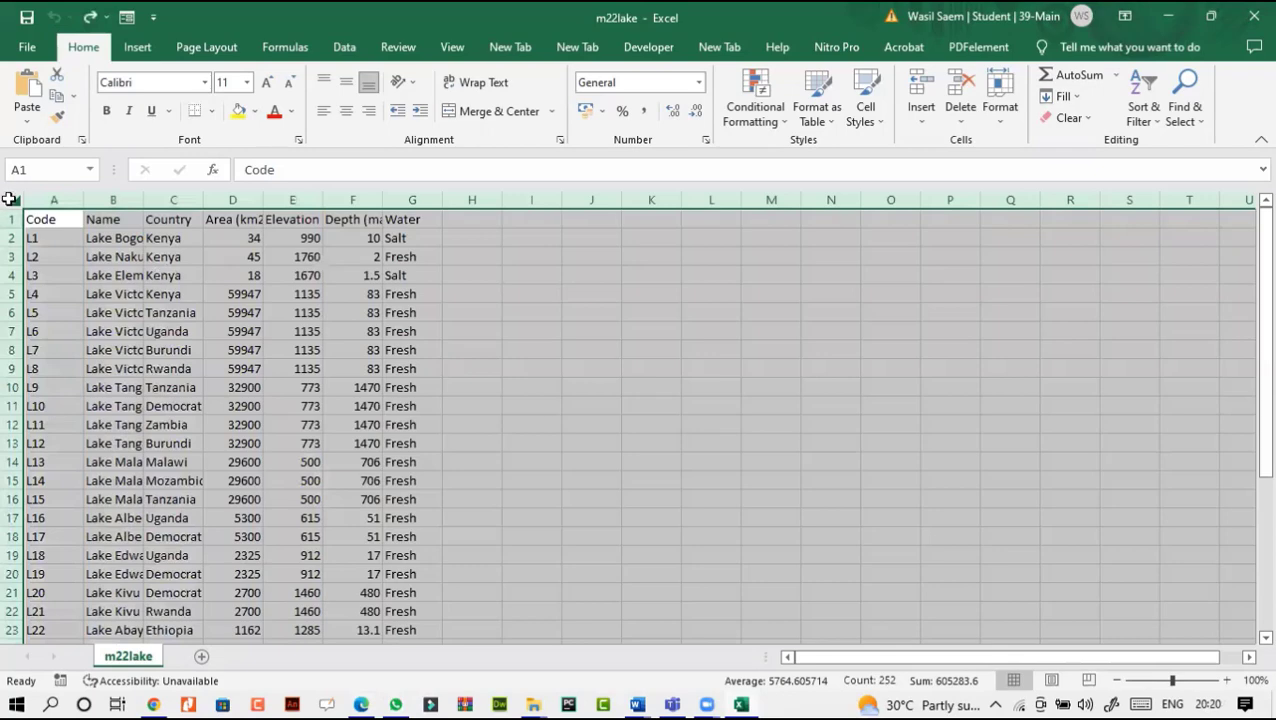
Step: Fit the widths of all columns in the m22lake sheet to their contents
click(8, 199)
double_click(84, 200)
click(618, 378)
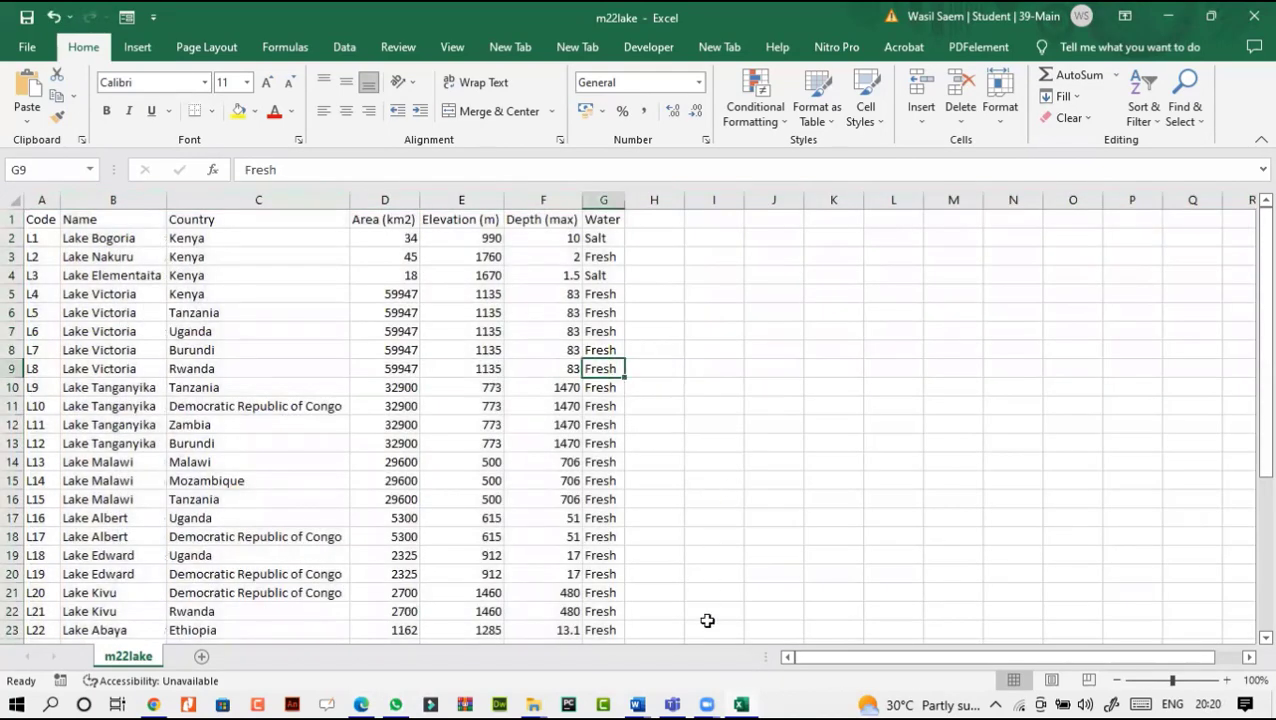
Step: Check task 15 in the exam paper and delete row 1 from the m22lake sheet
click(741, 704)
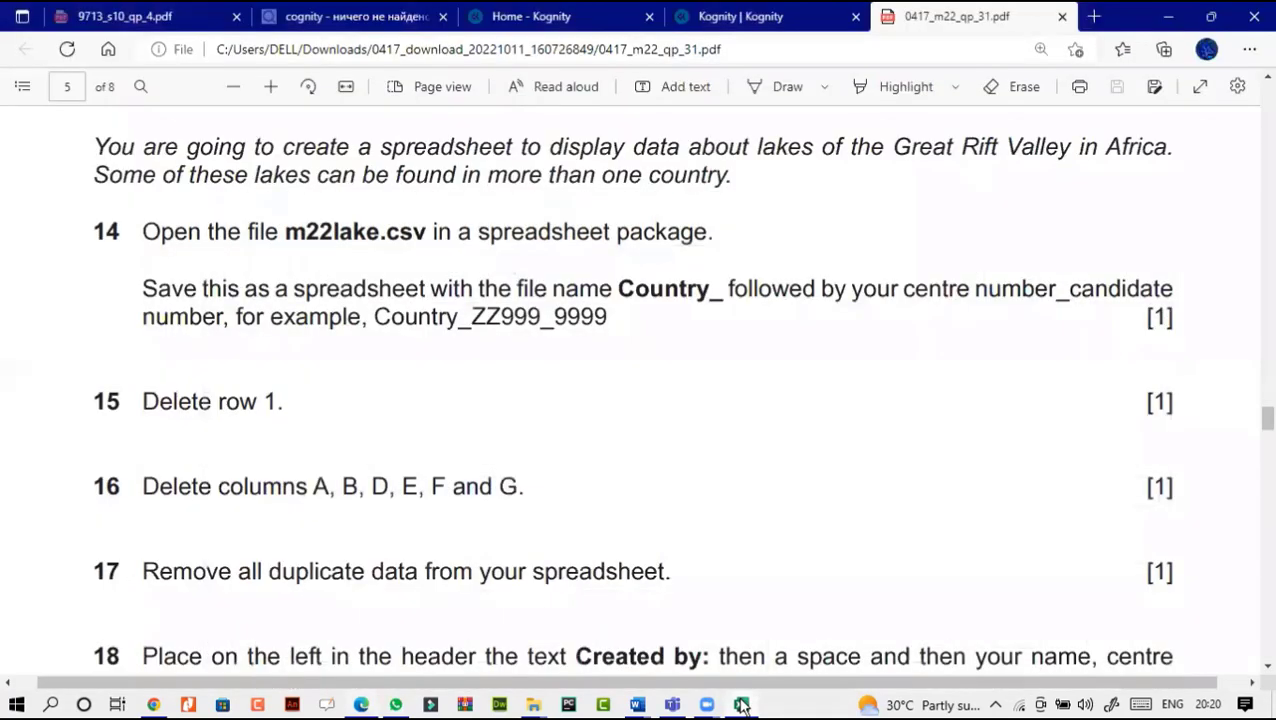
click(741, 704)
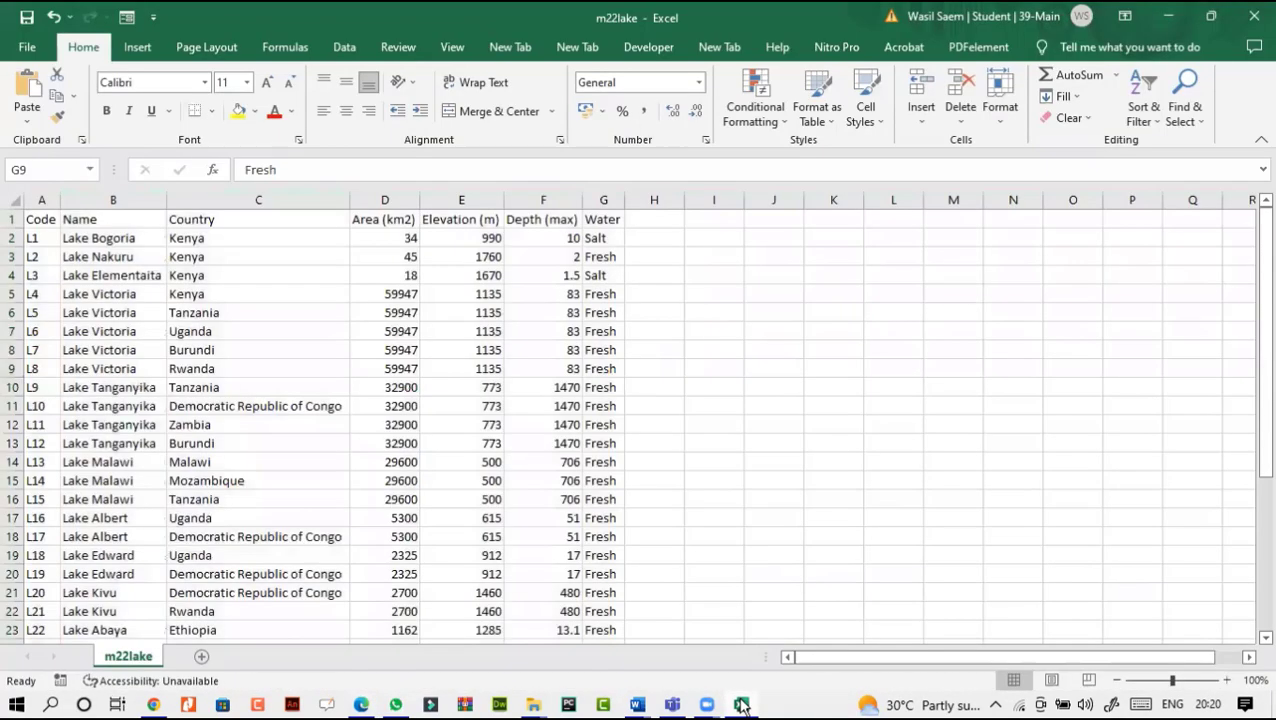
click(741, 704)
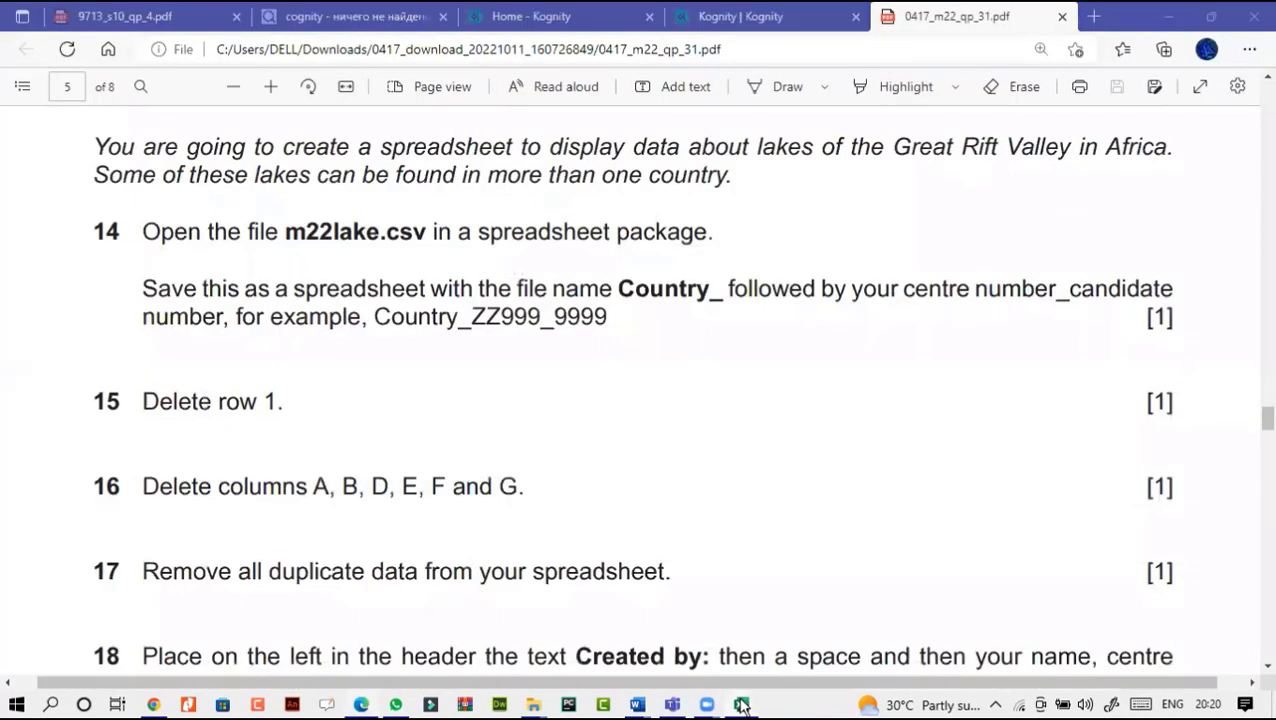
click(741, 704)
click(14, 218)
right_click(14, 218)
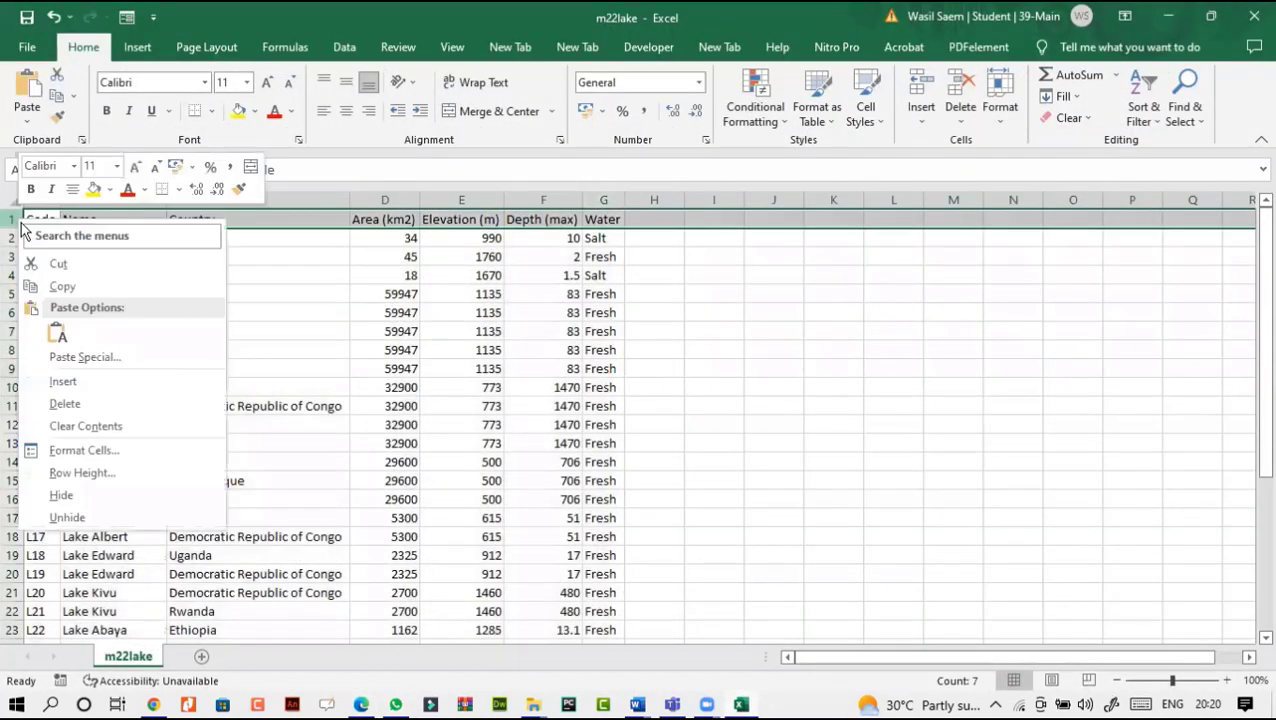
click(66, 403)
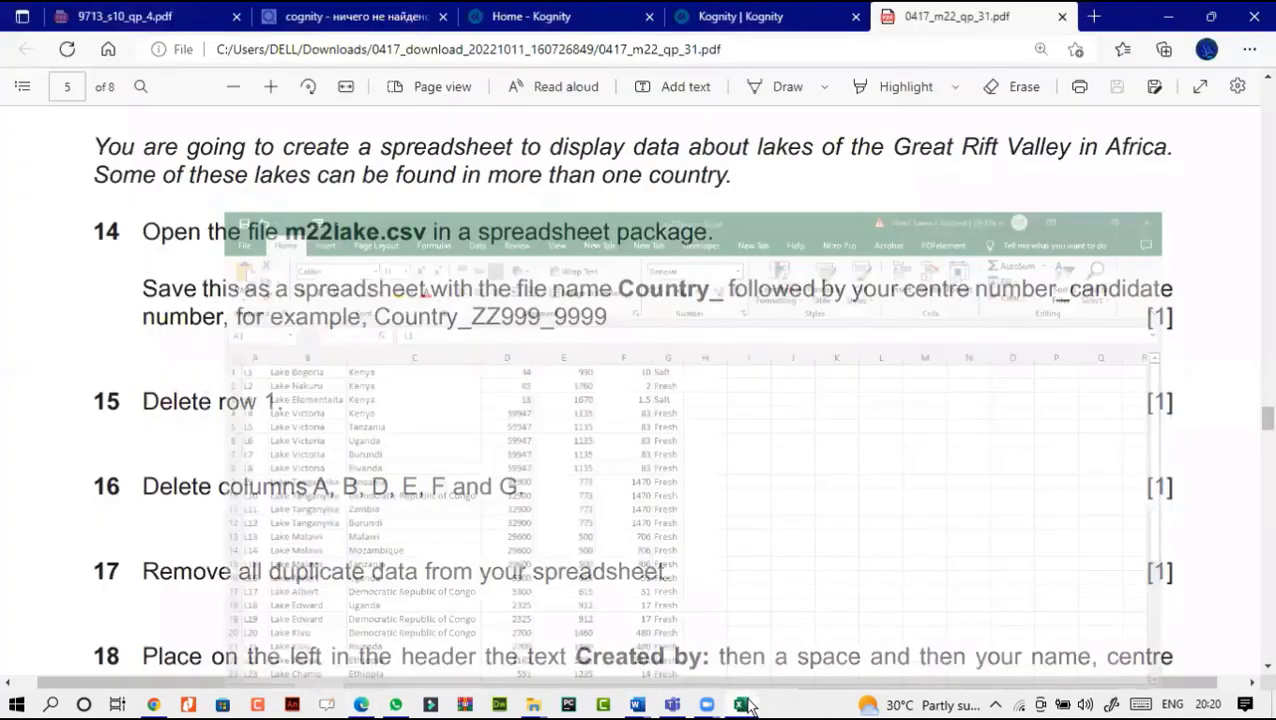
Step: Read task 16 in the exam paper and compare its column letters with the columns in the m22lake sheet
click(743, 704)
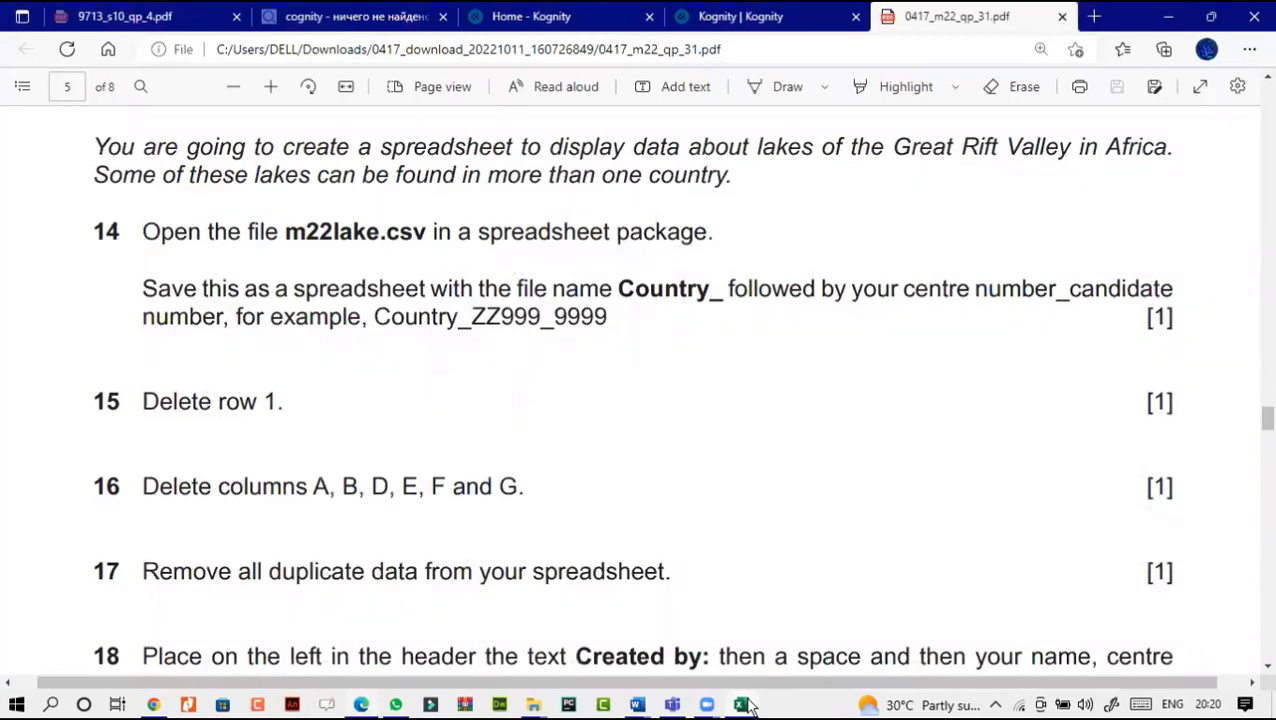
click(741, 704)
click(741, 704)
click(741, 704)
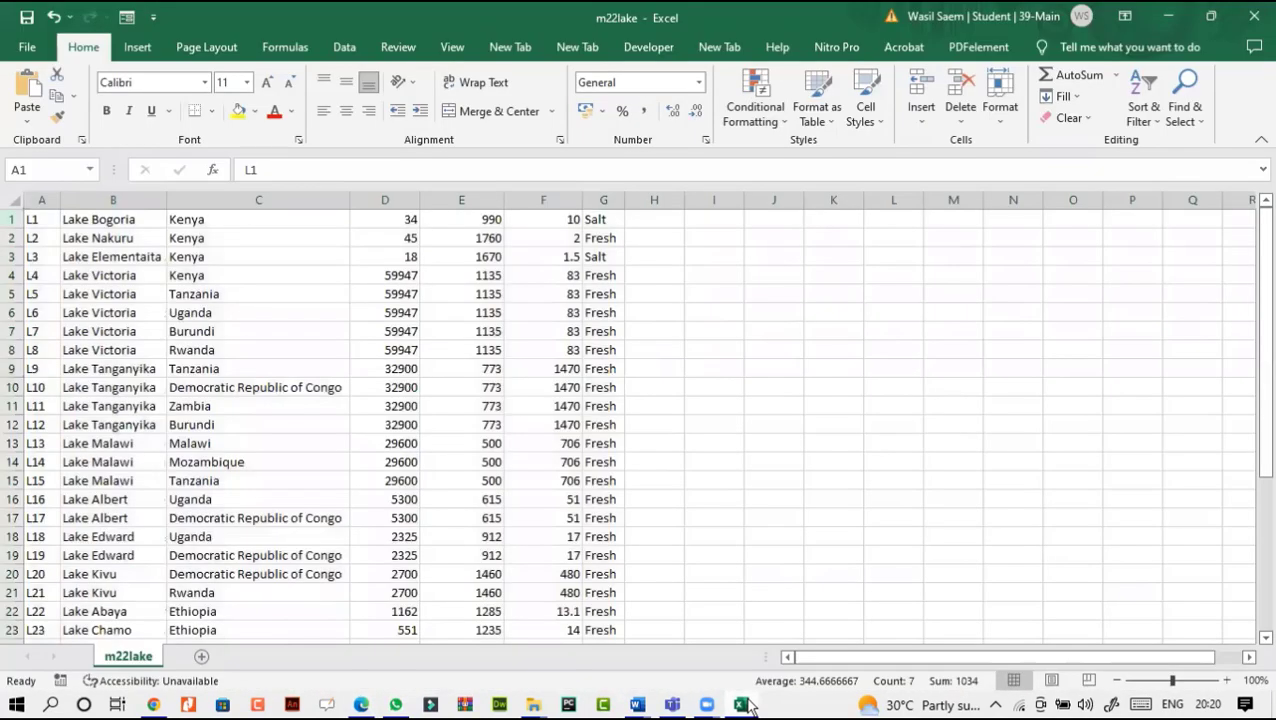
click(745, 705)
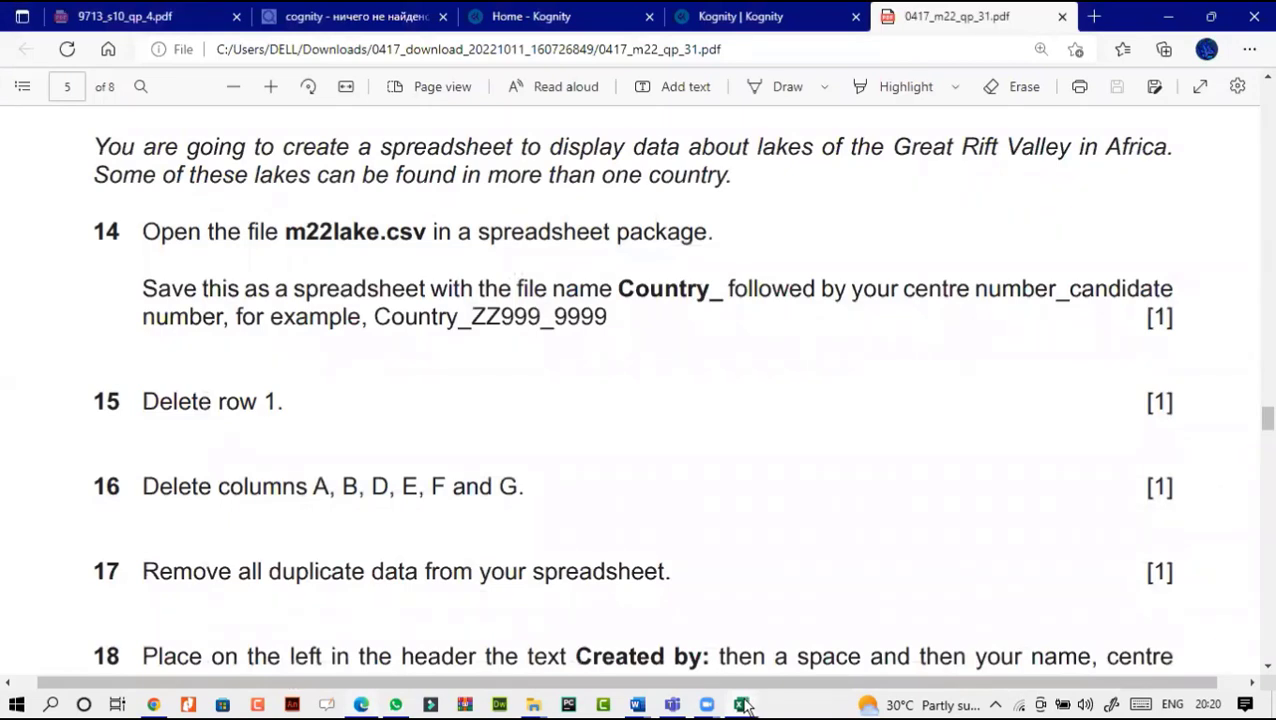
drag(357, 486, 401, 486)
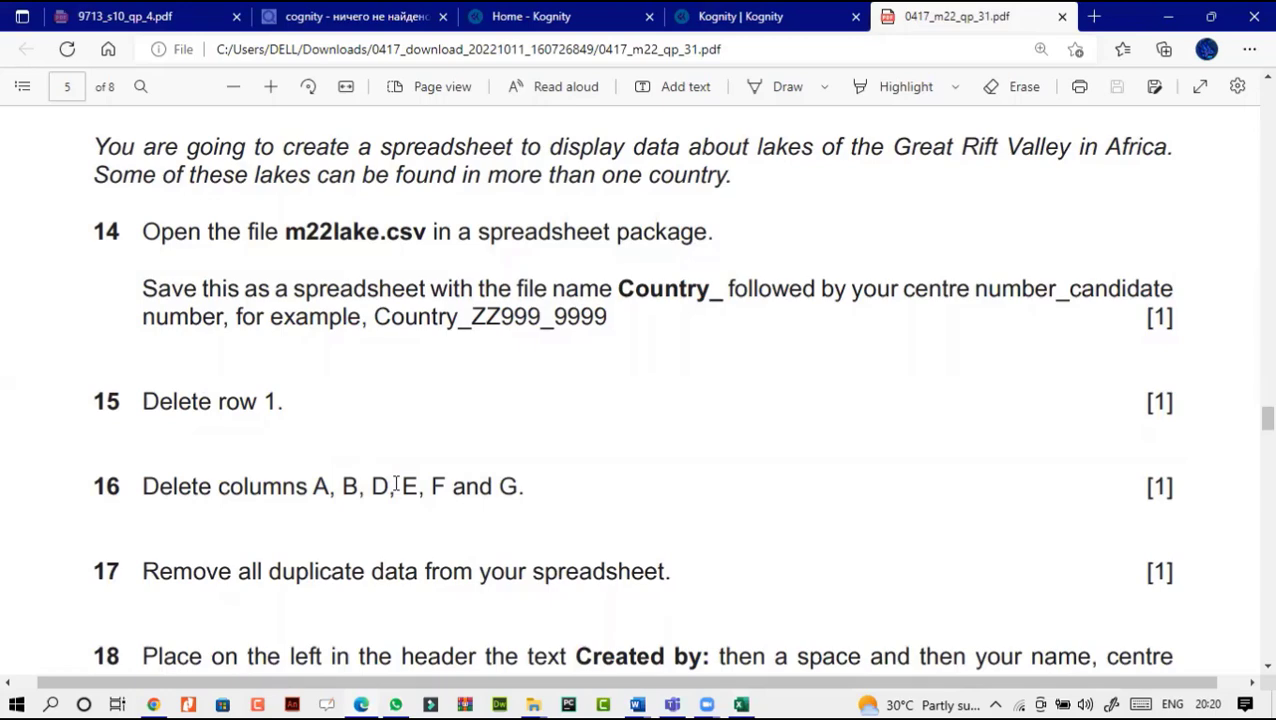
click(745, 705)
click(258, 200)
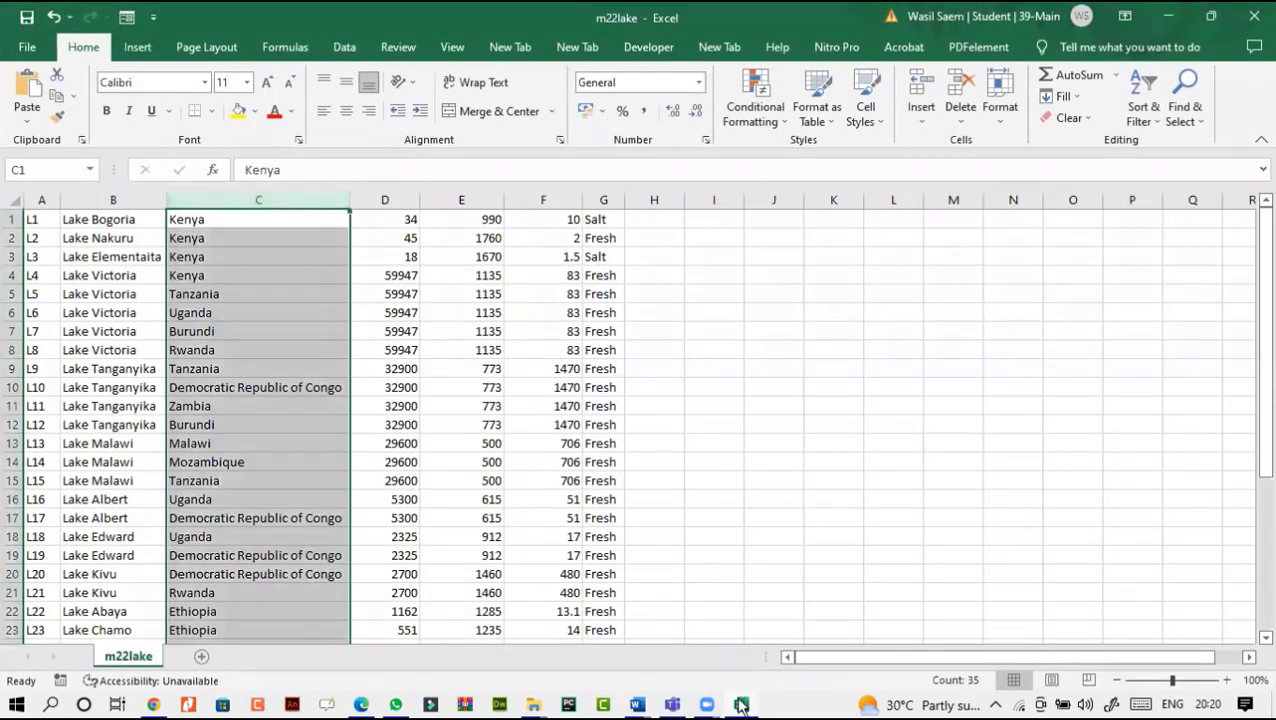
click(463, 443)
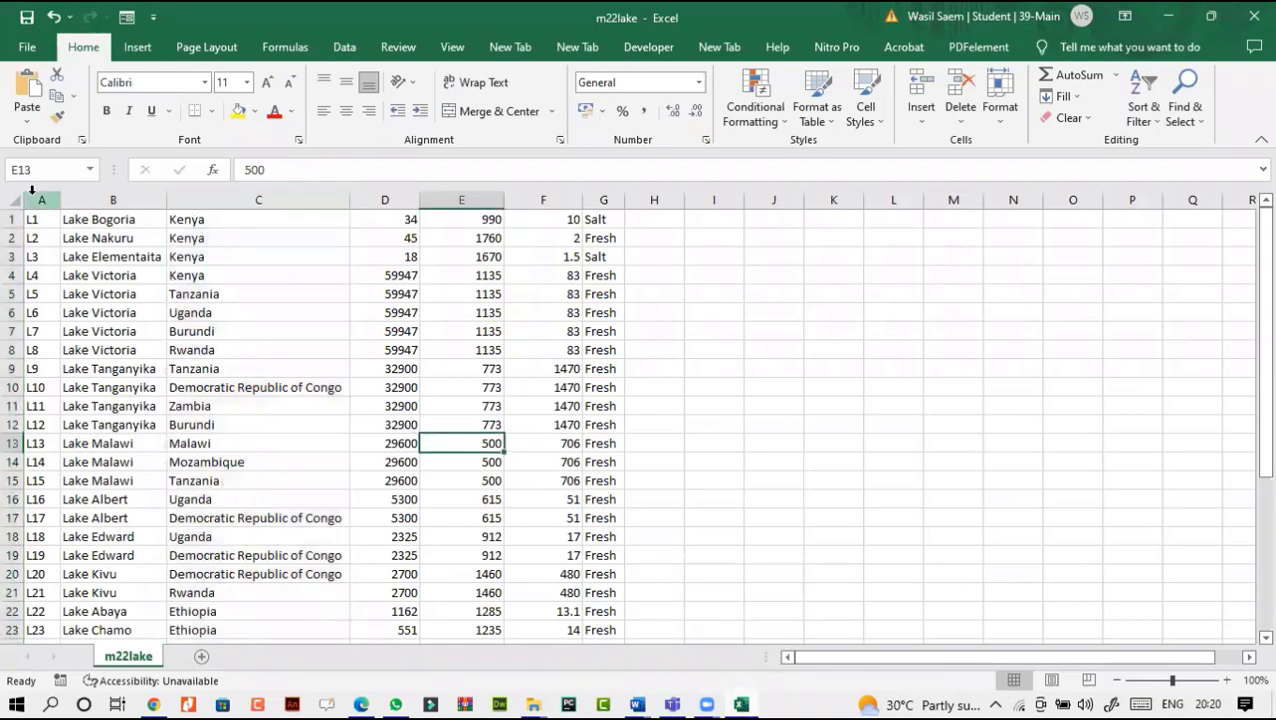
click(740, 705)
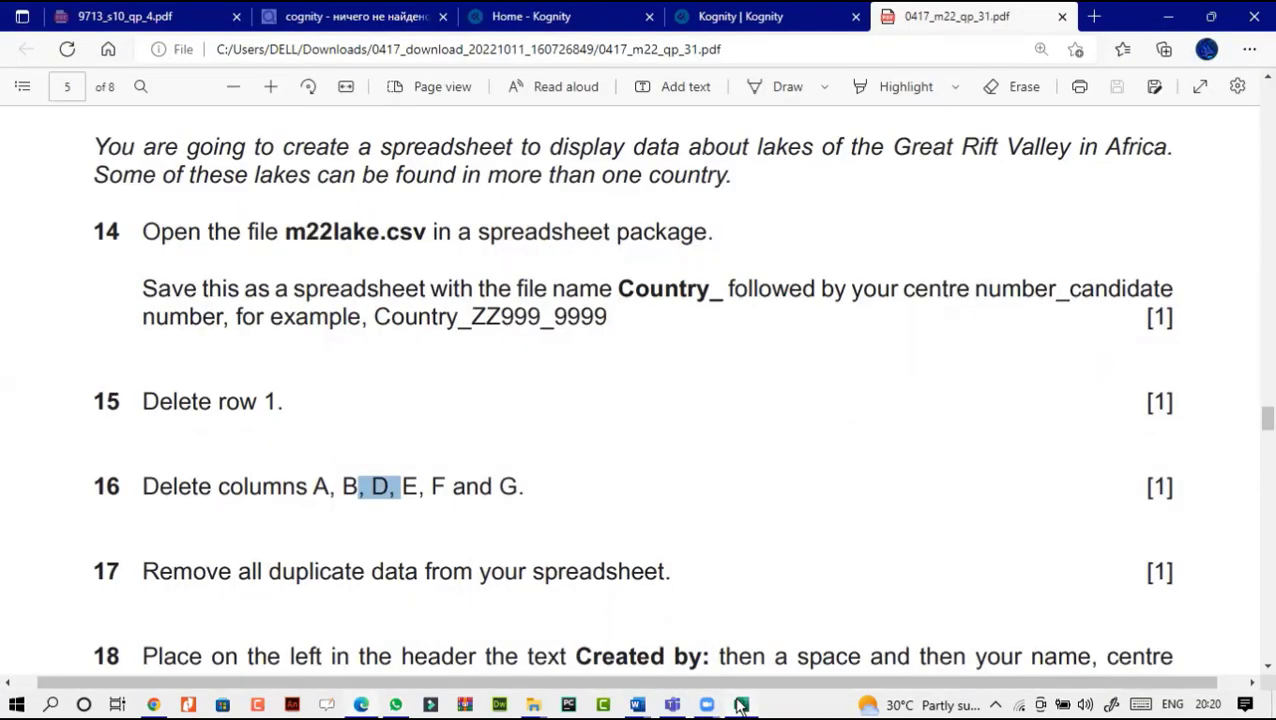
click(740, 705)
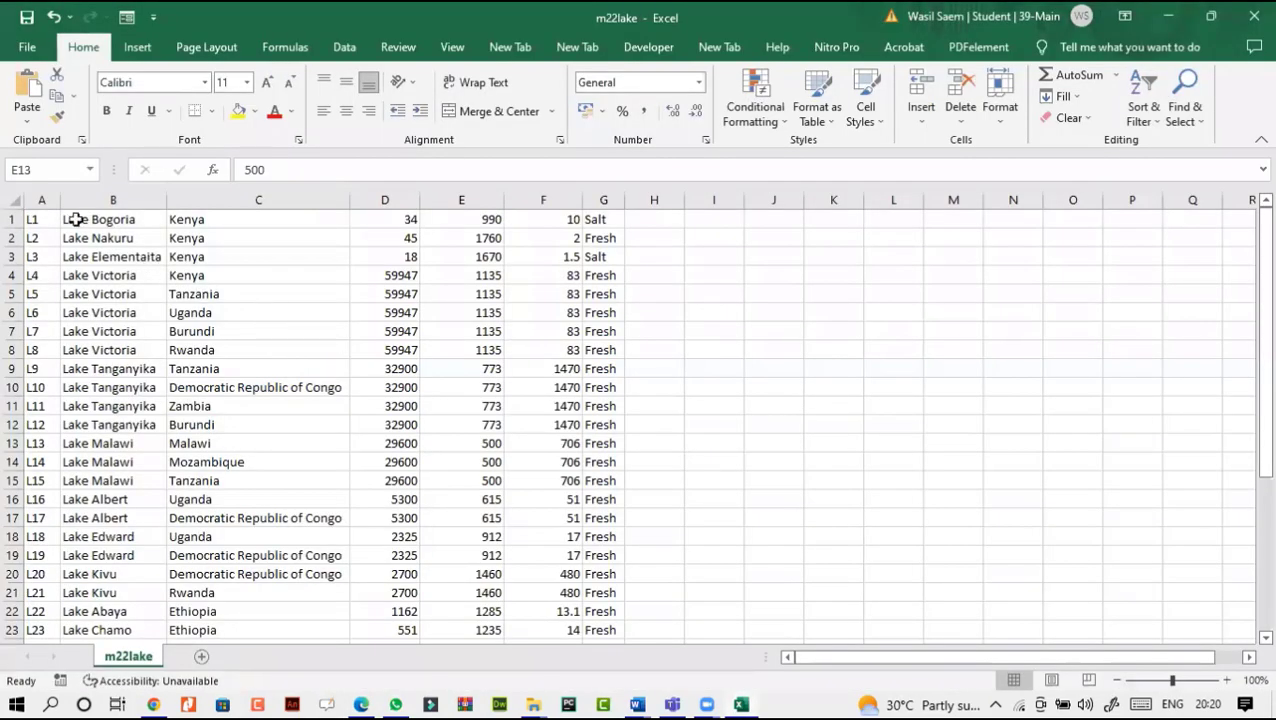
Step: Delete columns A, B, D, E, F and G together, keeping only the country column
drag(42, 200, 603, 200)
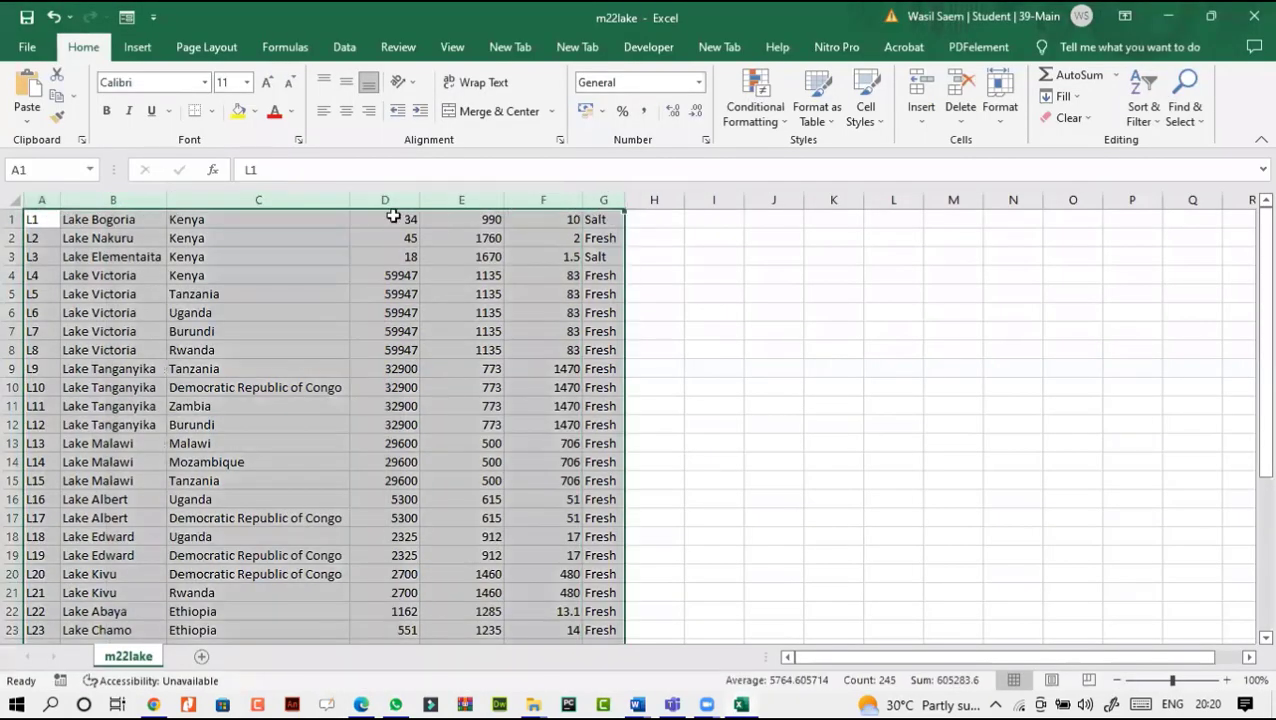
ctrl+click(243, 200)
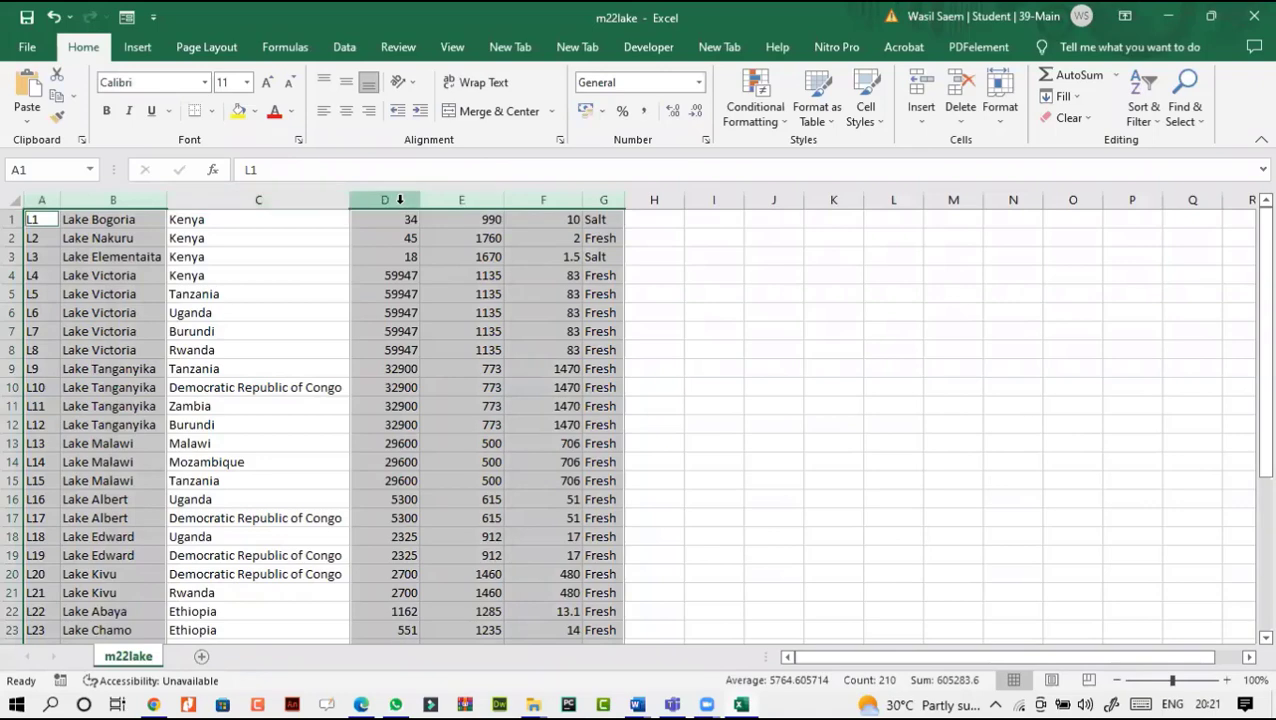
right_click(456, 368)
click(470, 388)
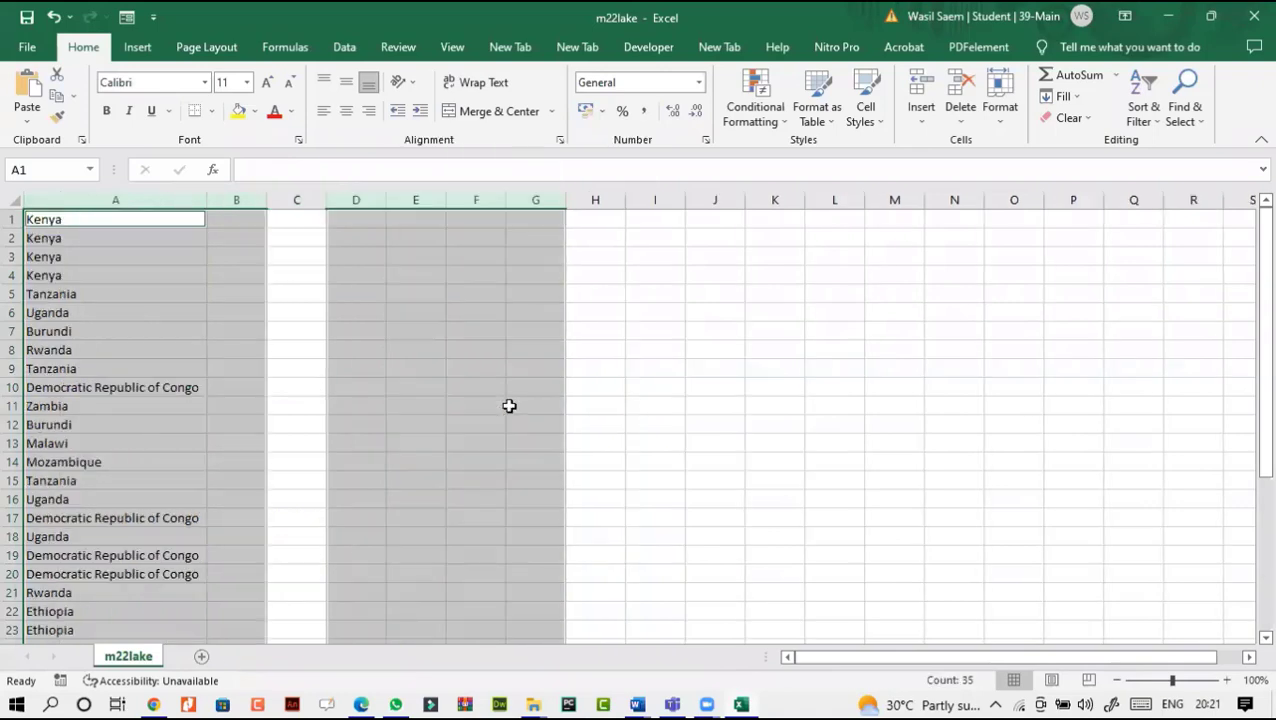
click(304, 401)
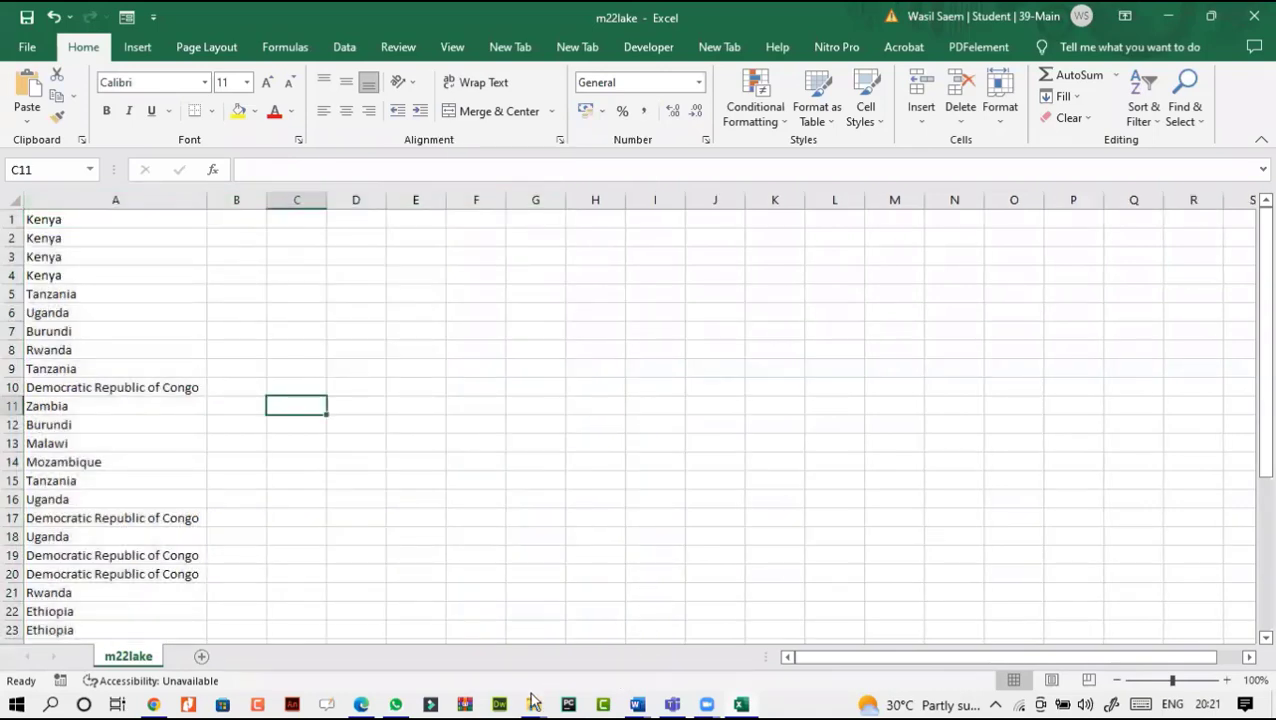
Step: Read task 17 in the exam paper and examine the country list in A1:A35 for duplicates
click(752, 704)
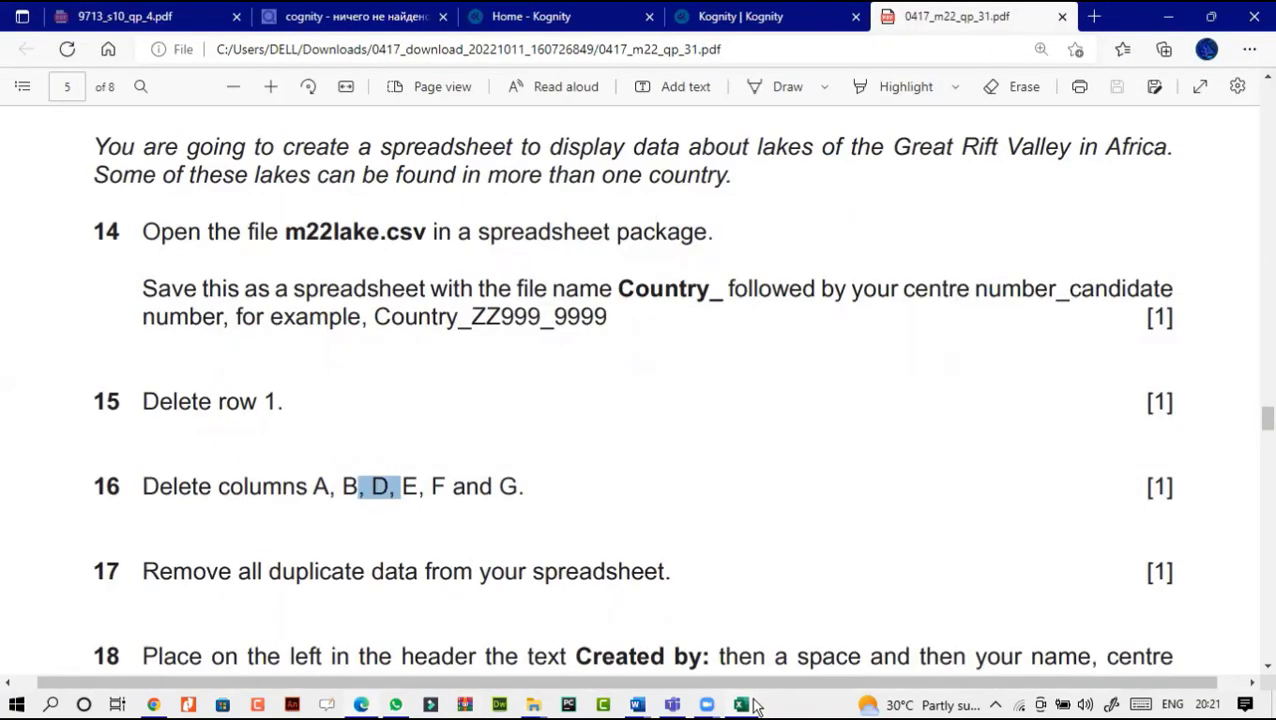
scroll(715, 543, down, 3)
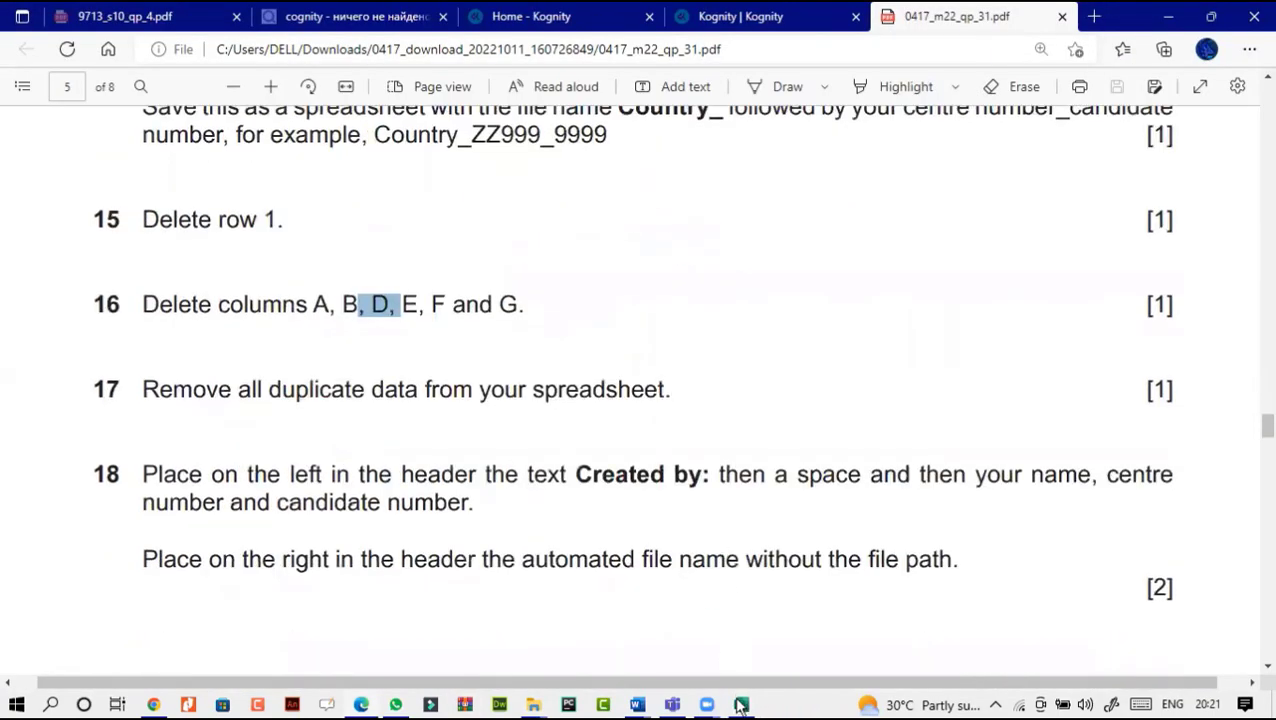
key(alt+Tab)
click(97, 428)
click(93, 350)
click(91, 300)
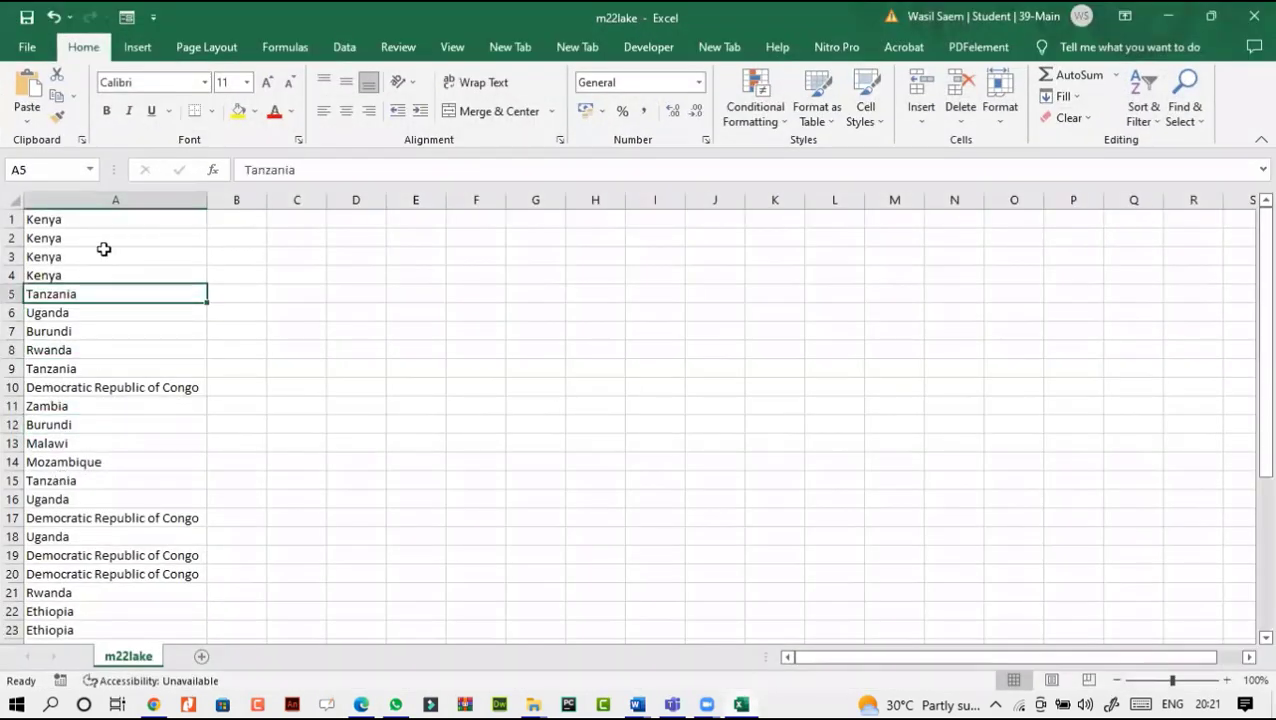
click(104, 252)
click(85, 217)
click(120, 278)
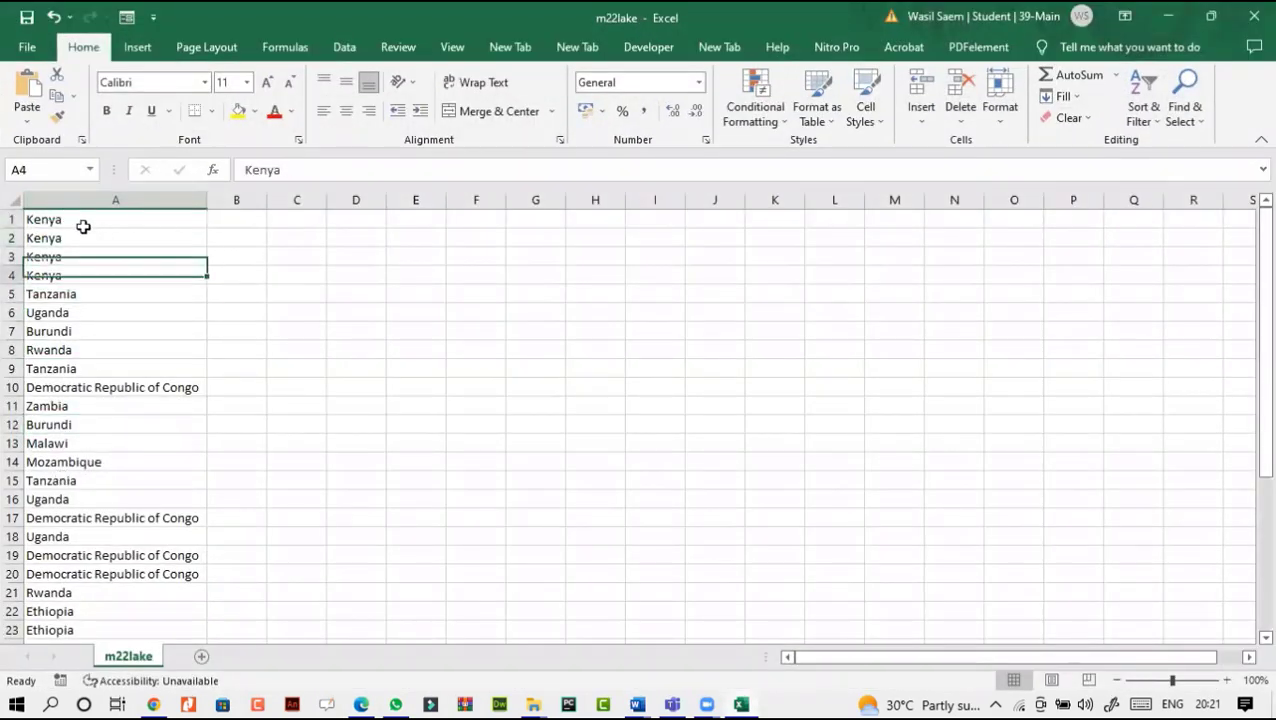
drag(85, 219, 114, 604)
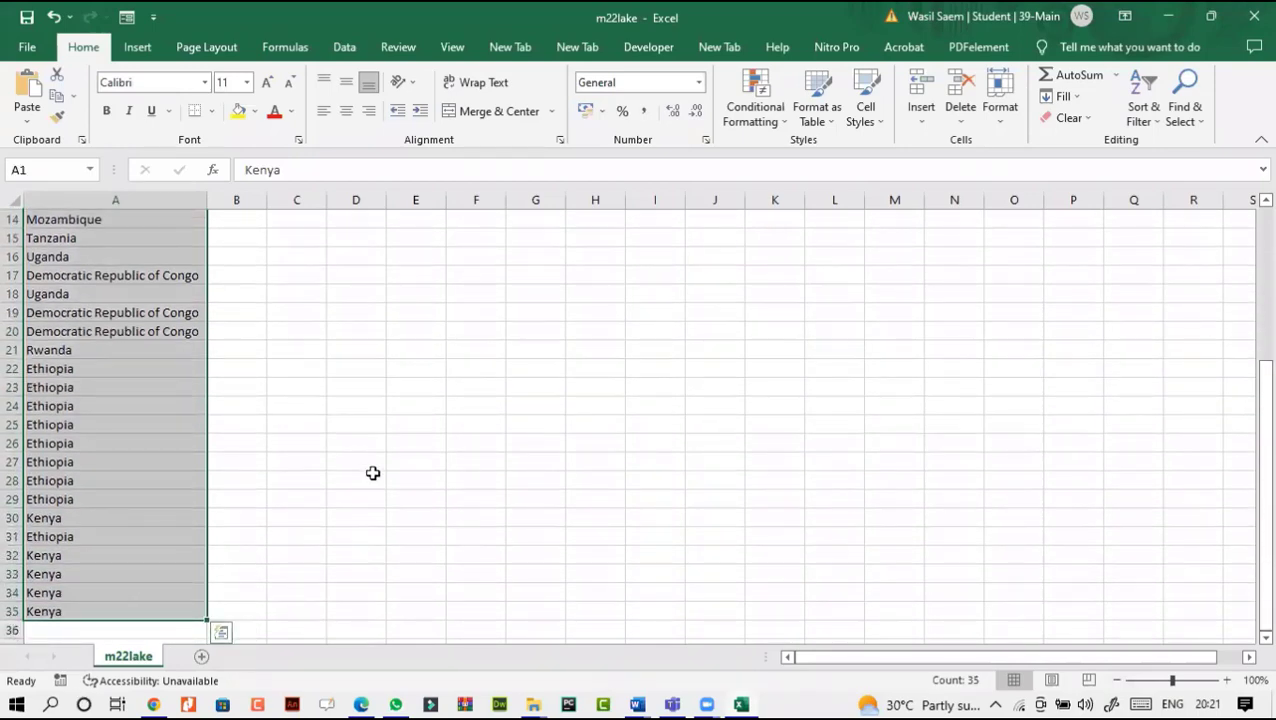
scroll(372, 471, up, 5)
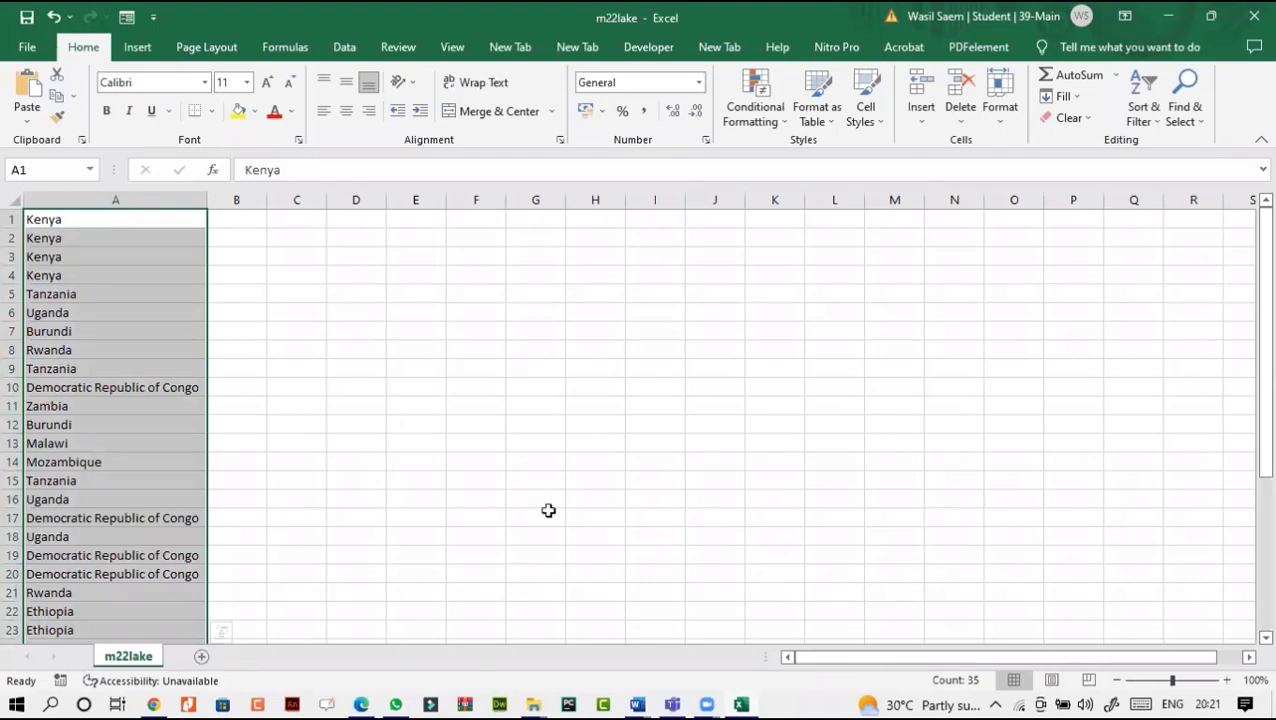
Step: Read ahead to task 19 in the exam paper, and inspect the repeated country names in column A again
click(741, 705)
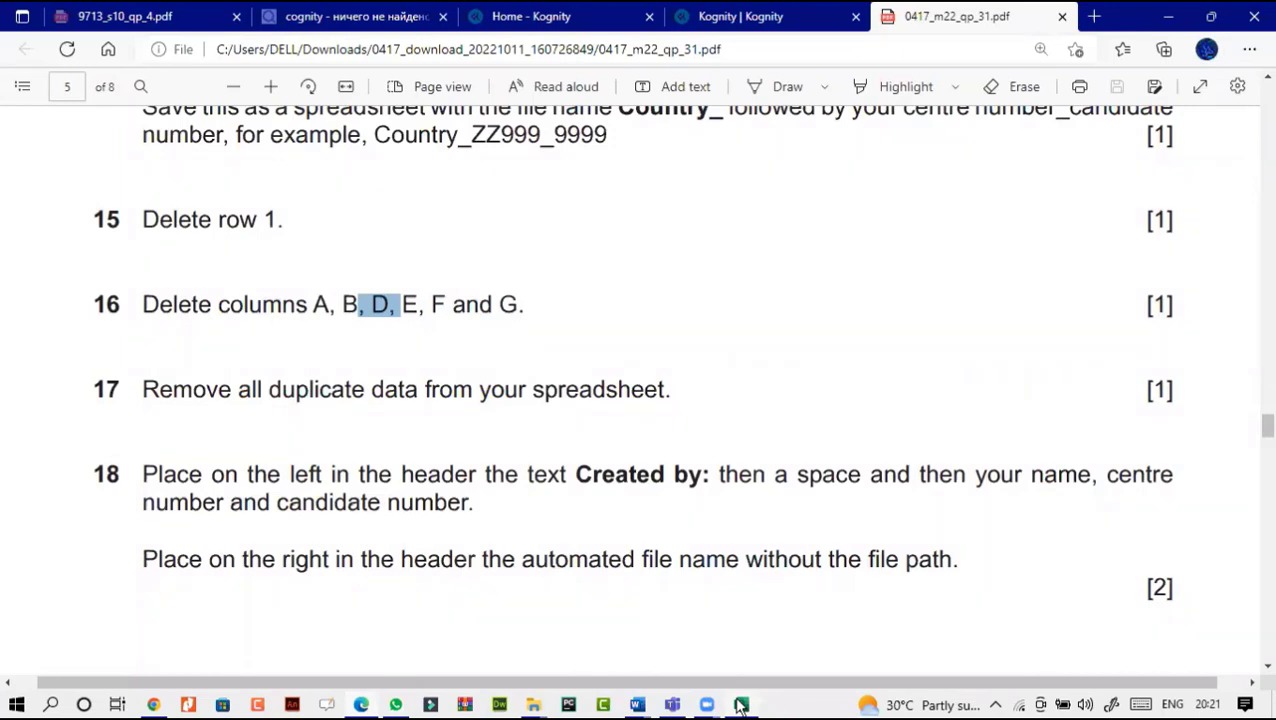
scroll(624, 591, down, 5)
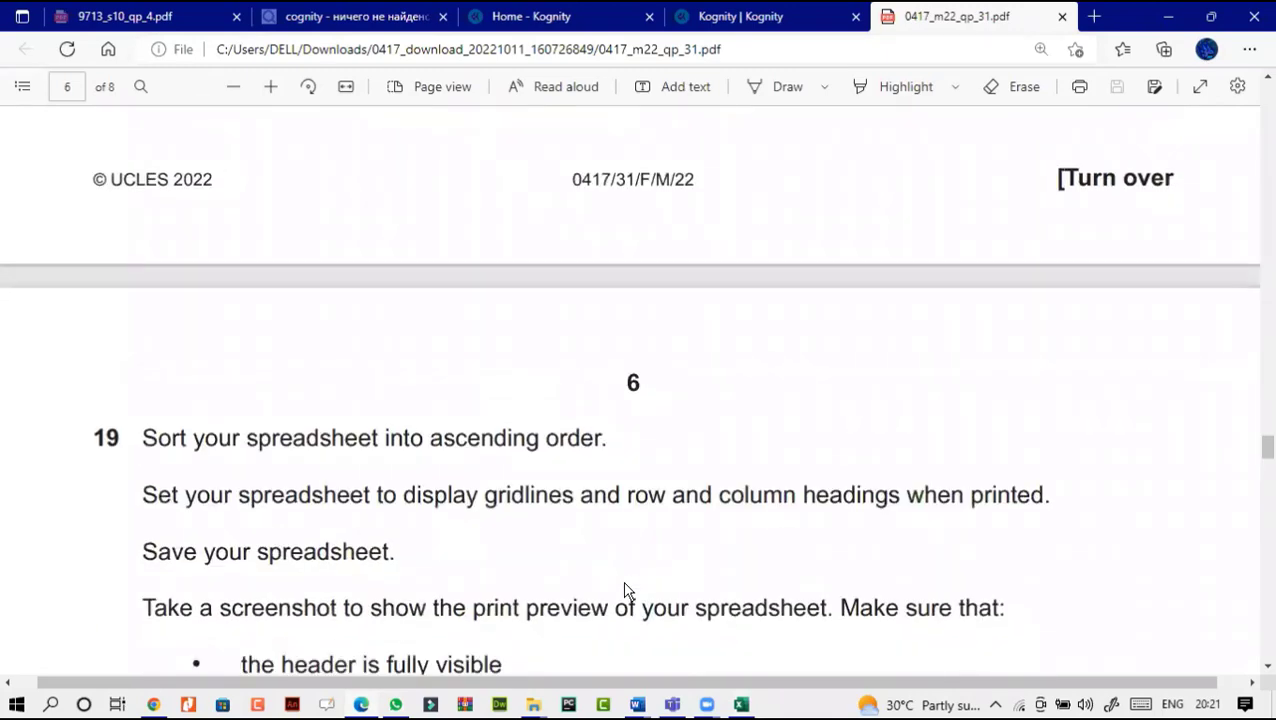
scroll(624, 591, down, 1)
click(741, 704)
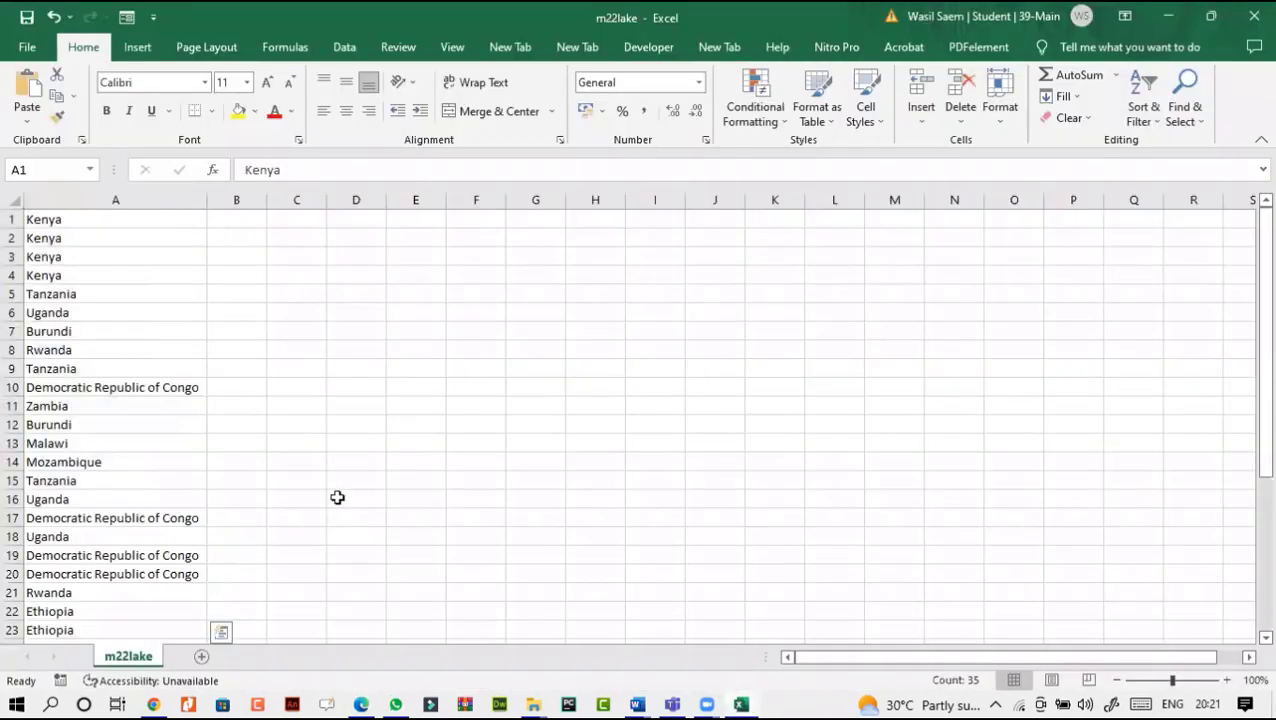
click(337, 497)
click(130, 406)
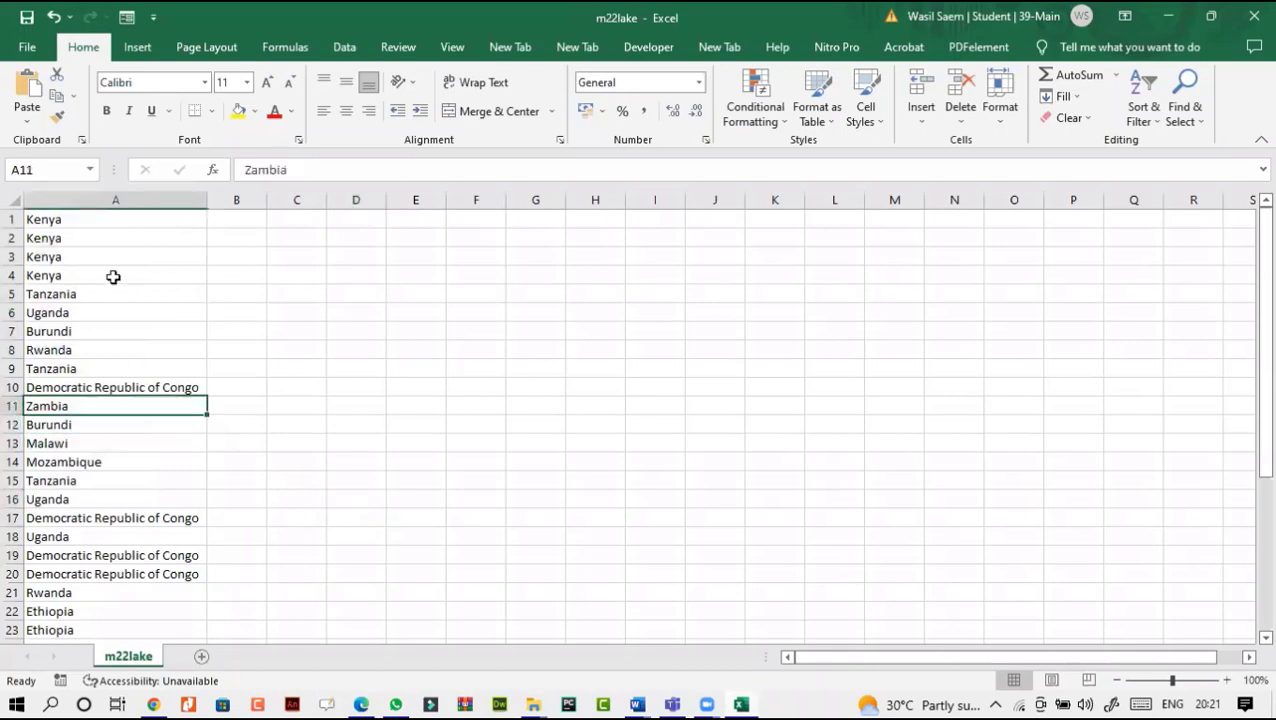
click(114, 276)
click(112, 350)
click(128, 390)
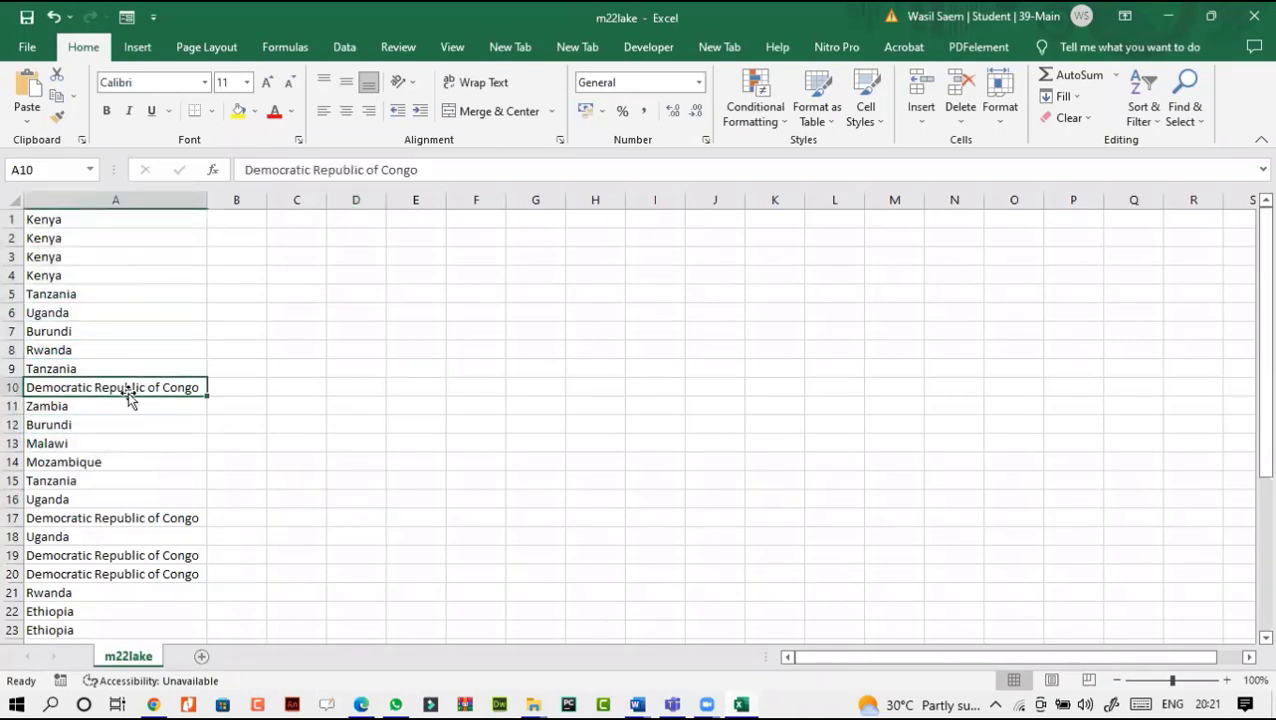
click(118, 514)
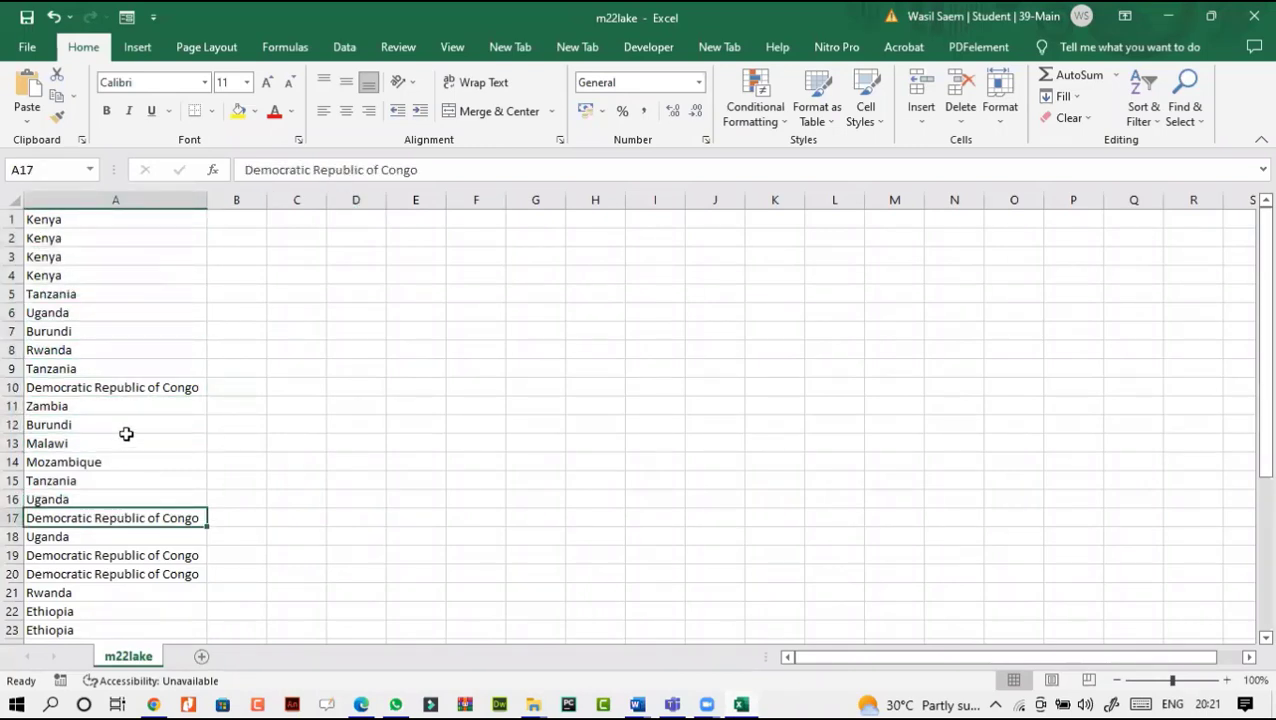
Step: Highlight the duplicate values in A1:A35 with a conditional formatting rule using light red fill and dark red text
drag(85, 218, 105, 596)
click(788, 137)
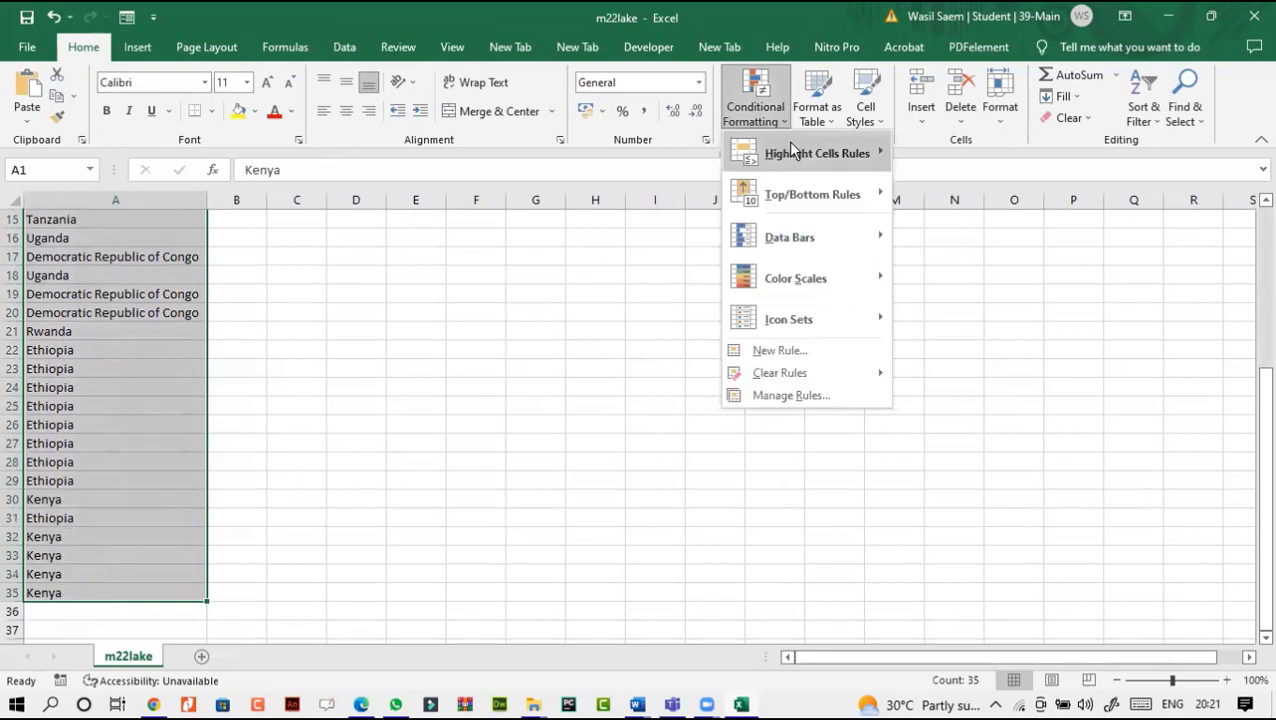
mouse_move(788, 141)
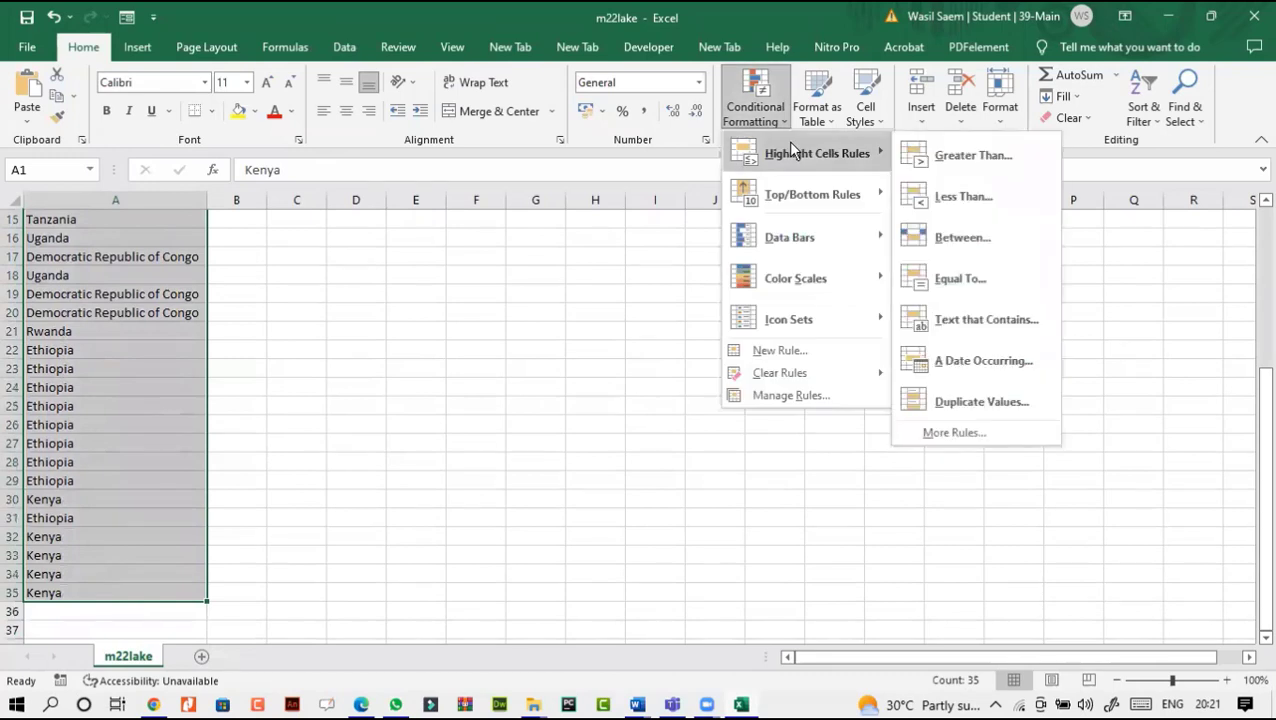
click(967, 405)
click(749, 458)
click(309, 436)
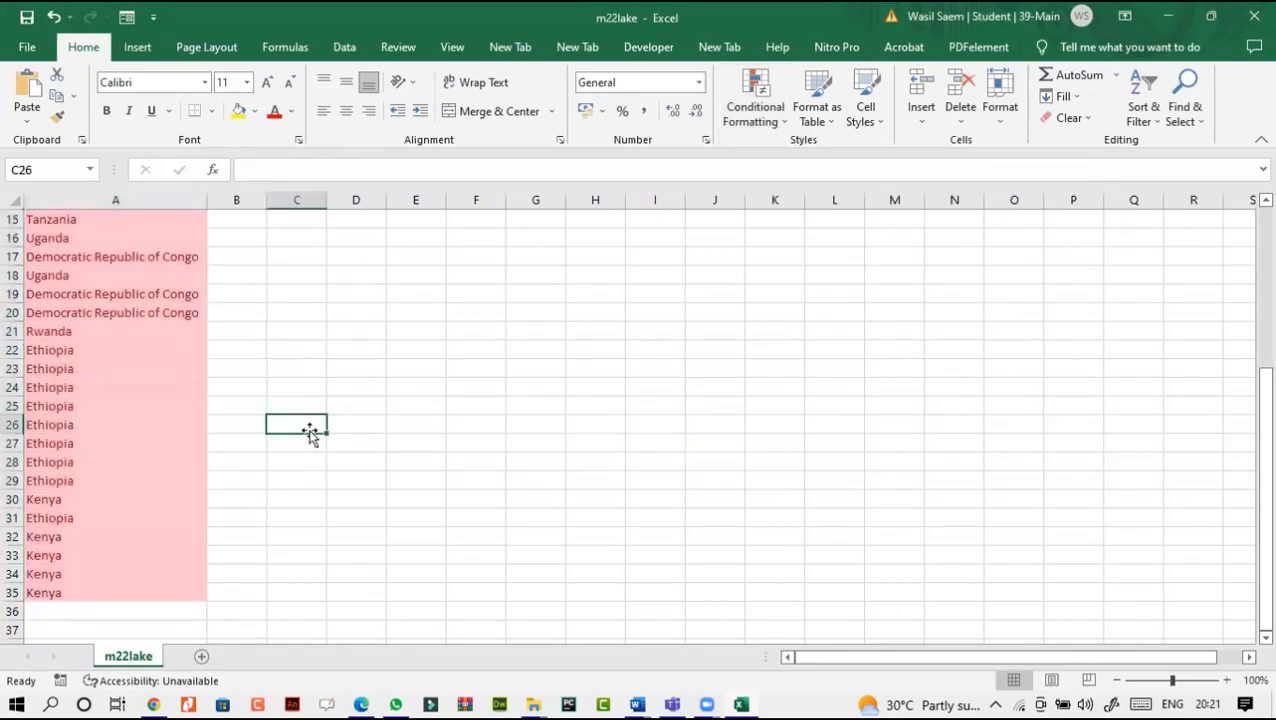
Step: Delete the repeated Kenya entries in rows 1 to 3, plus the second Tanzania entry in row 6
scroll(309, 433, up, 5)
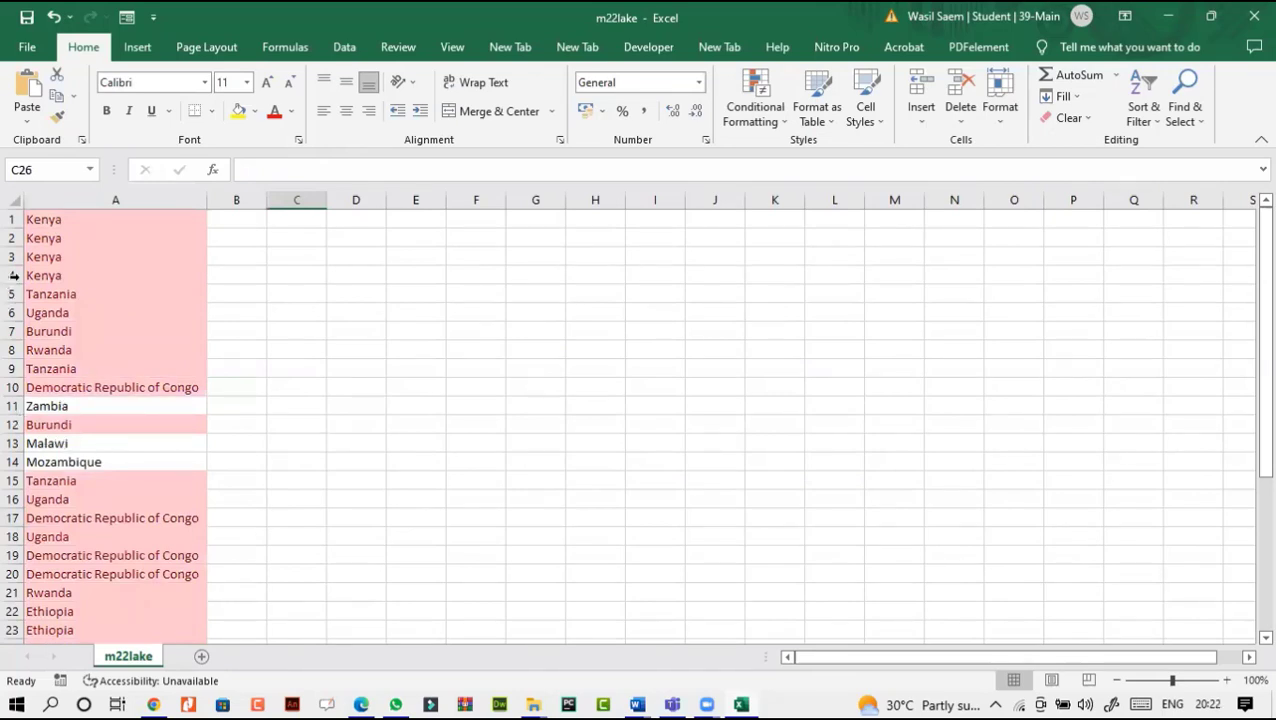
drag(7, 249, 8, 219)
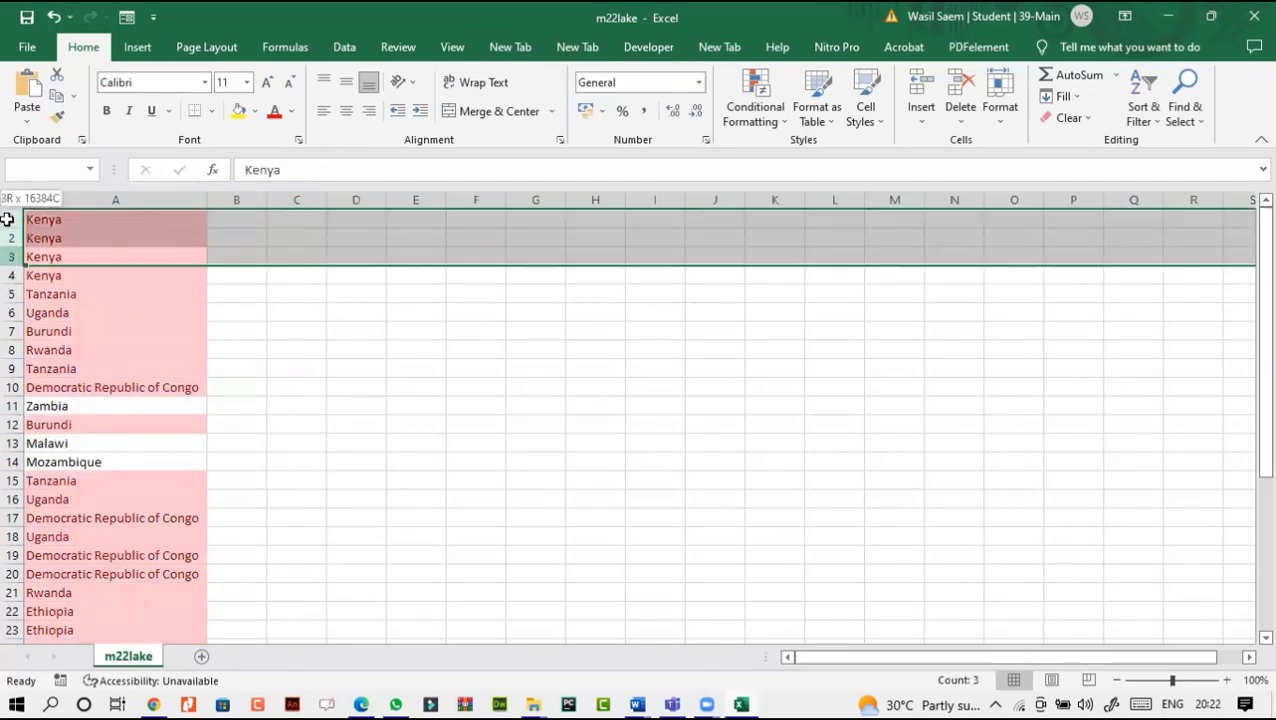
right_click(8, 222)
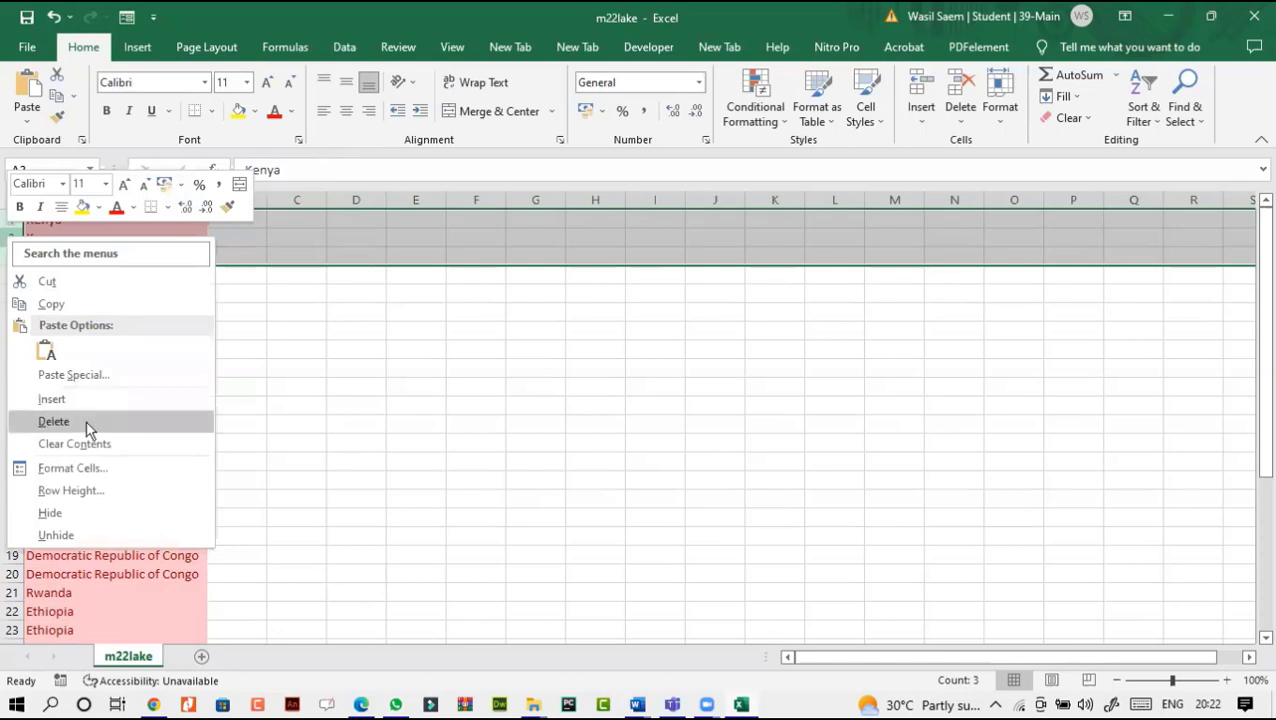
click(54, 421)
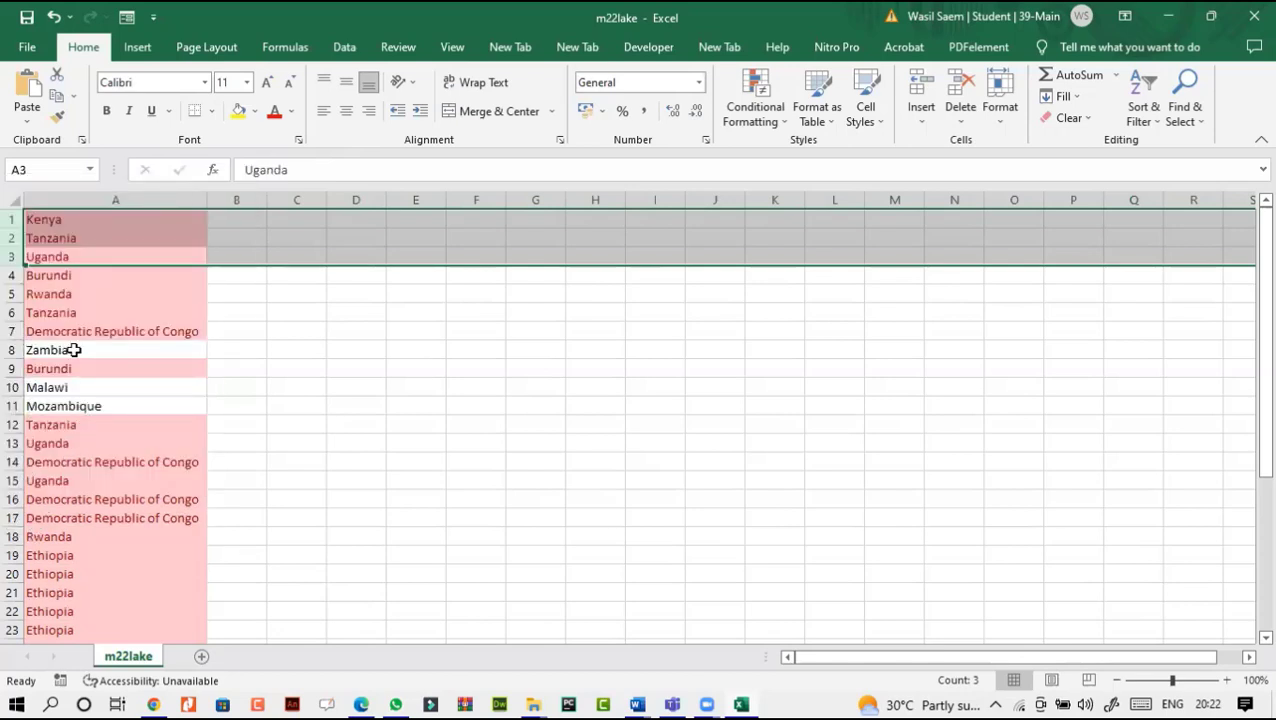
right_click(7, 314)
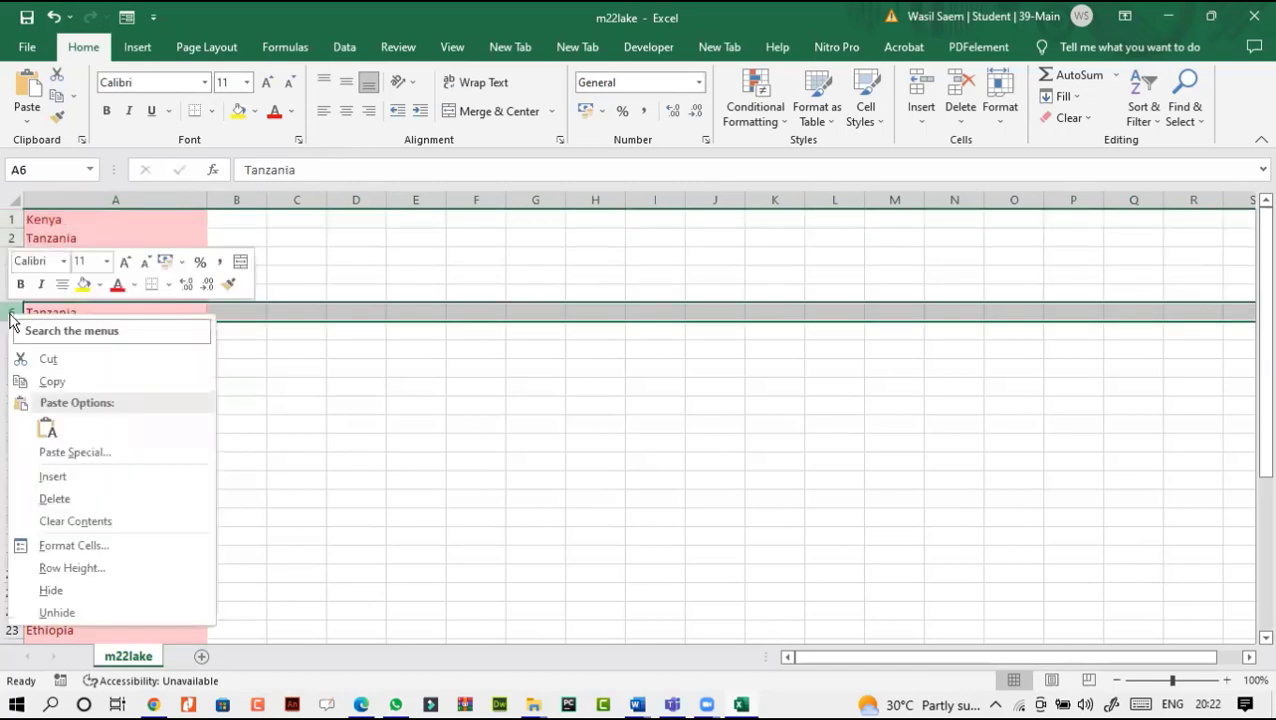
click(56, 499)
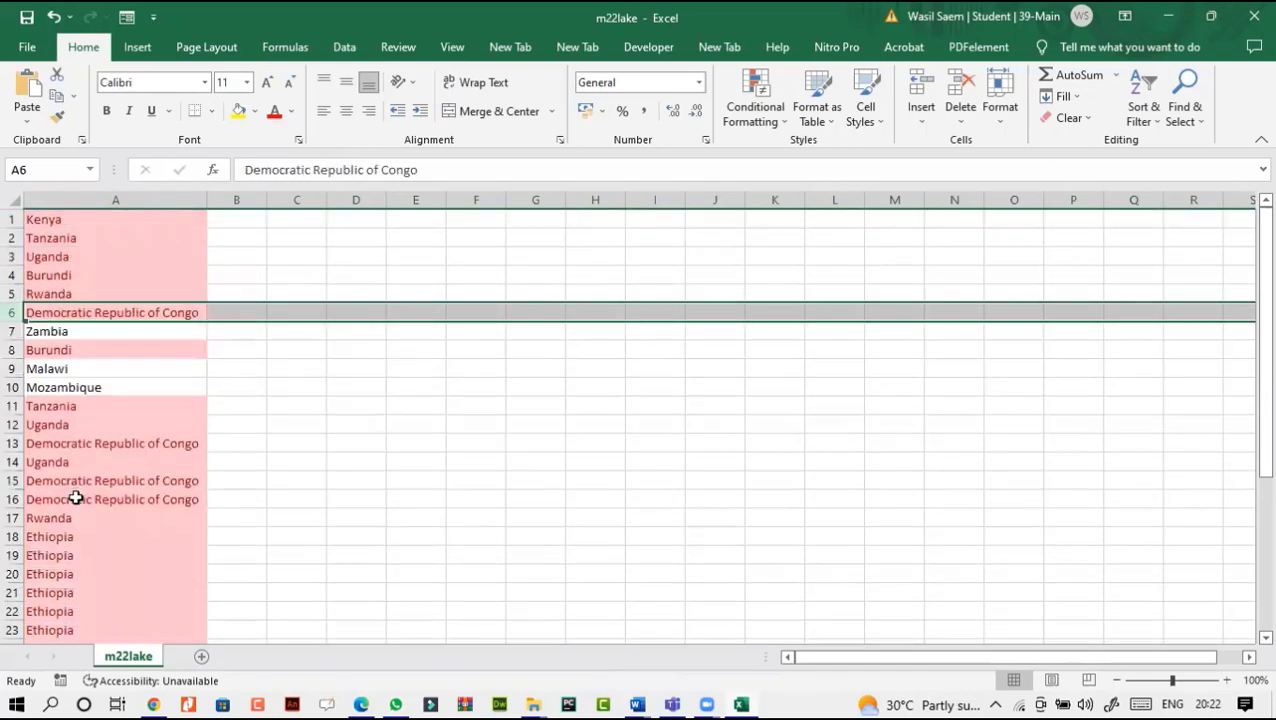
Step: Delete the repeated Democratic Republic of Congo entries in rows 15 and 16, plus the repeated Ethiopia entries in rows 17 to 23
drag(9, 481, 9, 495)
right_click(9, 495)
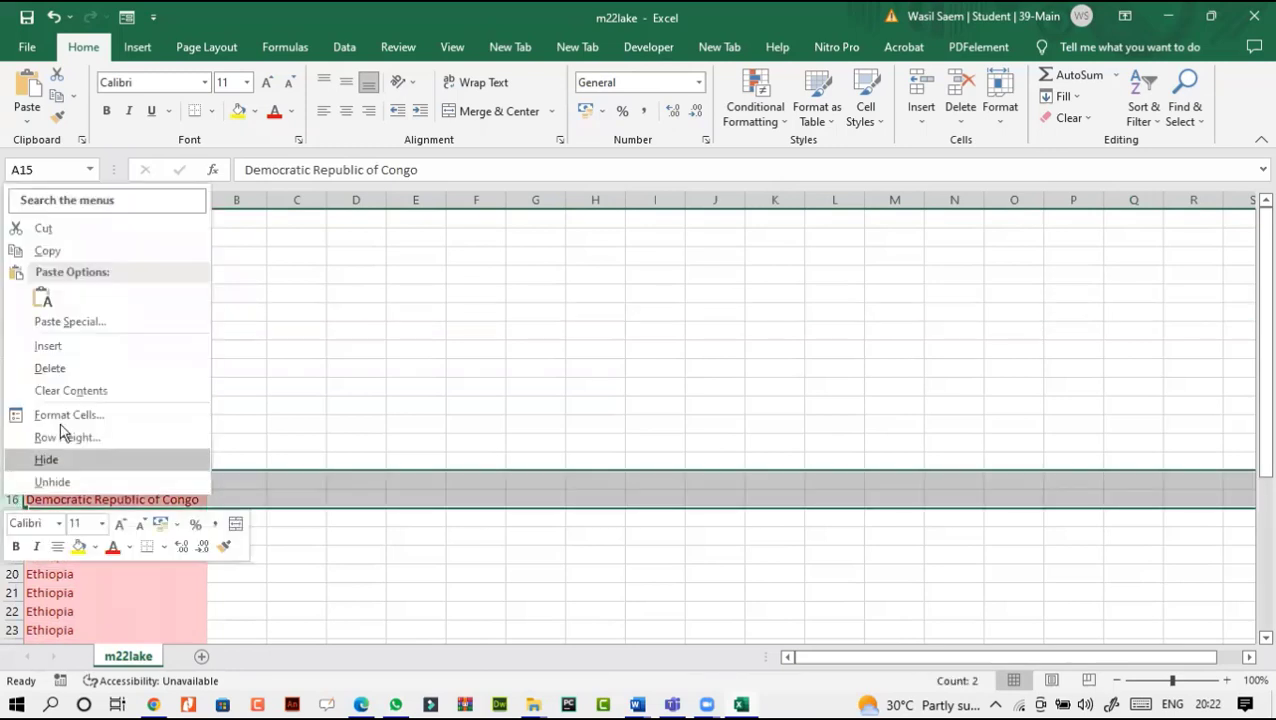
click(50, 367)
scroll(47, 481, down, 1)
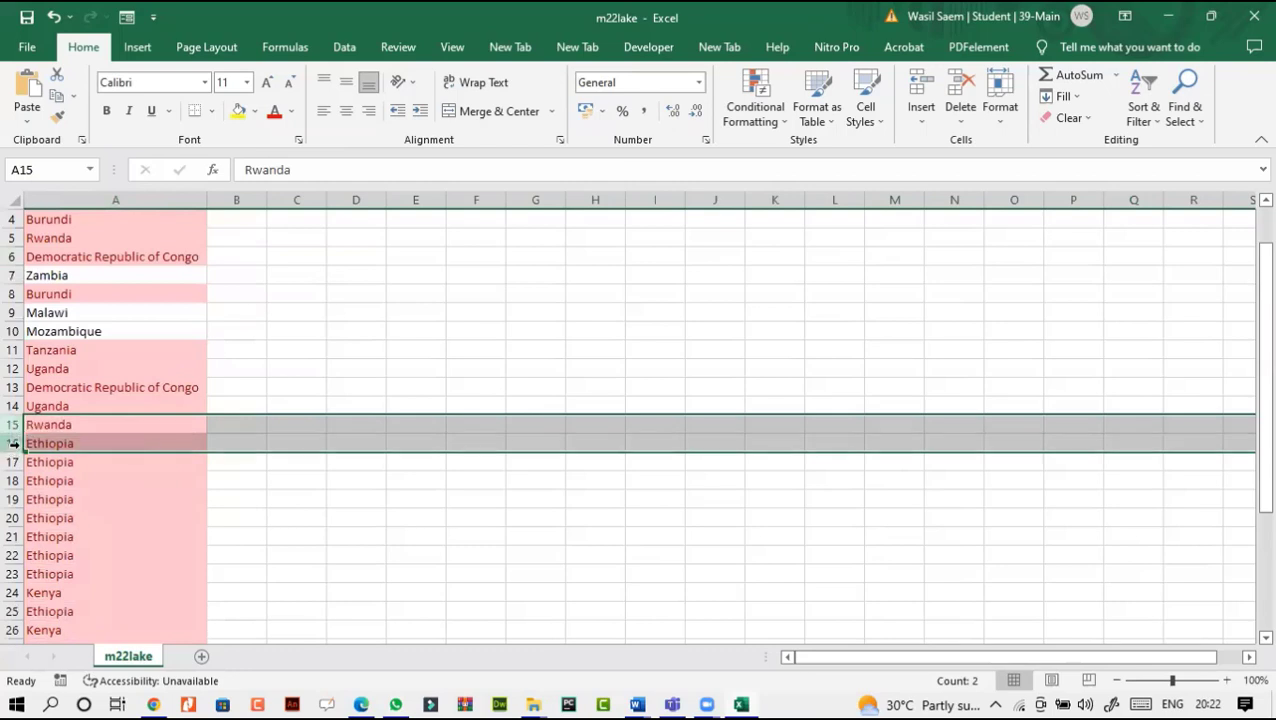
drag(9, 462, 13, 546)
right_click(13, 555)
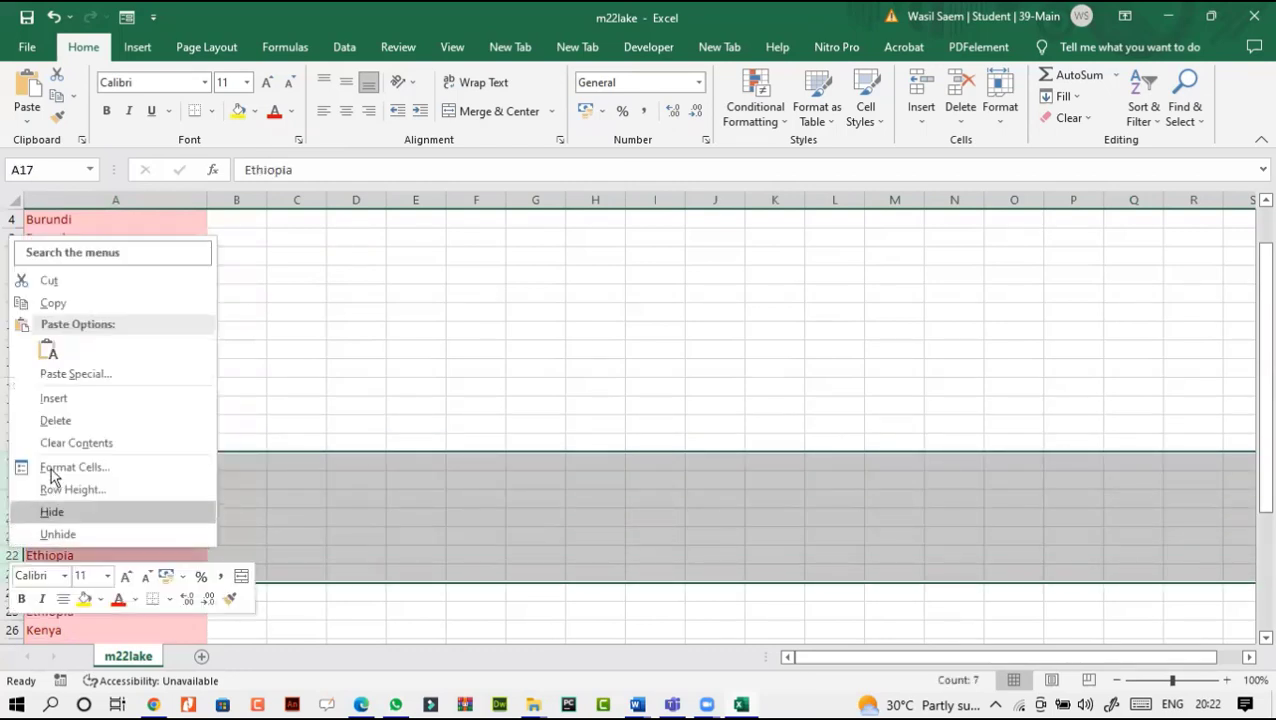
click(22, 420)
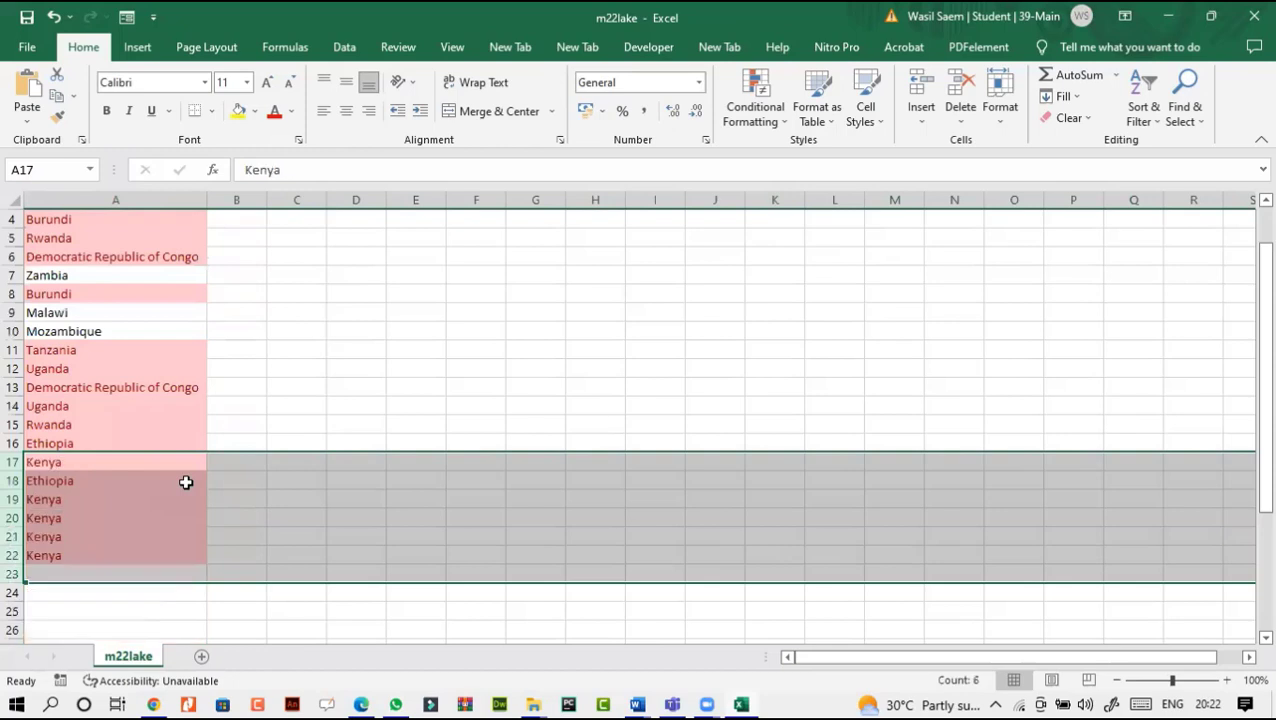
Step: Delete the repeated Kenya entries in rows 19 to 22 and the remaining Ethiopia duplicate in row 18
click(40, 517)
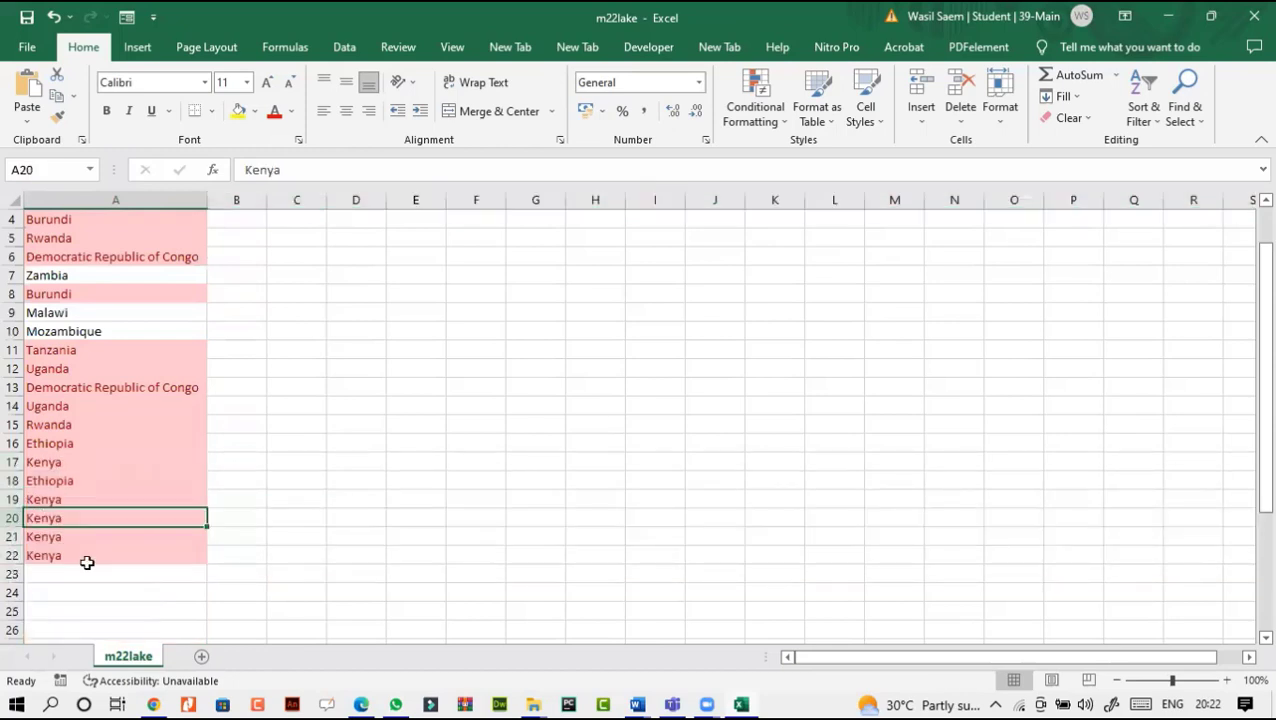
scroll(85, 559, up, 1)
scroll(85, 559, down, 1)
drag(14, 498, 12, 553)
right_click(12, 553)
click(67, 453)
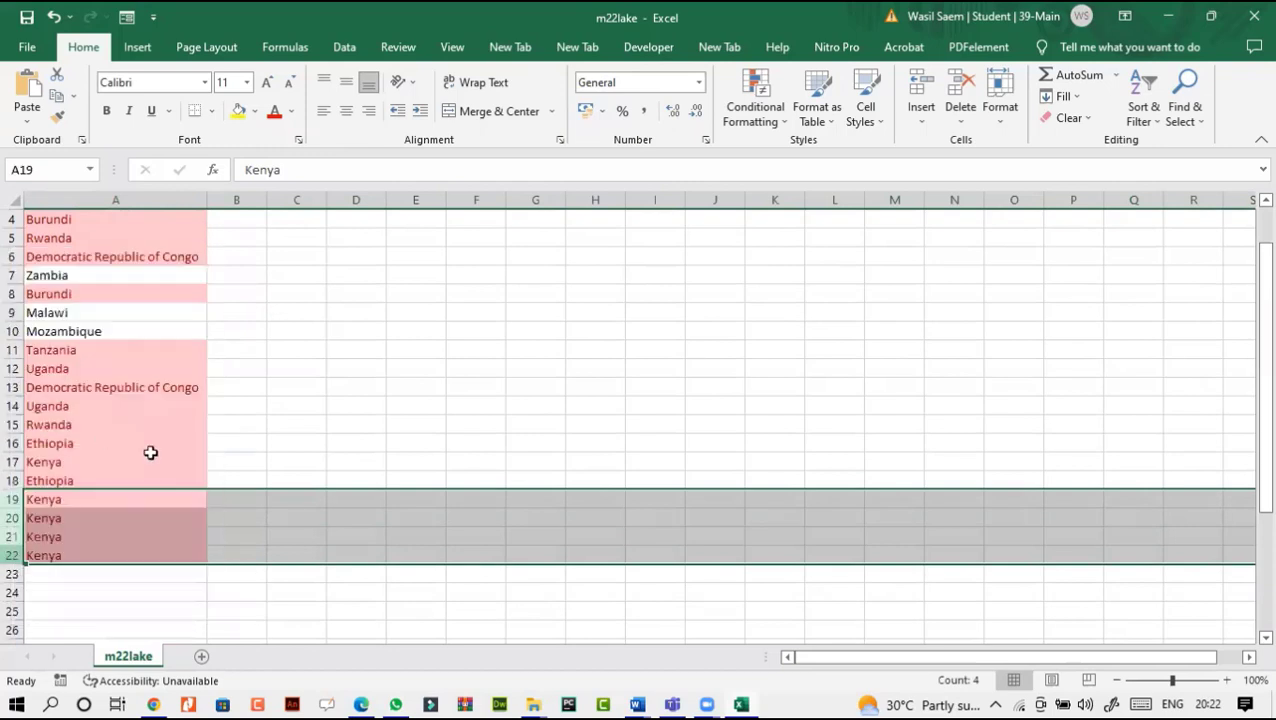
right_click(13, 481)
click(57, 358)
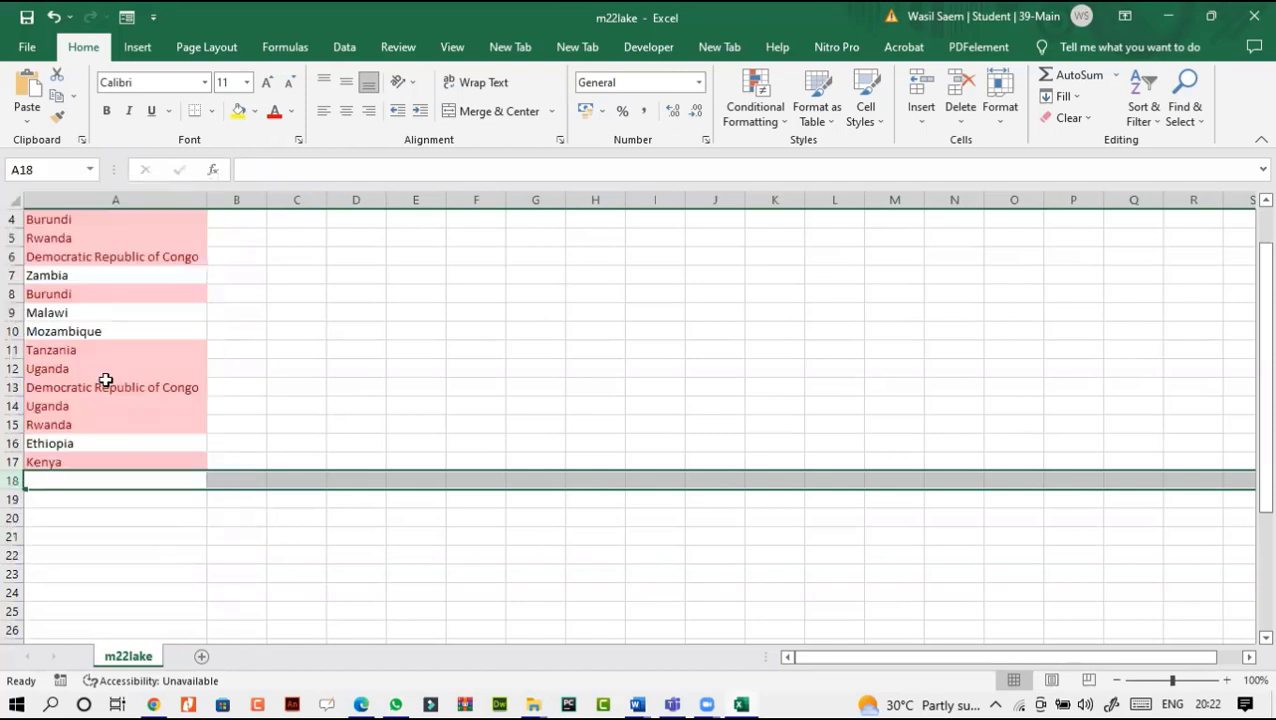
Step: Delete the duplicate Uganda entry in row 14 and the duplicate Democratic Republic of Congo entry in row 13
click(13, 406)
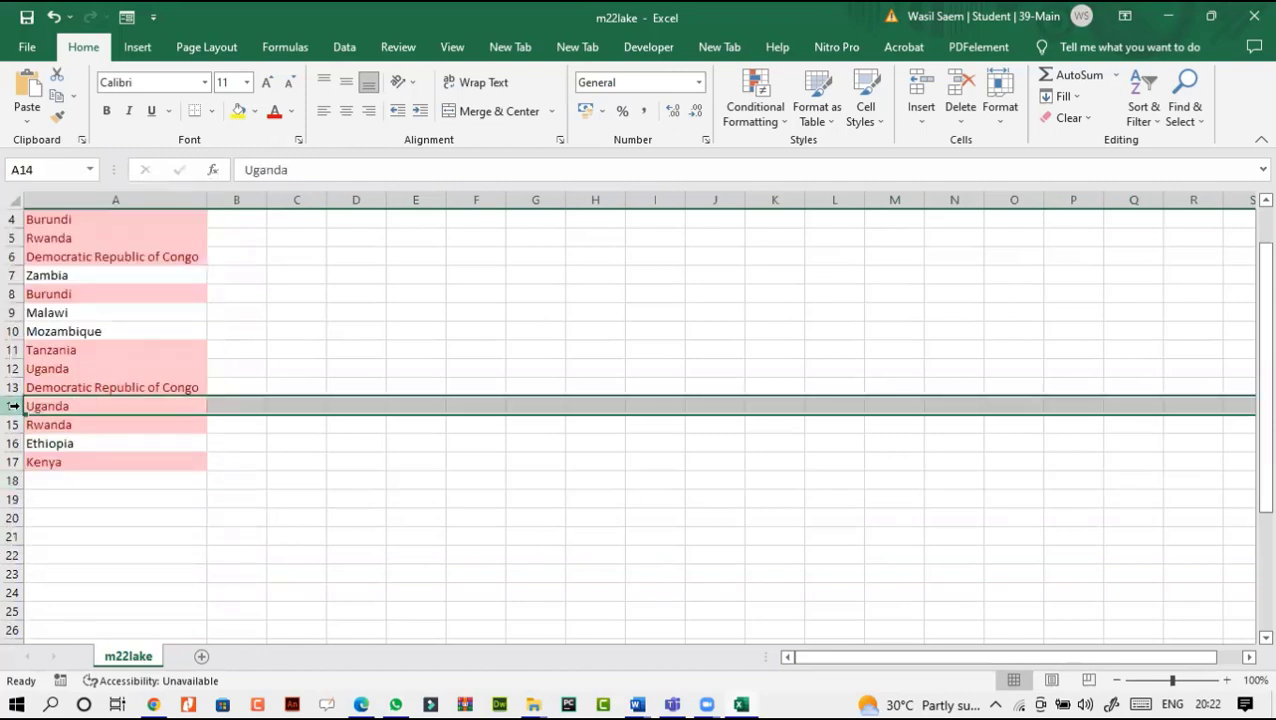
right_click(13, 406)
click(62, 279)
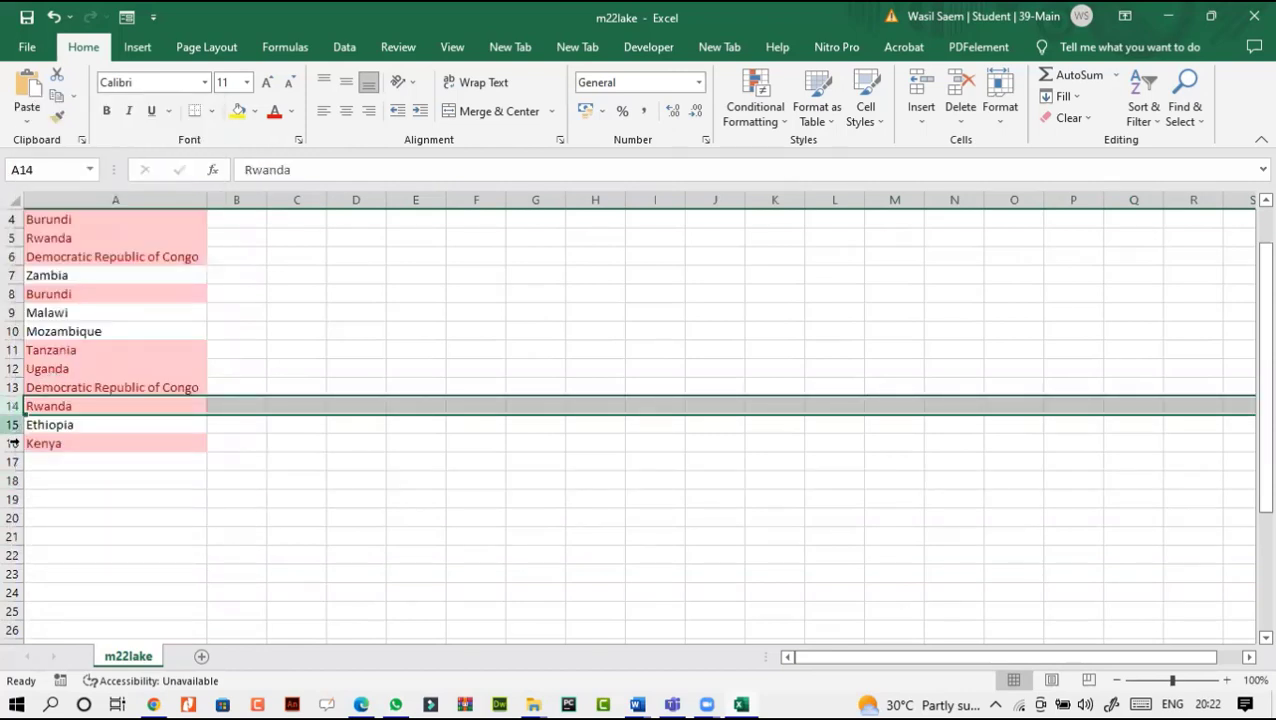
click(13, 387)
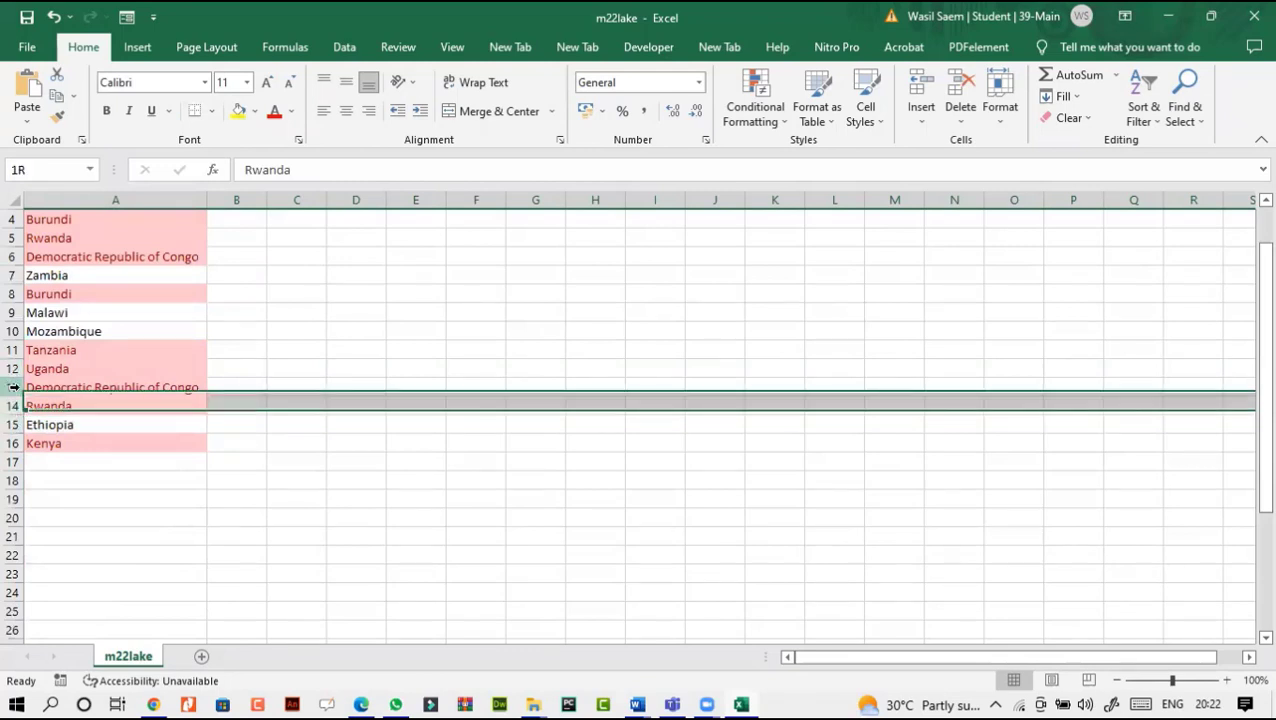
right_click(13, 387)
click(60, 260)
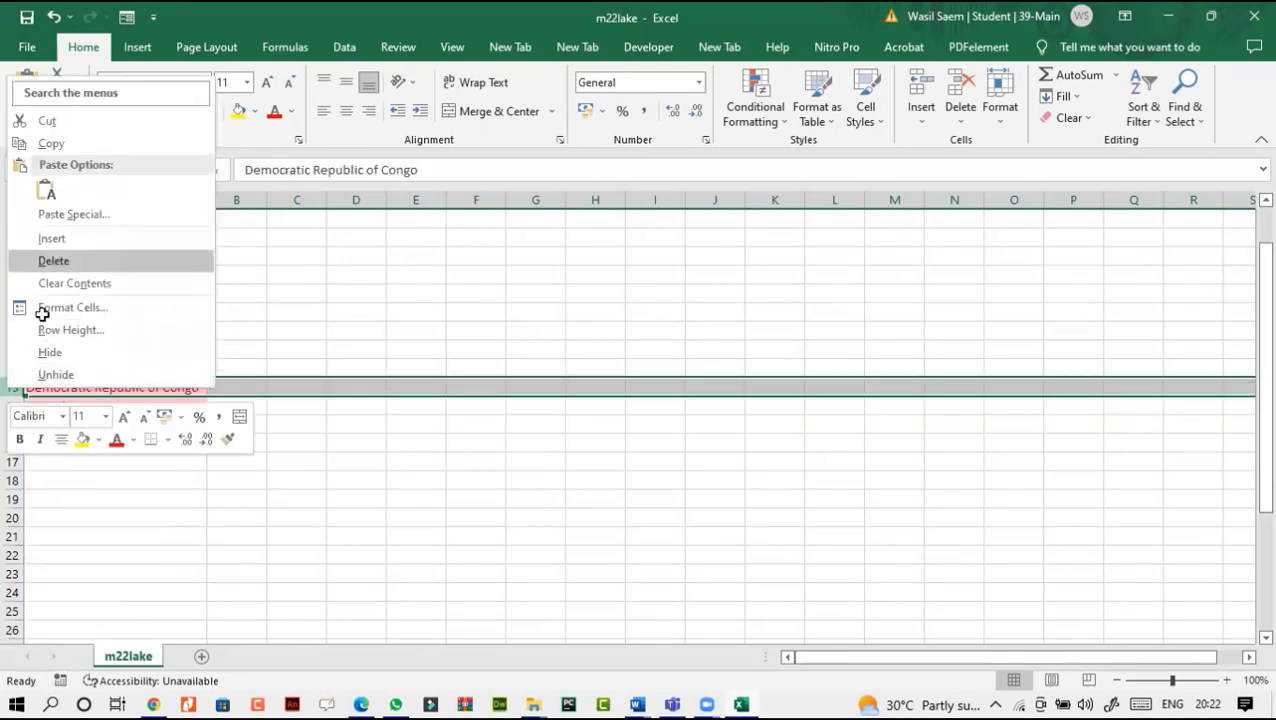
Step: Delete the duplicate Uganda entry in row 12, followed by the duplicate Rwanda entry that moves up into row 12
click(13, 368)
right_click(13, 368)
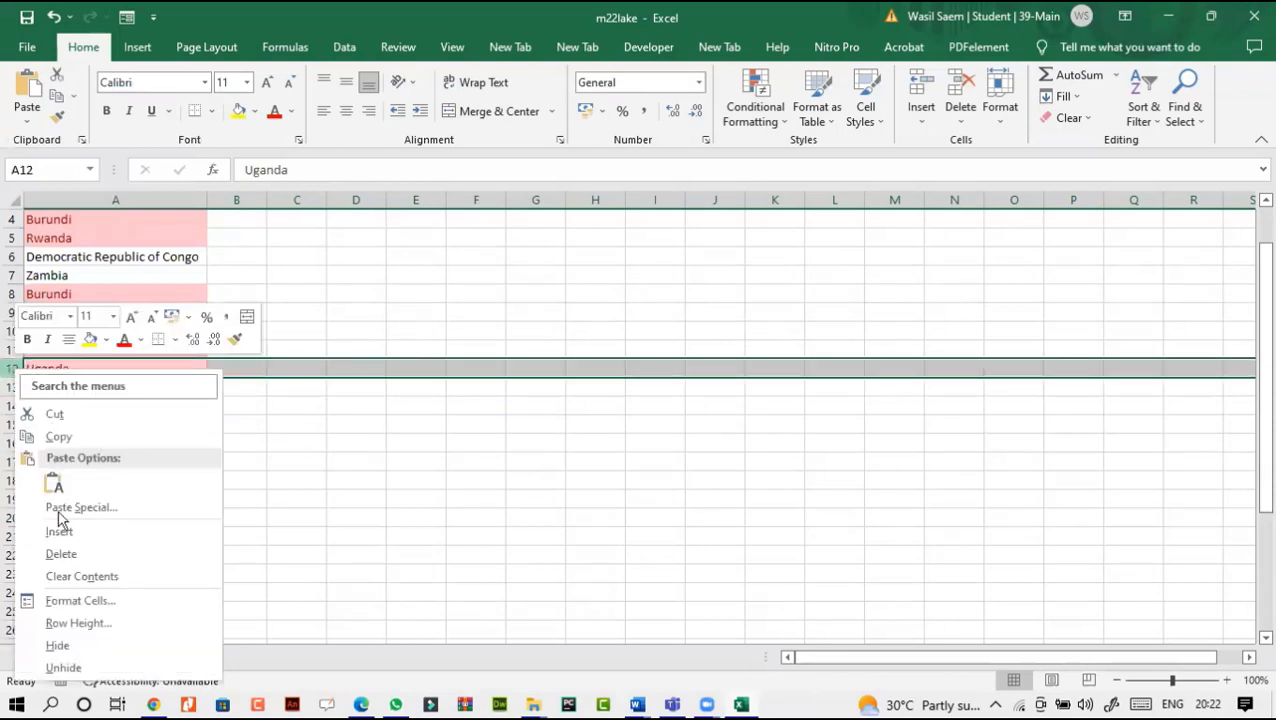
click(75, 553)
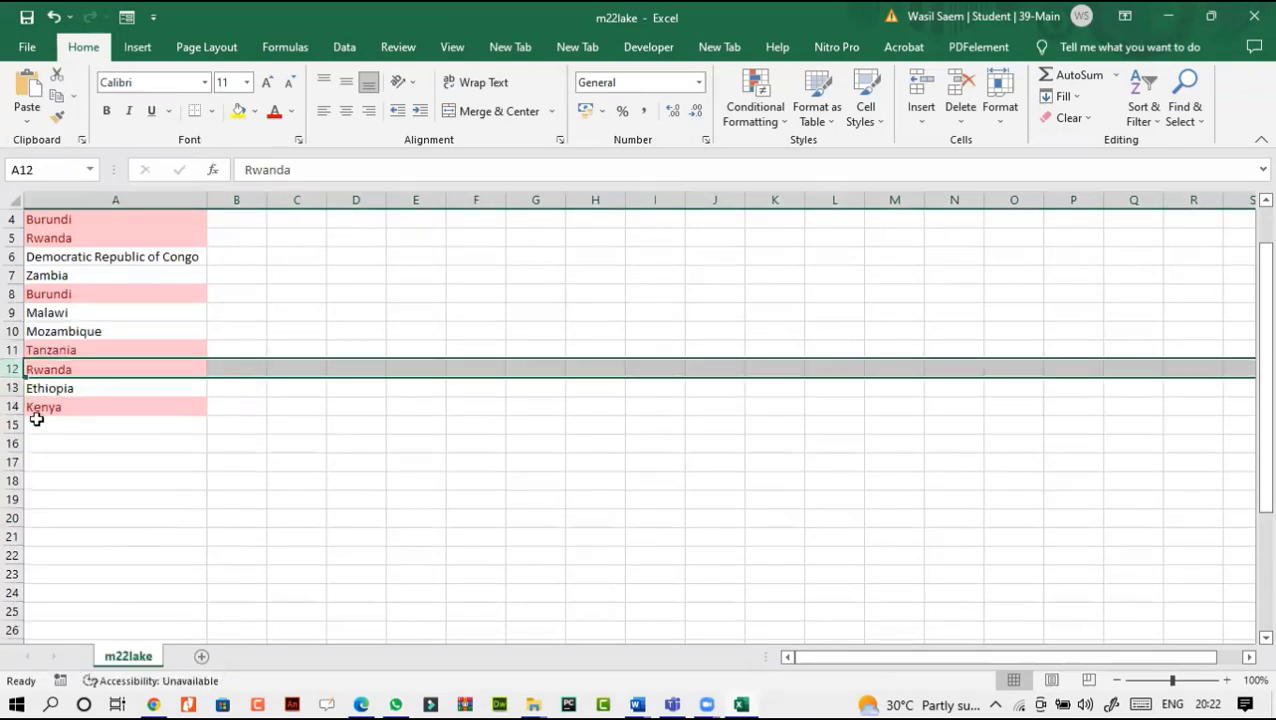
right_click(13, 370)
click(60, 554)
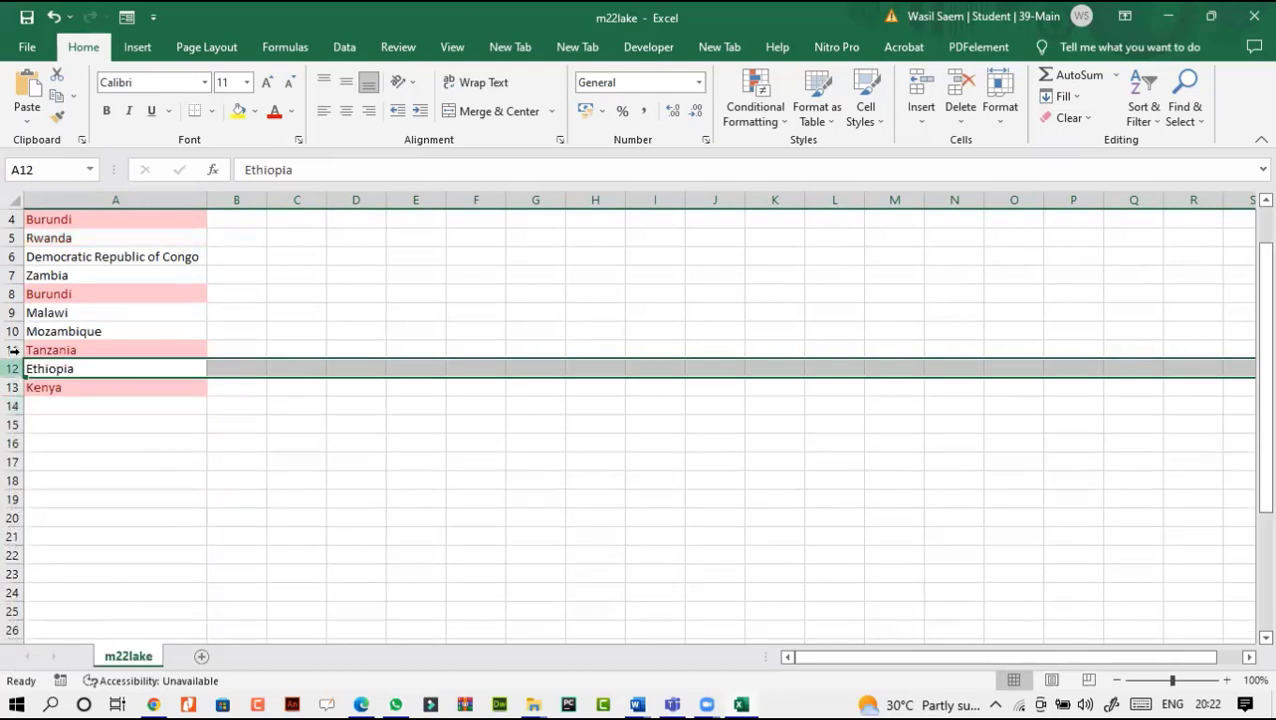
Step: Delete the duplicate Tanzania entry in row 11 and the duplicate Burundi entry in row 8
right_click(13, 349)
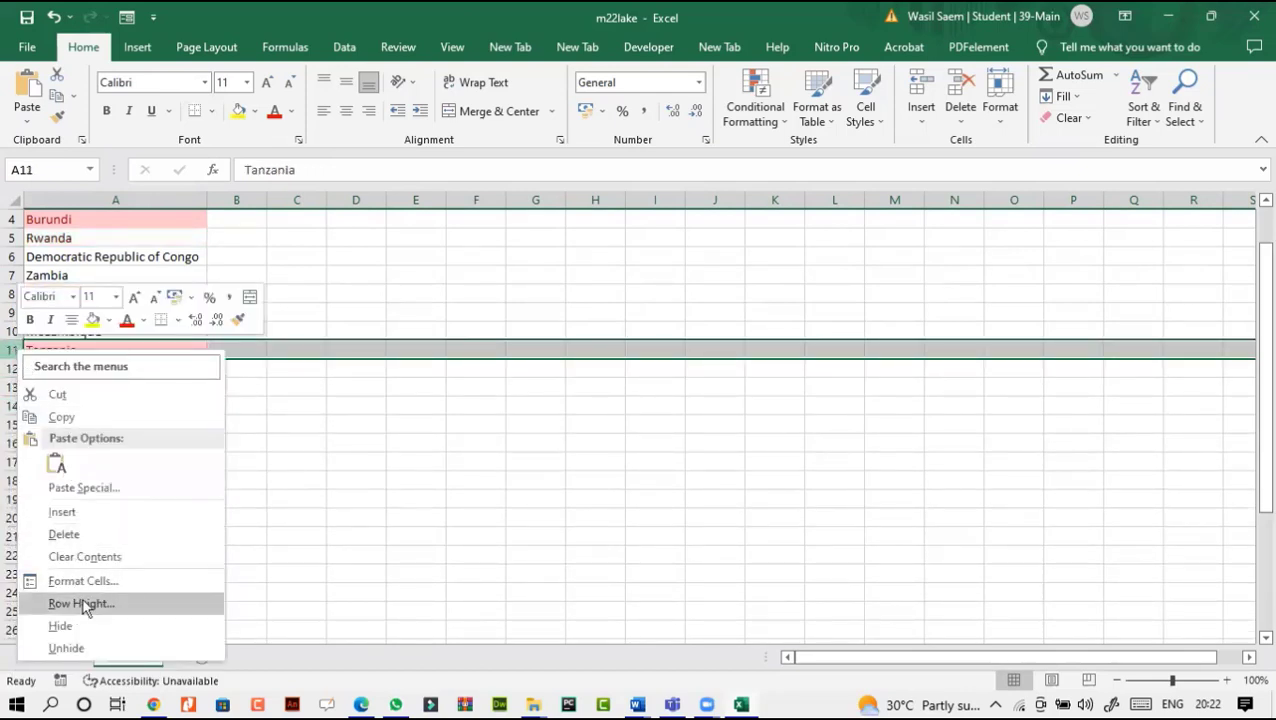
click(63, 533)
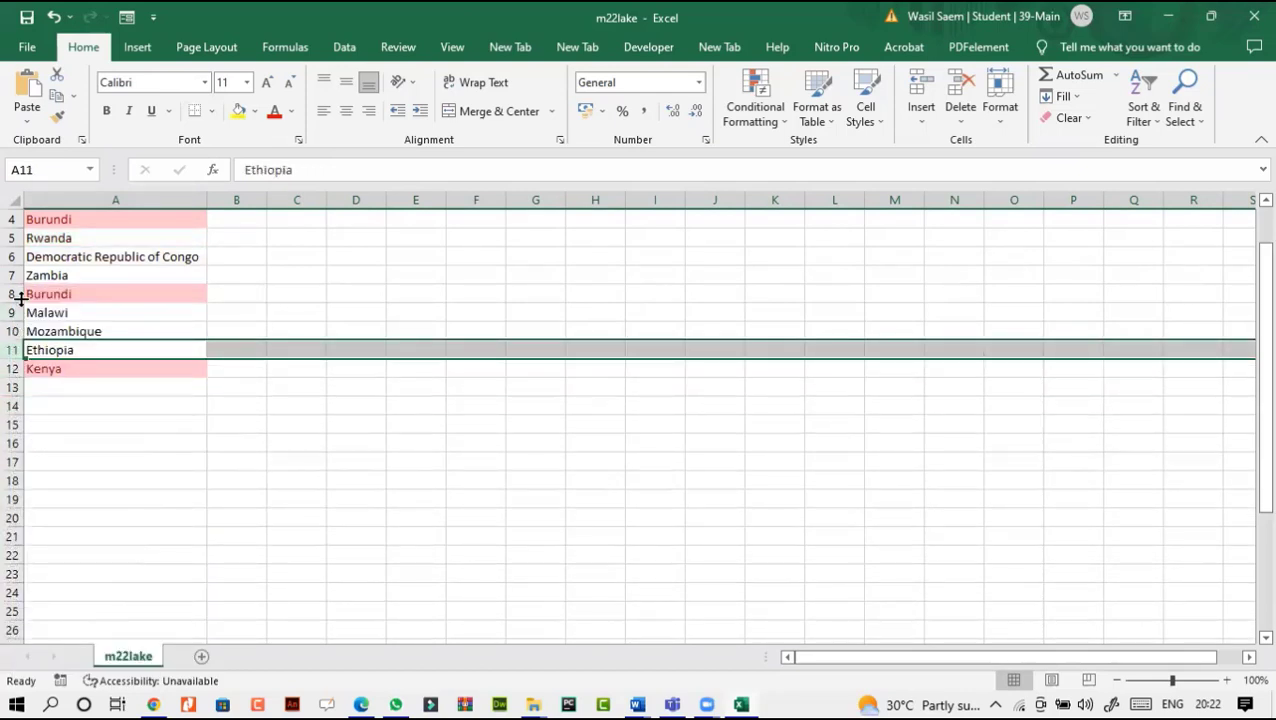
right_click(13, 294)
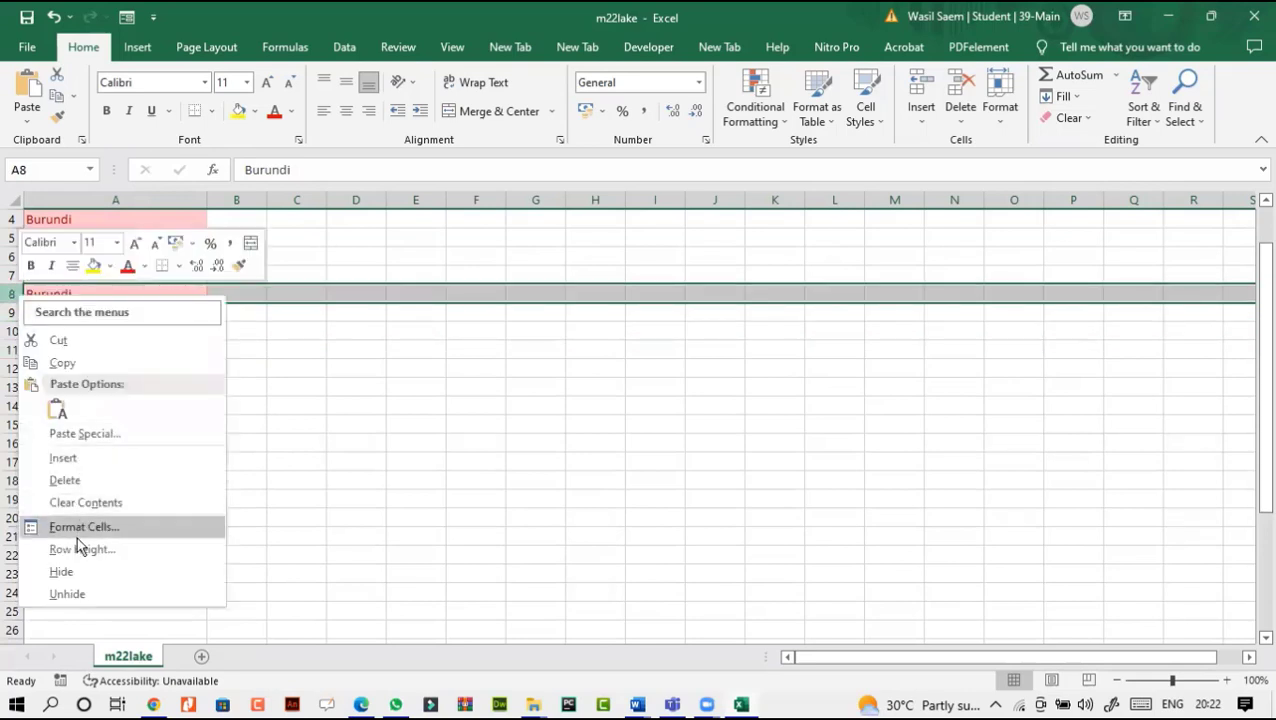
click(64, 480)
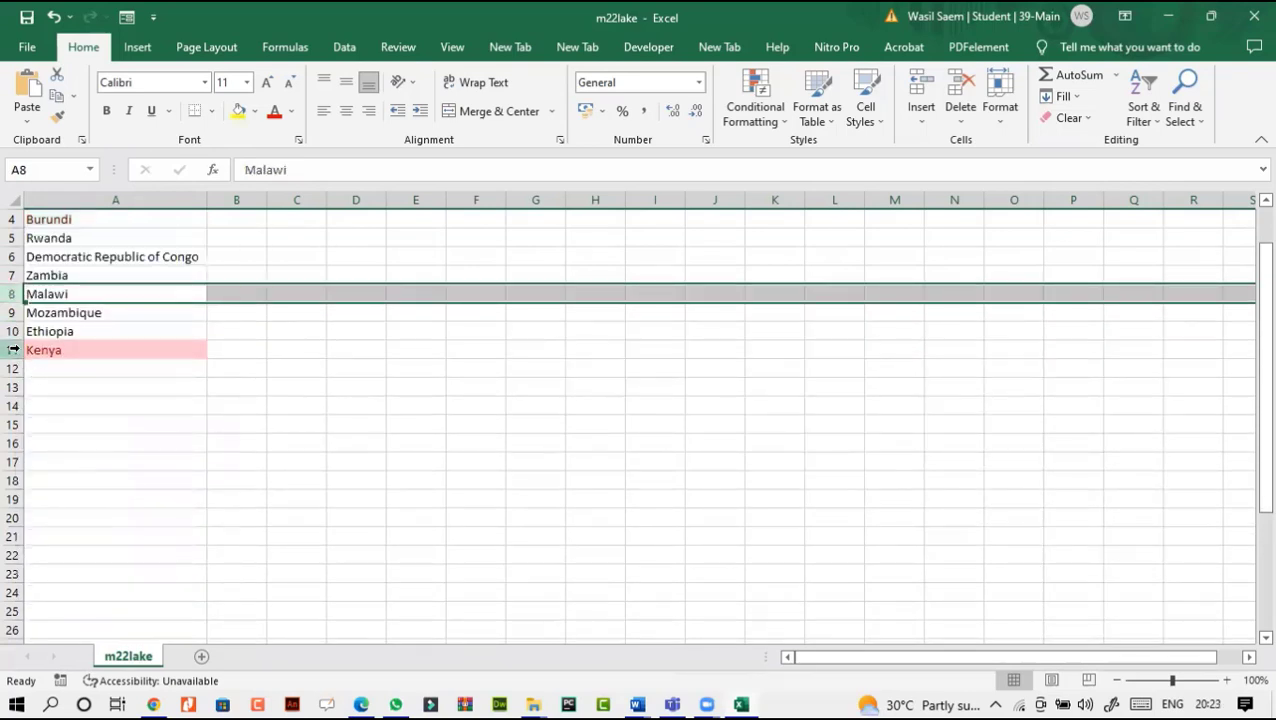
Step: Delete the last duplicate Kenya entry in row 11, leaving each country only once in column A
scroll(117, 399, up, 1)
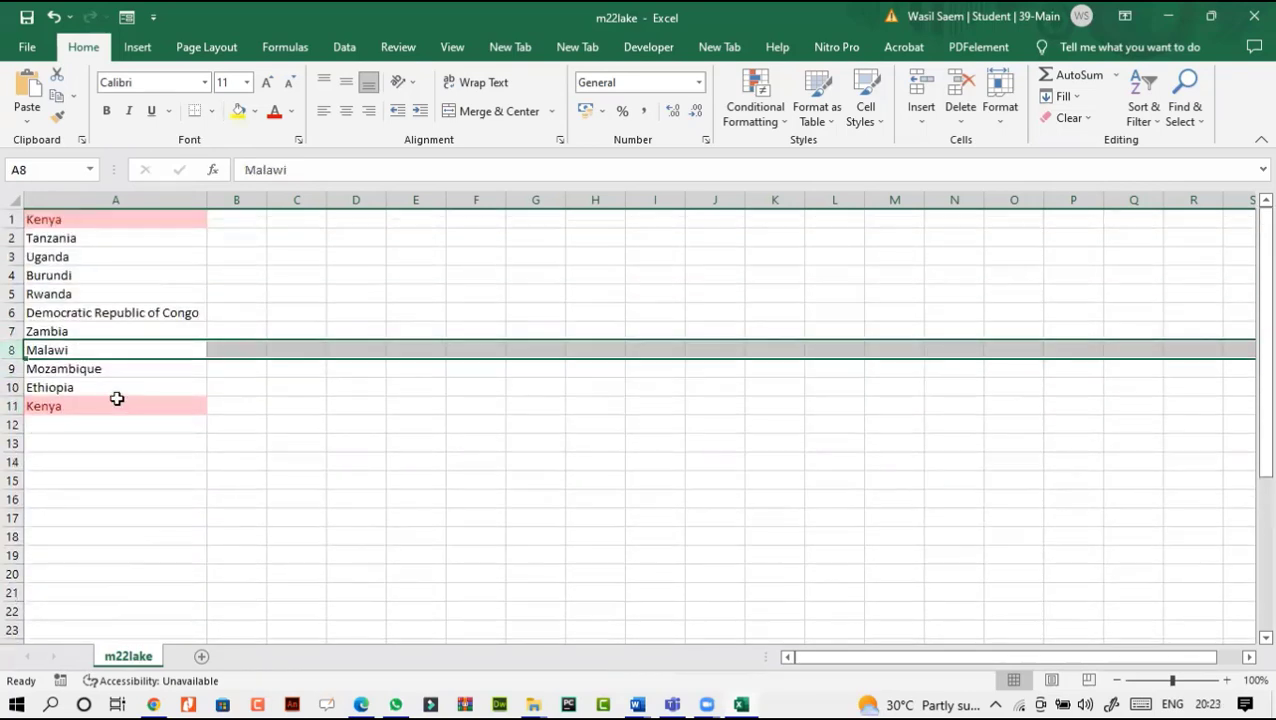
click(12, 406)
right_click(12, 406)
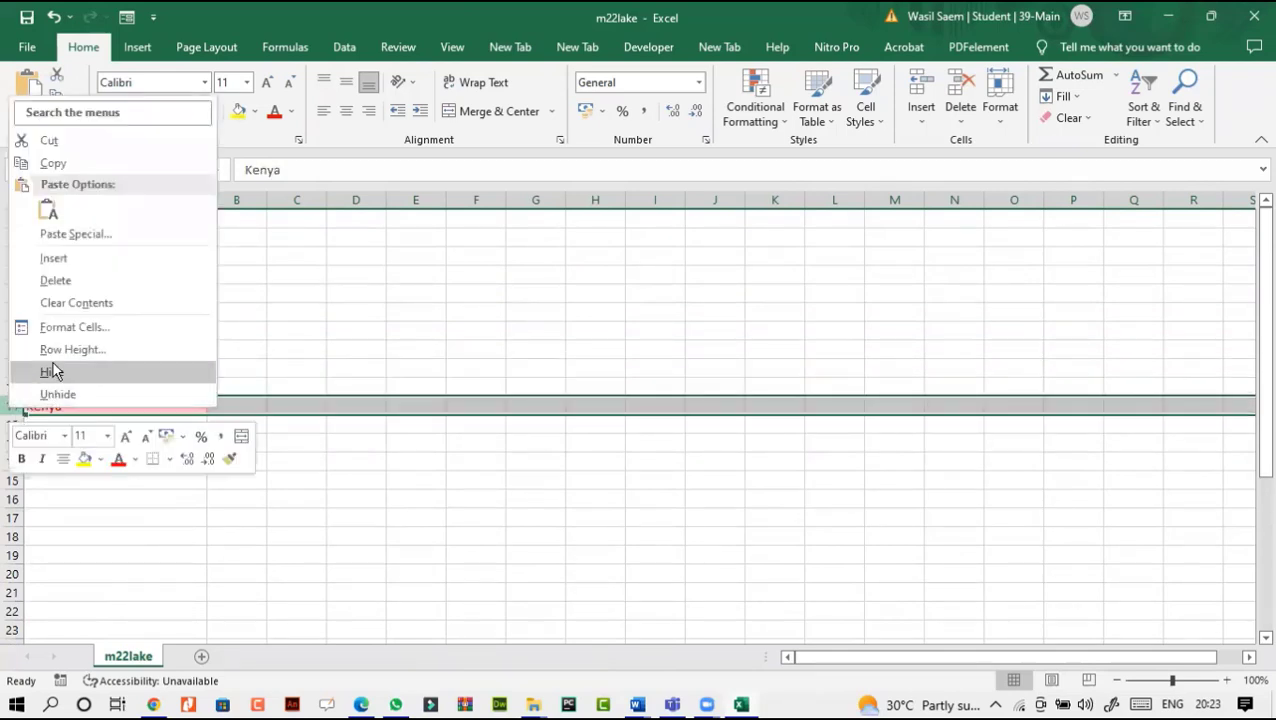
key(Return)
click(122, 475)
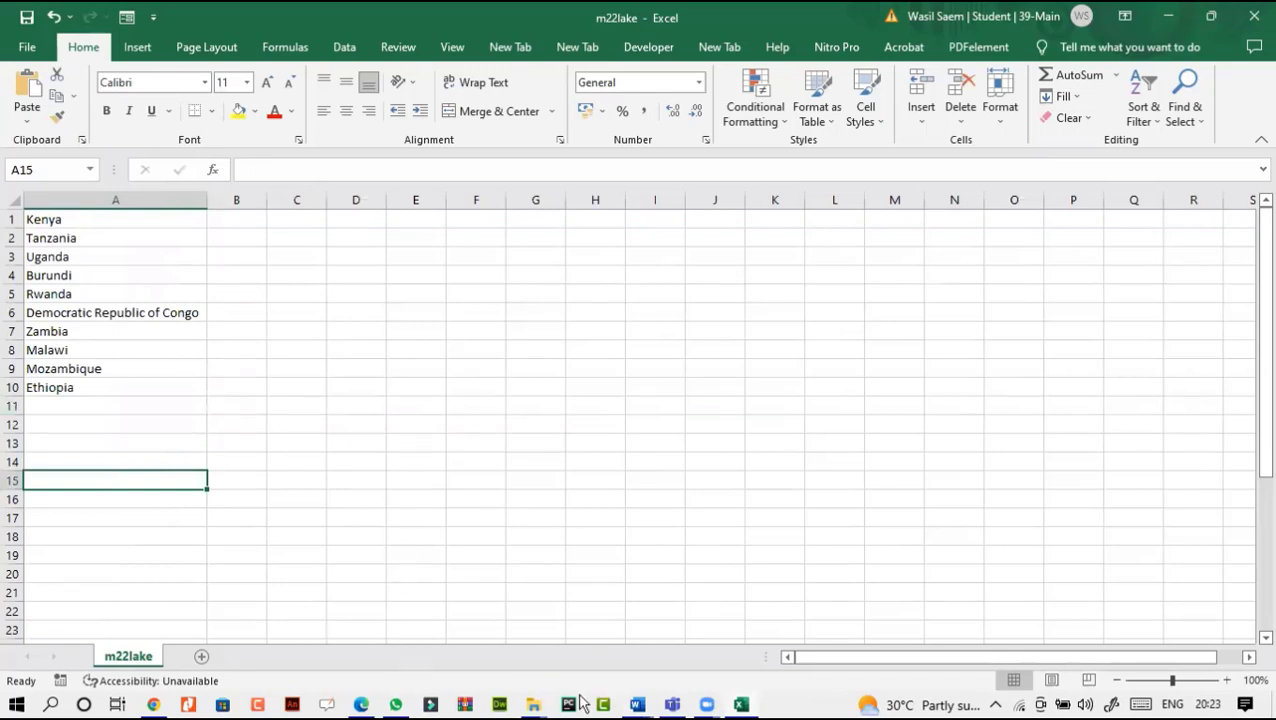
Step: Switch to the exam paper in the browser and read the header requirements of task 18 and the sorting and printing requirements of task 19
click(363, 705)
scroll(409, 541, up, 5)
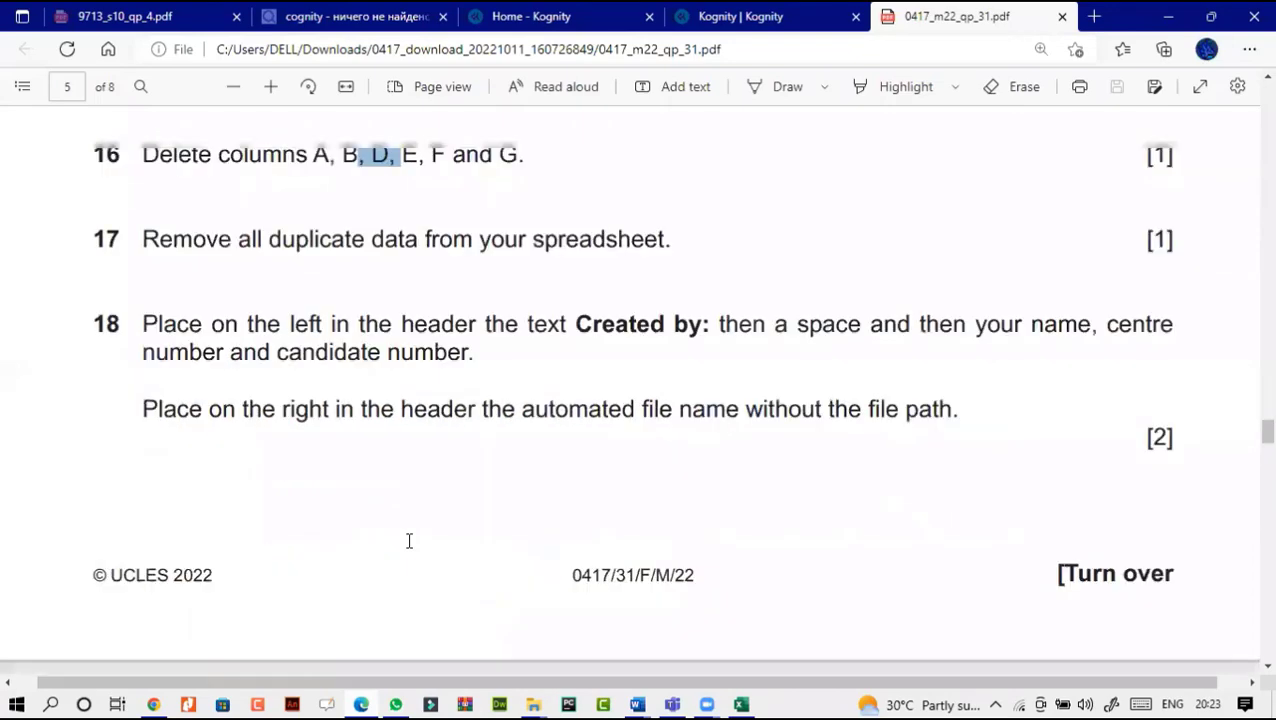
scroll(409, 541, down, 4)
scroll(409, 541, down, 2)
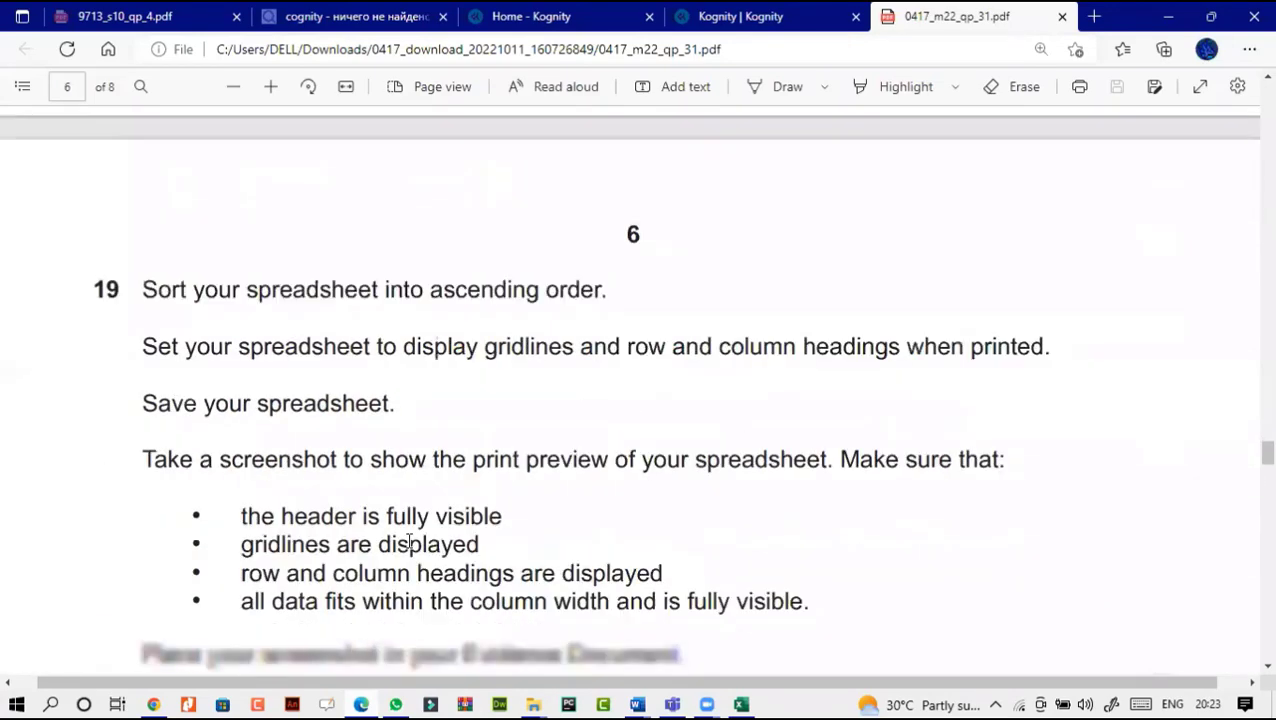
scroll(409, 541, up, 5)
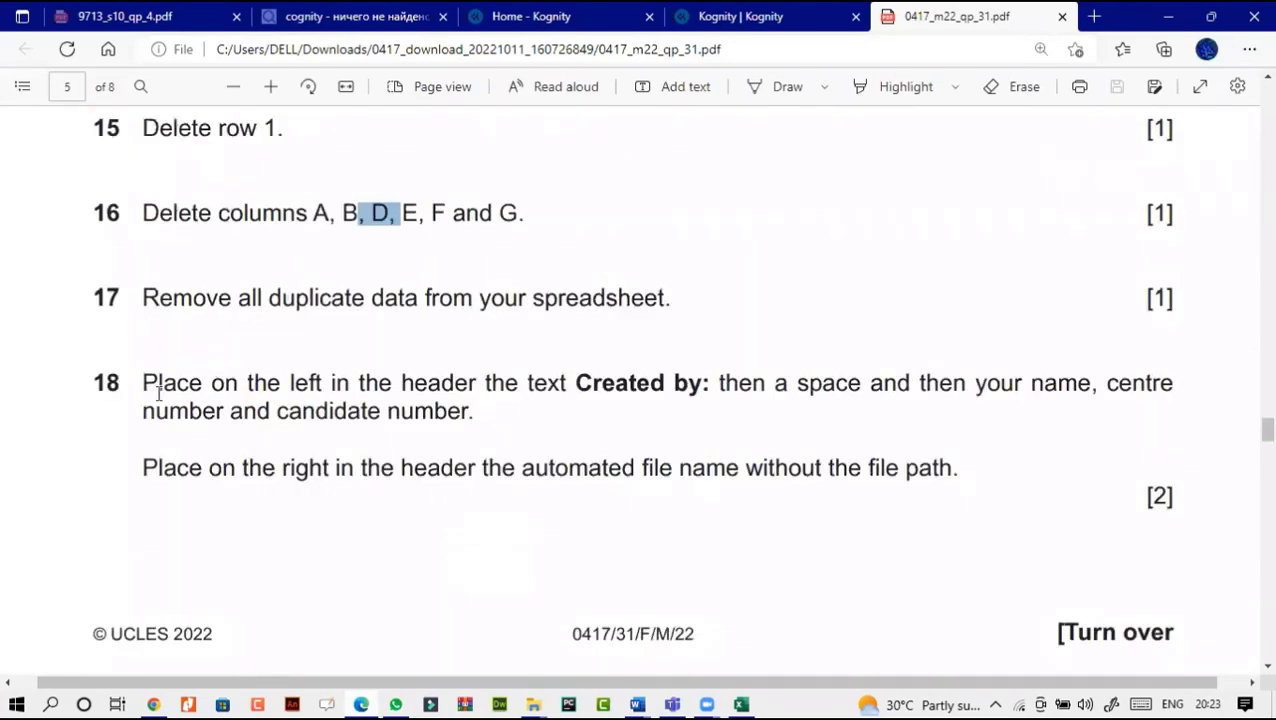
drag(158, 393, 419, 430)
click(449, 424)
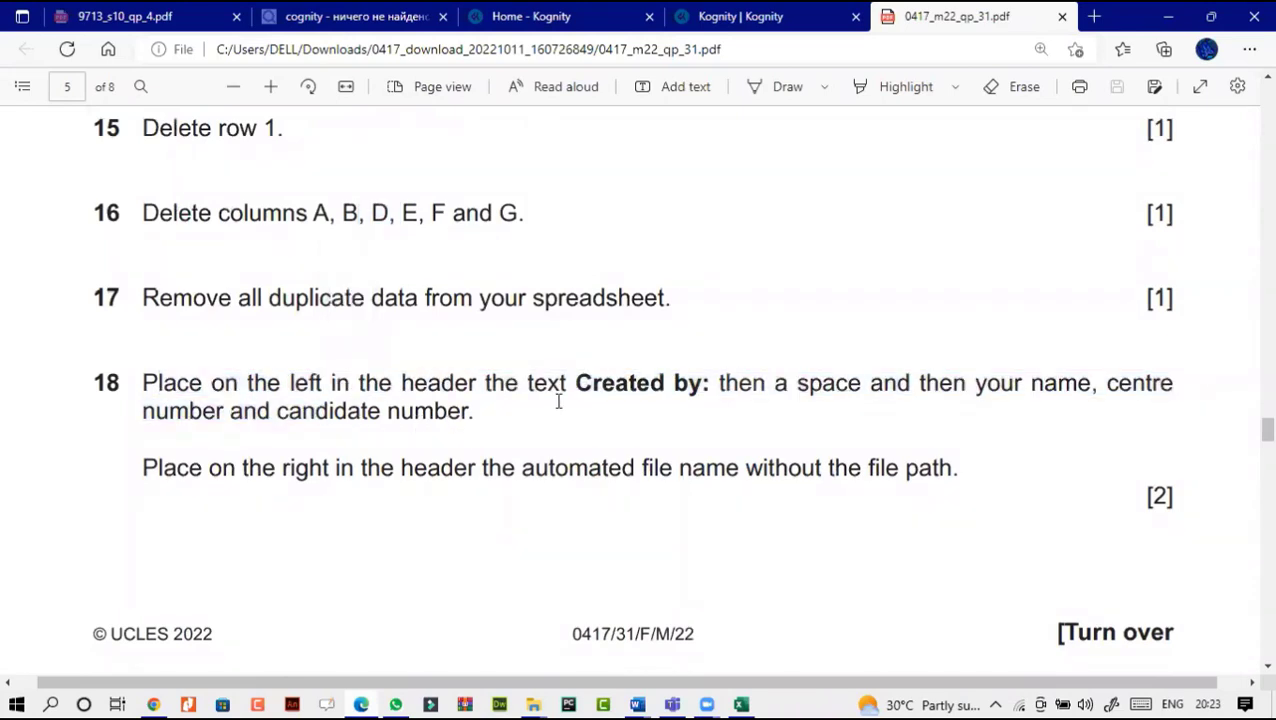
Step: Copy the task 18 text from "Created by:" to the end of that line in the exam paper
drag(570, 387, 1170, 383)
key(ctrl+c)
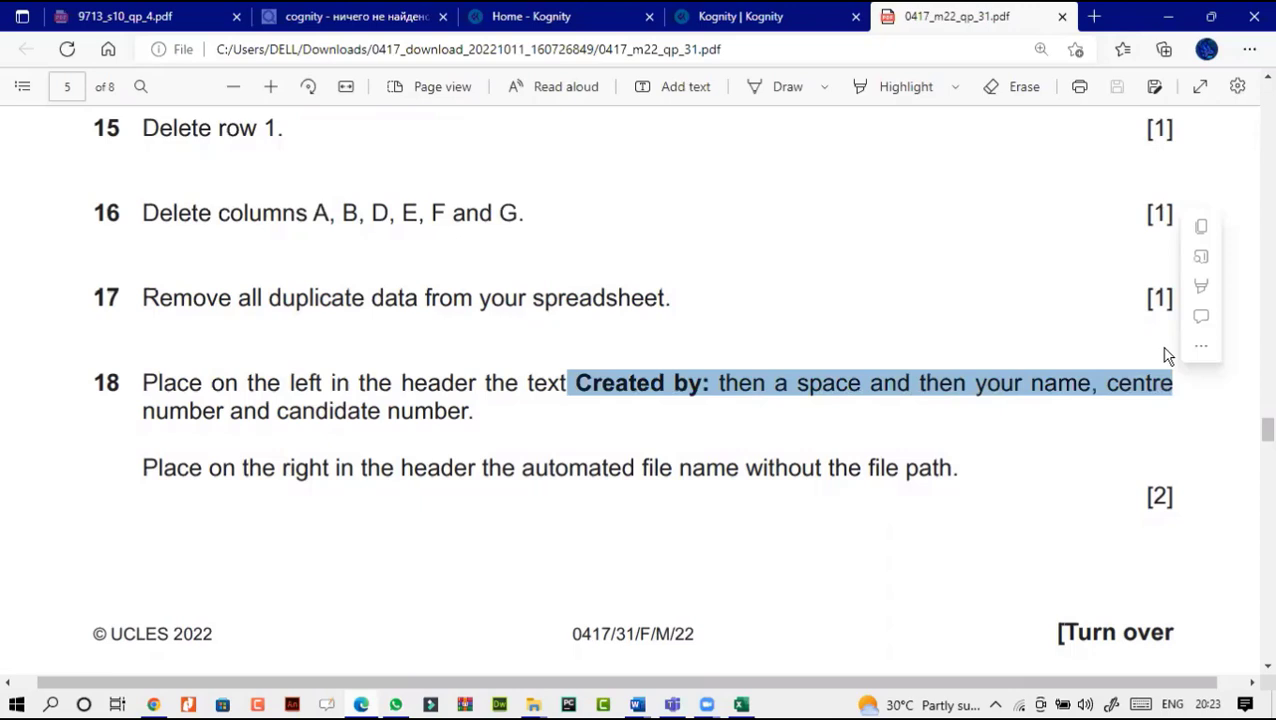
click(1206, 231)
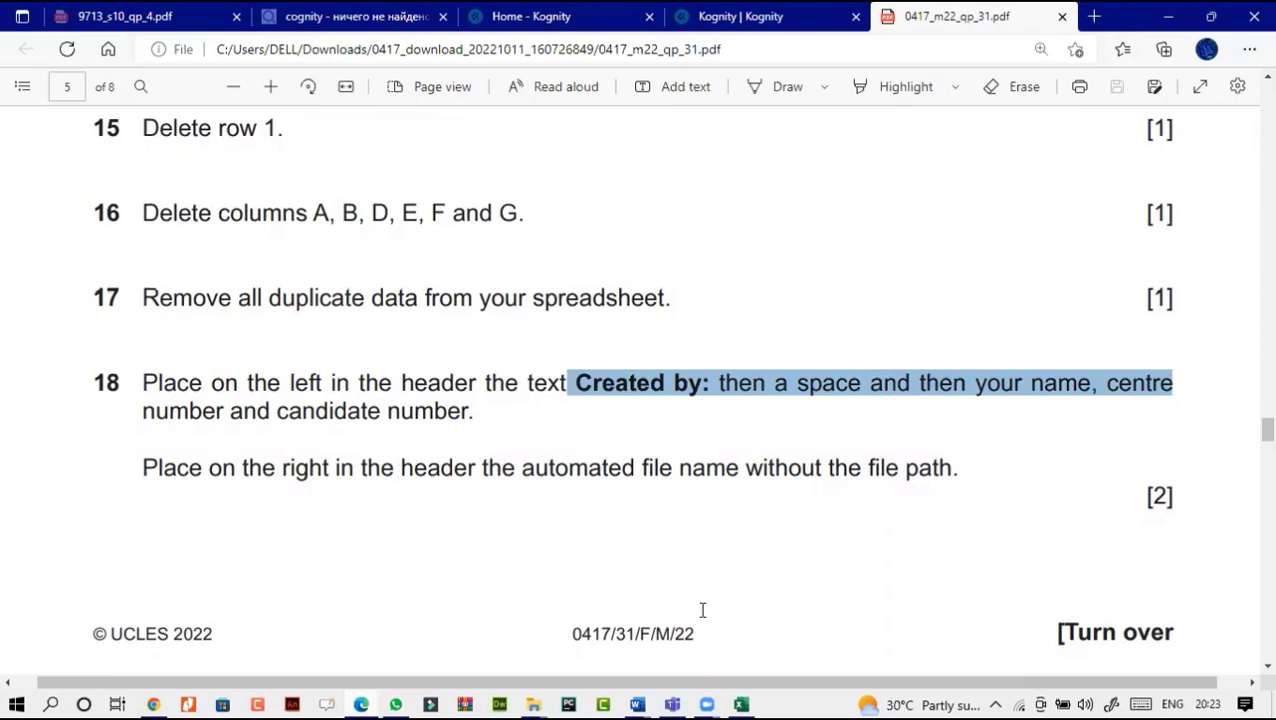
Step: Switch to the m22lake workbook in Excel and paste the copied "Created by:" text into the left section of a custom page header
click(741, 704)
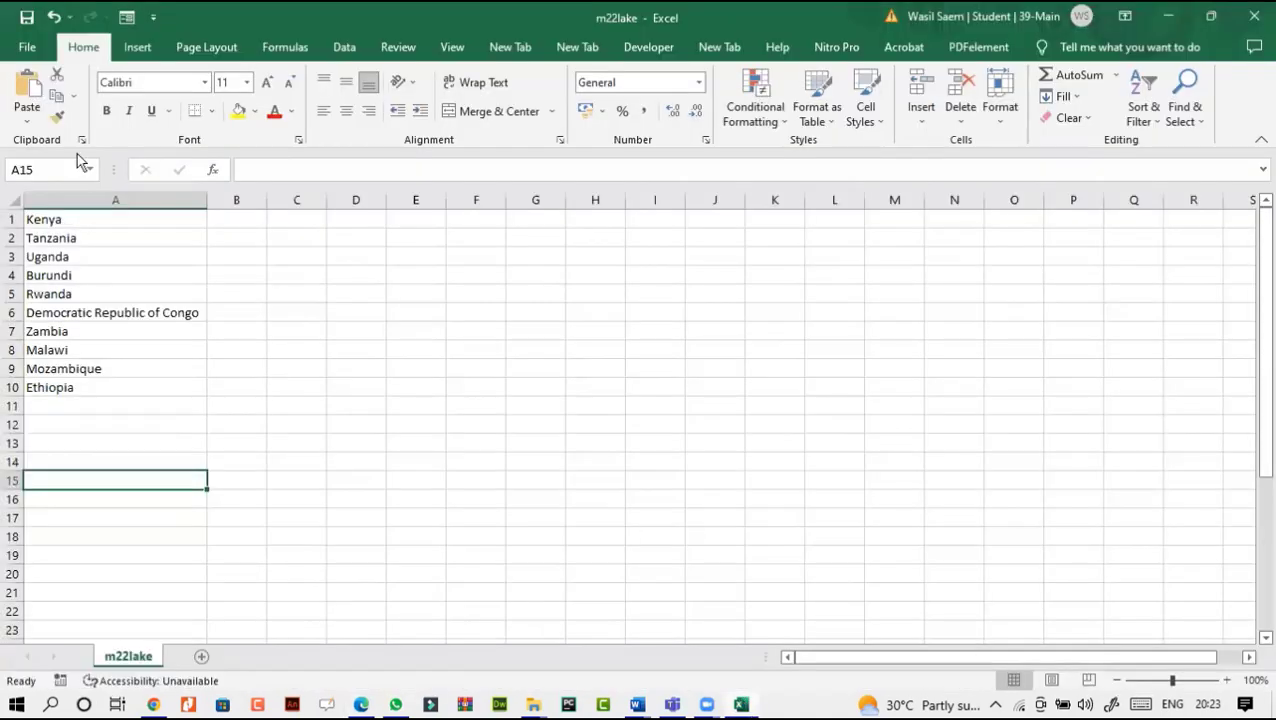
click(30, 50)
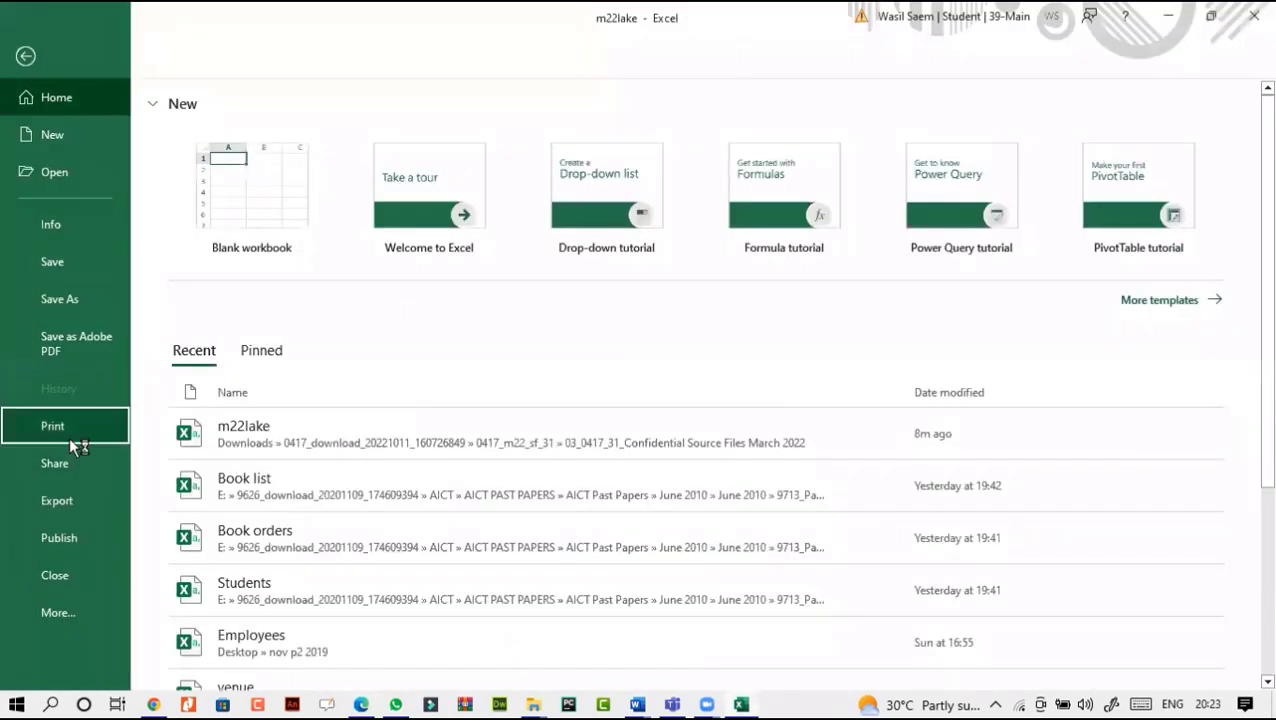
click(69, 432)
click(355, 614)
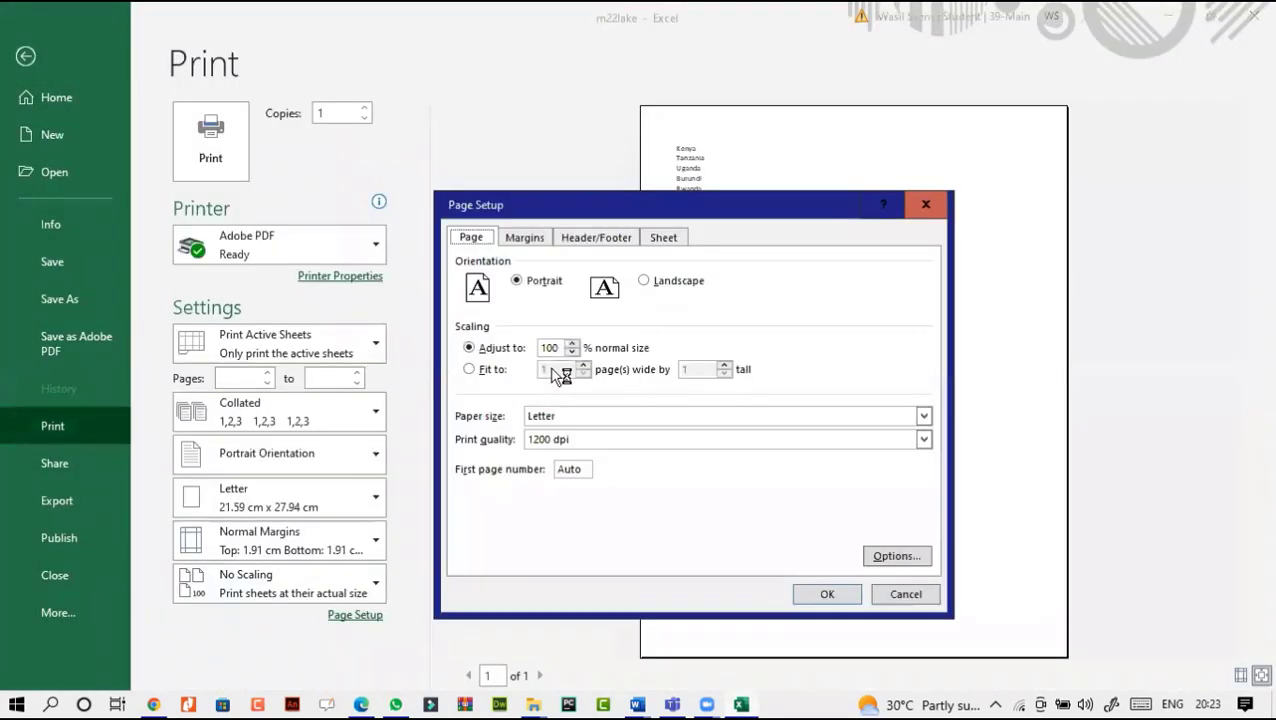
click(598, 238)
click(650, 359)
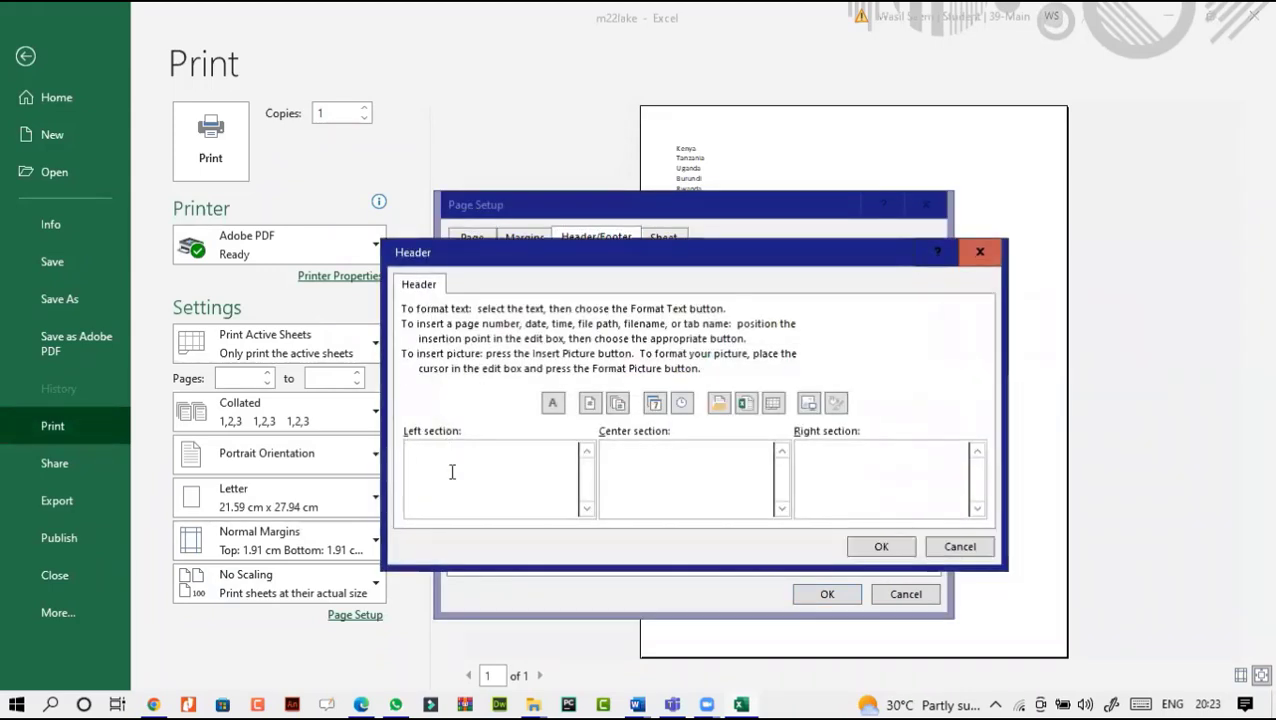
right_click(450, 466)
click(499, 523)
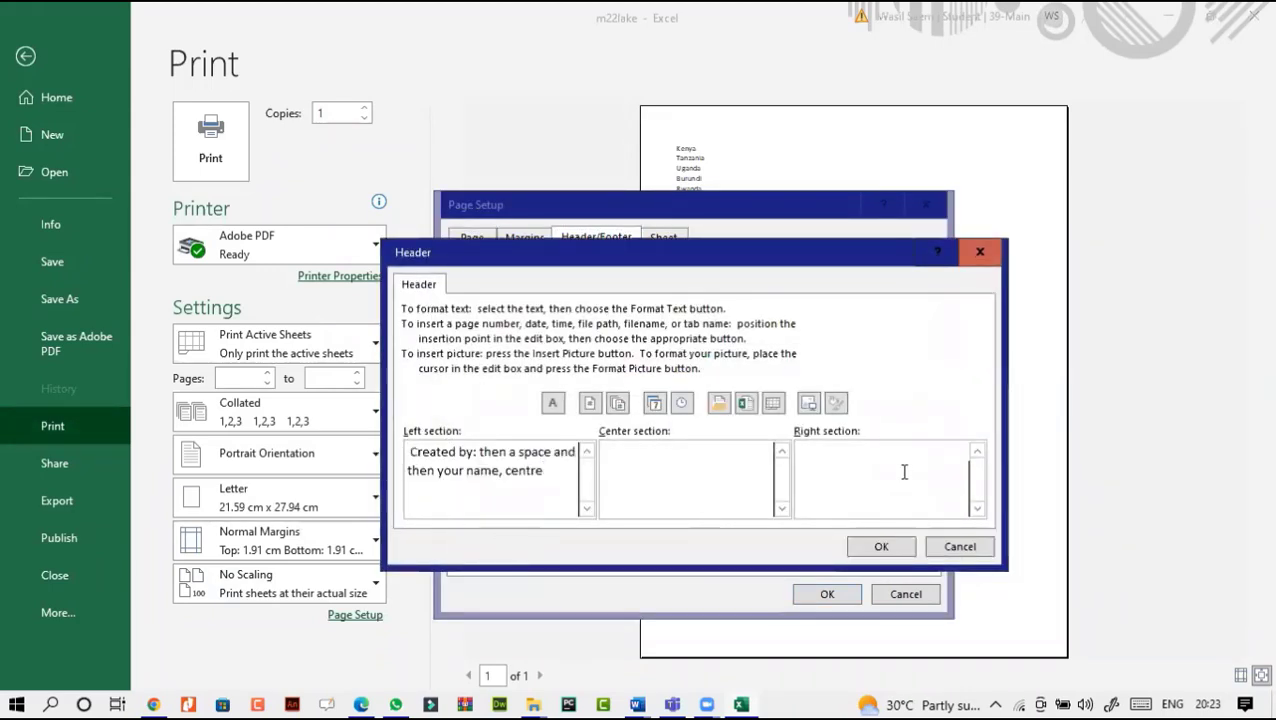
Step: Insert the automated file name in the header's right section, apply the header and return to the worksheet
click(746, 403)
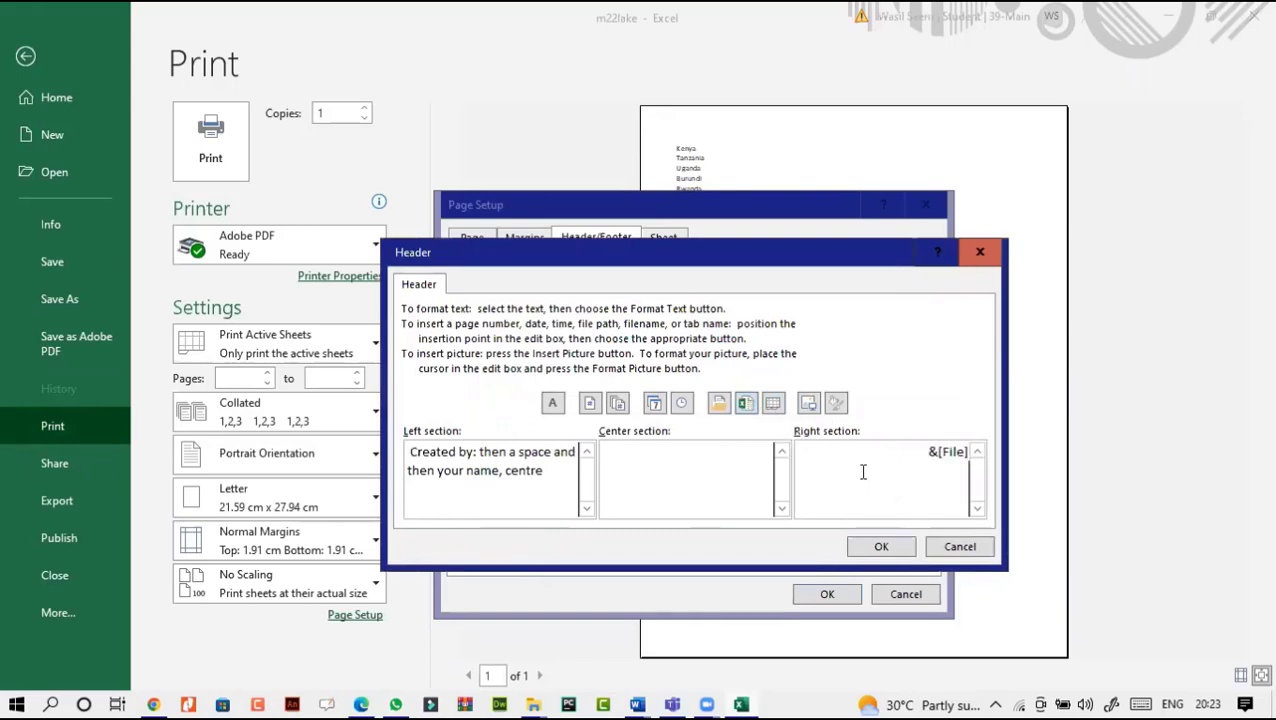
click(881, 545)
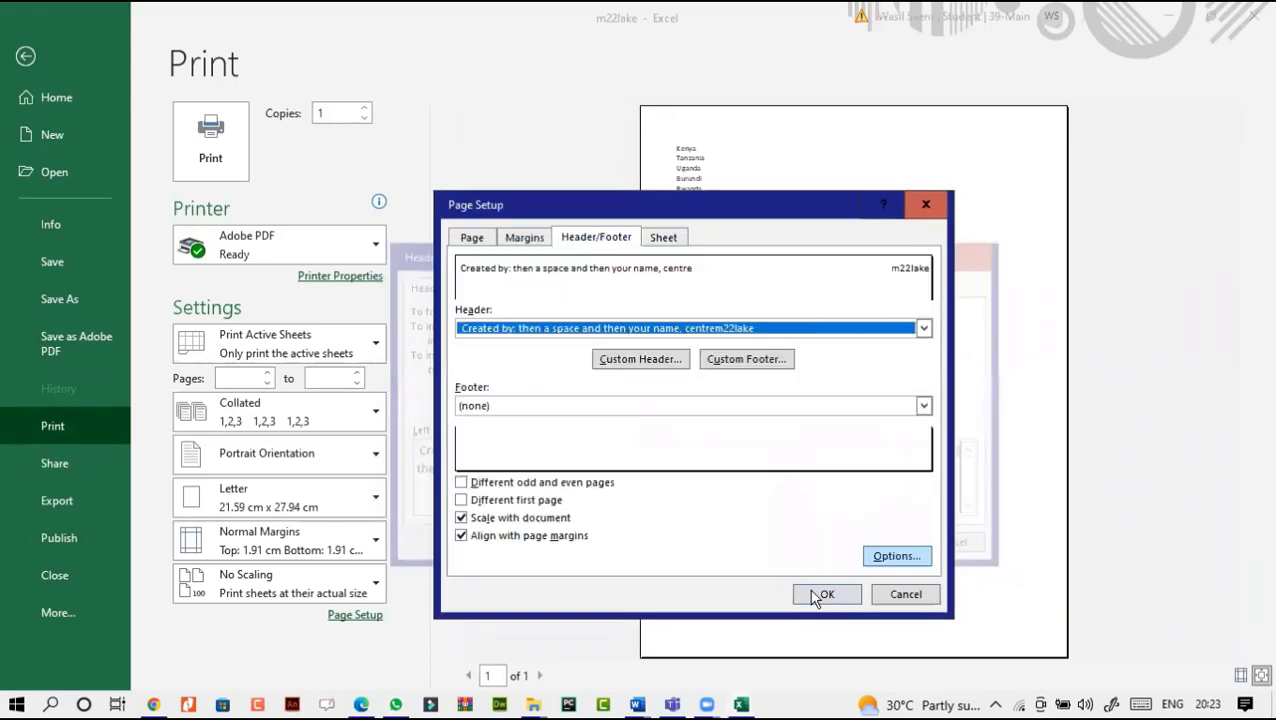
click(820, 594)
click(26, 57)
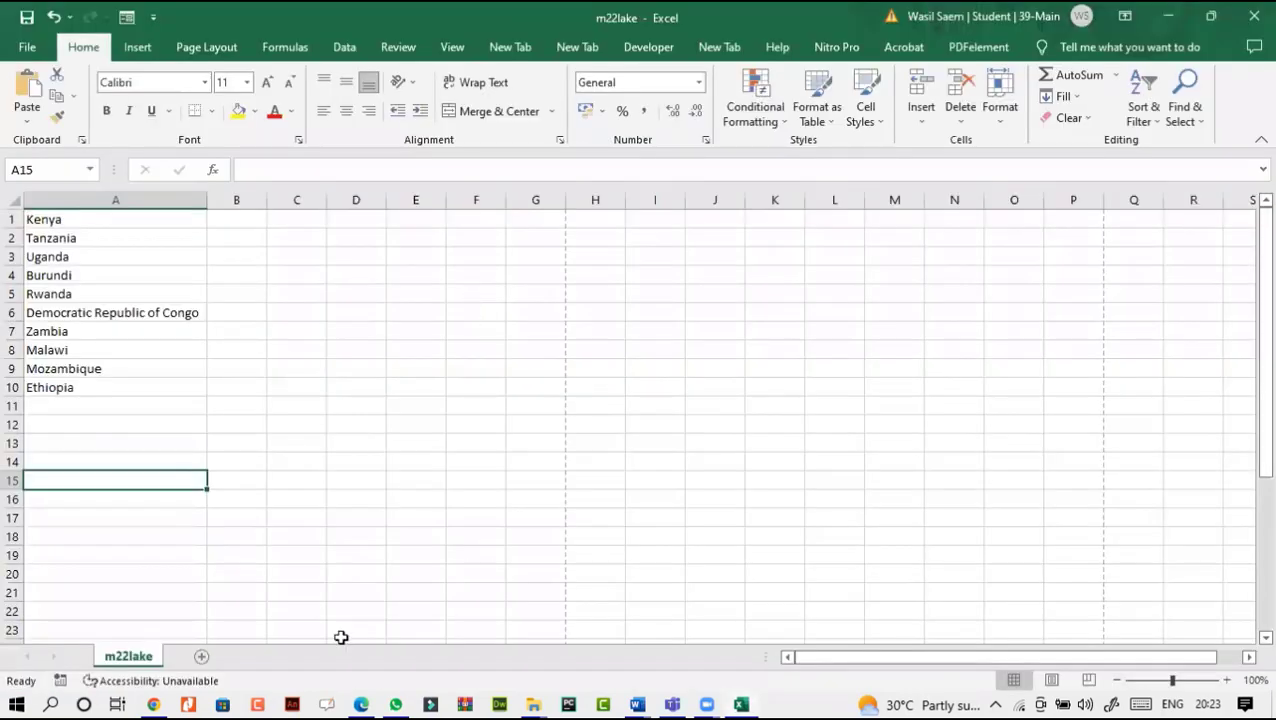
Step: Check task 19 in the exam paper, and sort the country names in A1:A10 of the workbook in ascending order
click(361, 705)
scroll(283, 452, down, 6)
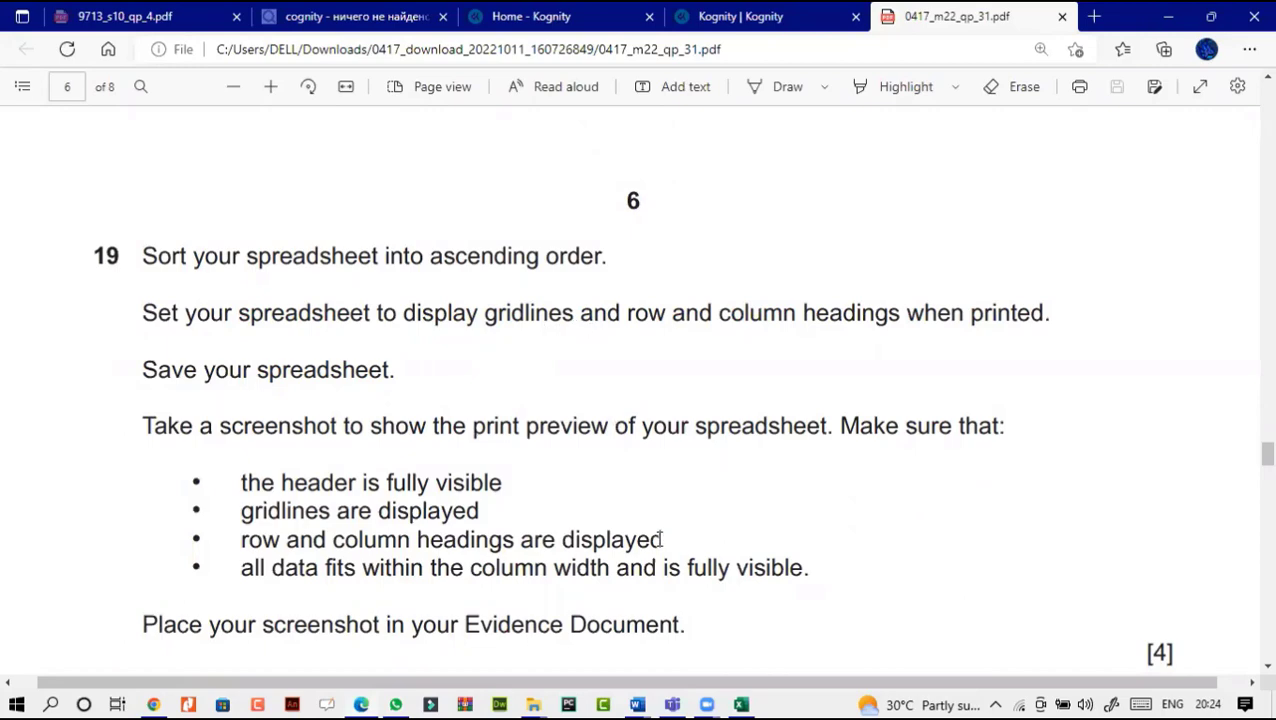
click(740, 705)
click(74, 219)
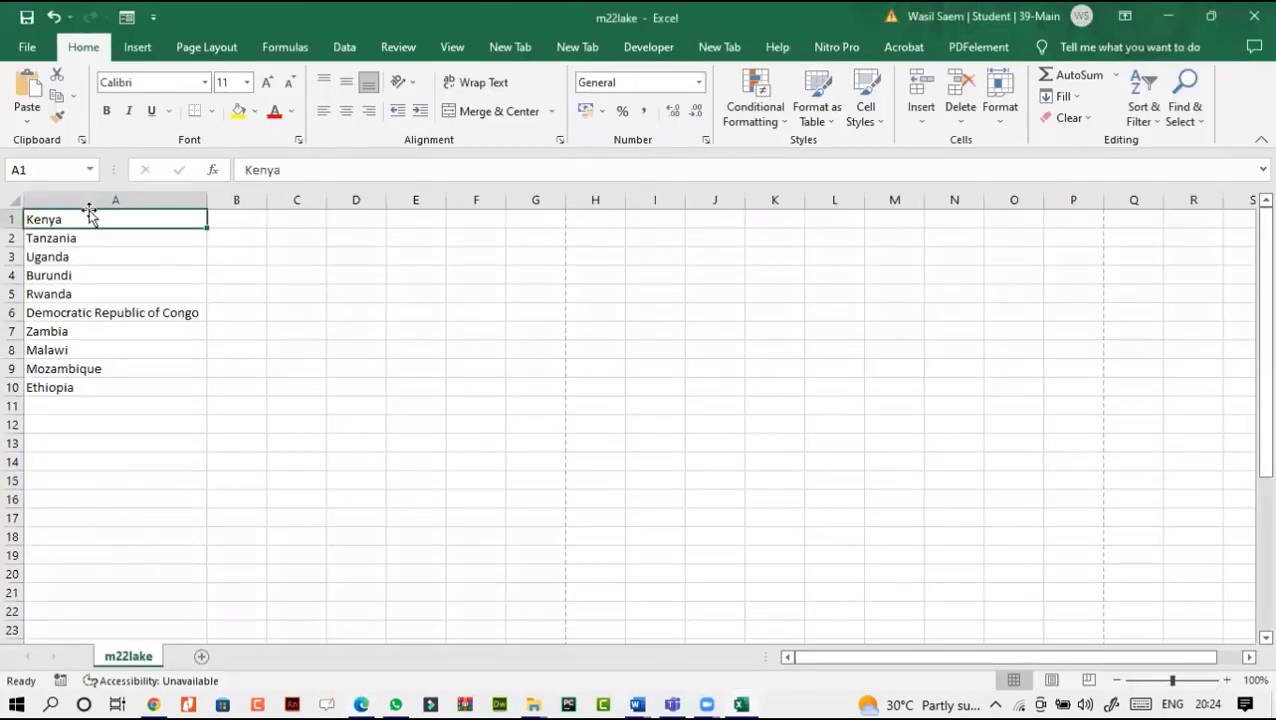
drag(70, 217, 86, 392)
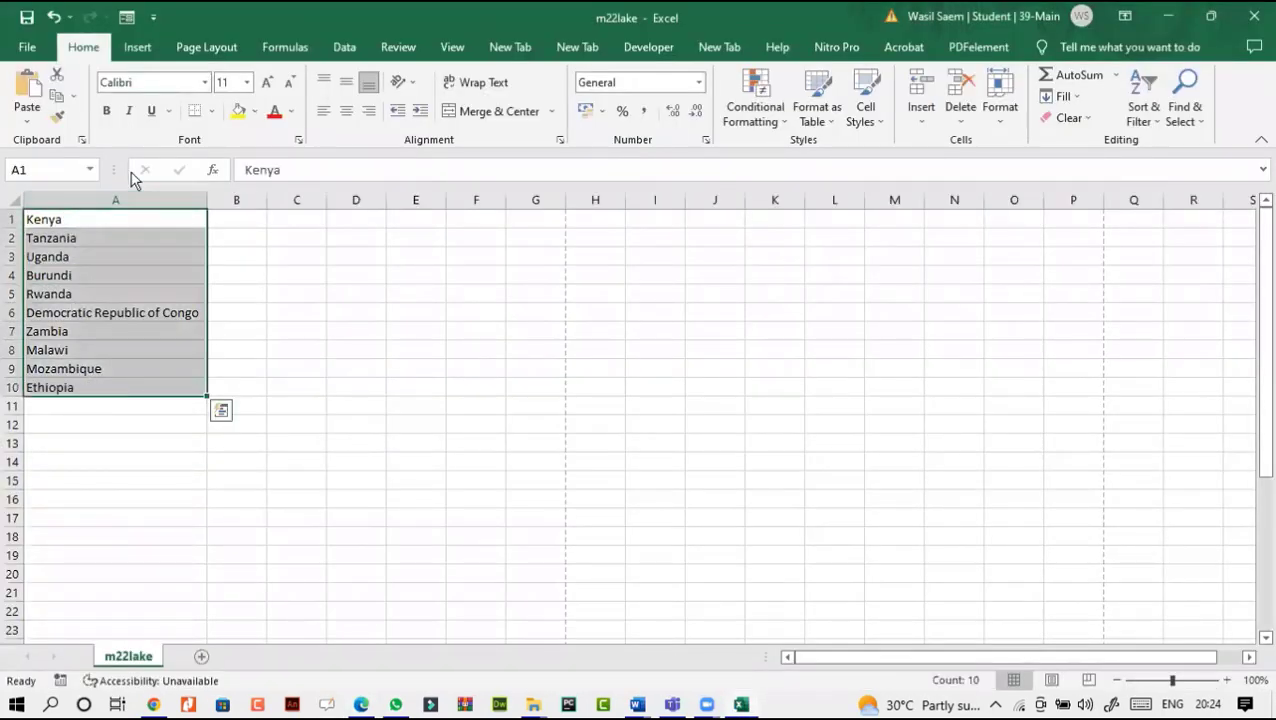
click(1147, 120)
click(1170, 141)
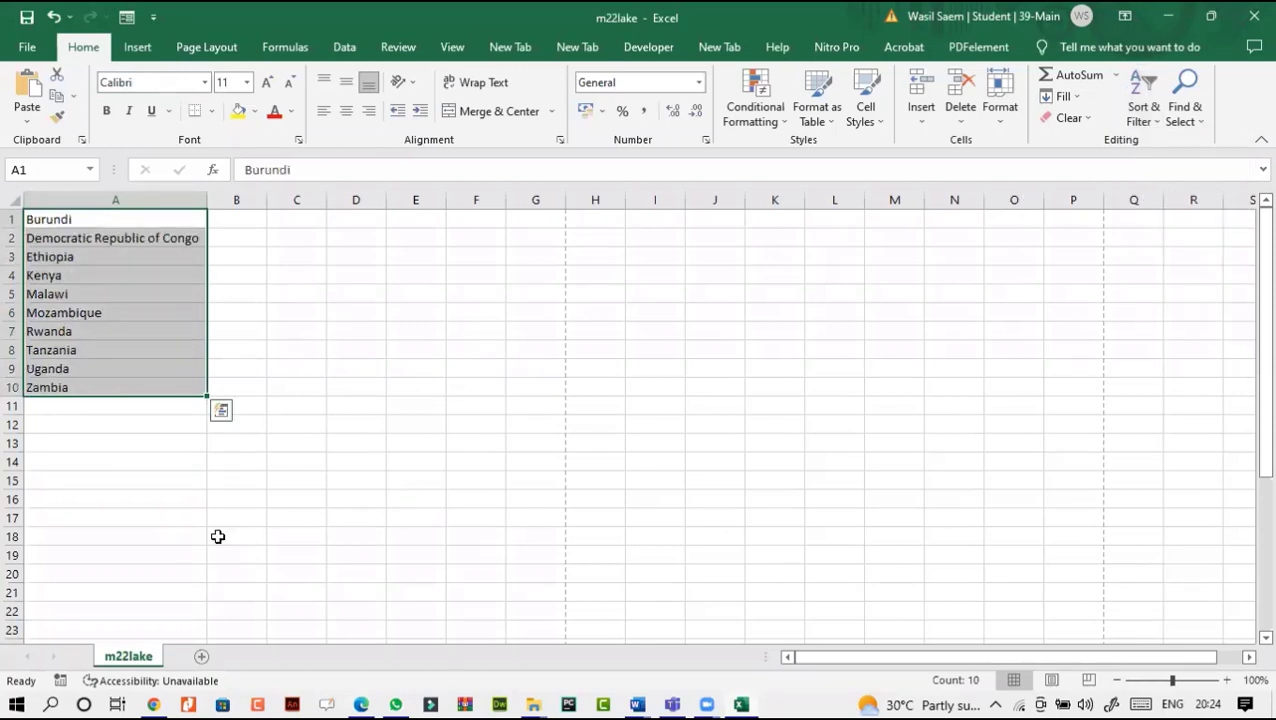
Step: Recheck task 19 in the exam paper, and set the worksheet to print gridlines and row and column headings
click(364, 705)
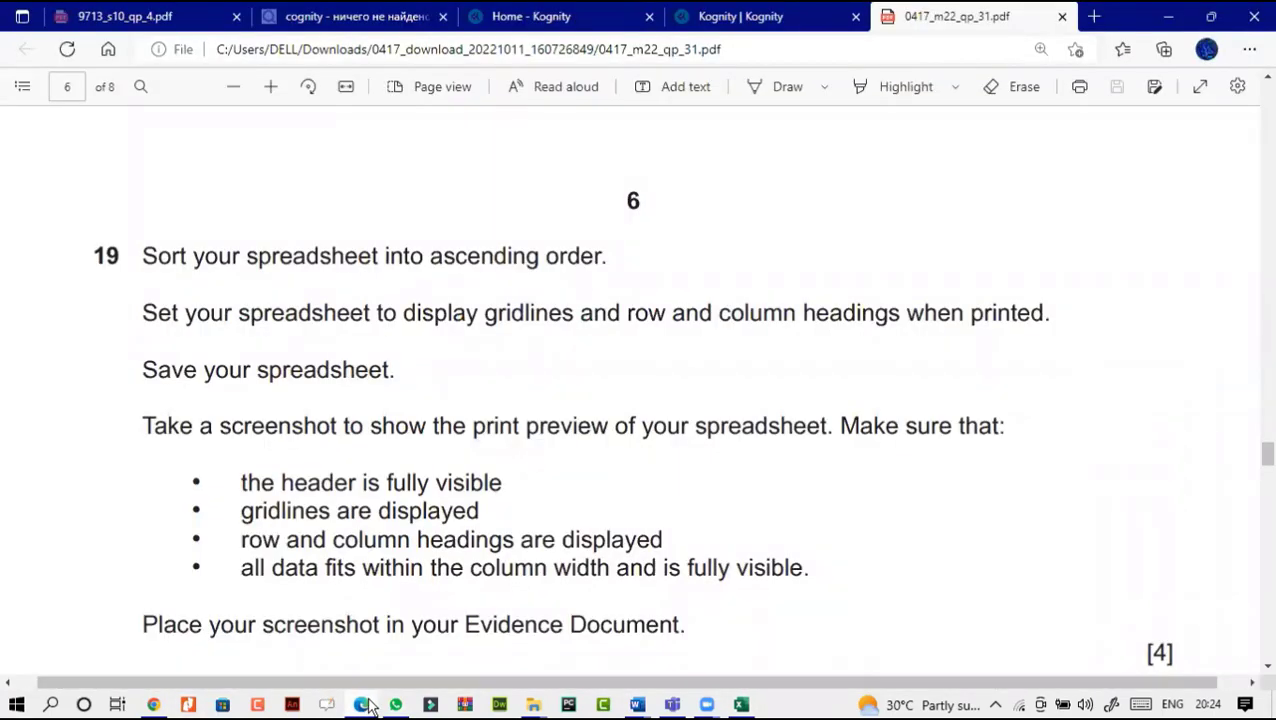
click(366, 705)
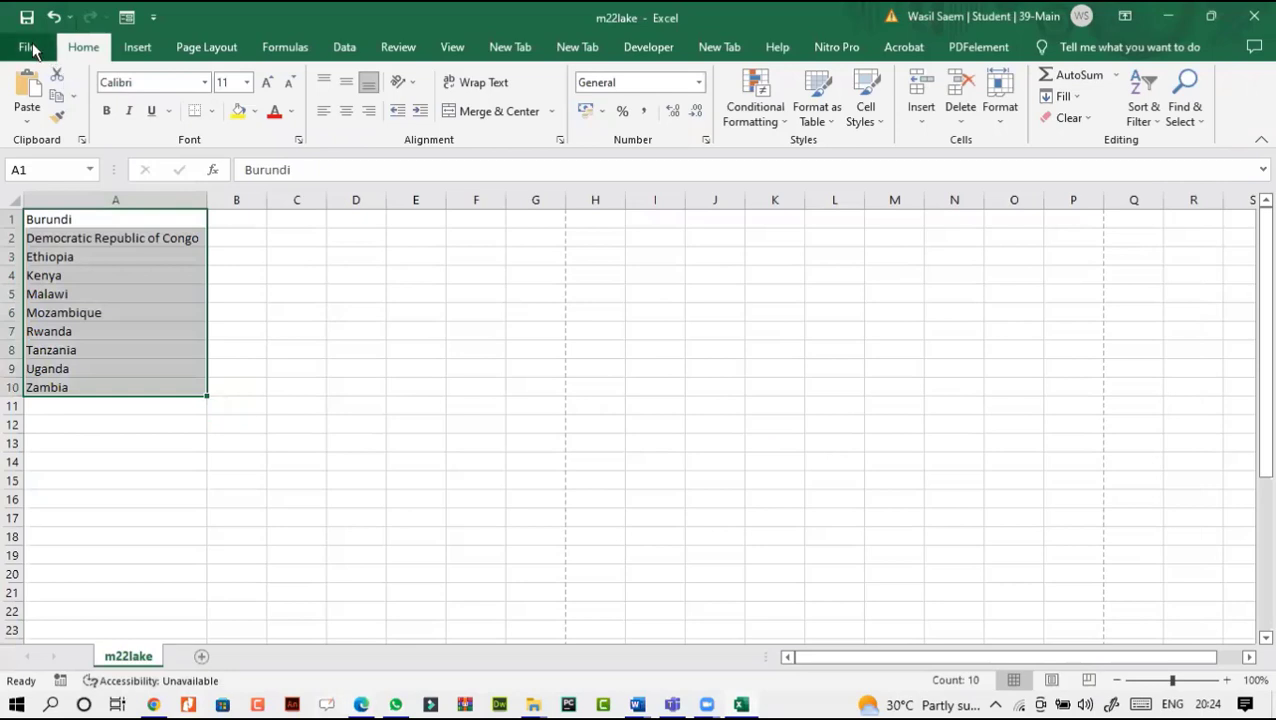
click(28, 48)
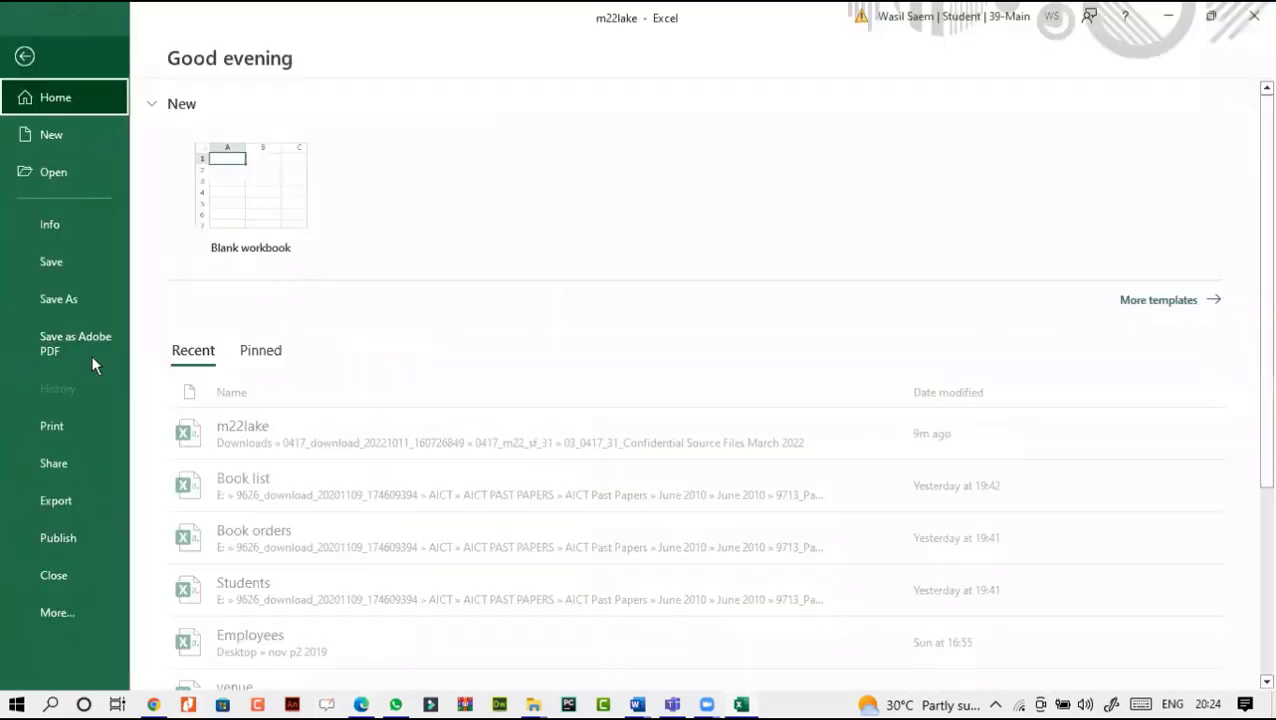
click(72, 432)
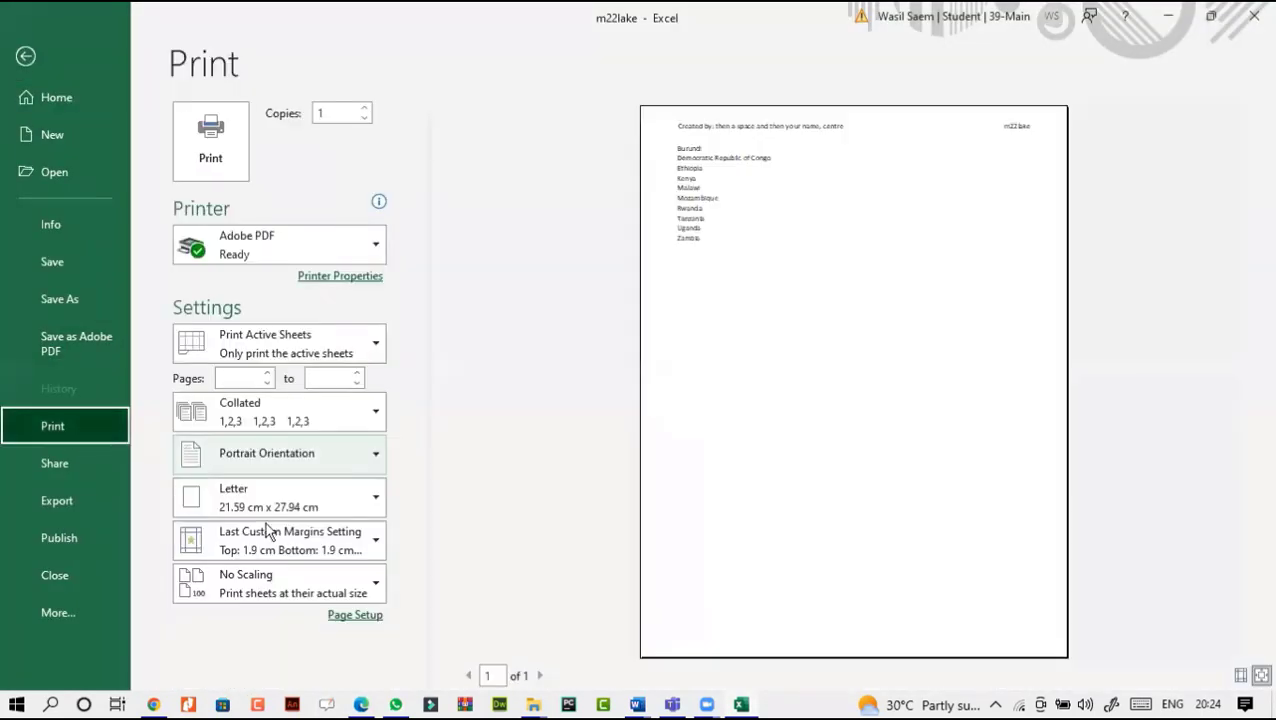
click(355, 615)
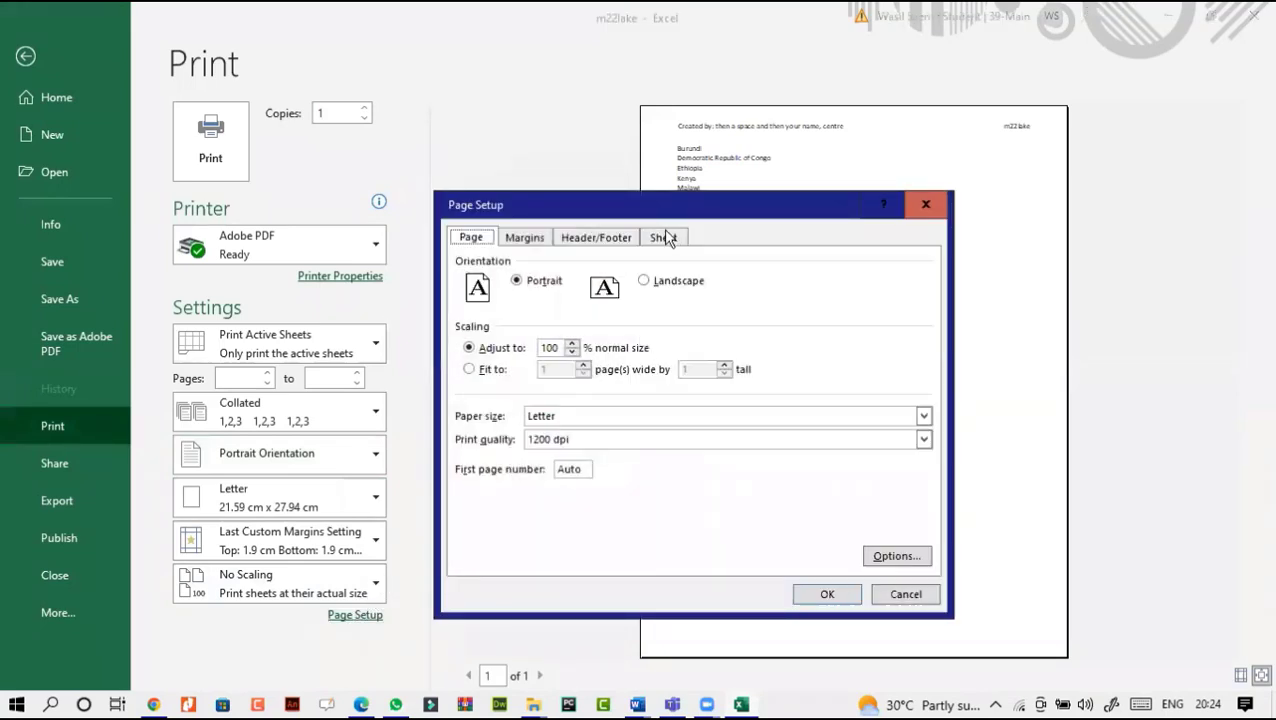
click(665, 238)
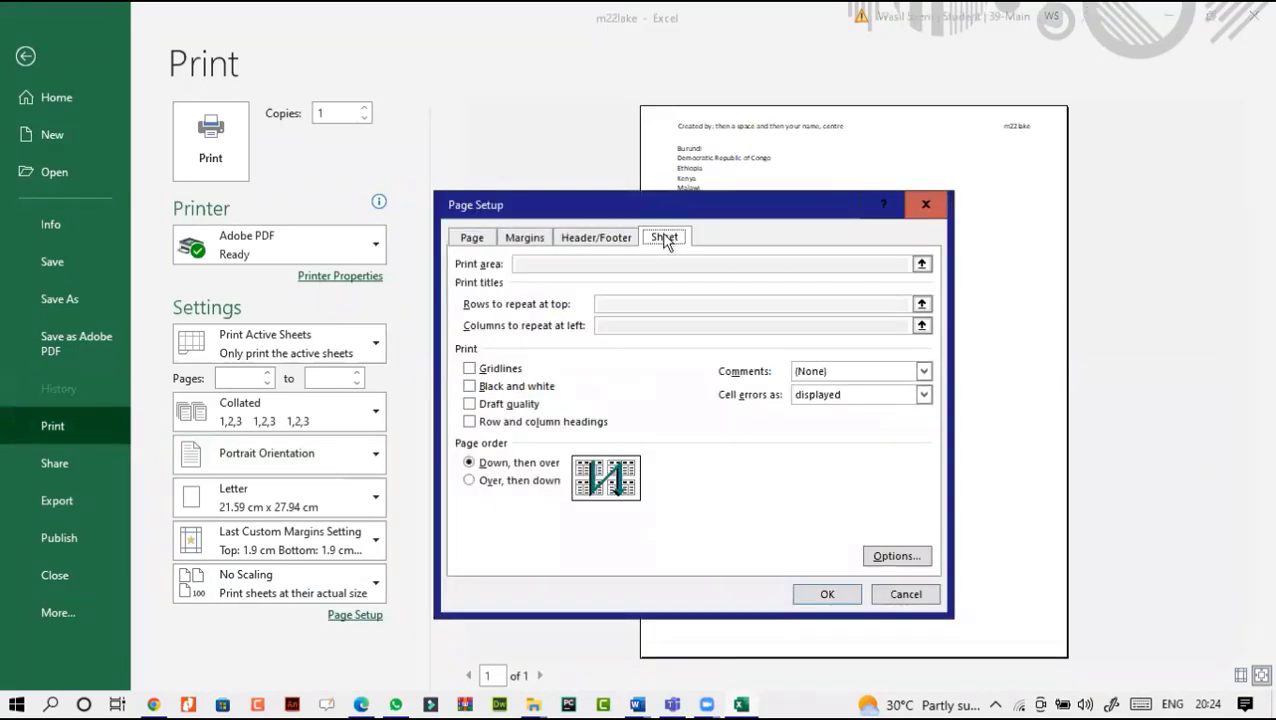
click(512, 424)
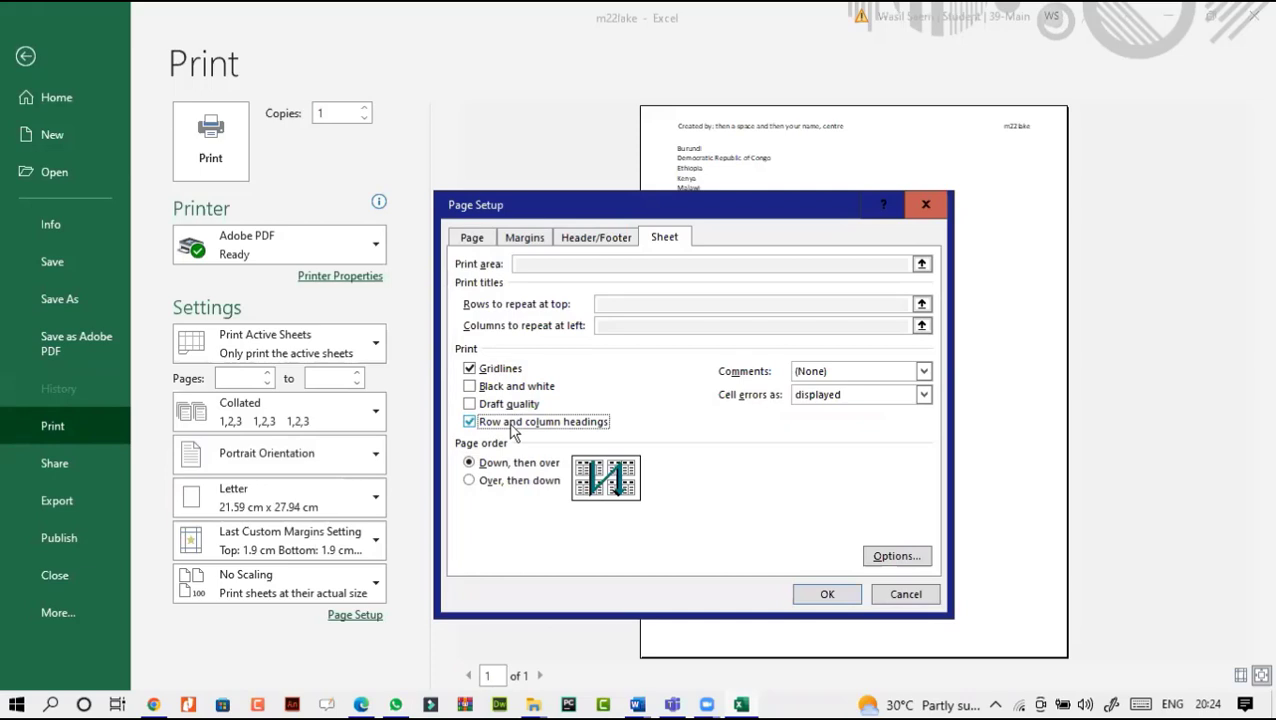
click(820, 594)
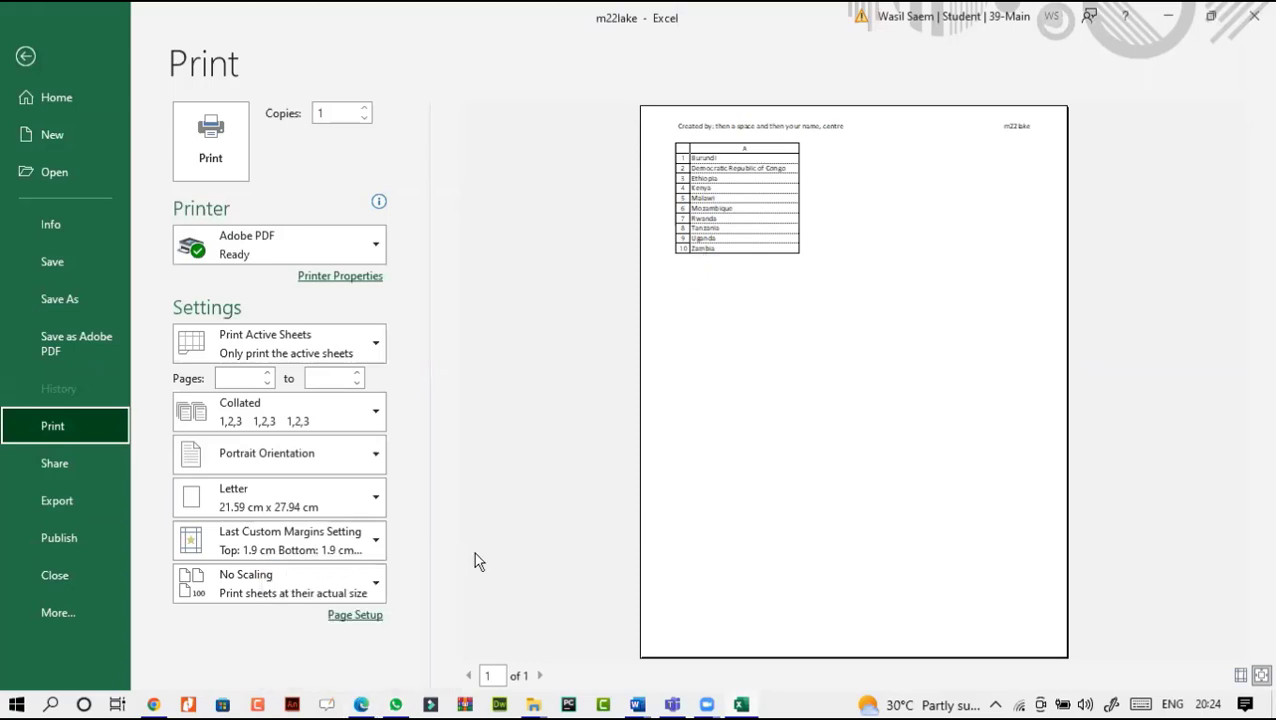
Step: Review the sheet's gridlines and row and column headings print options, keep both enabled, and return to the worksheet
click(355, 614)
click(664, 237)
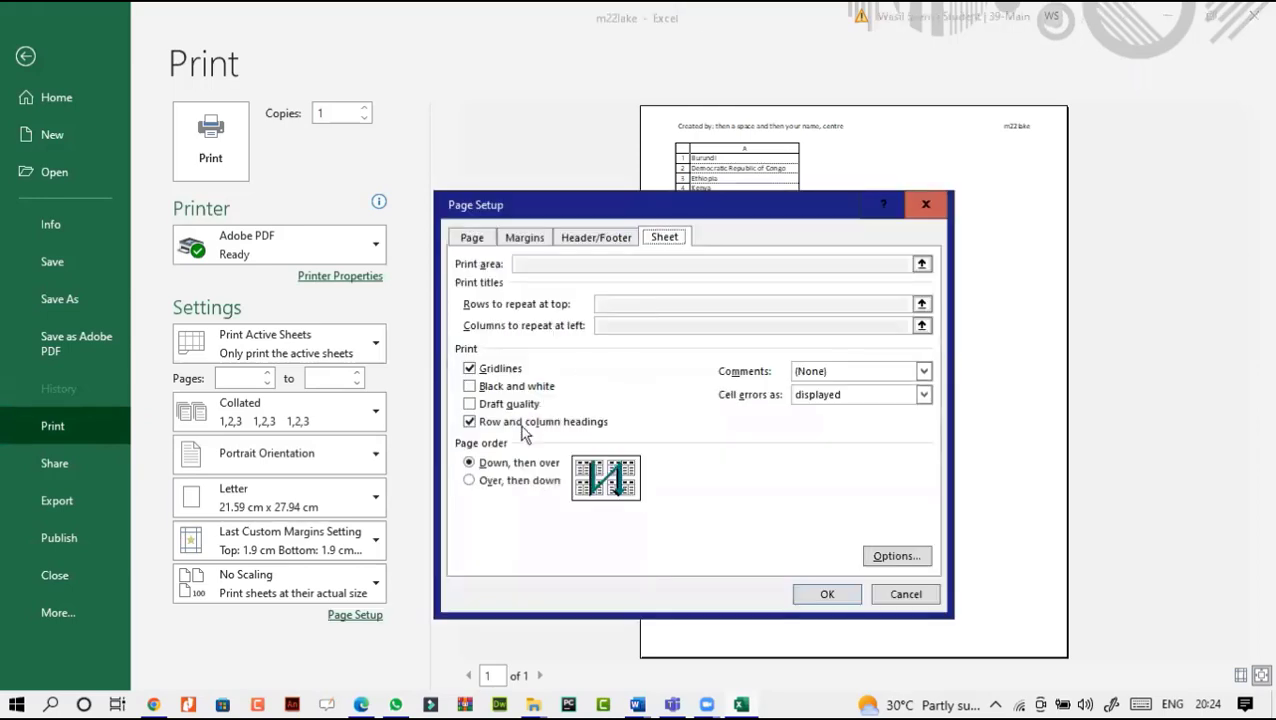
click(515, 424)
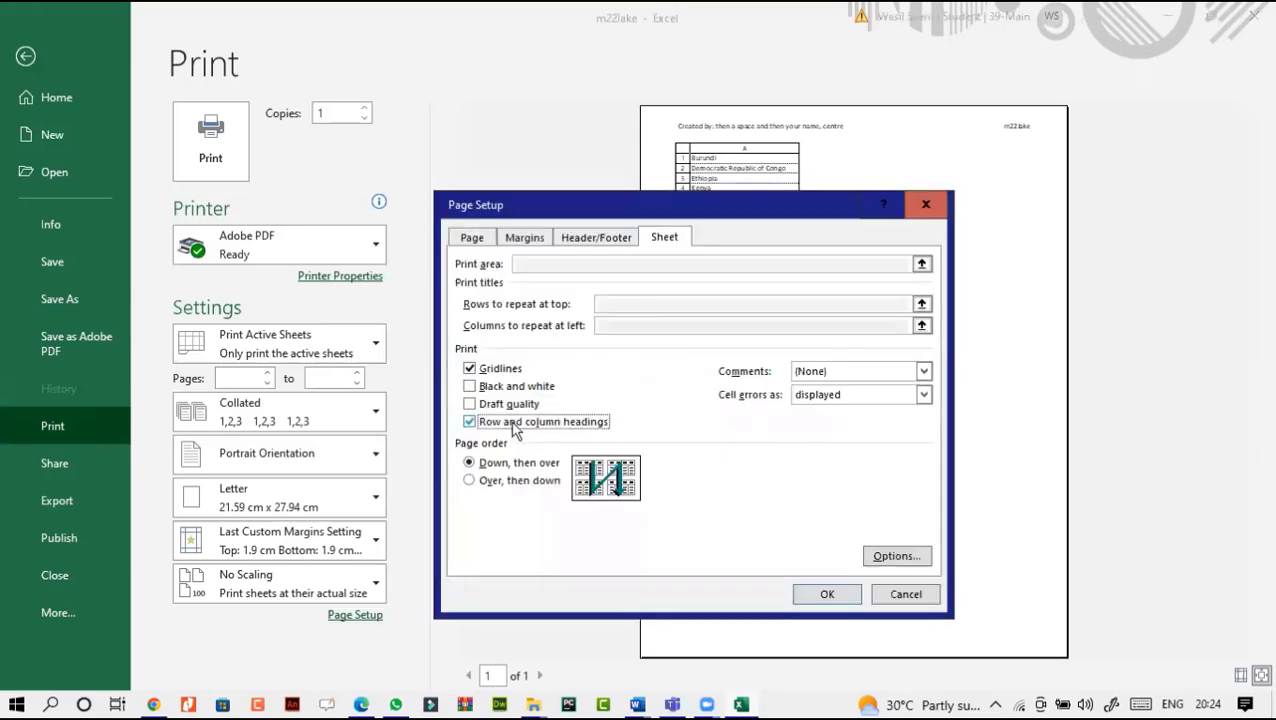
click(515, 424)
click(848, 594)
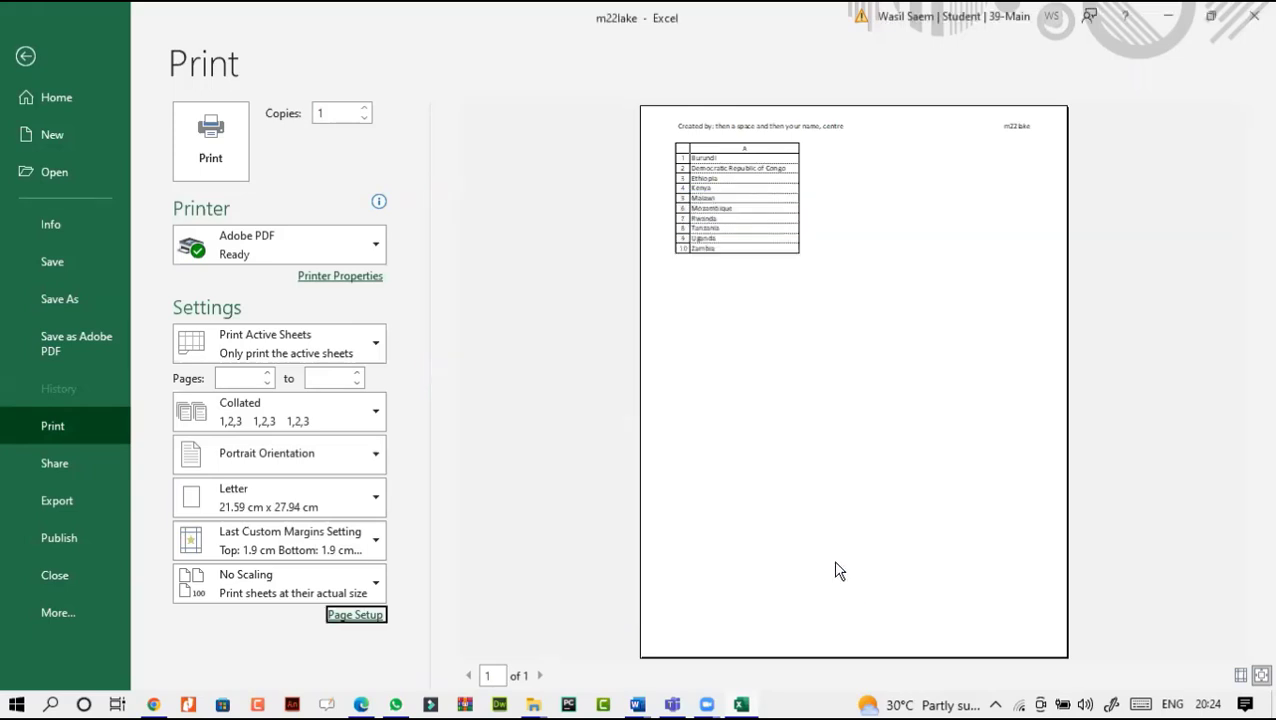
click(26, 56)
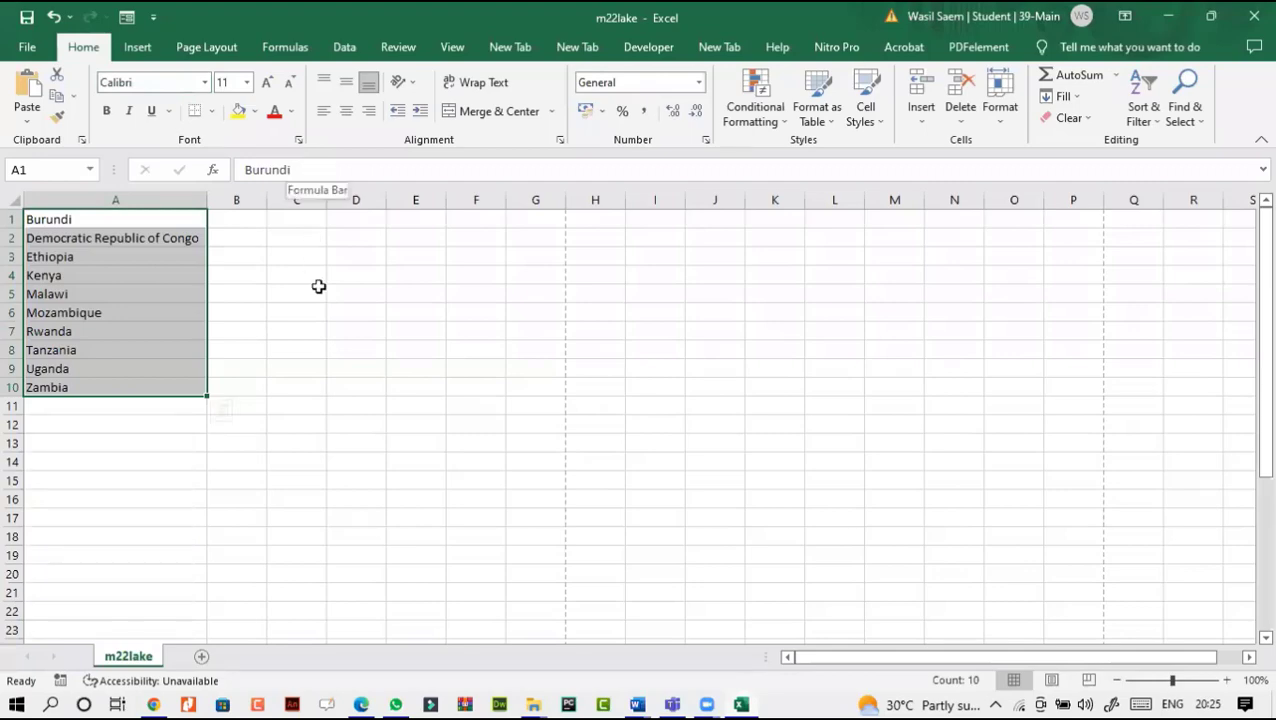
click(260, 369)
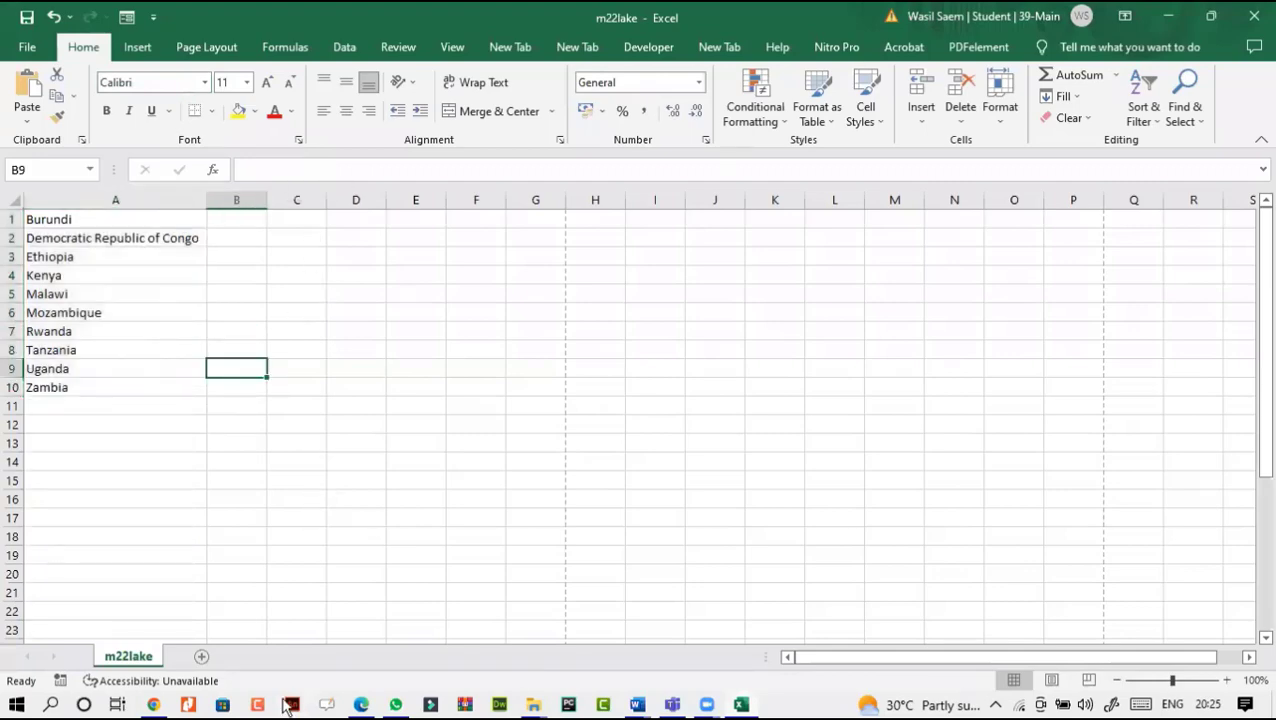
Step: Switch to the exam paper in the browser and read the saving, print preview screenshot and Evidence 5 requirements, reviewing the earlier Task 4 questions
click(361, 704)
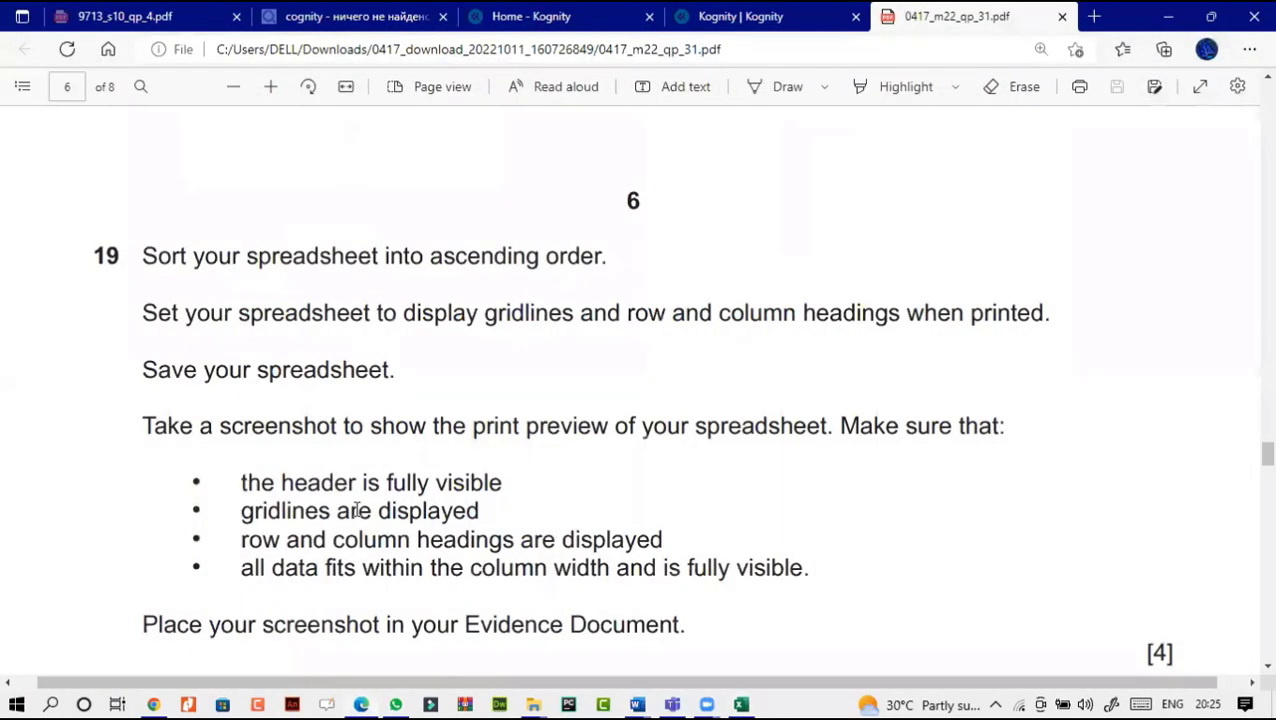
scroll(355, 510, down, 1)
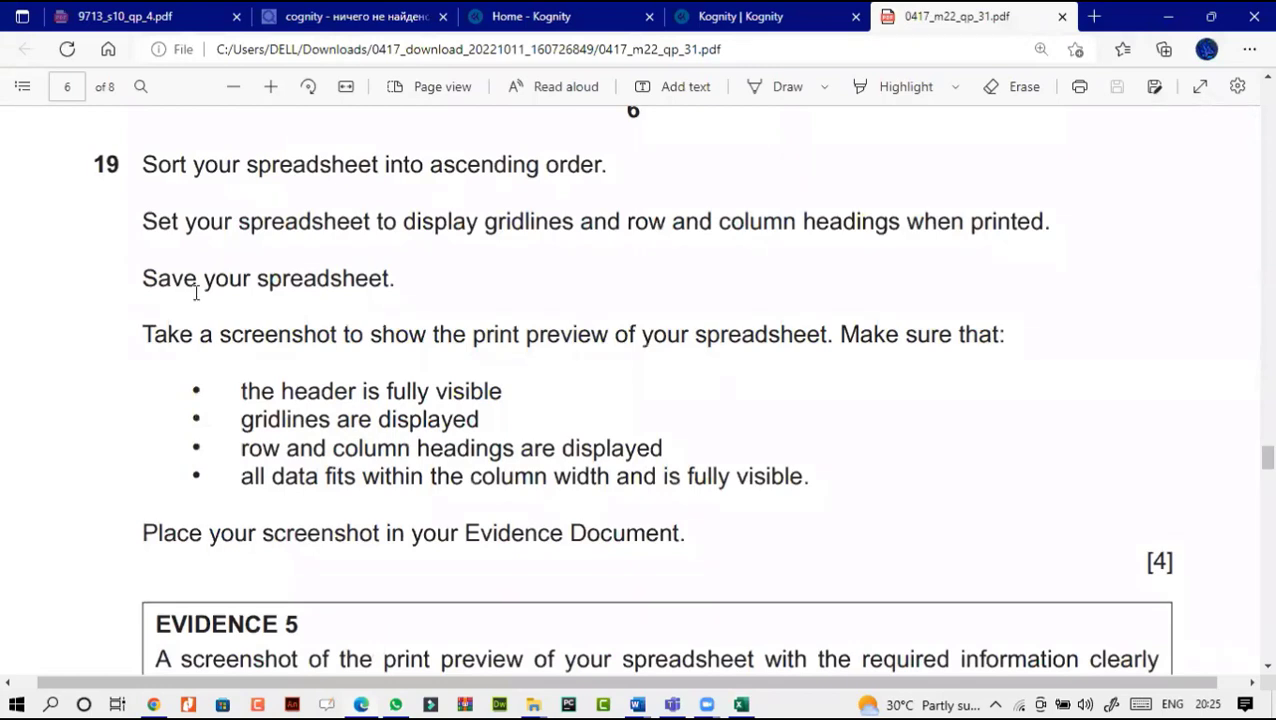
drag(146, 280, 224, 283)
click(192, 345)
scroll(558, 424, down, 1)
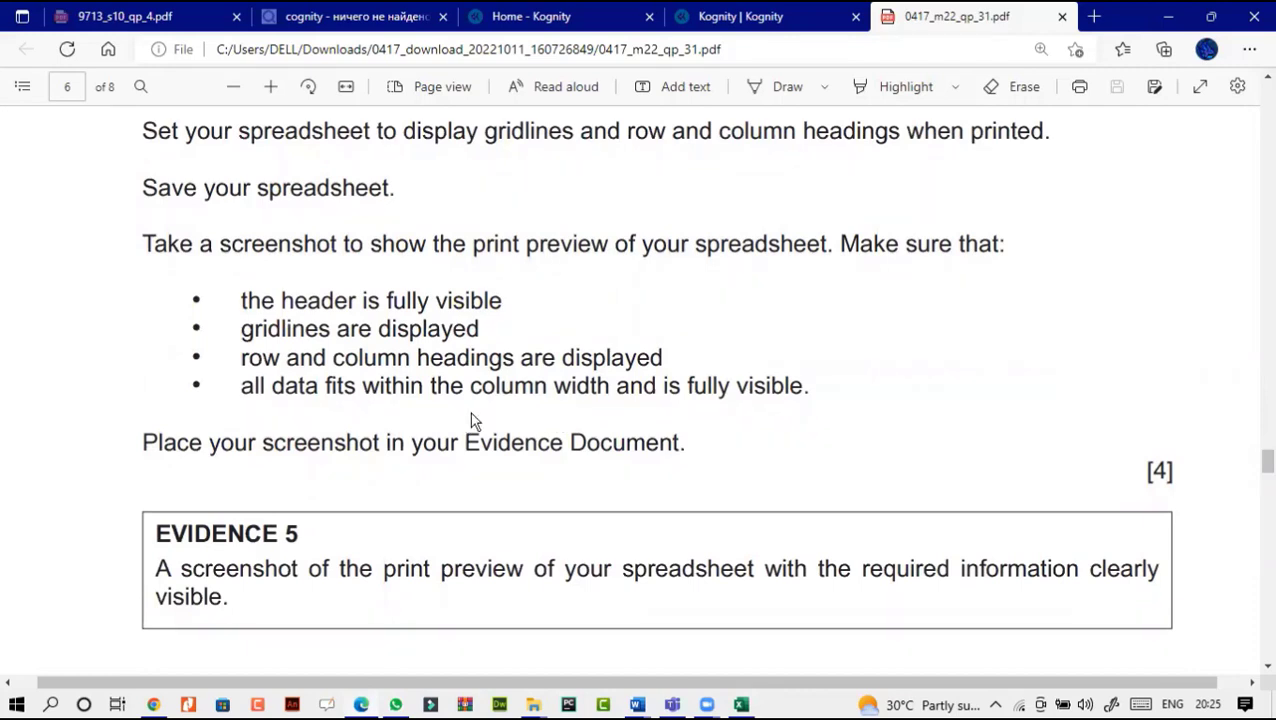
scroll(475, 421, up, 10)
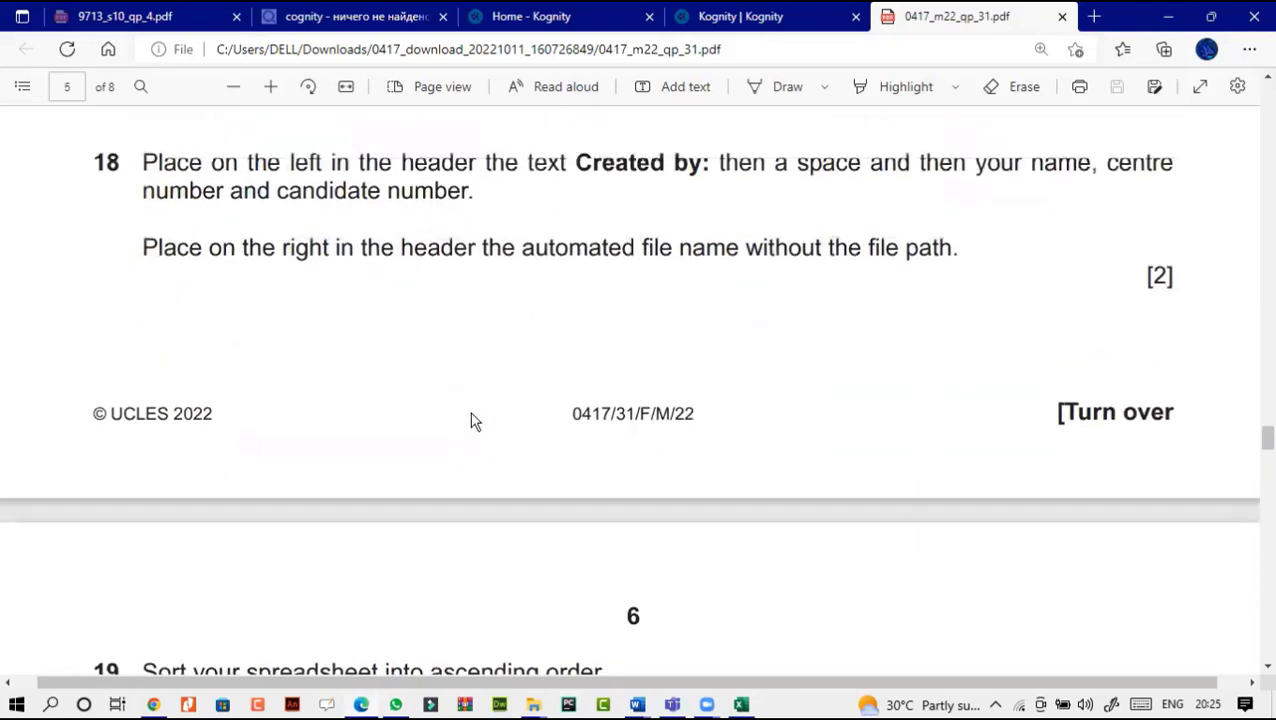
scroll(475, 421, up, 5)
scroll(474, 421, down, 7)
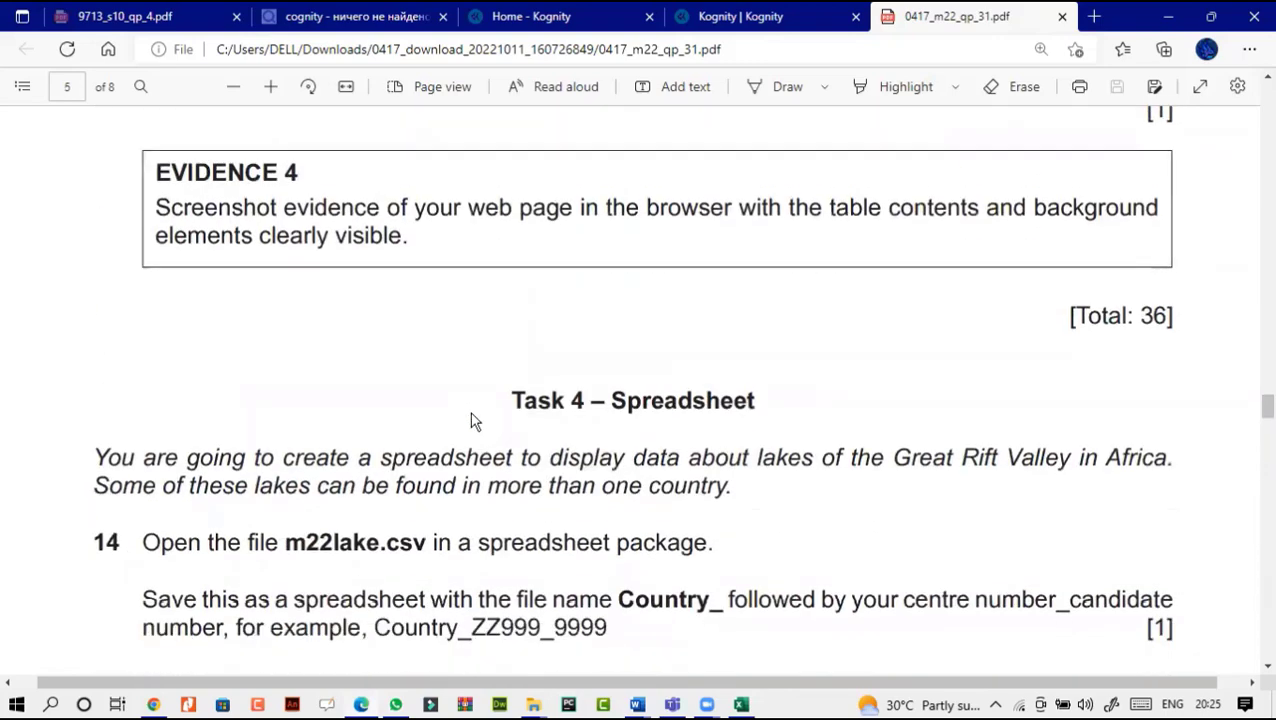
scroll(474, 421, down, 7)
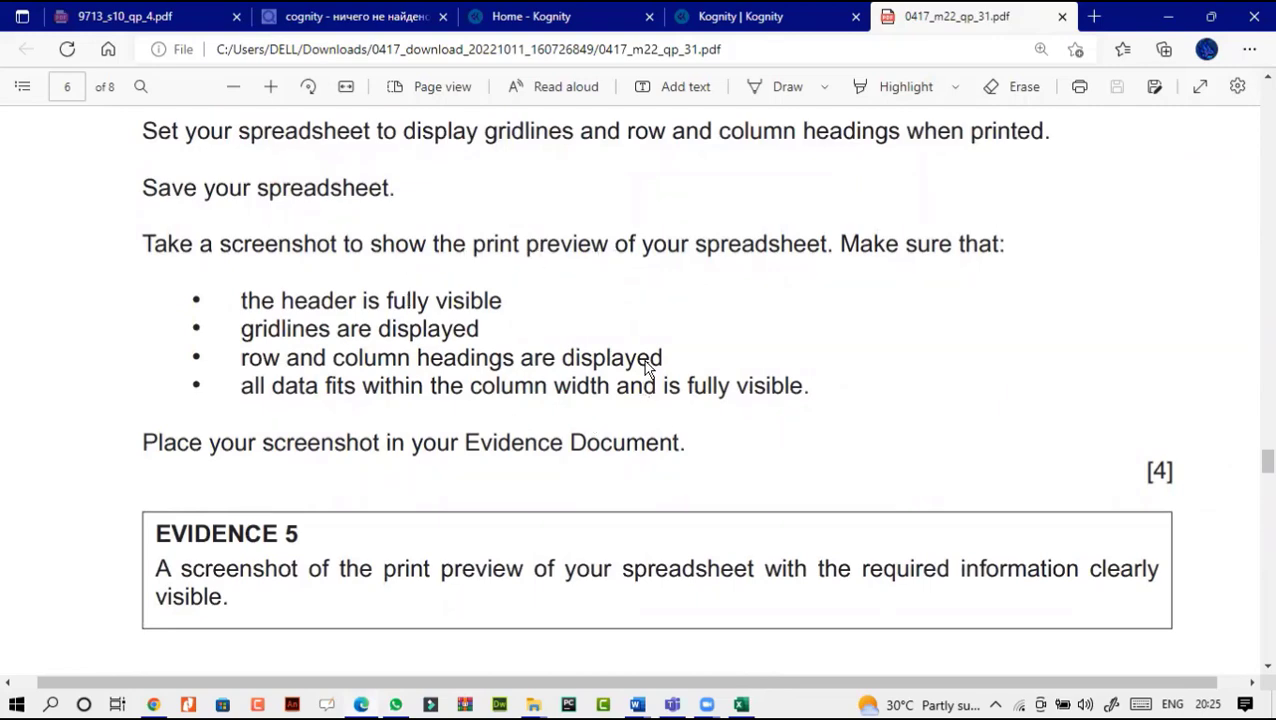
Step: Switch back to the Excel workbook and display its print preview to examine the header, gridlines, headings and country list
click(741, 704)
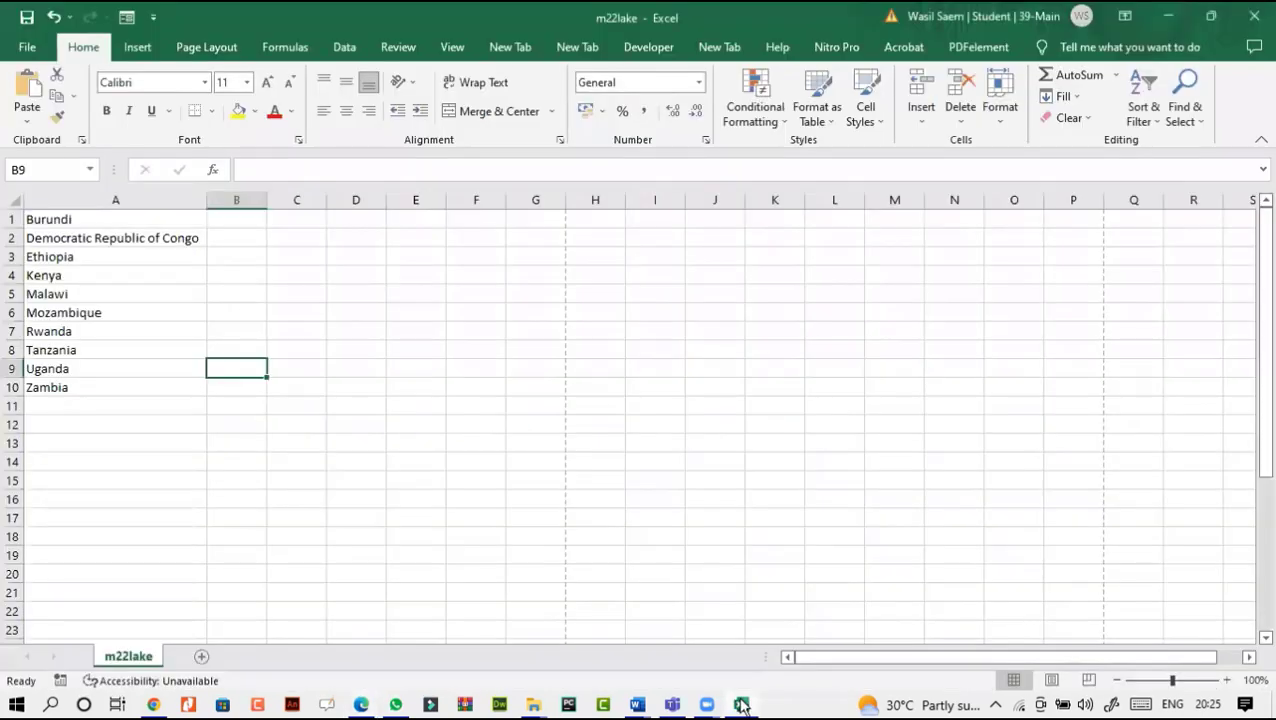
click(24, 46)
click(84, 429)
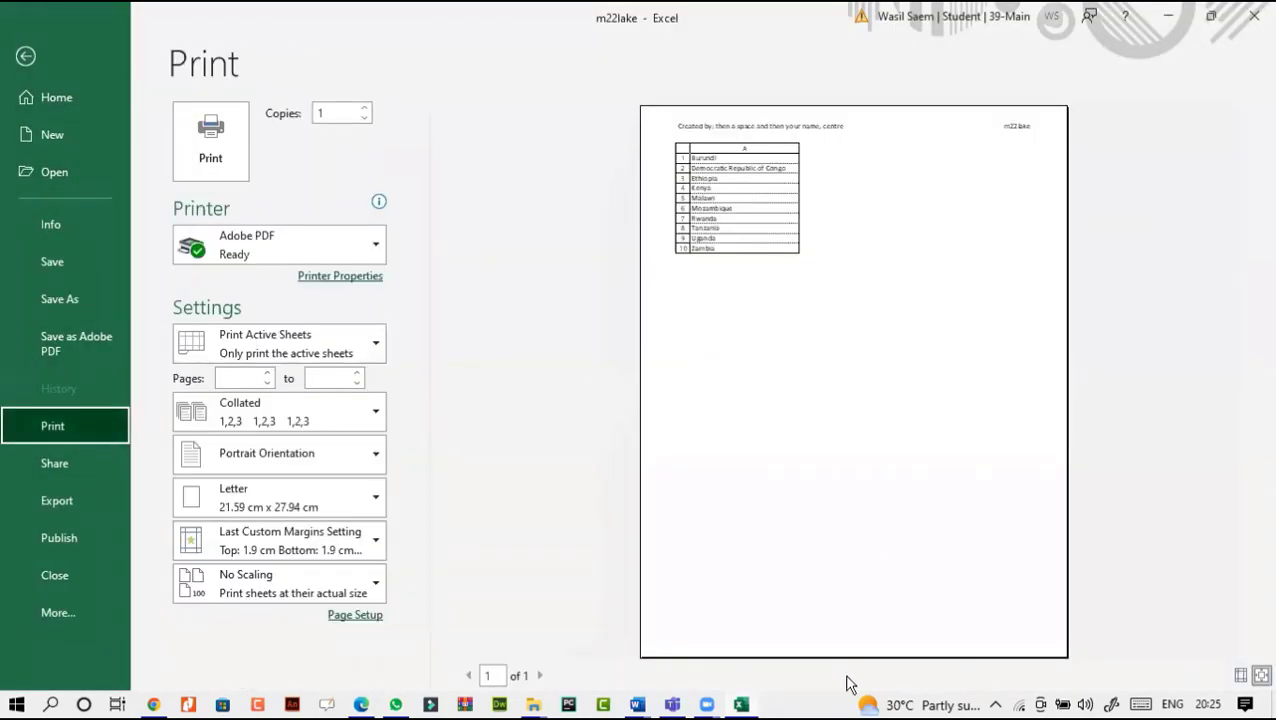
click(17, 704)
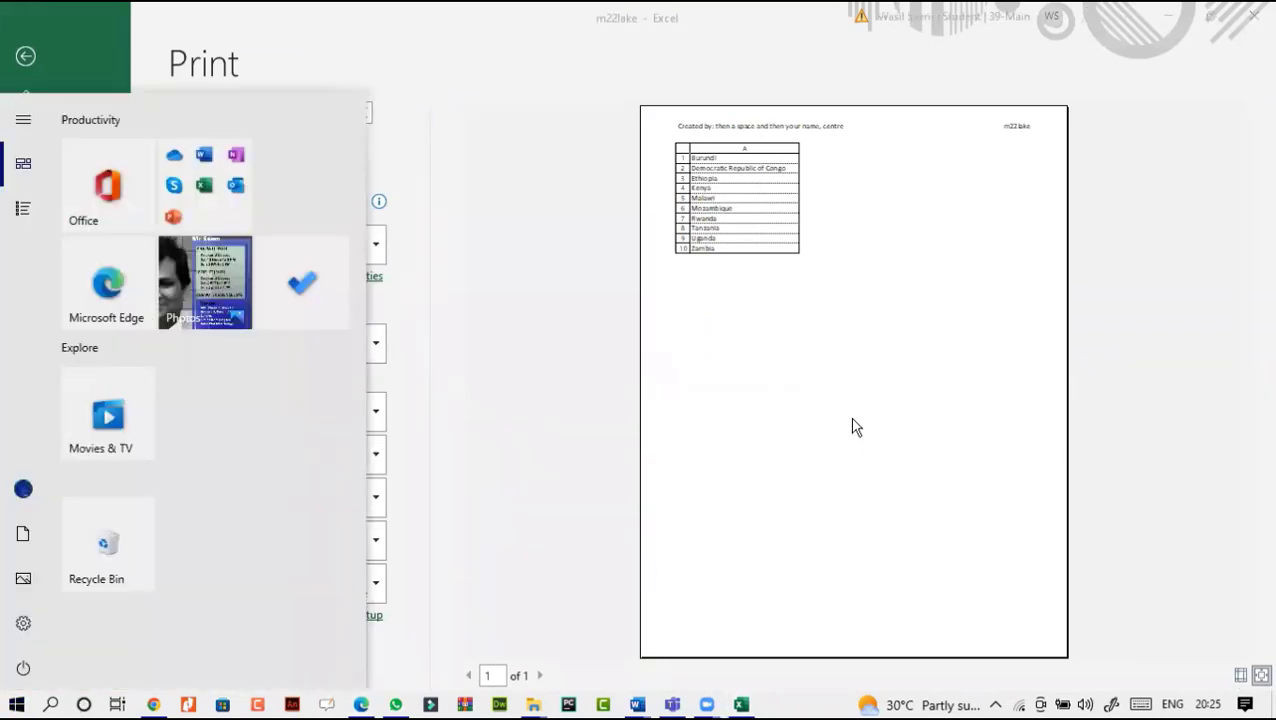
click(738, 387)
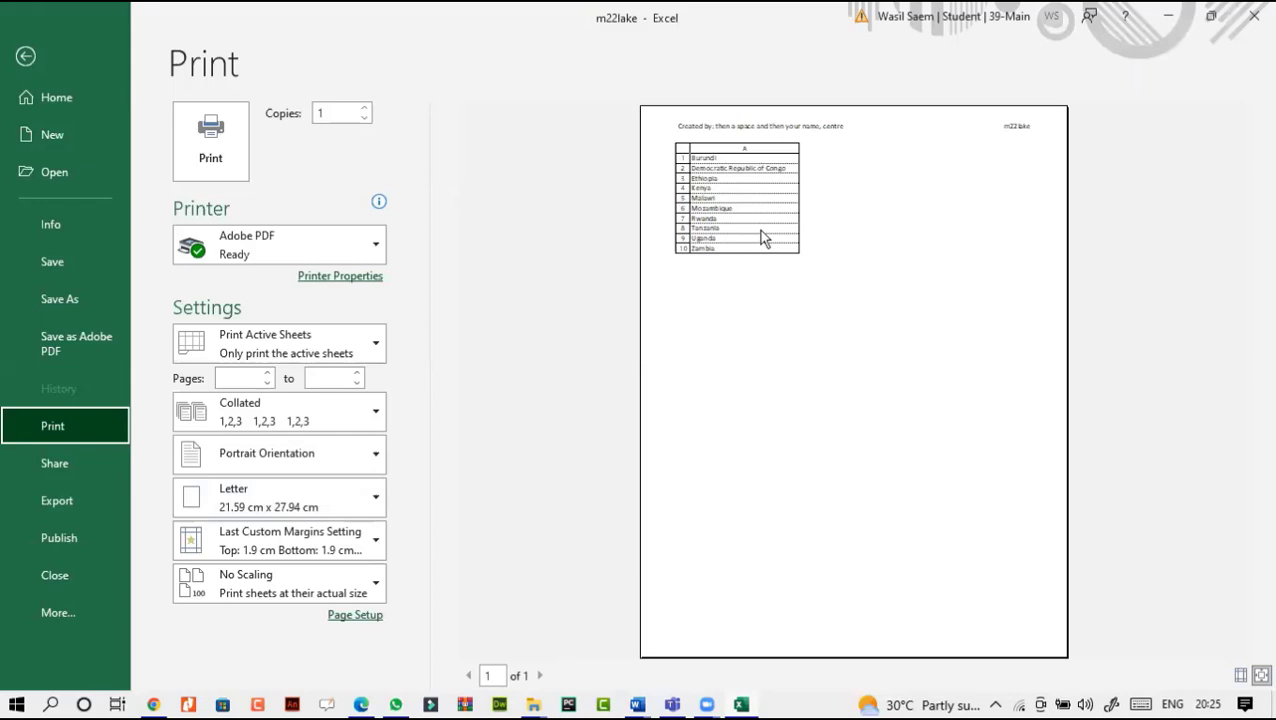
Step: Open the Snipping Tool and capture the print preview's country table with the left header text
click(27, 706)
text(snipping tool)
click(155, 222)
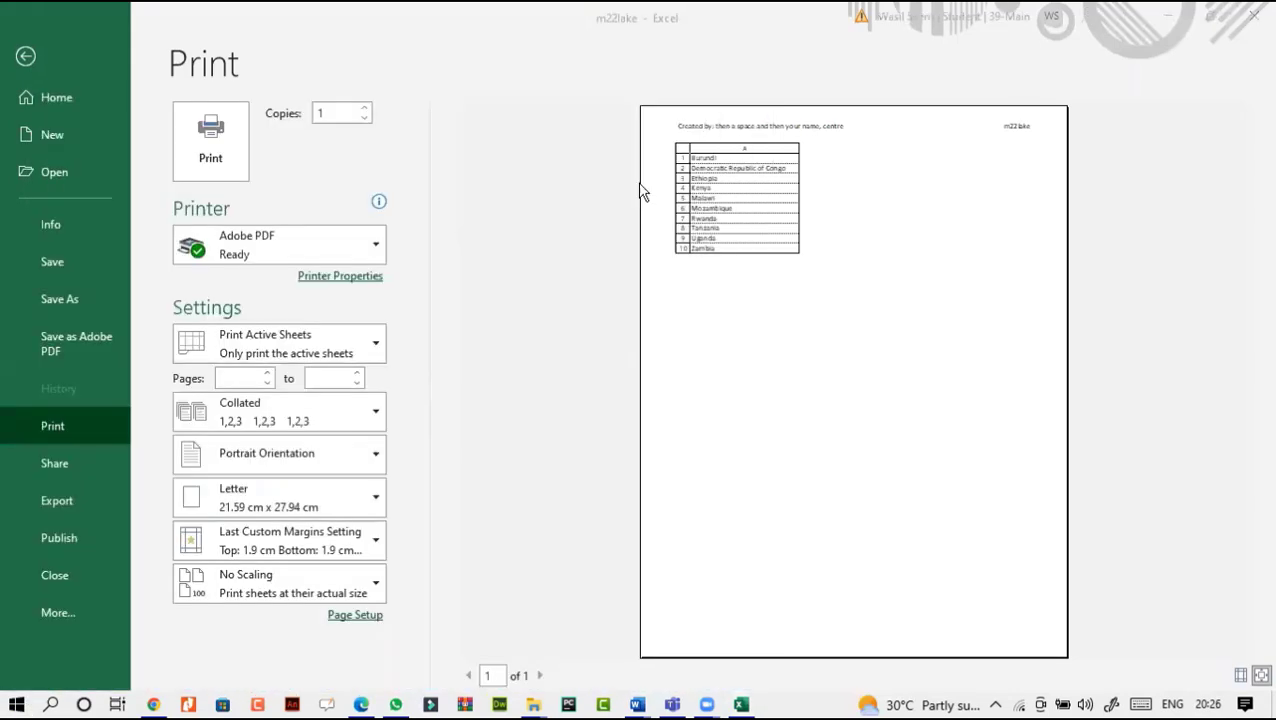
click(908, 121)
drag(634, 80, 935, 305)
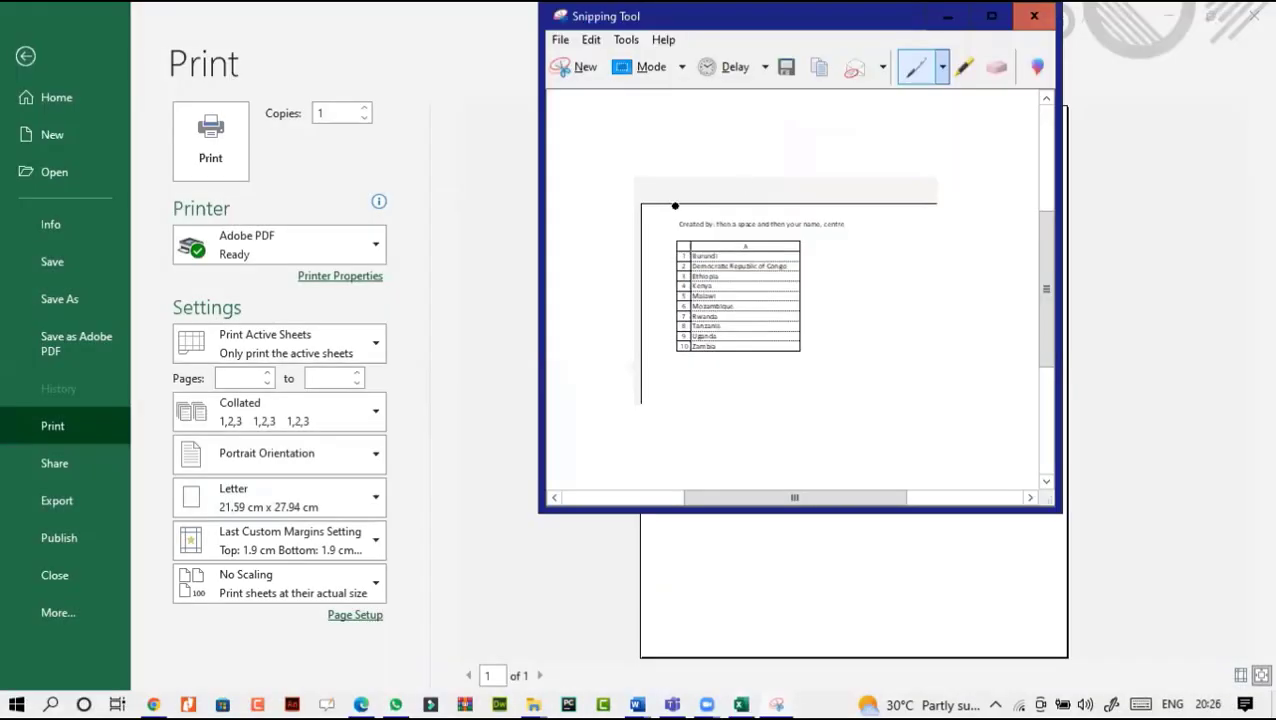
click(948, 17)
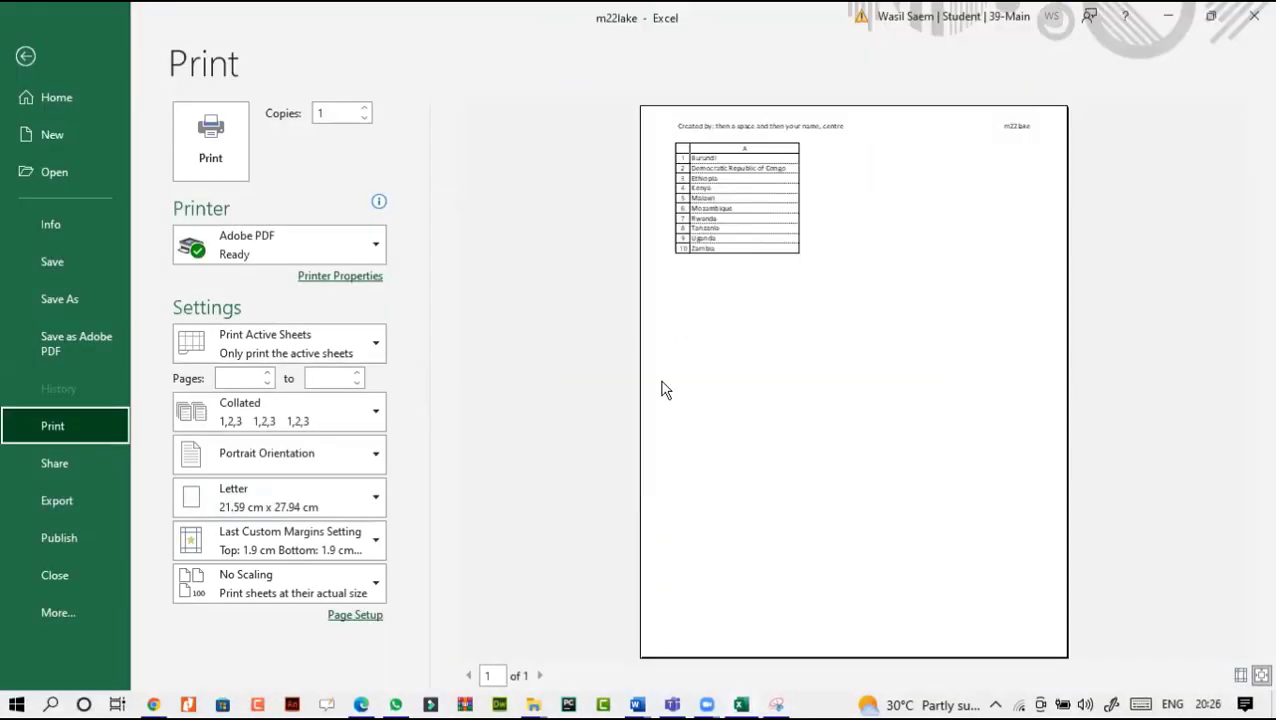
Step: Check the Evidence 5 requirements in the exam paper and recapture the print preview with the full header and country table
click(361, 704)
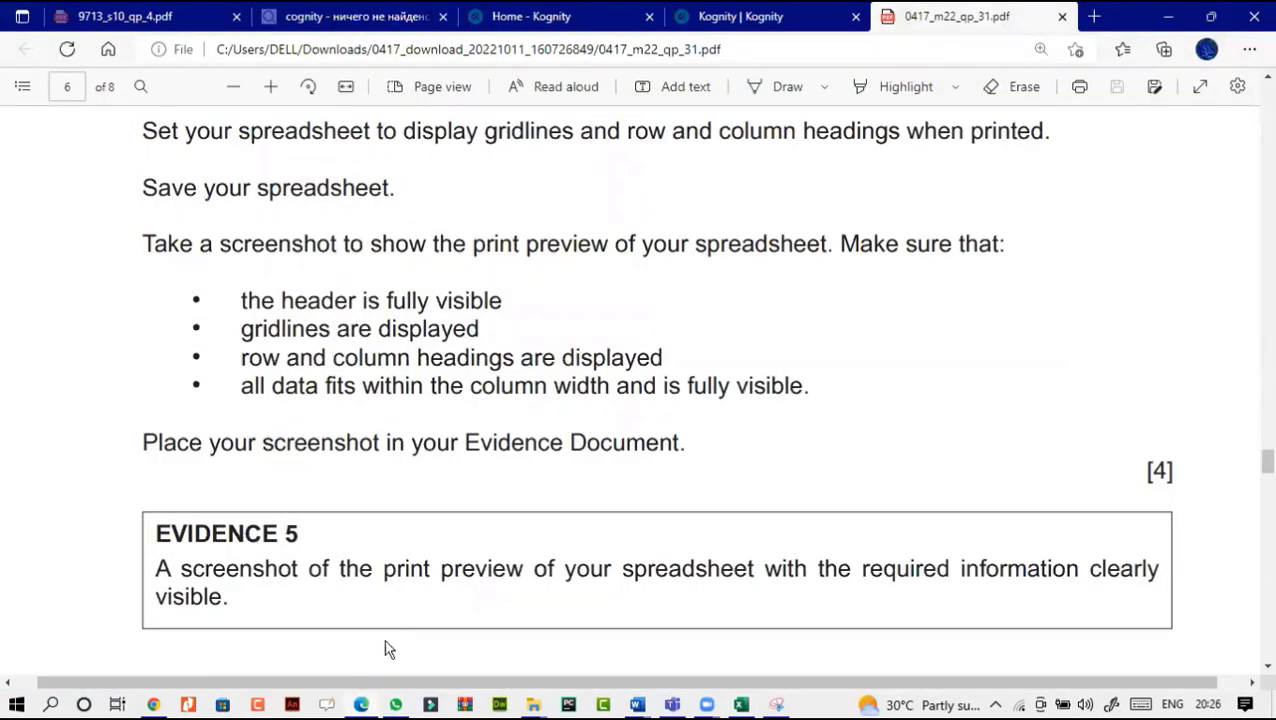
click(361, 704)
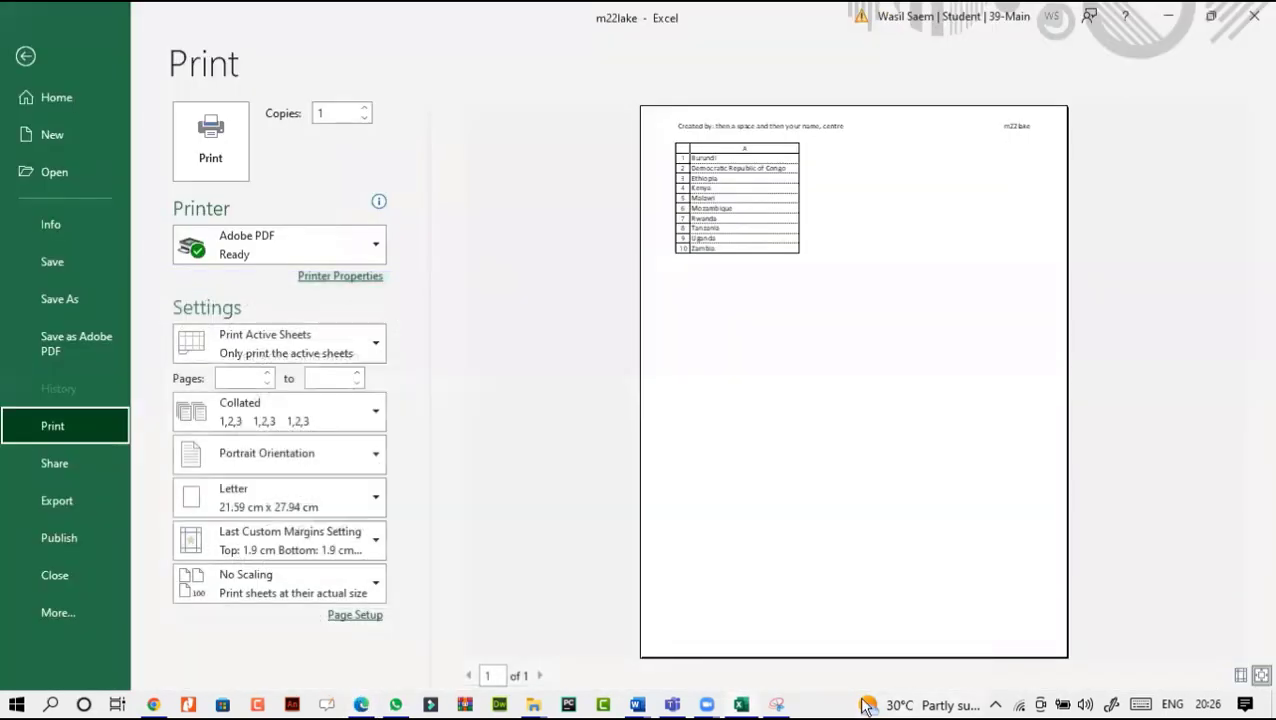
click(776, 704)
click(561, 67)
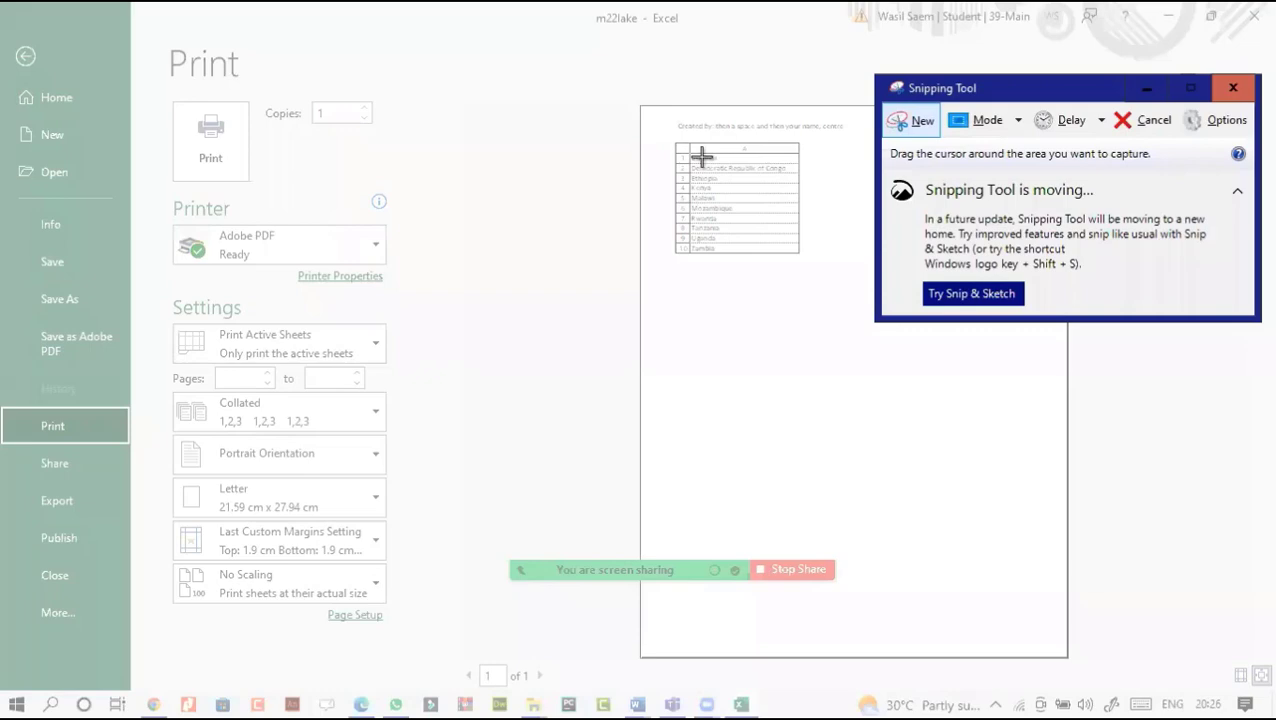
drag(646, 108, 1057, 288)
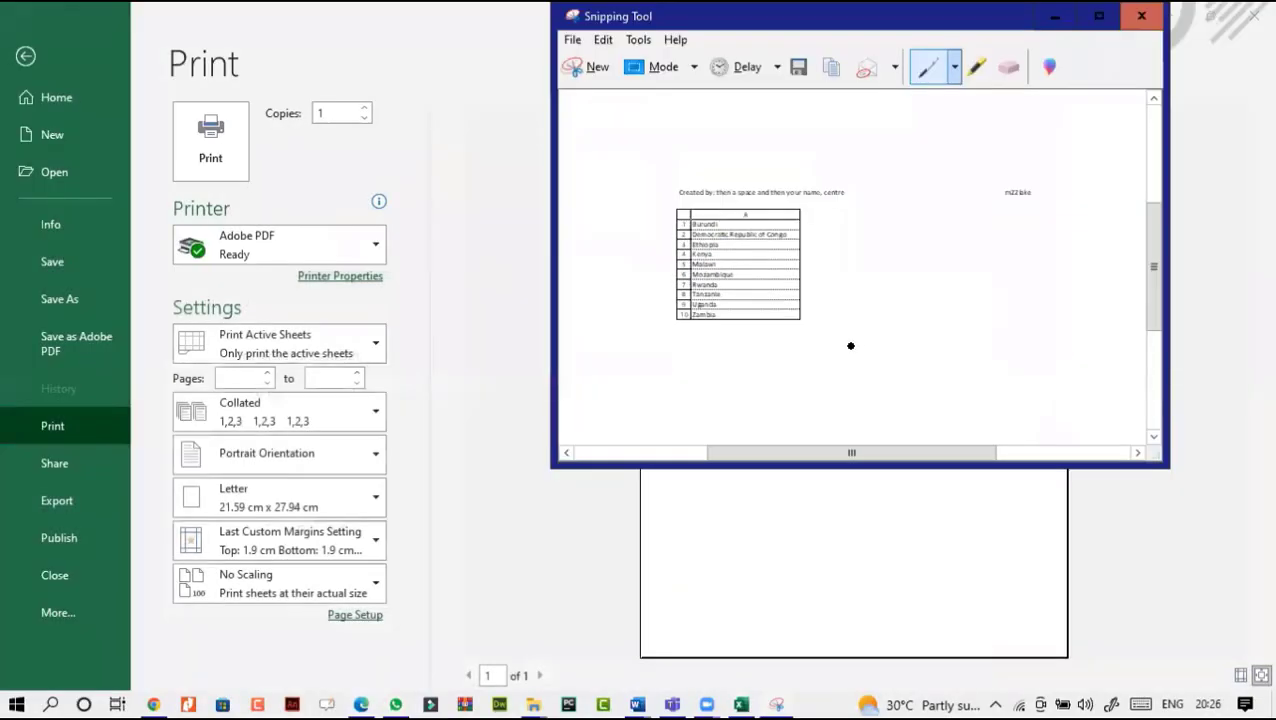
Step: Switch to the exam paper in the browser and read task 20 about m22grid.csv, m22lake.csv and the new spreadsheet
click(361, 704)
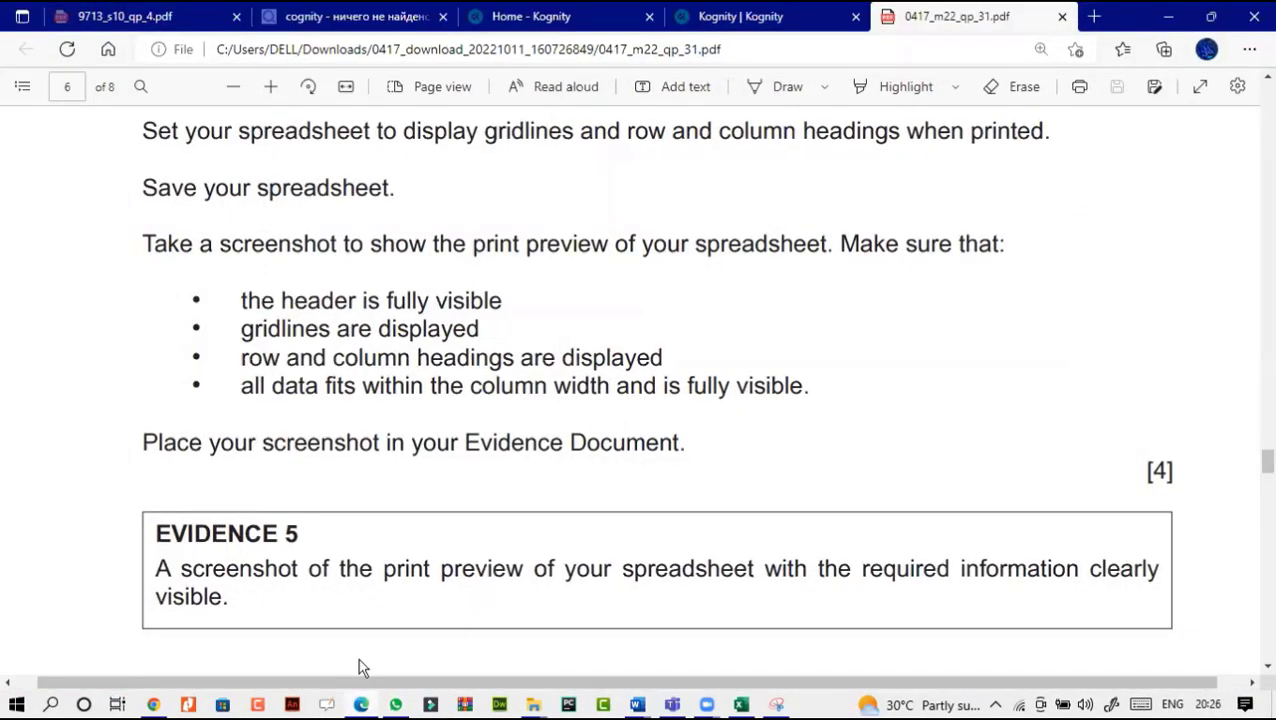
scroll(326, 457, down, 2)
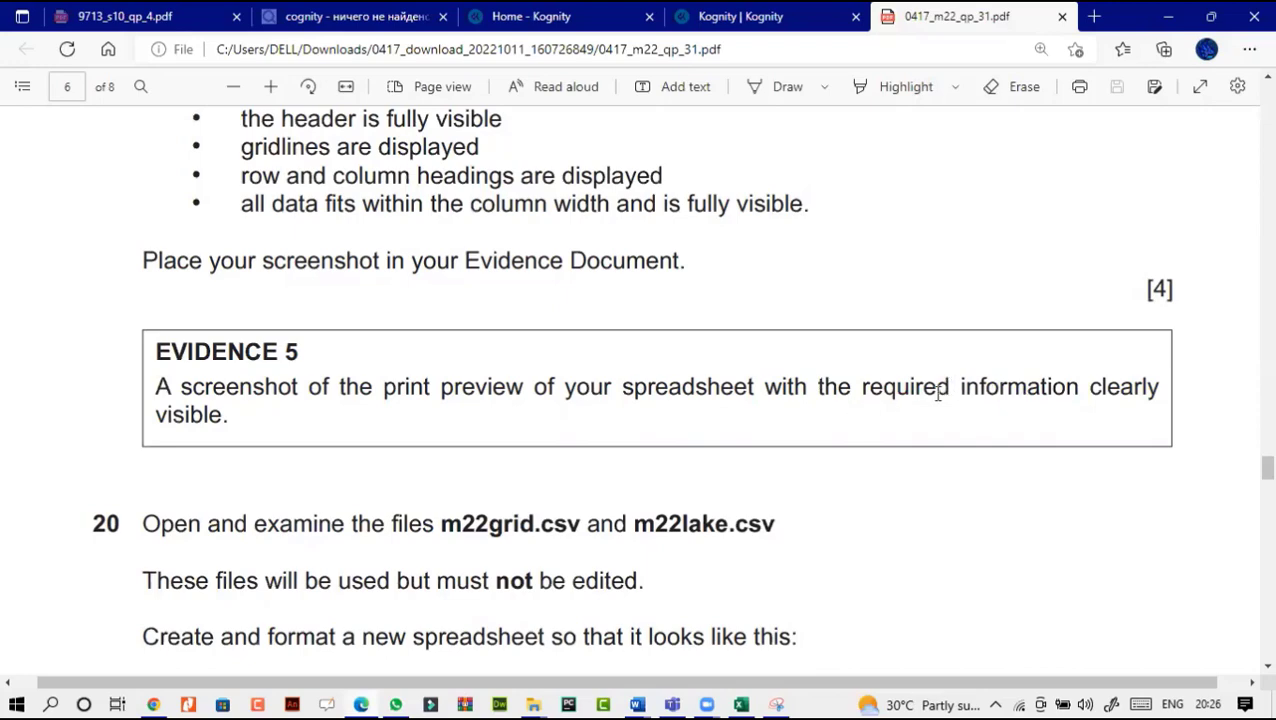
scroll(883, 401, down, 3)
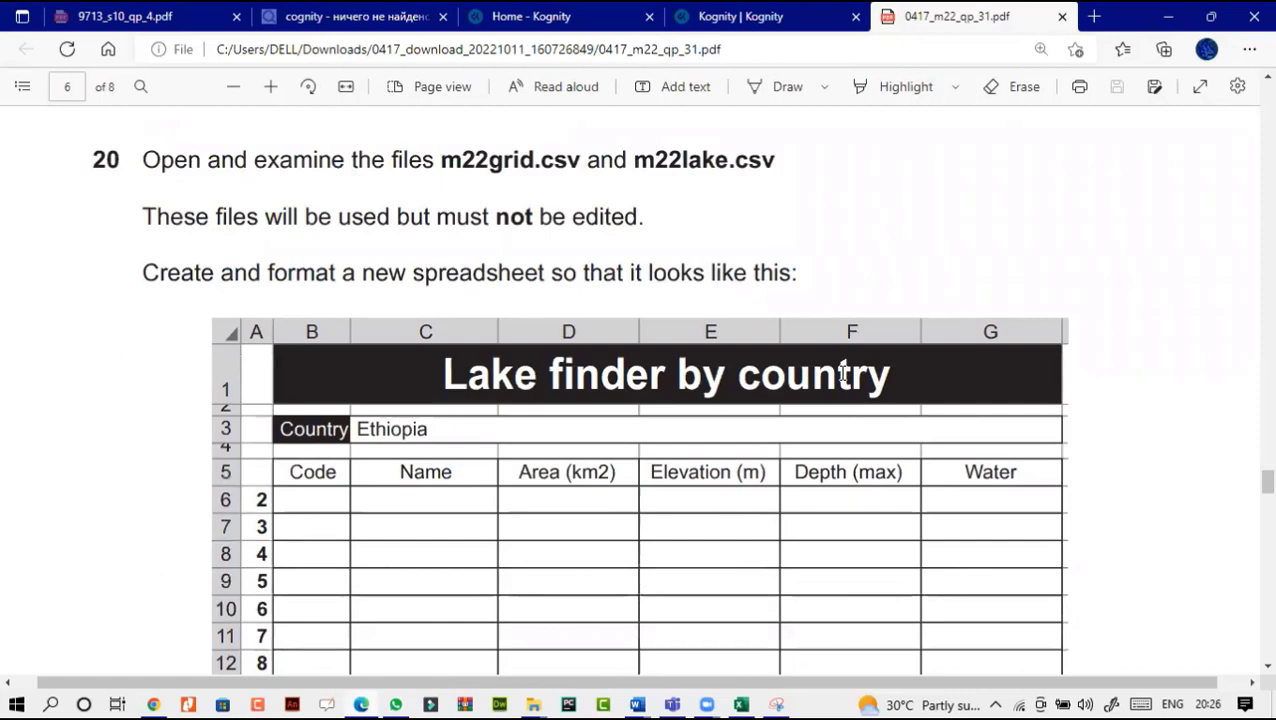
double_click(500, 160)
click(664, 207)
click(909, 178)
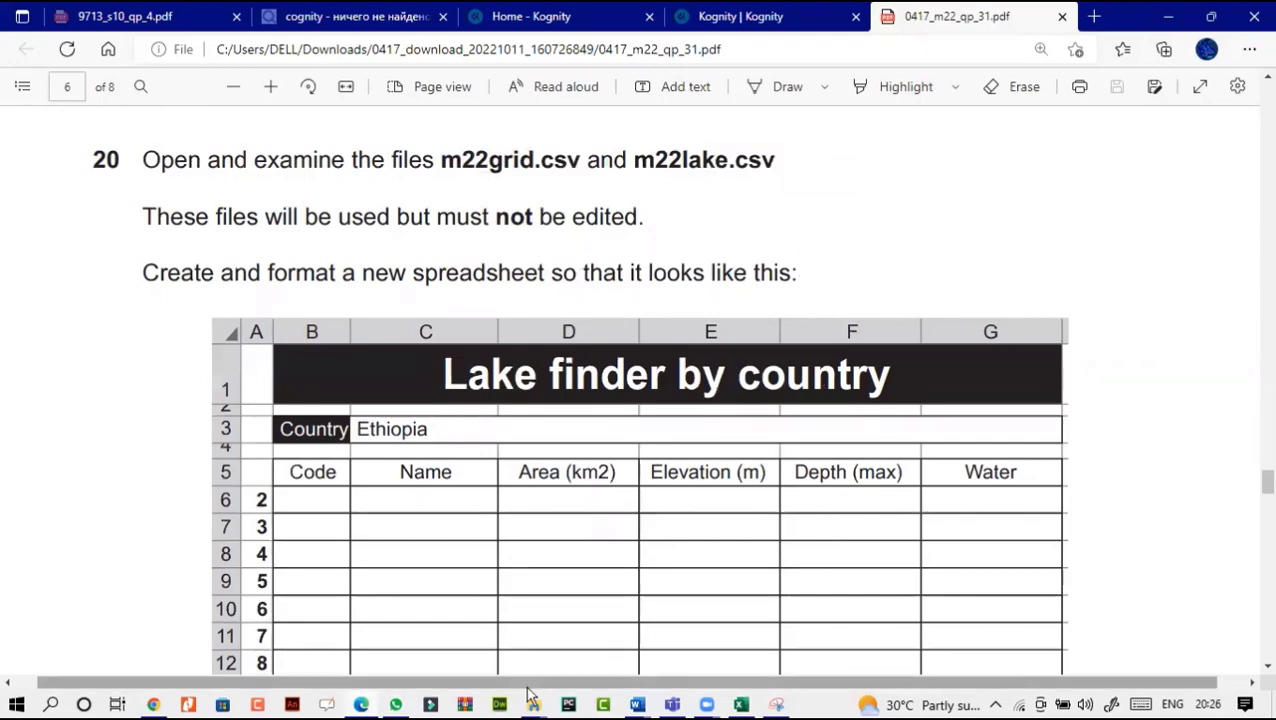
Step: Switch to File Explorer, view the March 2022 source files folder containing m22grid and m22lake, and return to the exam paper
mouse_move(533, 704)
click(620, 643)
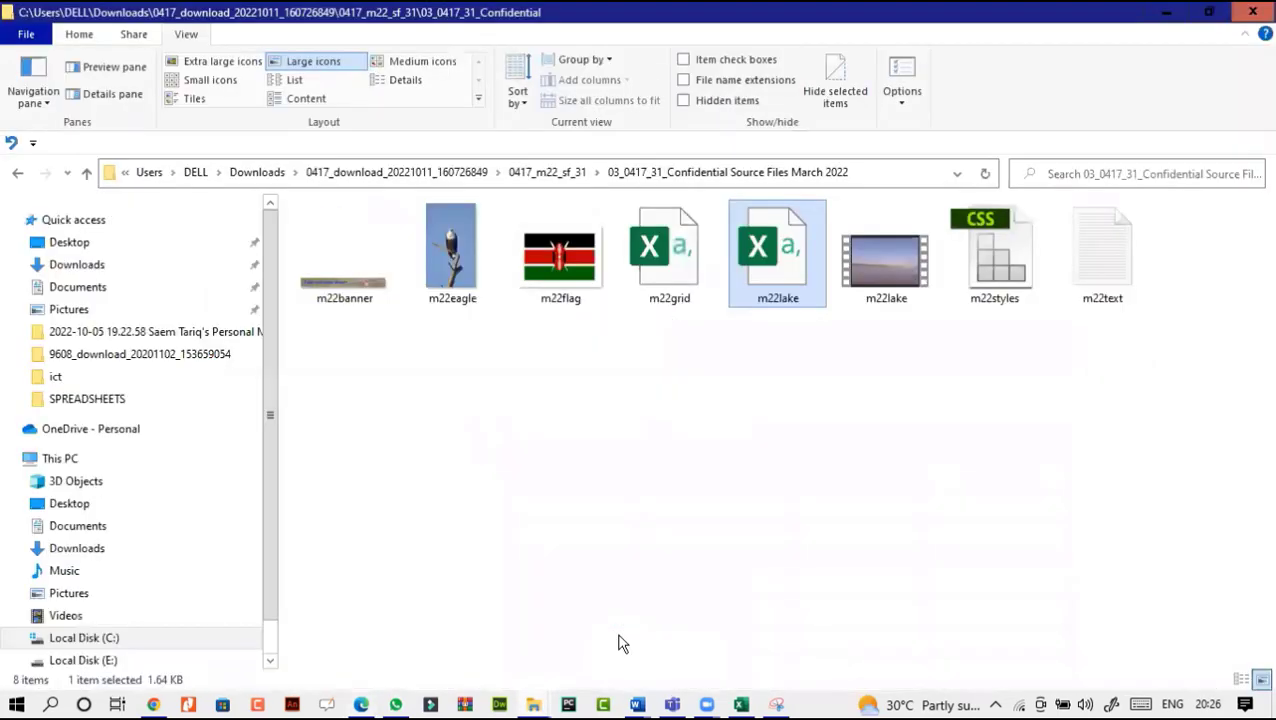
click(783, 377)
click(1166, 14)
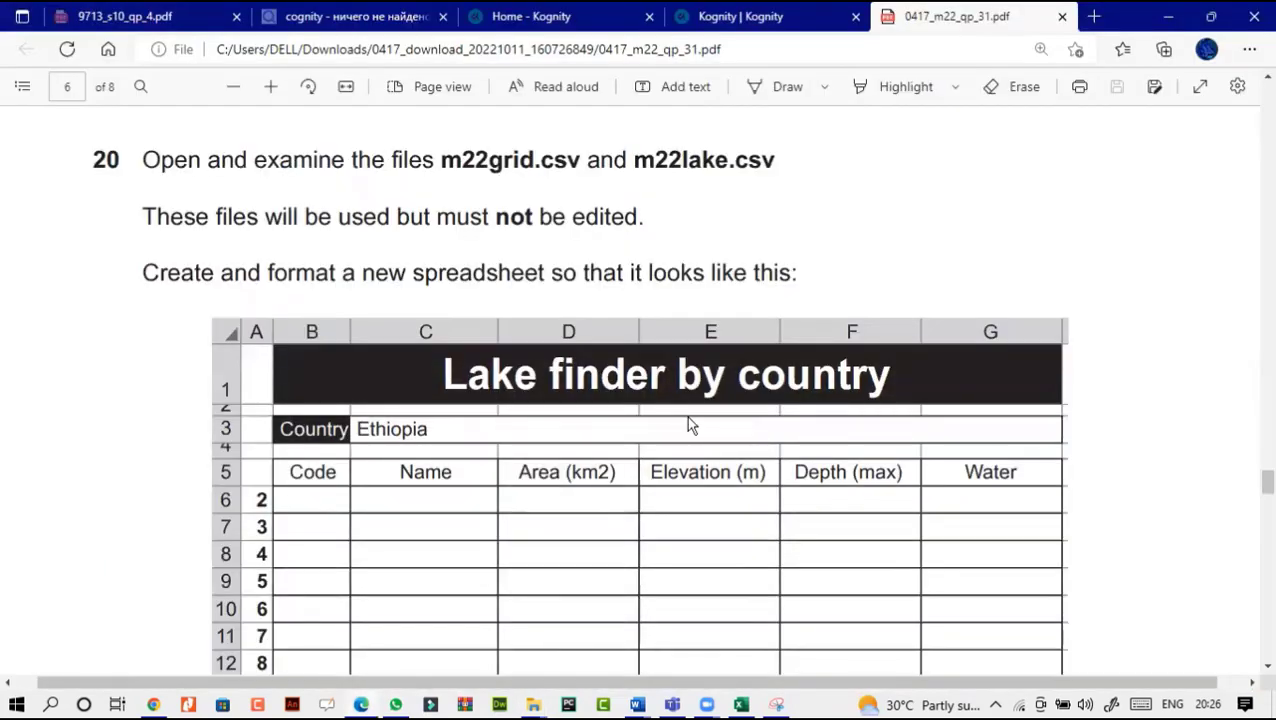
Step: Reread tasks 15 to 19 in the exam paper, covering deletions, duplicates, header, sorting and saving
scroll(686, 416, up, 4)
scroll(700, 384, up, 1)
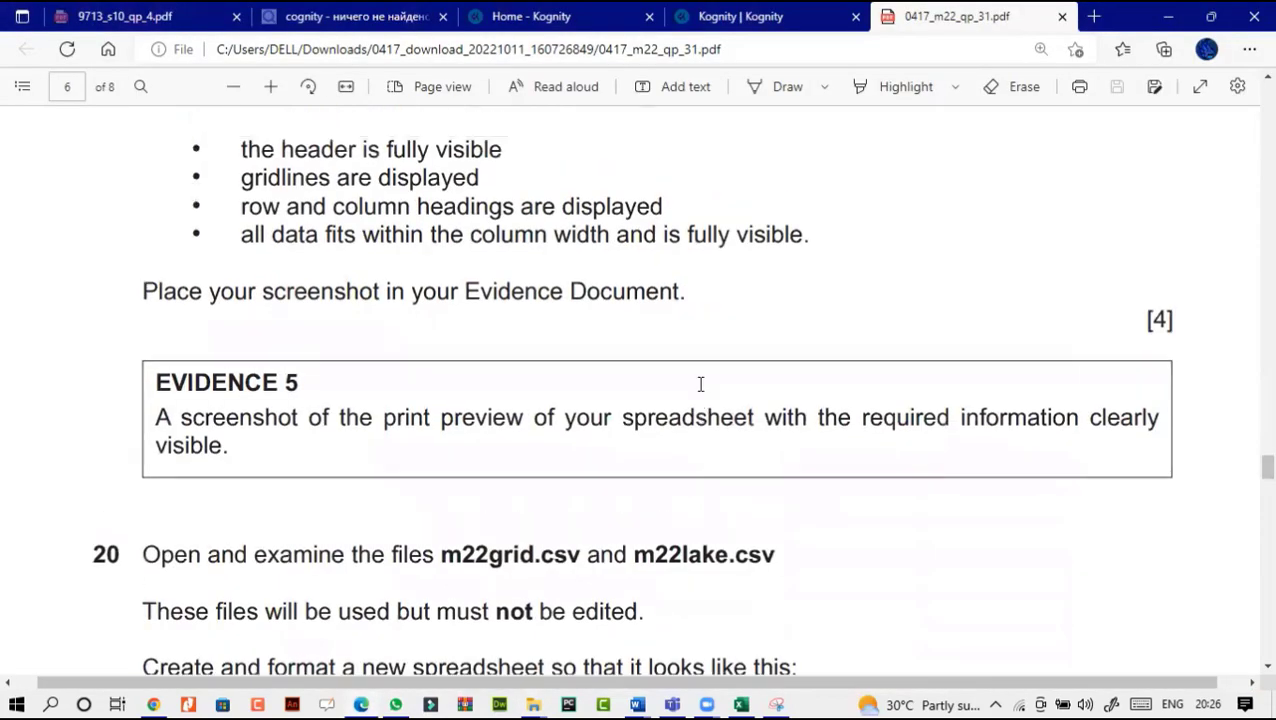
scroll(700, 384, up, 6)
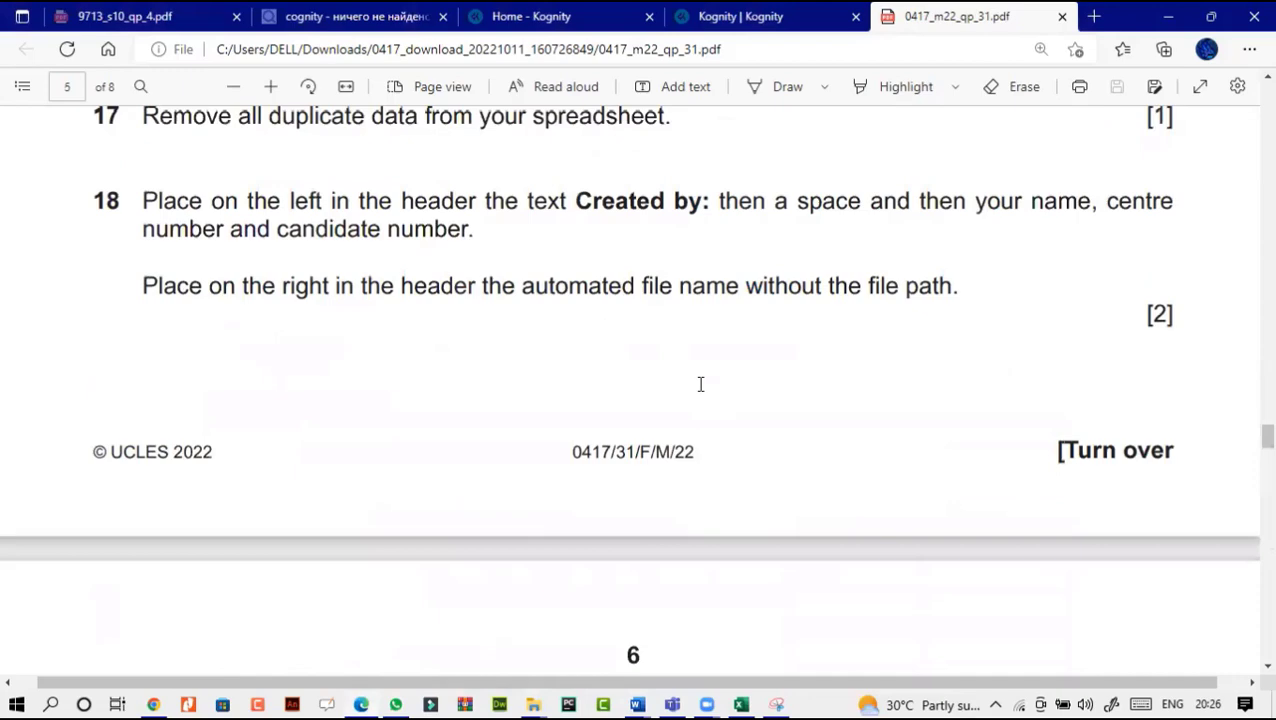
scroll(700, 384, up, 2)
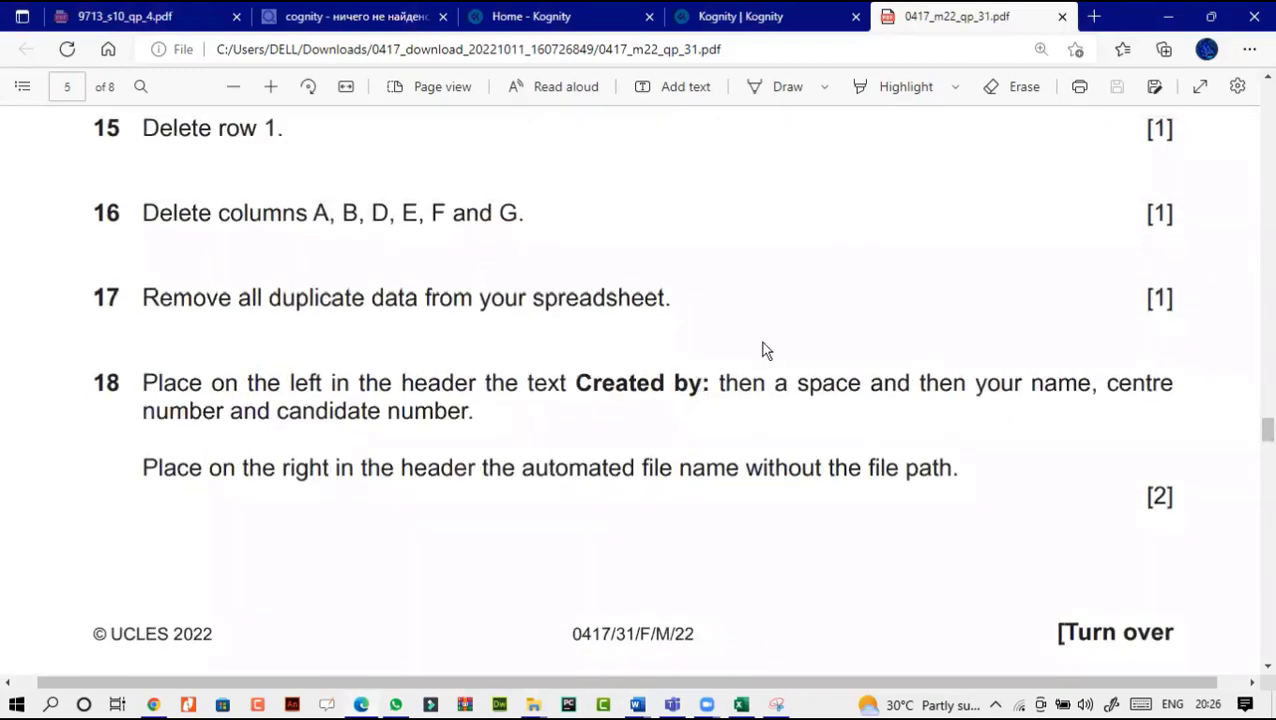
scroll(762, 350, up, 3)
scroll(762, 350, down, 8)
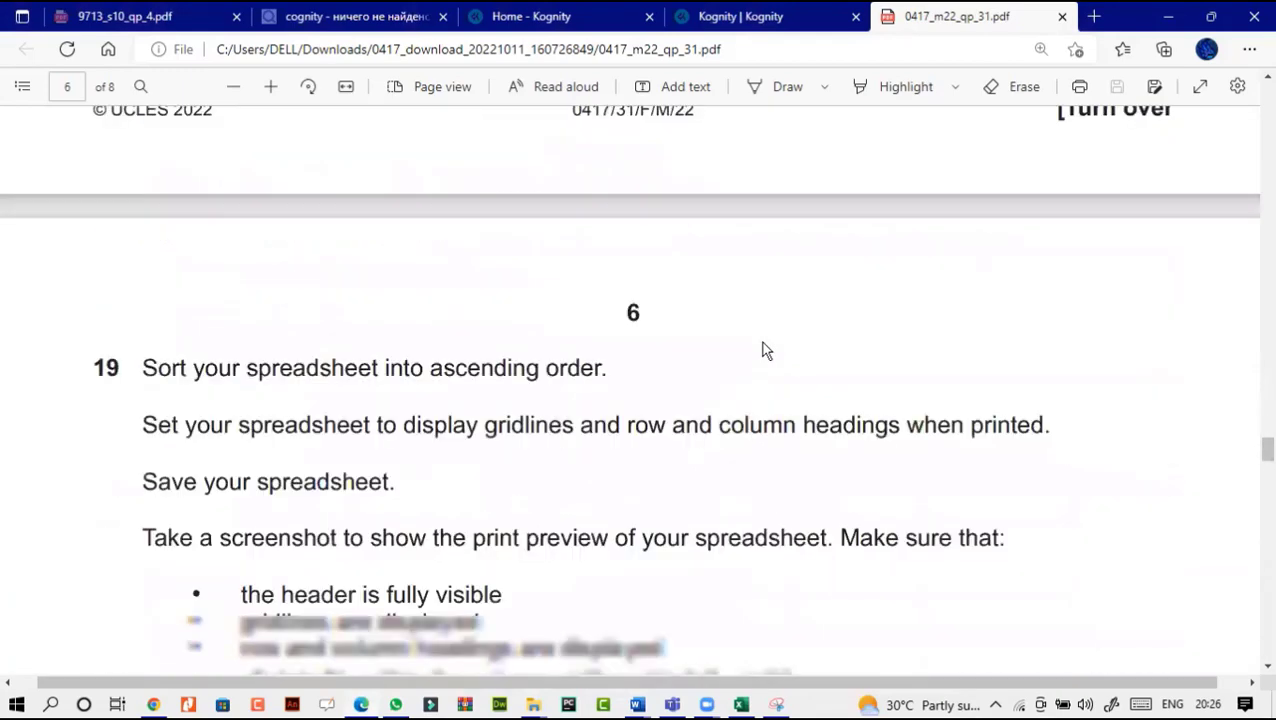
scroll(764, 350, down, 2)
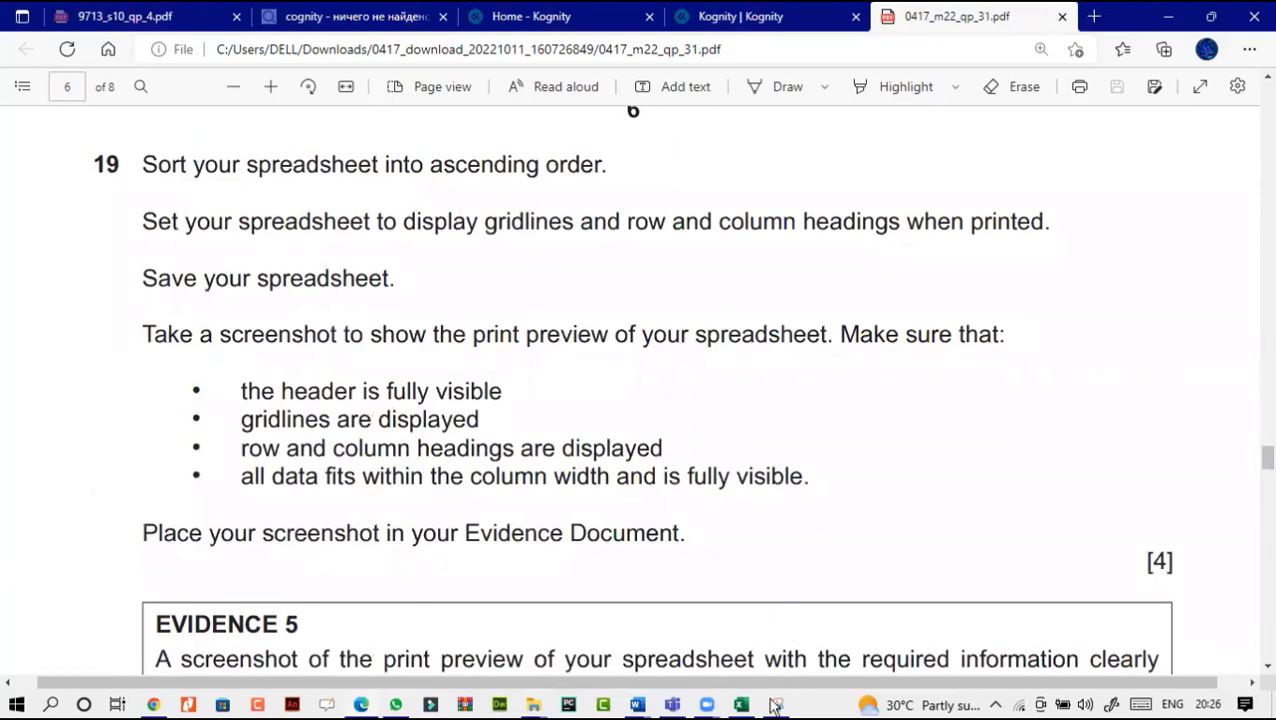
Step: Switch to the m22lake workbook in Excel, leave its print preview and save the spreadsheet
mouse_move(742, 705)
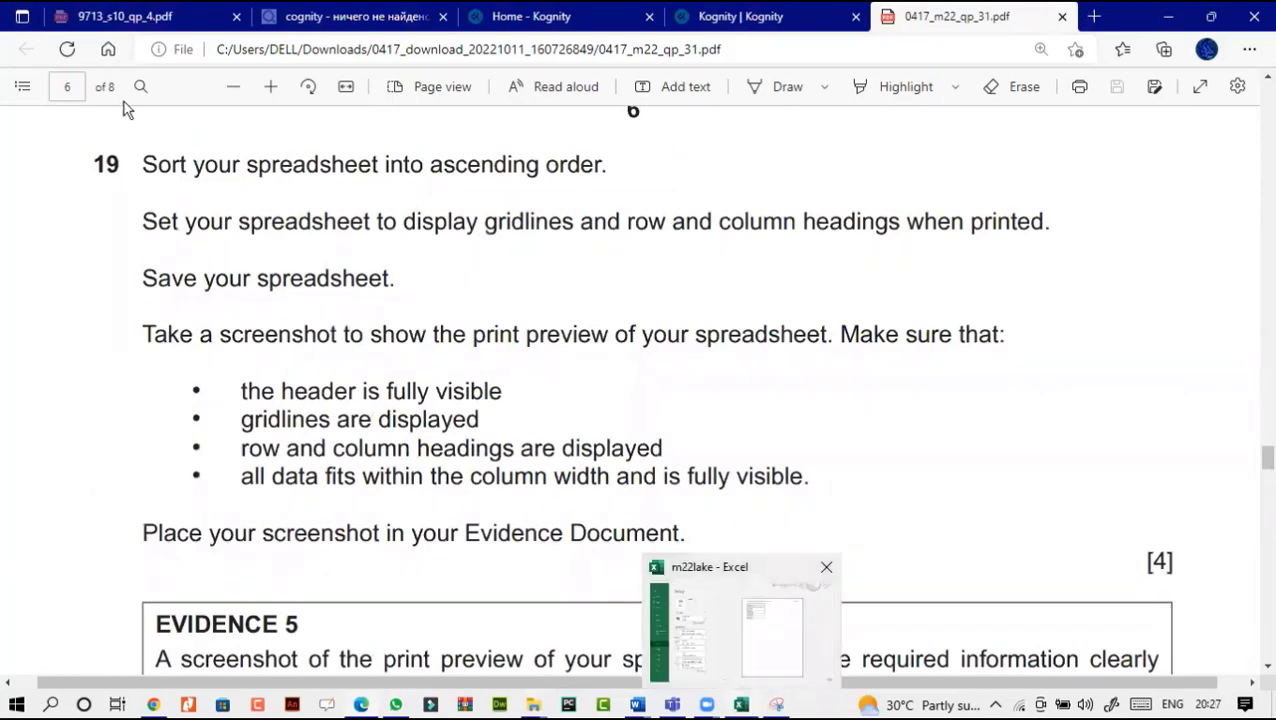
click(730, 653)
click(27, 22)
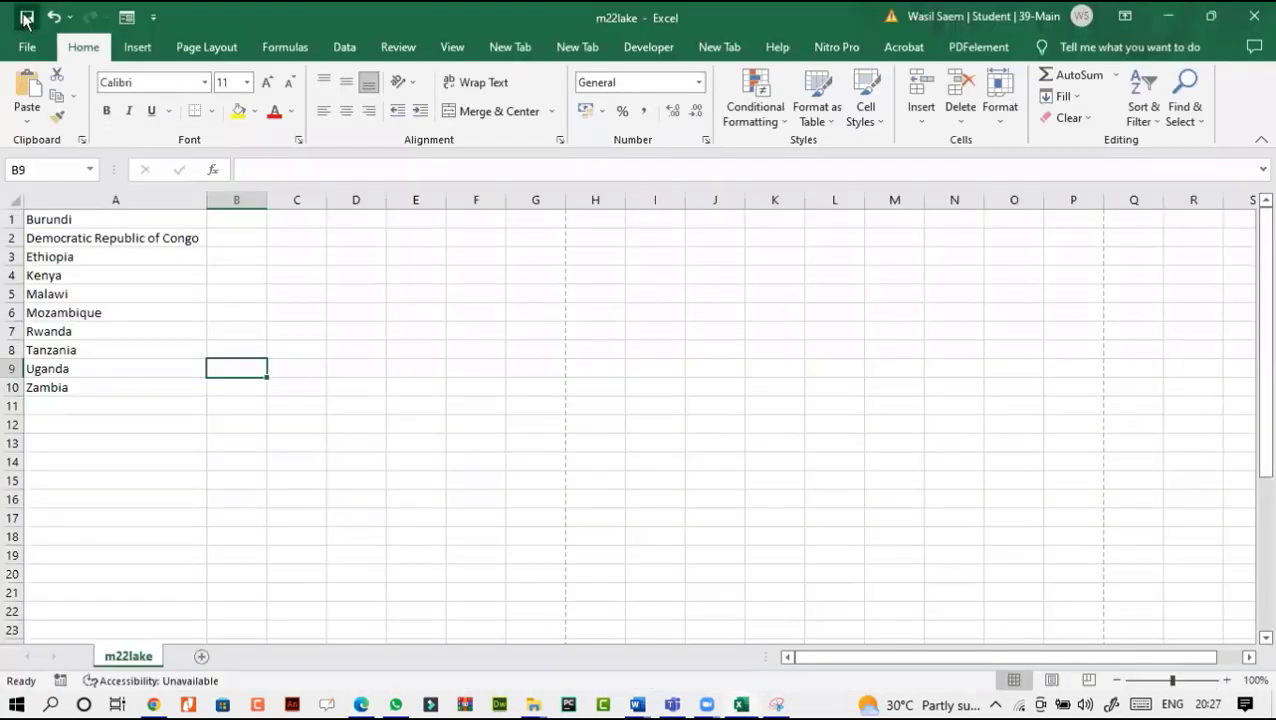
Step: Switch to the source files folder in File Explorer and open m22grid in Excel
click(534, 703)
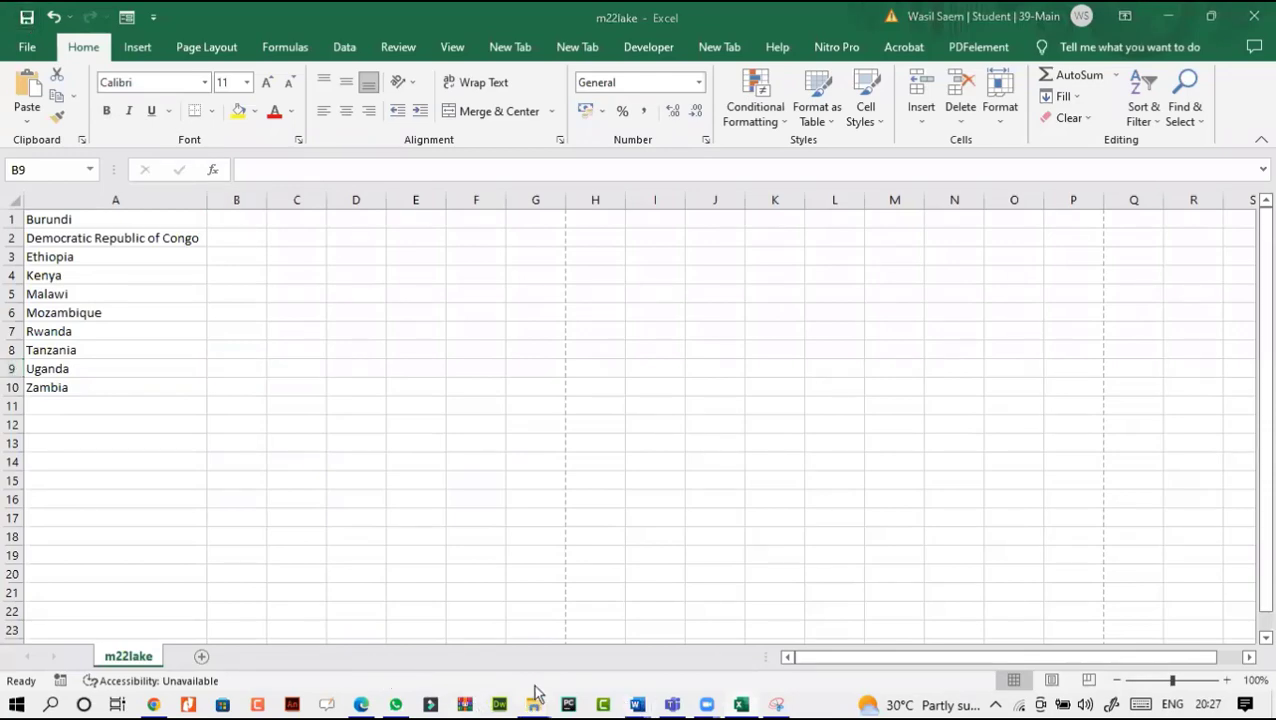
click(611, 638)
click(652, 272)
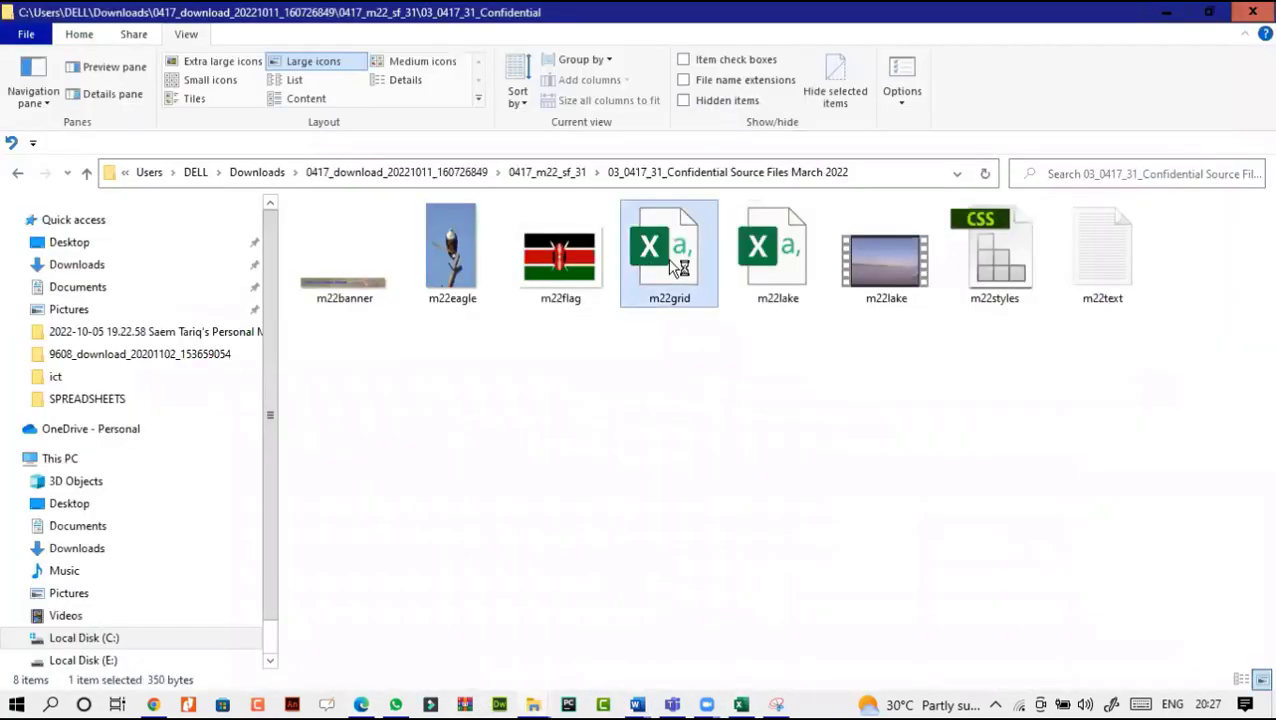
key(alt+Tab)
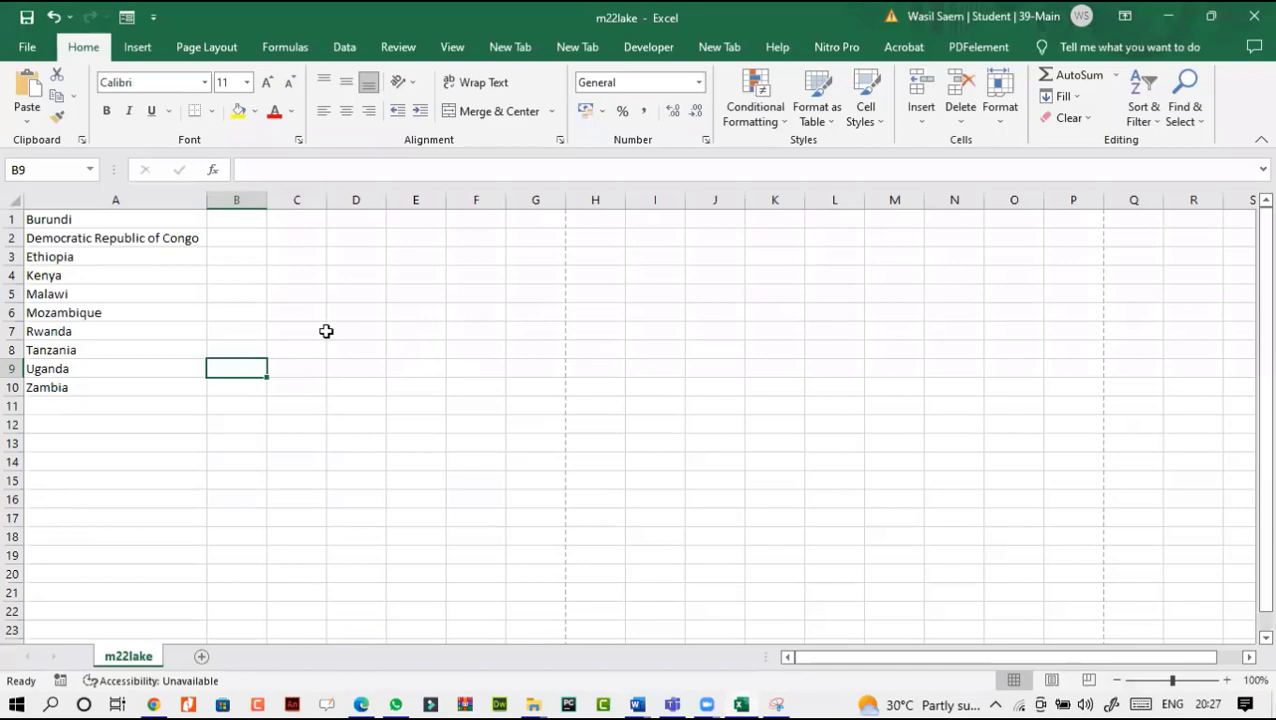
Step: Auto-fit all column widths in m22grid and examine the country names and their lake codes
click(9, 198)
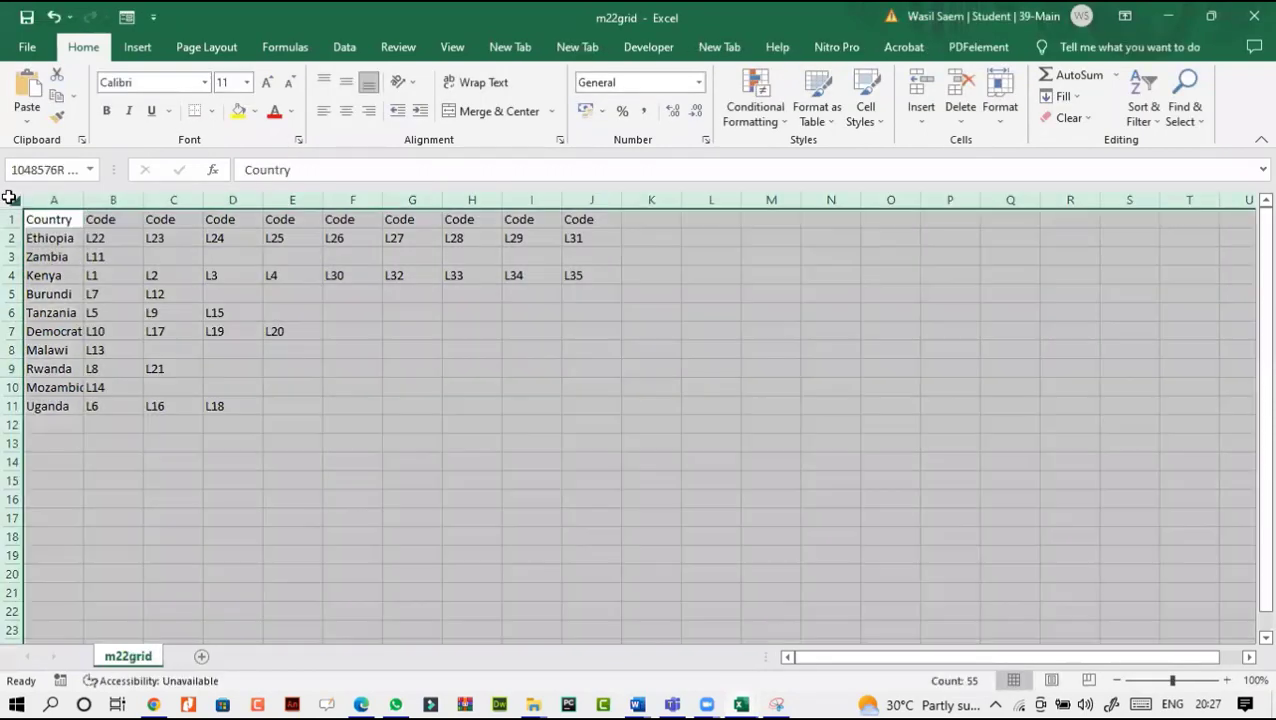
double_click(84, 199)
click(412, 400)
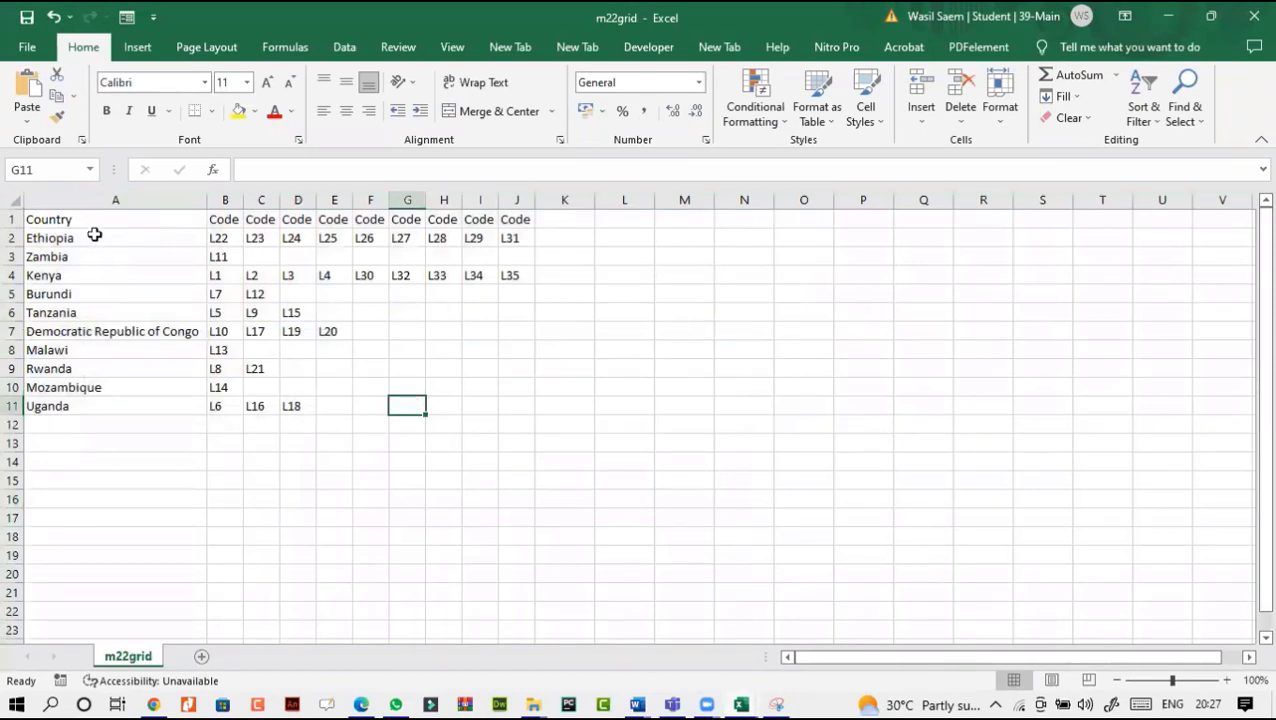
drag(94, 235, 130, 384)
click(250, 235)
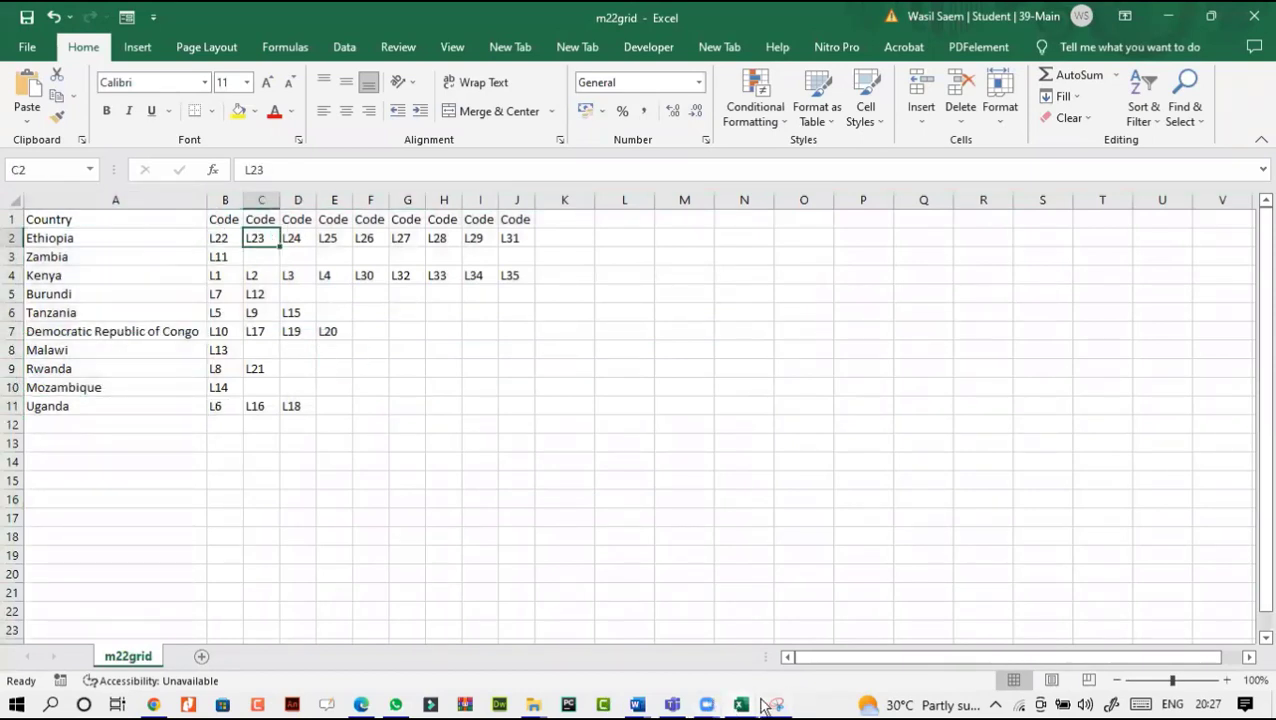
Step: Switch to the exam paper and read task 20's no-editing instruction and the Lake finder by country layout
click(361, 704)
scroll(455, 422, down, 10)
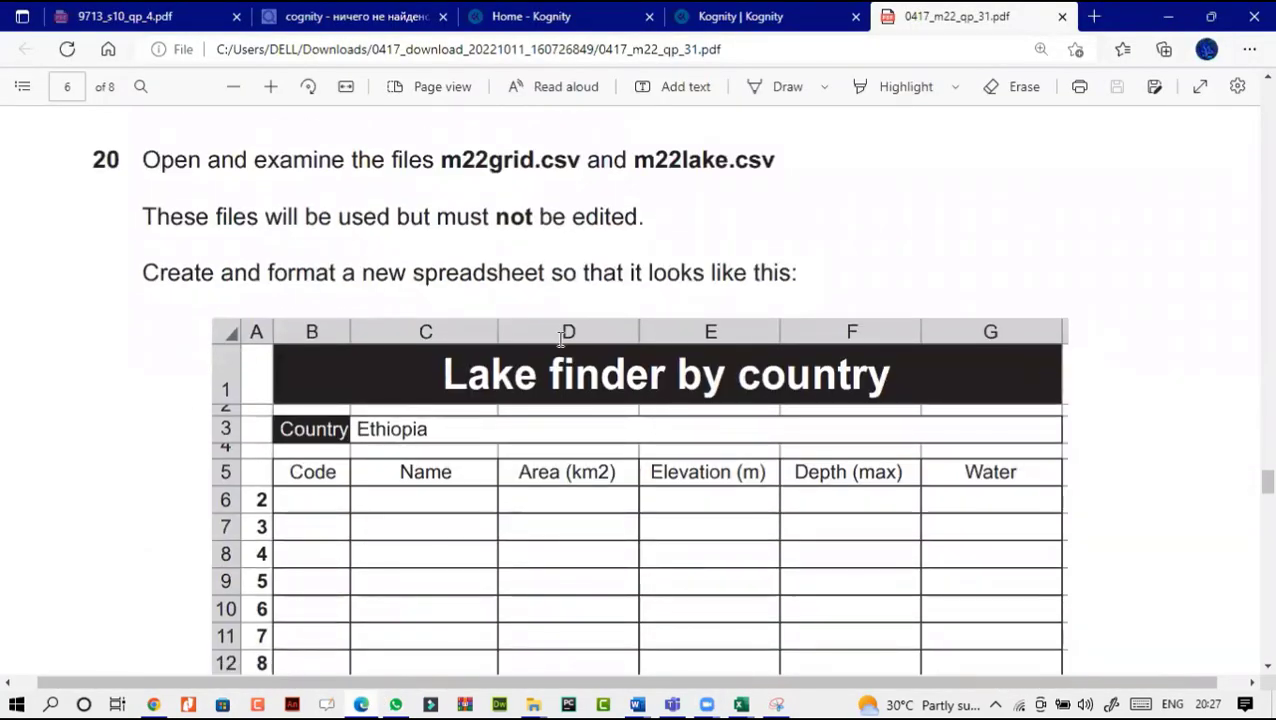
drag(622, 220, 470, 226)
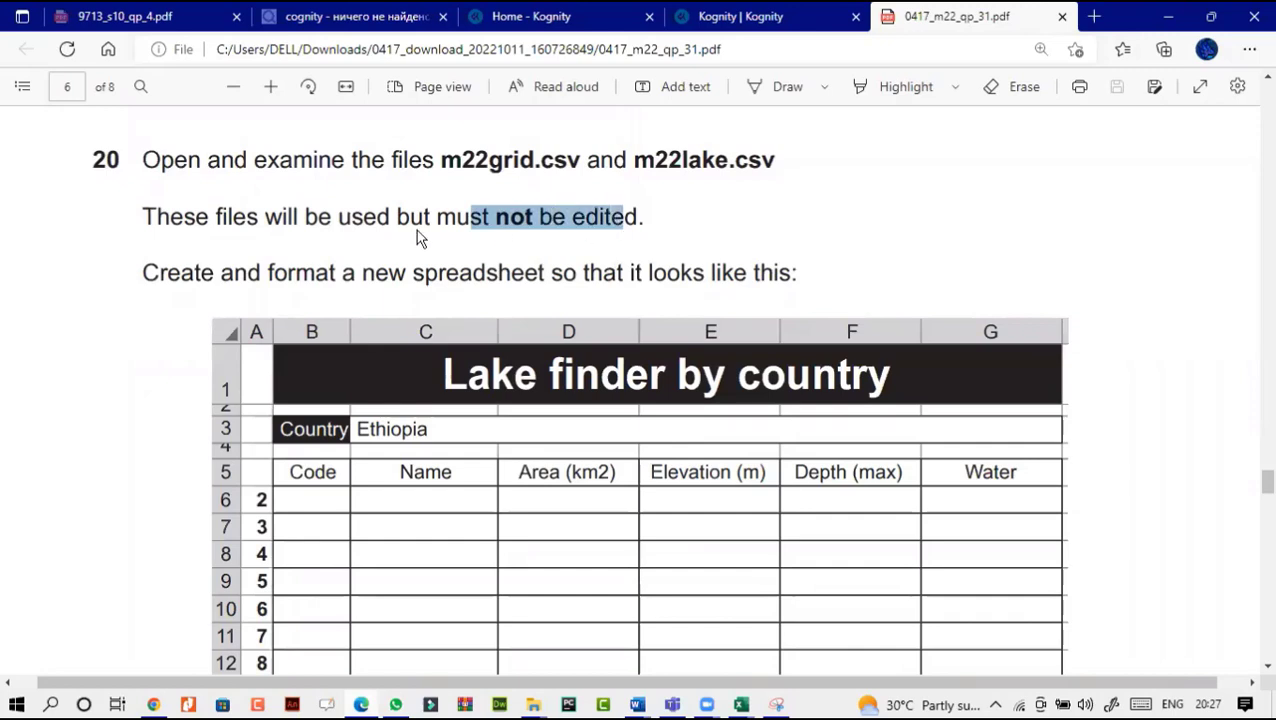
click(272, 276)
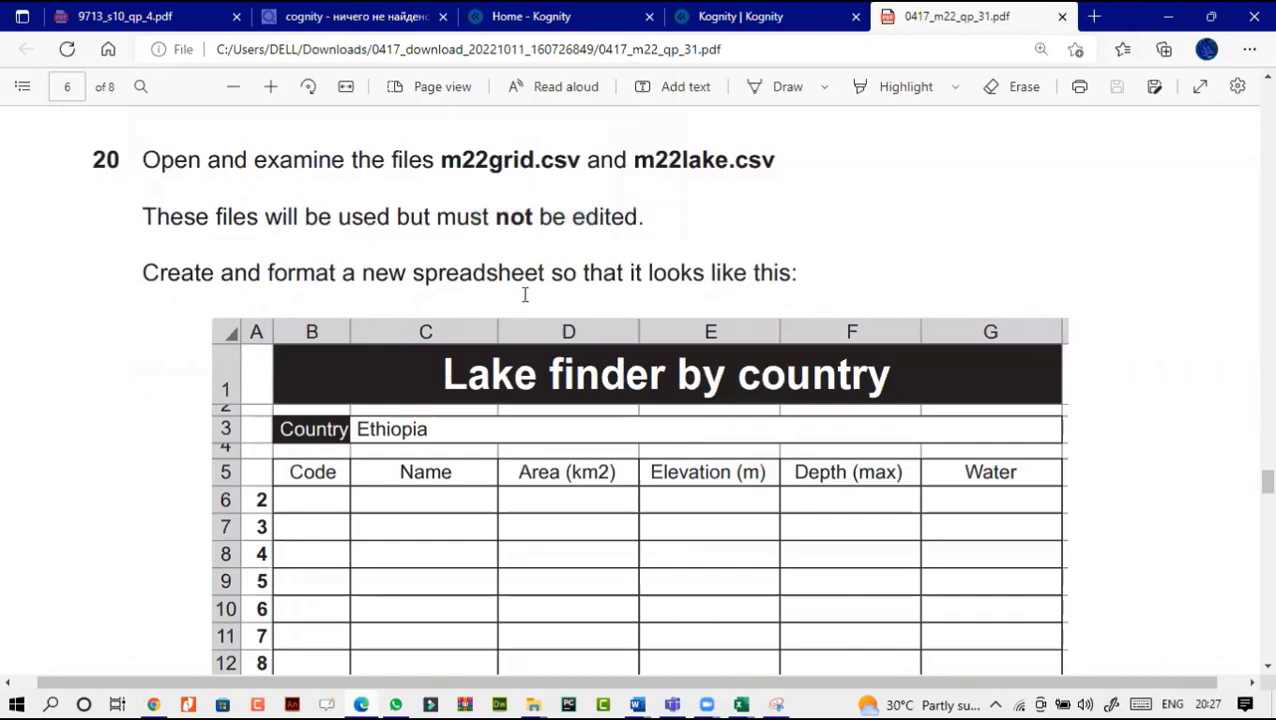
scroll(600, 318, down, 1)
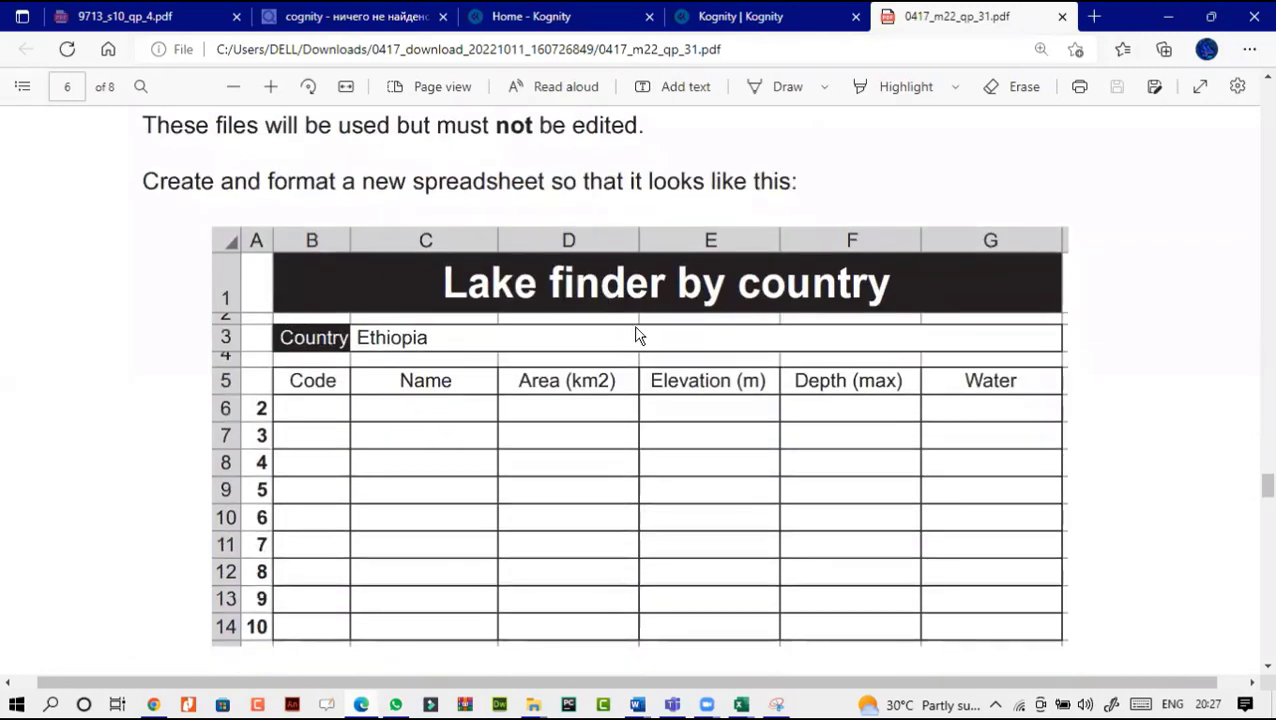
Step: Switch between m22grid in Excel and the exam paper to compare the country codes with the Lake finder by country layout
mouse_move(771, 702)
click(745, 704)
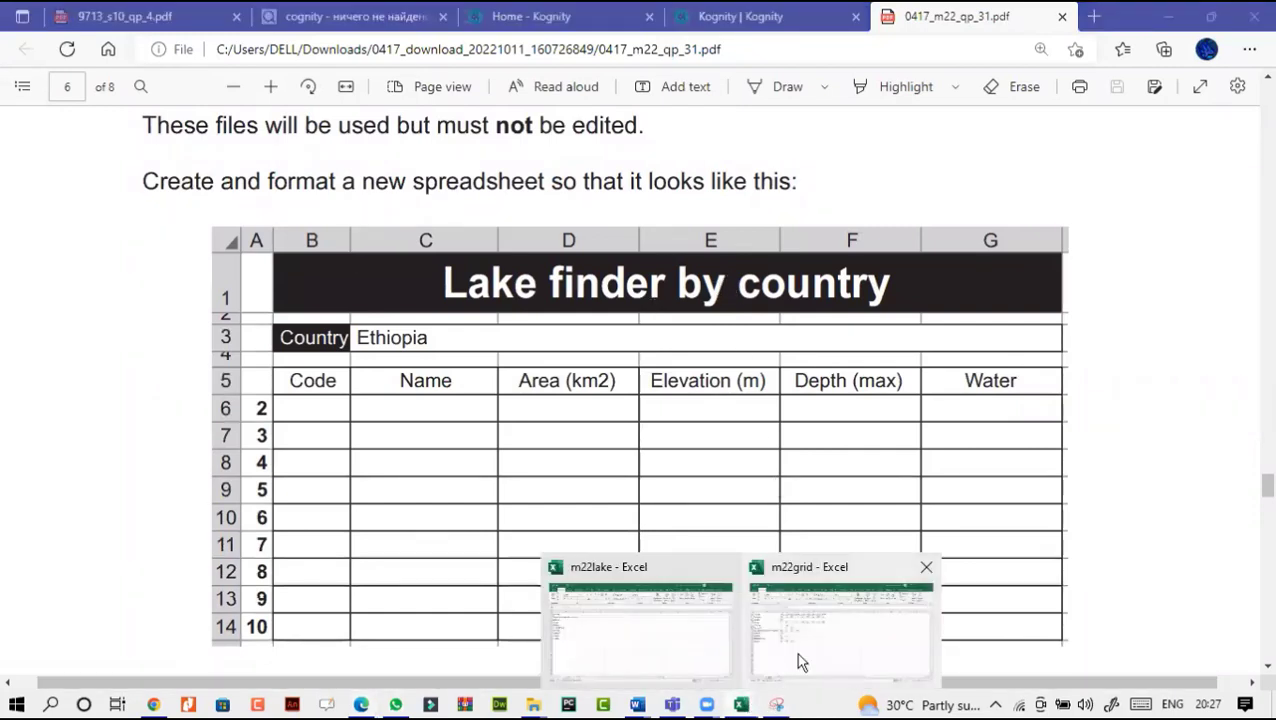
click(798, 660)
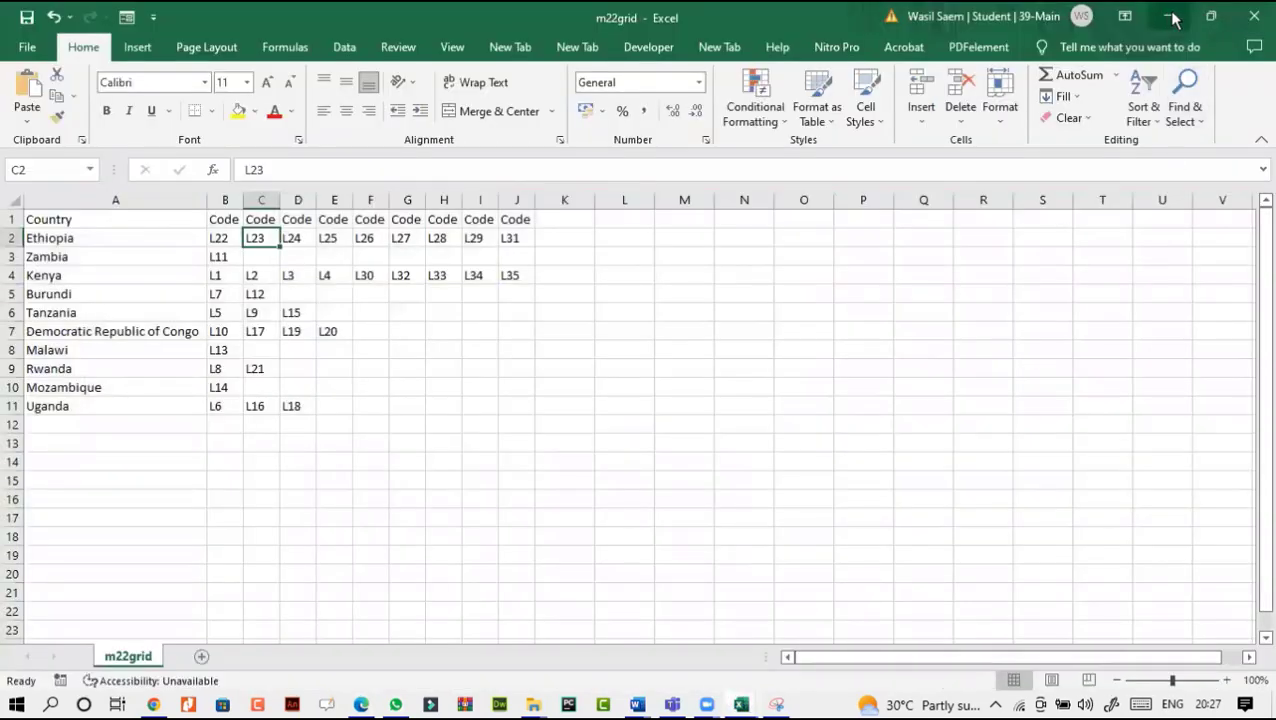
click(362, 704)
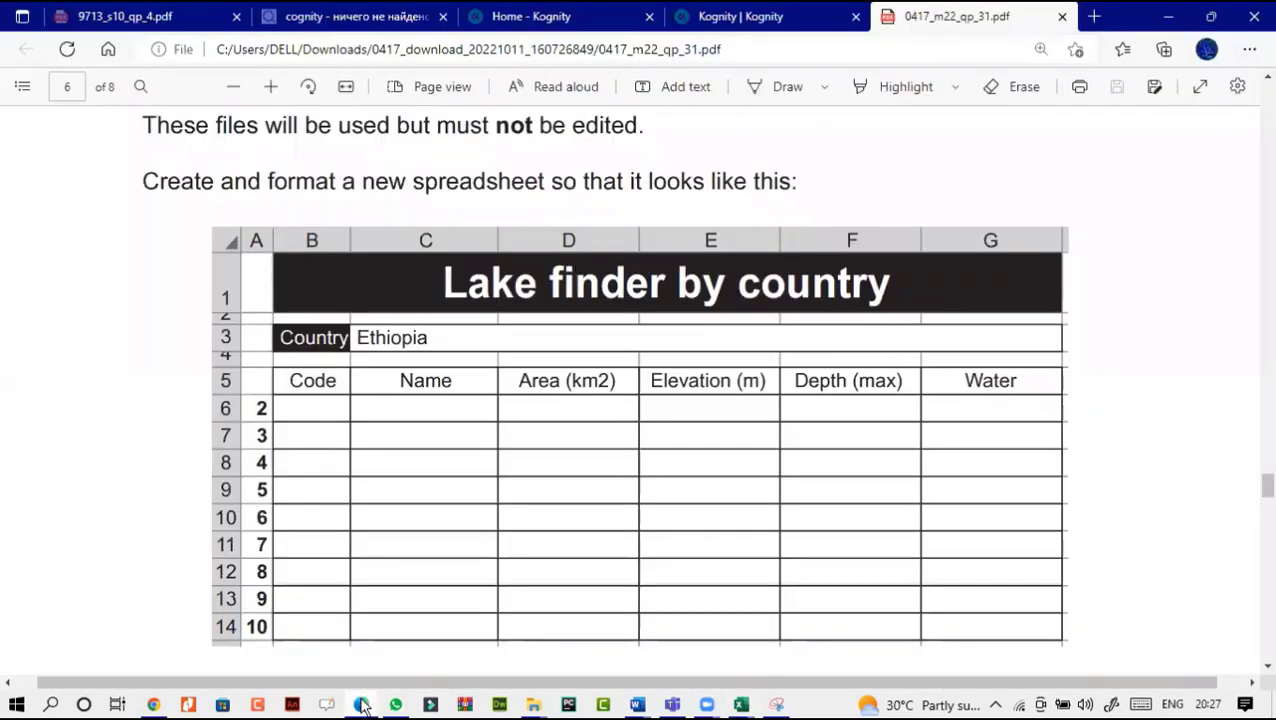
click(362, 704)
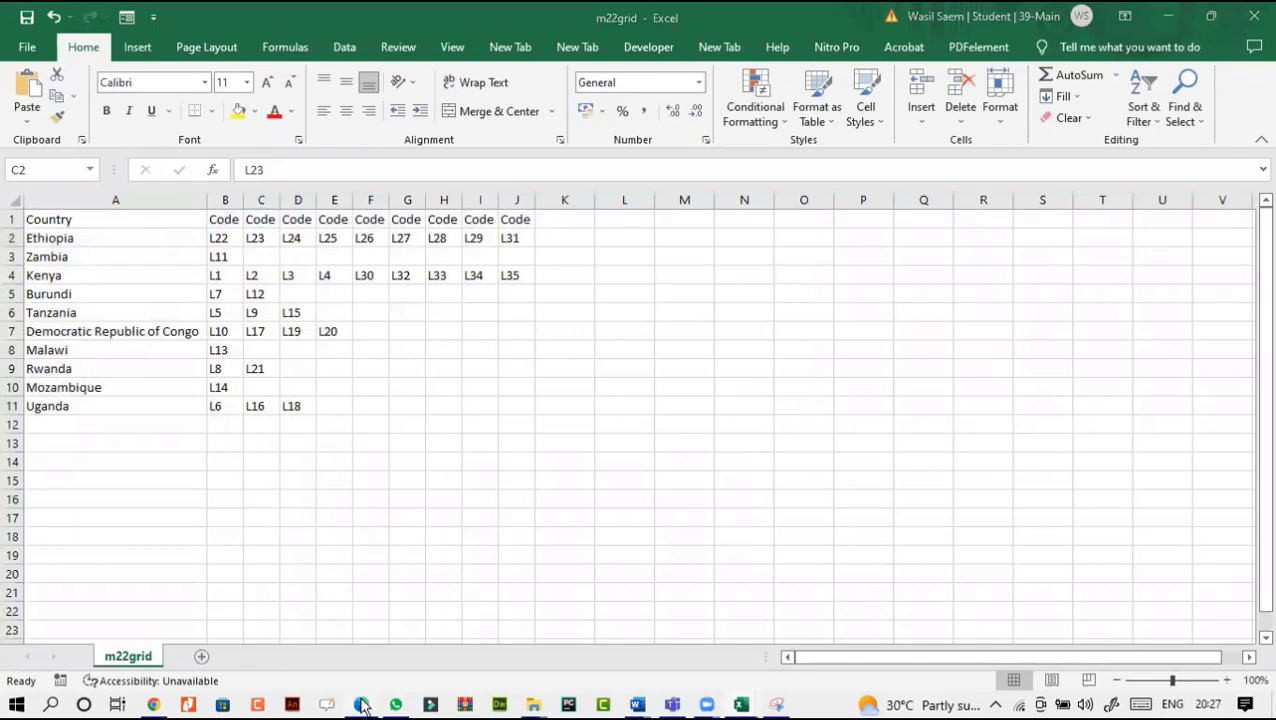
click(362, 704)
click(362, 704)
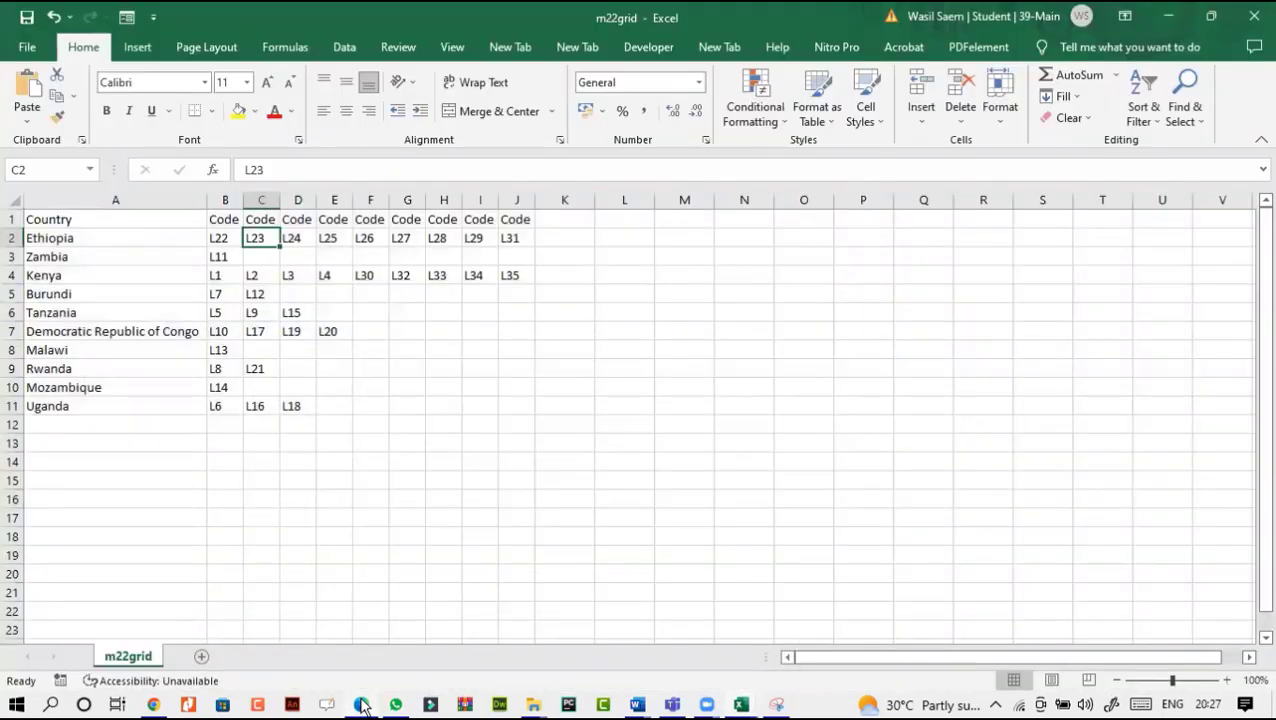
Step: Check the Lake finder layout in the exam paper and add a new worksheet to the m22grid workbook
click(362, 704)
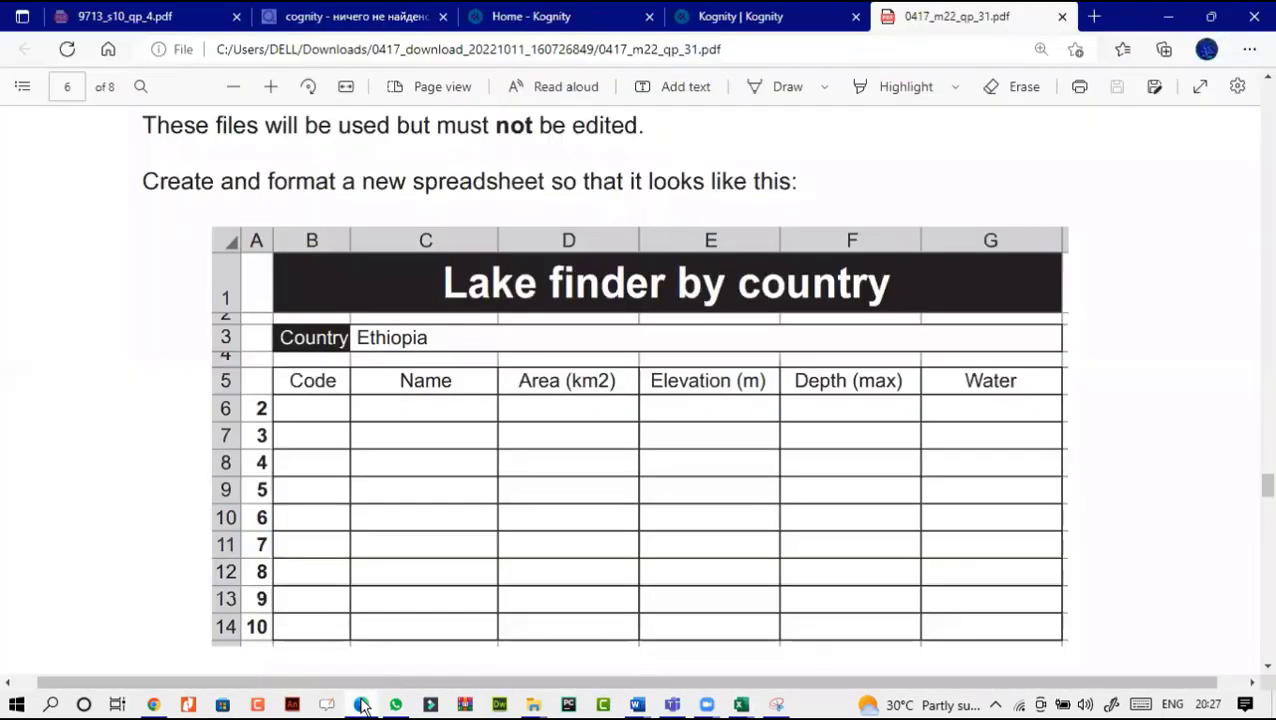
click(362, 704)
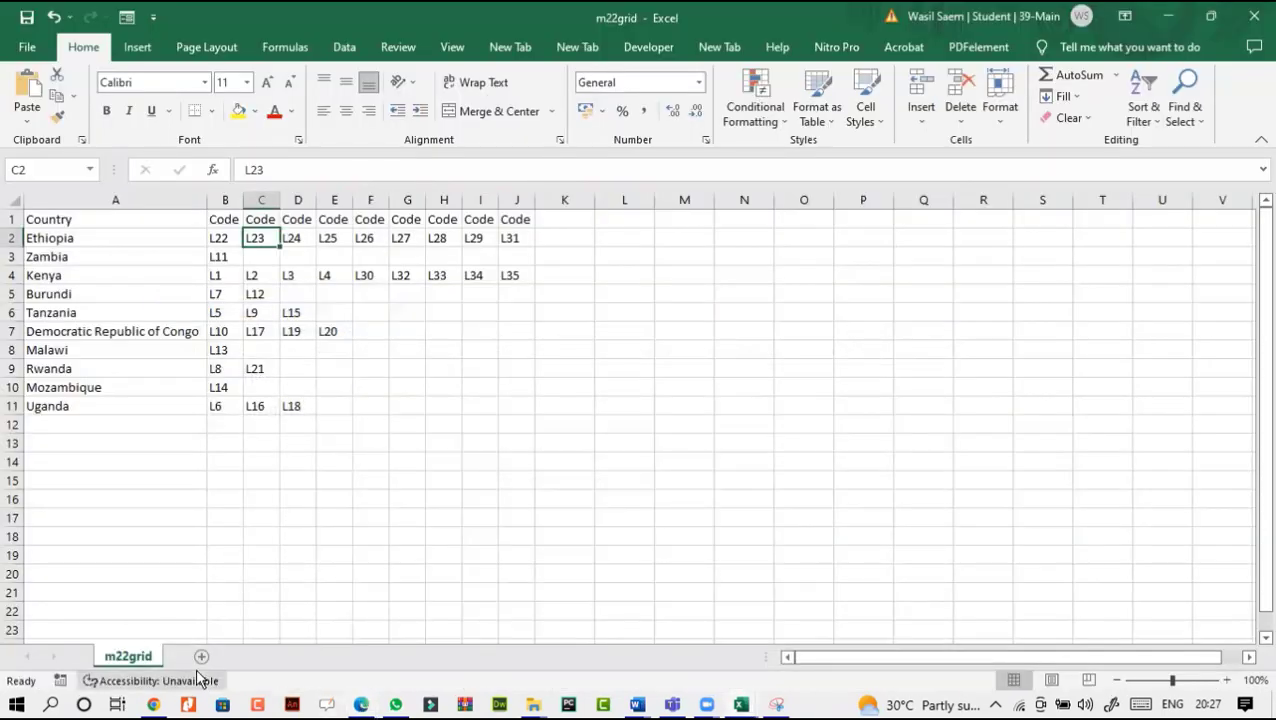
click(204, 658)
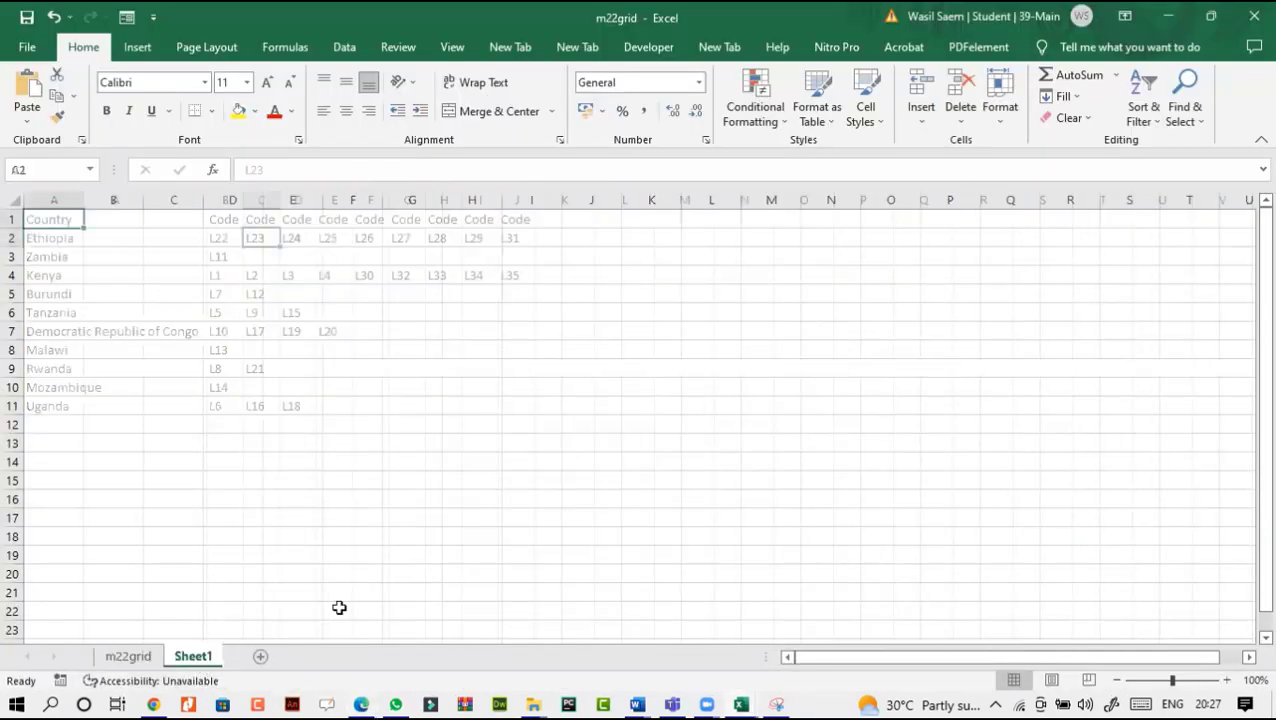
Step: Copy the title "Lake finder by country" from the exam paper's layout and return to the new sheet in Excel
click(362, 705)
drag(450, 287, 862, 289)
click(906, 289)
drag(628, 283, 891, 287)
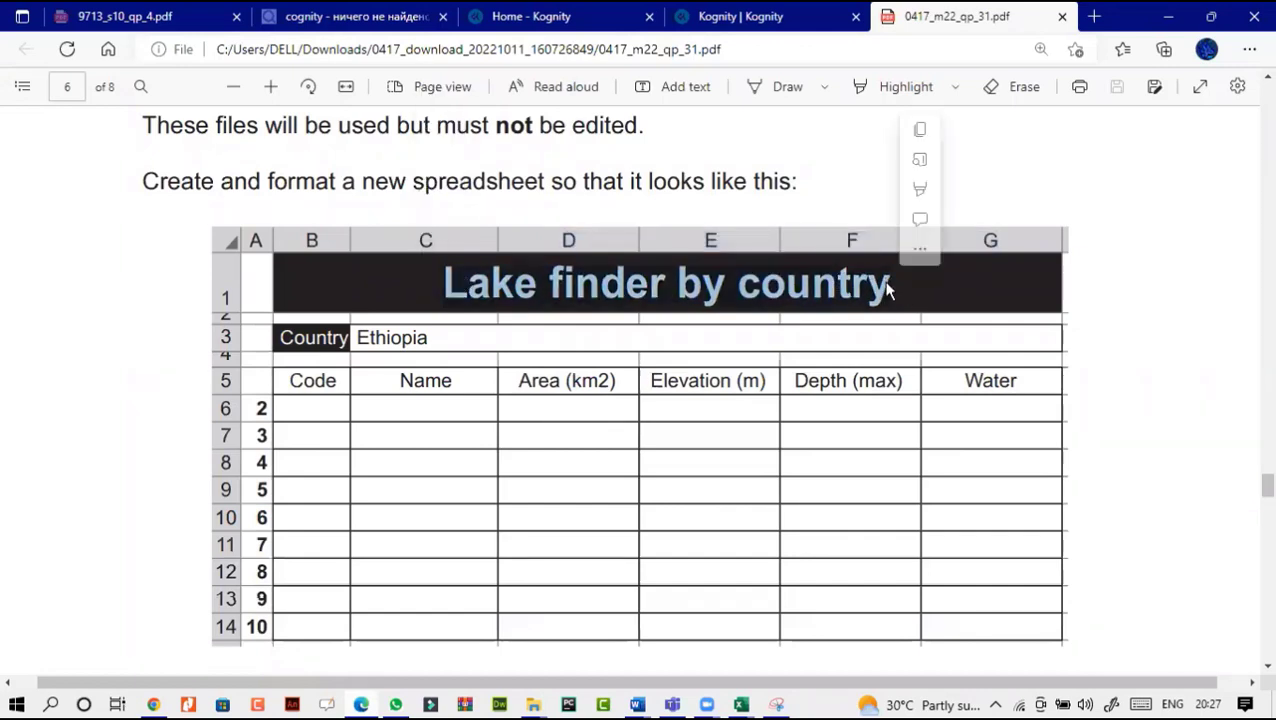
click(920, 133)
click(738, 705)
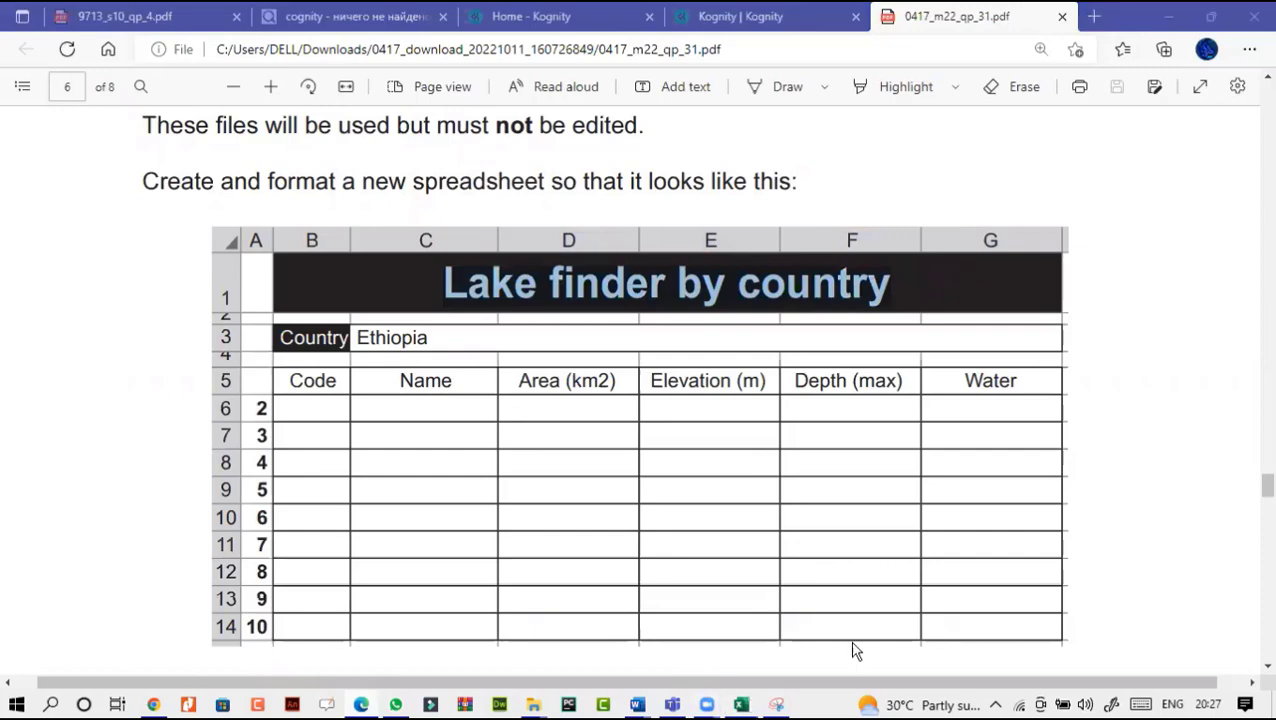
click(854, 650)
click(360, 705)
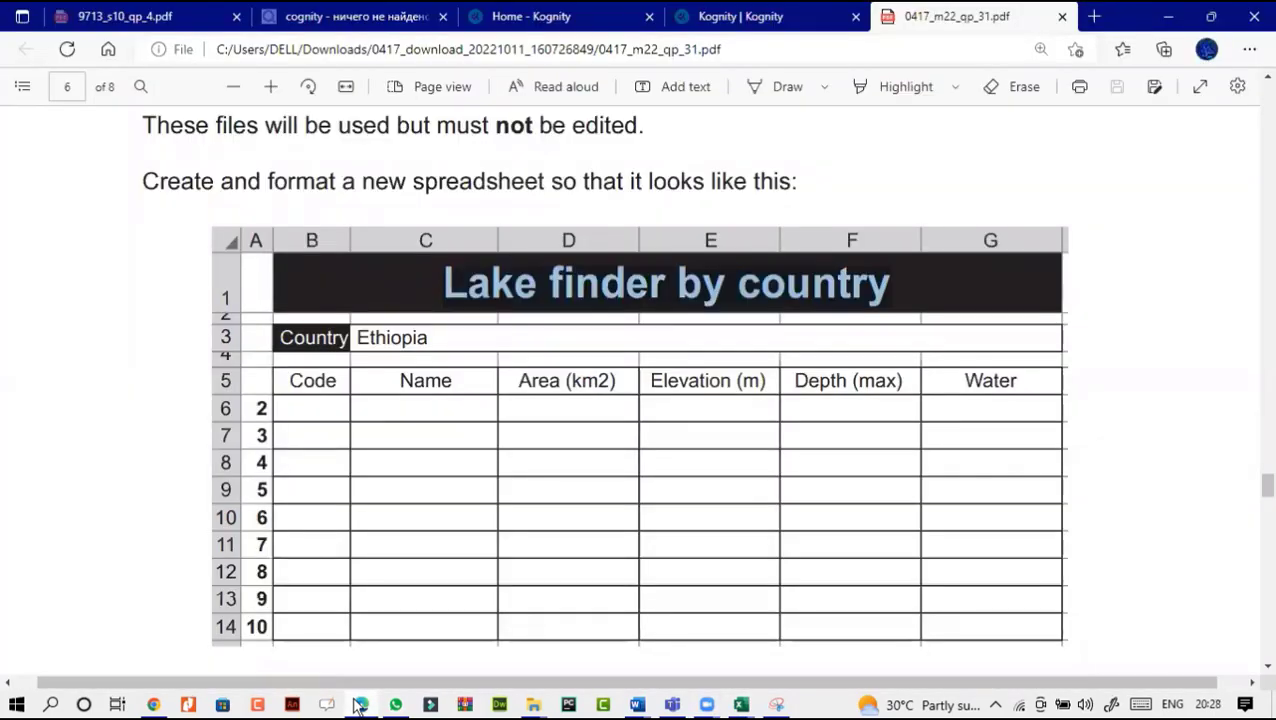
click(360, 705)
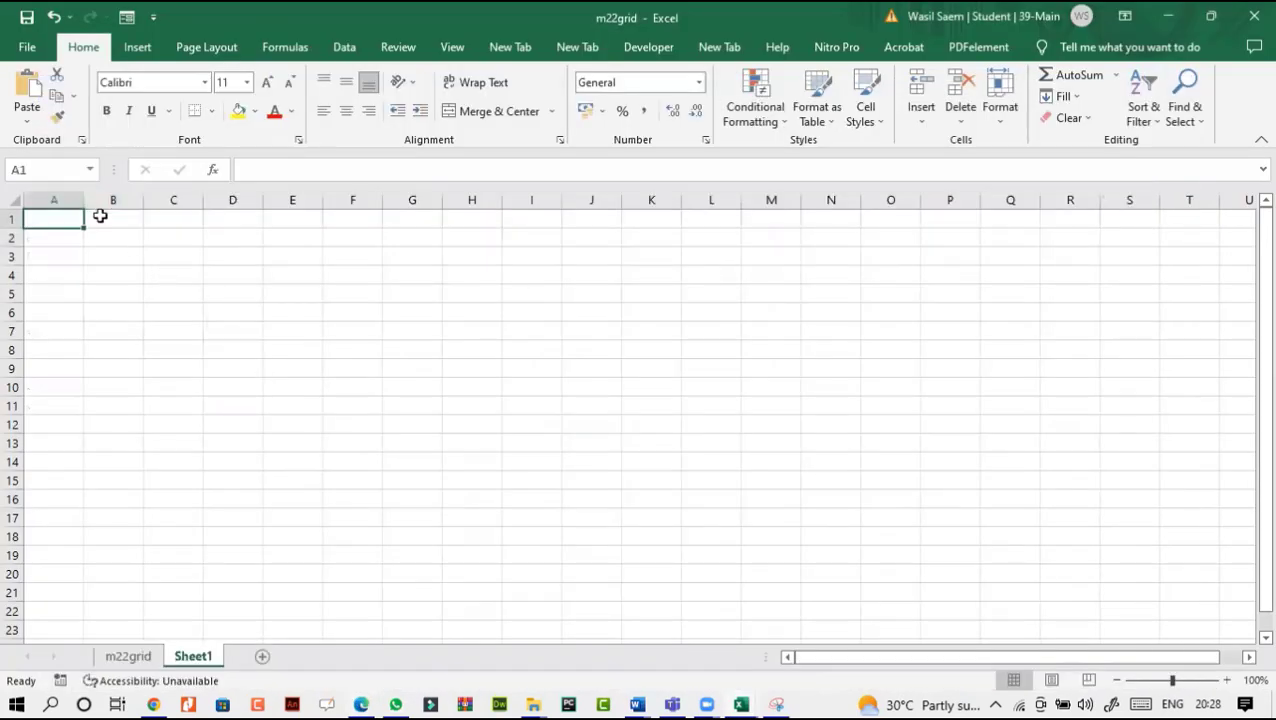
Step: Merge and center cells B1:G1 and enter the title "Lake finder by country"
drag(100, 218, 415, 219)
click(492, 111)
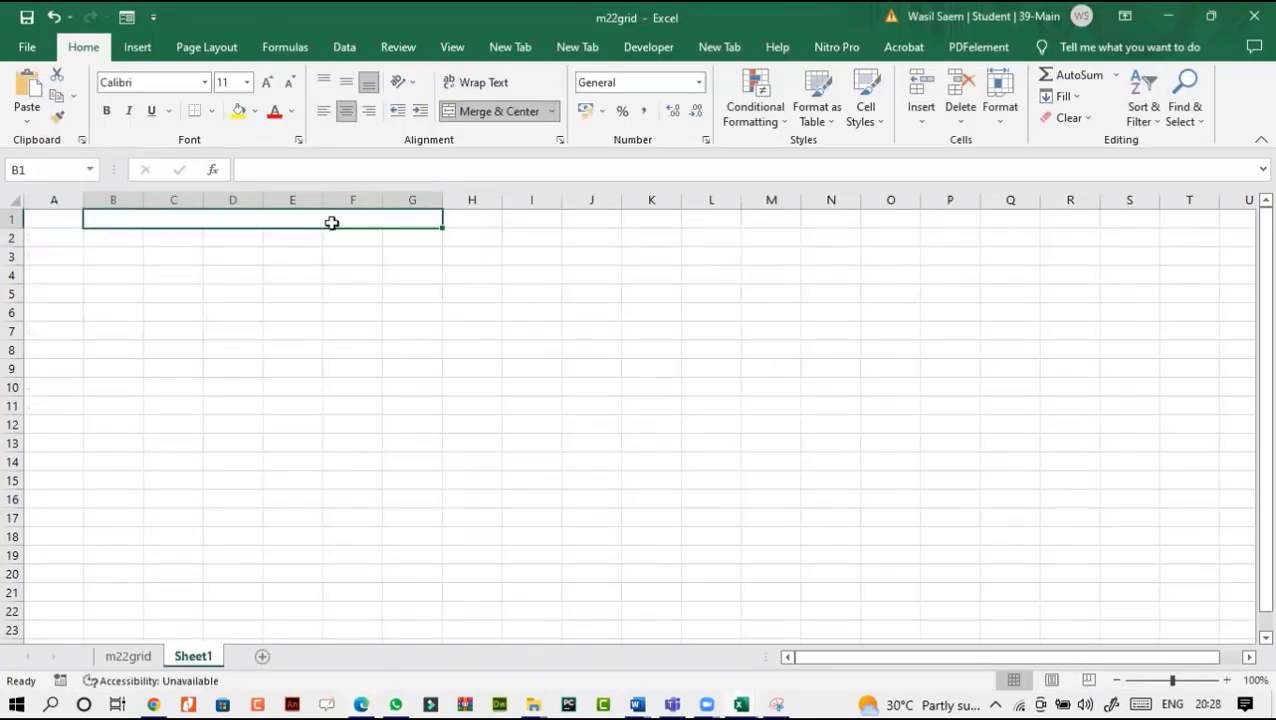
double_click(333, 219)
text(Lake finder by country)
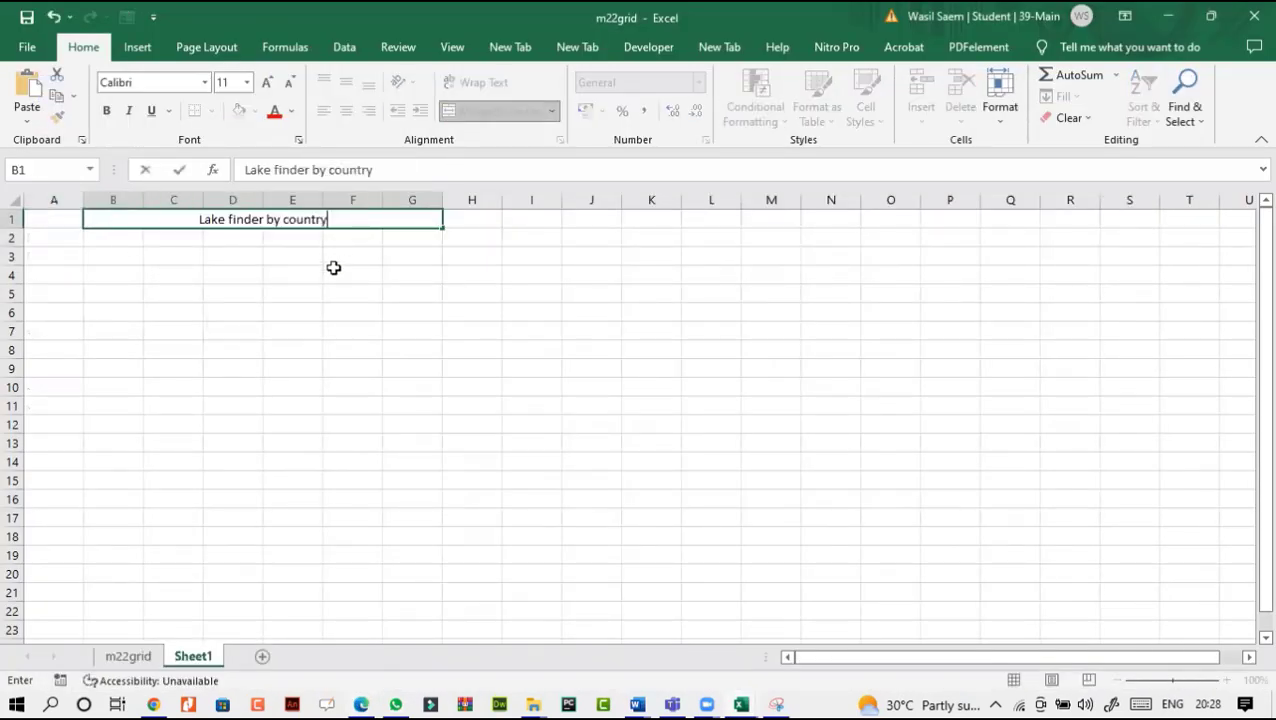
key(ctrl+Return)
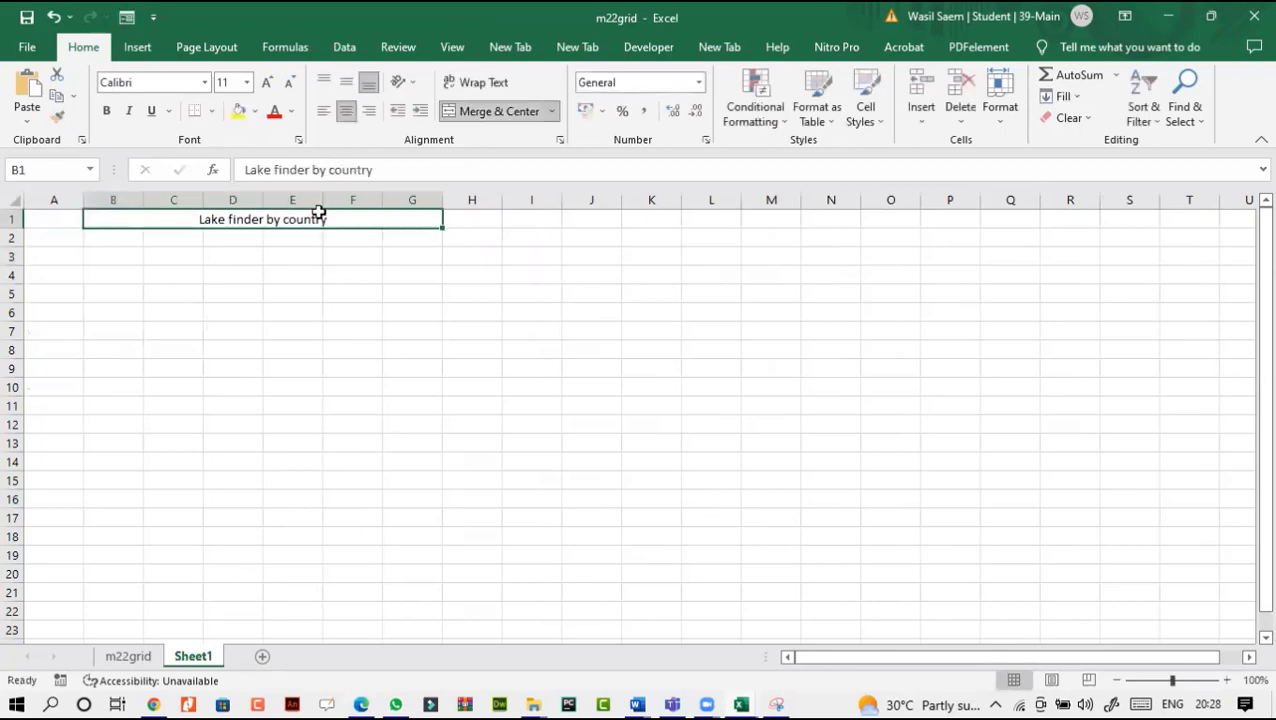
Step: Format the title in row 1 with a black fill and white bold text at font size 22
click(256, 113)
click(254, 156)
click(291, 111)
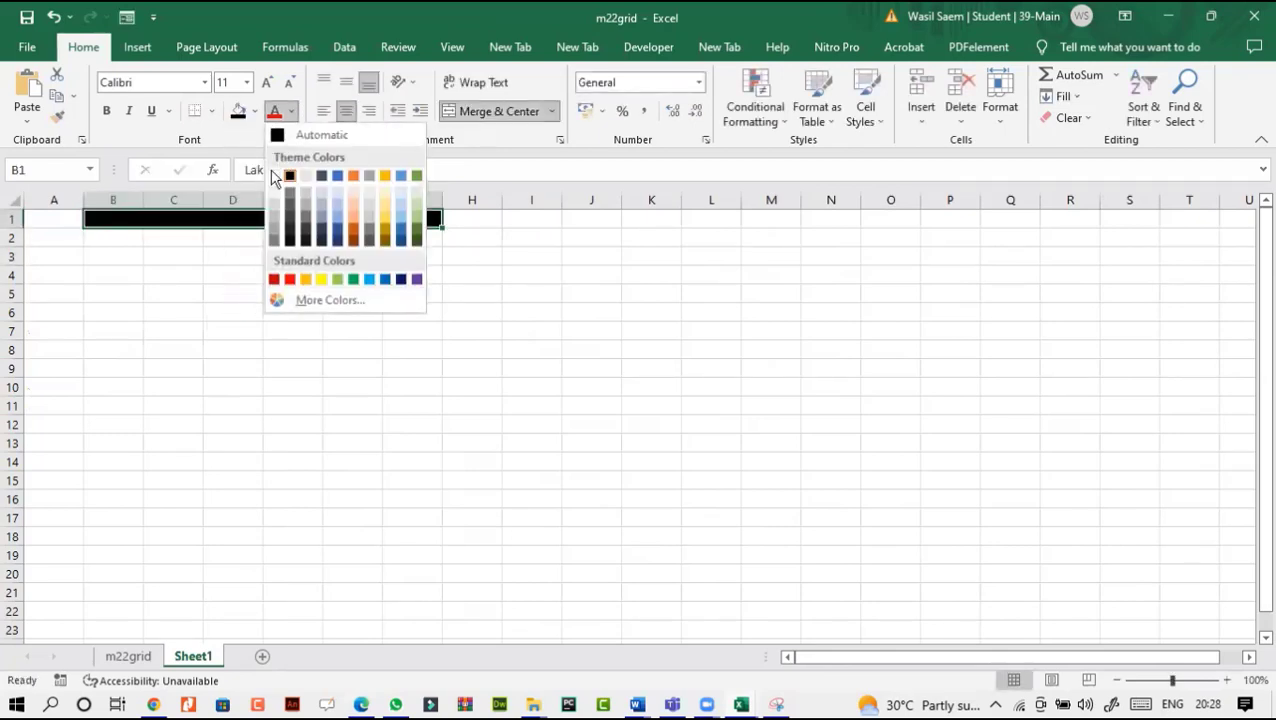
click(274, 177)
click(106, 111)
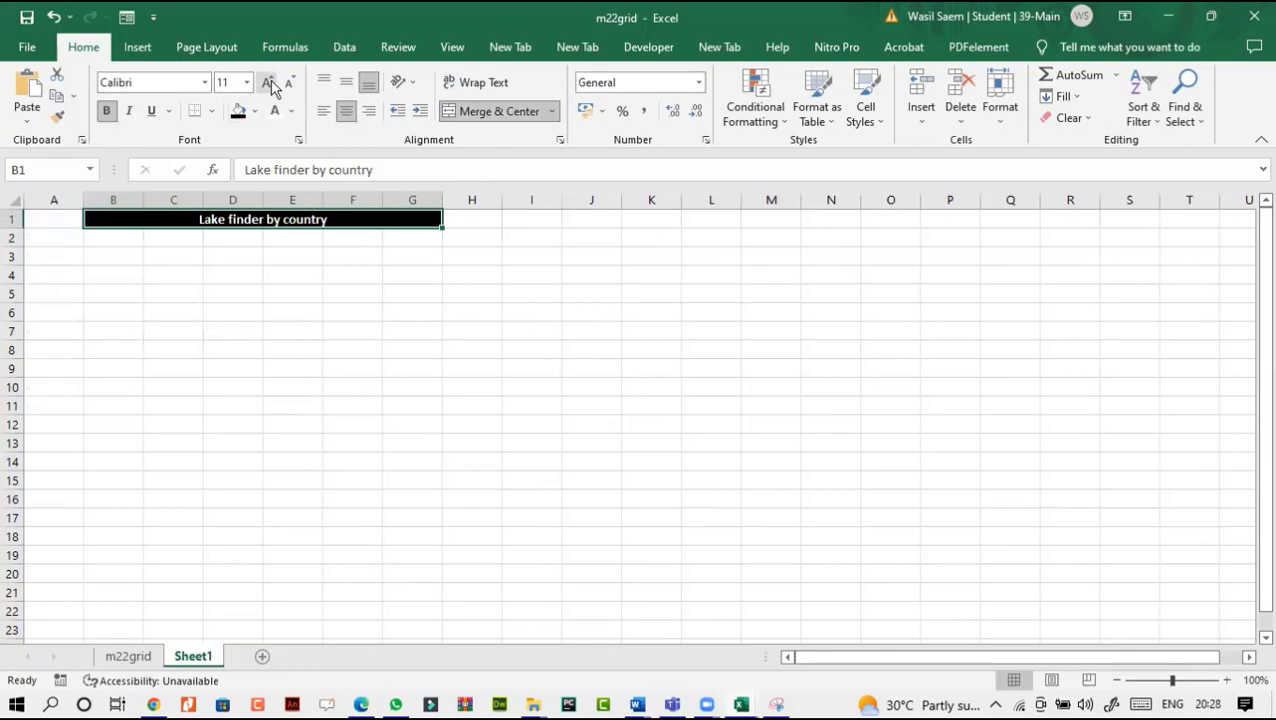
click(268, 82)
click(268, 82)
click(268, 82)
click(268, 82)
click(268, 82)
click(268, 82)
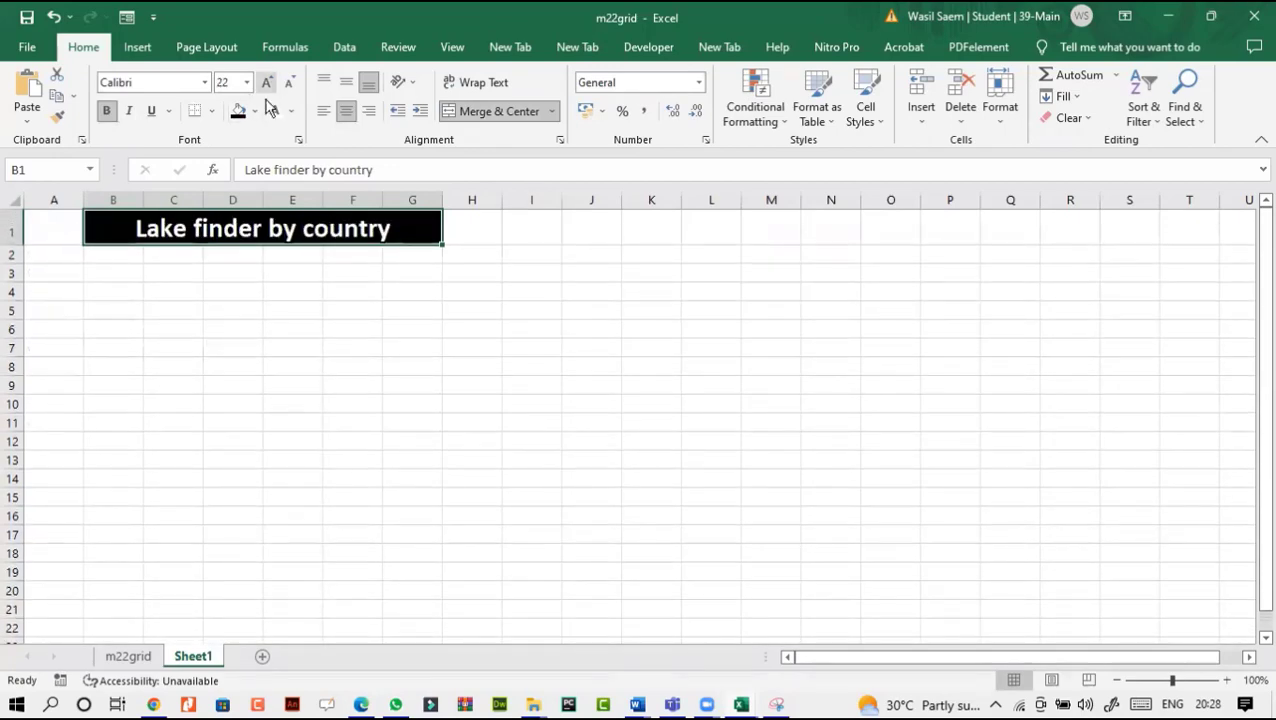
Step: Copy the word "Country" from the exam paper and paste it into cell B2 of the new sheet
click(361, 705)
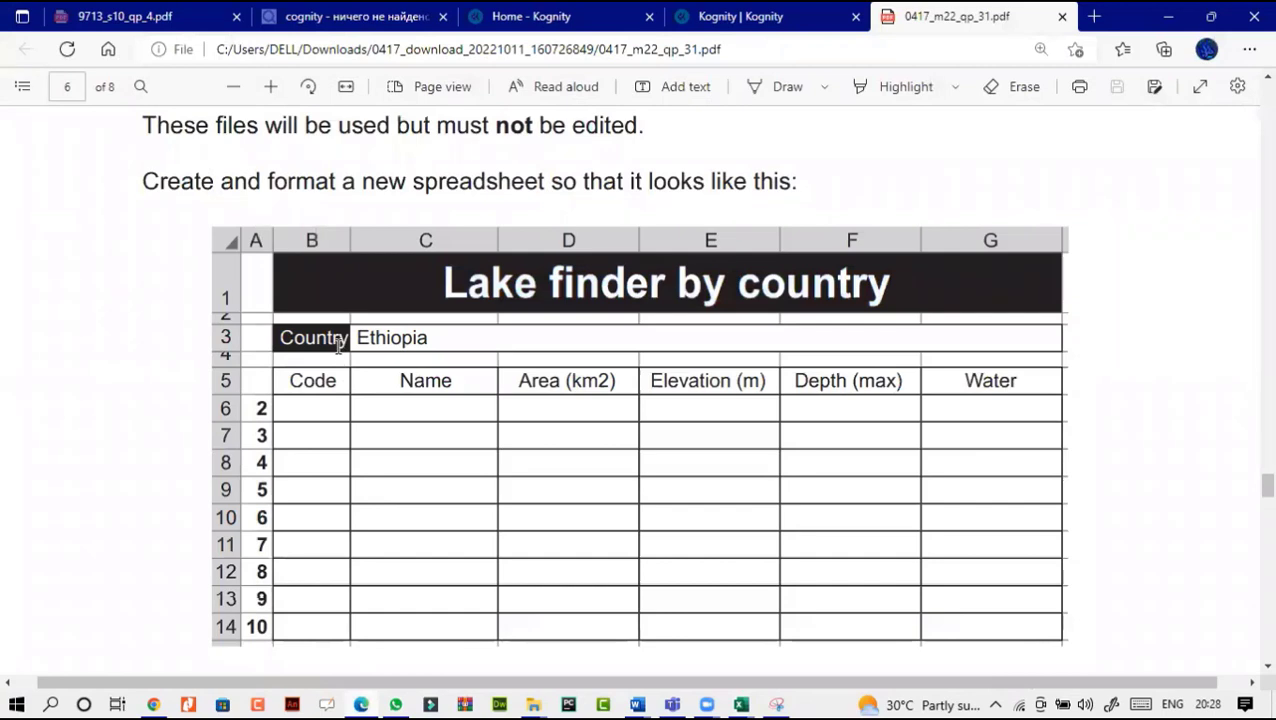
drag(283, 337, 358, 337)
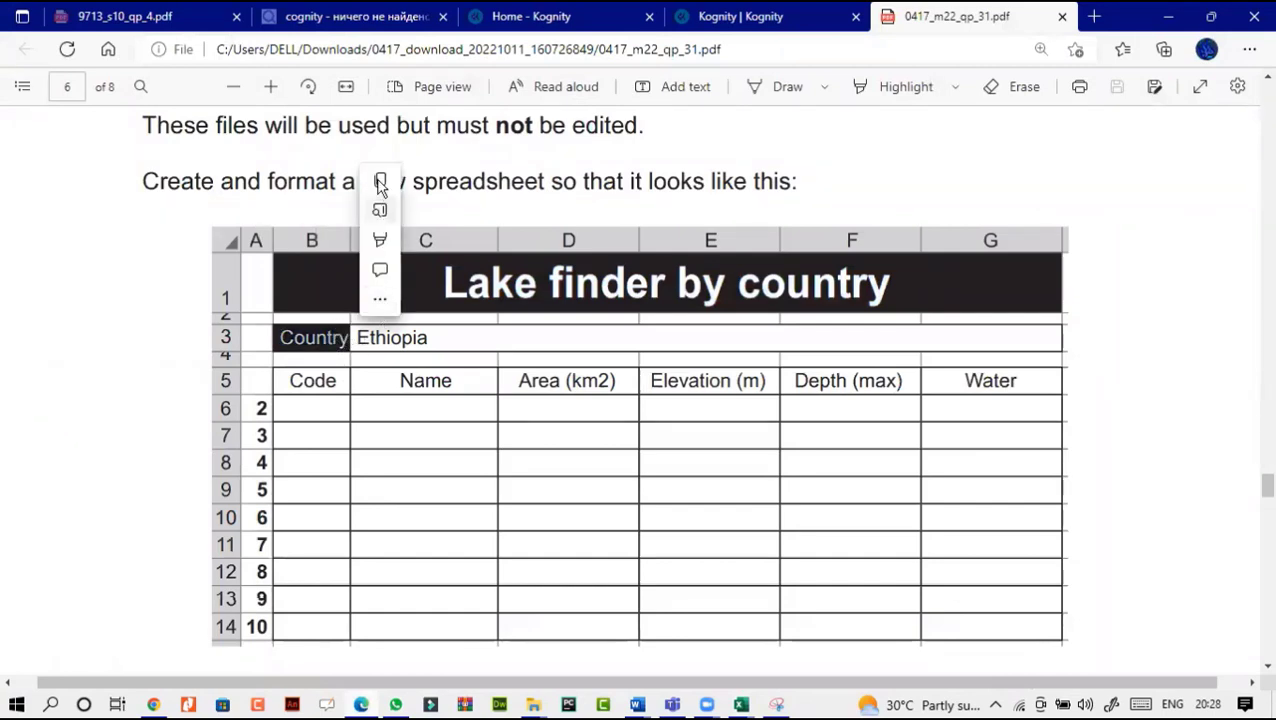
click(741, 705)
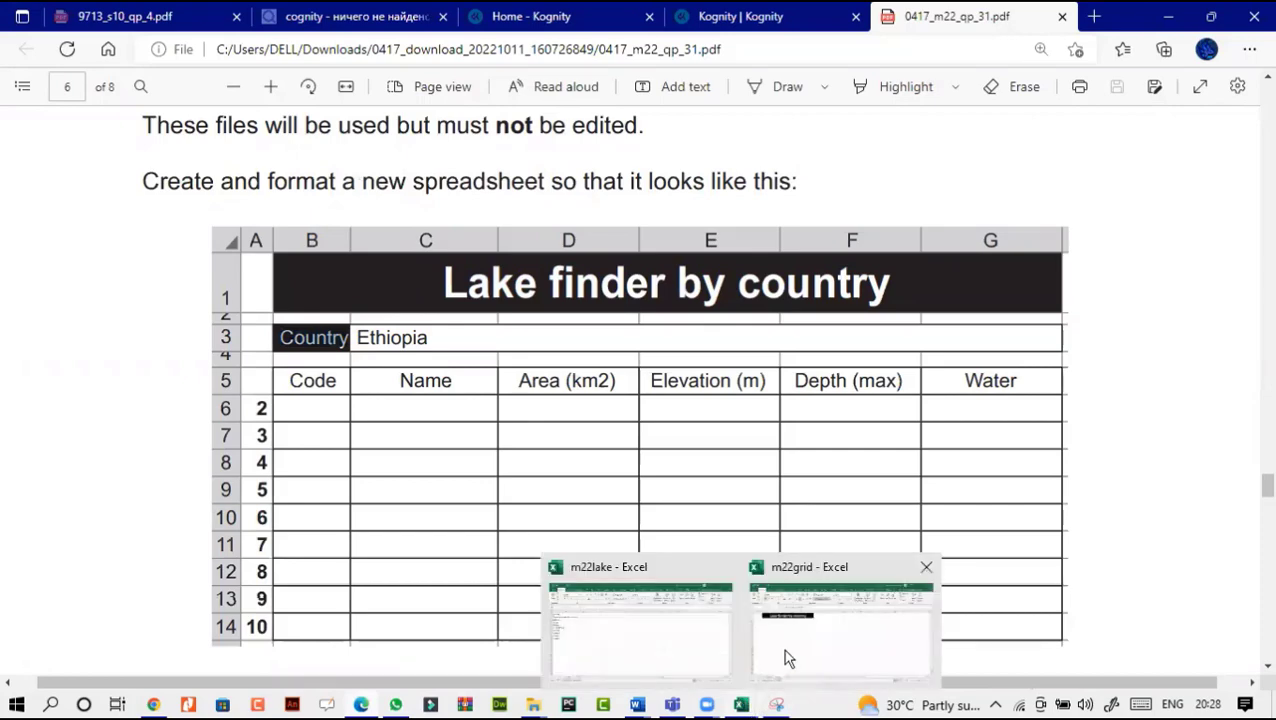
click(785, 650)
right_click(106, 258)
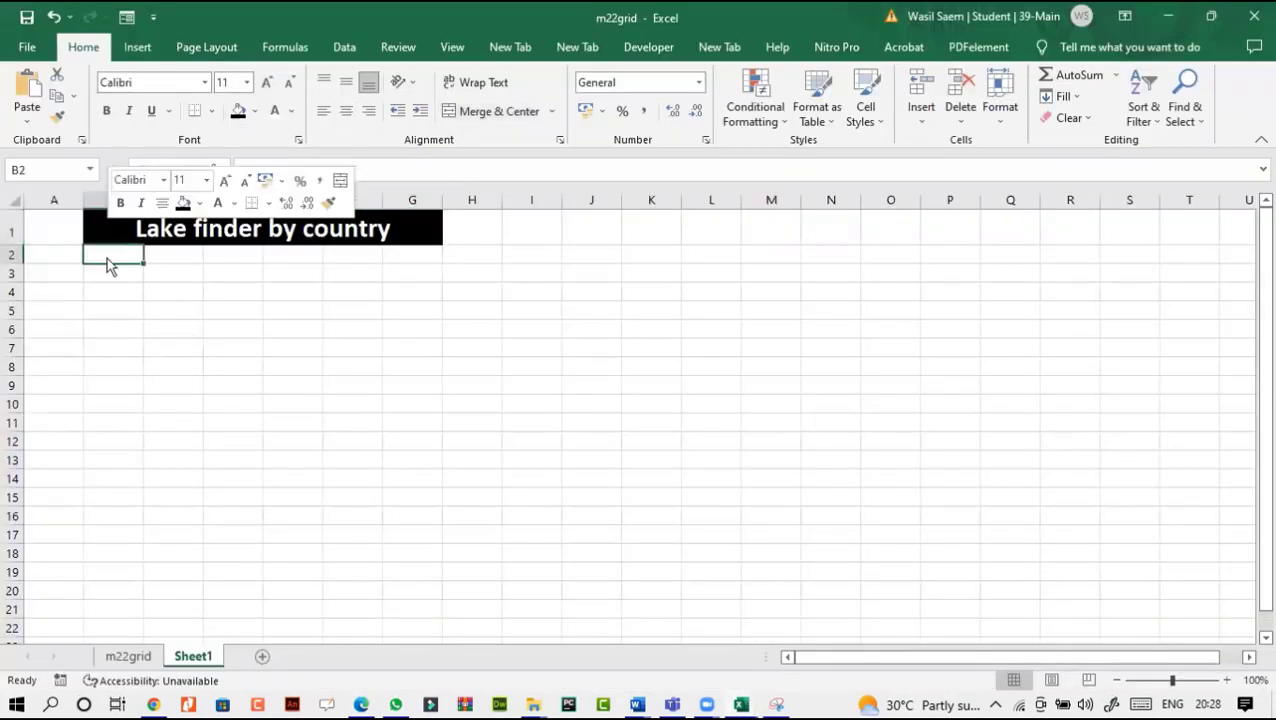
click(142, 344)
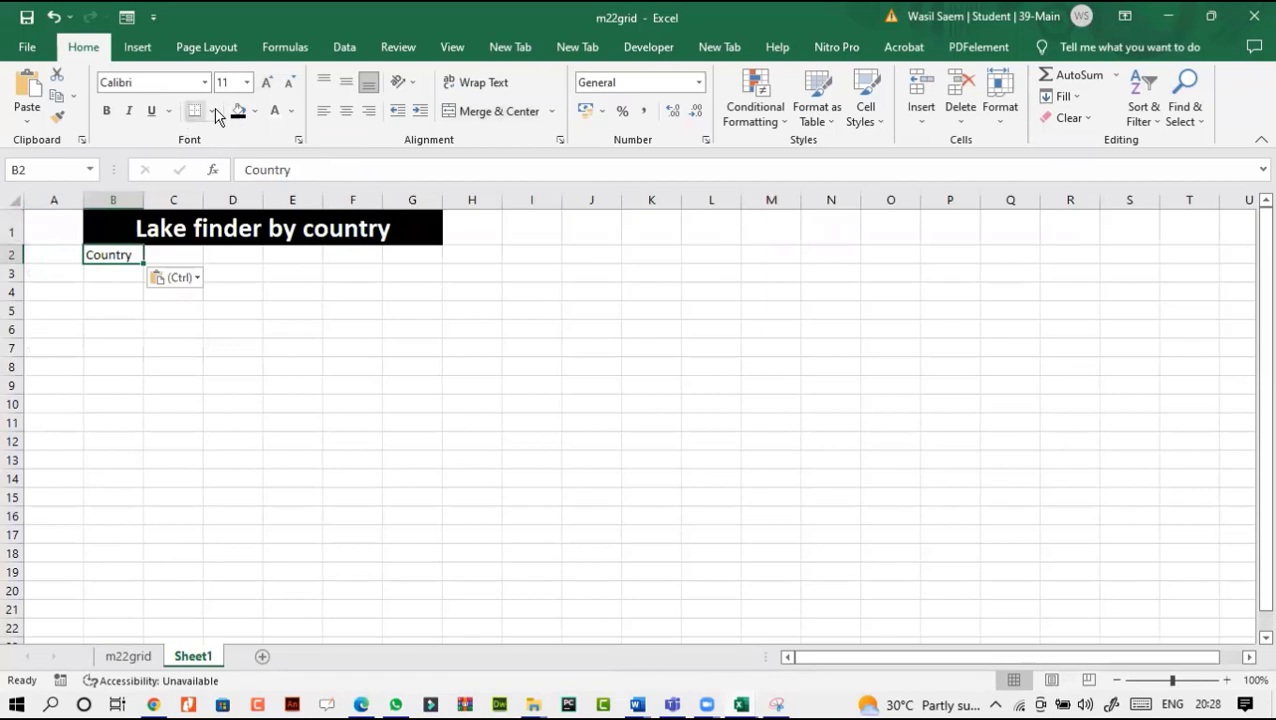
Step: Format the Country label in B2 with a black fill and white bold text
click(255, 111)
click(256, 156)
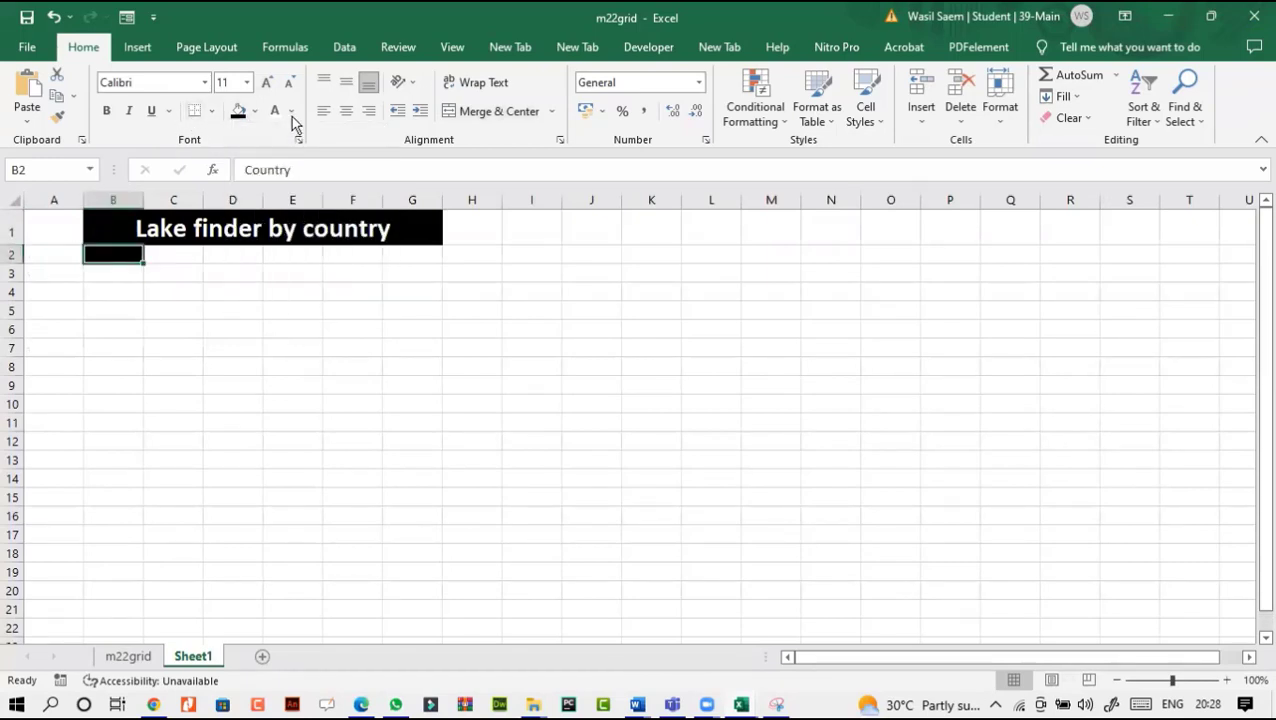
click(291, 111)
click(284, 178)
click(106, 111)
Step: Check the exam paper's layout and merge and center cells C2:G2 beside the Country label
click(361, 705)
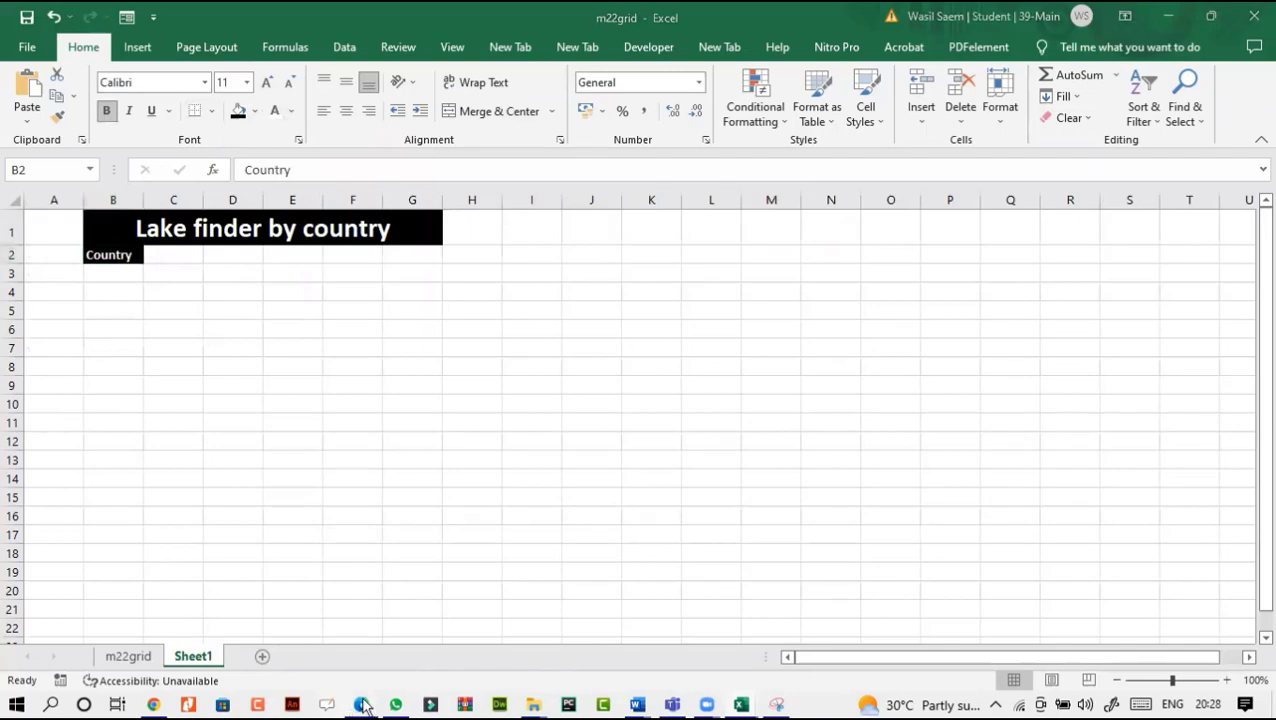
click(361, 705)
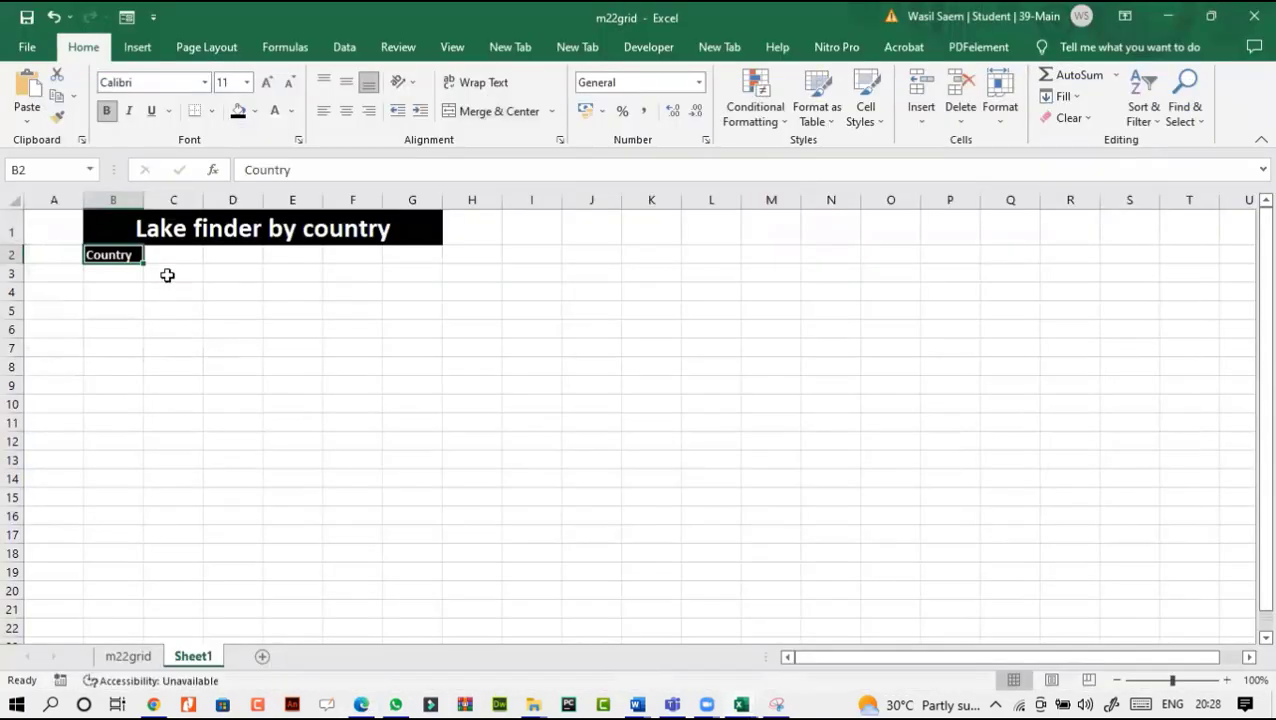
drag(163, 256, 412, 256)
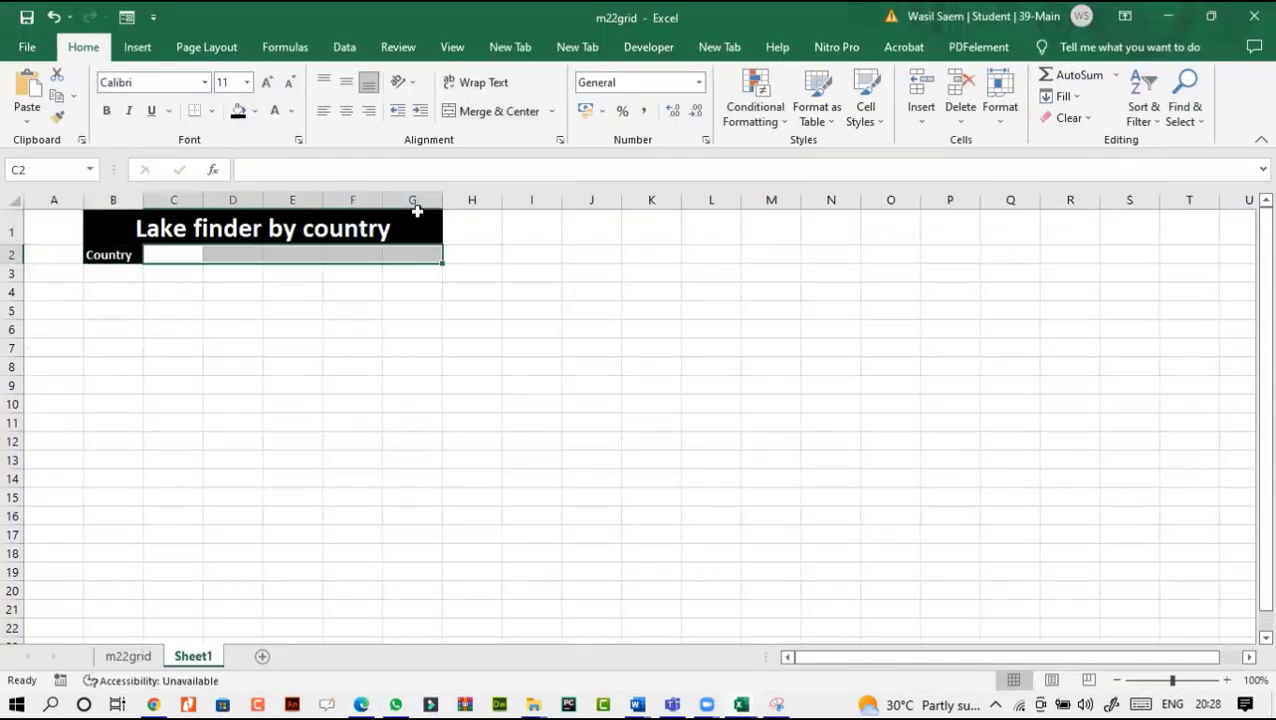
click(494, 111)
Step: Compare the sheet with the exam paper's row layout and insert a blank row above the Country row
click(362, 705)
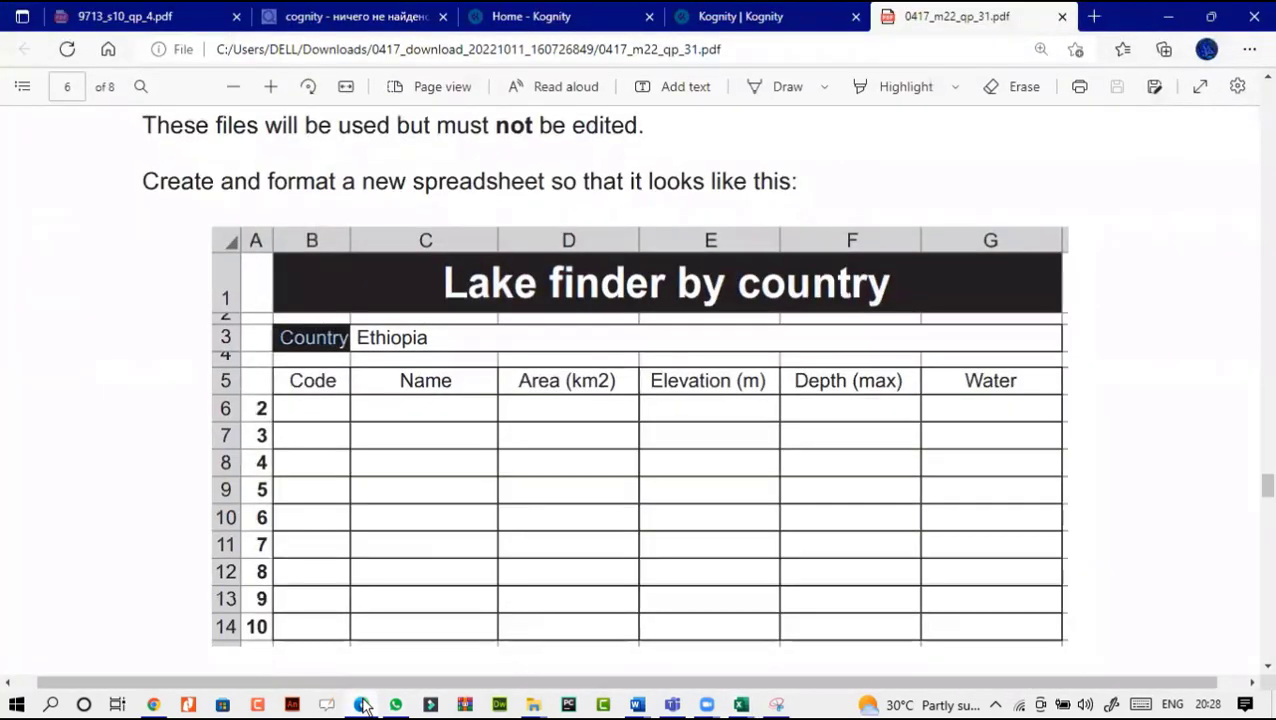
click(362, 705)
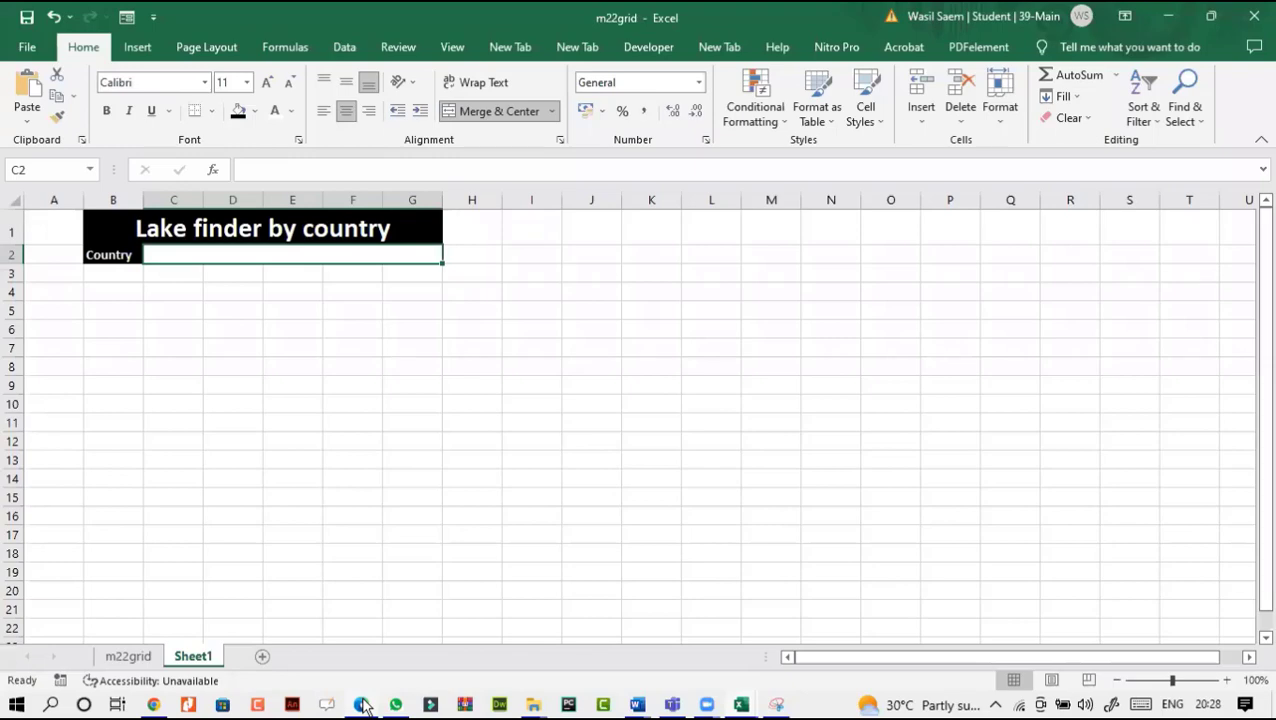
click(362, 705)
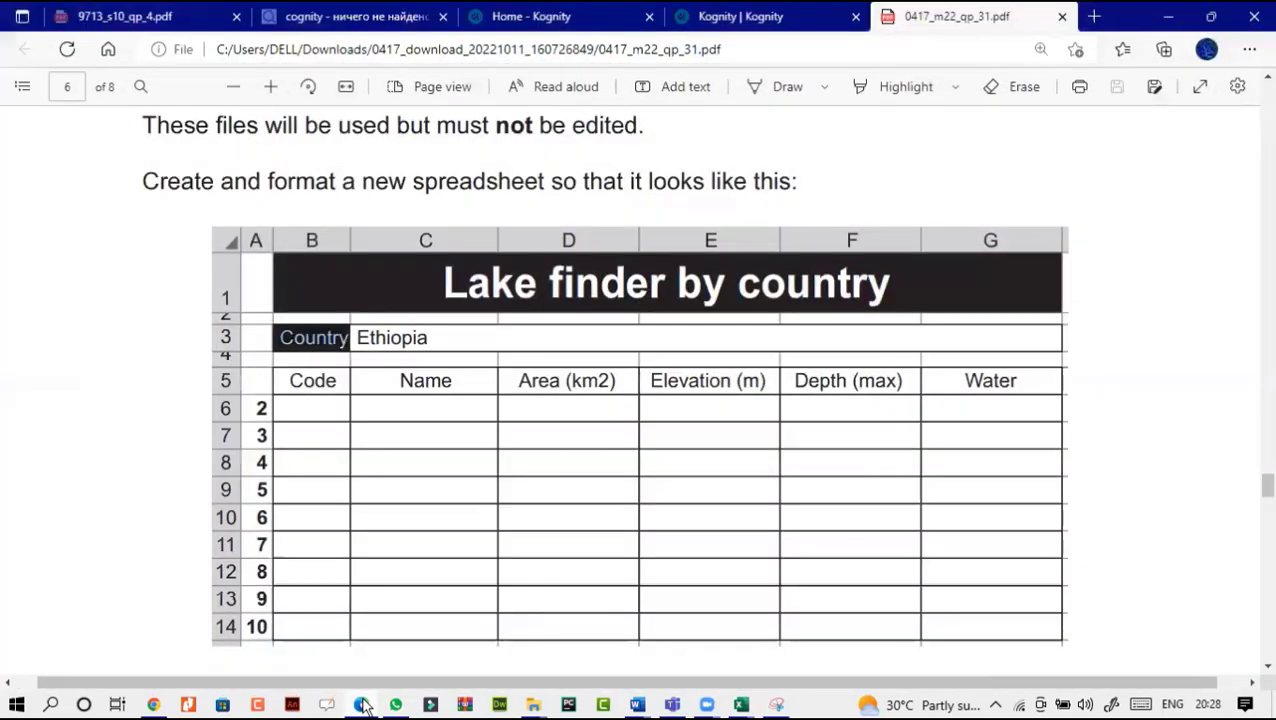
click(362, 705)
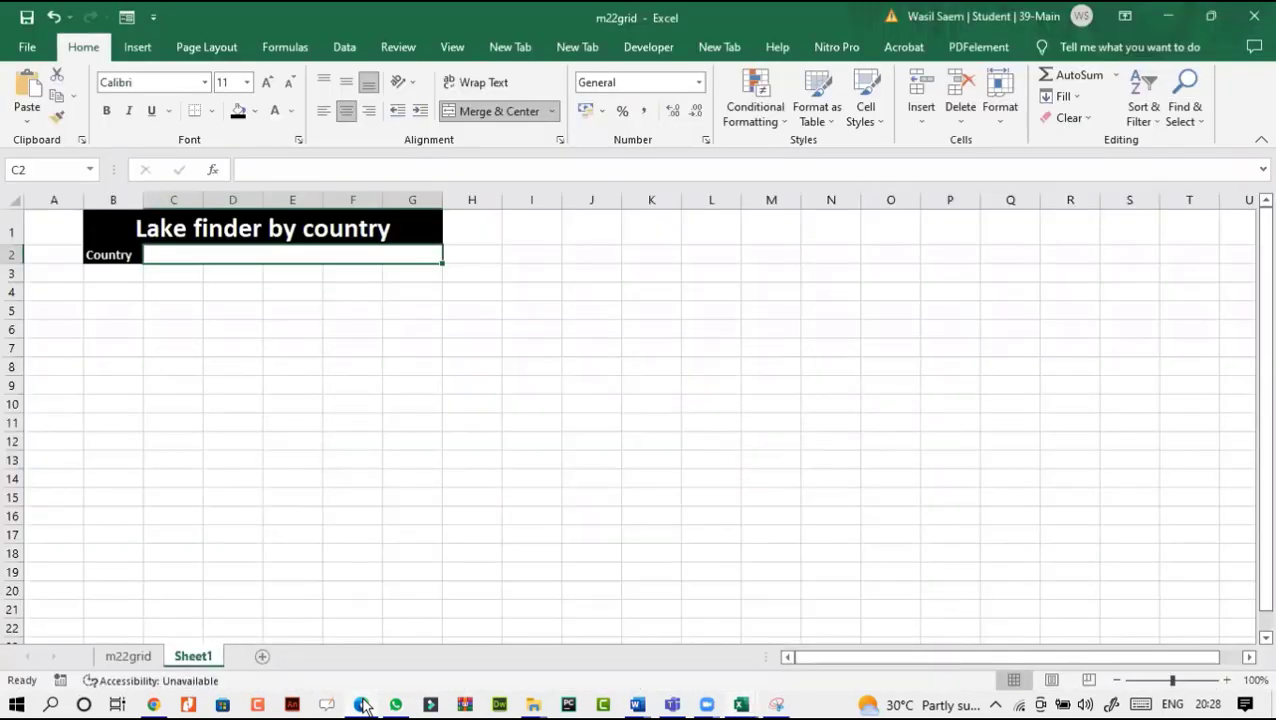
click(362, 705)
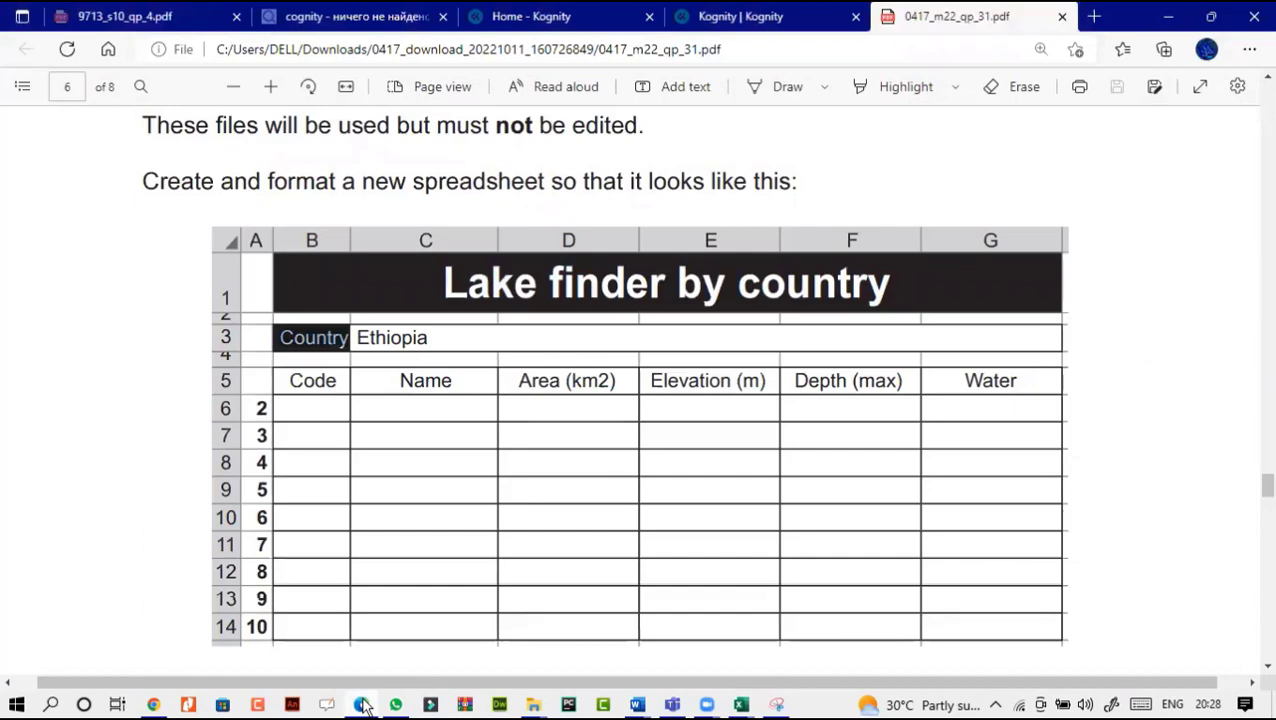
click(362, 705)
right_click(12, 255)
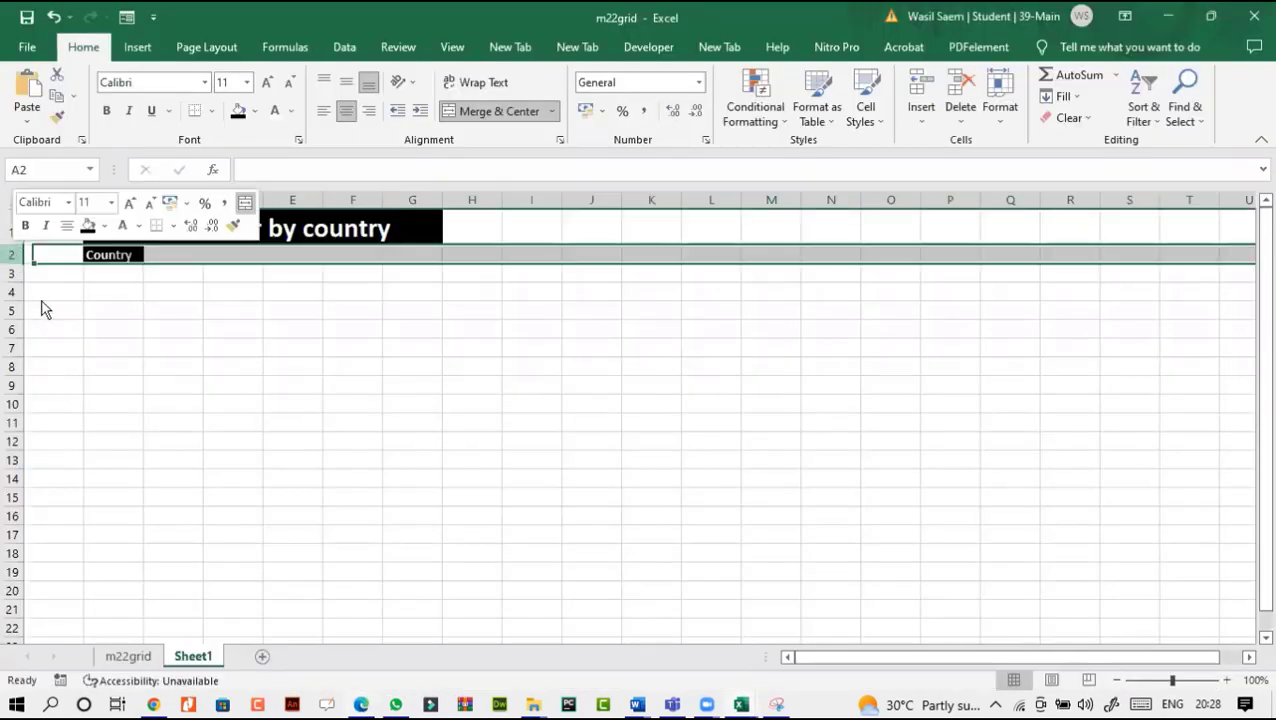
click(77, 419)
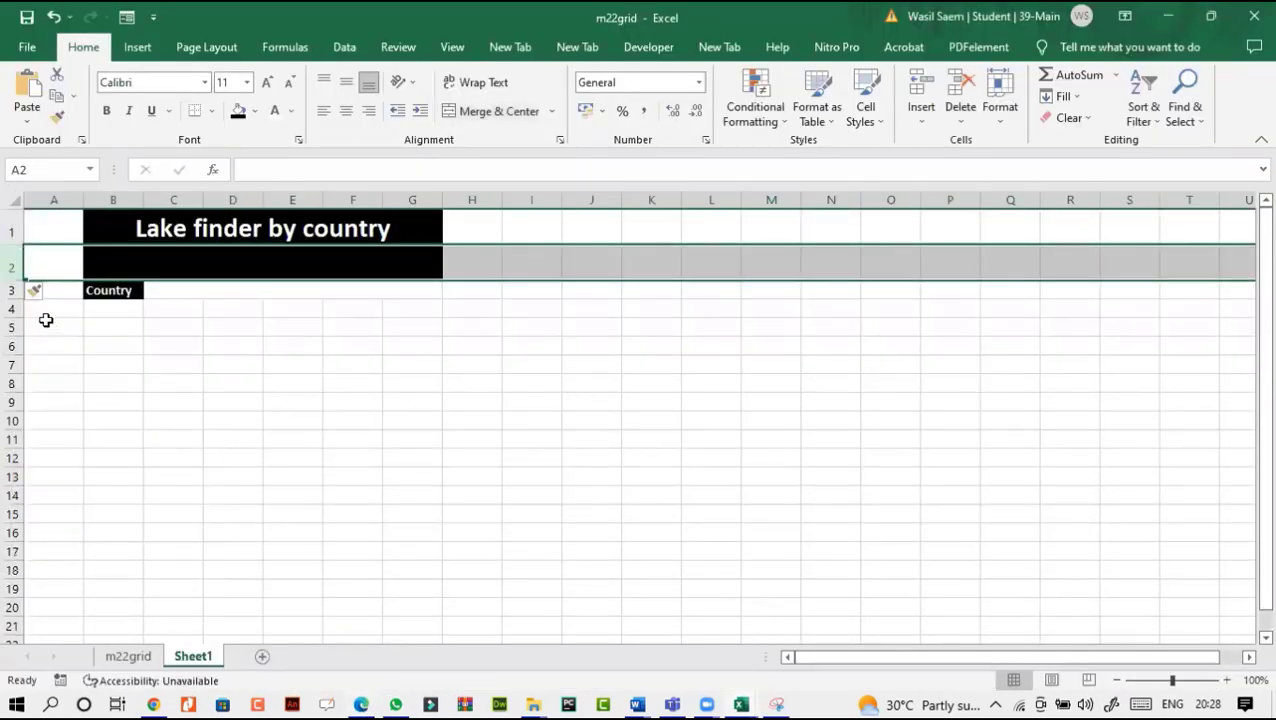
Step: Remove the black fill from cells B2:G2 and reduce row 2's height to a narrow spacer row
click(117, 349)
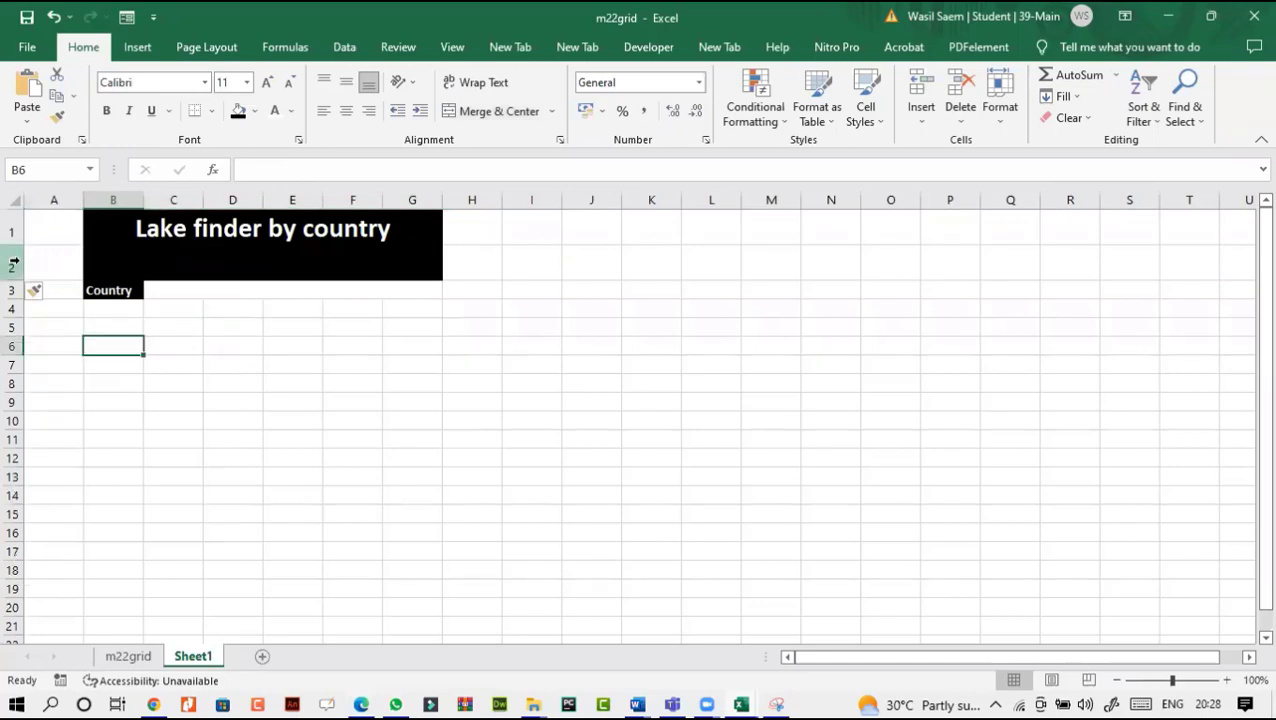
click(110, 260)
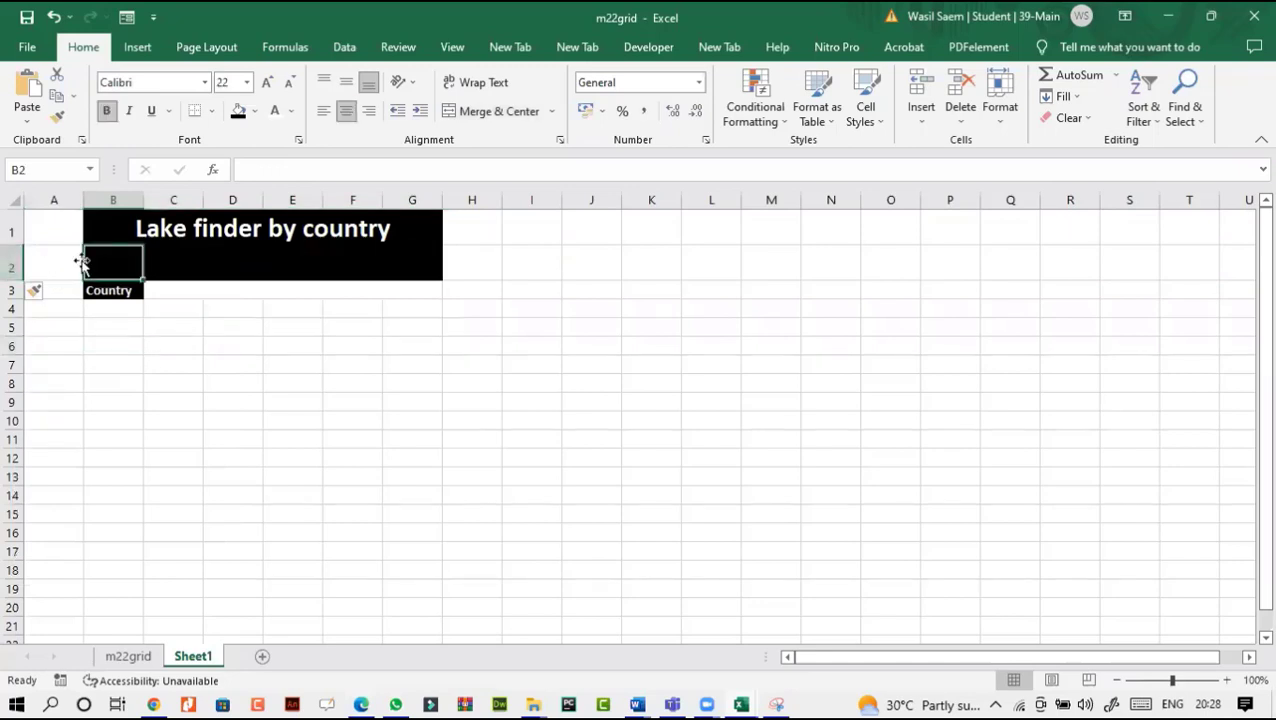
drag(100, 259, 413, 262)
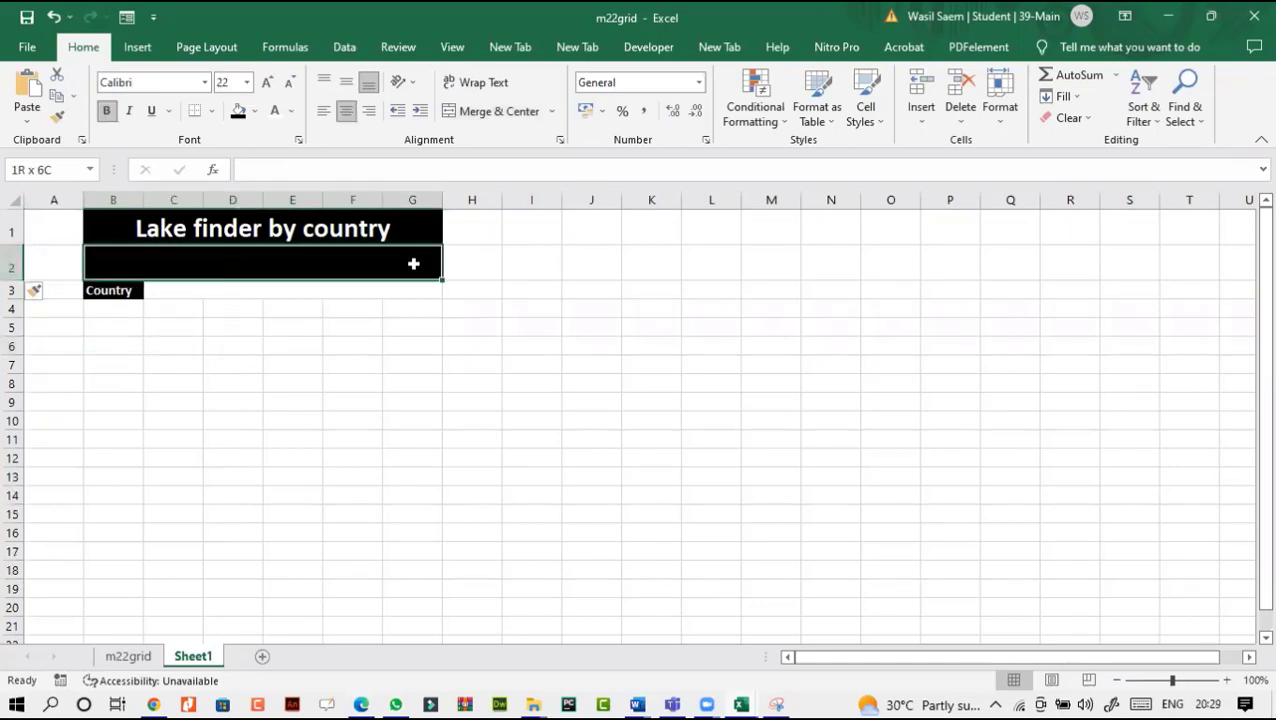
click(257, 116)
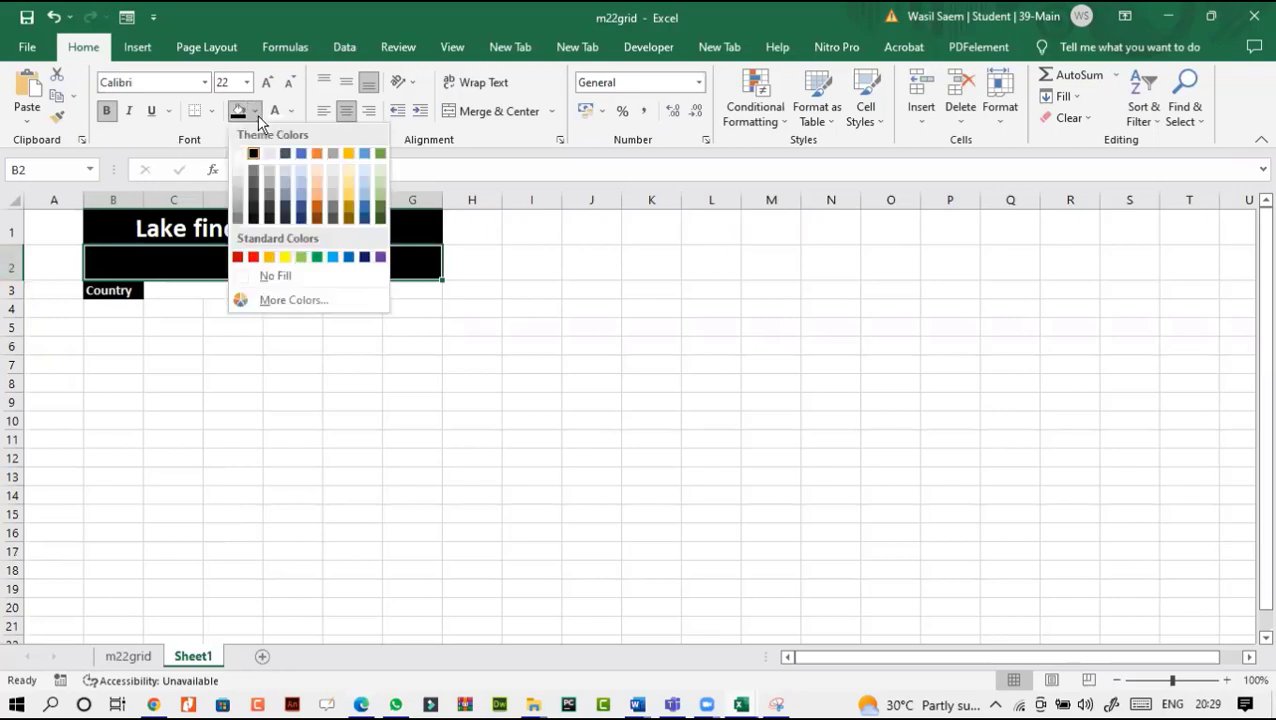
click(272, 276)
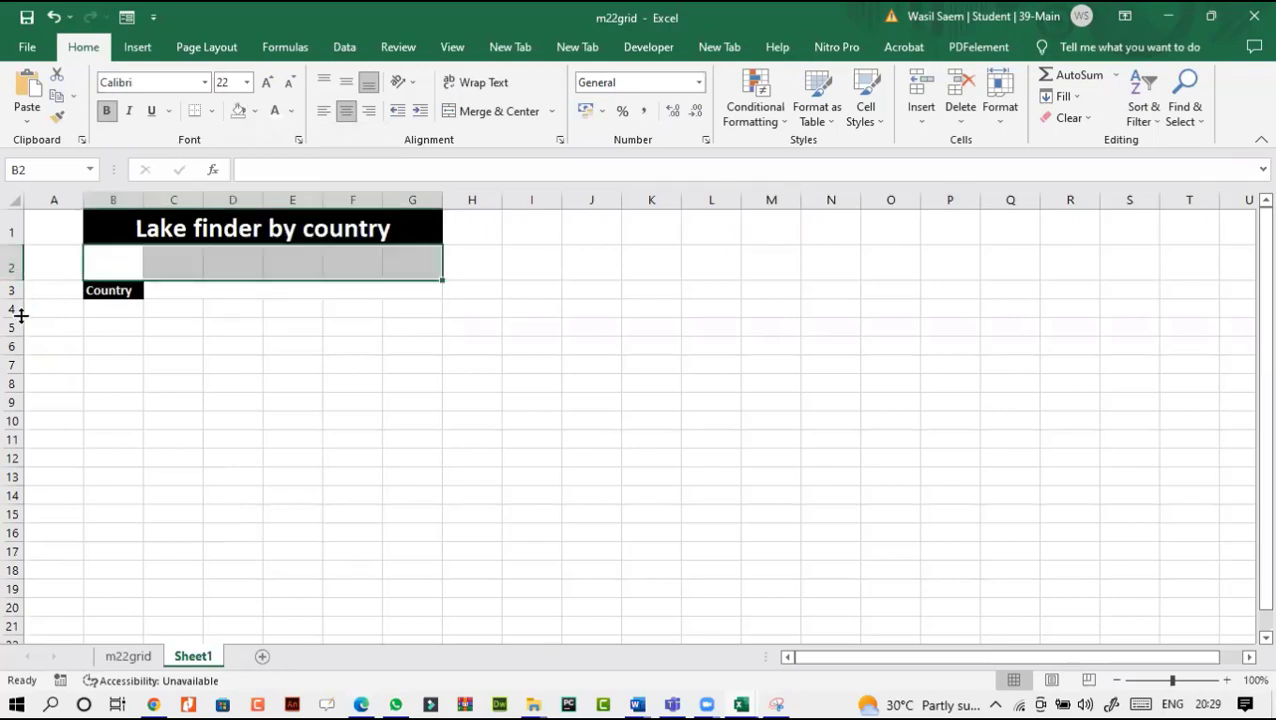
drag(15, 279, 15, 254)
click(158, 318)
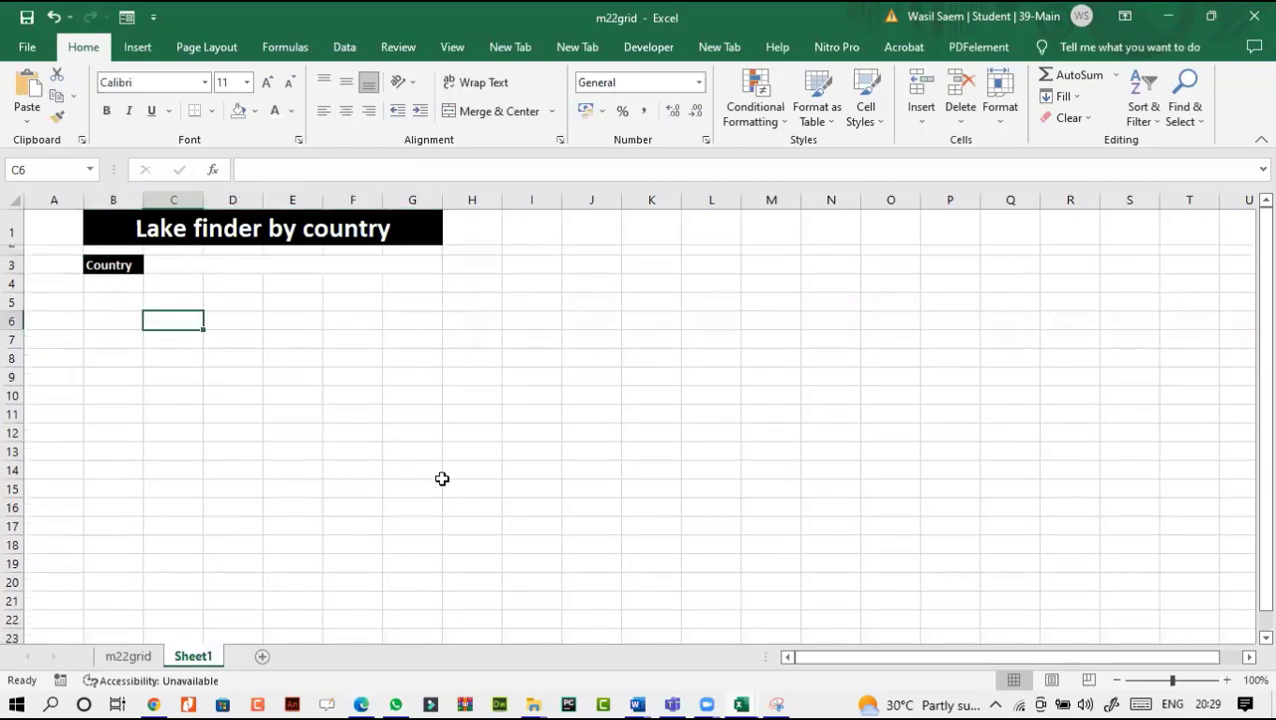
Step: Copy the Code heading from the exam paper in the browser and paste it into cell B5 of the m22grid workbook's Sheet1
click(362, 705)
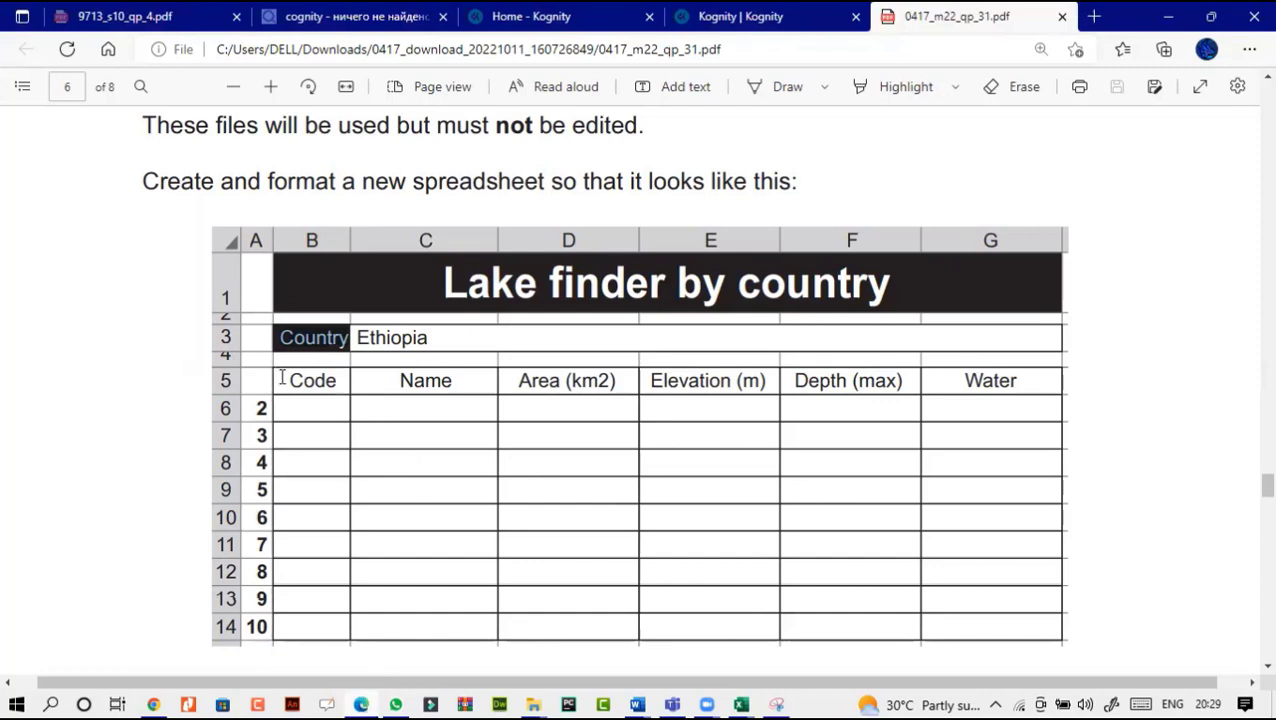
drag(282, 378, 338, 380)
key(ctrl+c)
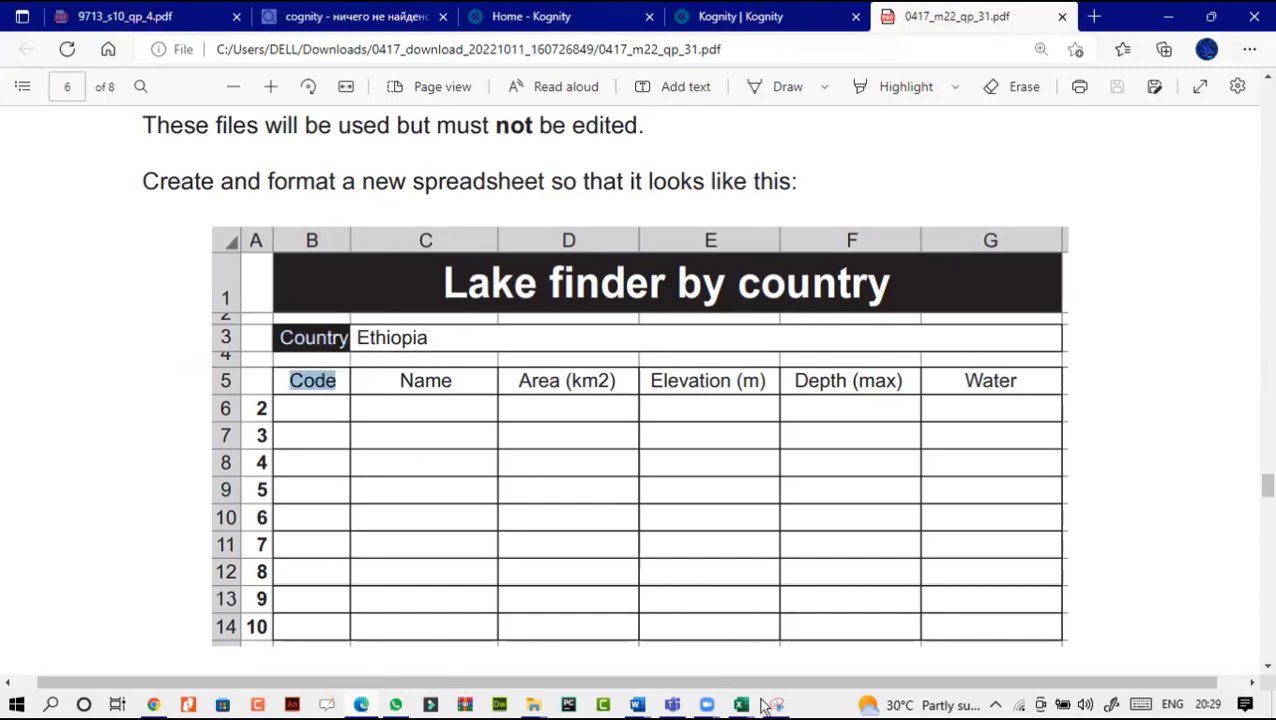
click(741, 706)
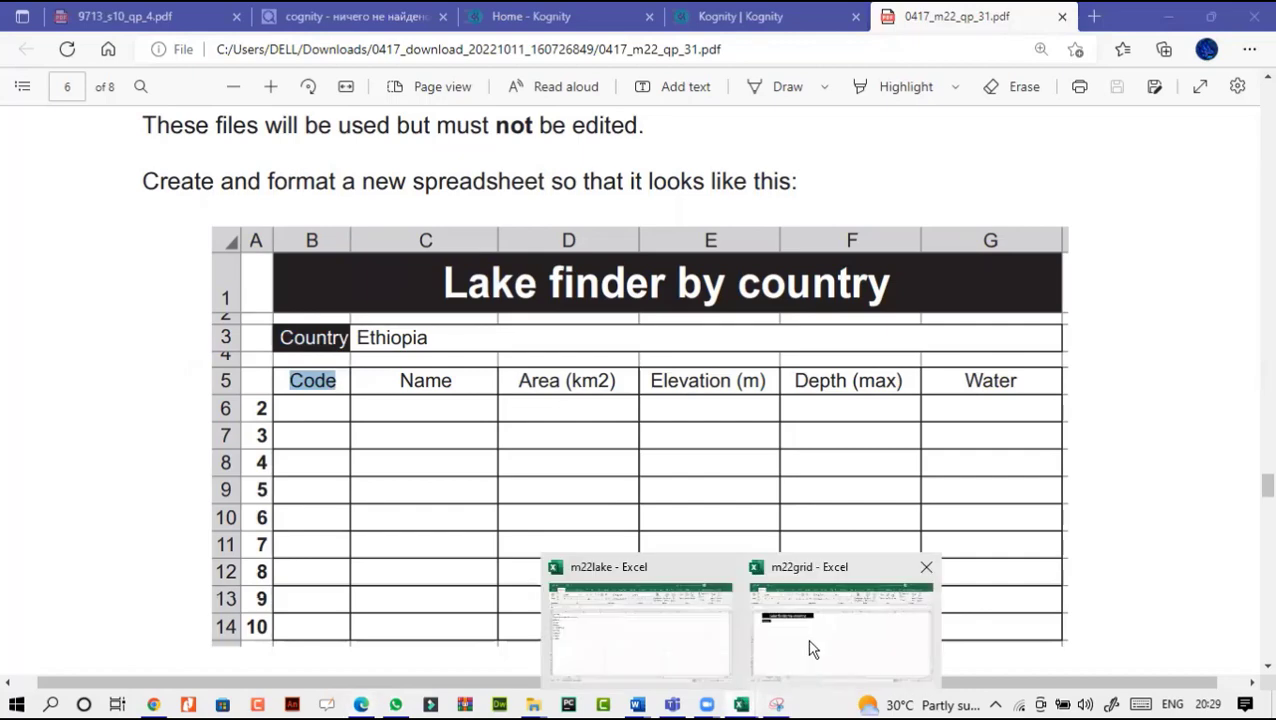
click(812, 648)
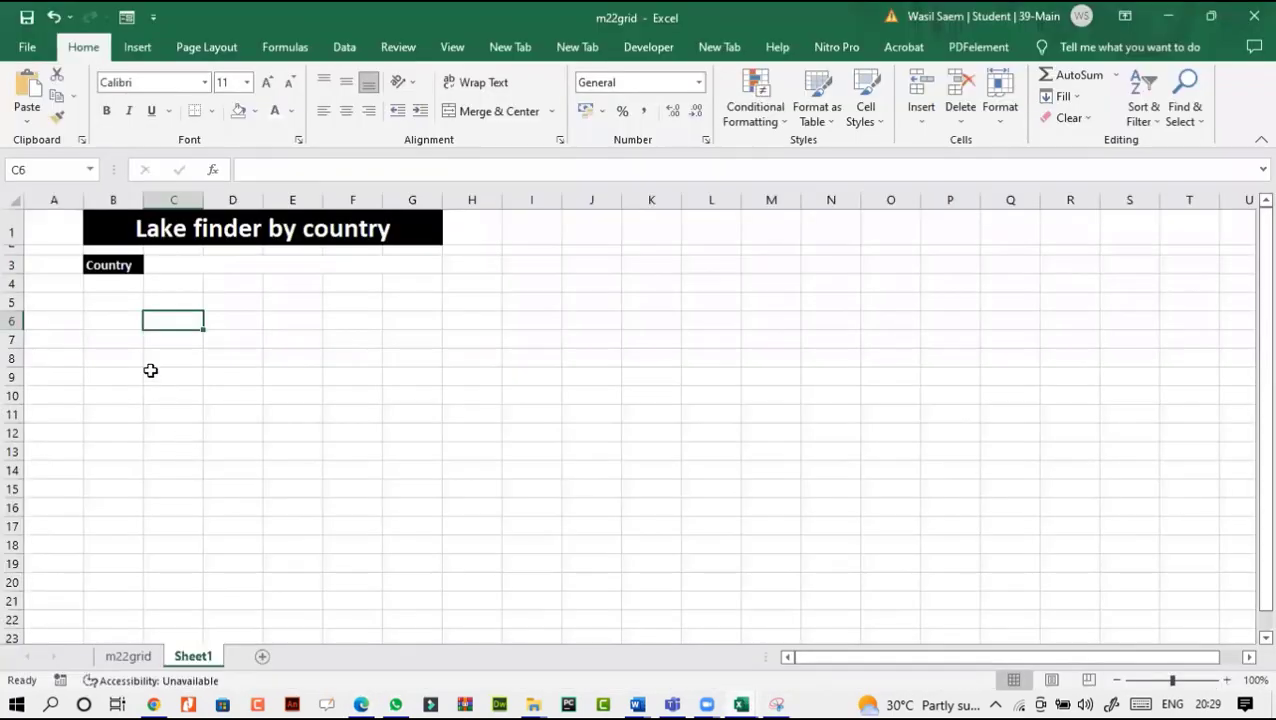
click(100, 299)
right_click(101, 301)
click(140, 348)
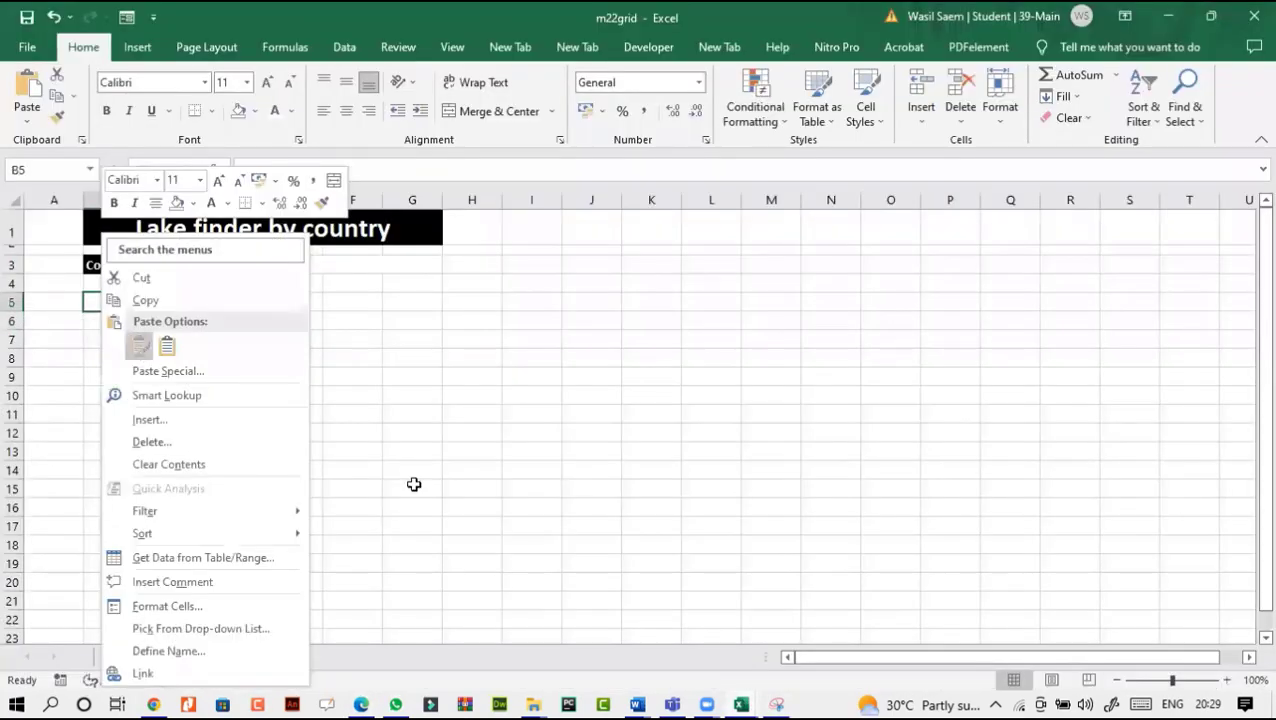
Step: Copy the Name heading from the exam paper's table and paste it into cell C5
click(366, 704)
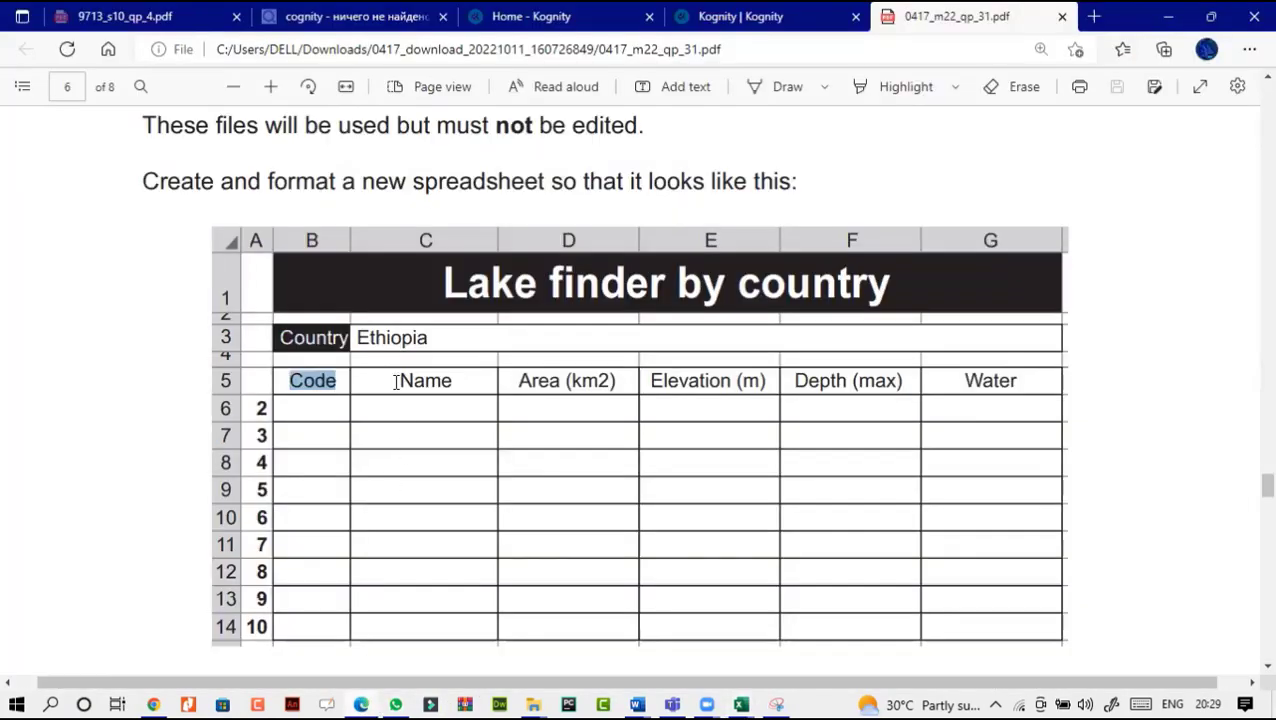
drag(397, 382, 461, 381)
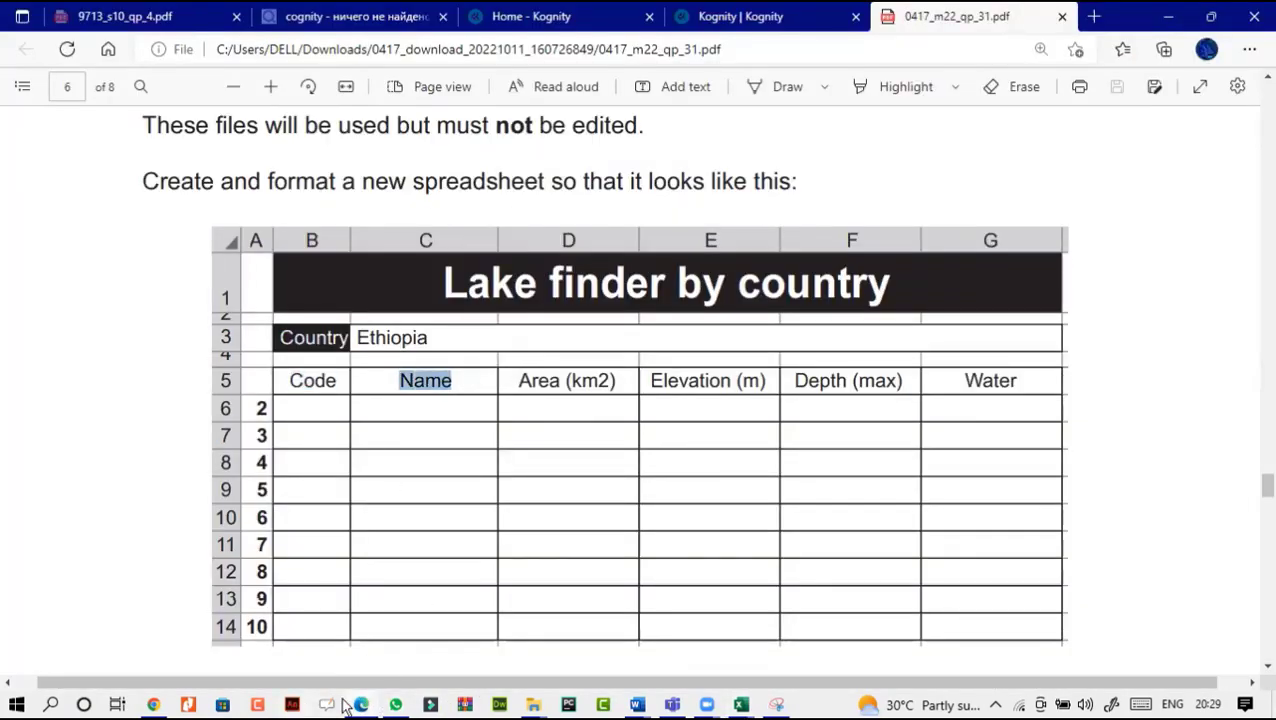
key(alt+Tab)
right_click(170, 304)
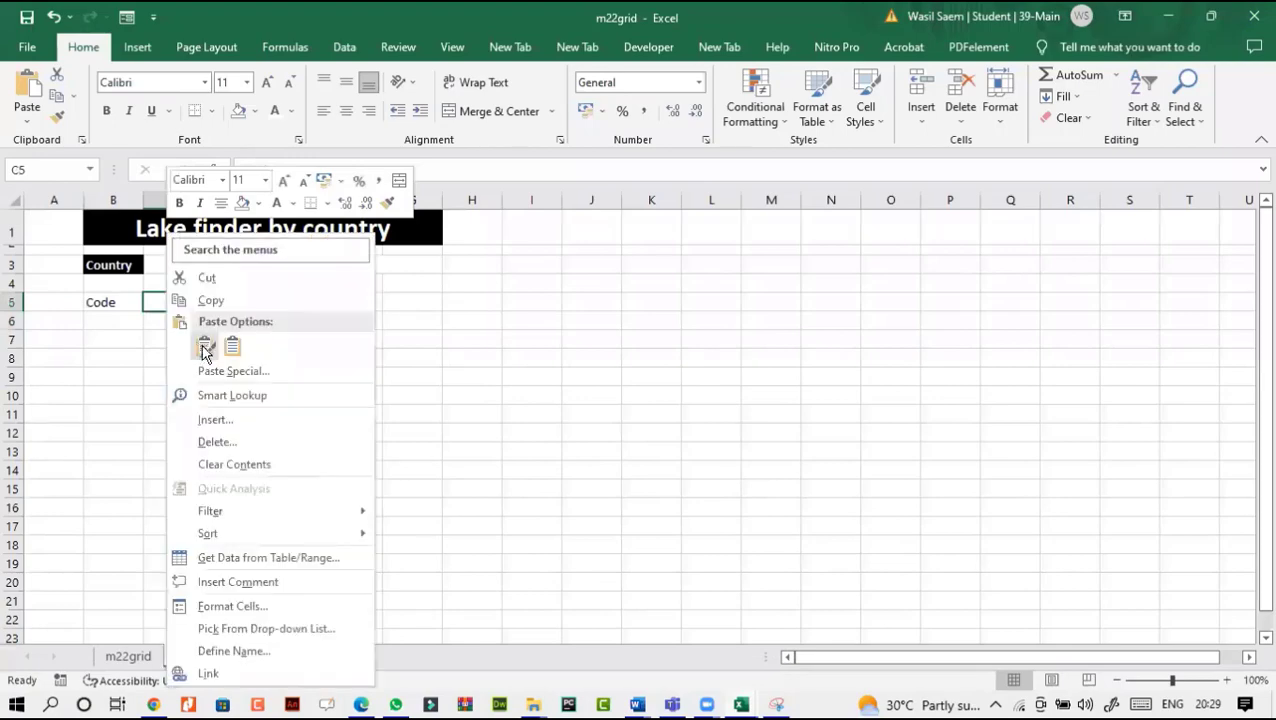
click(204, 347)
Step: Copy the Area (km2) heading from the exam paper's table and paste it into cell D5
key(alt+Tab)
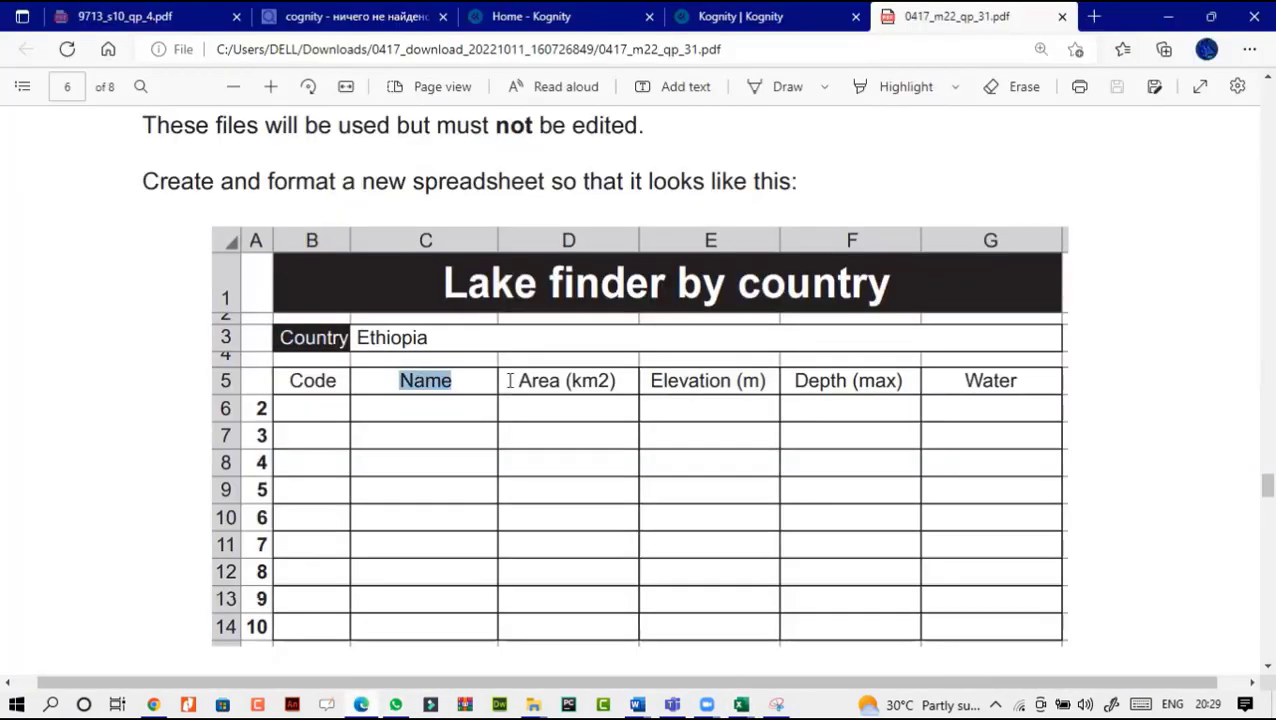
drag(517, 381, 617, 382)
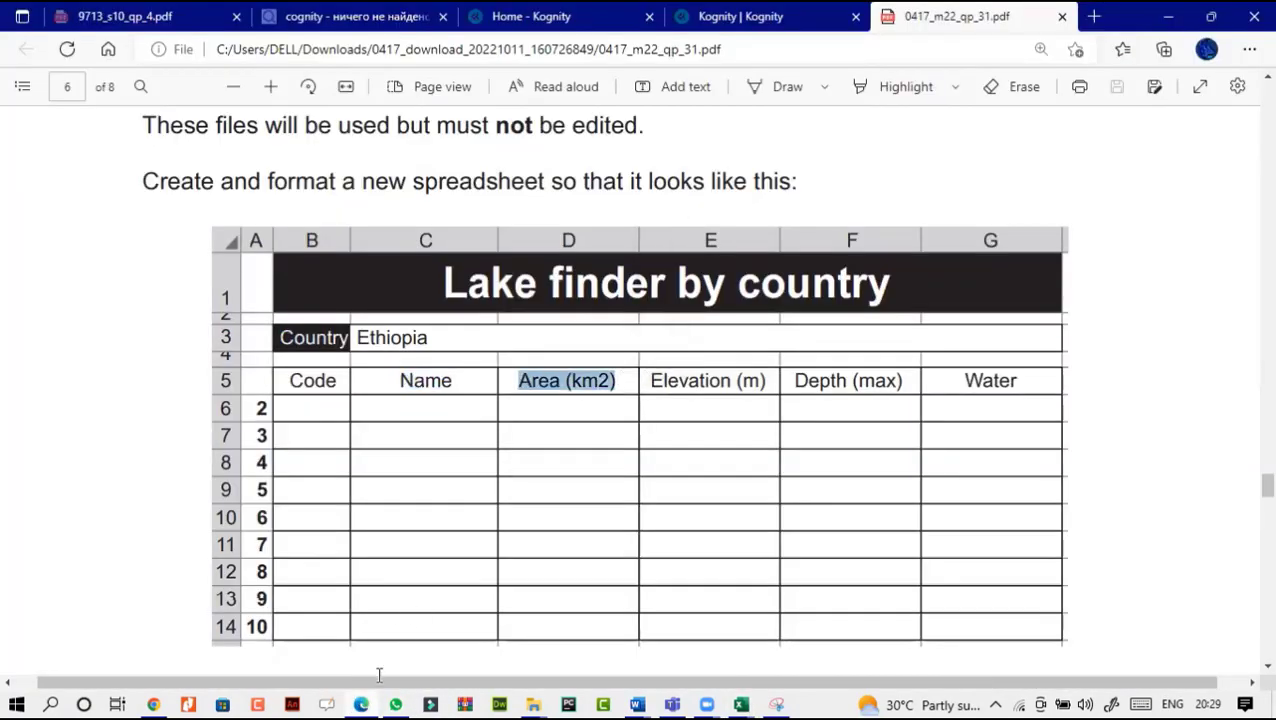
key(ctrl+c)
key(alt+Tab)
click(220, 298)
right_click(220, 300)
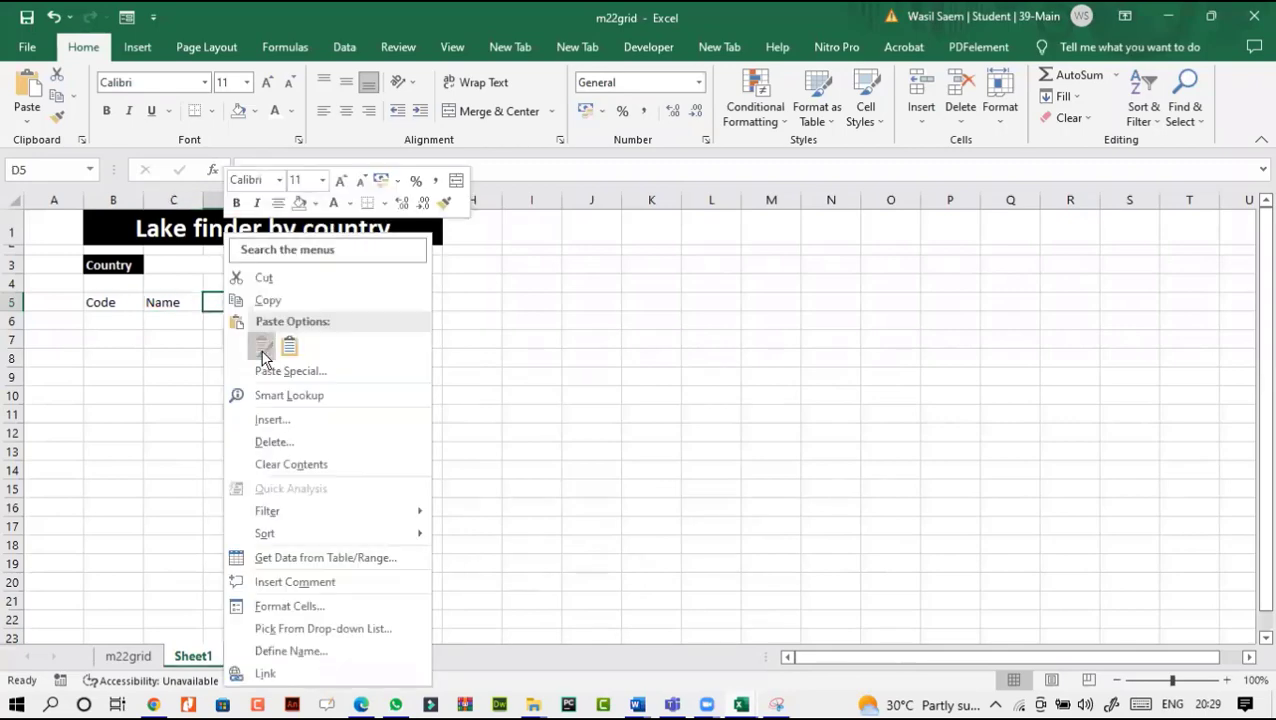
click(208, 343)
Step: Copy the Elevation (m) heading from the exam paper's table and paste it into cell E5
click(372, 704)
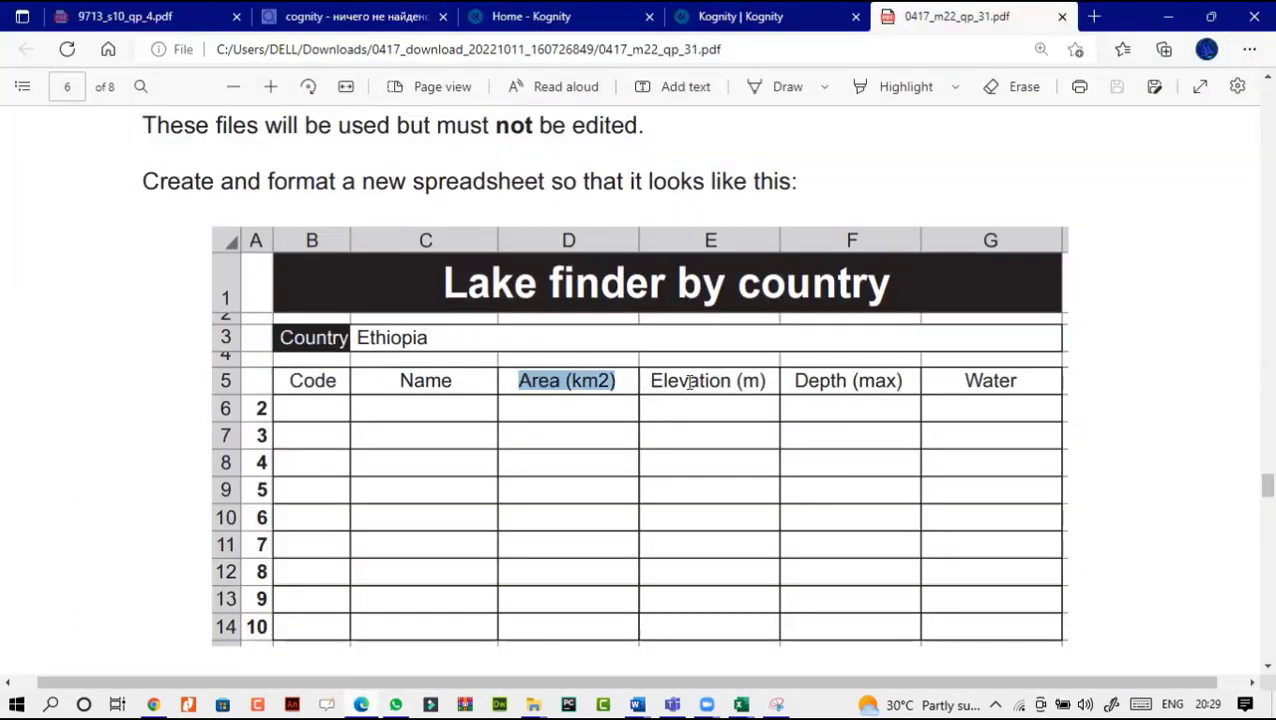
drag(650, 381, 768, 381)
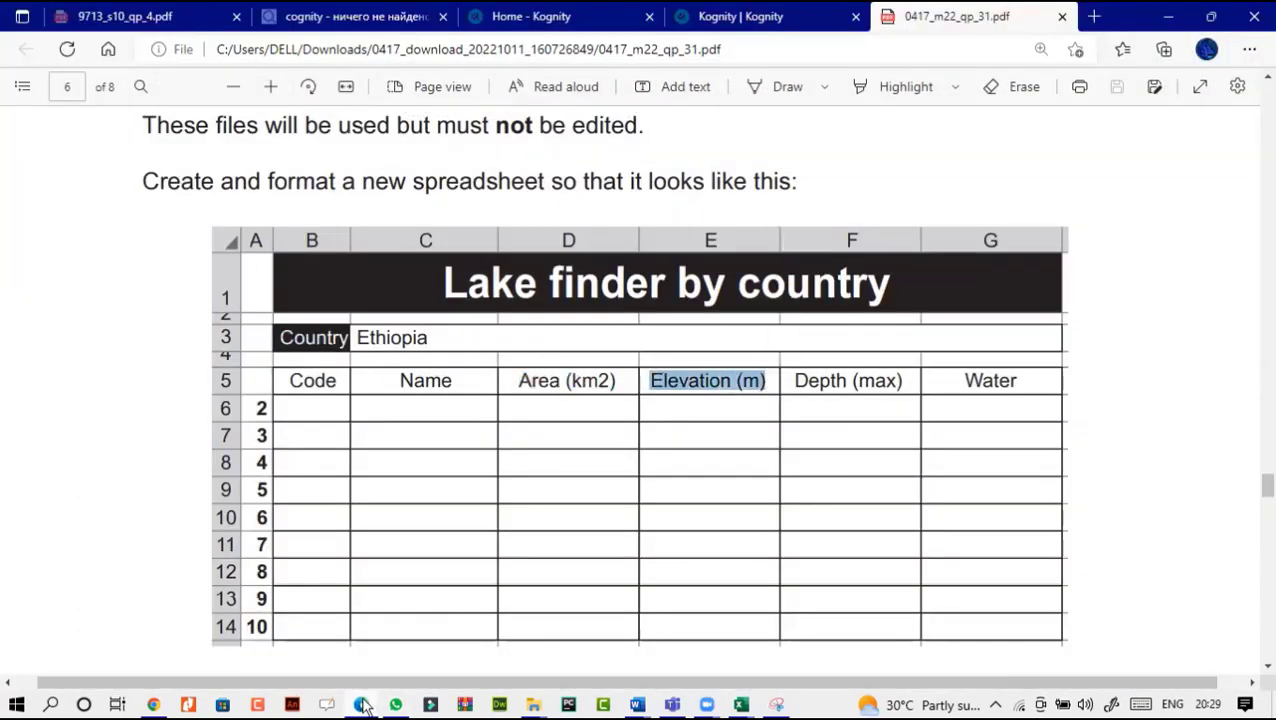
click(364, 706)
click(276, 301)
right_click(276, 301)
click(315, 348)
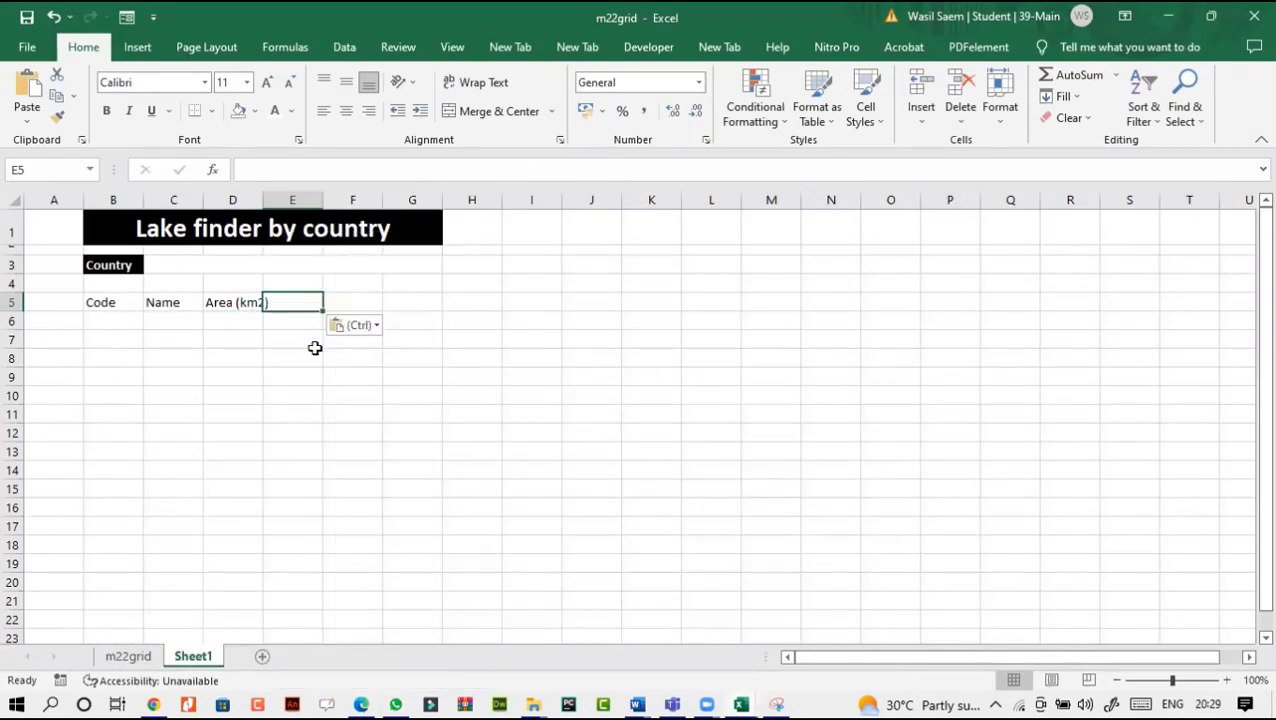
Step: Copy the Depth (max) heading from the exam paper and autofit the widths of all the sheet's columns to their contents
click(370, 705)
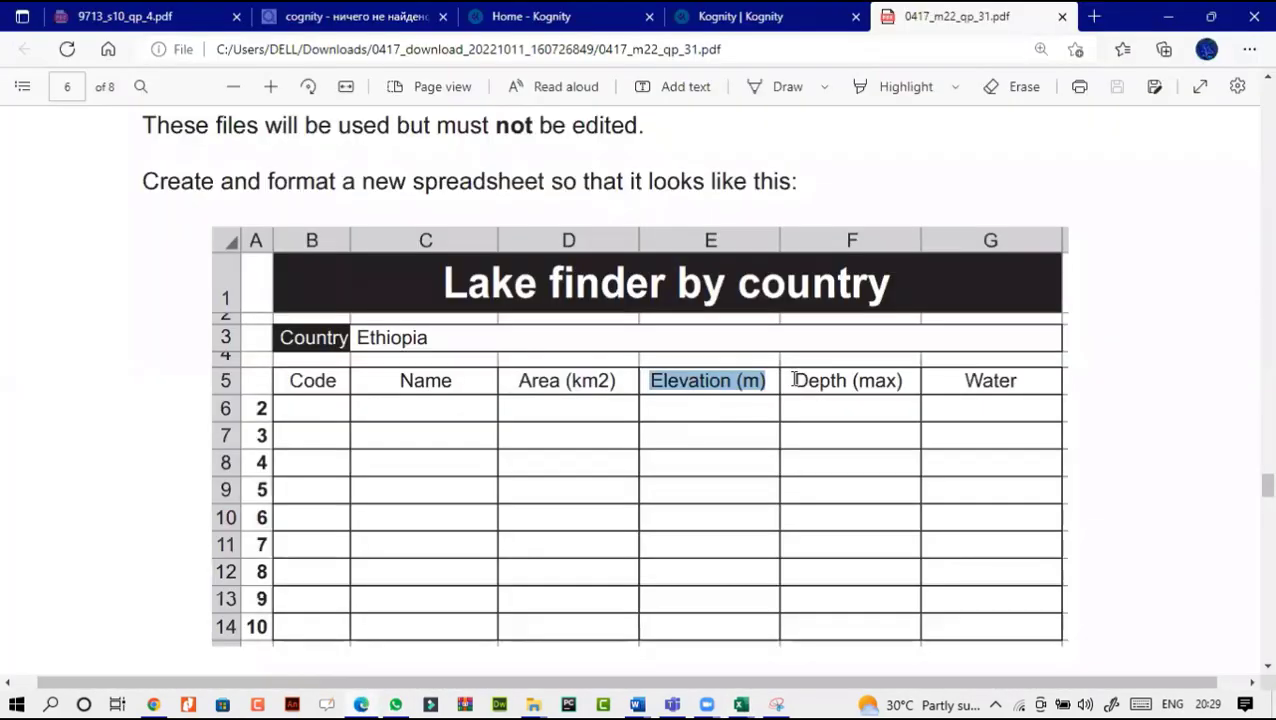
drag(794, 380, 904, 381)
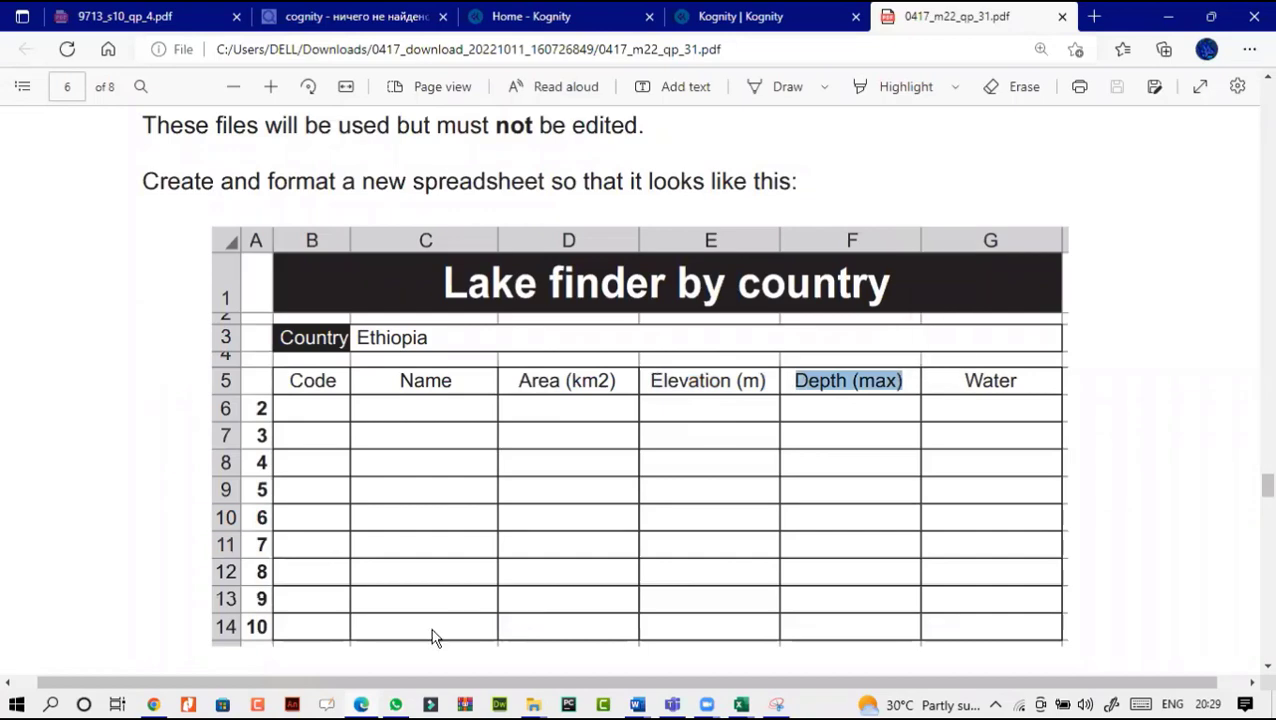
click(365, 705)
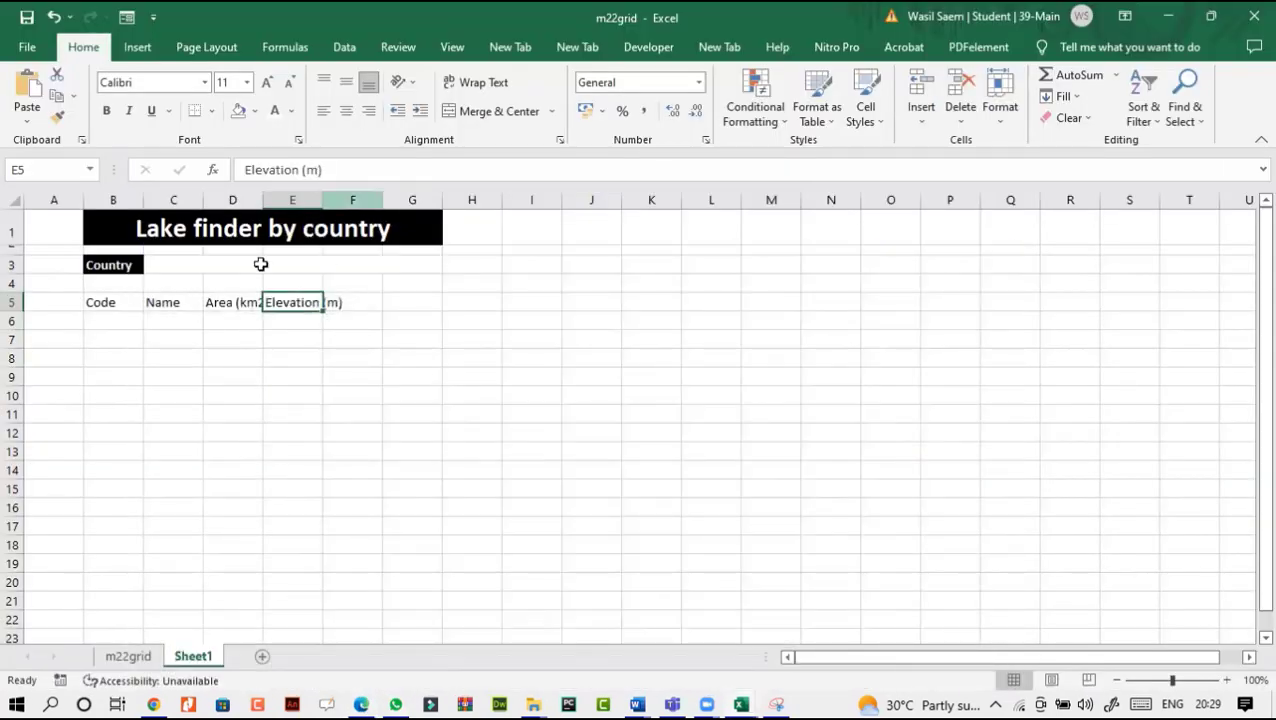
click(12, 199)
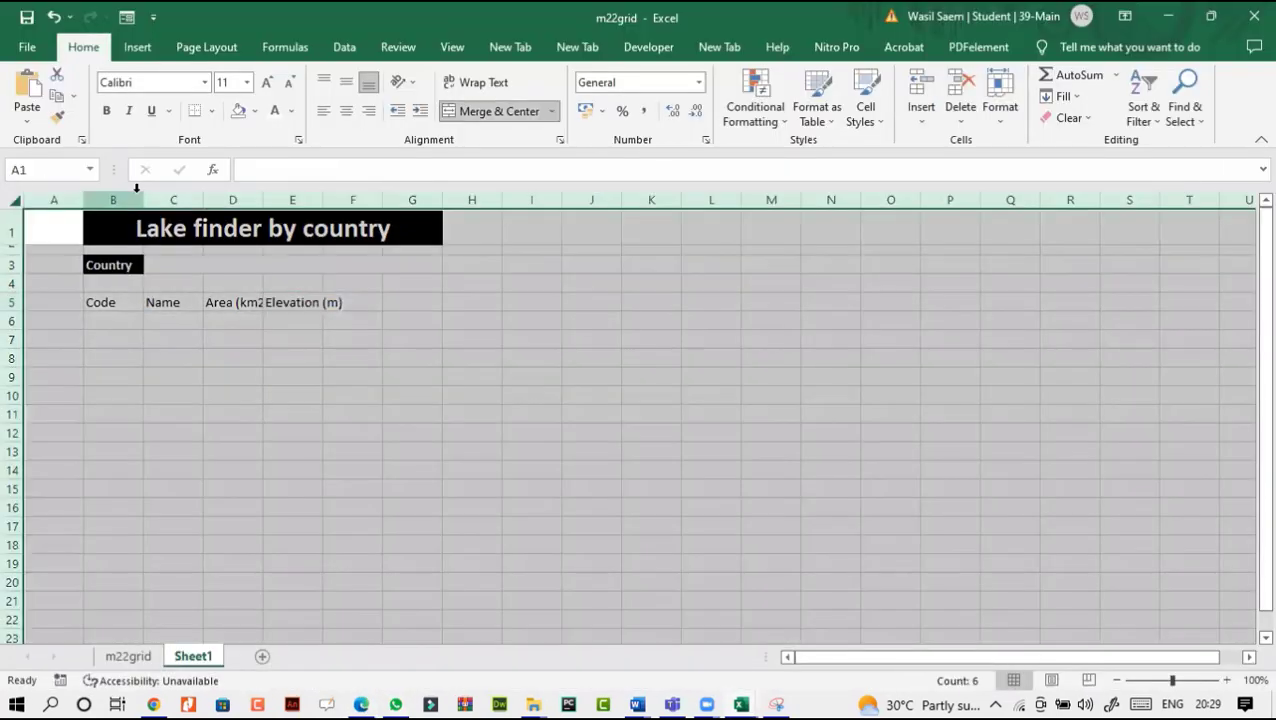
double_click(137, 199)
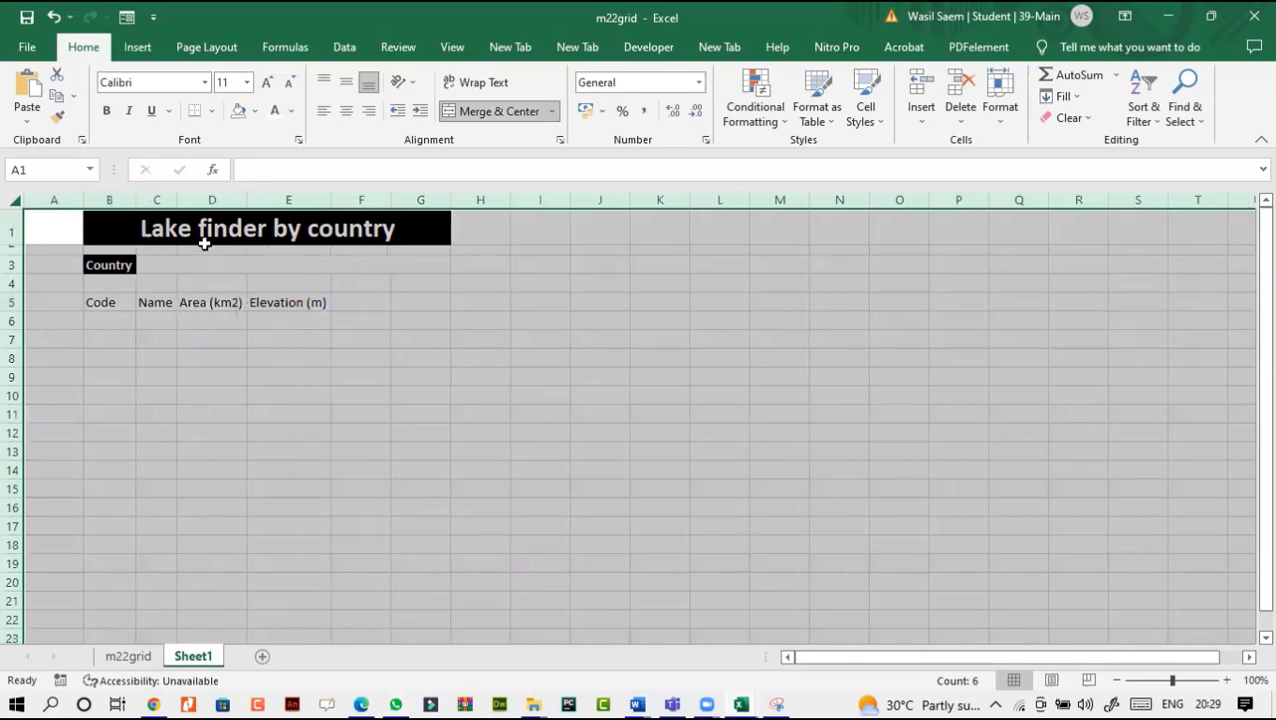
Step: Paste the Depth (max) heading into cell F5 and autofit column F to its contents
right_click(343, 300)
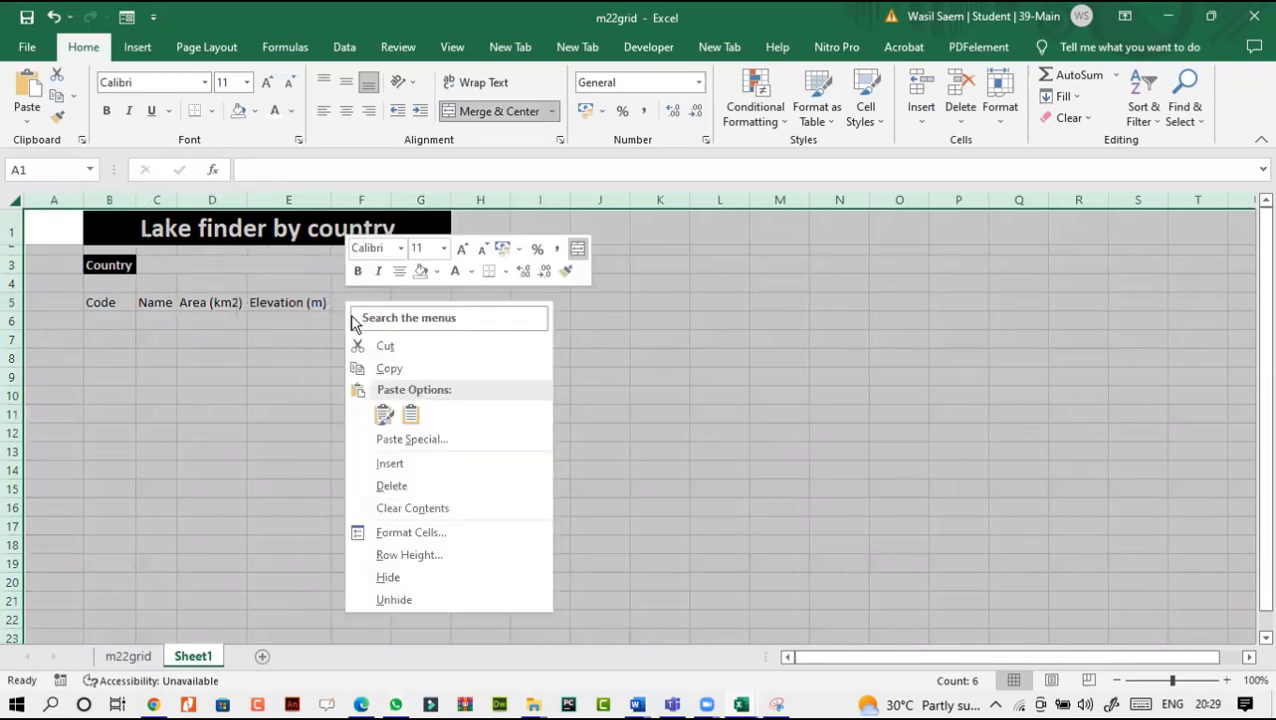
click(386, 415)
click(594, 407)
click(362, 304)
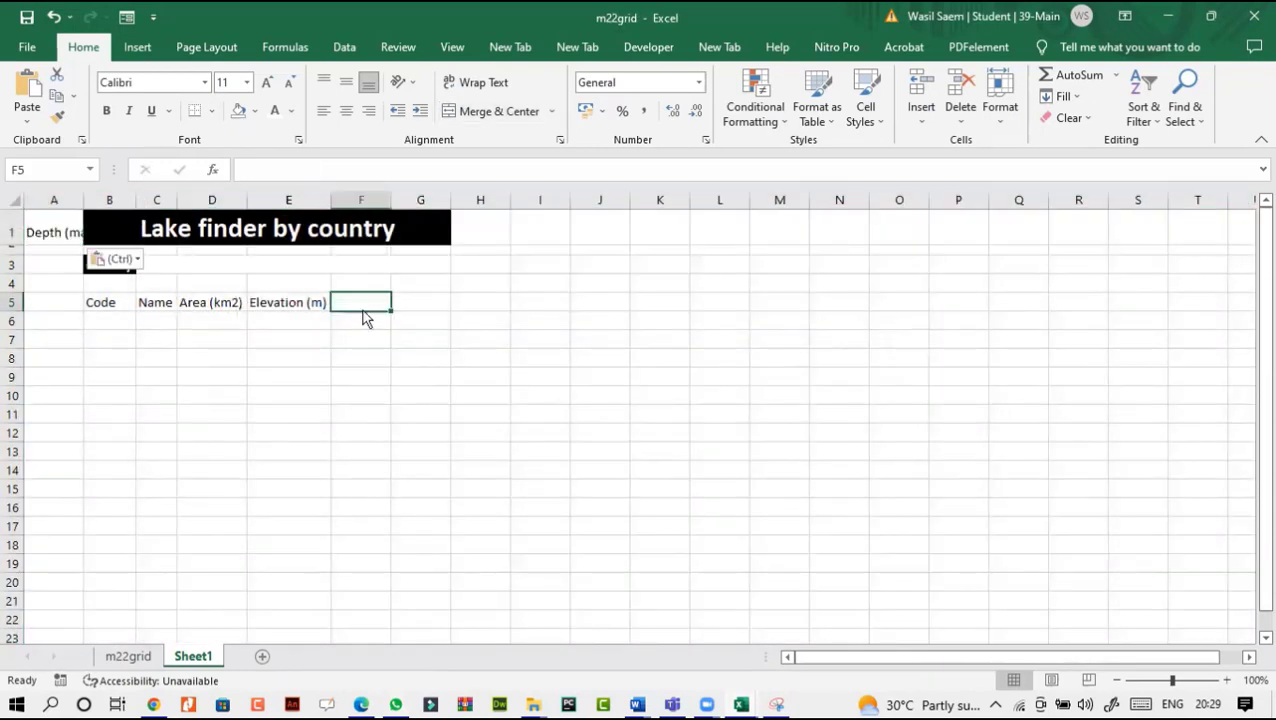
right_click(362, 305)
click(401, 346)
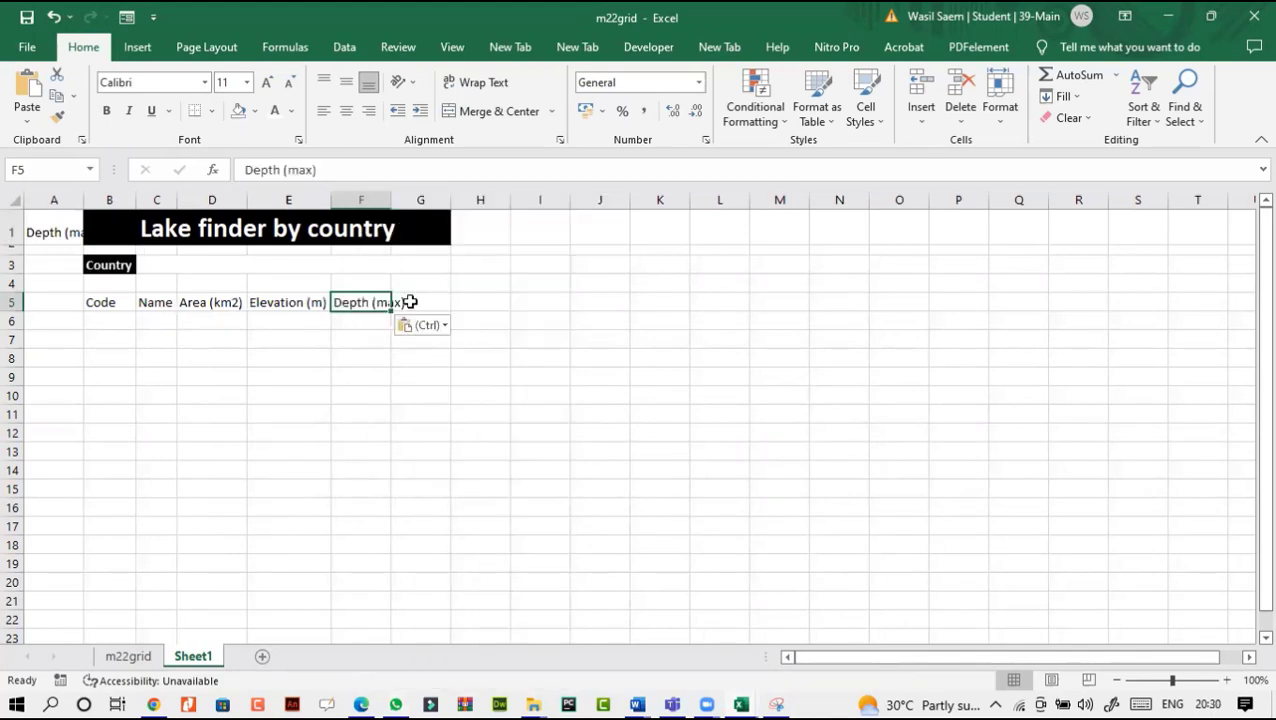
double_click(393, 197)
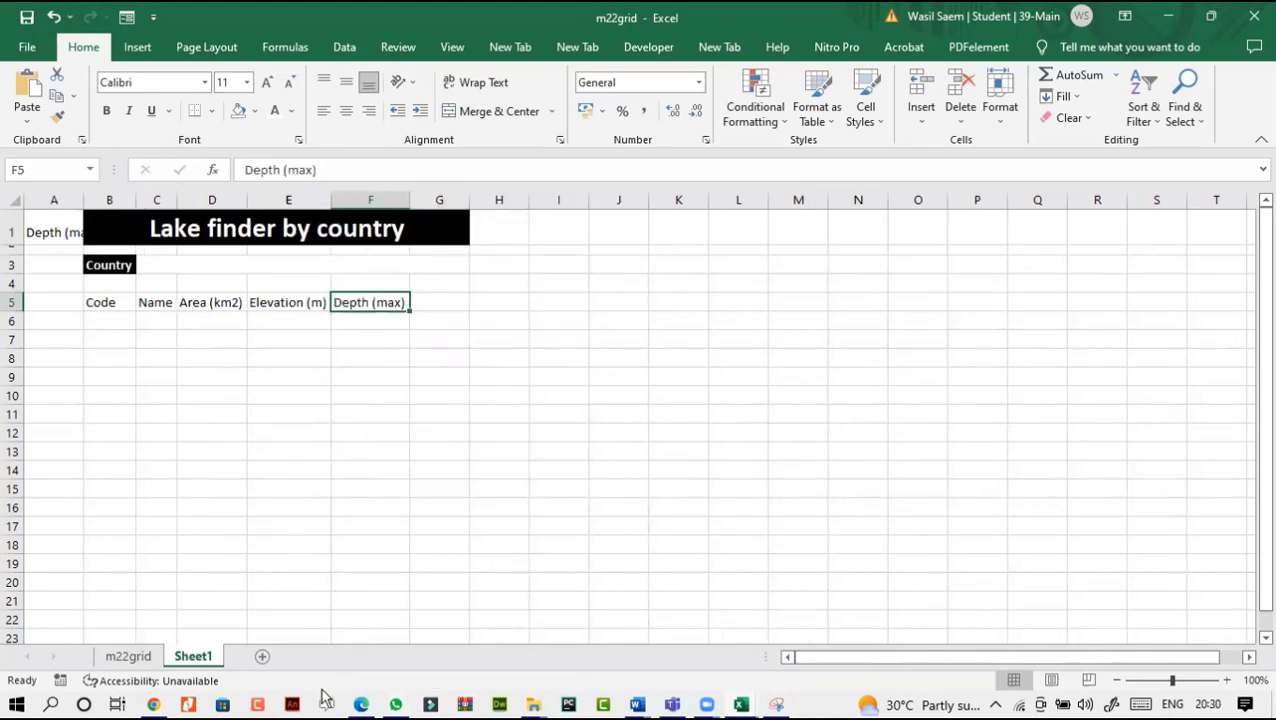
Step: Copy the Water heading from the exam paper's table and return to the Excel sheet
click(361, 705)
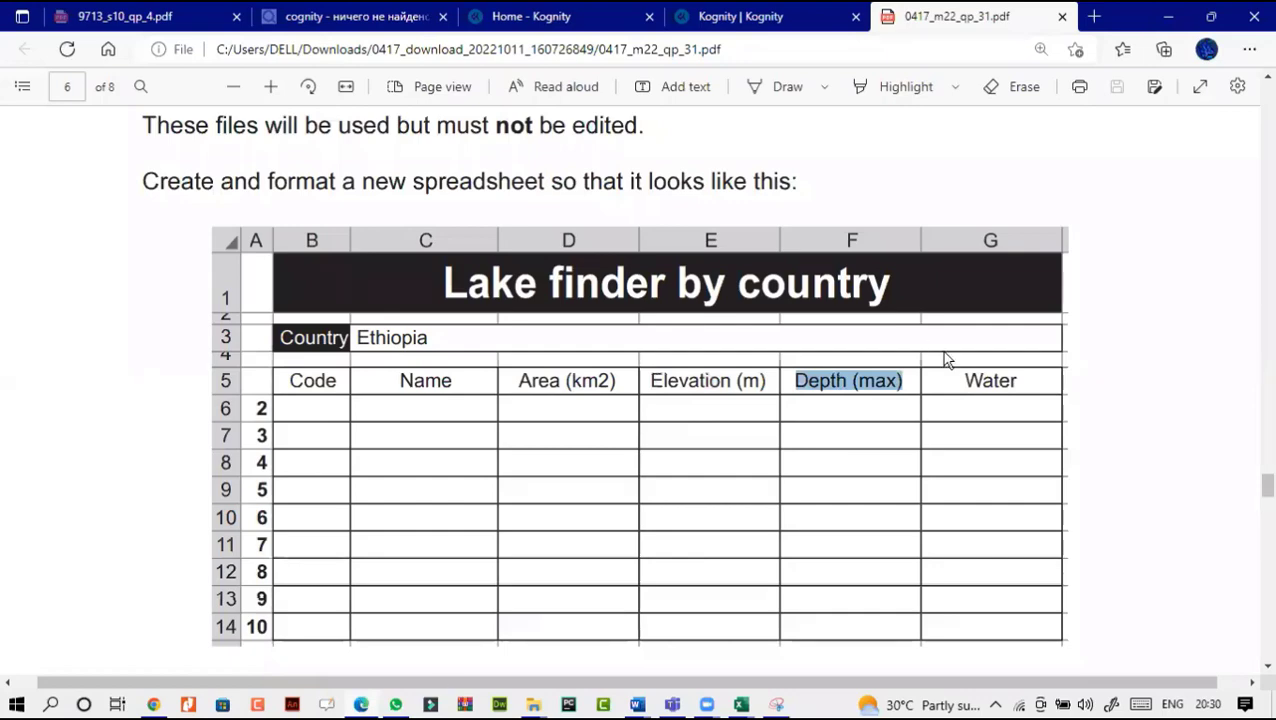
drag(1024, 381, 940, 379)
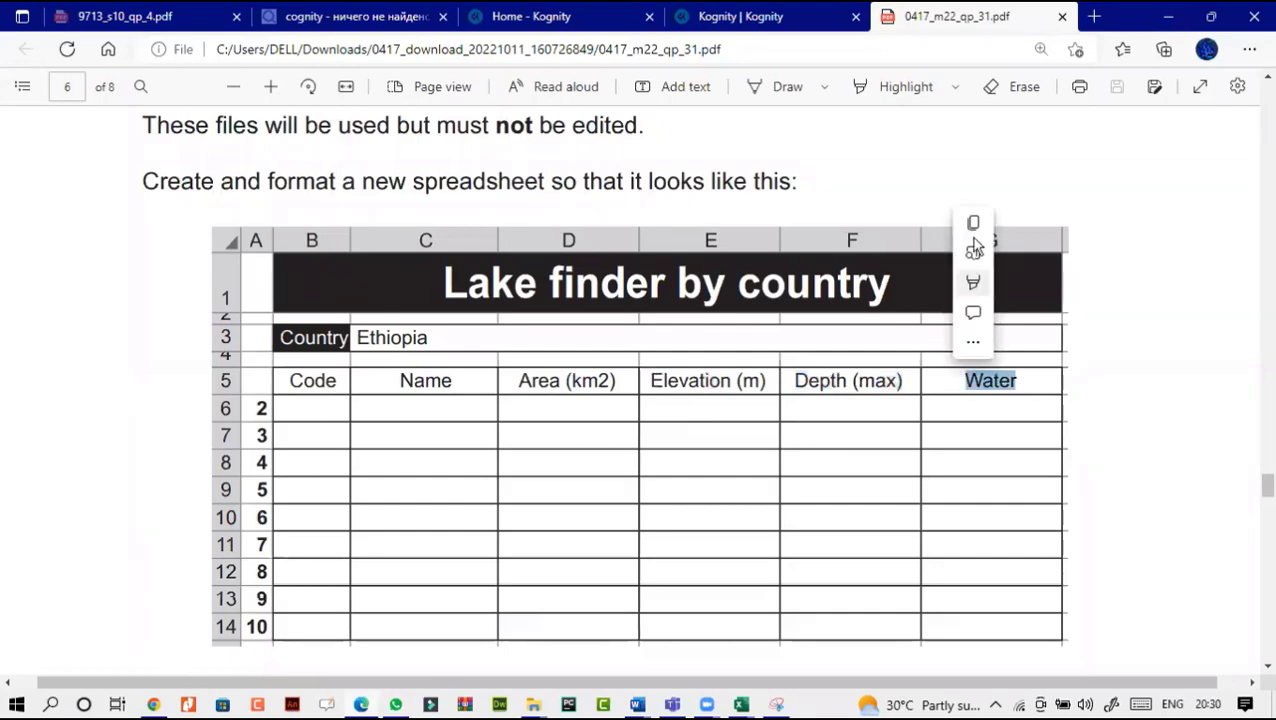
key(ctrl+c)
key(alt+Tab)
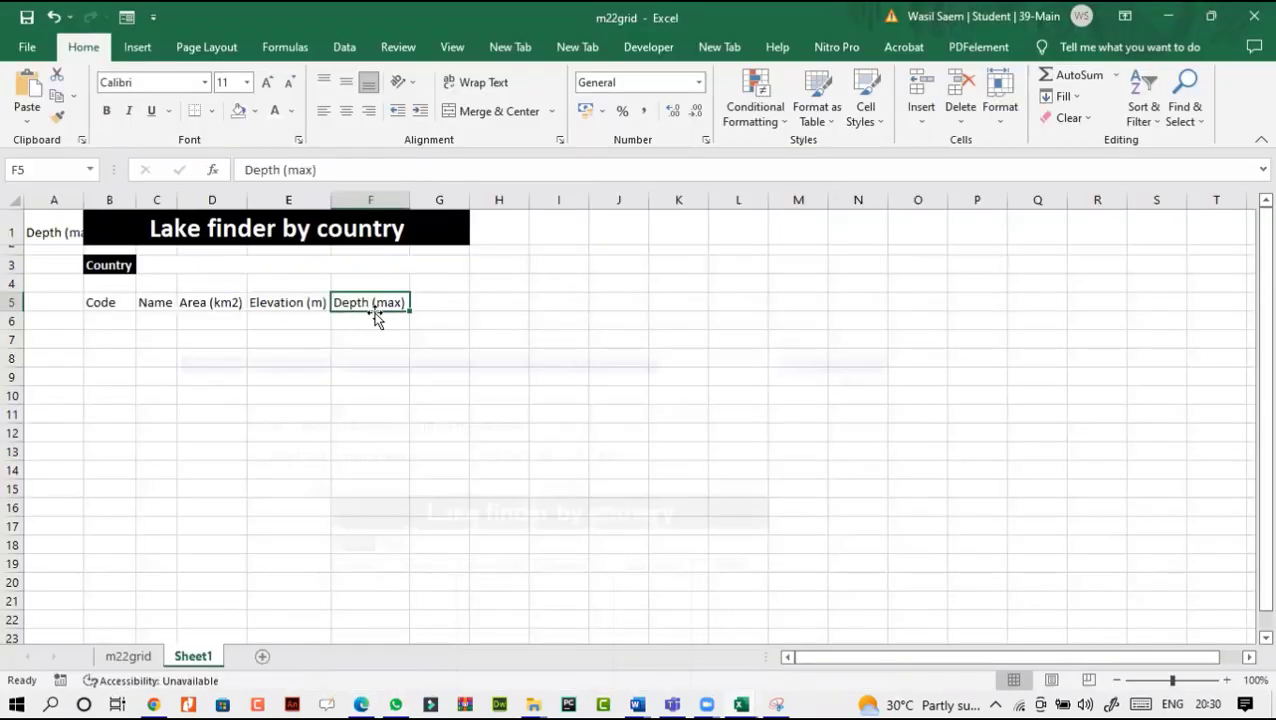
Step: Paste the copied heading "Water" into cell G5, beside "Depth (max)"
click(430, 301)
right_click(440, 314)
click(466, 343)
click(445, 360)
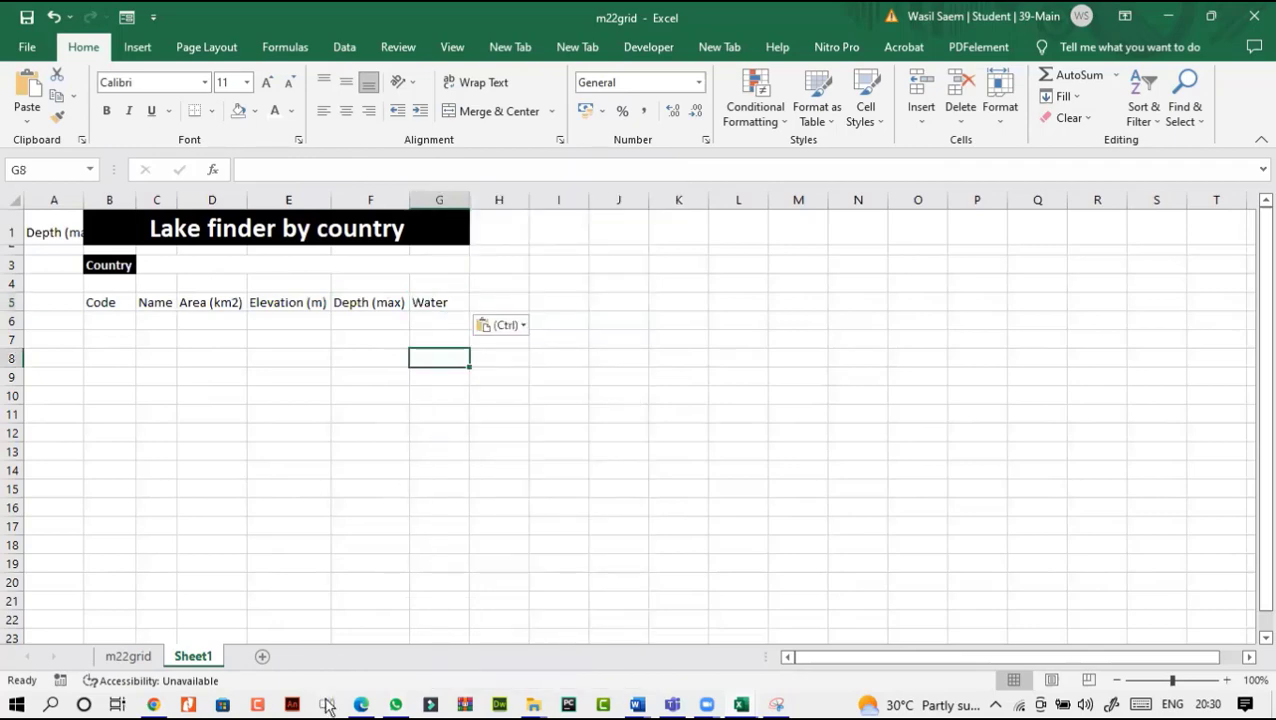
Step: Check the example grid in 0417_m22_qp_31.pdf and apply all borders to cells B5 to G14 on Sheet1
click(362, 705)
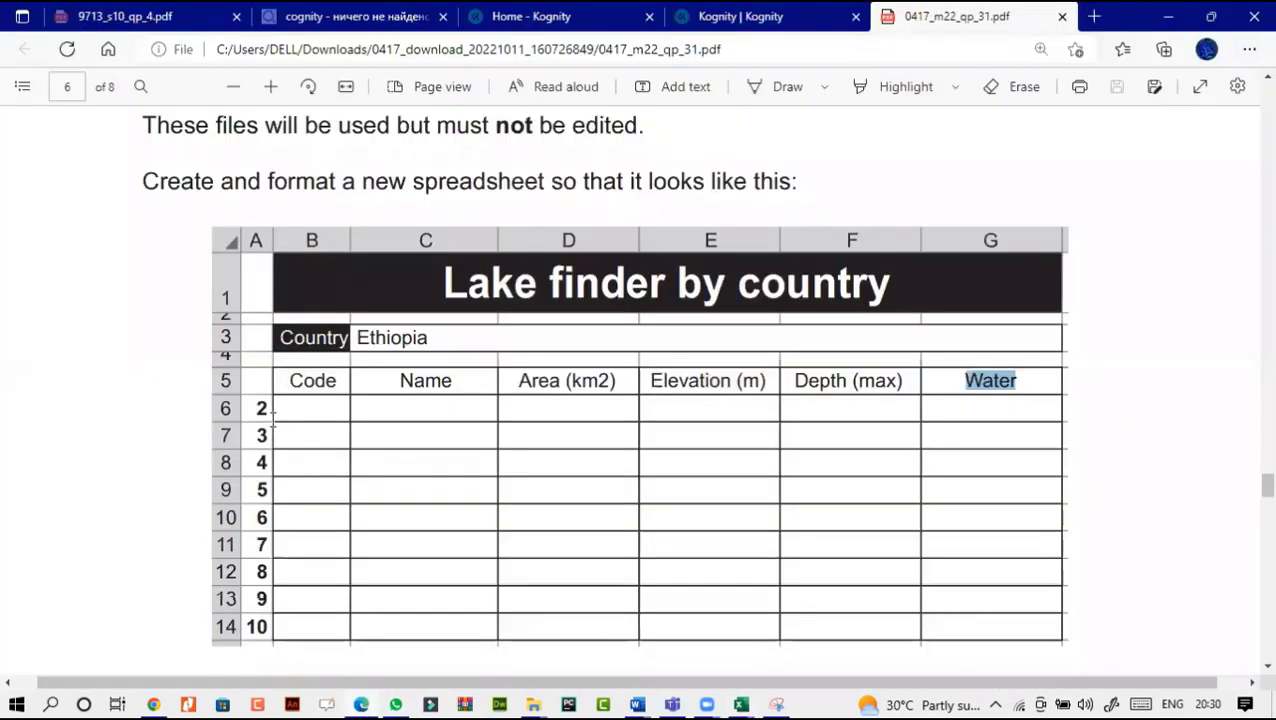
scroll(272, 425, down, 1)
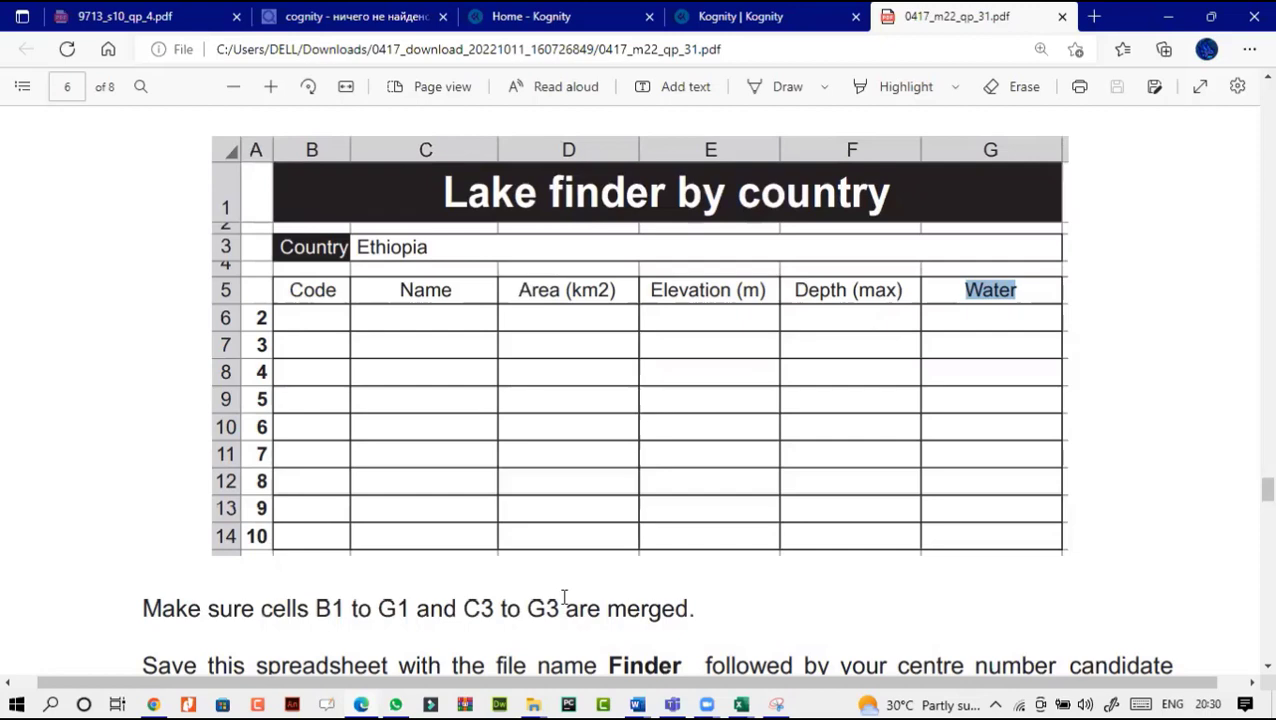
click(740, 704)
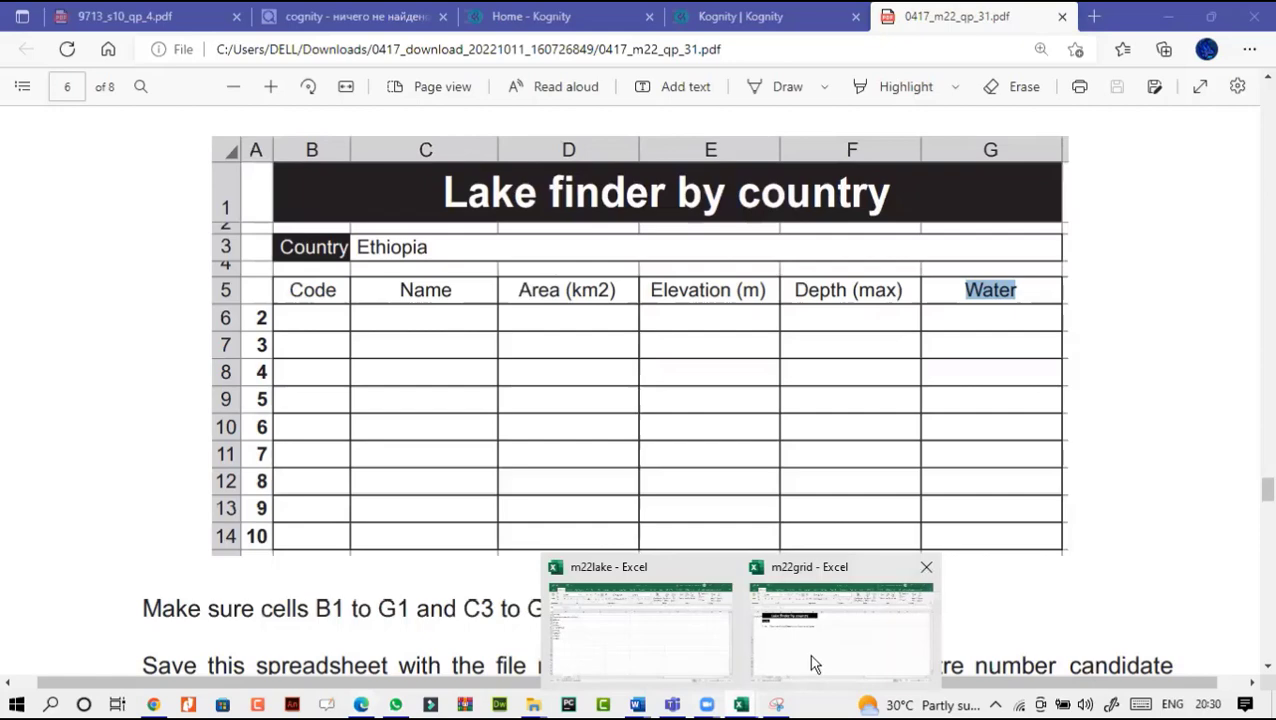
click(815, 664)
drag(103, 302, 281, 365)
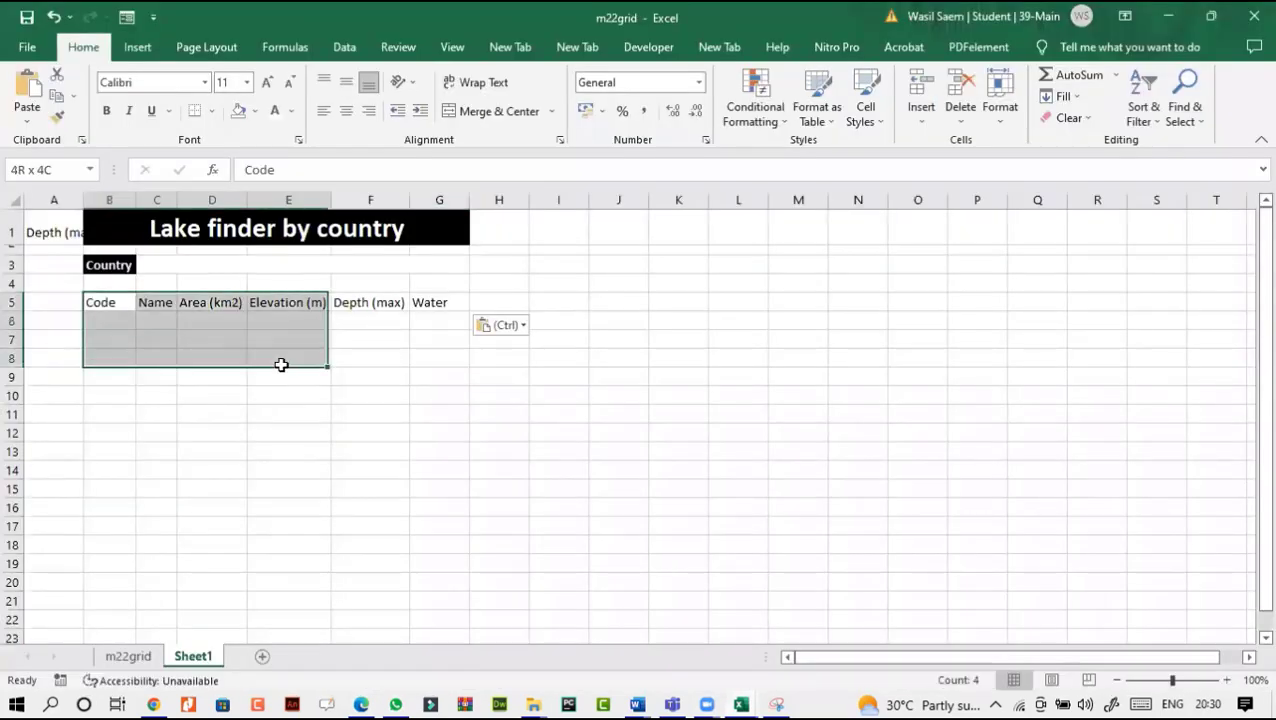
click(362, 704)
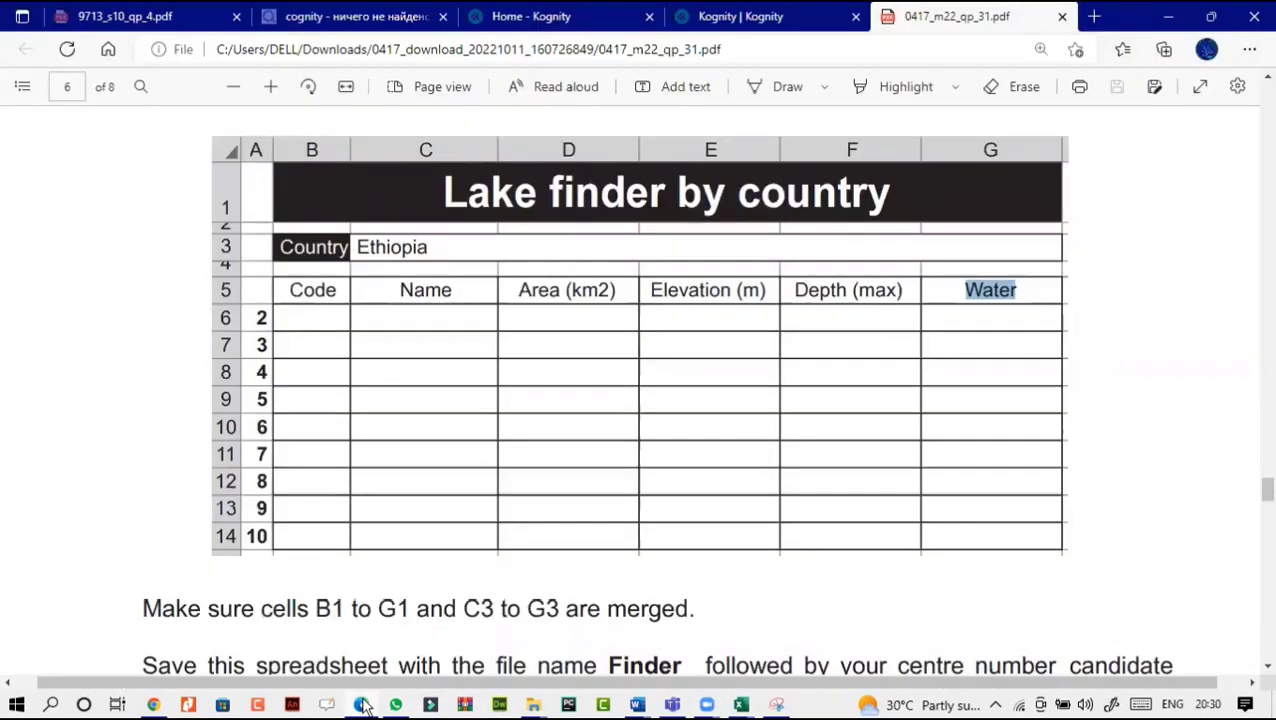
key(alt+Tab)
drag(103, 299, 427, 470)
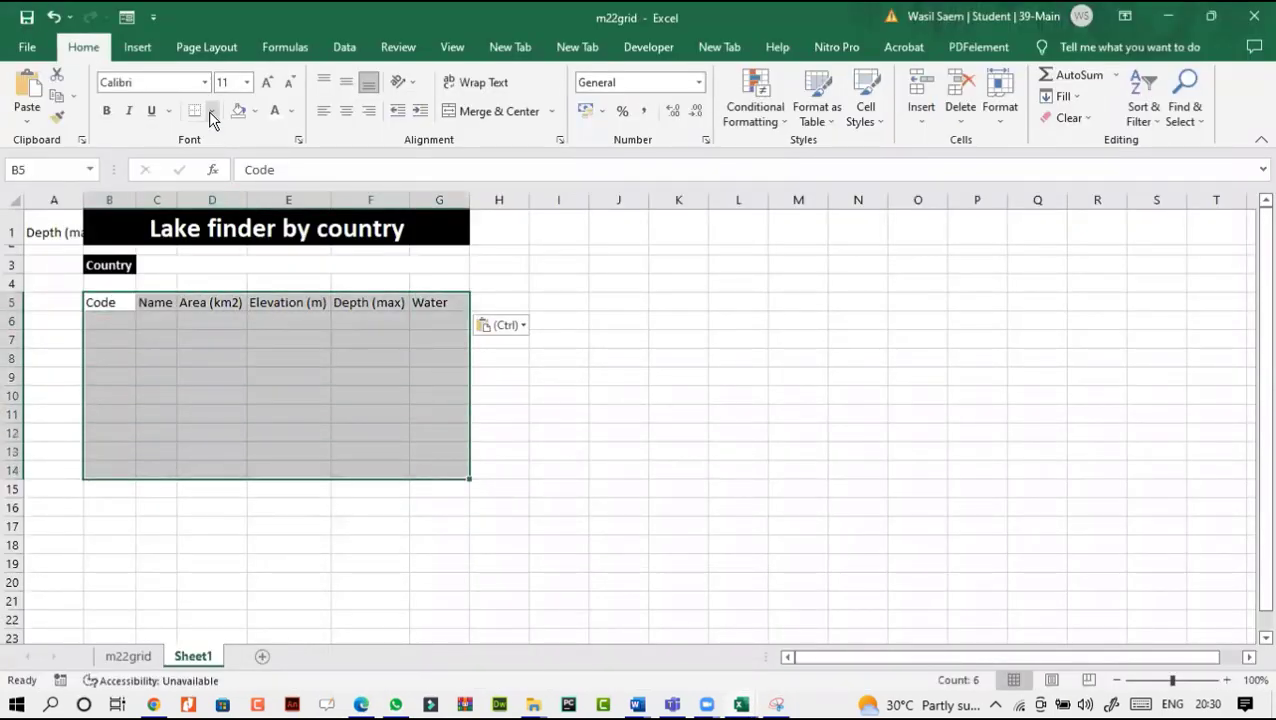
click(211, 111)
click(270, 265)
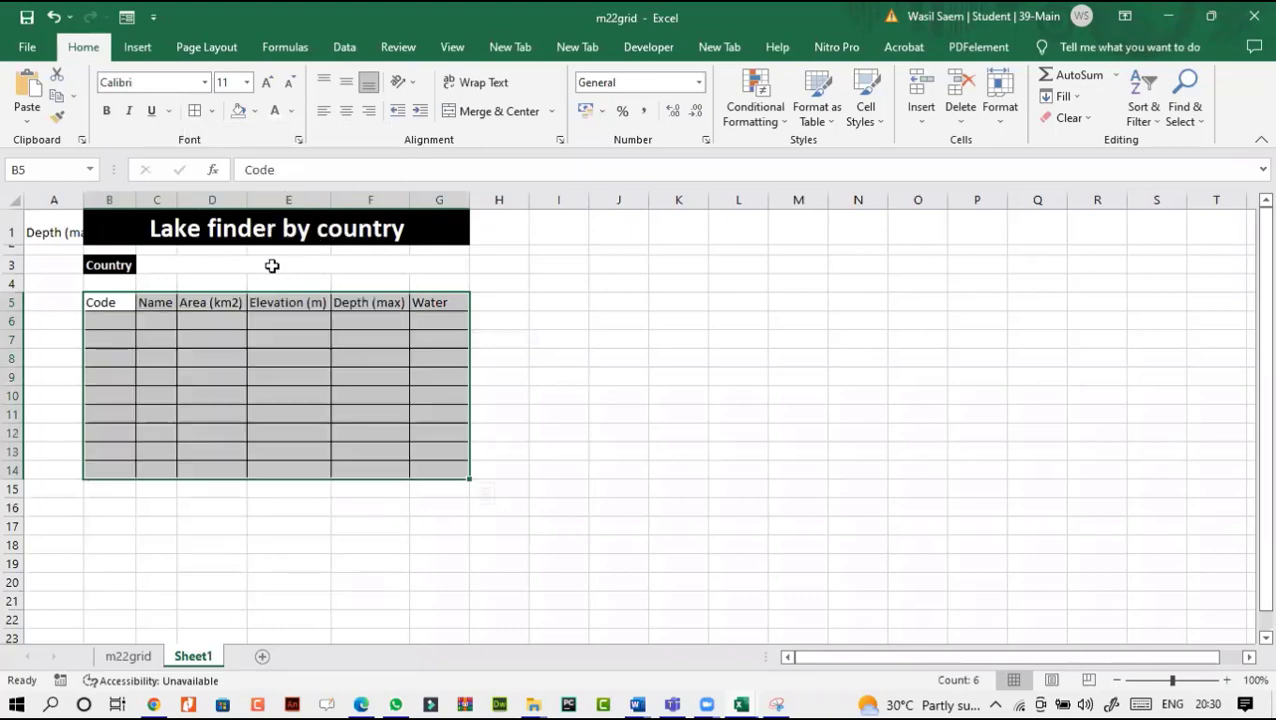
Step: Examine the bordered table at 120% zoom and compare it with the example grid in the question paper
click(1226, 681)
click(1226, 681)
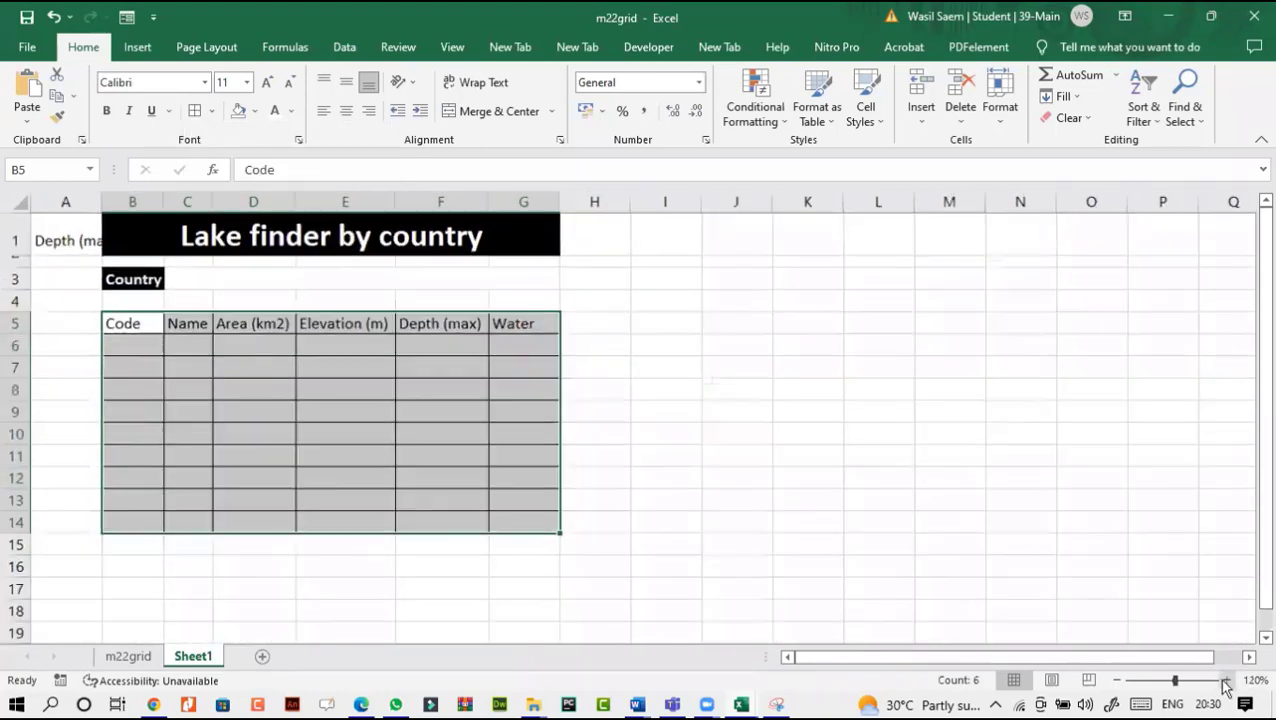
click(211, 112)
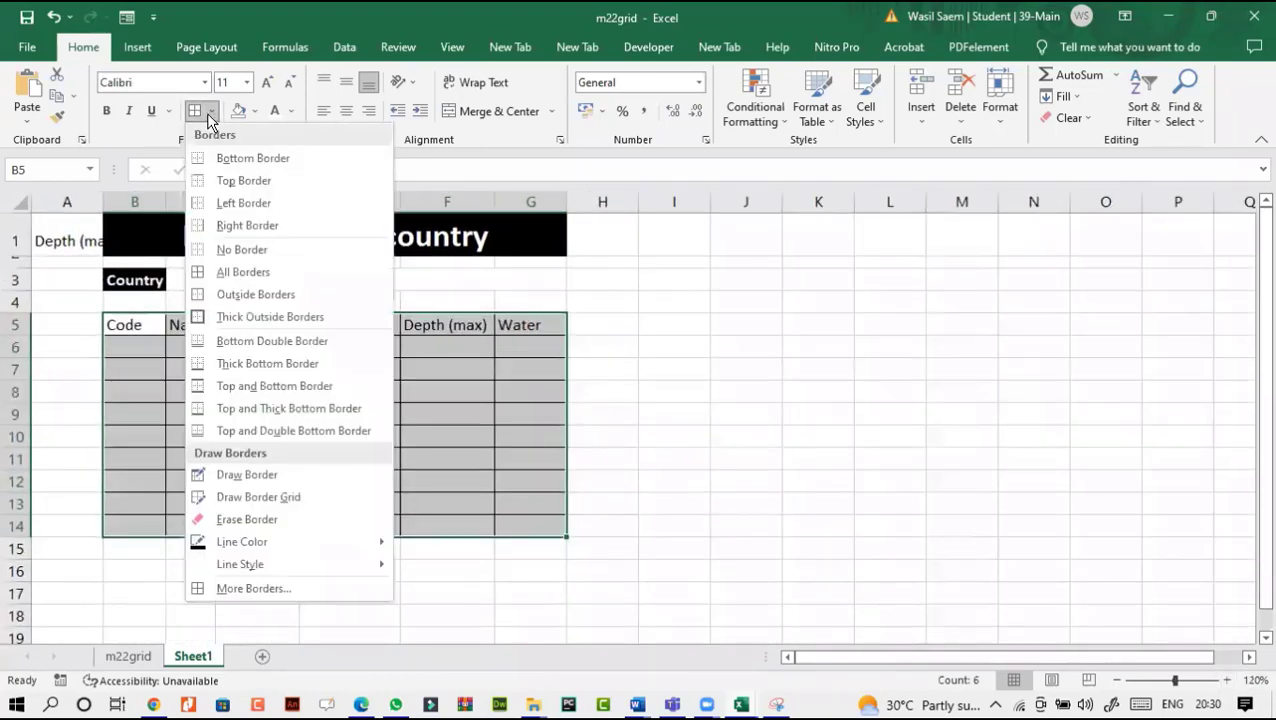
click(447, 430)
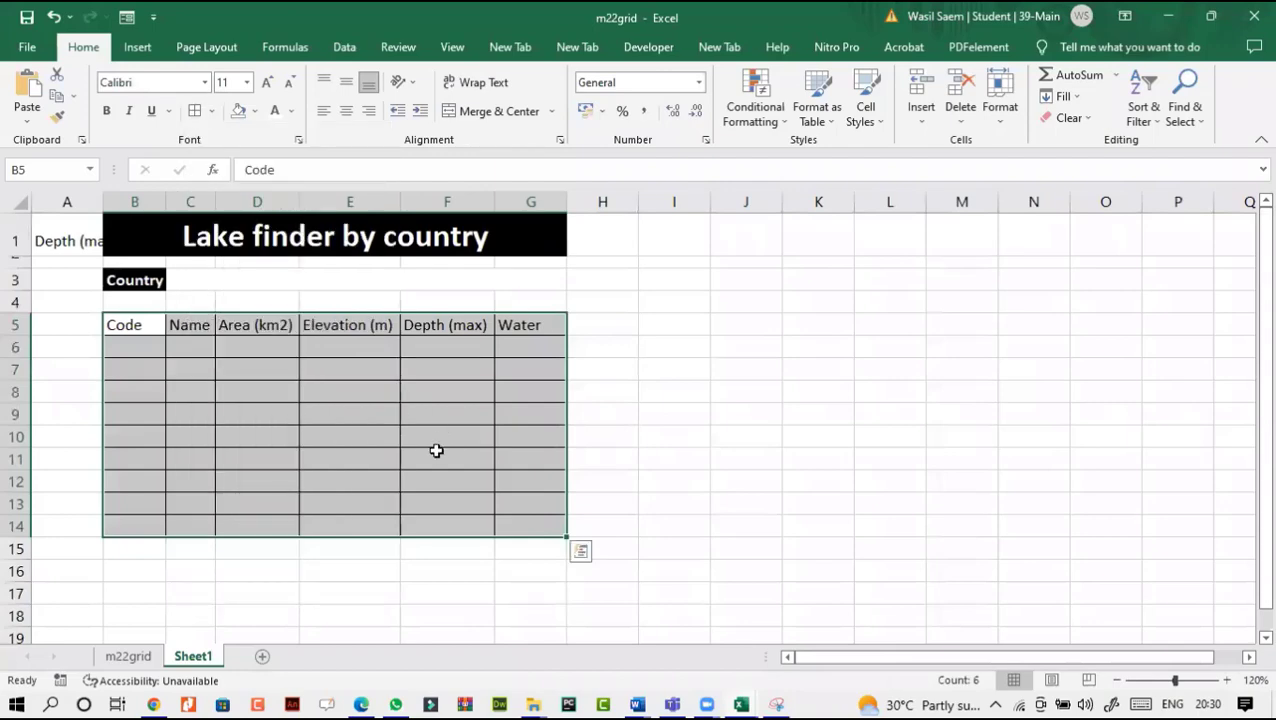
click(437, 453)
click(361, 704)
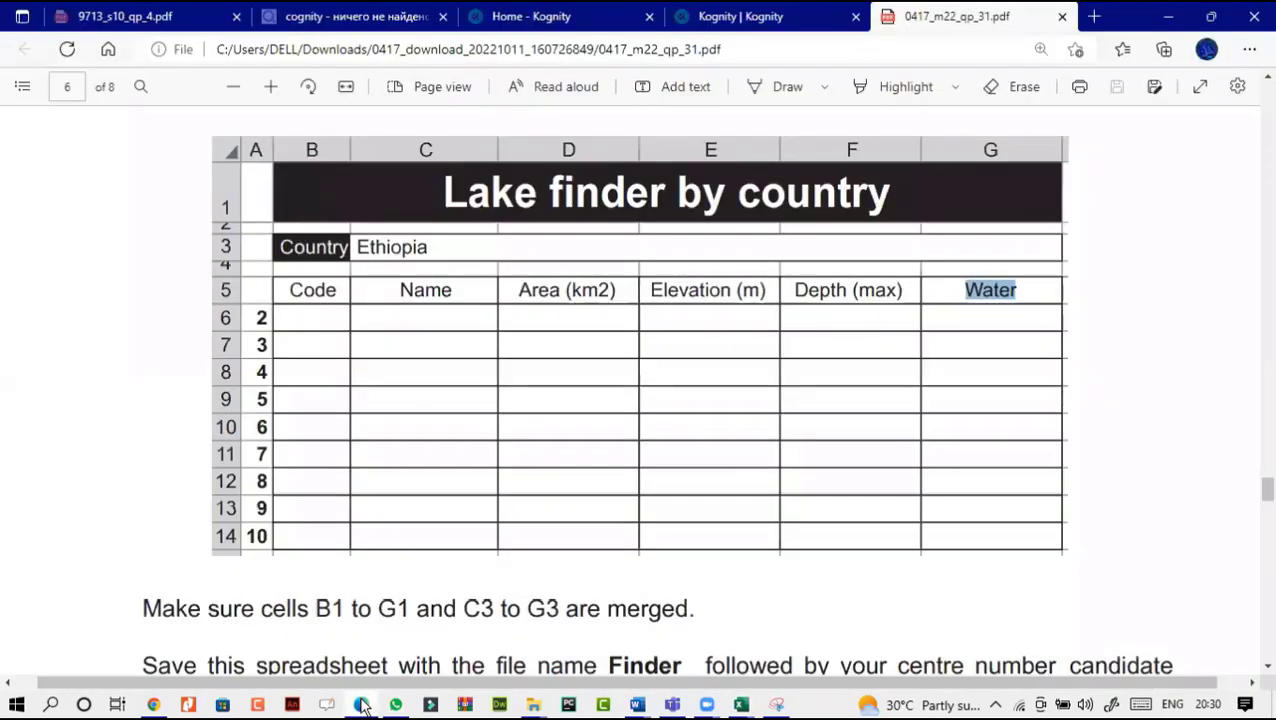
click(361, 704)
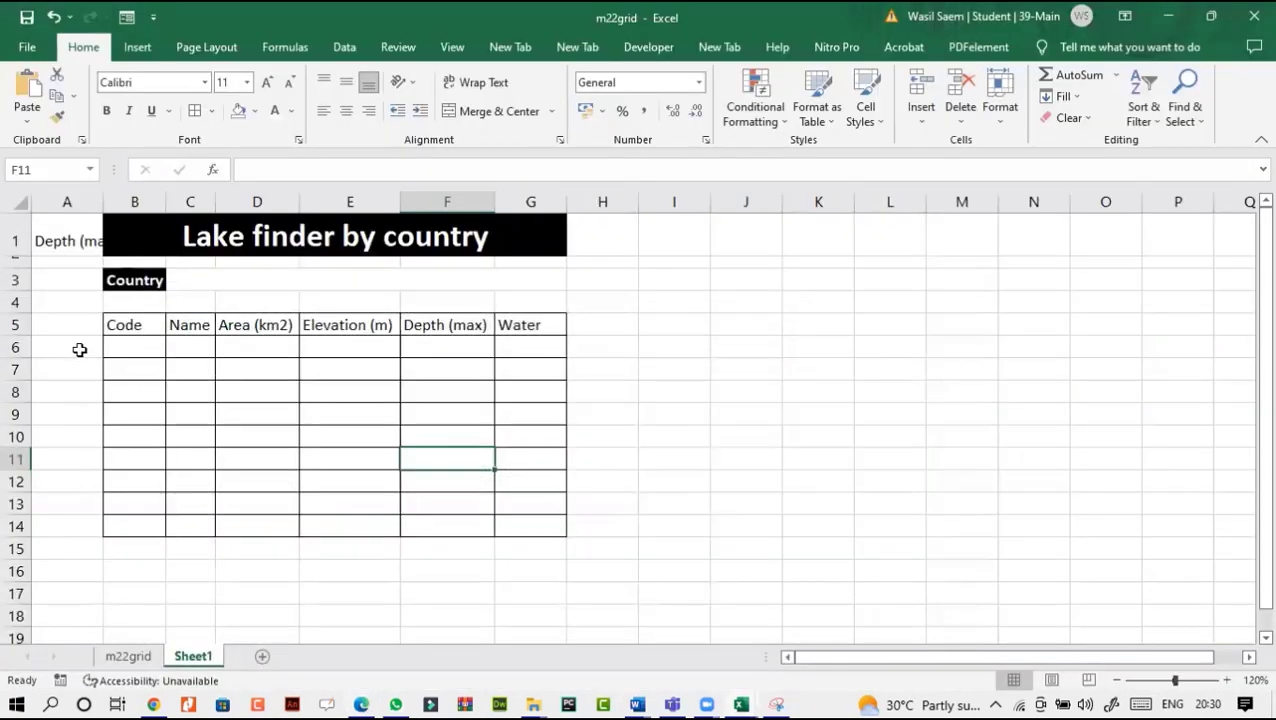
click(74, 347)
click(363, 704)
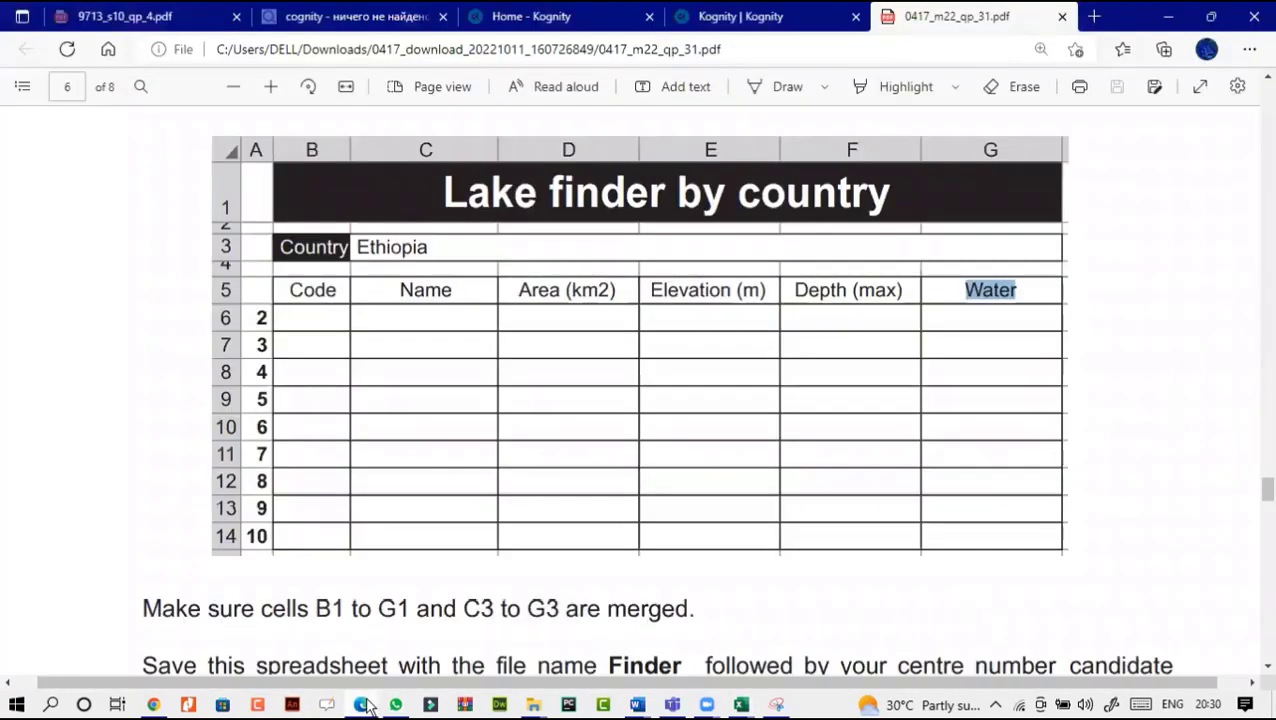
click(363, 704)
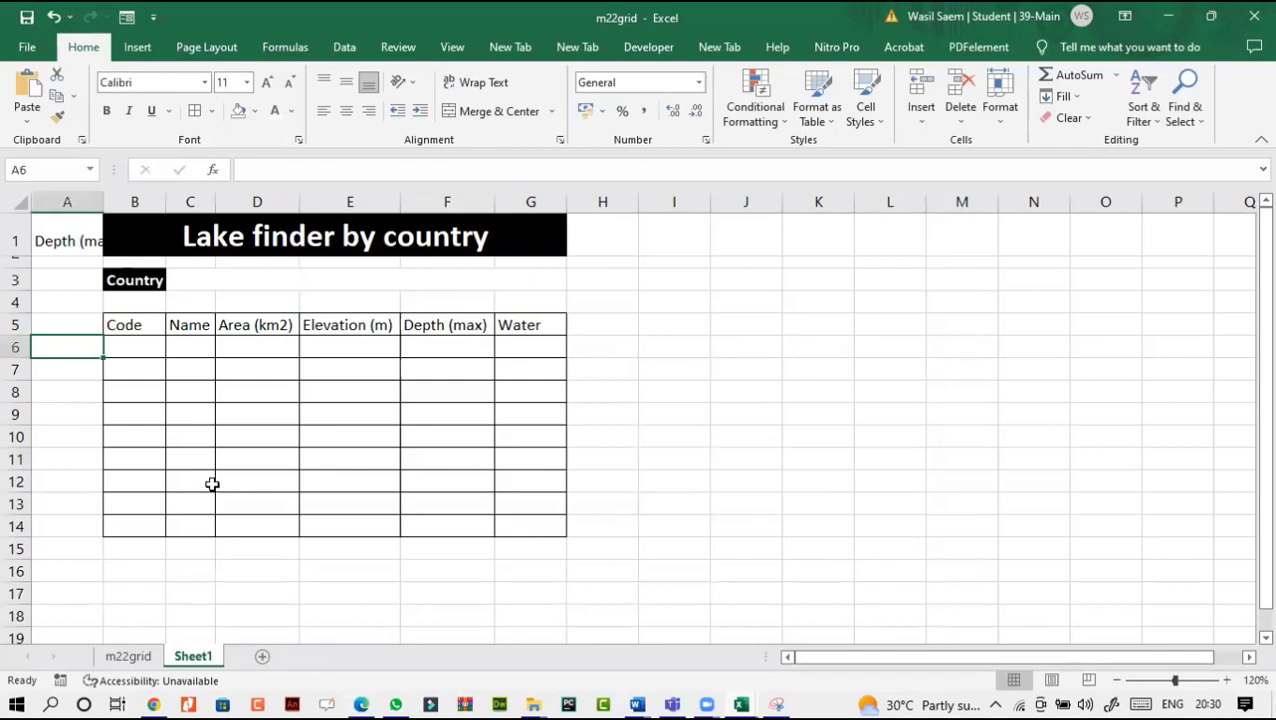
click(201, 451)
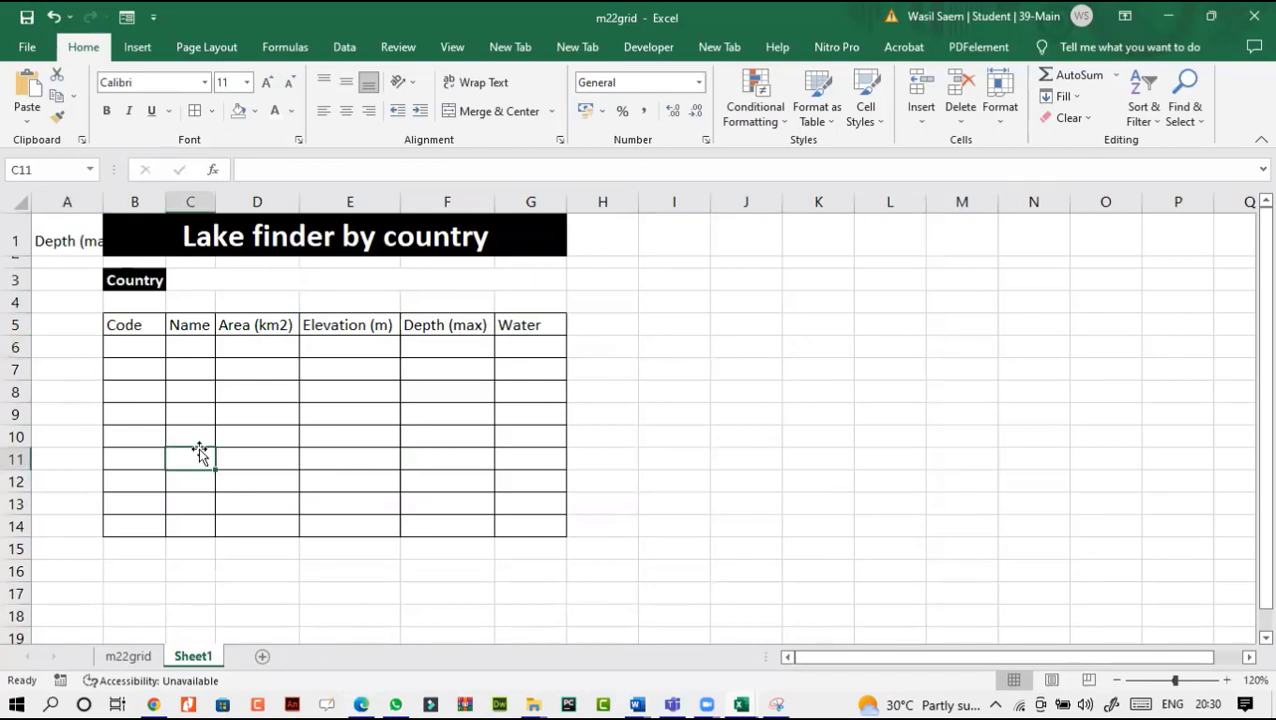
Step: Reduce the height of row 2 slightly and clear the stray "Depth (max)" text from cell A1
drag(22, 269, 23, 263)
click(62, 231)
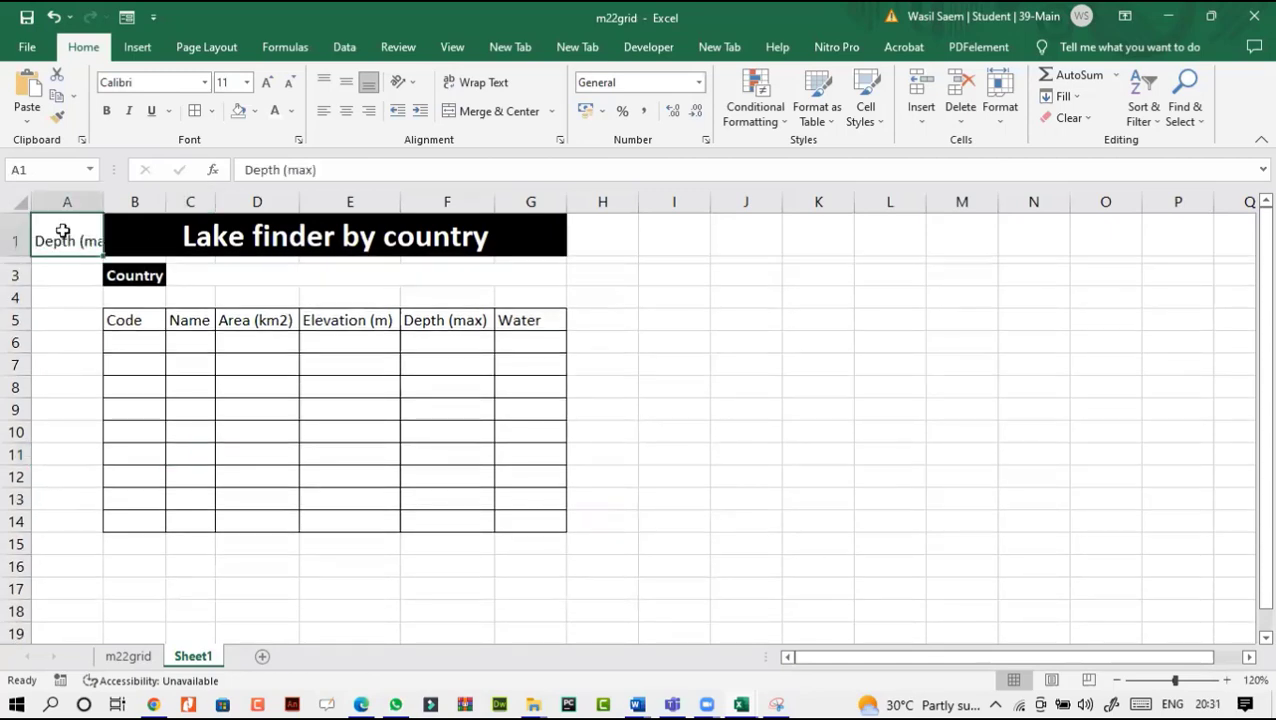
click(361, 705)
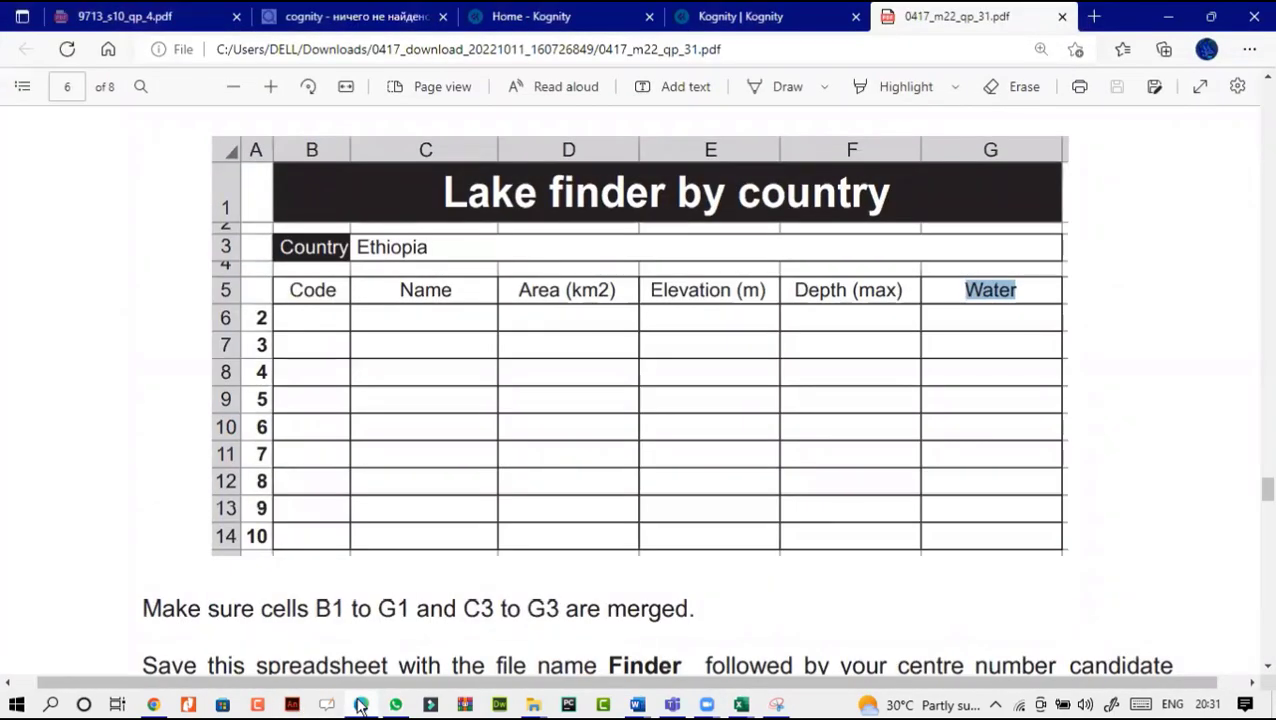
click(361, 705)
key(Delete)
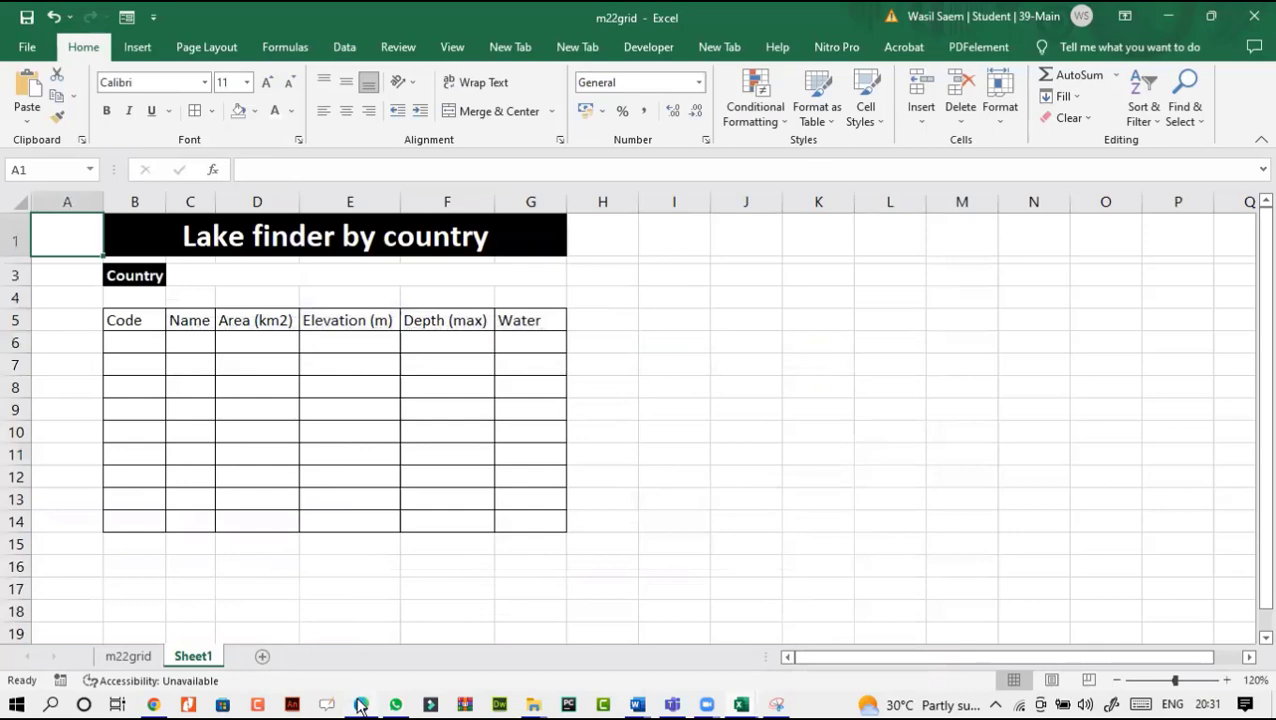
Step: Narrow column A to match the slim first column of the example grid in the question paper
click(360, 705)
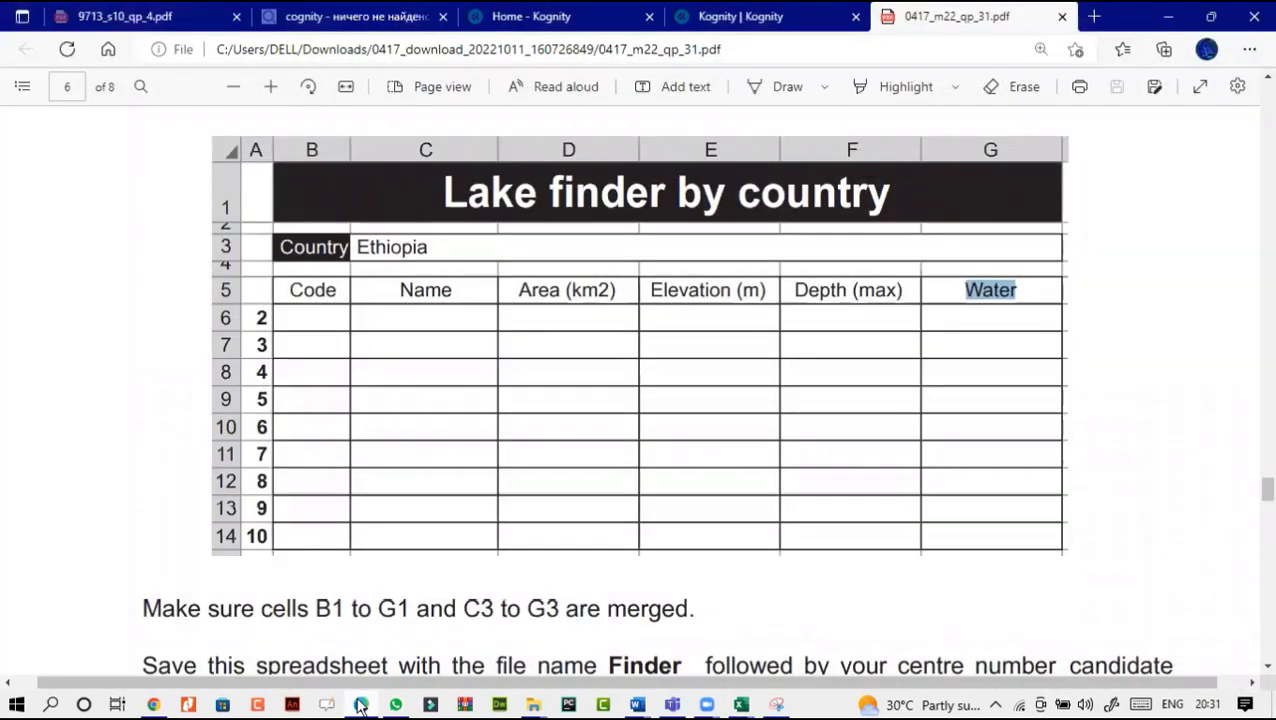
click(360, 705)
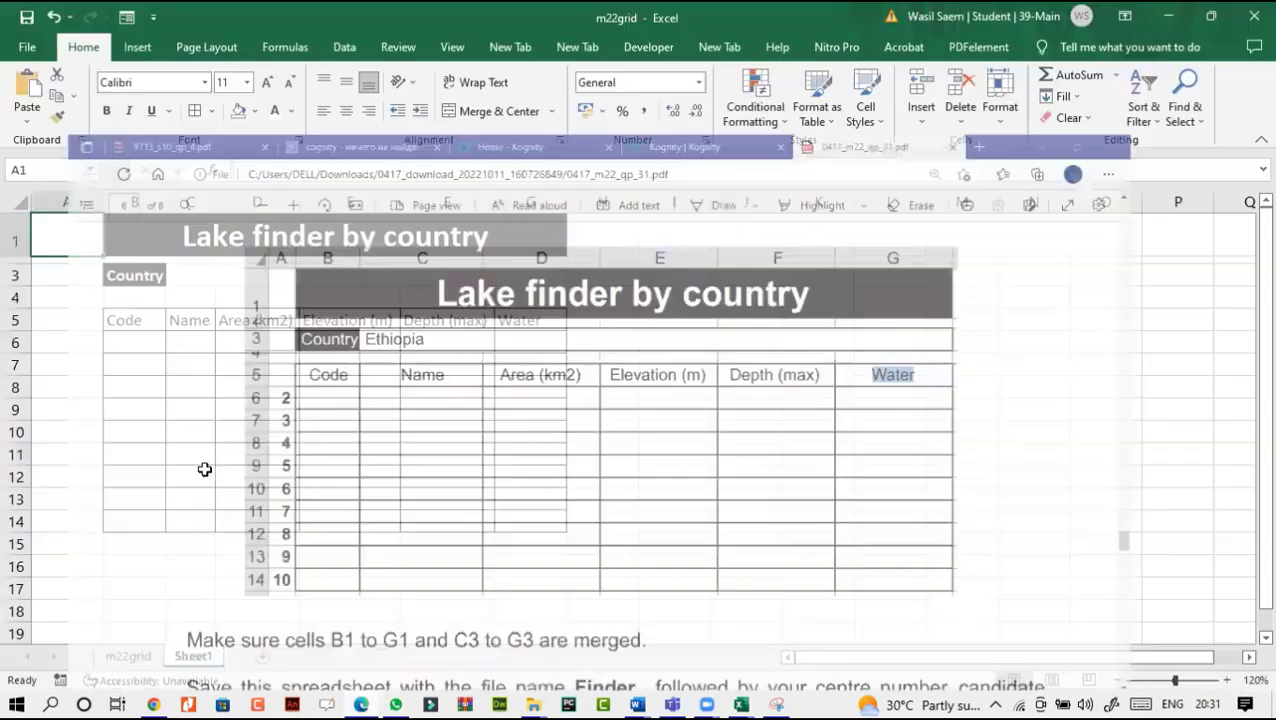
drag(103, 203, 48, 202)
Step: Enter the numbers 2 to 10 down cells A6 to A14, as in the question paper's grid
click(365, 706)
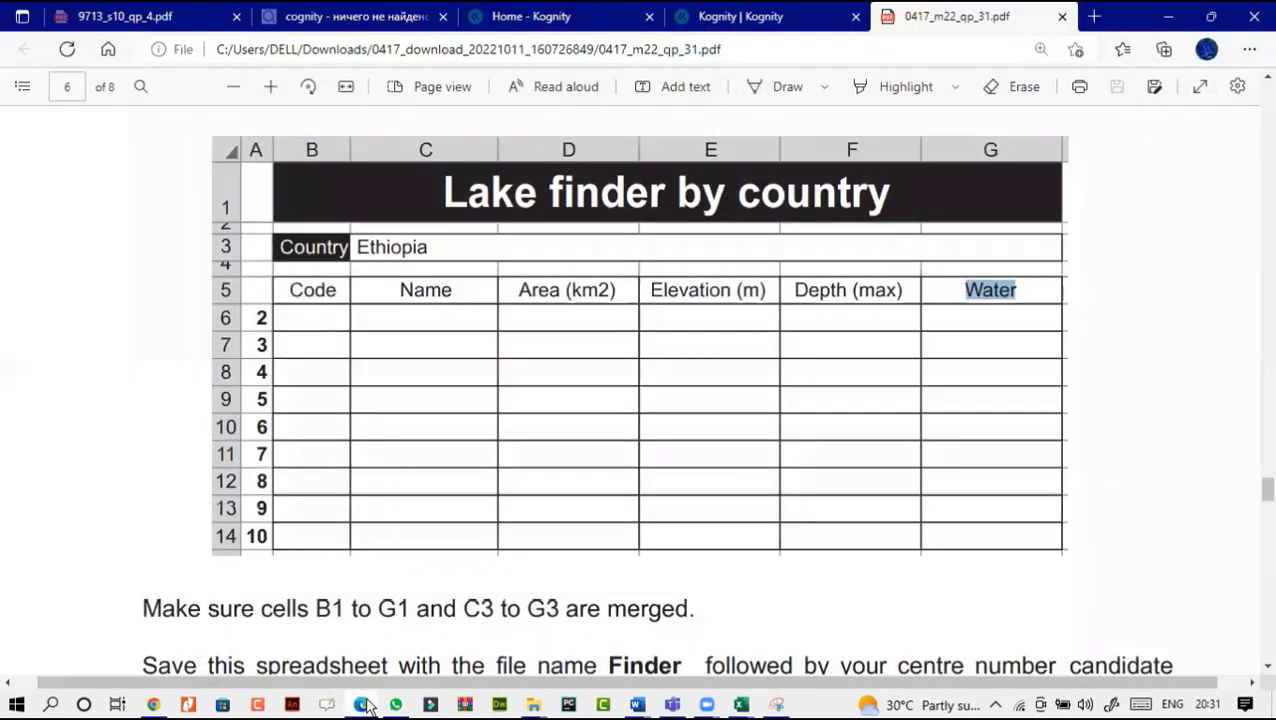
click(365, 706)
text(2)
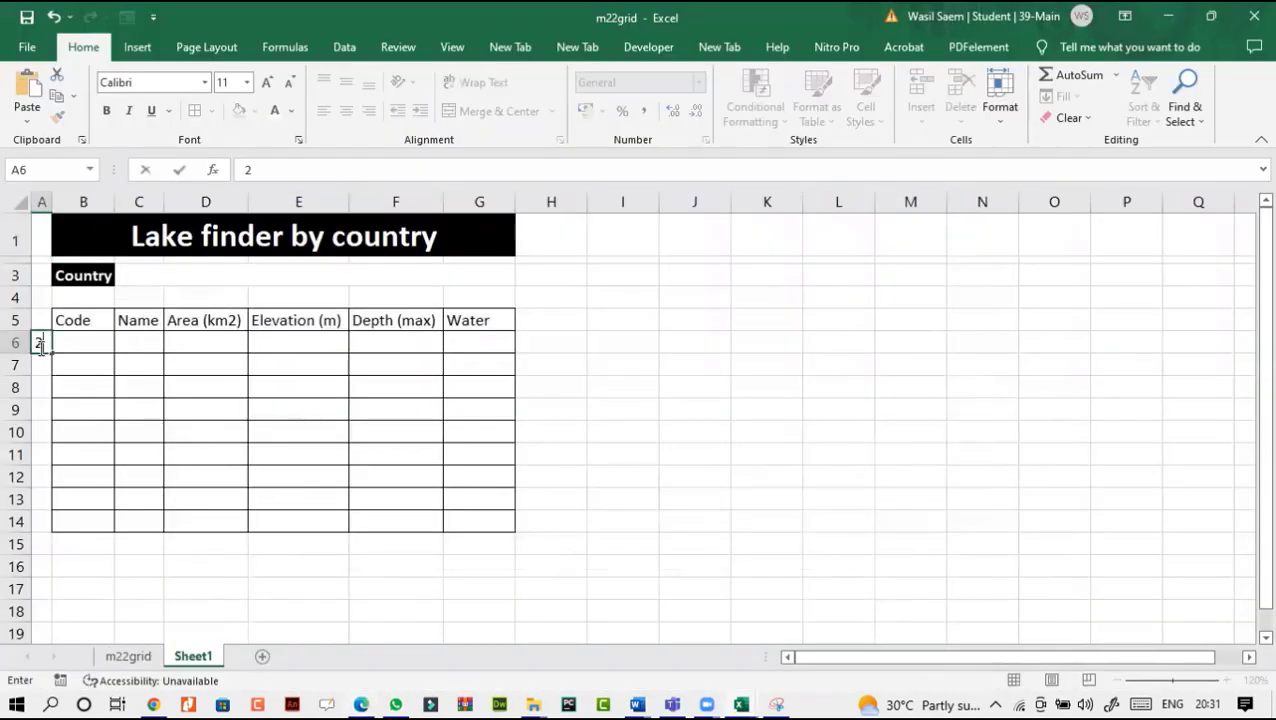
key(Return)
text(3)
key(Return)
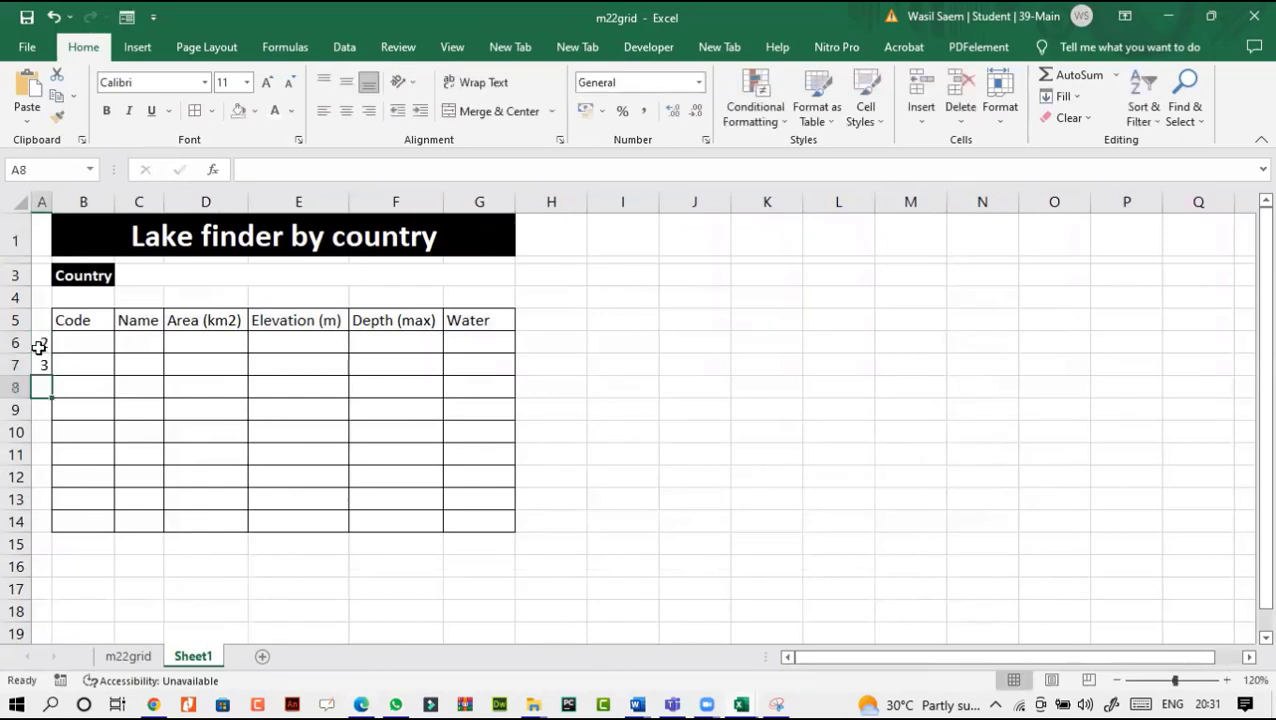
text(4)
key(Return)
text(5)
key(Return)
text(6)
key(Return)
text(7)
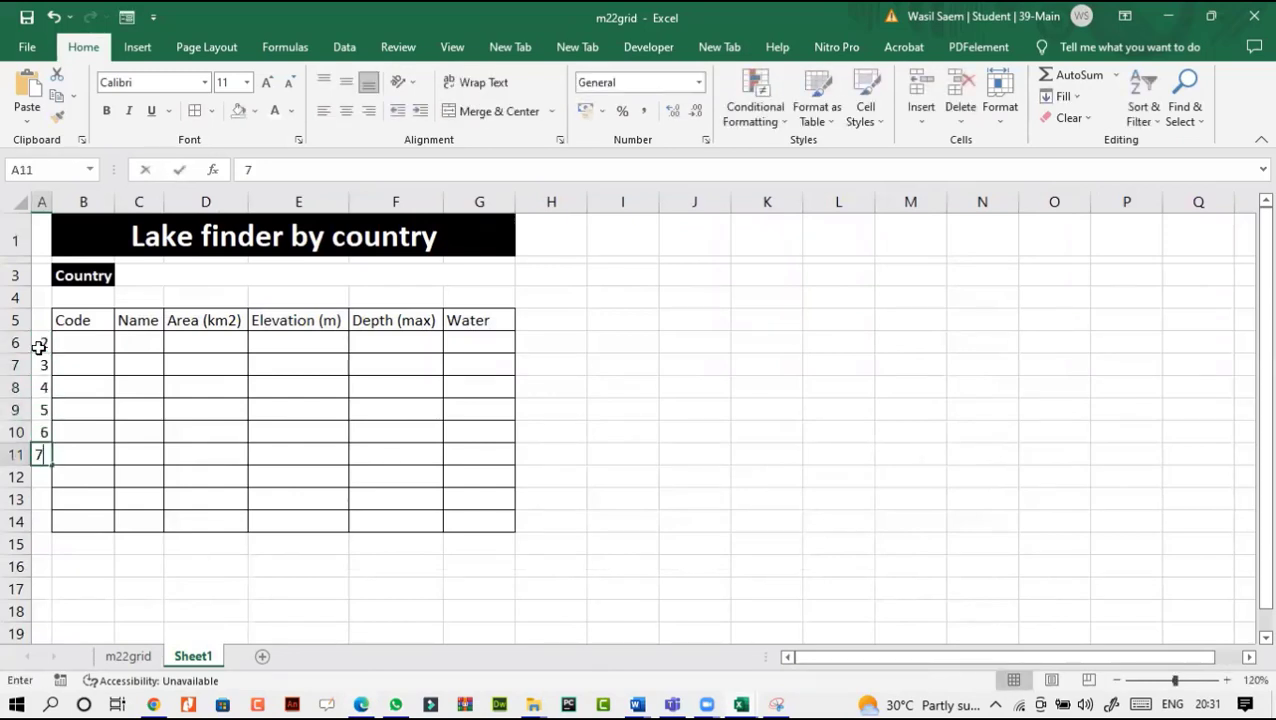
key(Return)
text(8)
key(Return)
text(9)
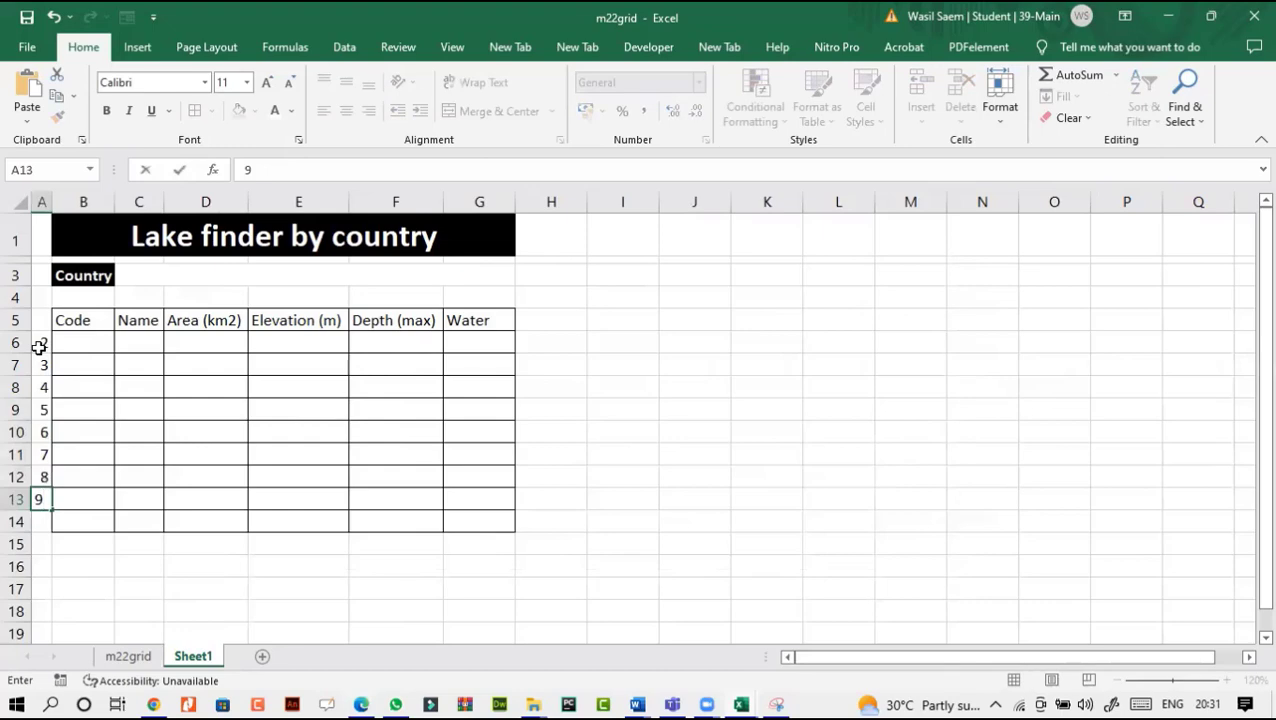
key(Return)
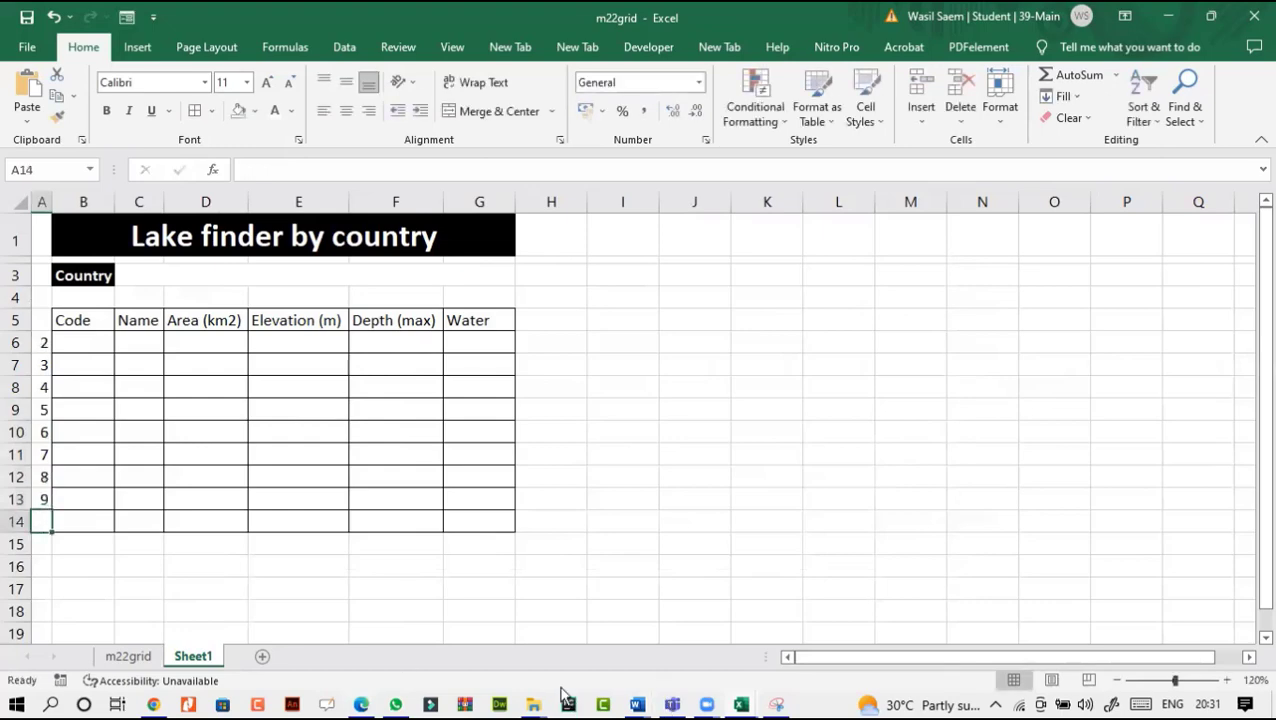
click(356, 705)
click(356, 705)
text(10)
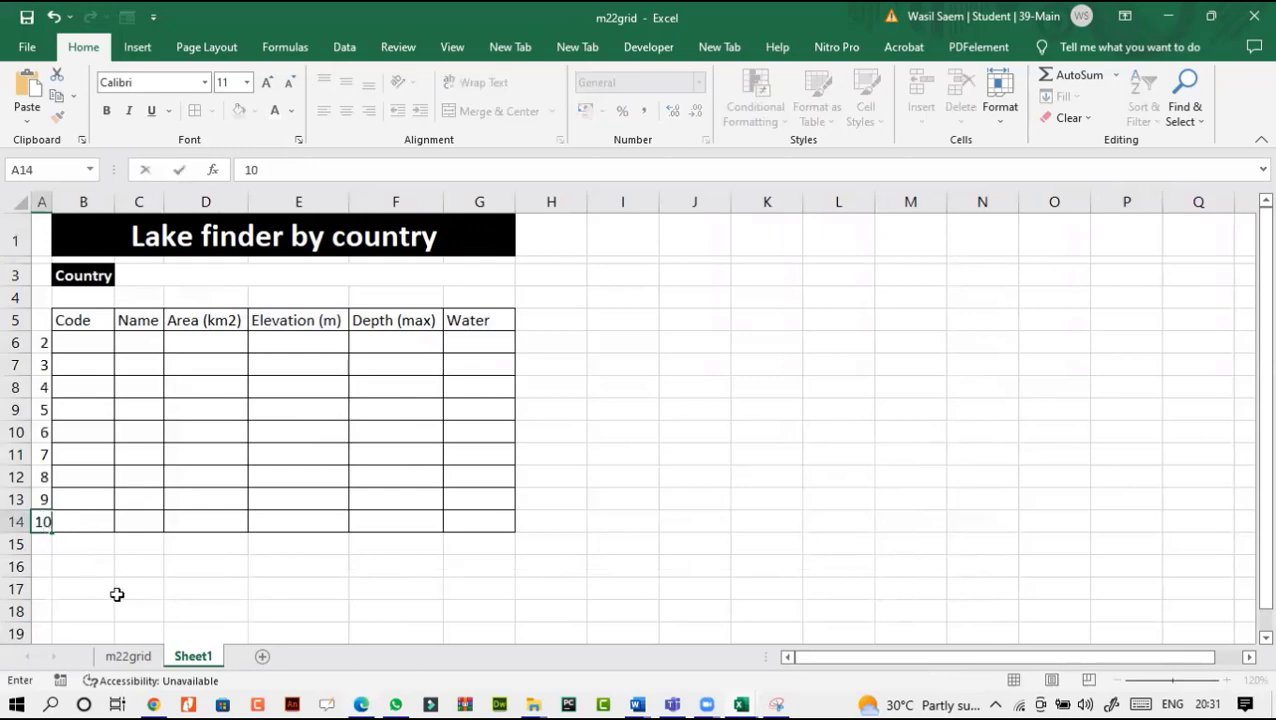
click(122, 590)
Step: Widen column A slightly and compare the sheet with the question paper's grid
drag(51, 202, 54, 202)
click(362, 705)
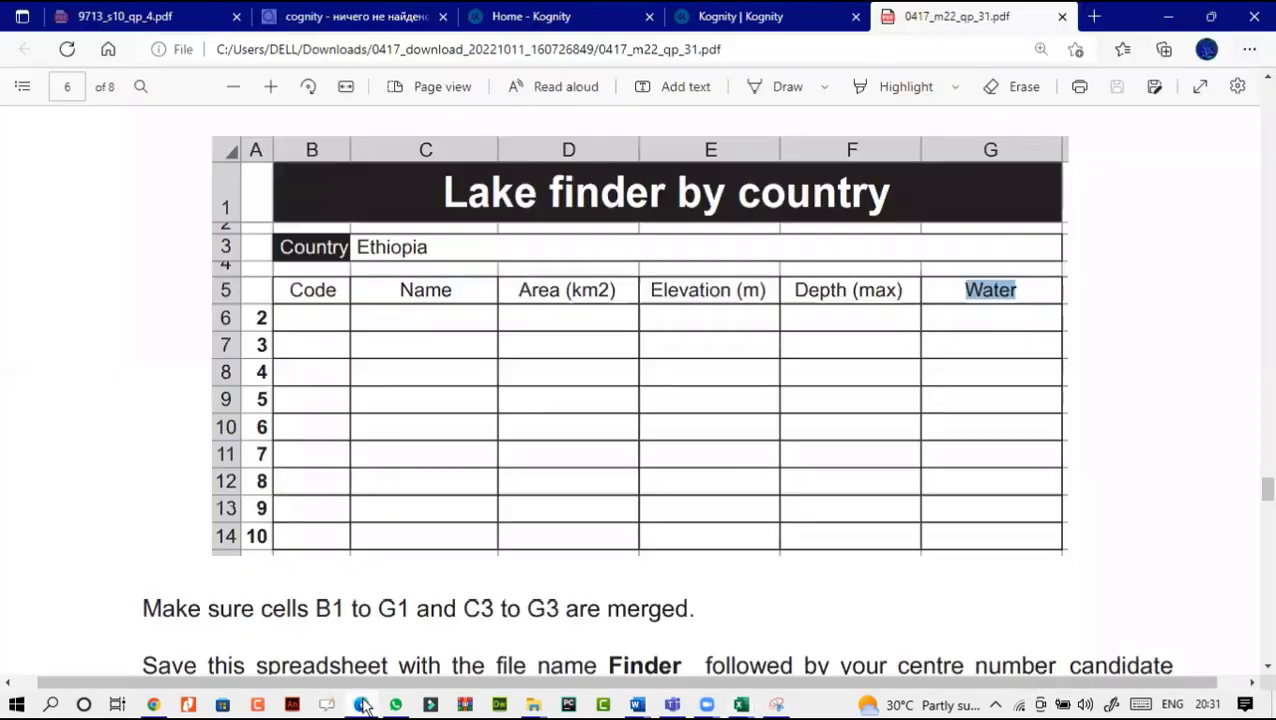
click(362, 705)
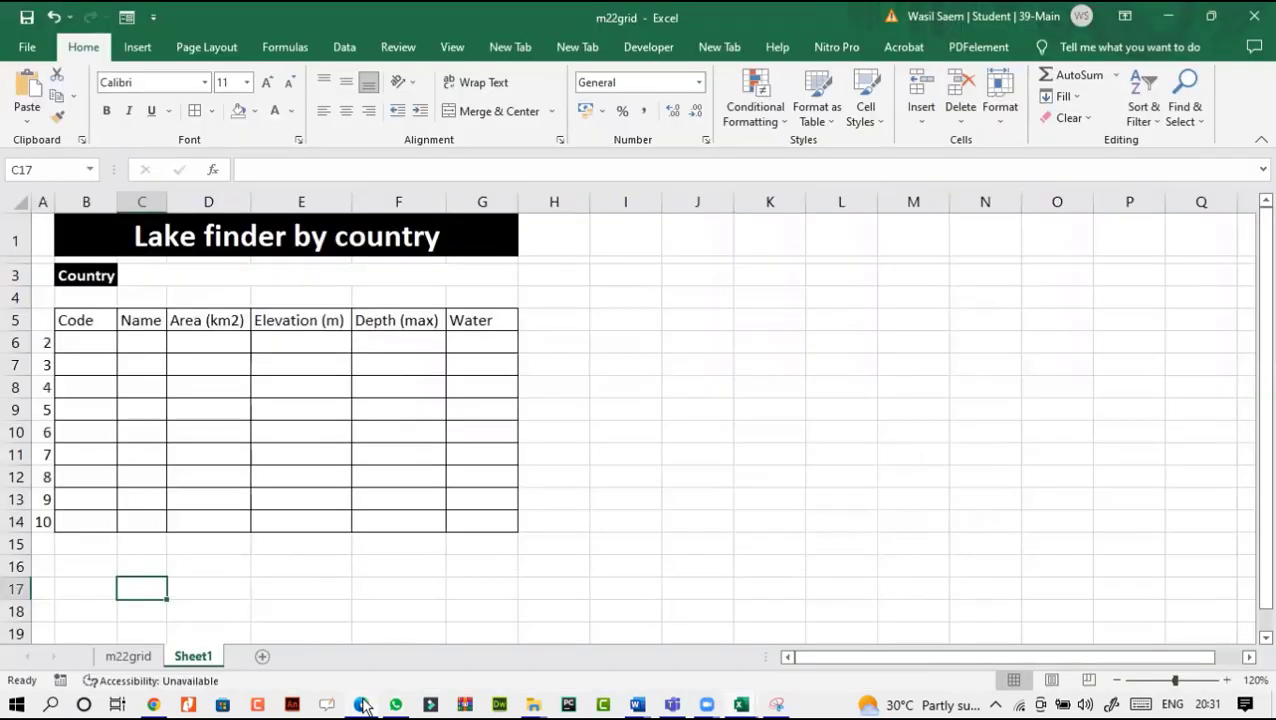
Step: Copy "Ethiopia" from the question paper's grid and try to paste it onto the merged cell C3
click(362, 705)
click(362, 705)
click(362, 700)
drag(430, 247, 352, 247)
key(ctrl+c)
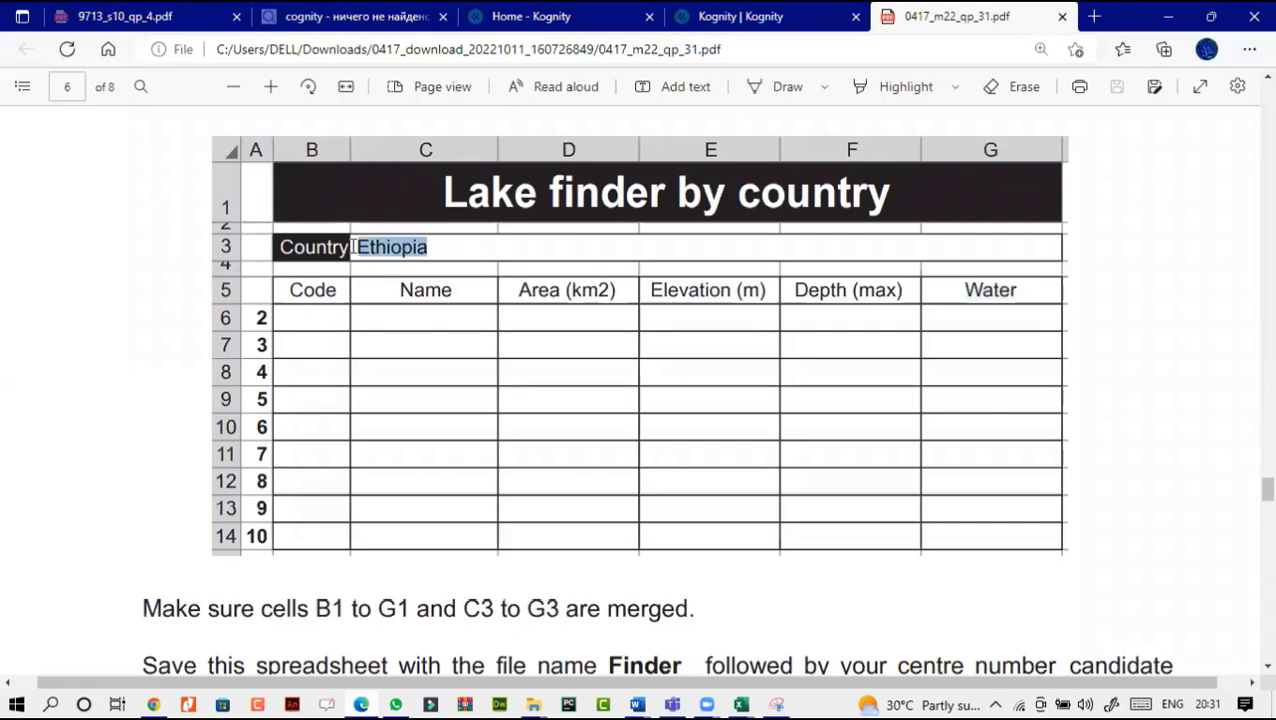
click(362, 705)
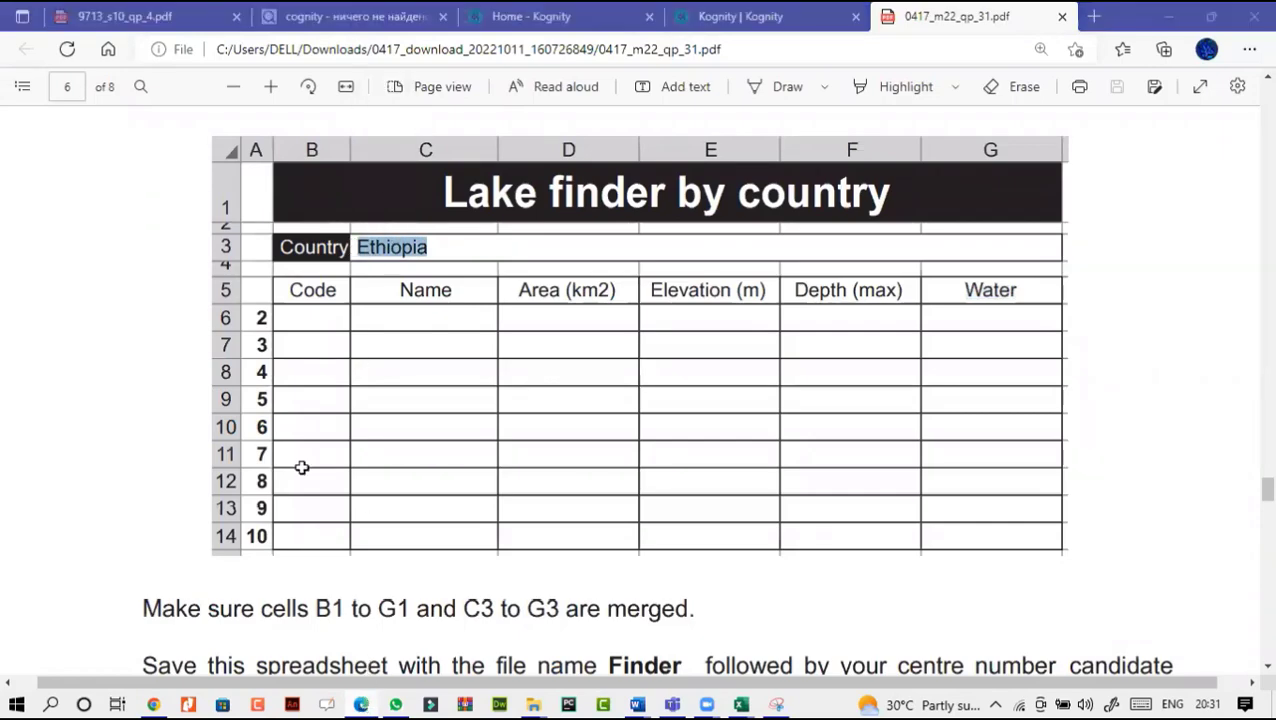
click(197, 270)
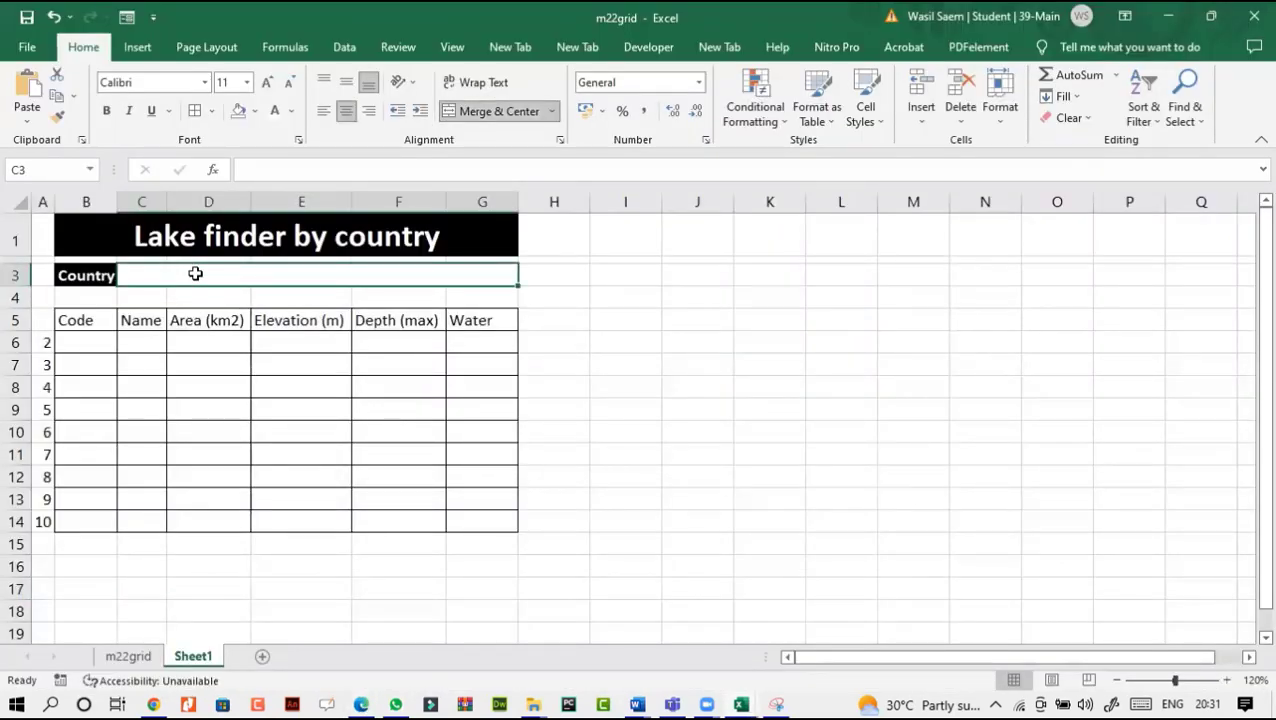
key(ctrl+v)
key(Return)
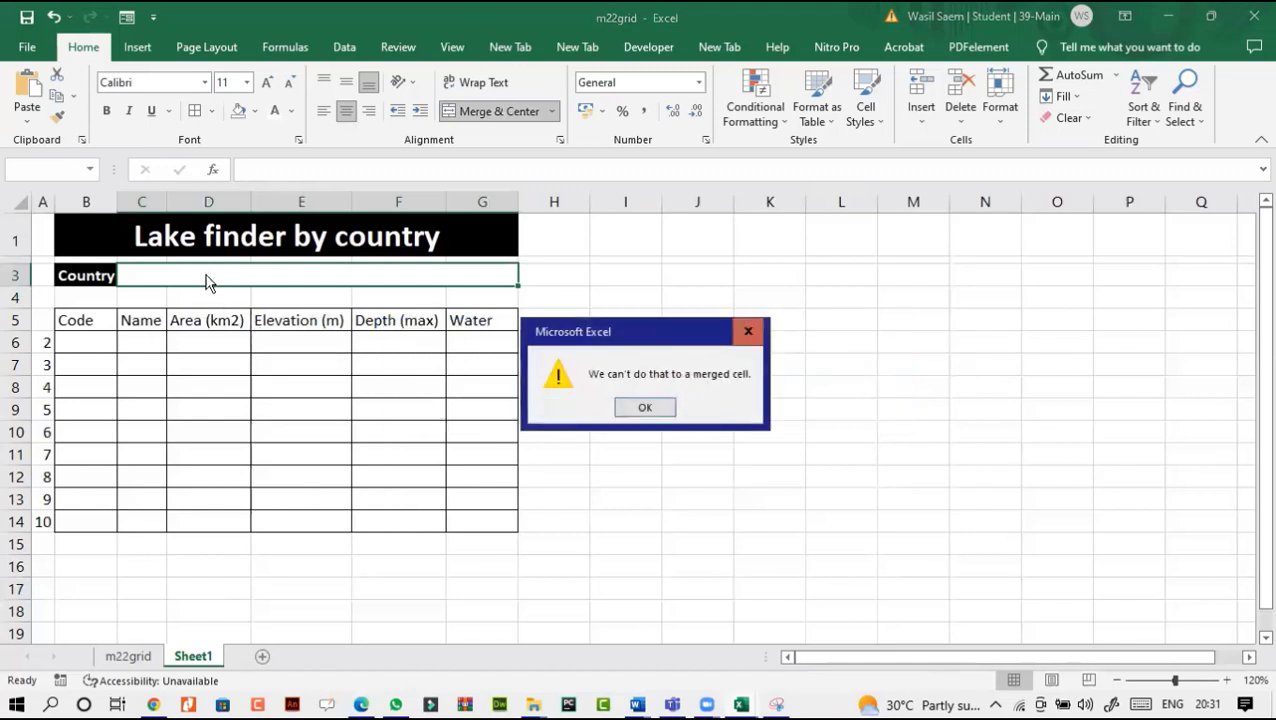
click(642, 407)
Step: Insert the copied "Ethiopia" as text inside merged cell C3 and left-align it
double_click(214, 272)
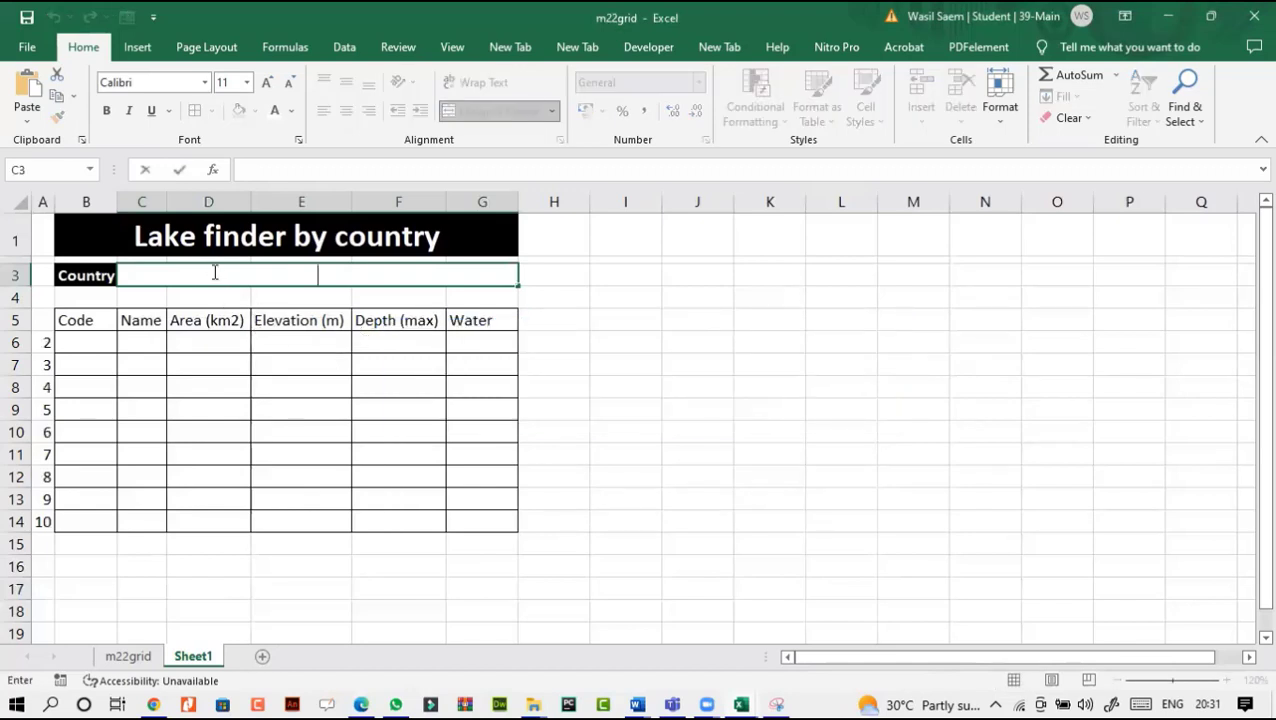
key(ctrl+v)
click(290, 345)
click(296, 275)
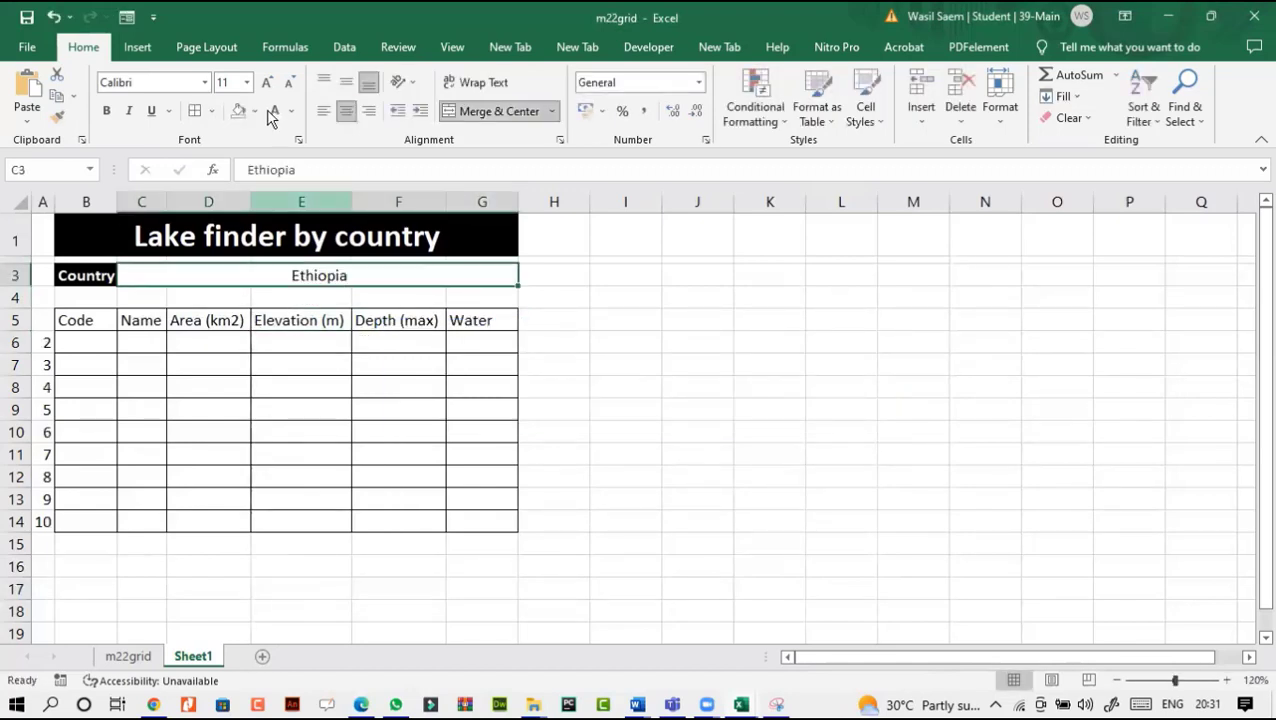
click(320, 114)
Step: Make the numbers in A6 to A14 bold, as in the question paper's grid
click(362, 705)
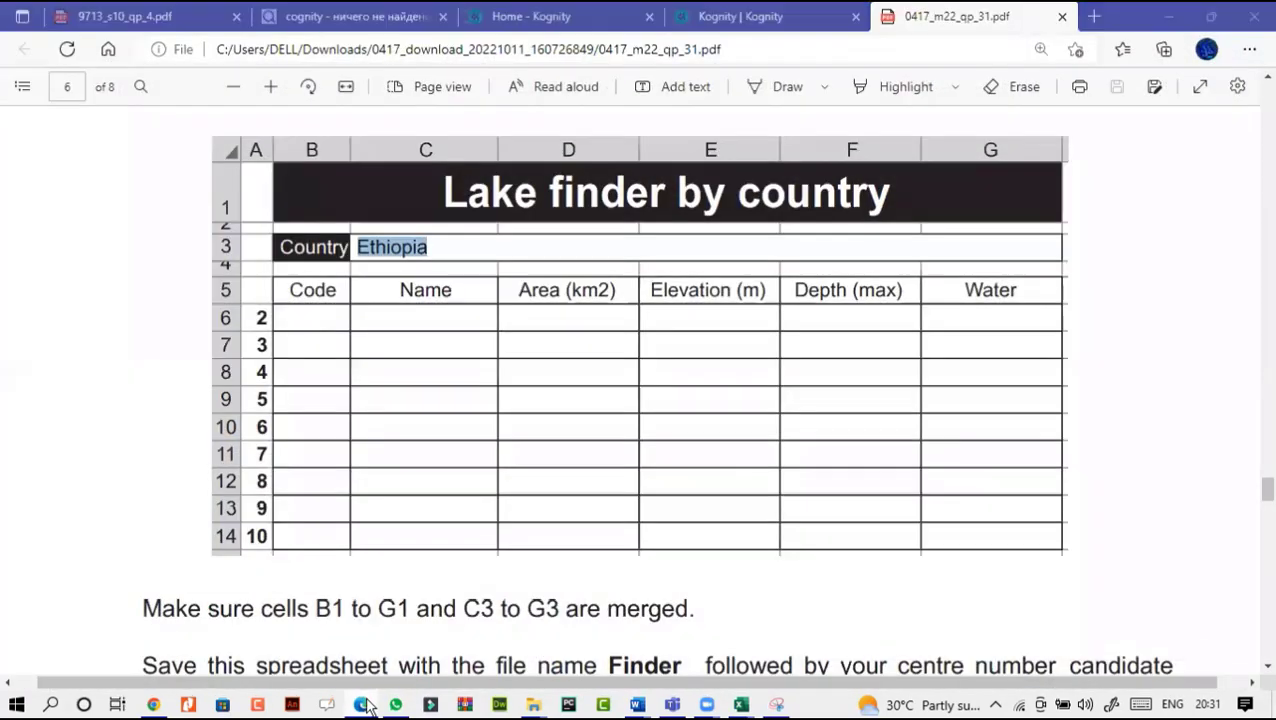
click(366, 705)
drag(40, 342, 43, 521)
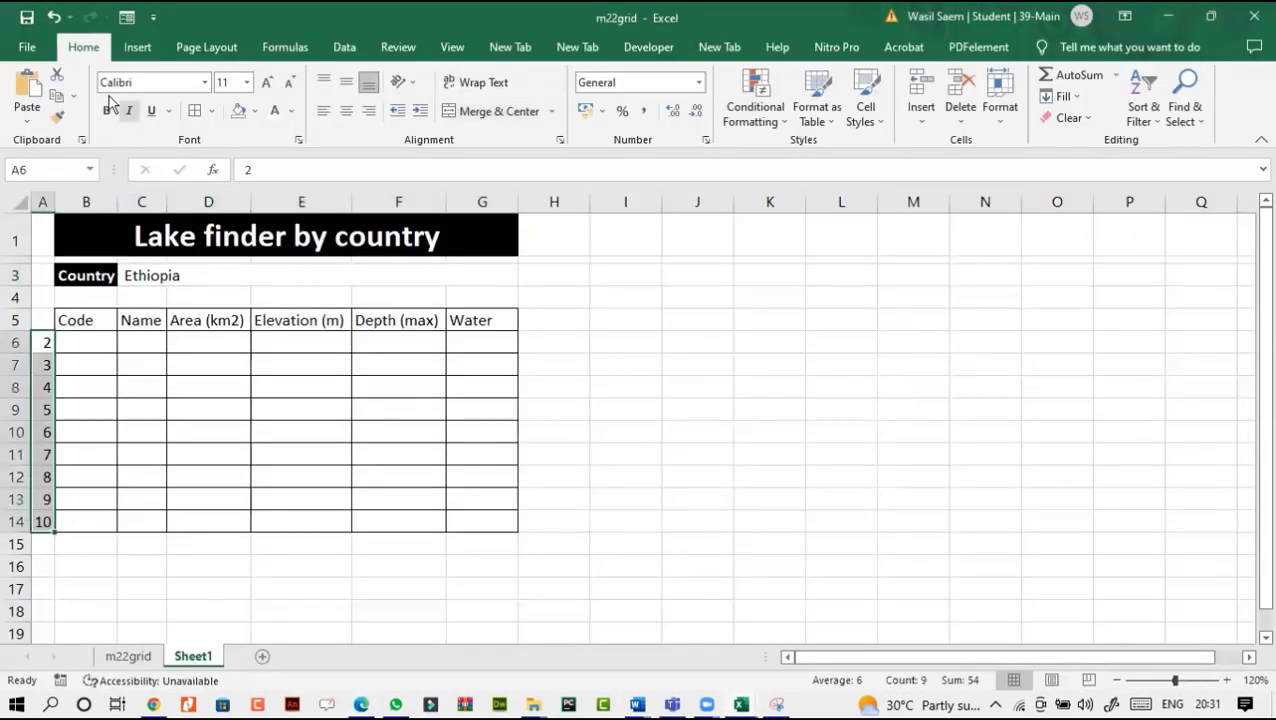
click(108, 109)
Step: Centre the column headings from Code to Water in cells B5 to G5, matching the question paper
click(362, 705)
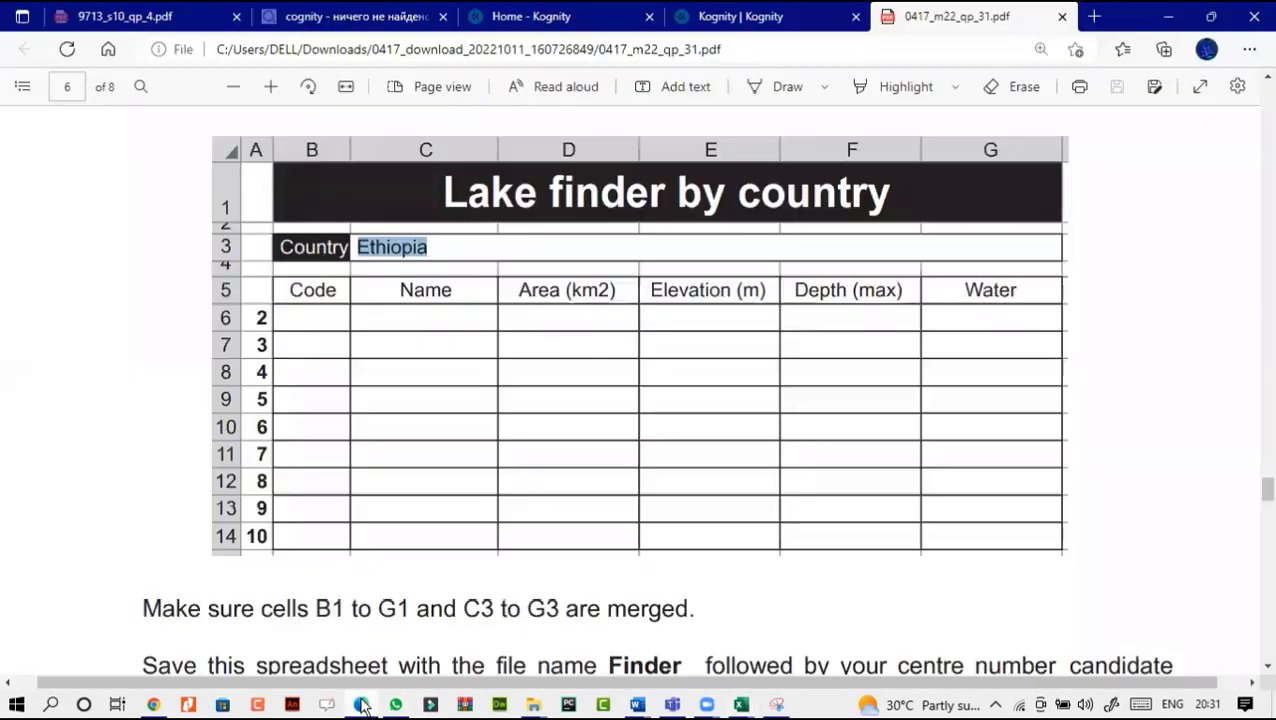
click(362, 705)
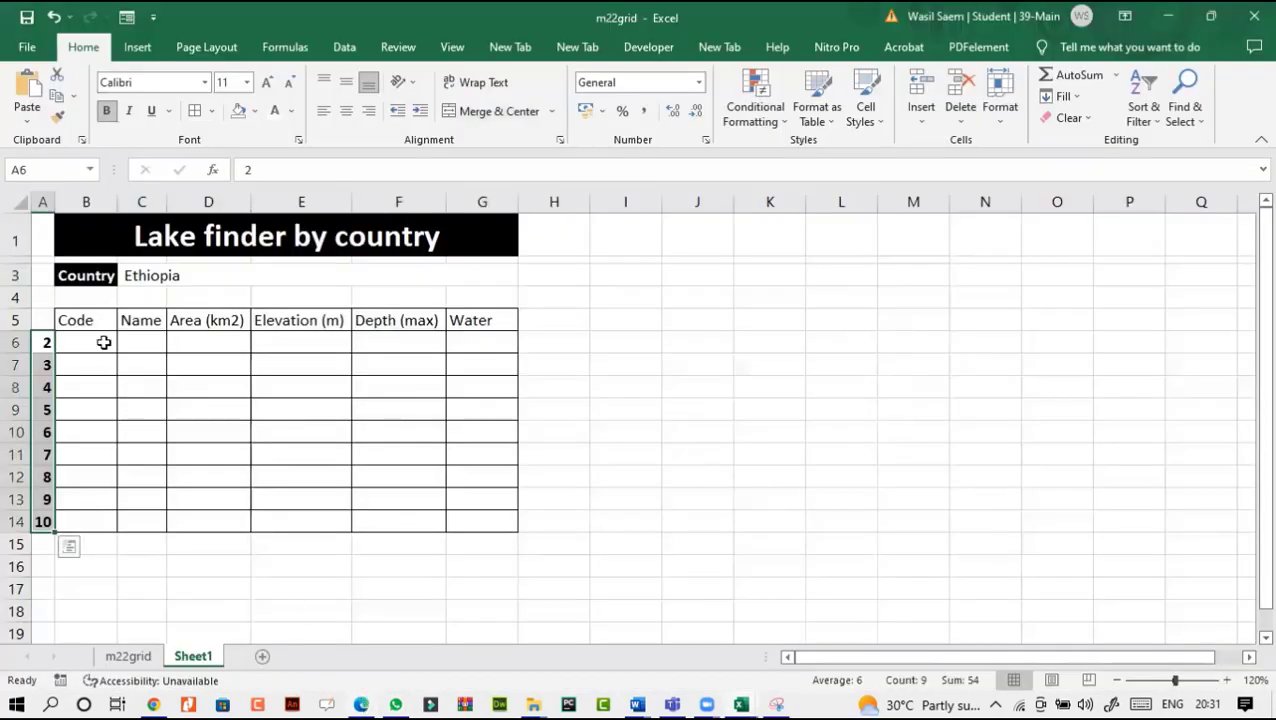
drag(80, 320, 500, 327)
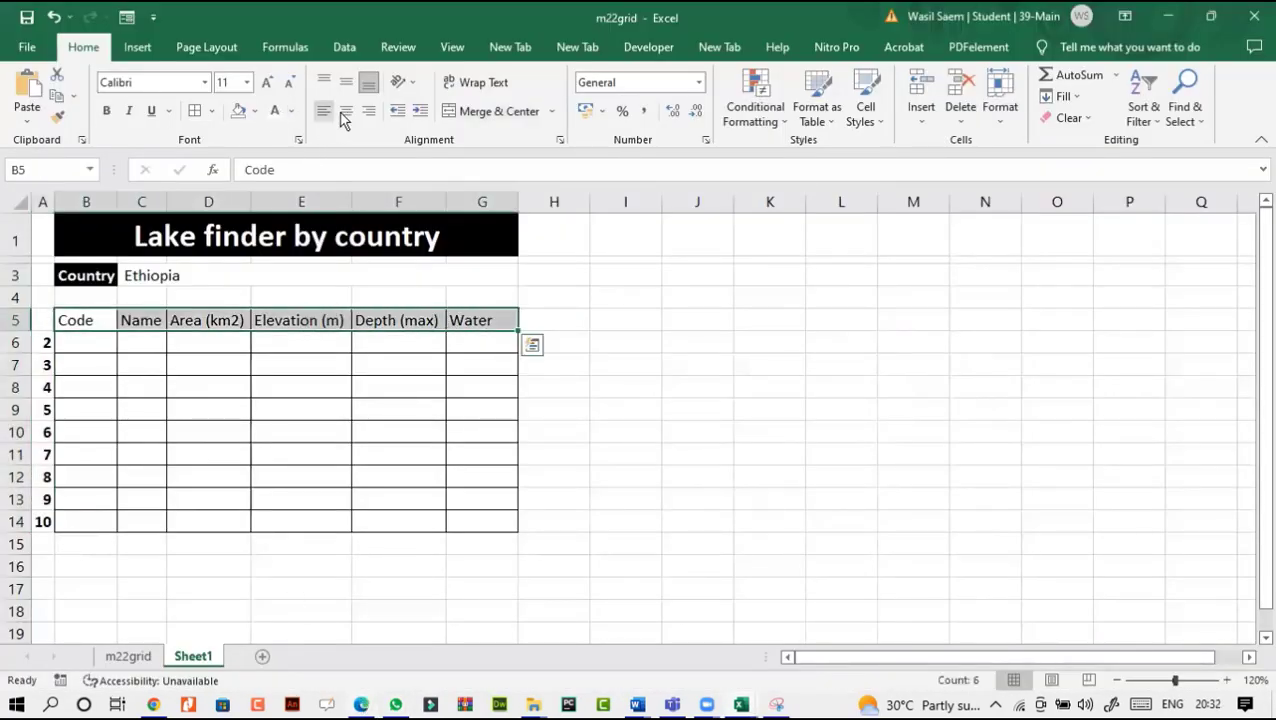
click(346, 110)
click(344, 496)
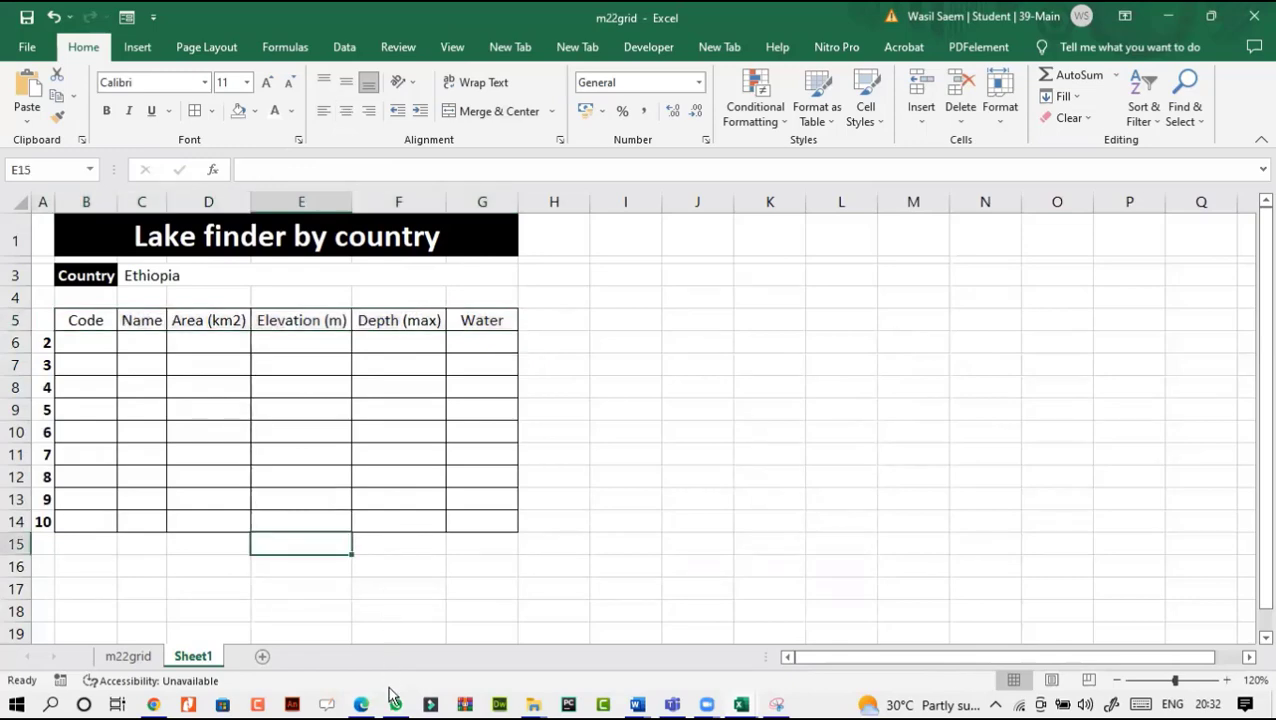
Step: Reduce the height of row 4 to match the thin spacer row in the question paper's grid
click(362, 705)
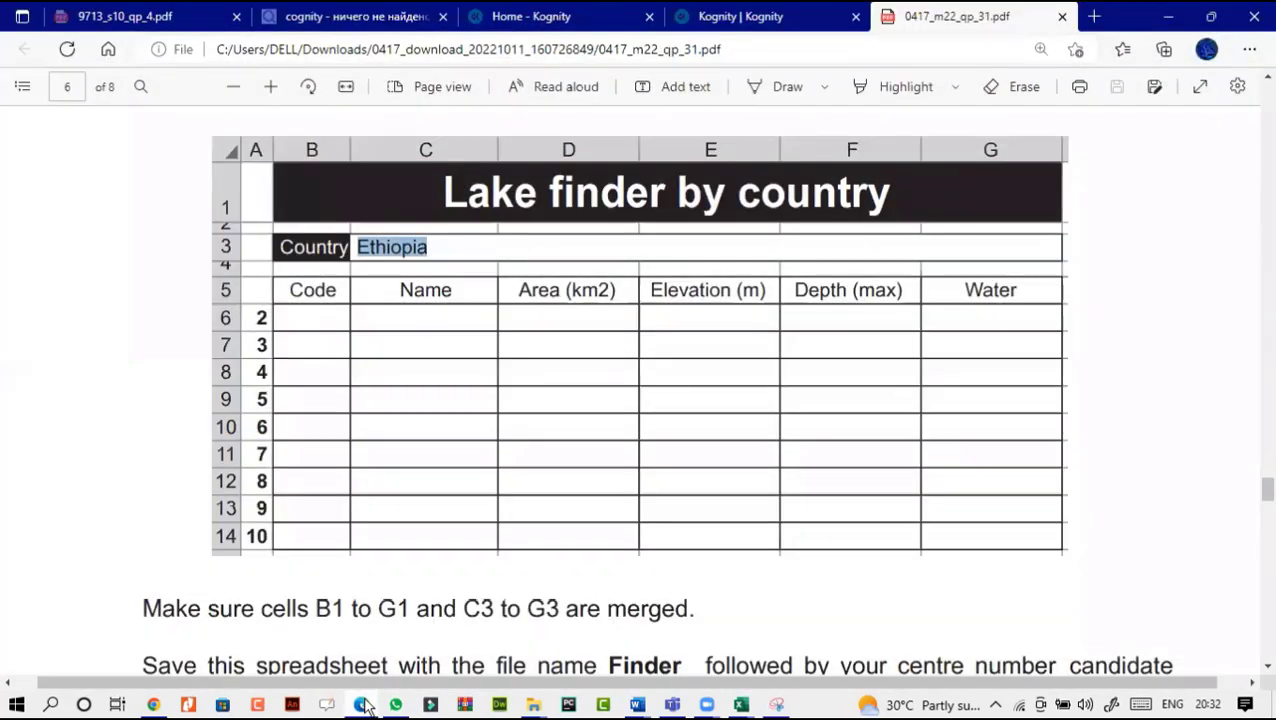
click(362, 705)
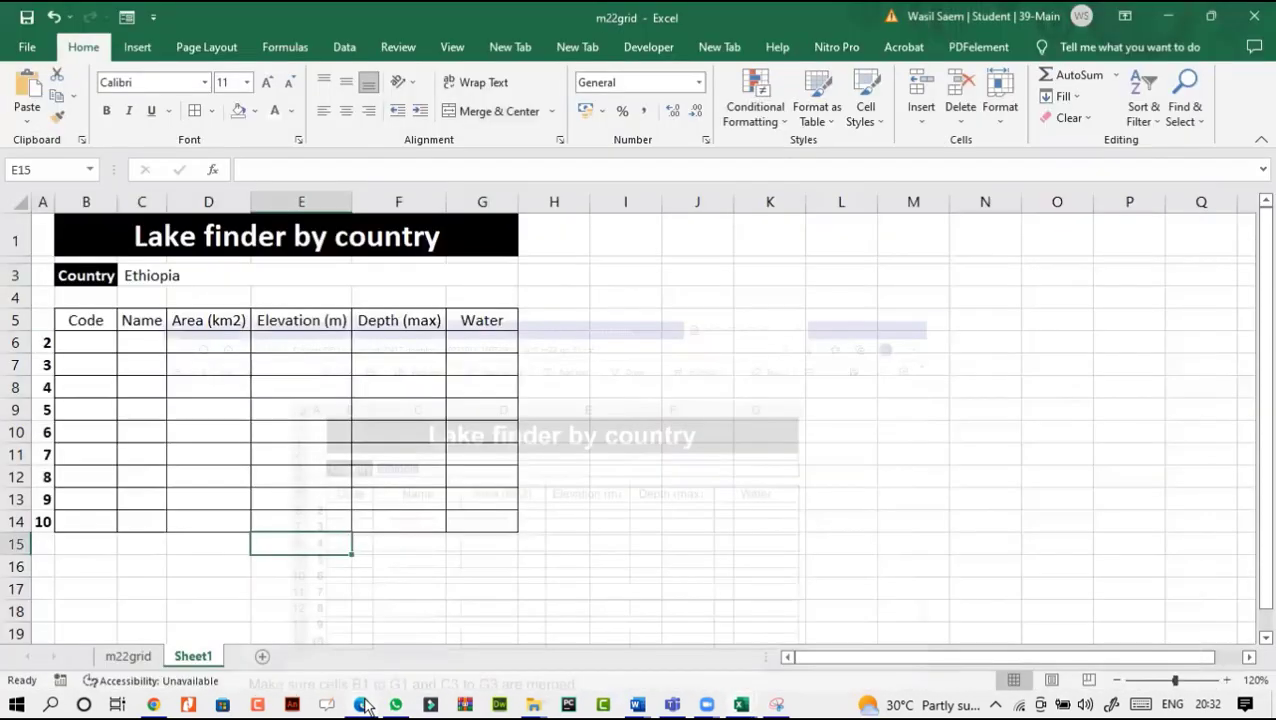
drag(18, 305, 18, 292)
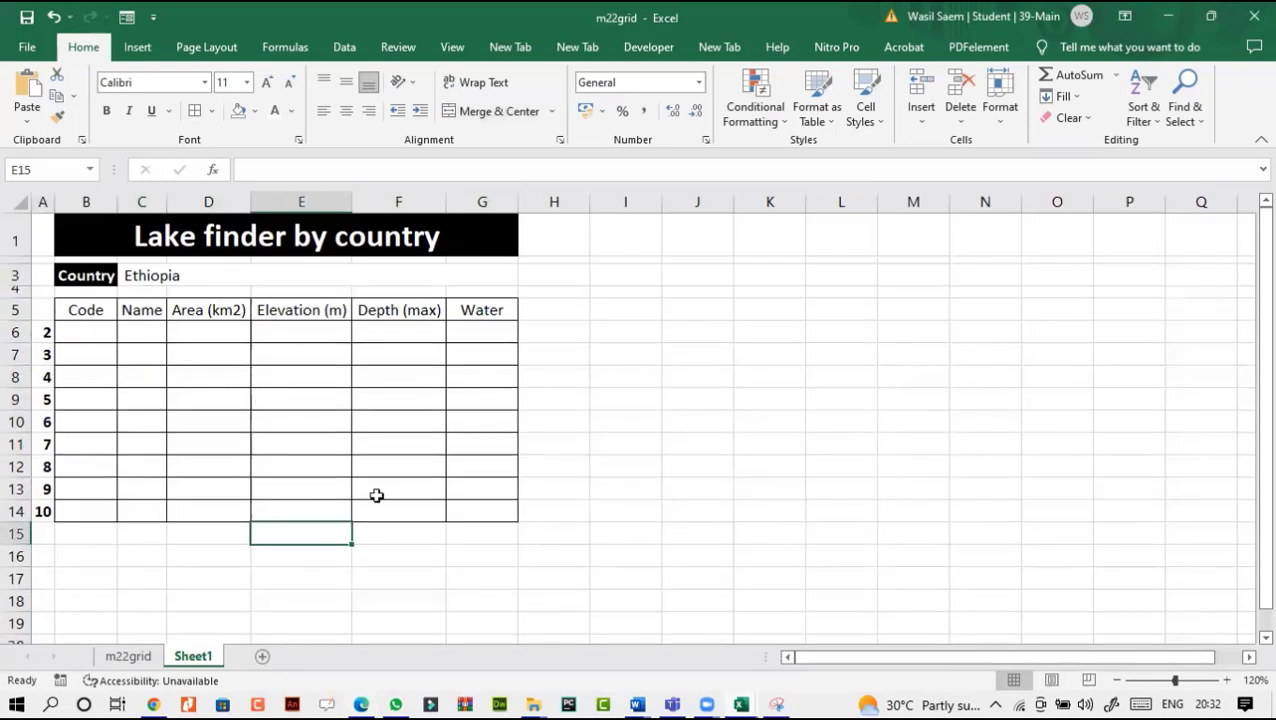
click(385, 578)
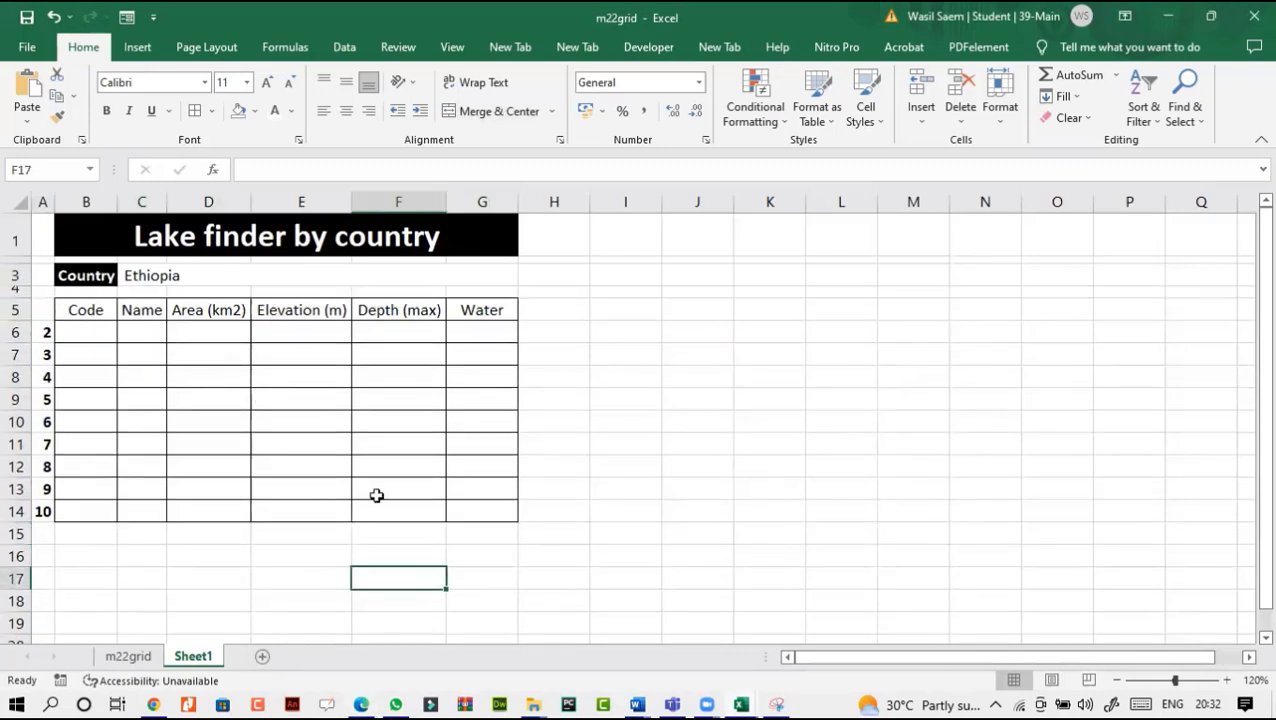
Step: Read the rest of question 20 and the lookup formula task in question 21, and locate cell B6 on Sheet1
click(362, 705)
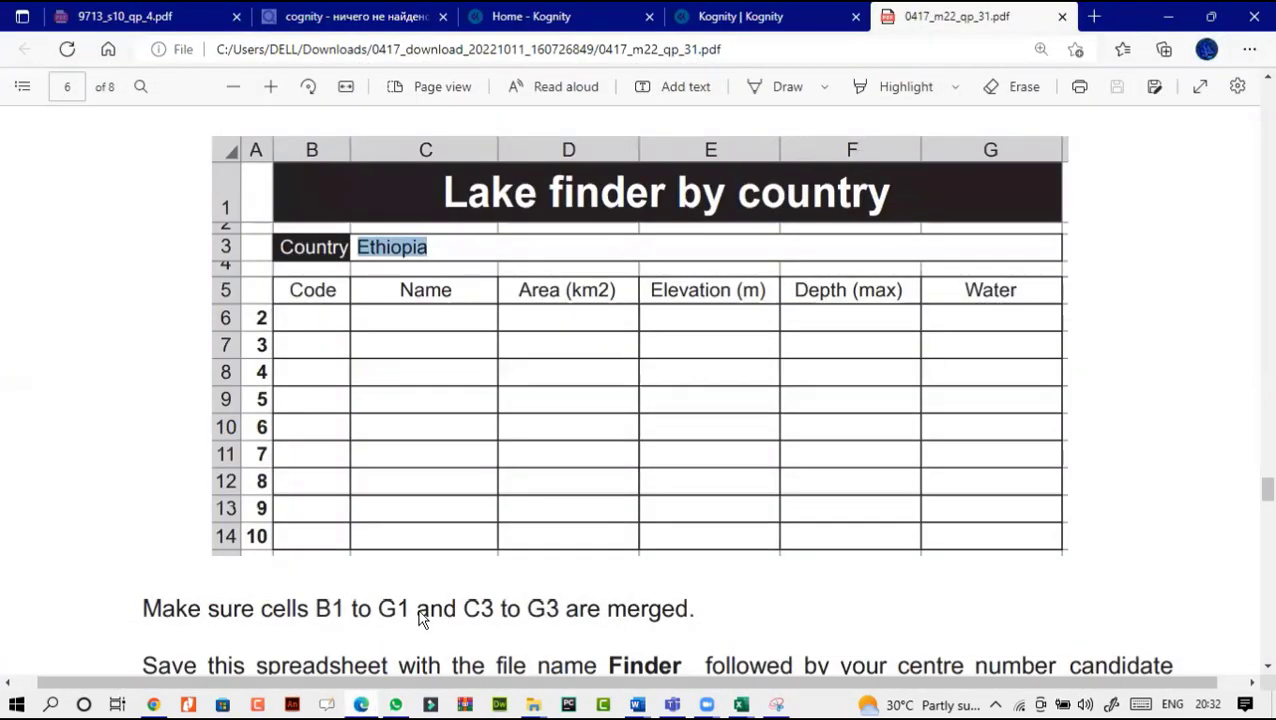
scroll(421, 618, down, 3)
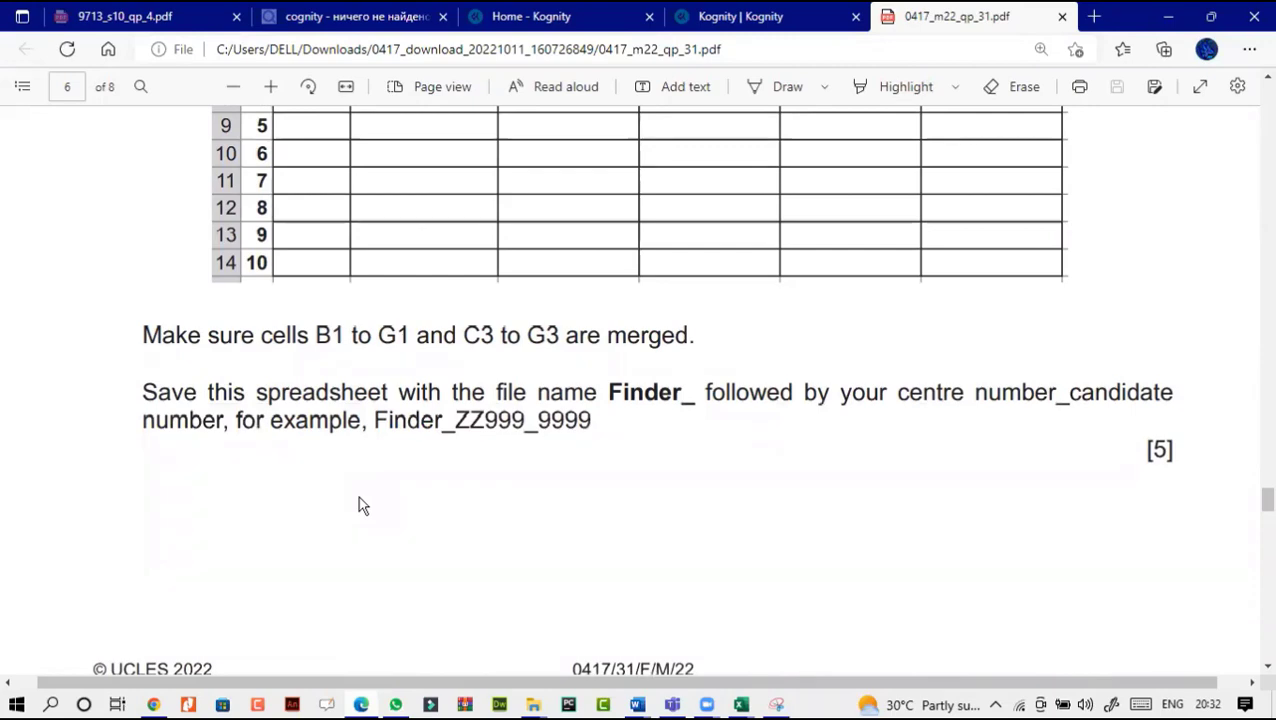
scroll(362, 505, up, 5)
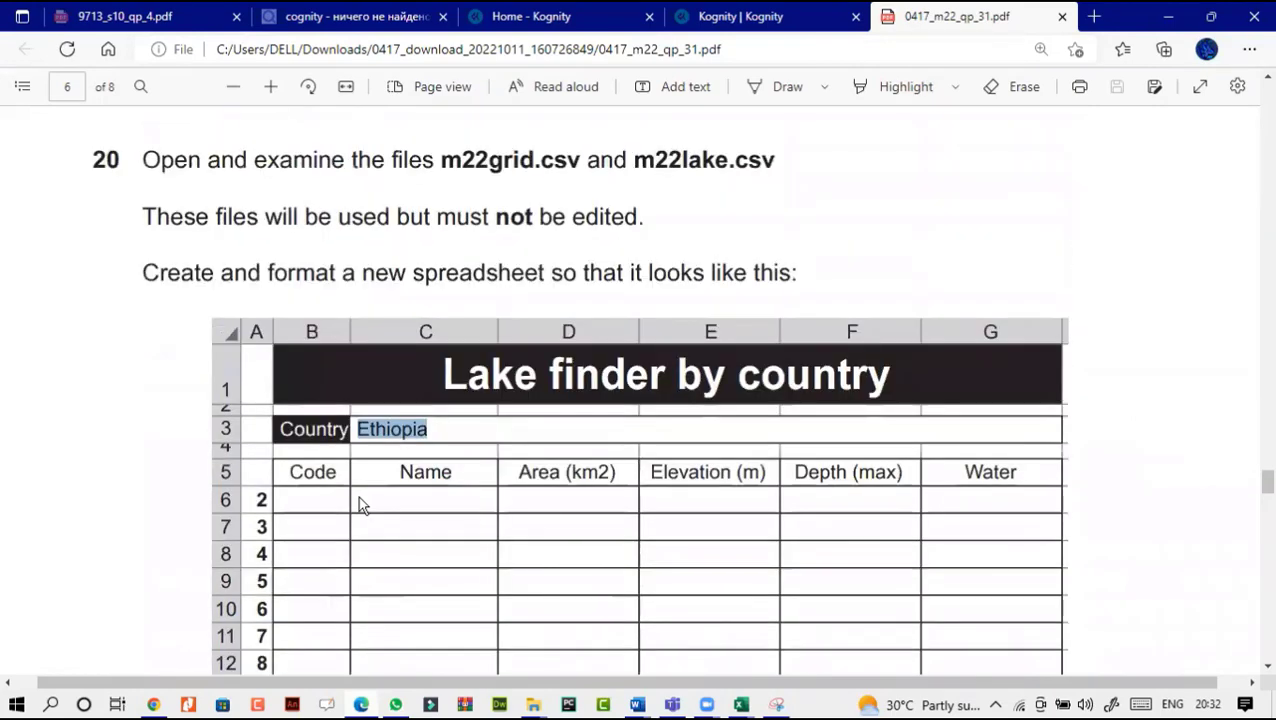
scroll(362, 505, down, 5)
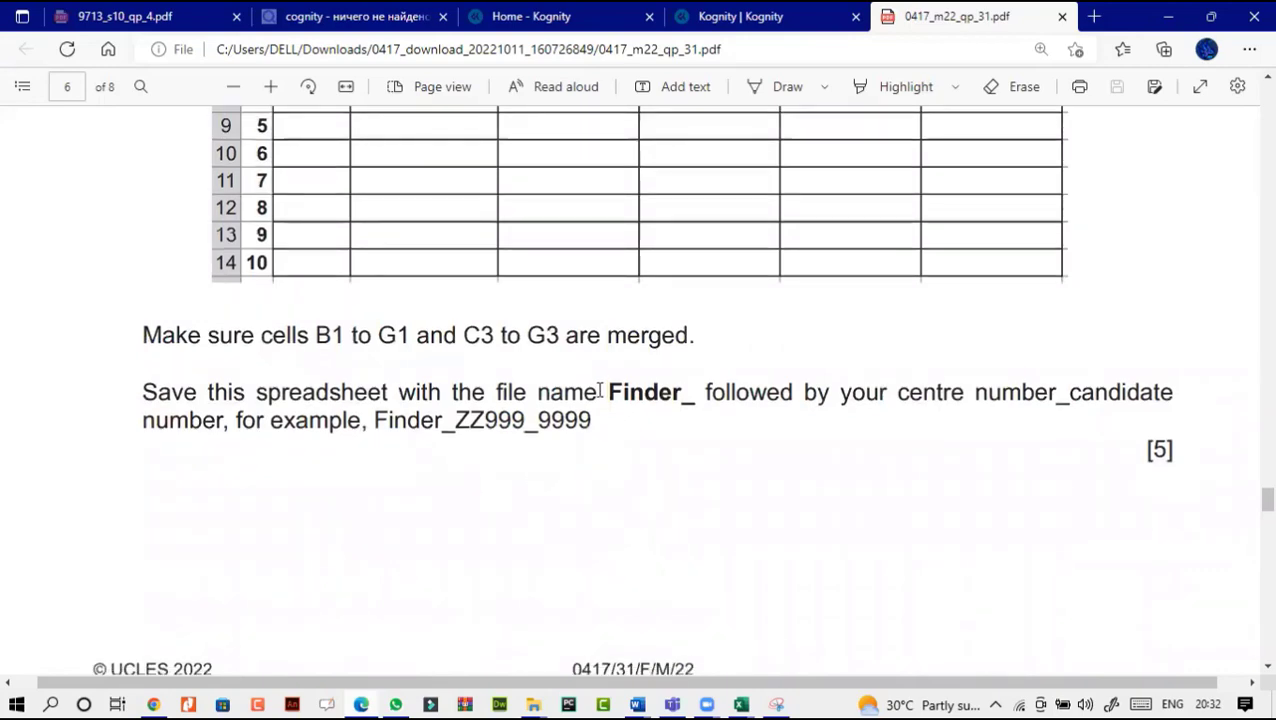
scroll(398, 503, down, 5)
scroll(403, 497, down, 3)
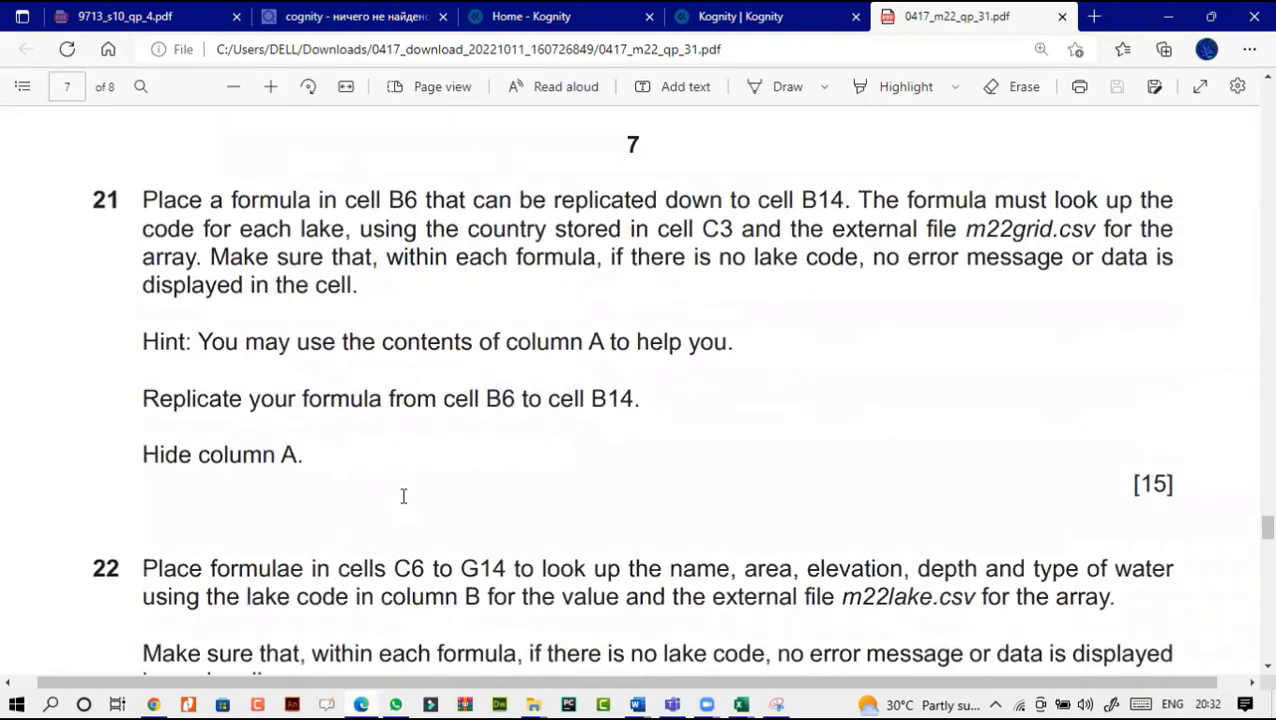
click(741, 704)
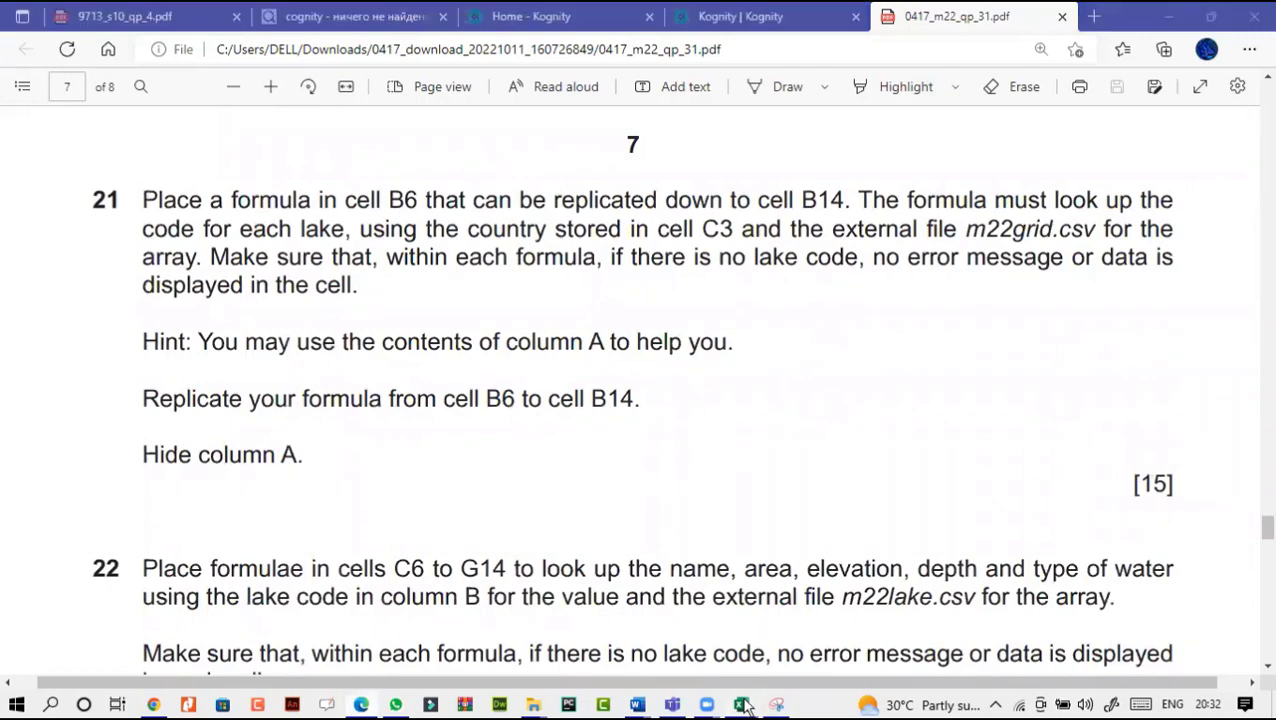
click(812, 640)
click(284, 360)
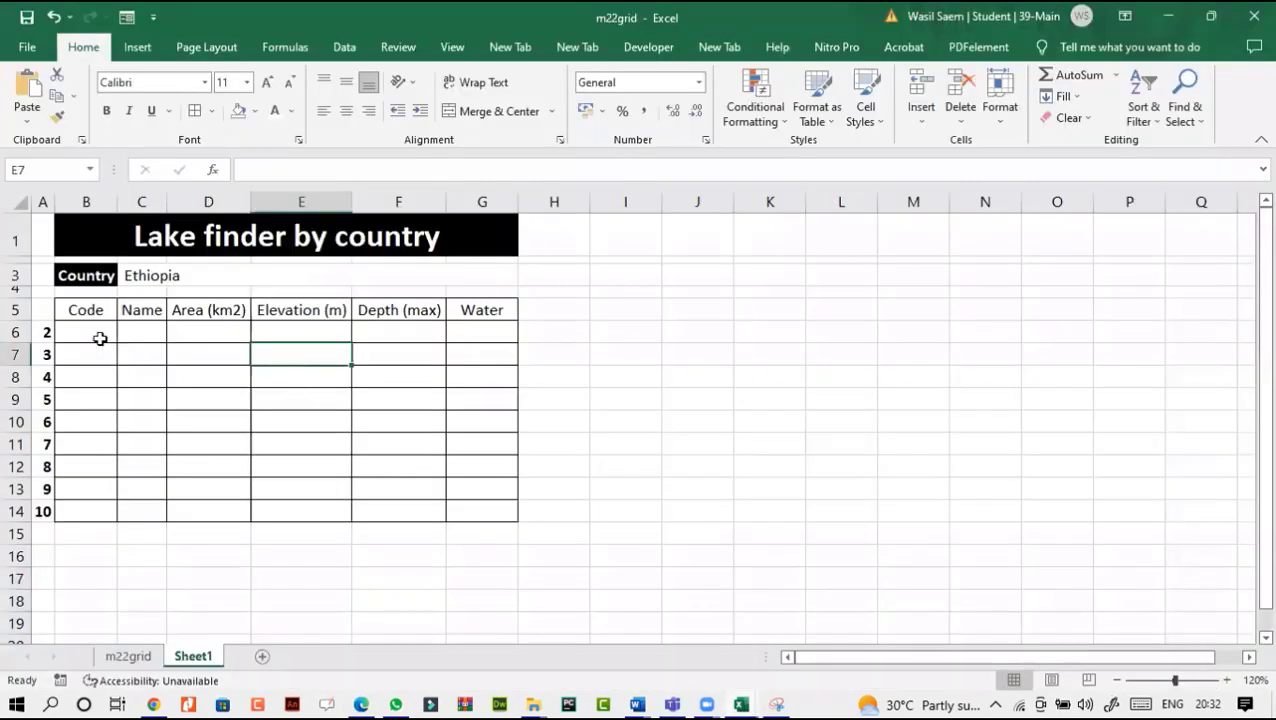
click(81, 330)
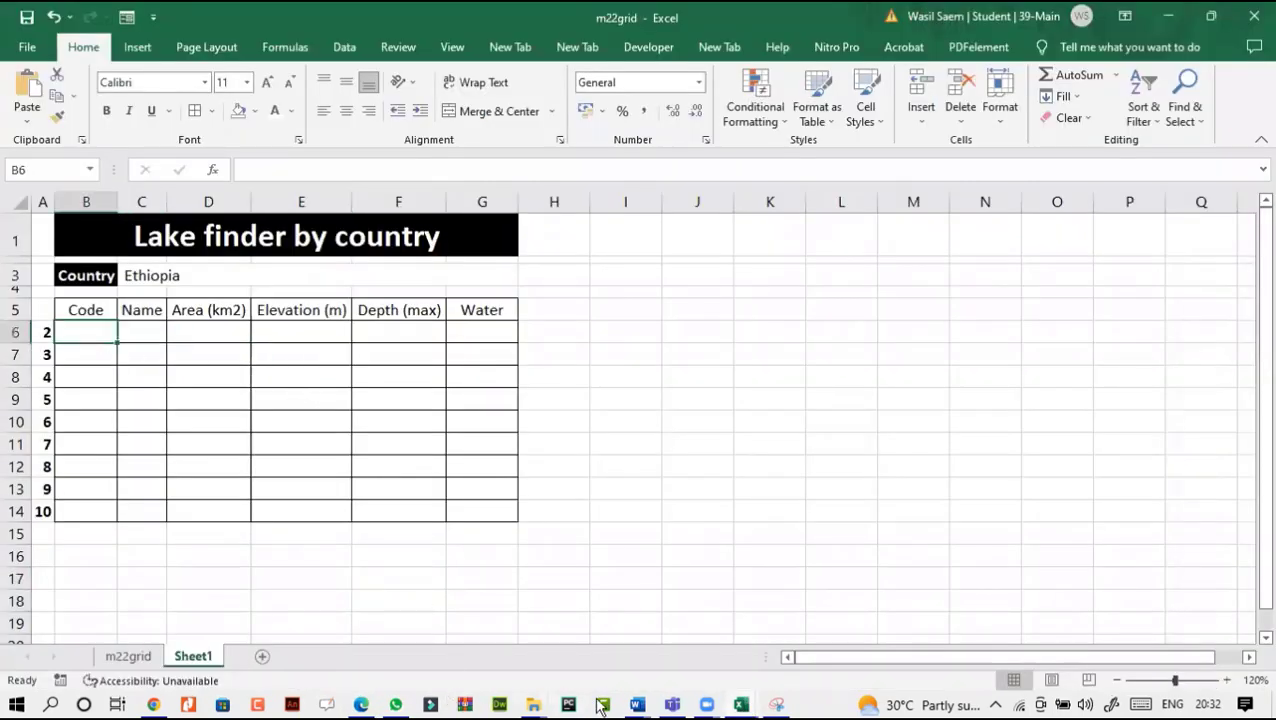
click(361, 704)
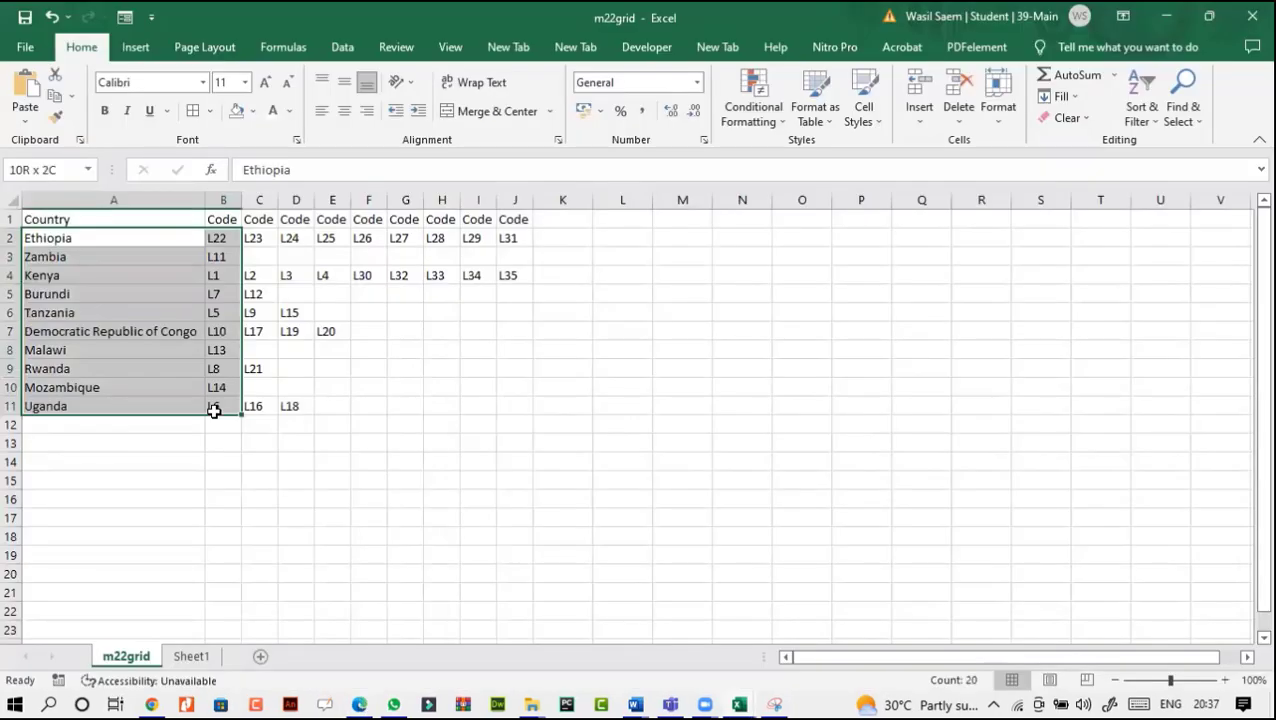
Step: Select the country and code data A2:J11 on the m22grid sheet and check it against question 21
drag(214, 410, 515, 408)
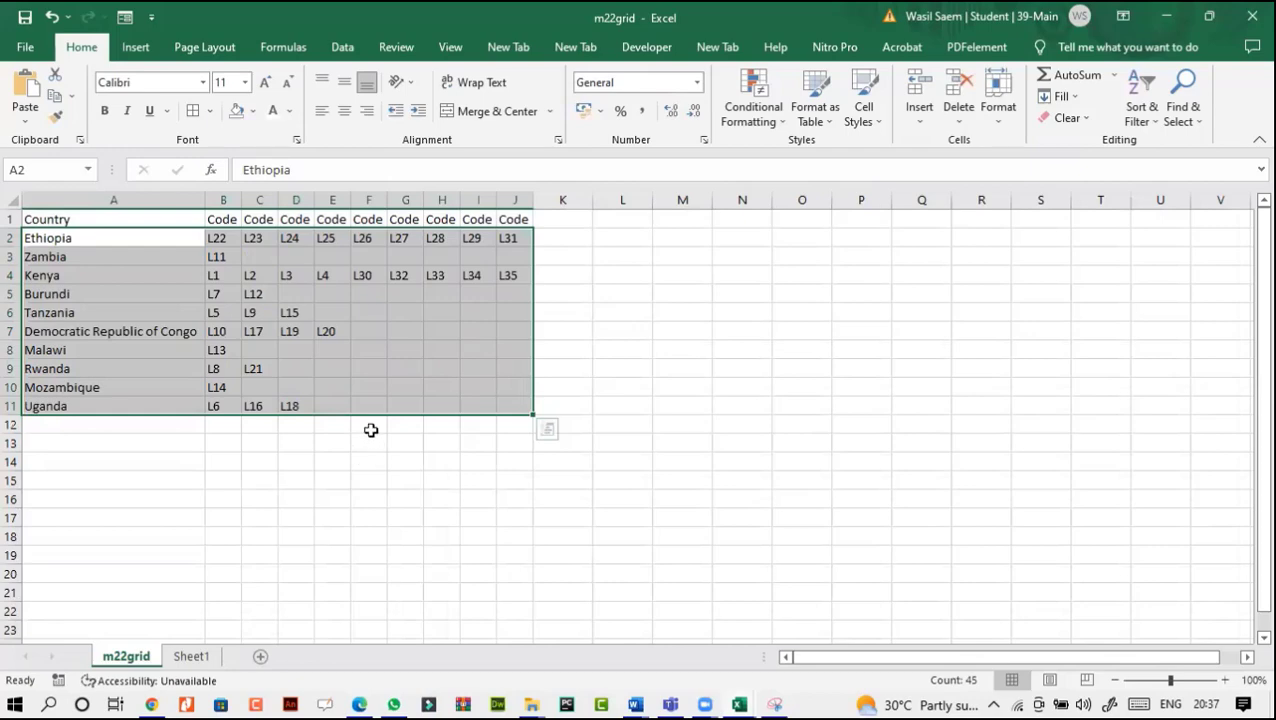
click(359, 704)
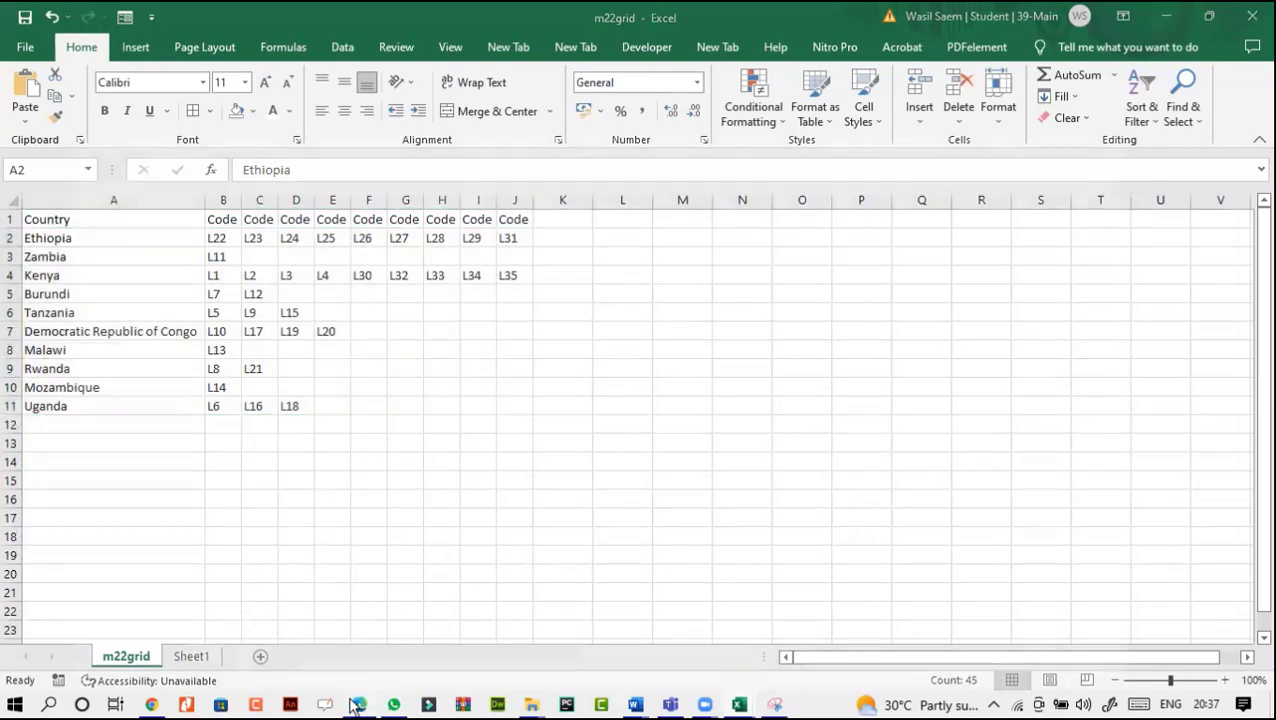
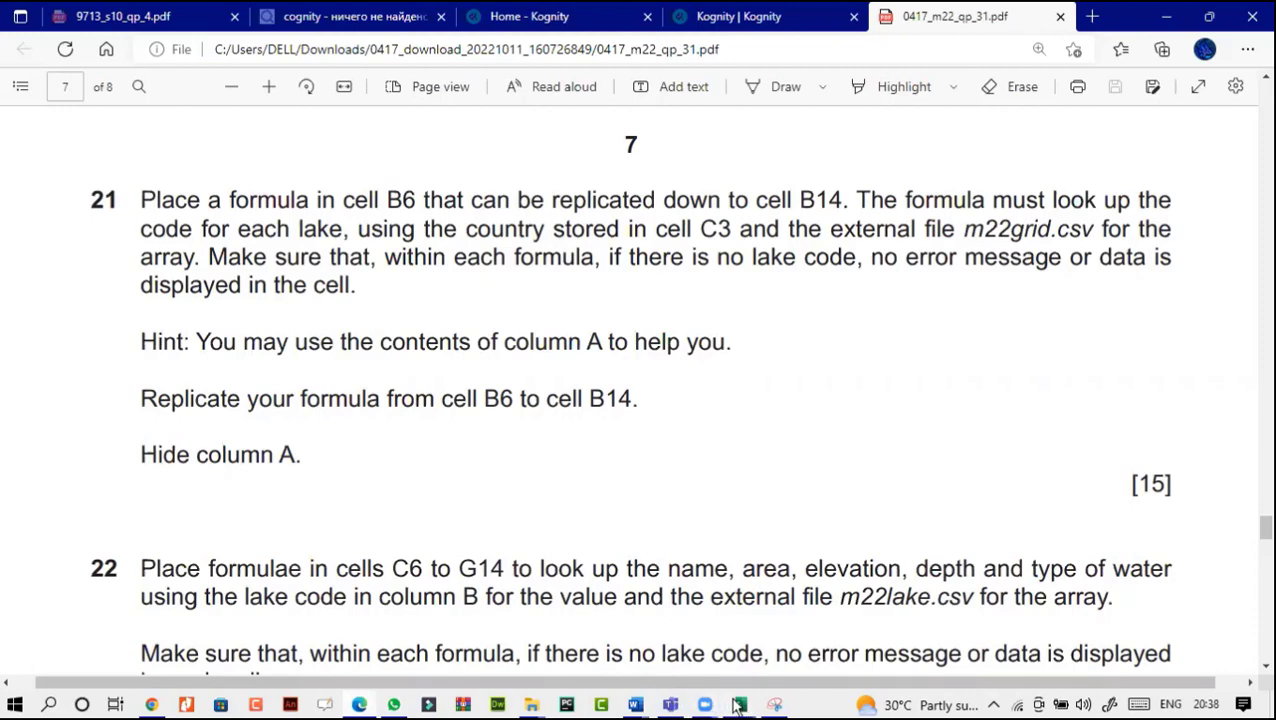
mouse_move(738, 706)
click(784, 658)
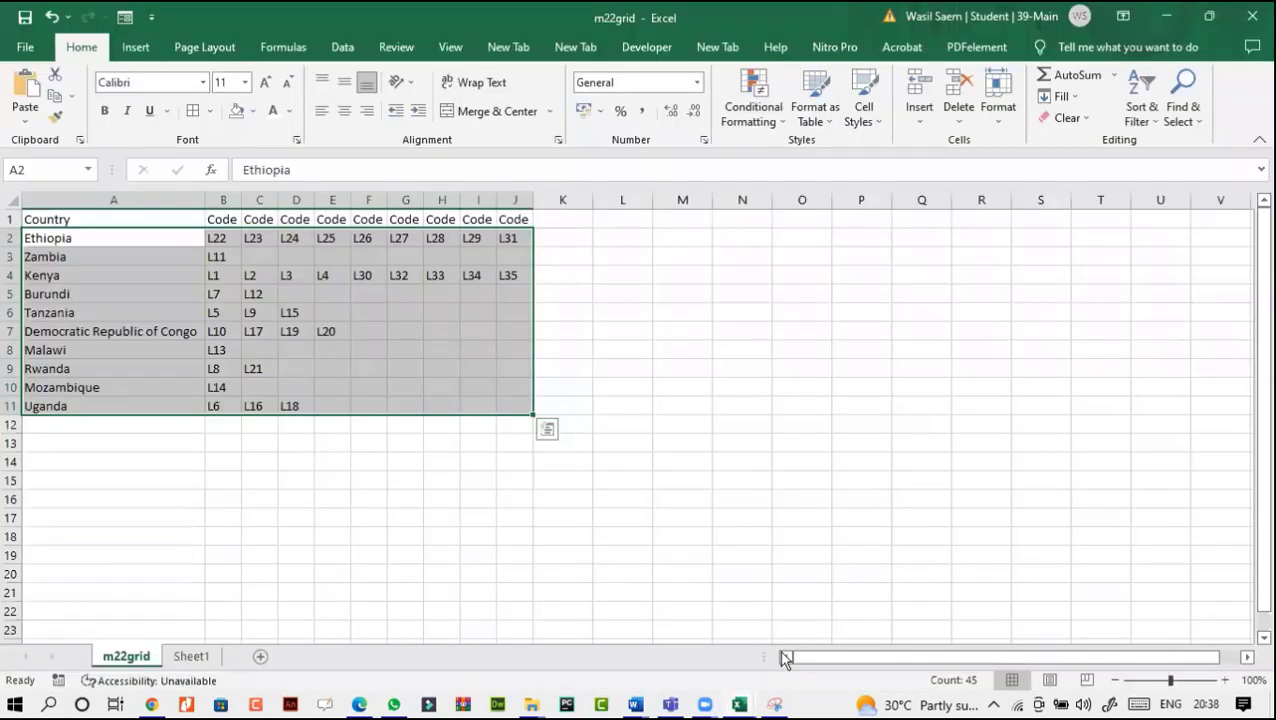
Step: Compare the lookup formula in Sheet1's B6 with the m22grid data and select the column A hint in question 21
click(193, 658)
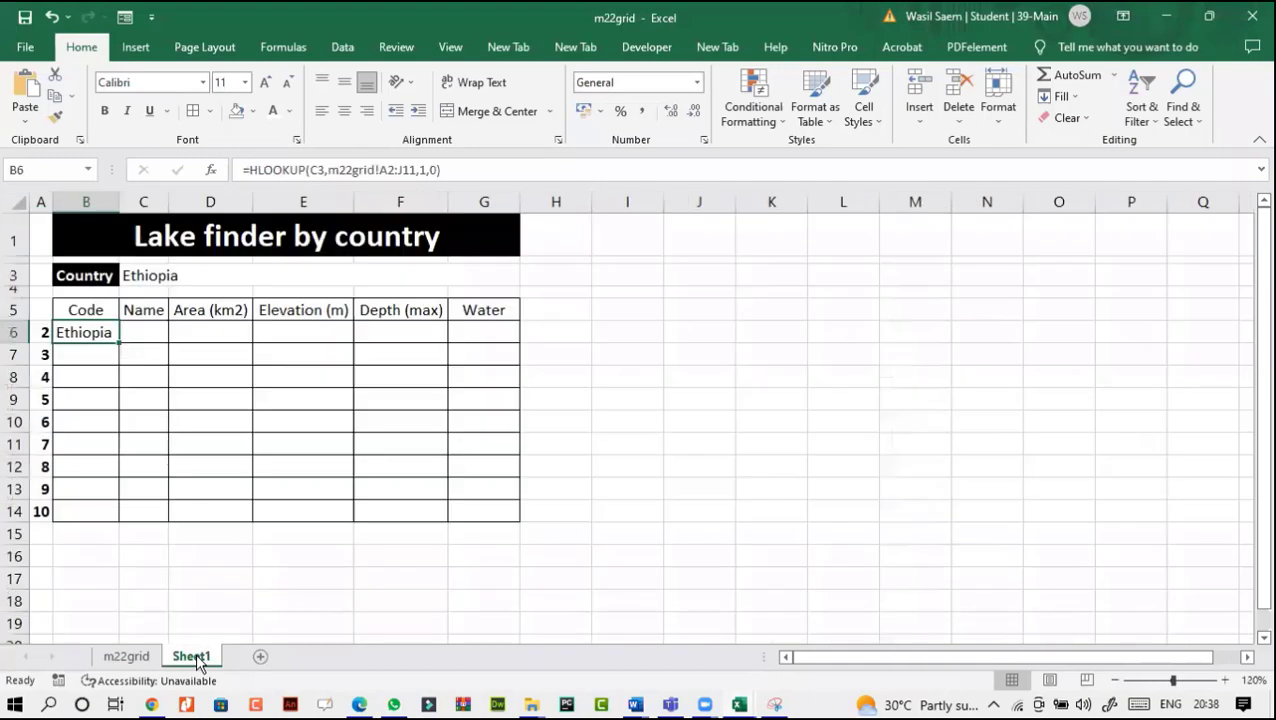
click(128, 659)
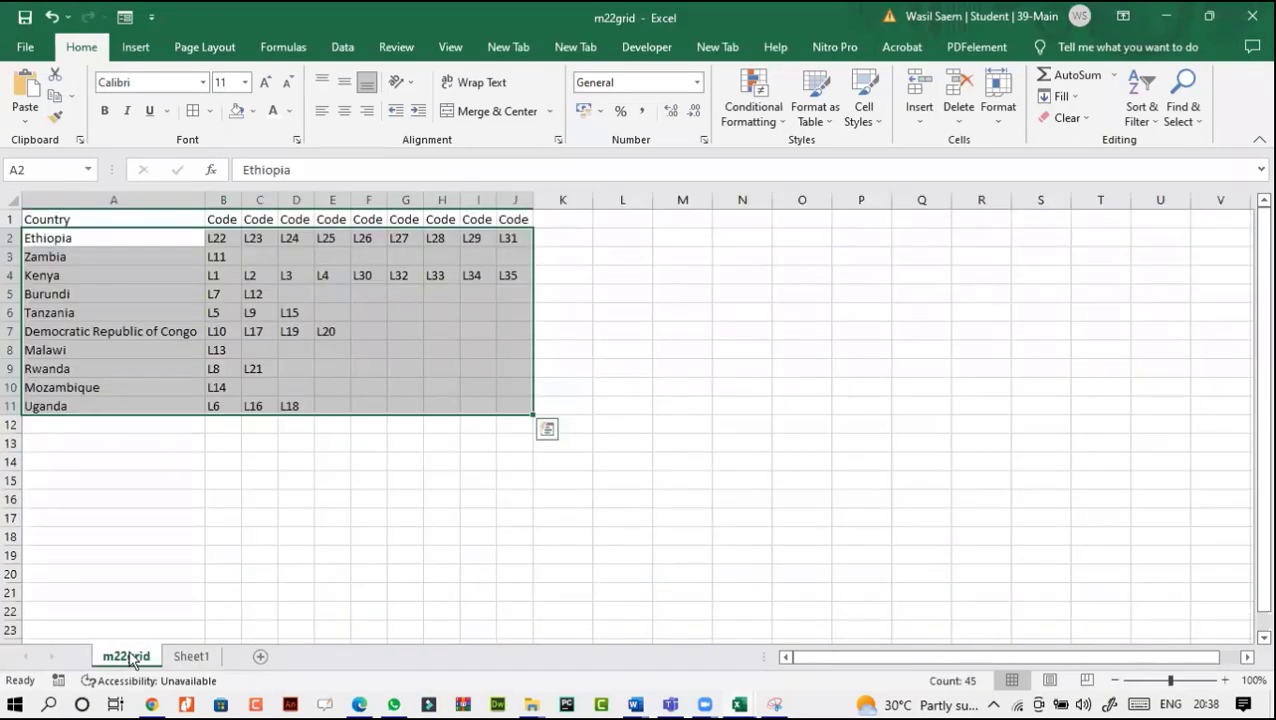
click(188, 658)
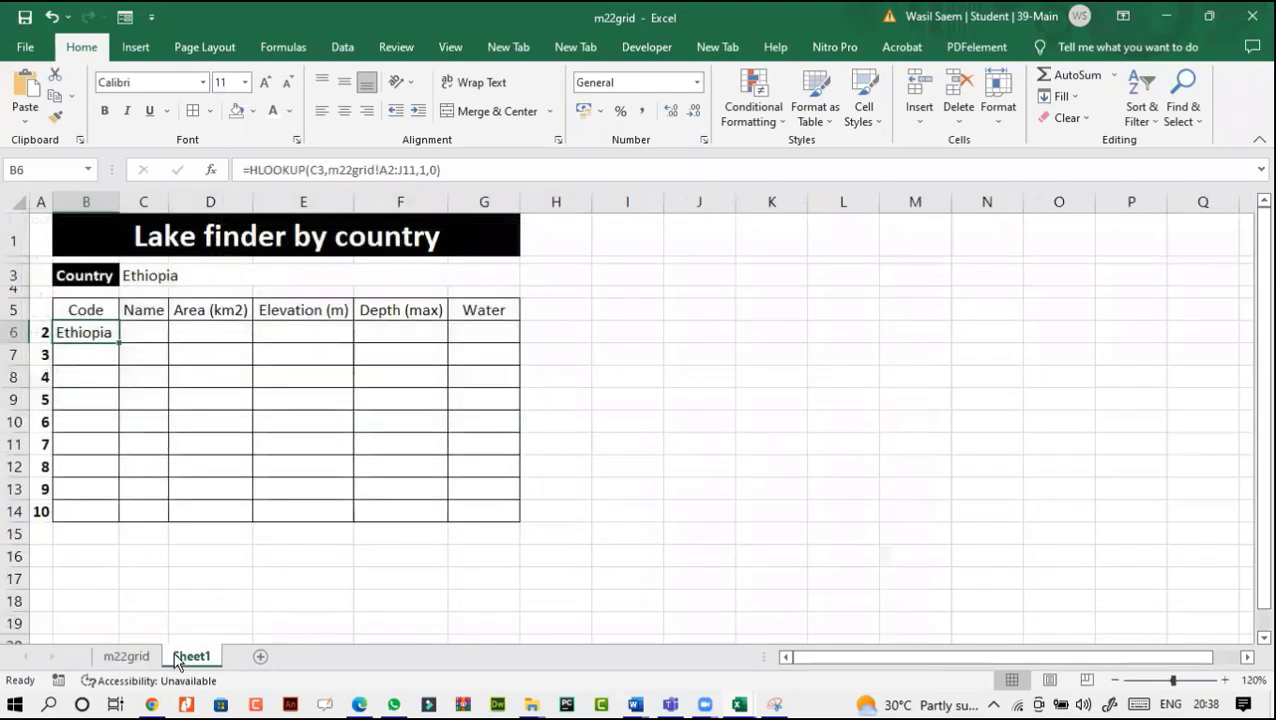
click(139, 662)
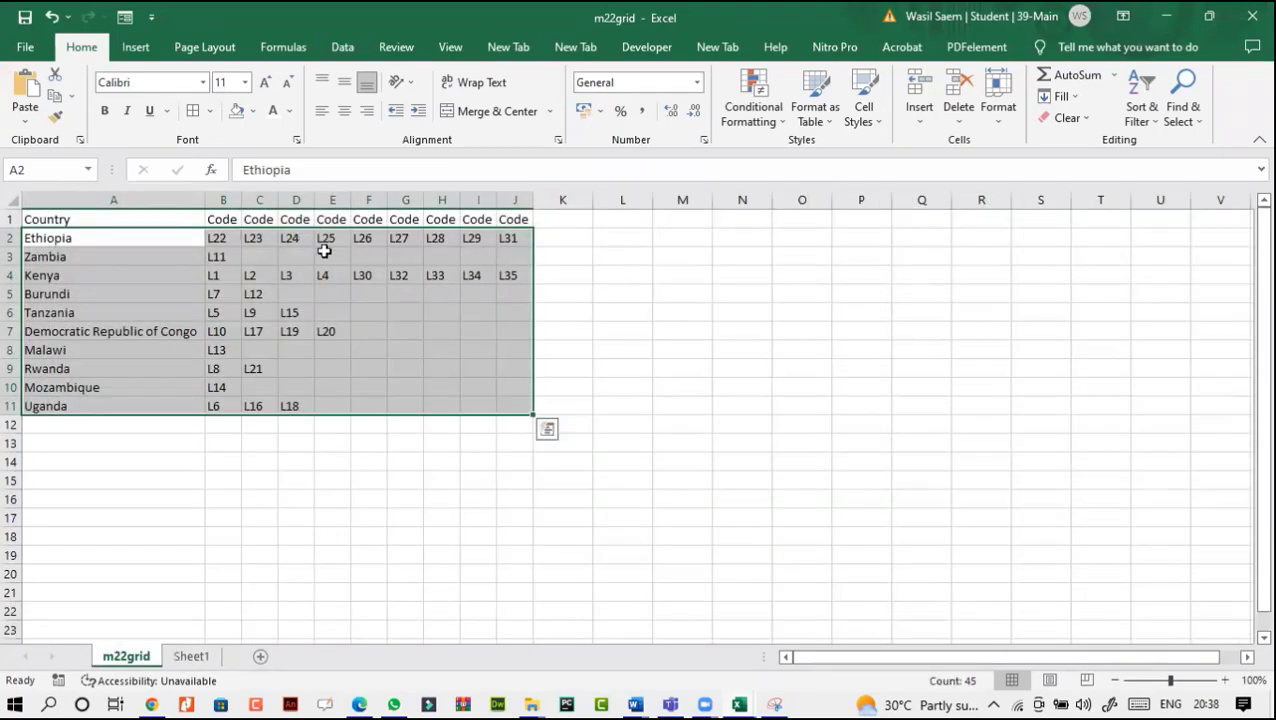
click(362, 705)
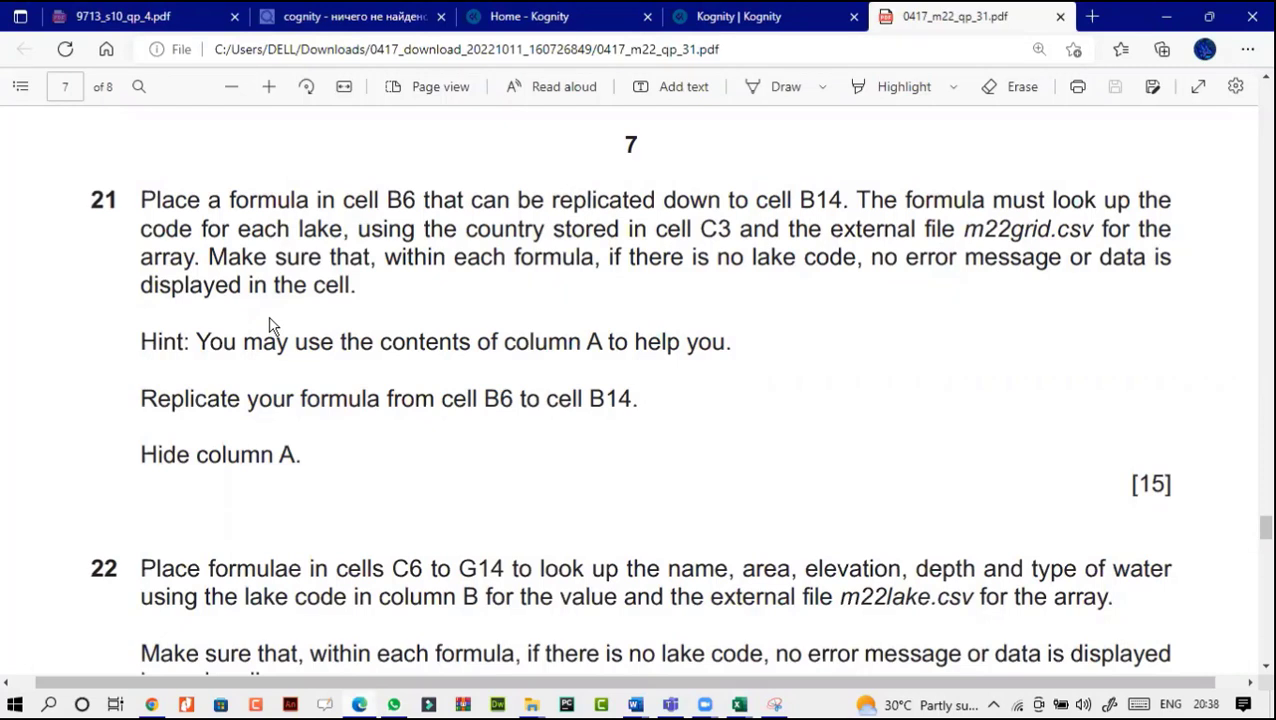
drag(140, 342, 733, 348)
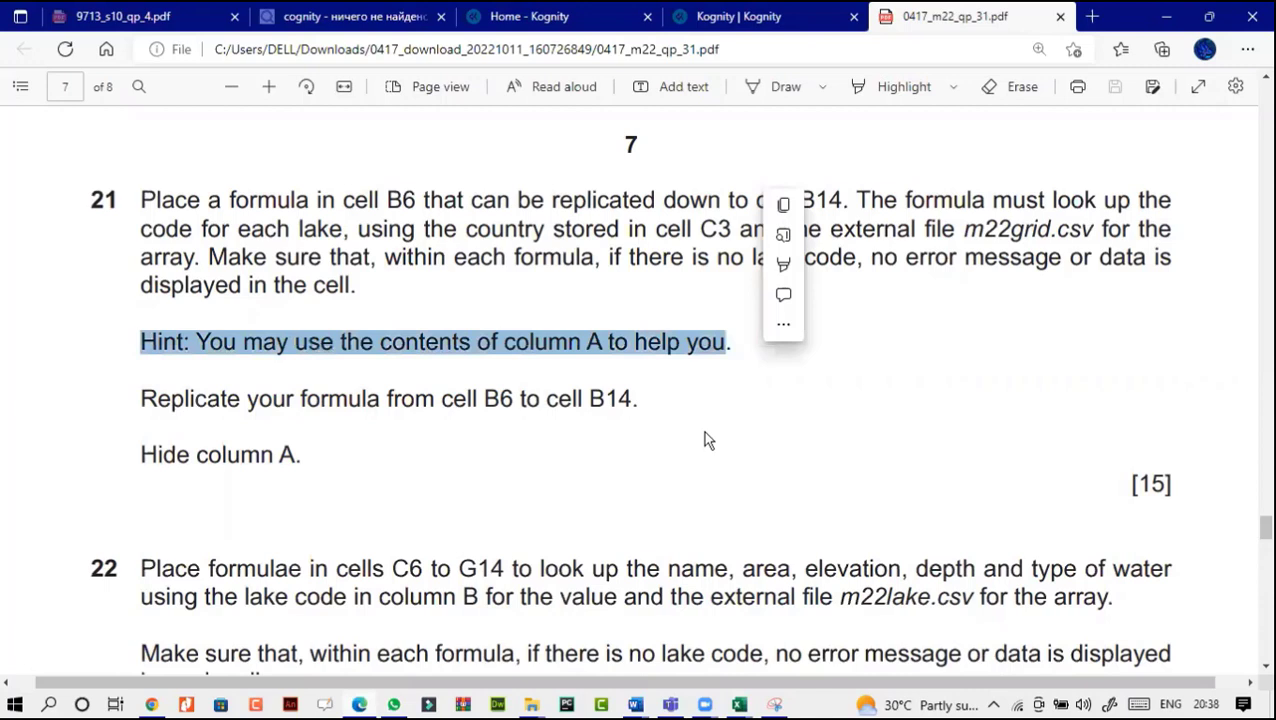
Step: Reread the column A hint in question 21 and compare the numbers in Sheet1's A6:A14 with Ethiopia's code columns on m22grid
click(646, 376)
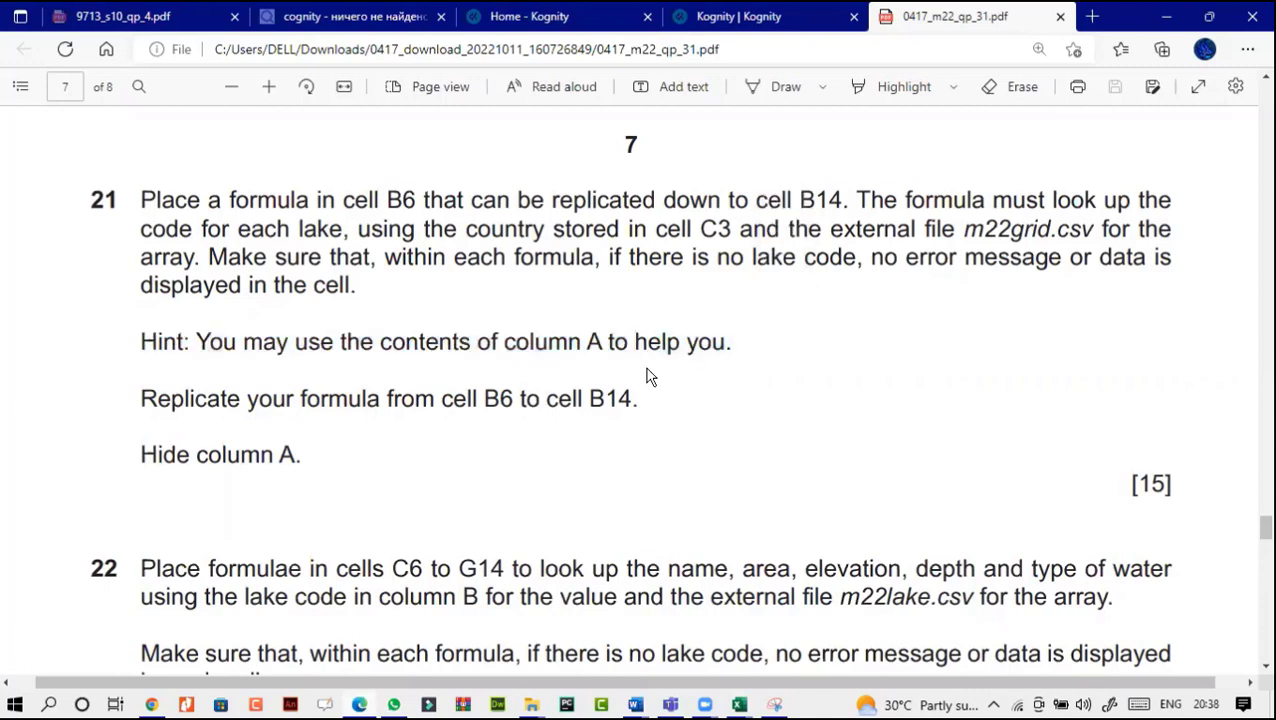
drag(140, 342, 726, 344)
click(739, 702)
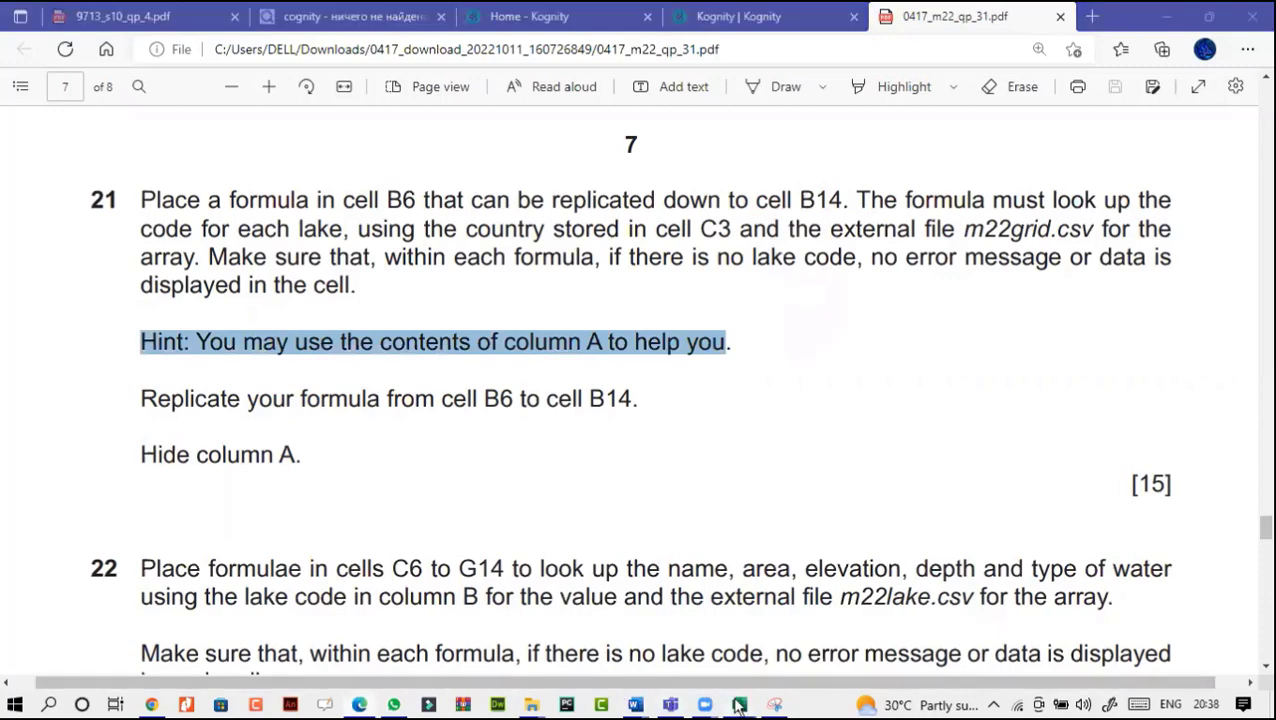
click(839, 625)
click(259, 461)
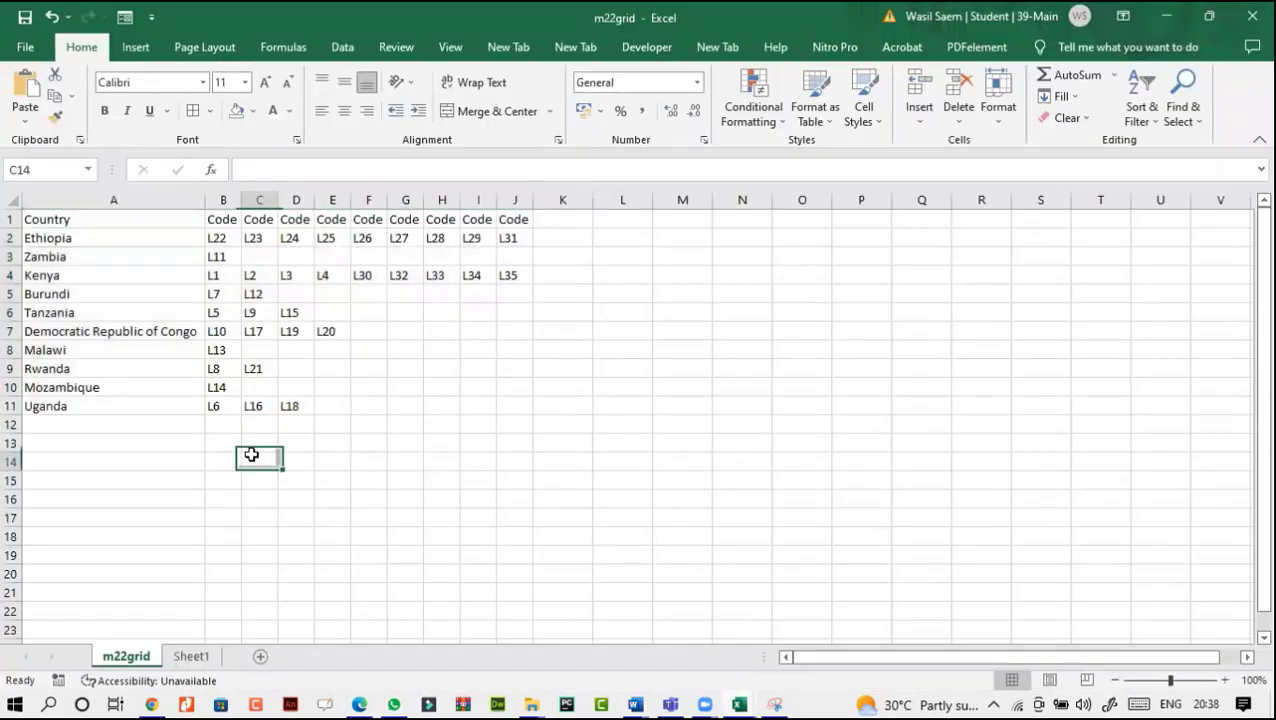
click(178, 663)
drag(45, 334, 48, 510)
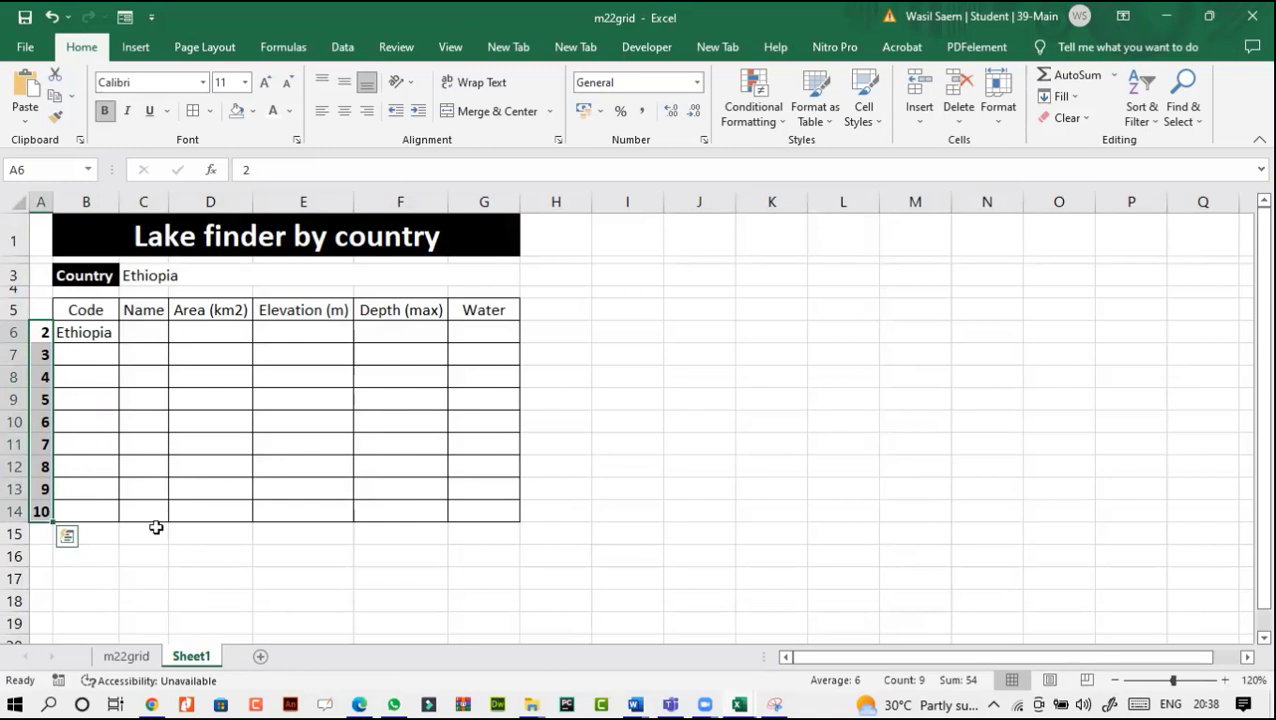
click(126, 656)
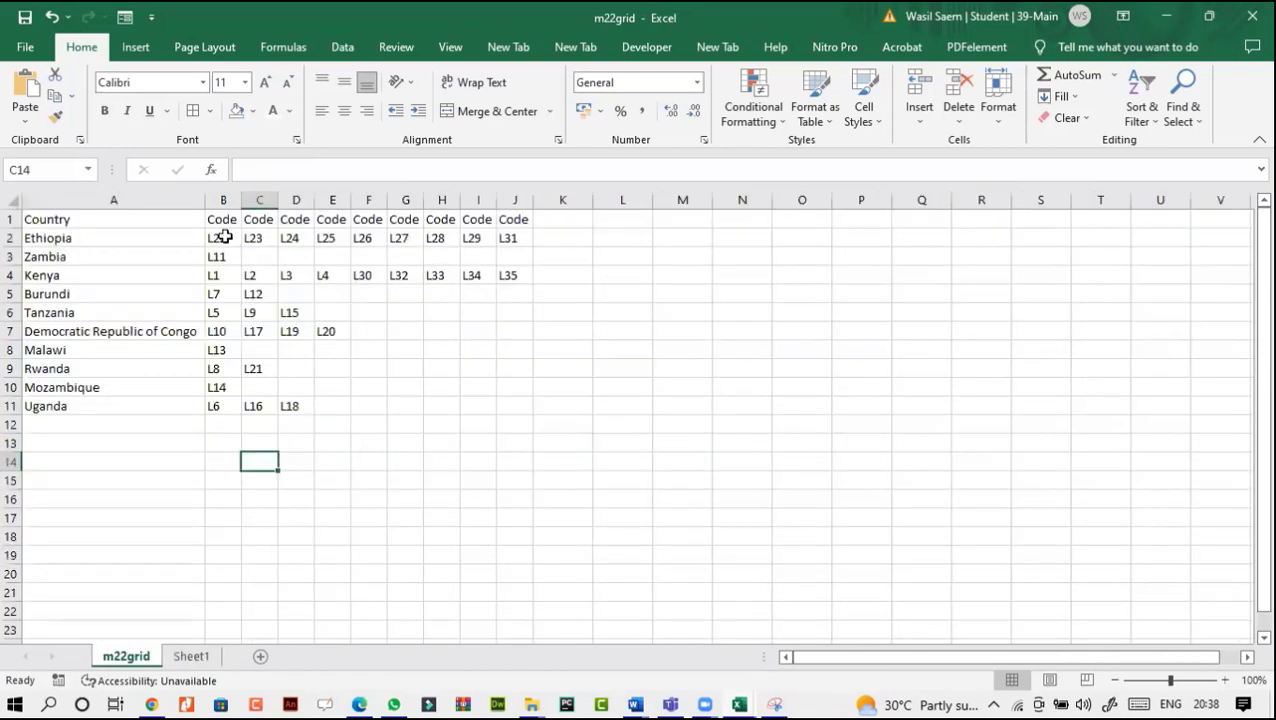
click(222, 238)
key(Right)
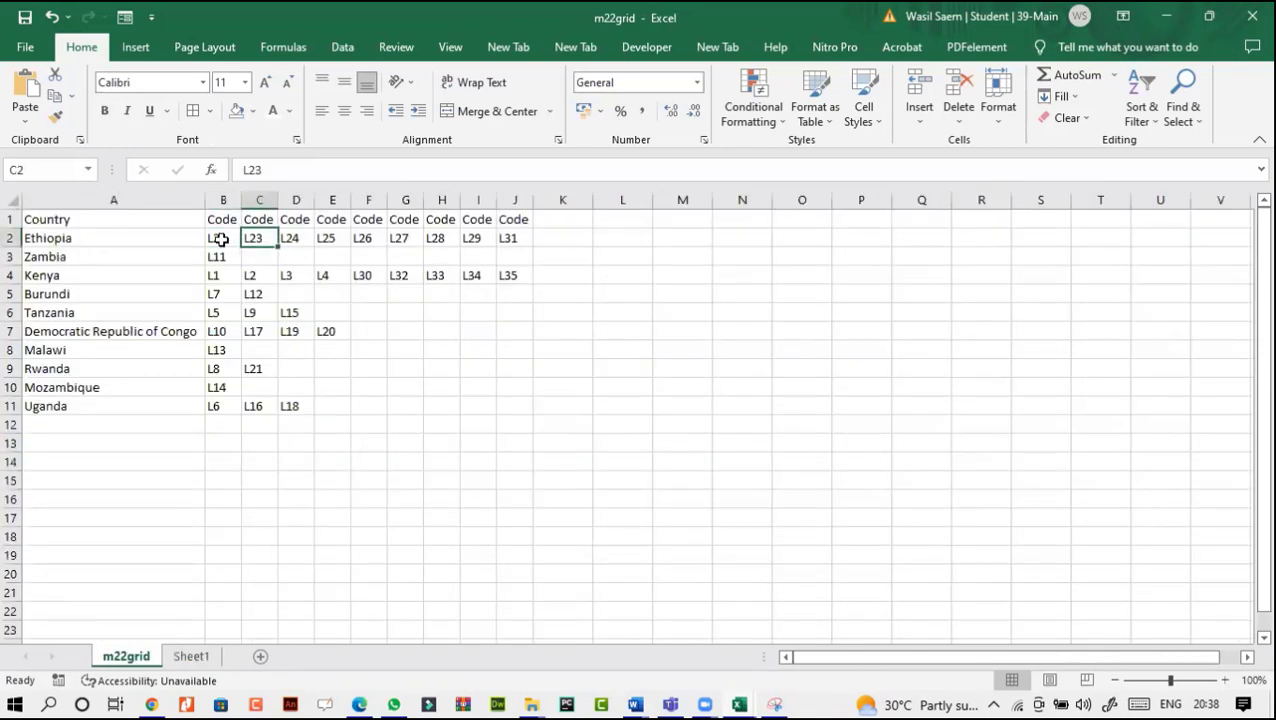
key(Left)
key(Right)
key(Right)
key(Right)
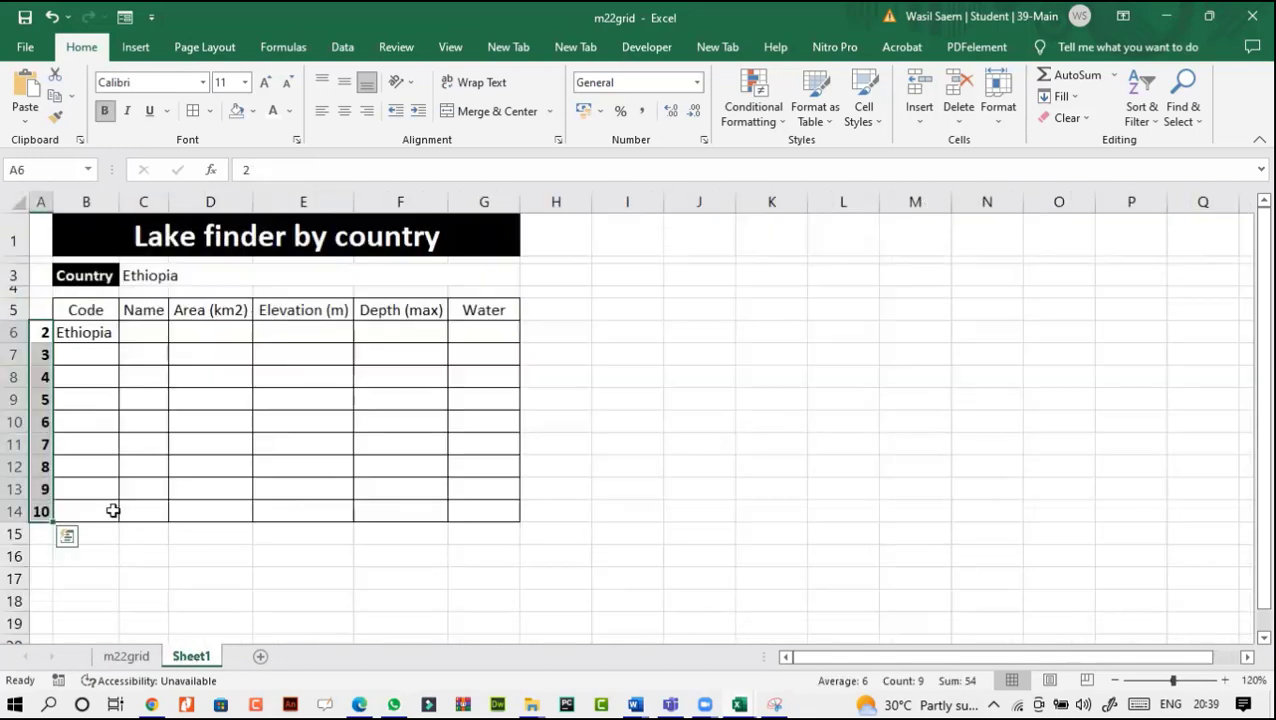
Step: Change the function in Sheet1's B6 from HLOOKUP to VLOOKUP and clear every argument after the lookup value C3
click(42, 332)
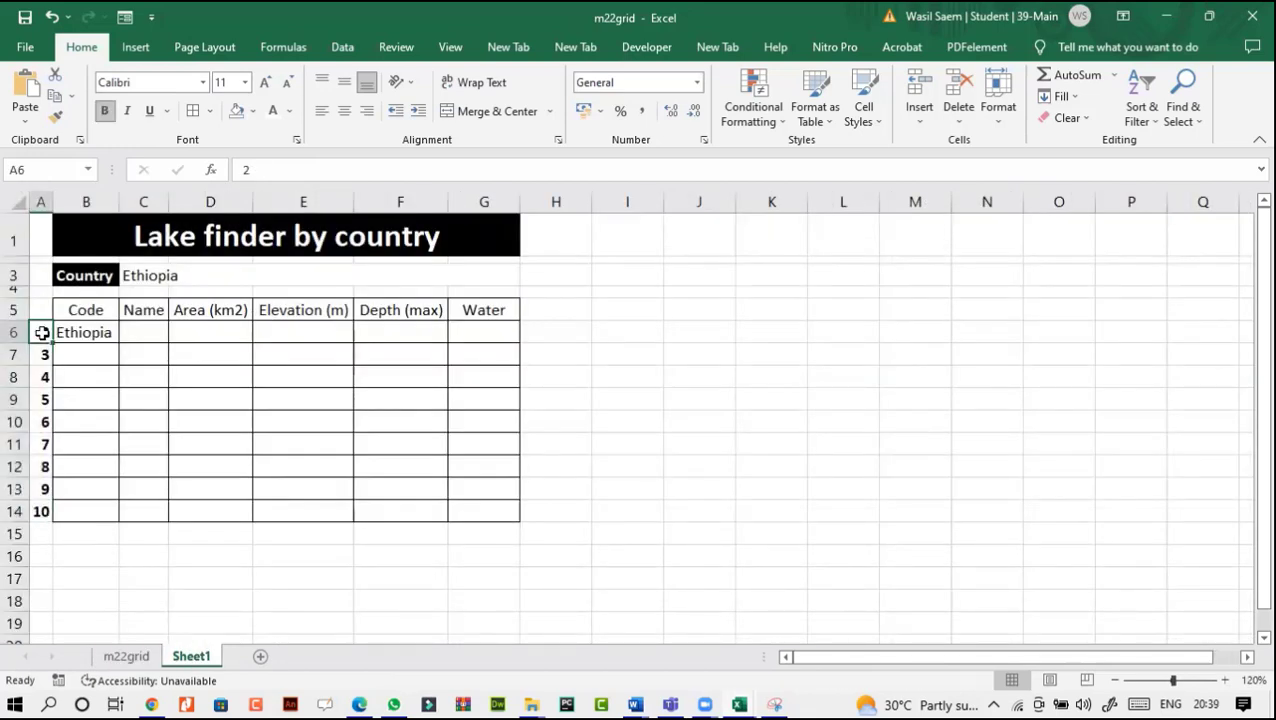
click(99, 340)
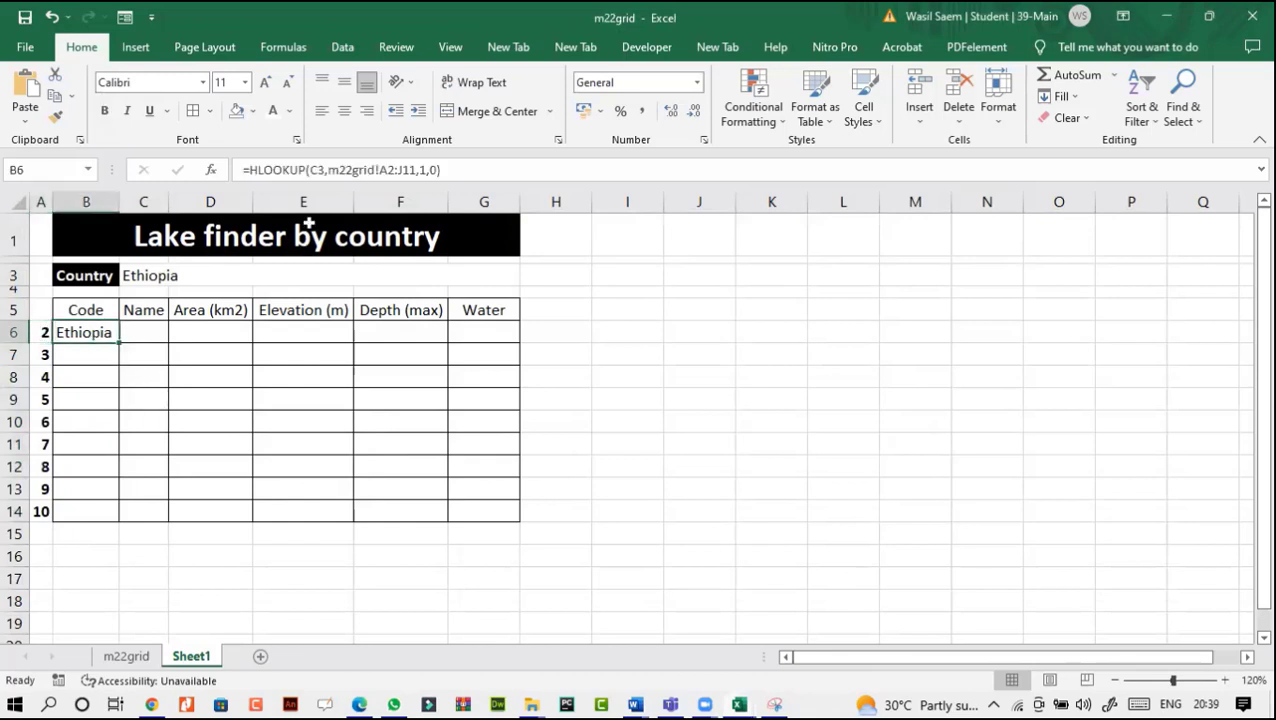
click(257, 170)
key(BackSpace)
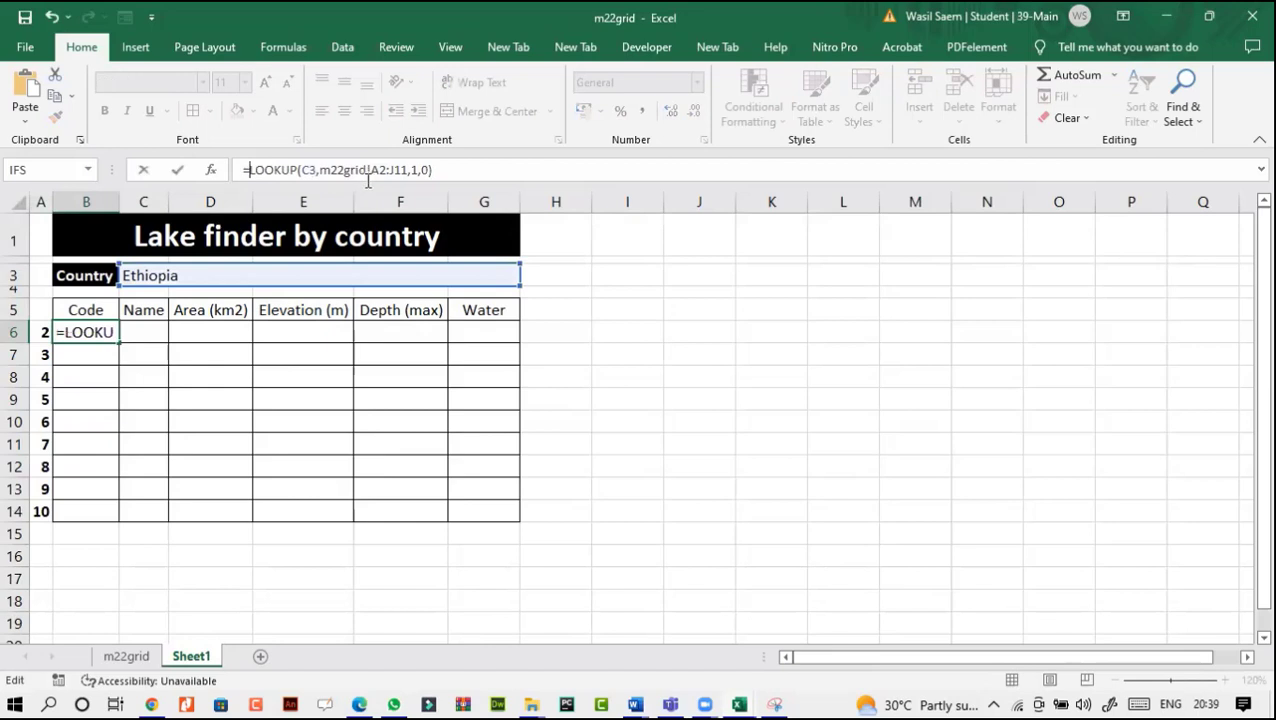
text(v)
click(430, 170)
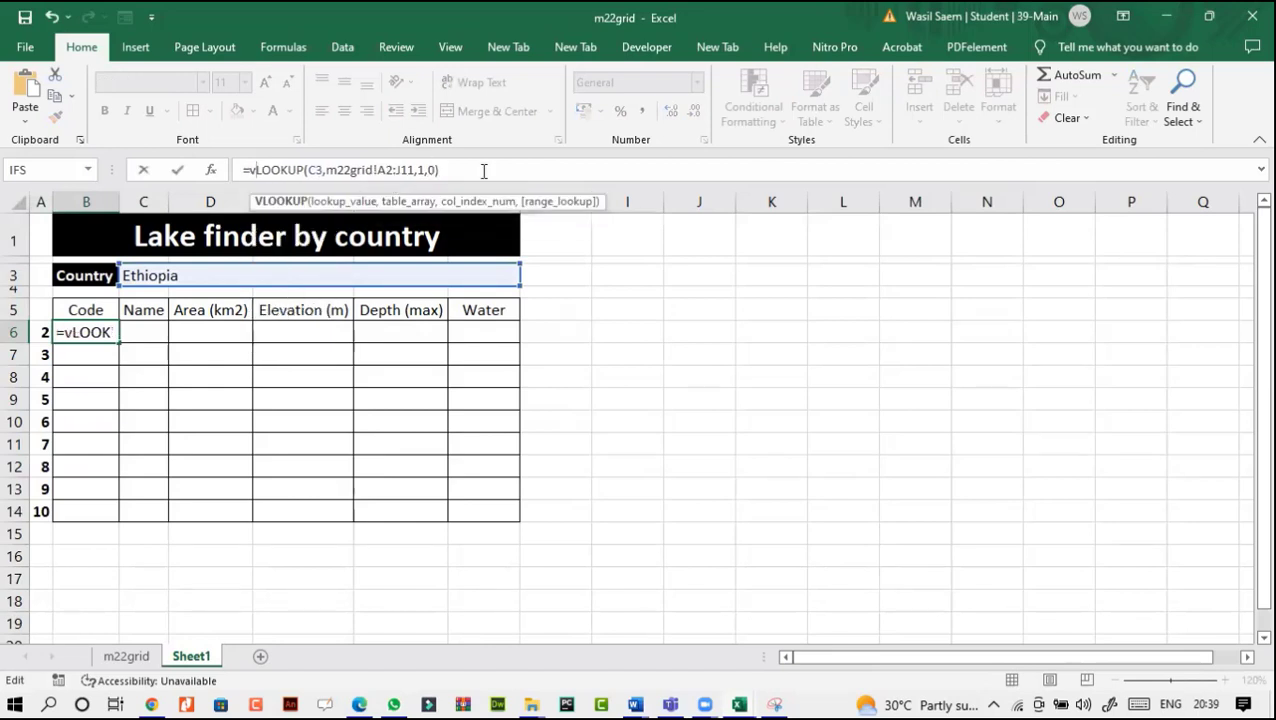
key(BackSpace)
key(BackSpace)
key(BackSpace)
key(BackSpace)
key(BackSpace)
key(BackSpace)
key(BackSpace)
key(BackSpace)
key(BackSpace)
key(BackSpace)
key(BackSpace)
key(BackSpace)
key(BackSpace)
key(BackSpace)
key(BackSpace)
key(BackSpace)
key(BackSpace)
key(BackSpace)
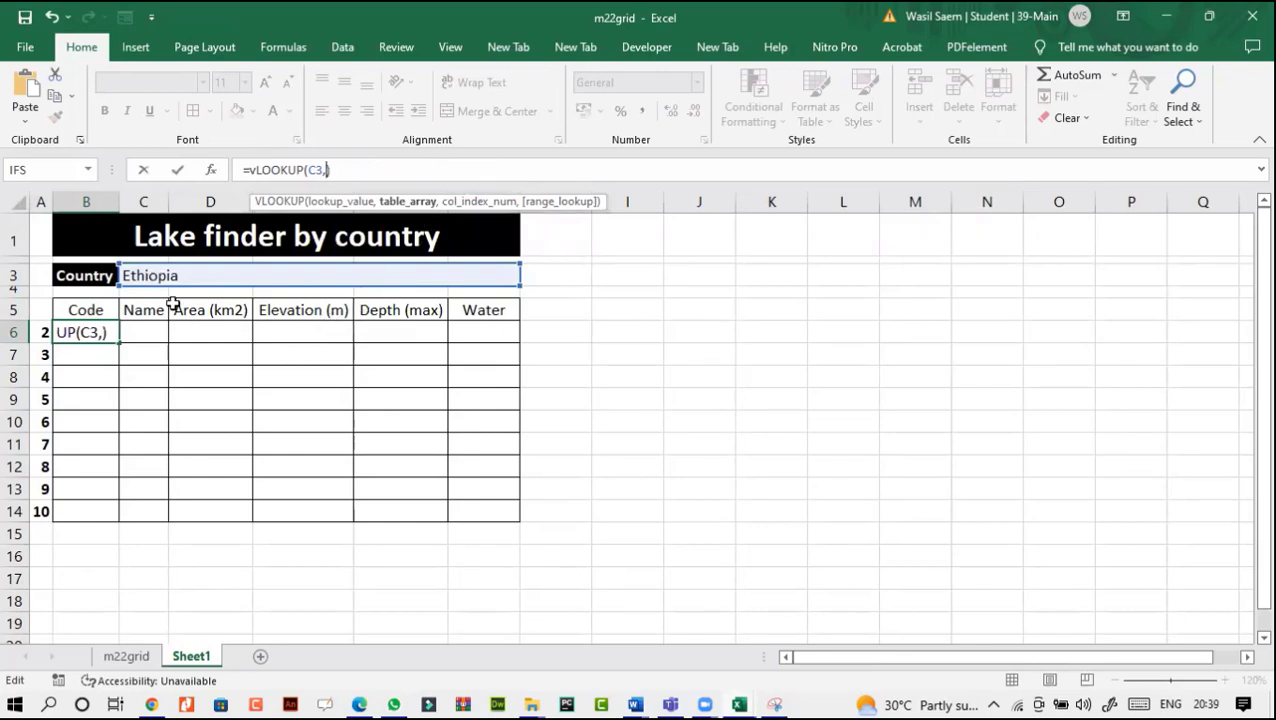
Step: Complete B6's VLOOKUP with table array m22grid!A2:J11, column index Sheet1!A6 and 0 for an exact match
click(125, 656)
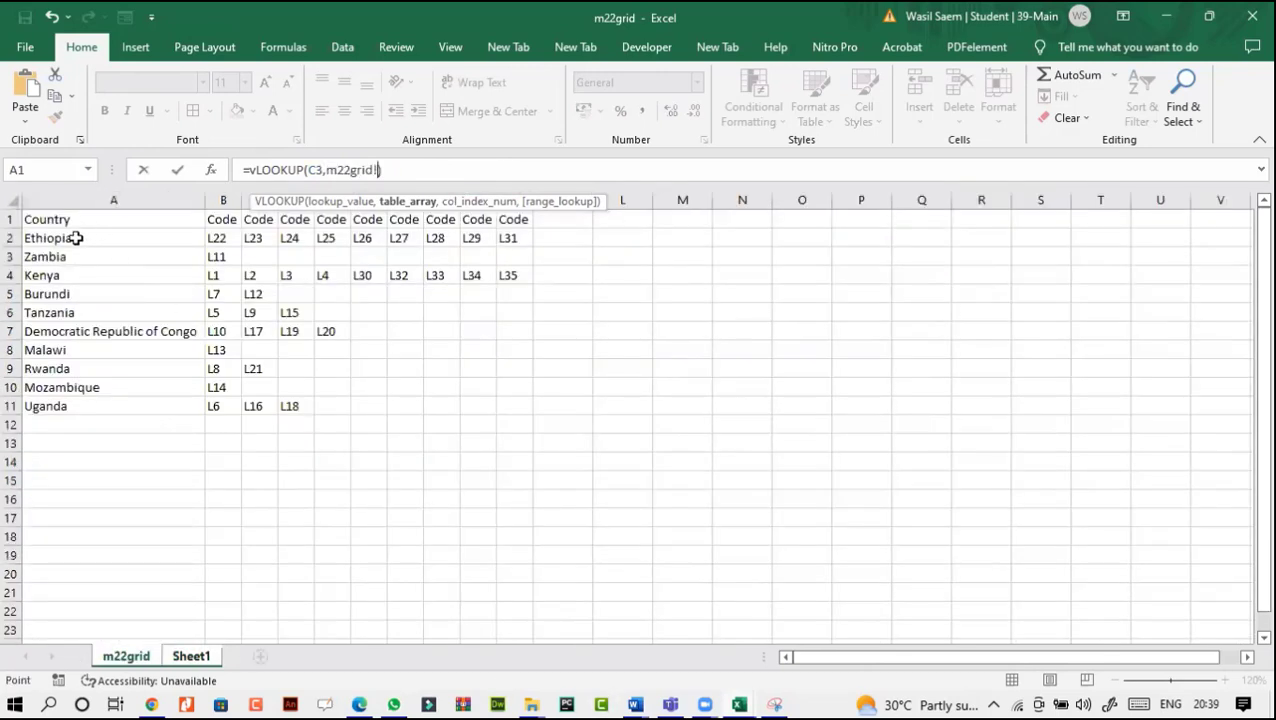
mouse_move(80, 239)
mouse_down()
mouse_move(550, 329)
mouse_move(518, 406)
mouse_up()
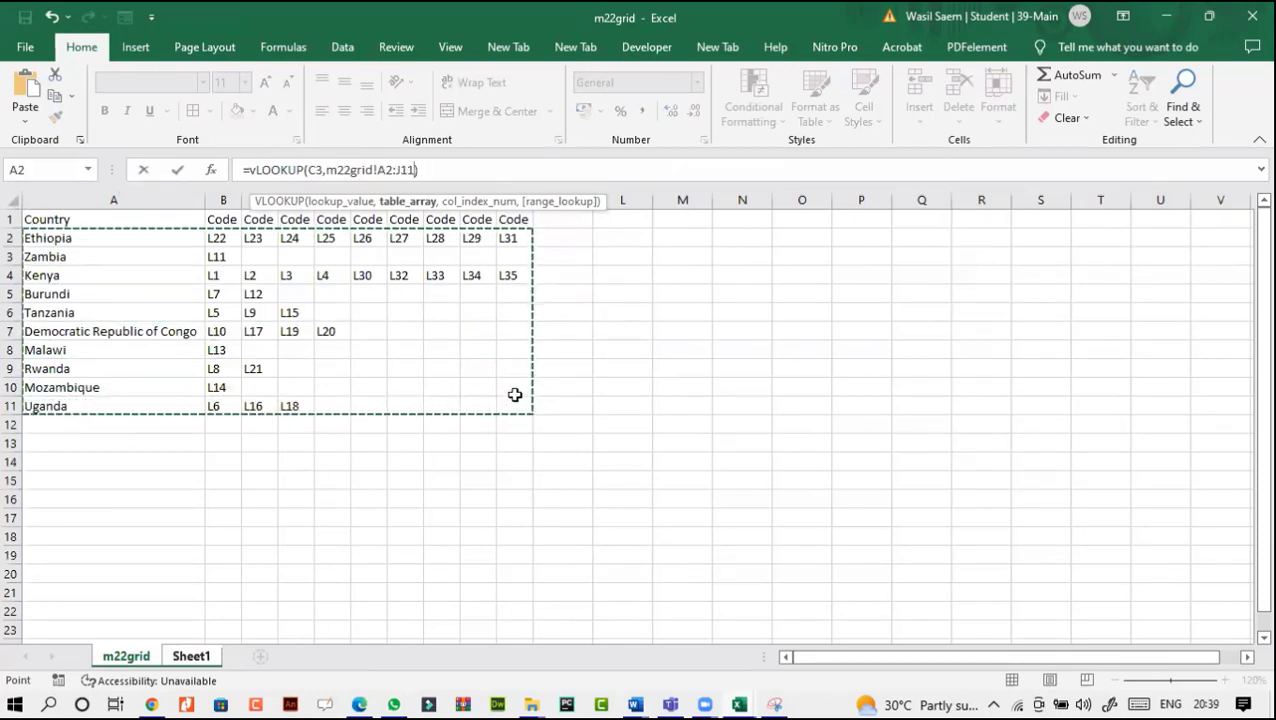
text(,)
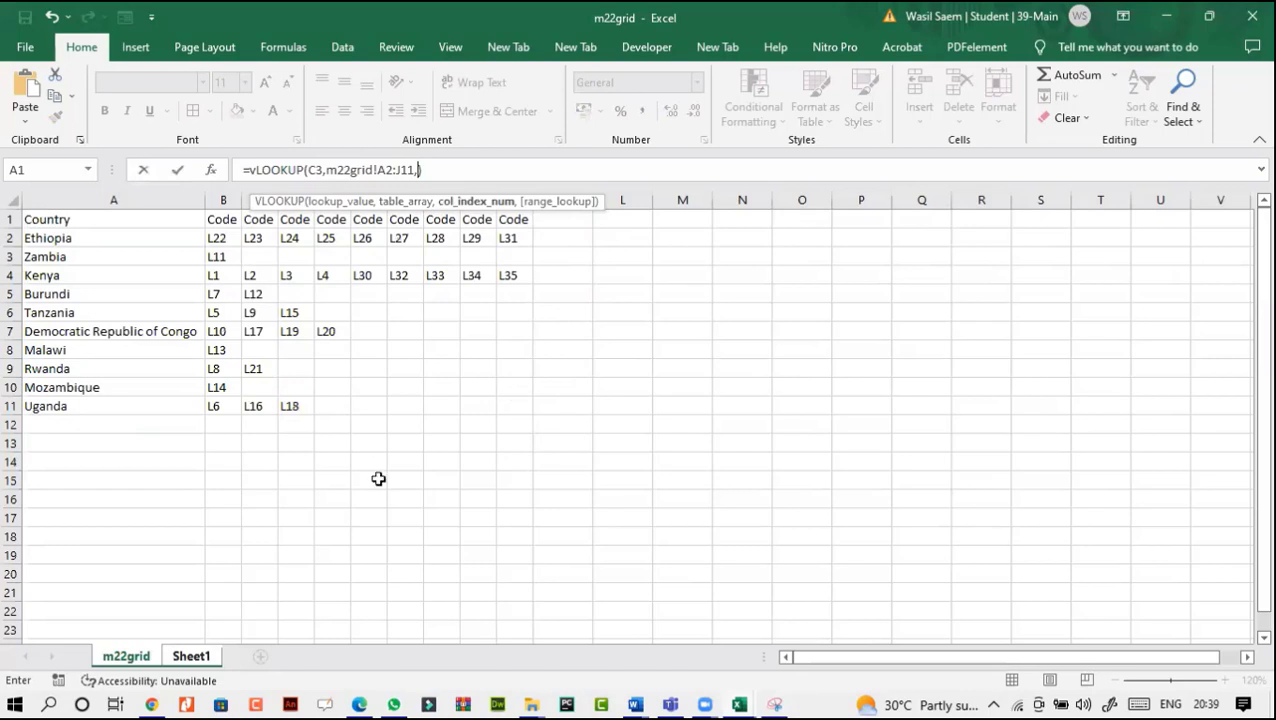
click(190, 657)
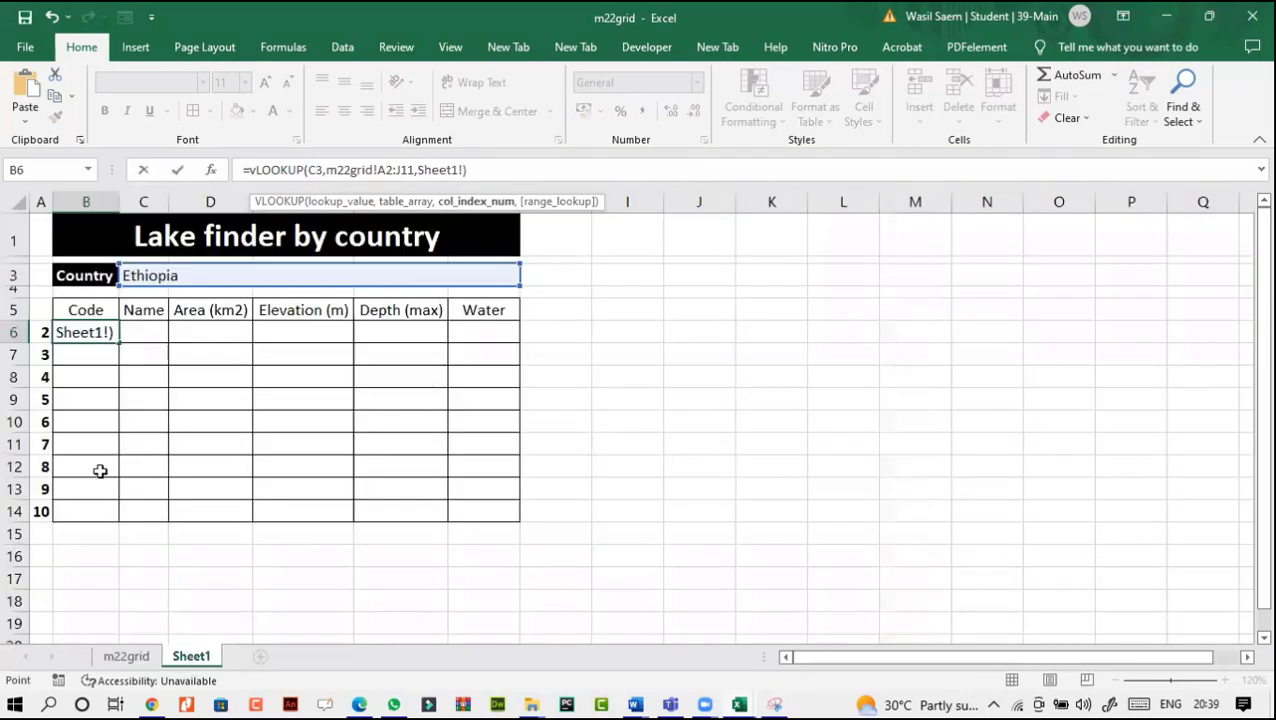
click(38, 332)
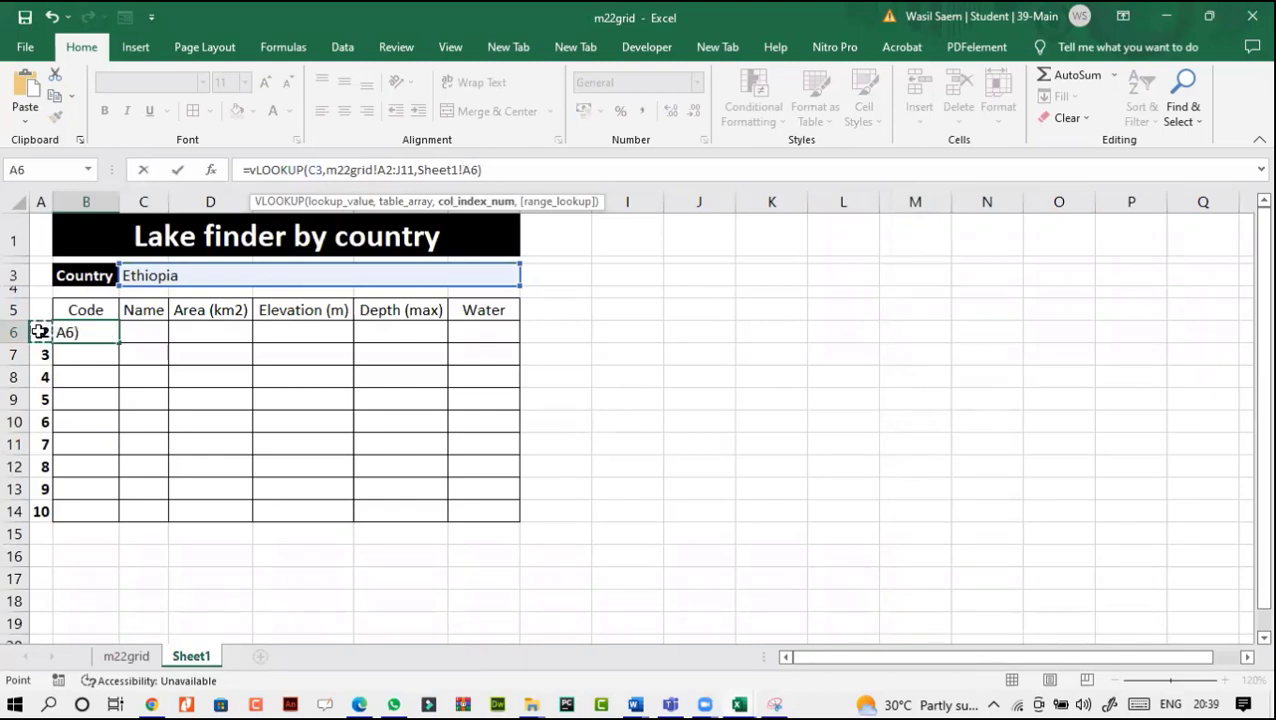
text(,0)
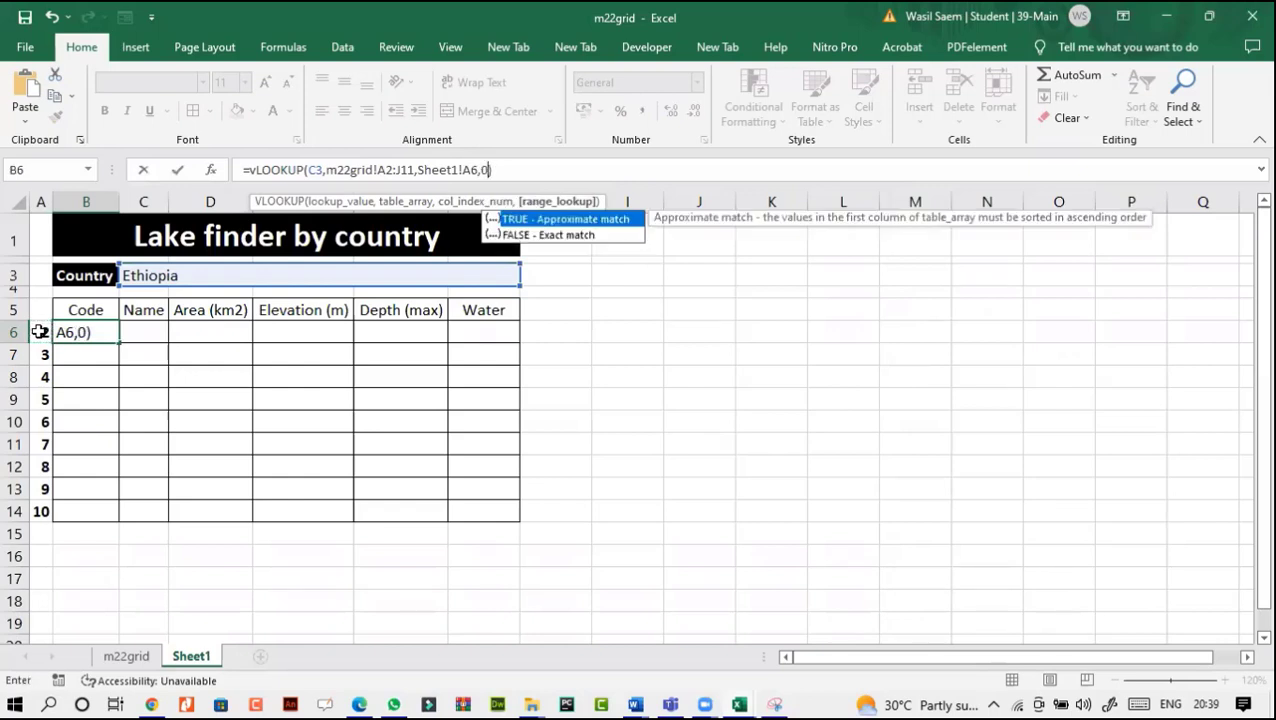
key(ctrl+Return)
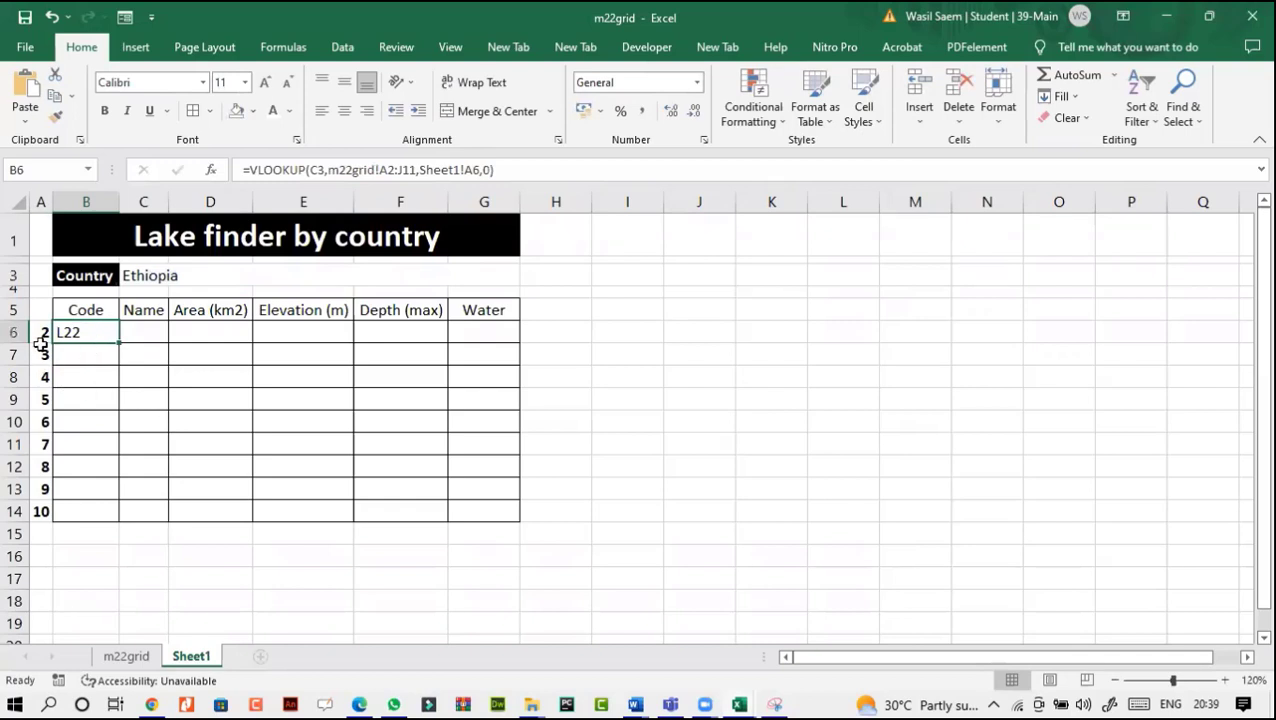
Step: Compare the column index numbers in Sheet1's column A with the country and code columns on the m22grid sheet
drag(38, 334, 33, 497)
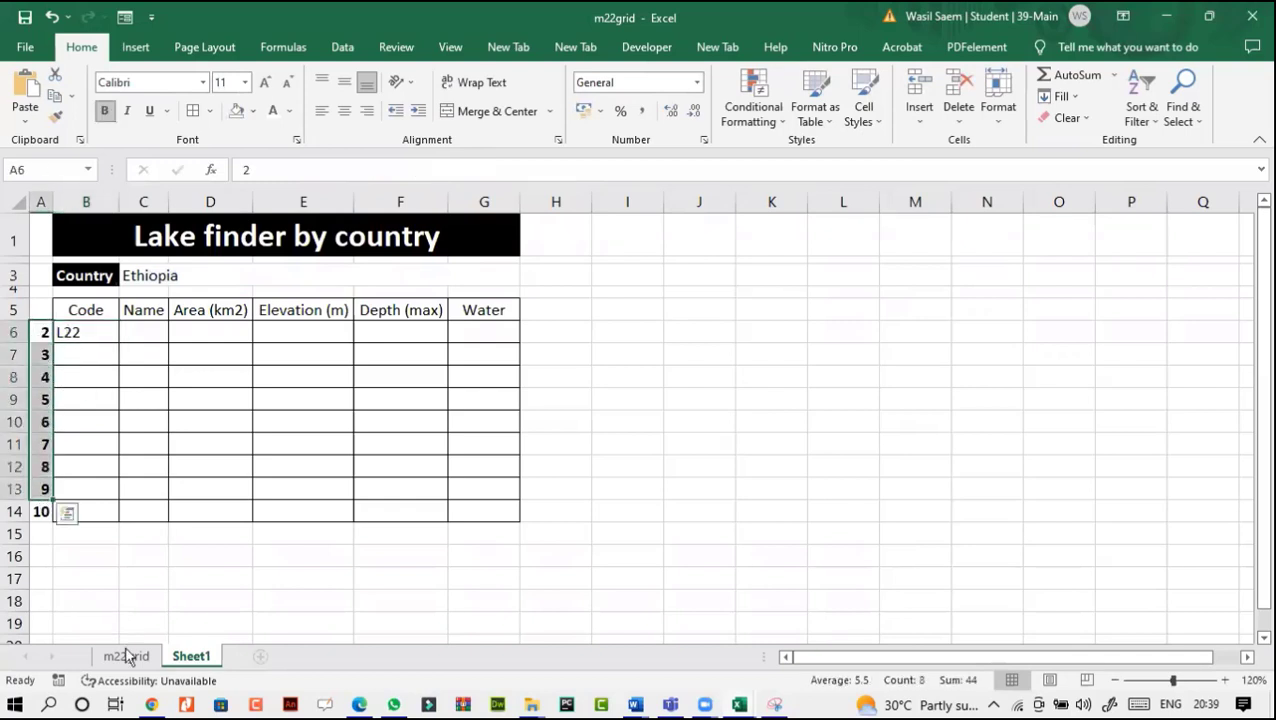
click(126, 656)
click(372, 404)
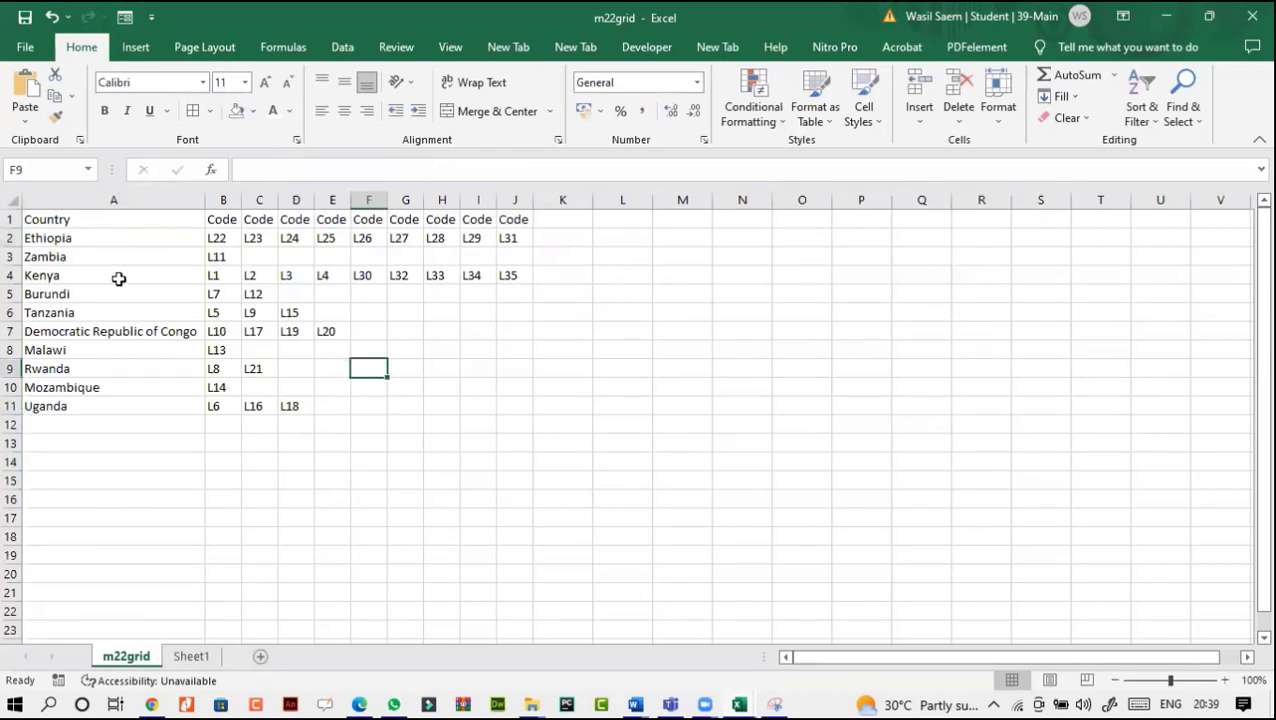
drag(103, 238, 128, 406)
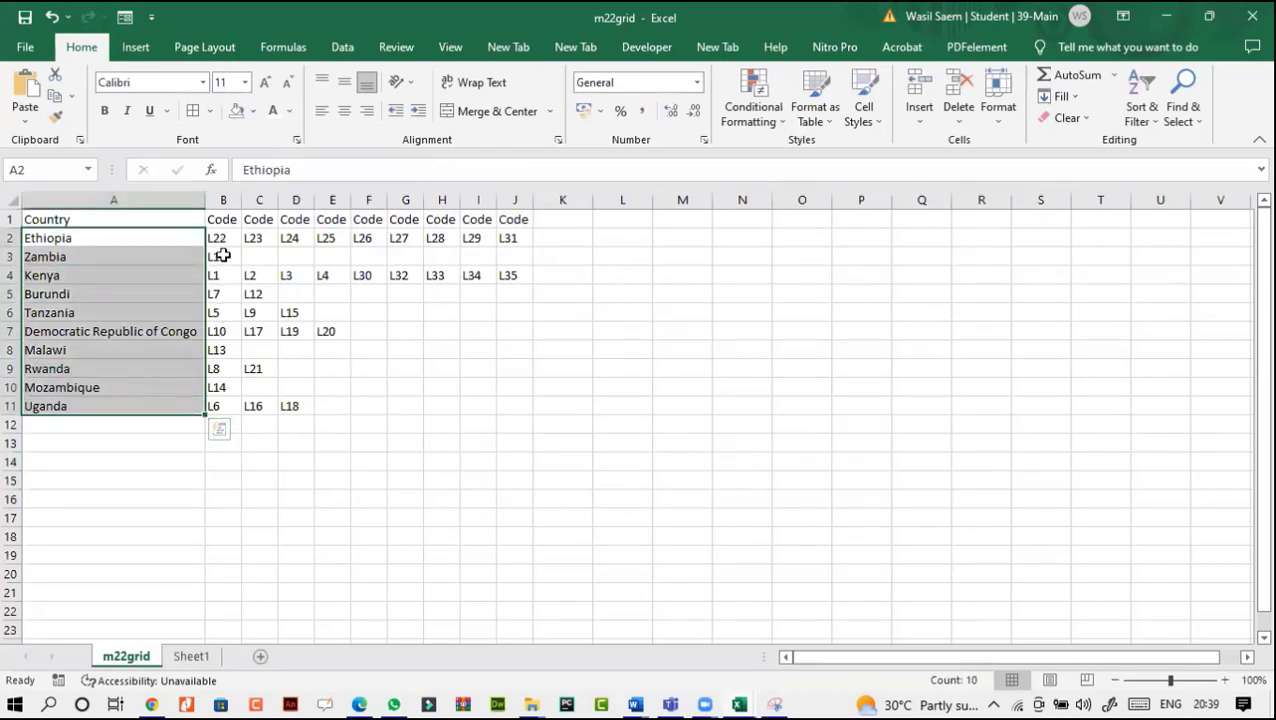
drag(222, 244, 212, 402)
drag(252, 240, 253, 403)
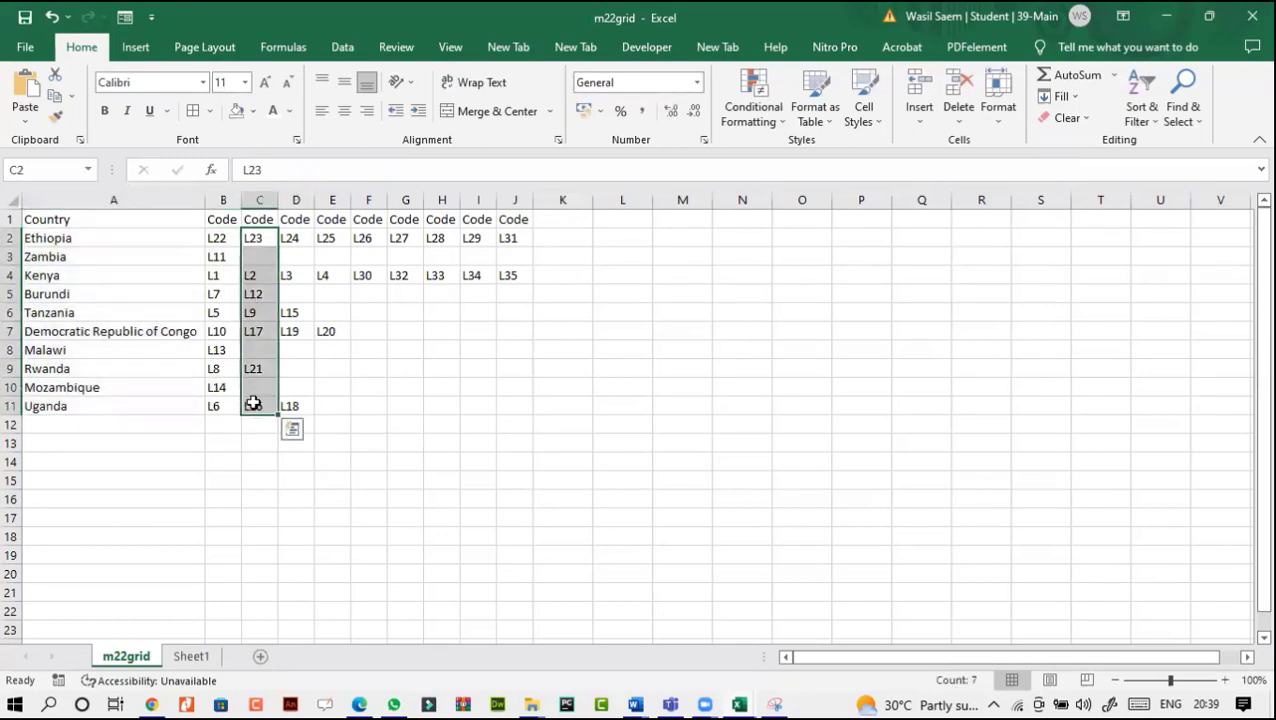
Step: Try replicating the lookup formula from Sheet1's B6 down to B14, and undo the fill
click(184, 649)
click(90, 334)
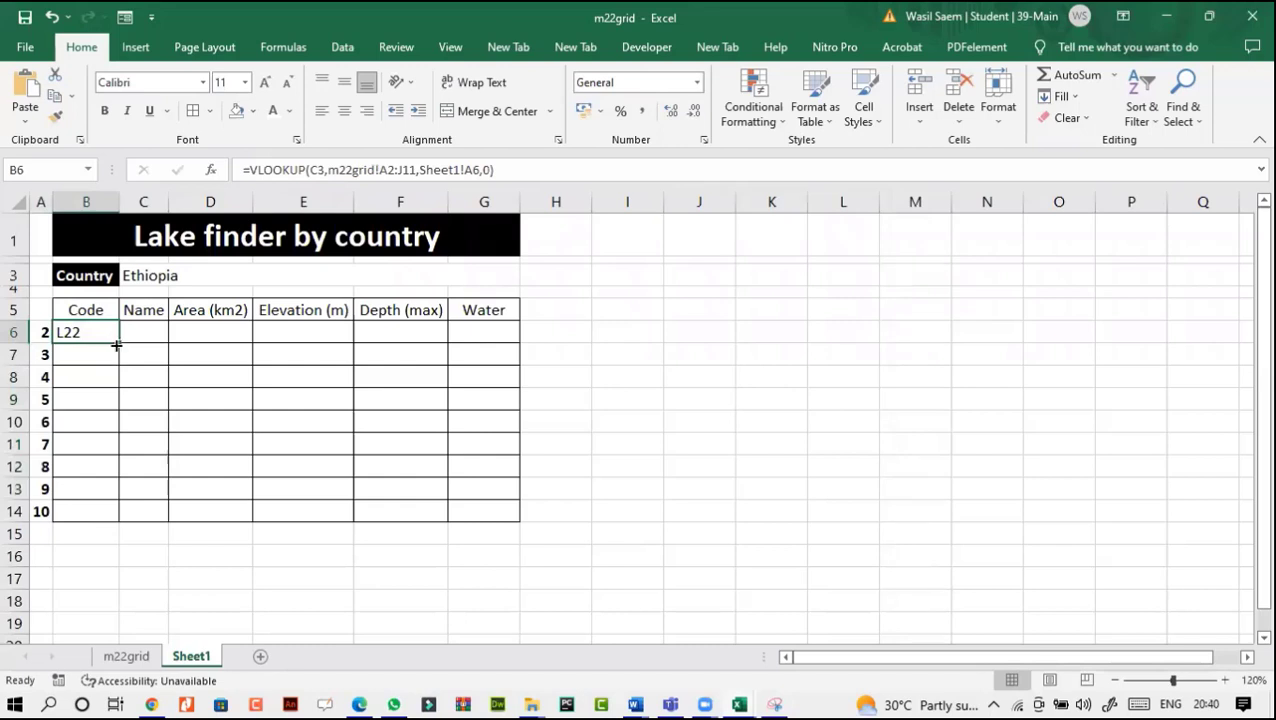
double_click(117, 344)
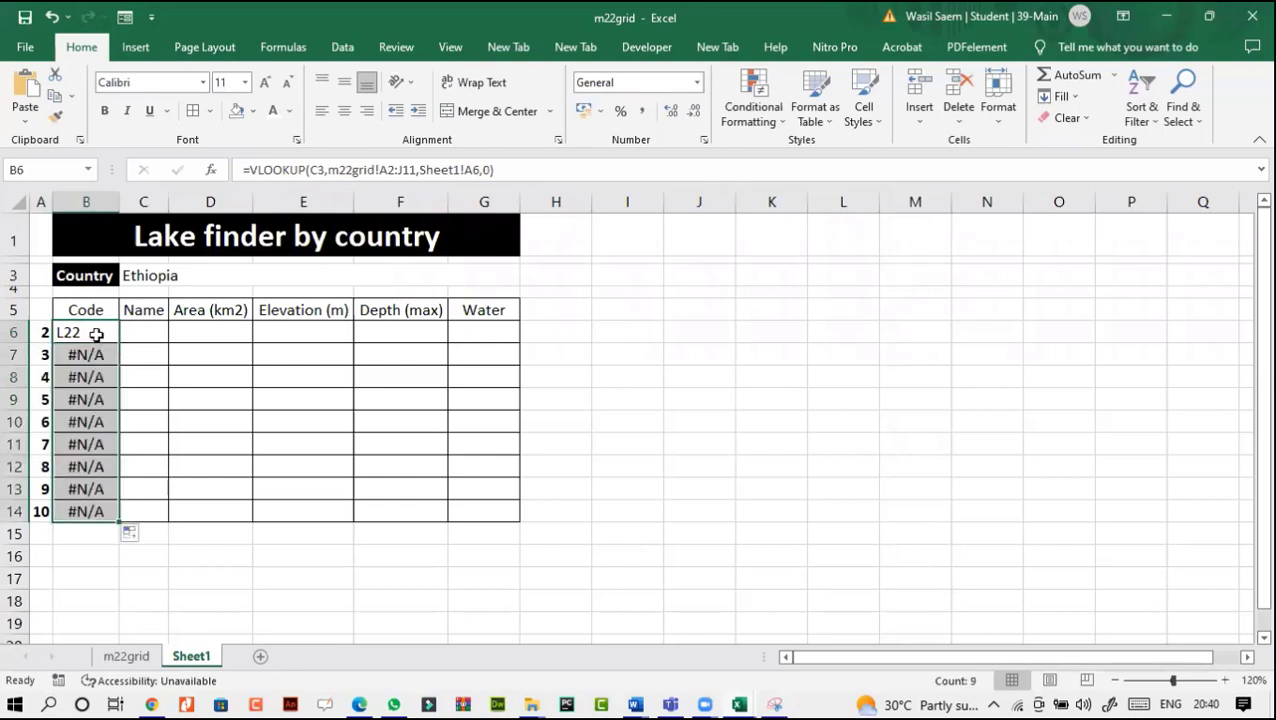
click(94, 333)
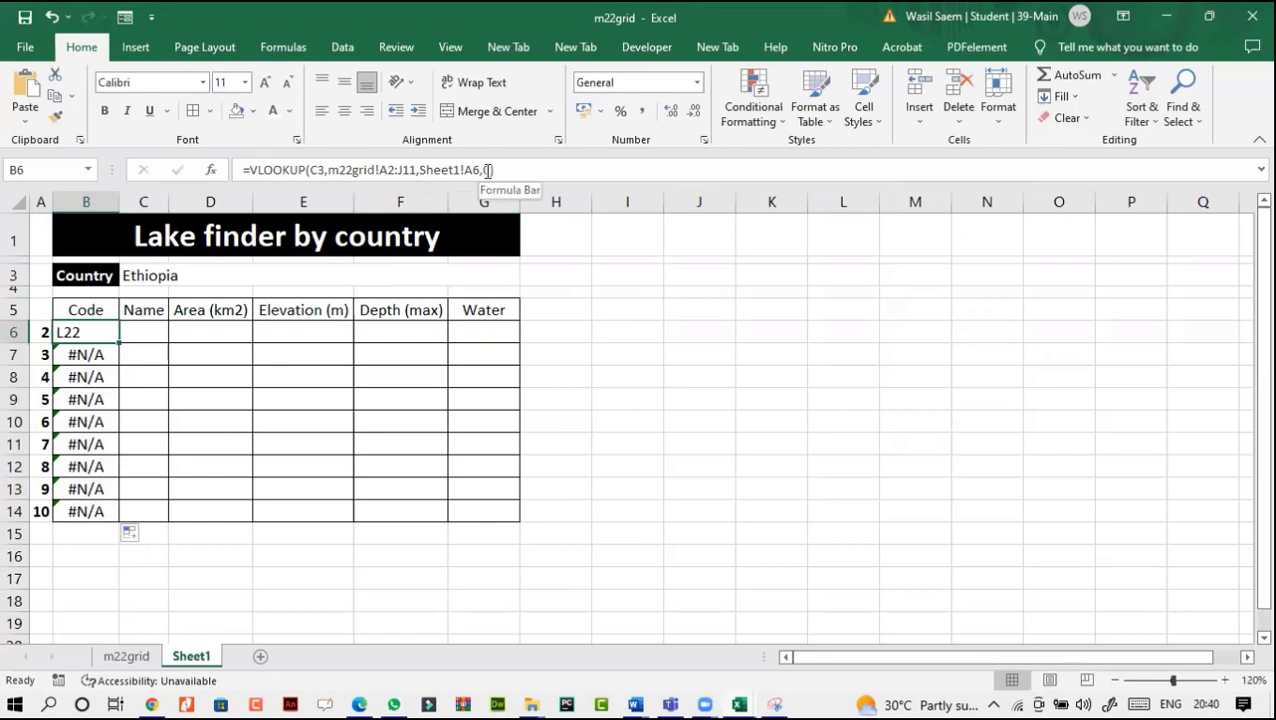
key(ctrl+z)
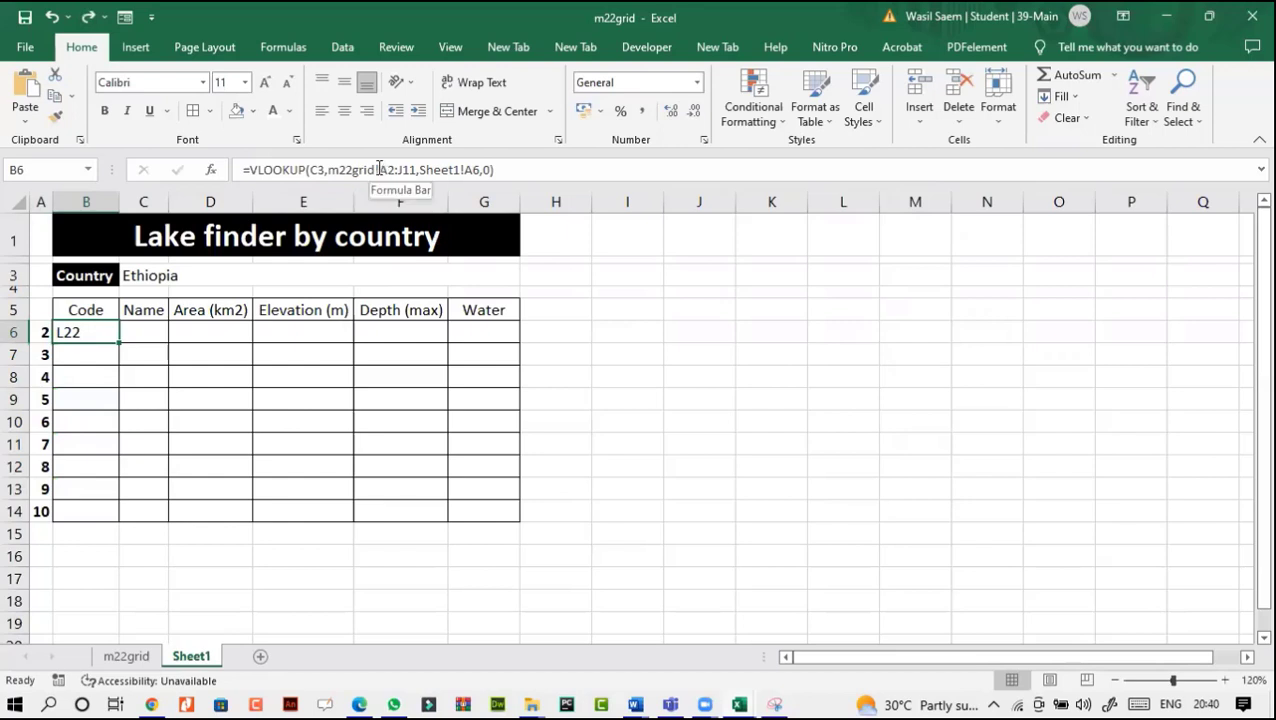
Step: Make B6's table array absolute as m22grid!$A$2:$J$11, try replicating the formula down to B14, and undo that fill
drag(379, 169, 420, 178)
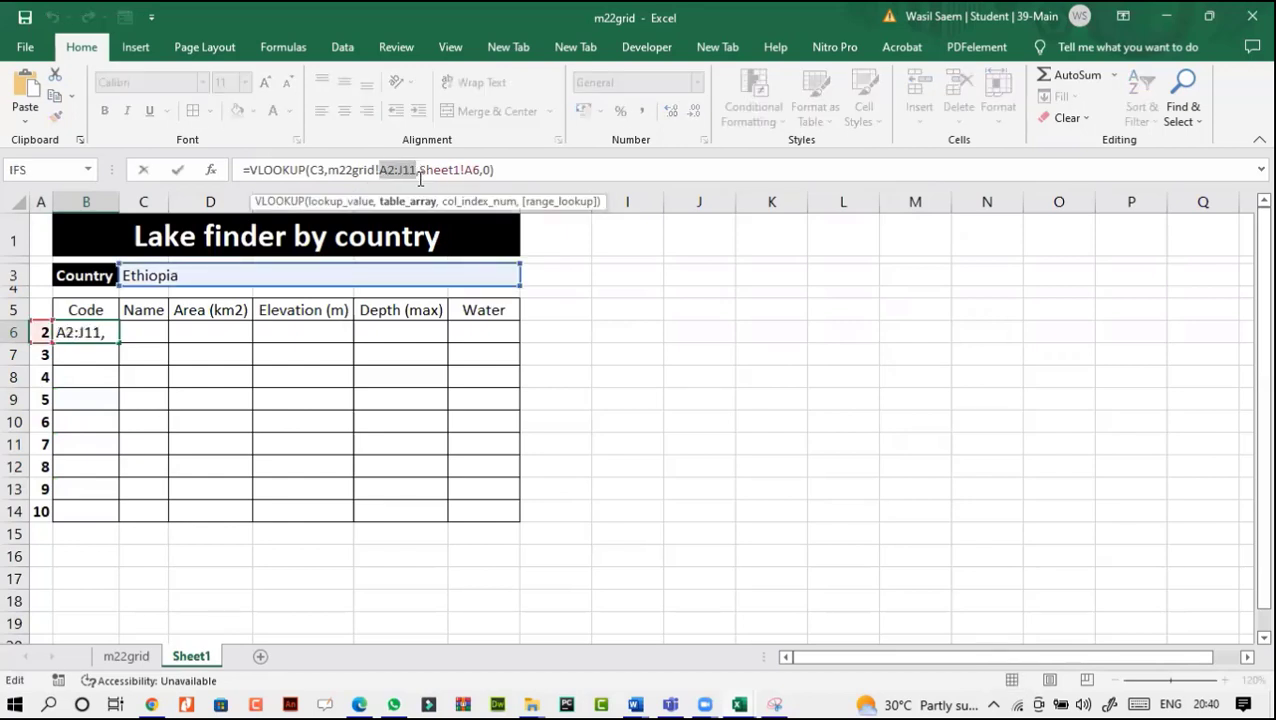
key(F4)
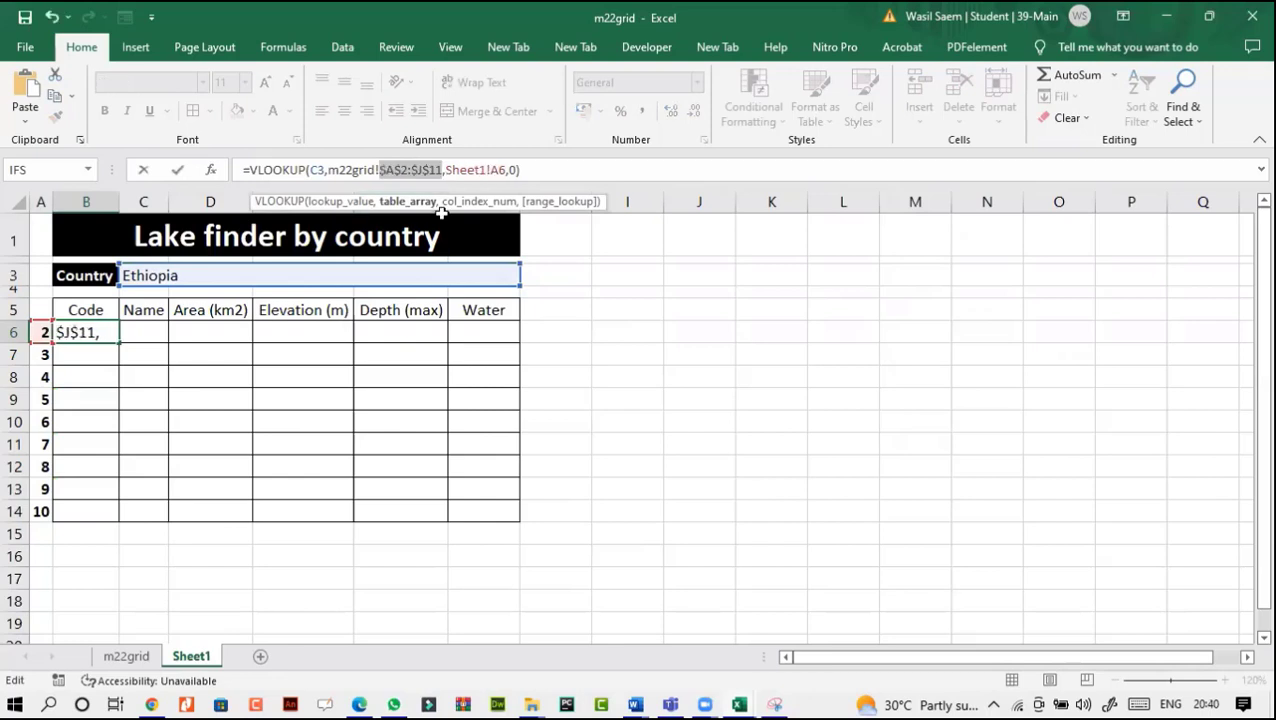
click(177, 170)
double_click(119, 343)
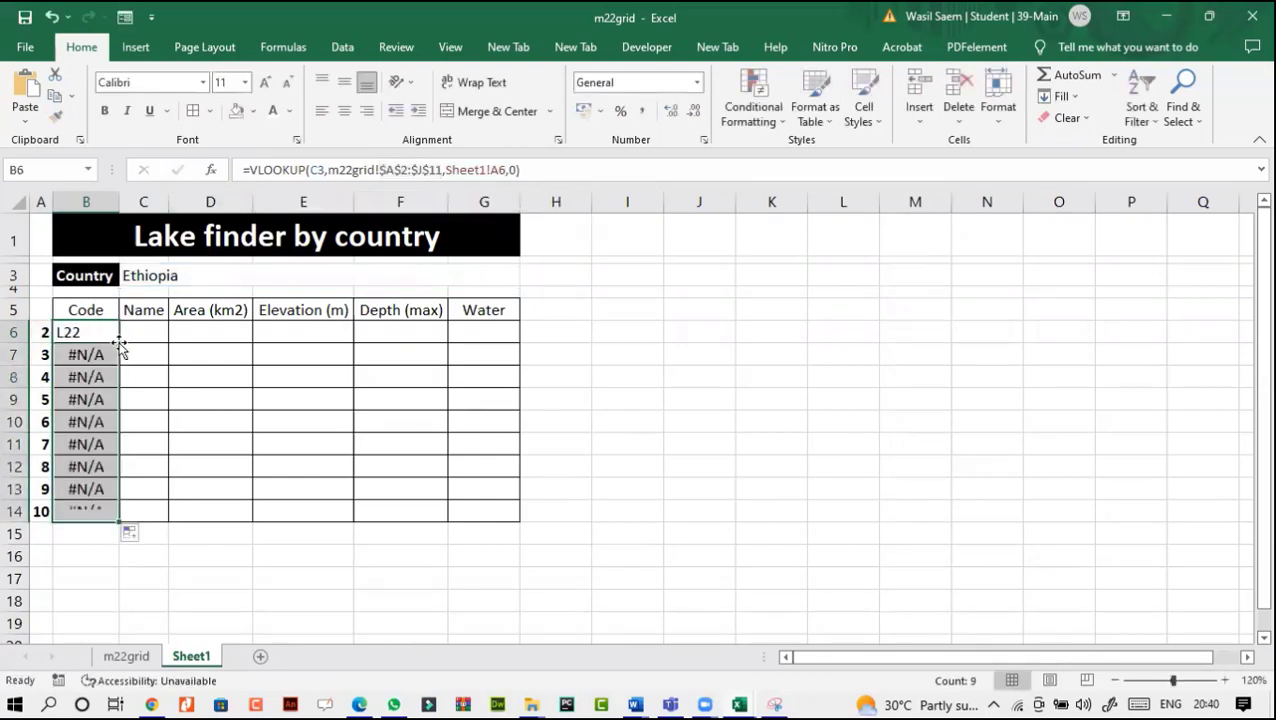
key(ctrl+z)
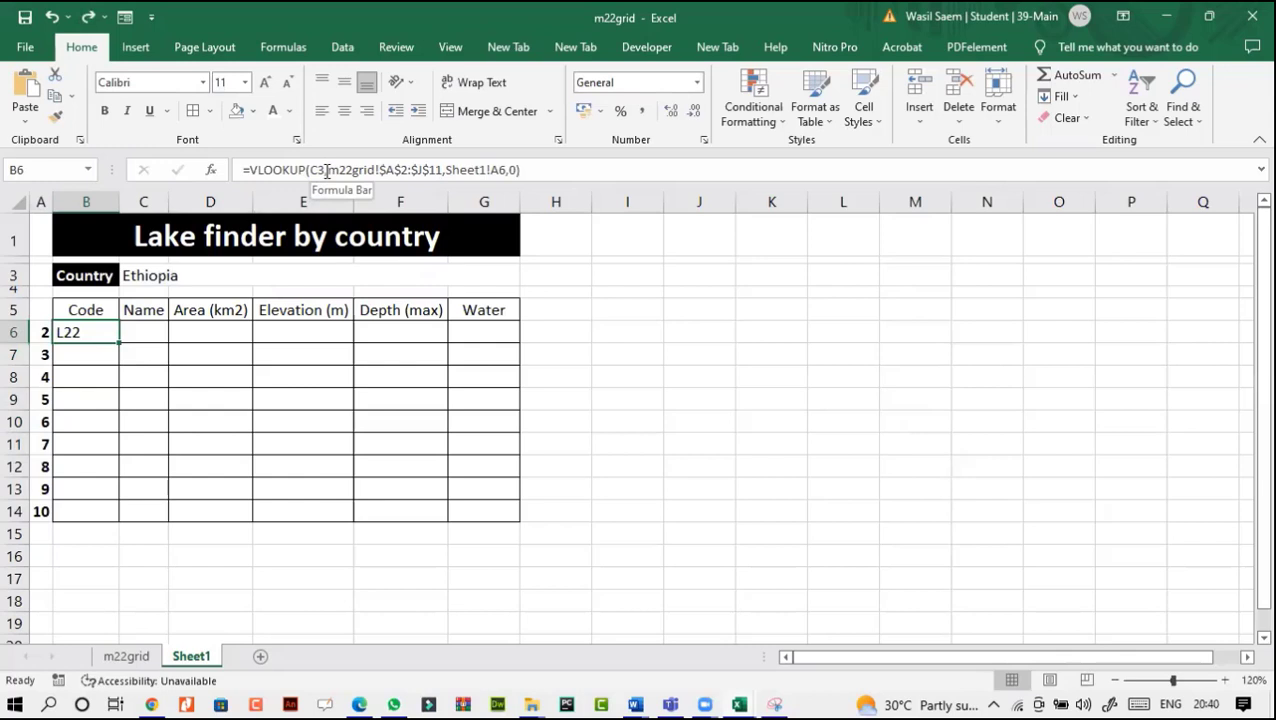
Step: Make B6's lookup value absolute as $C$3 and replicate the formula down to B14
drag(325, 171, 310, 171)
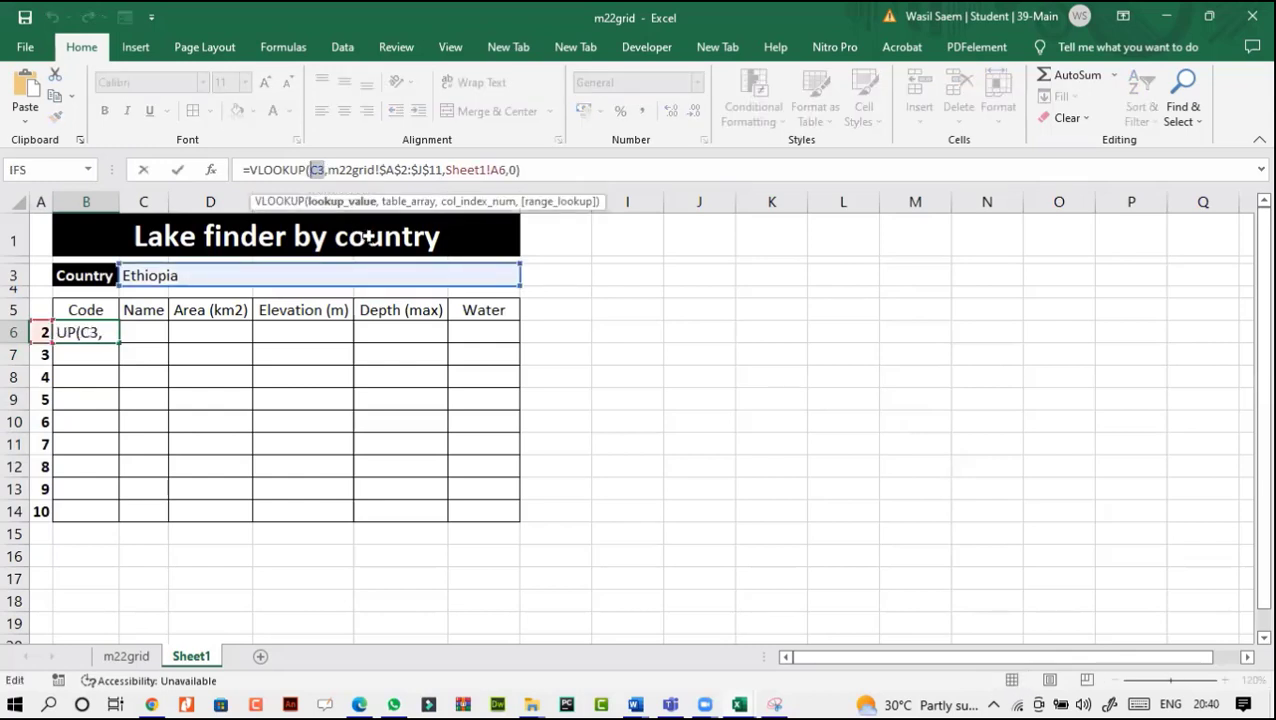
key(F4)
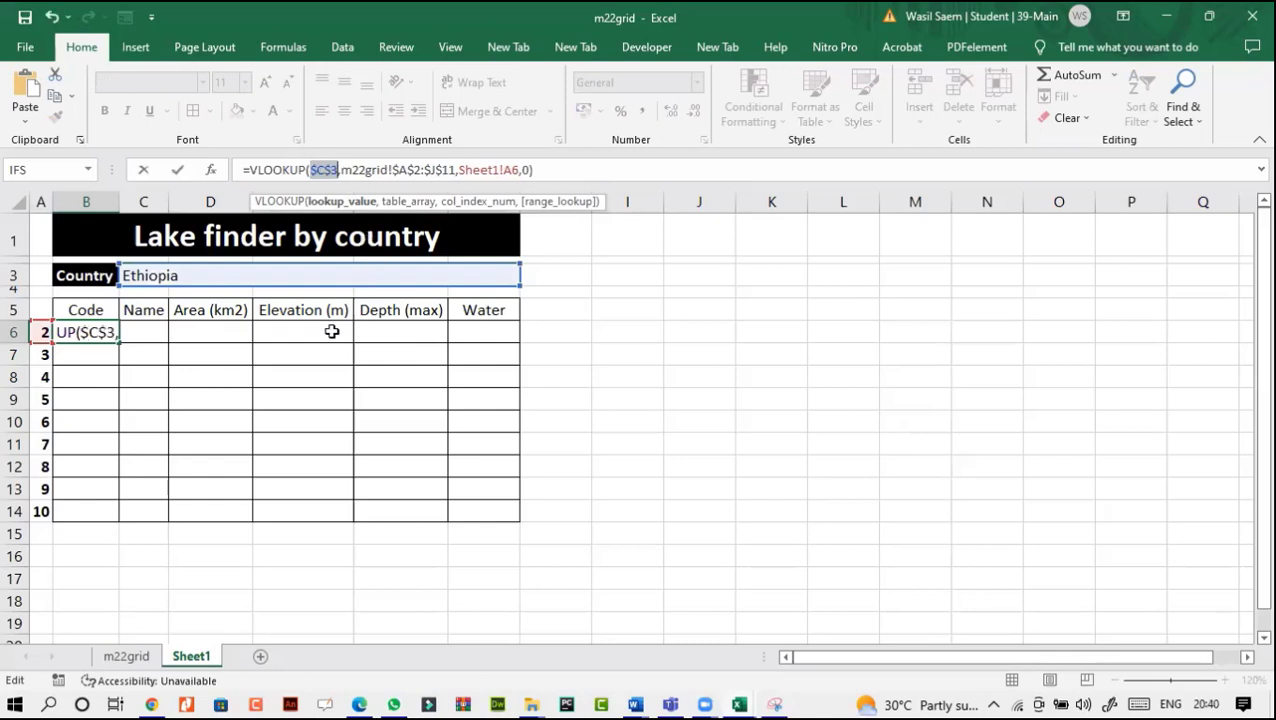
click(180, 170)
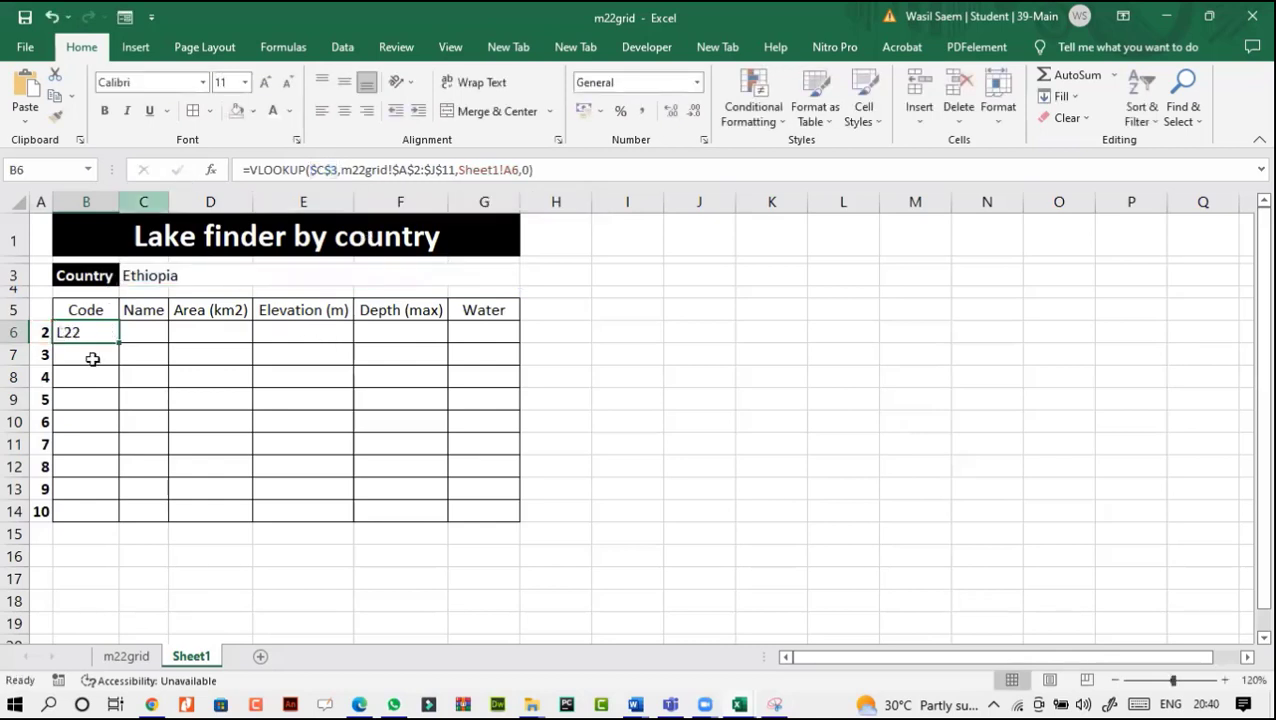
double_click(118, 343)
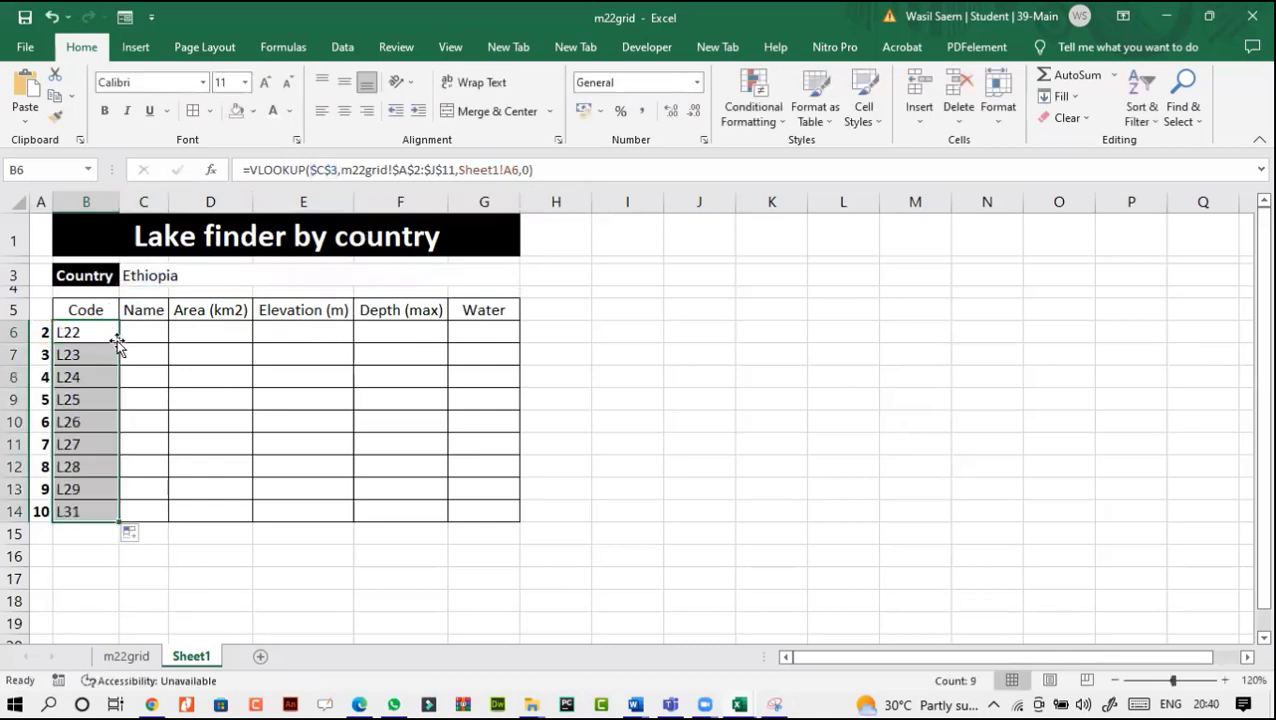
Step: Check the closing instructions of question 21 in the exam paper and hide column A on Sheet1
click(115, 337)
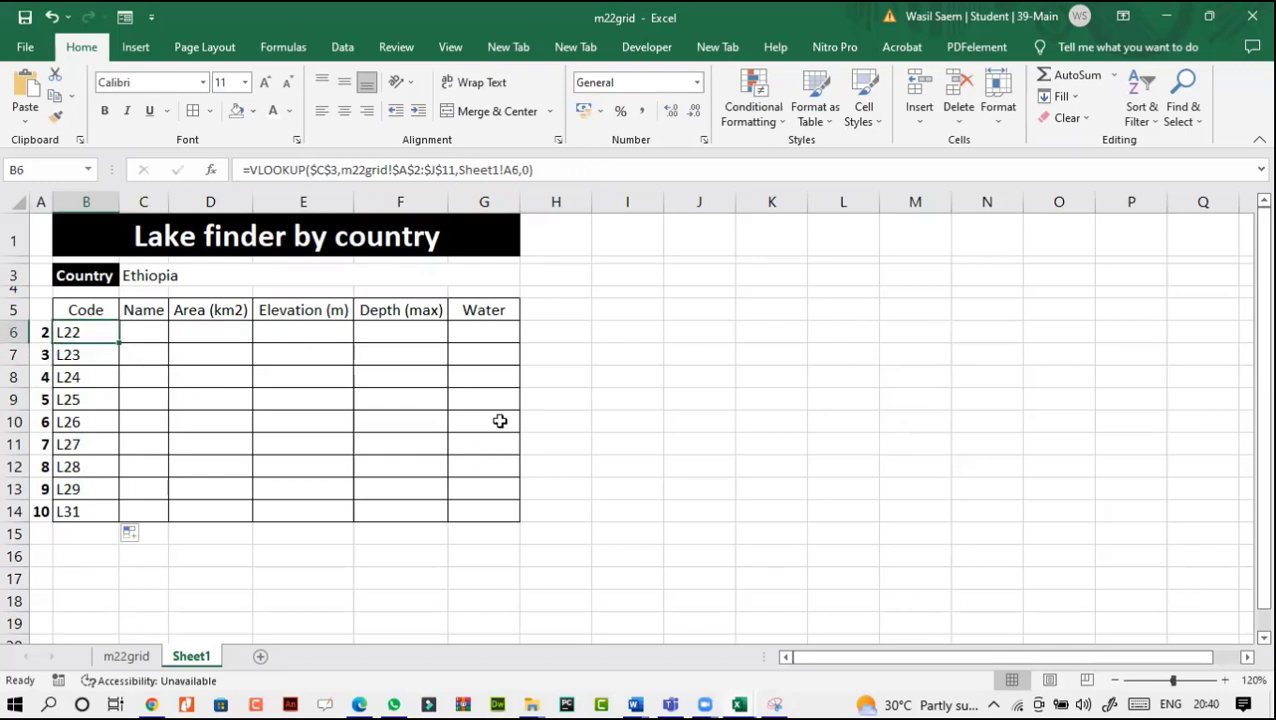
click(359, 704)
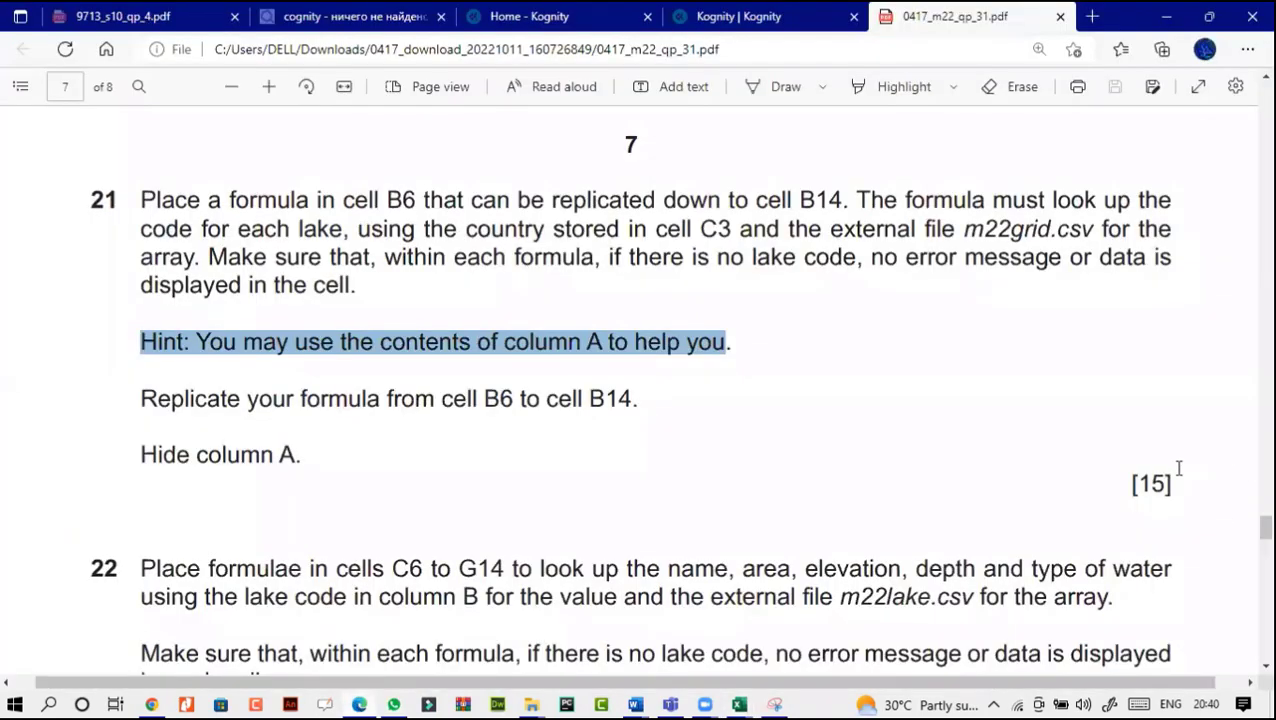
drag(1179, 470, 1076, 478)
click(823, 433)
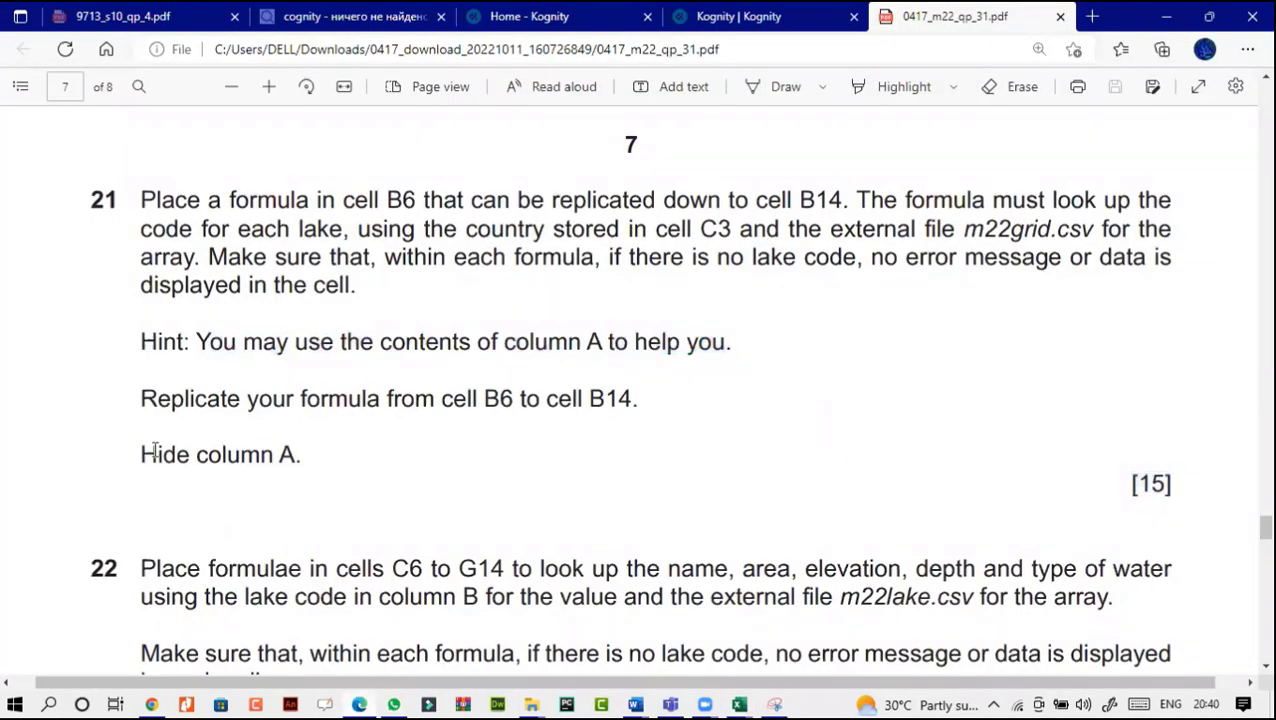
drag(142, 450, 291, 500)
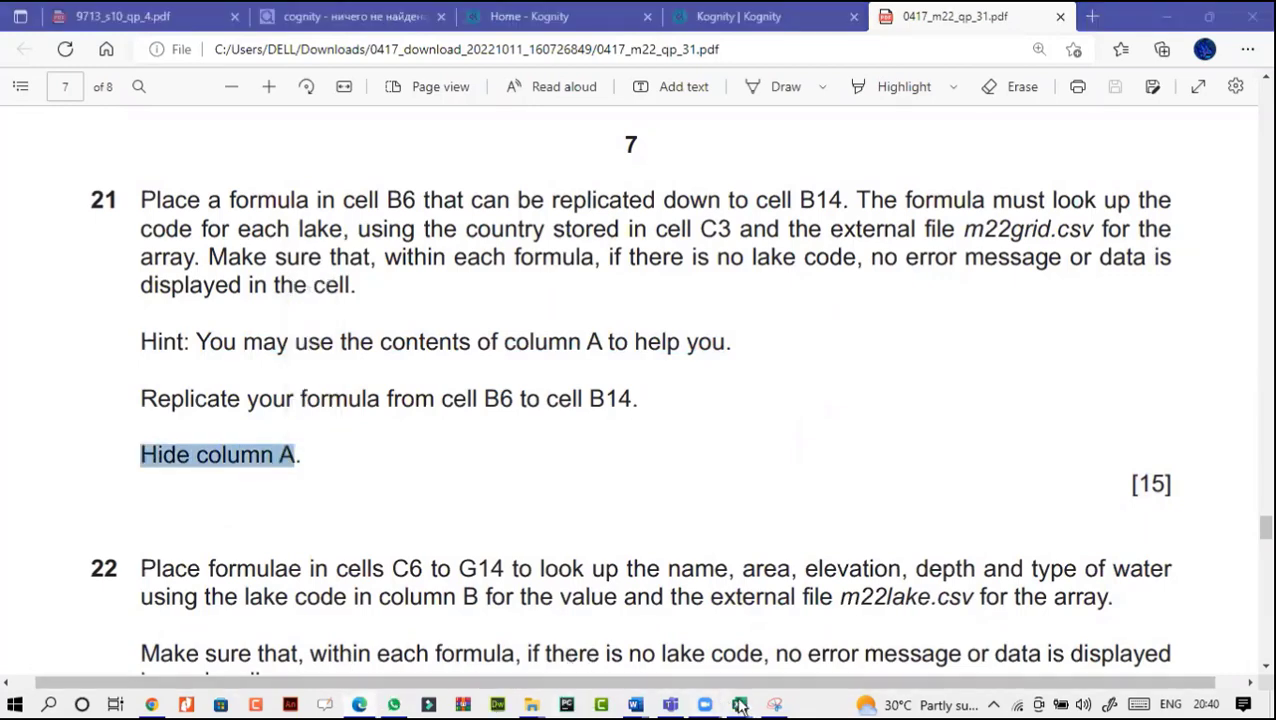
mouse_move(740, 705)
click(805, 650)
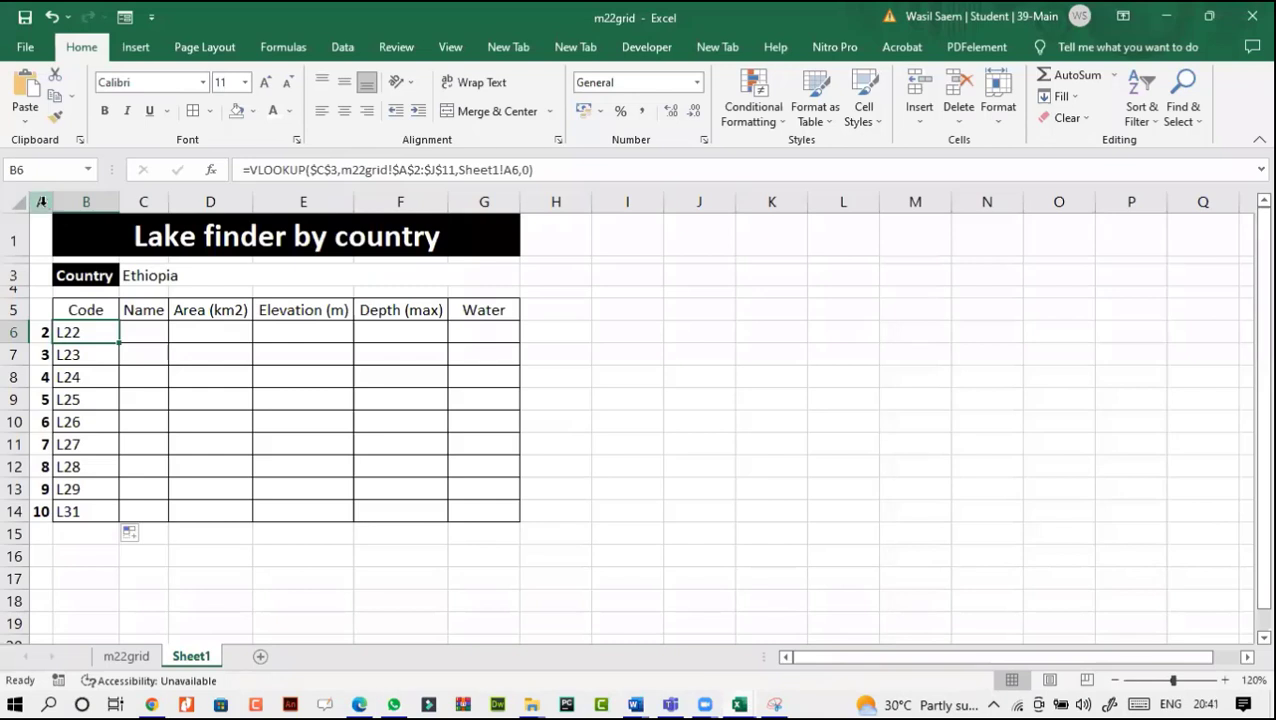
click(41, 201)
right_click(41, 201)
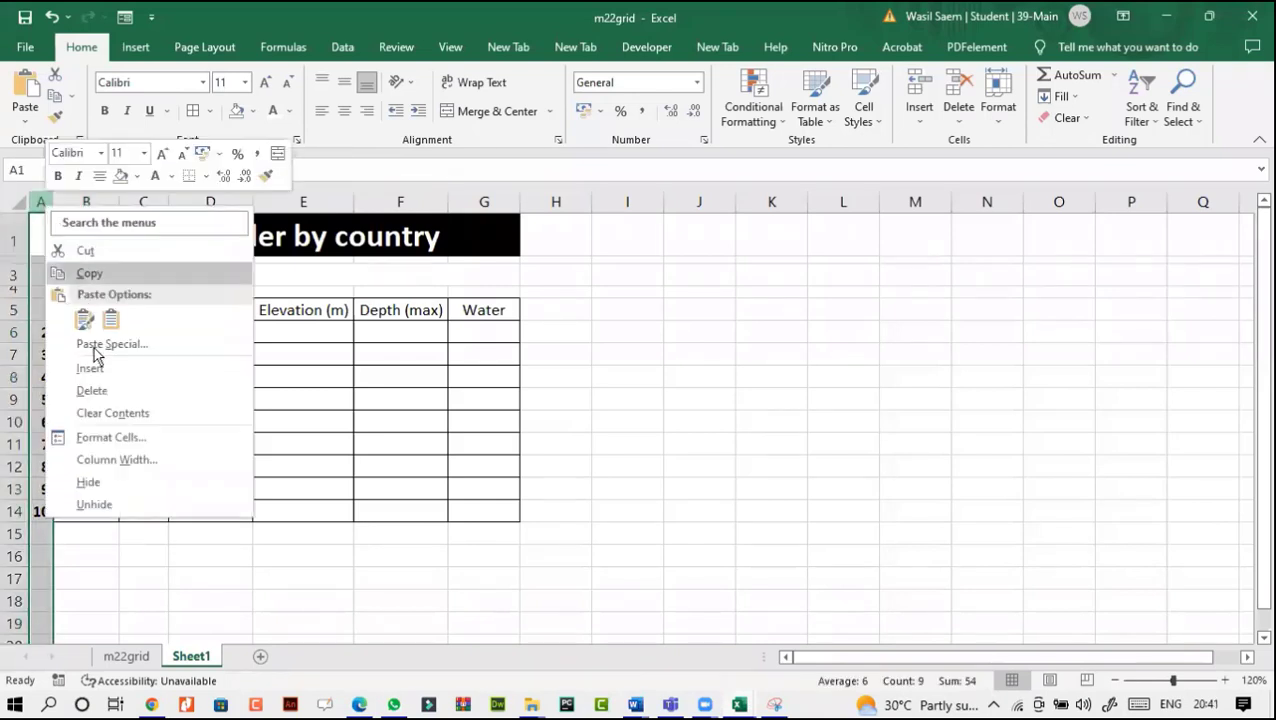
click(95, 483)
click(593, 441)
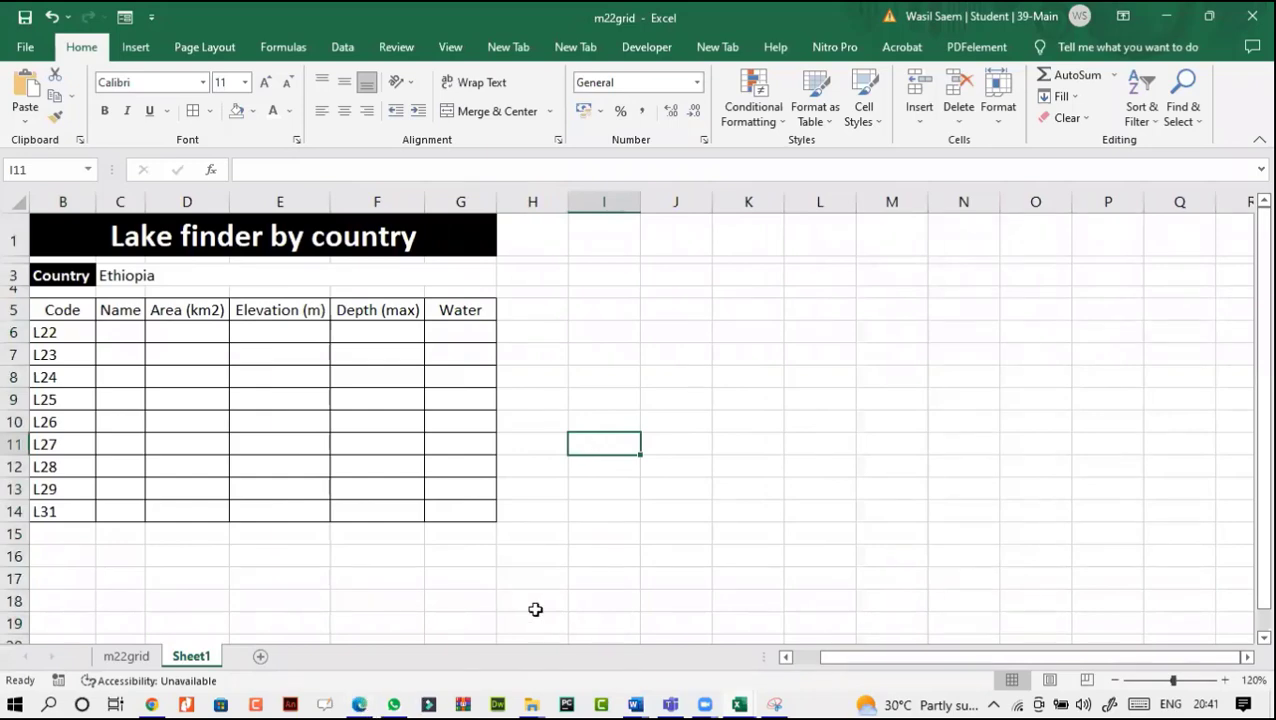
Step: Read question 22 in the exam paper and bring up the m22lake CSV file from the March 2022 source files folder
click(361, 704)
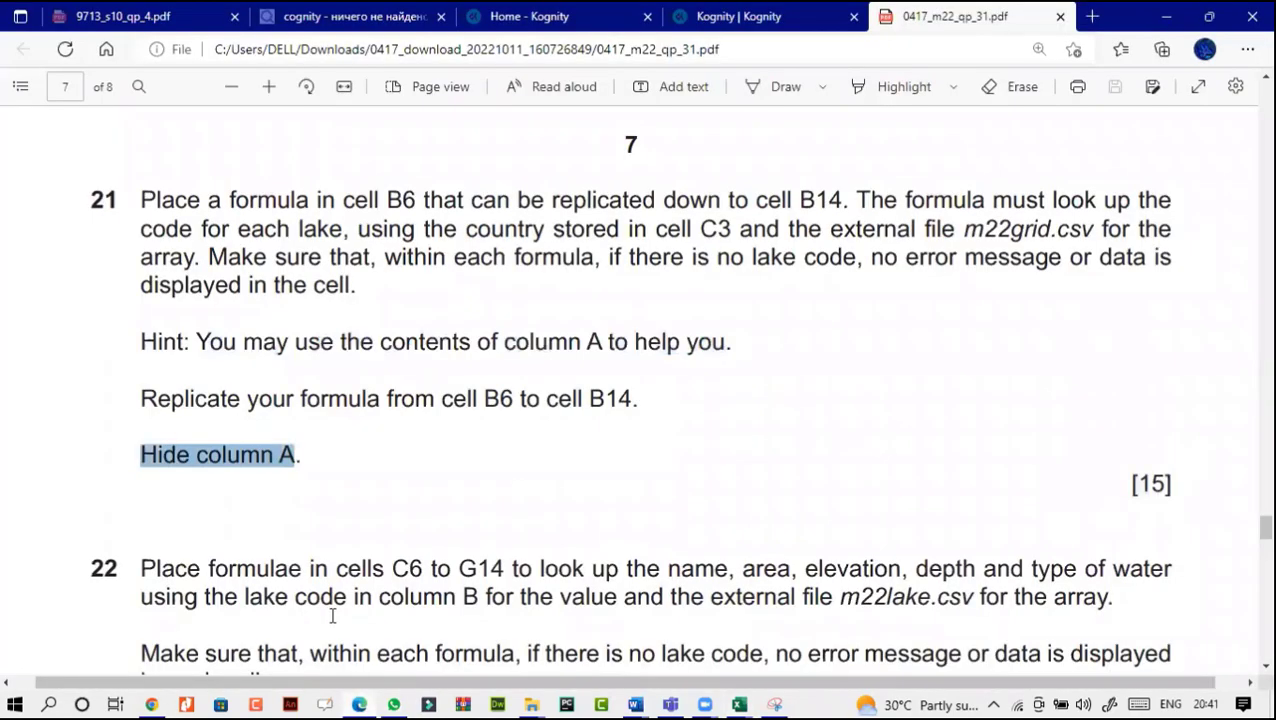
scroll(333, 616, down, 3)
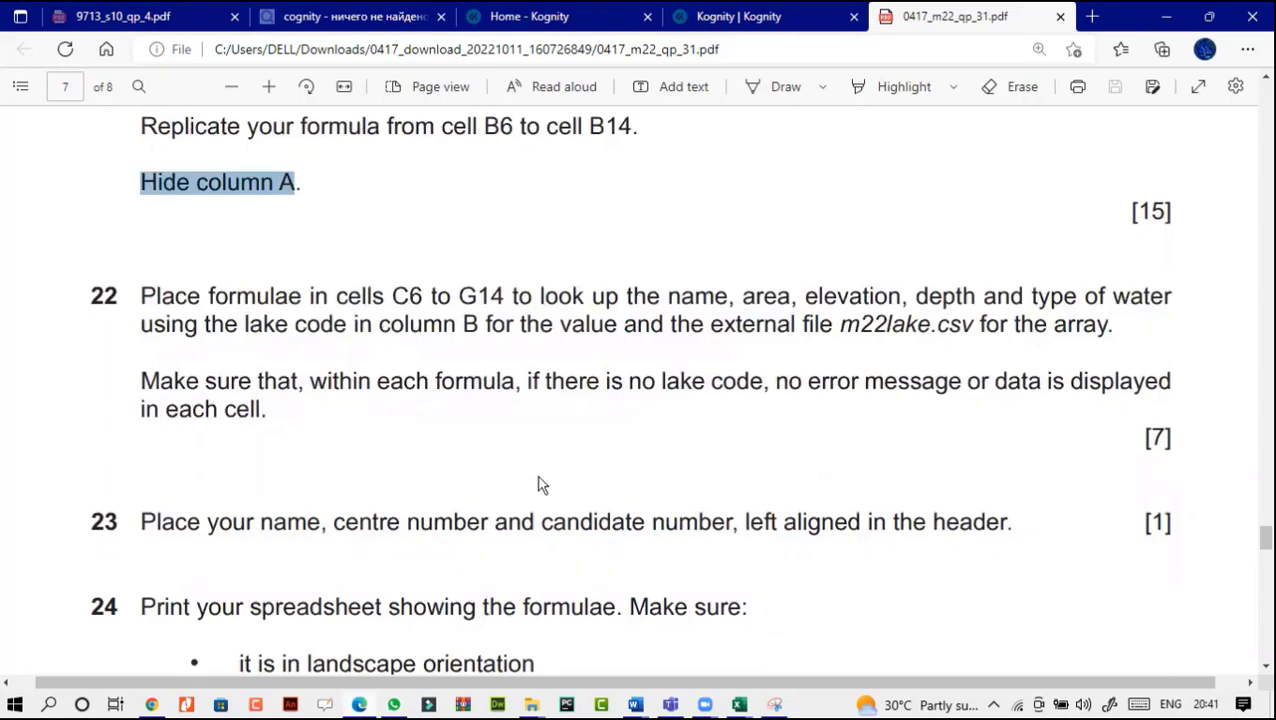
click(538, 704)
click(594, 648)
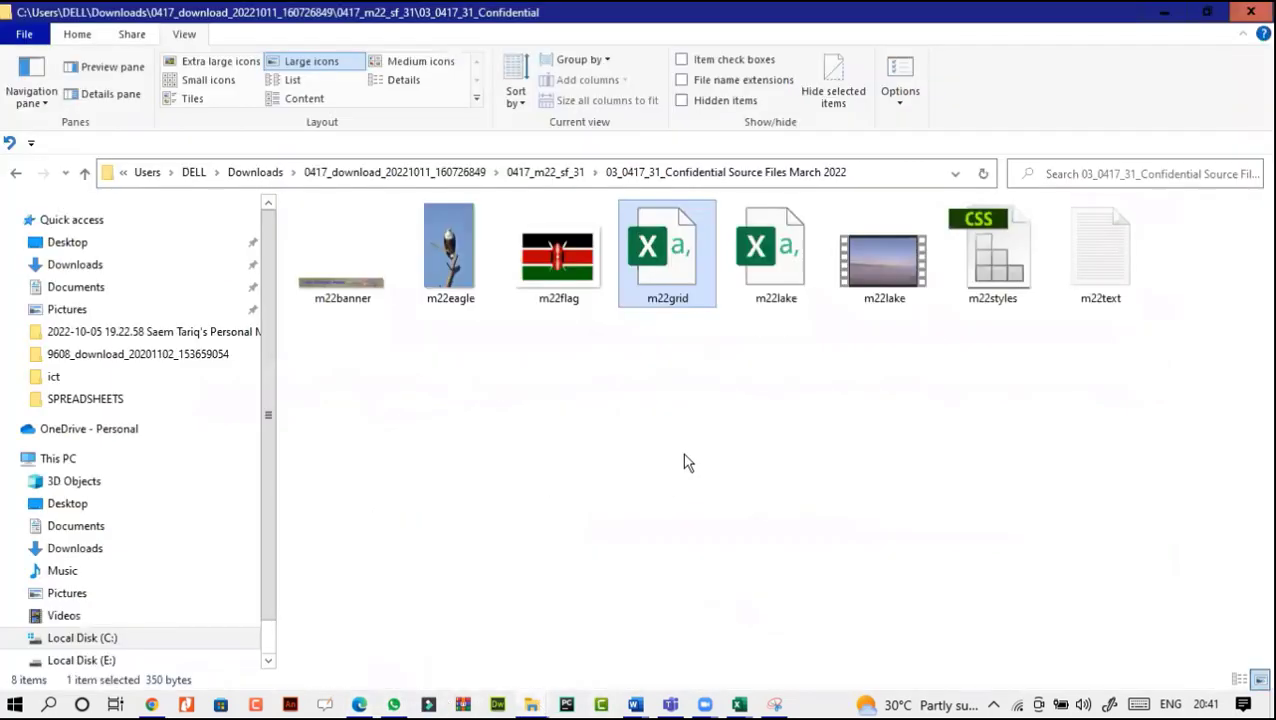
click(783, 279)
key(alt+Tab)
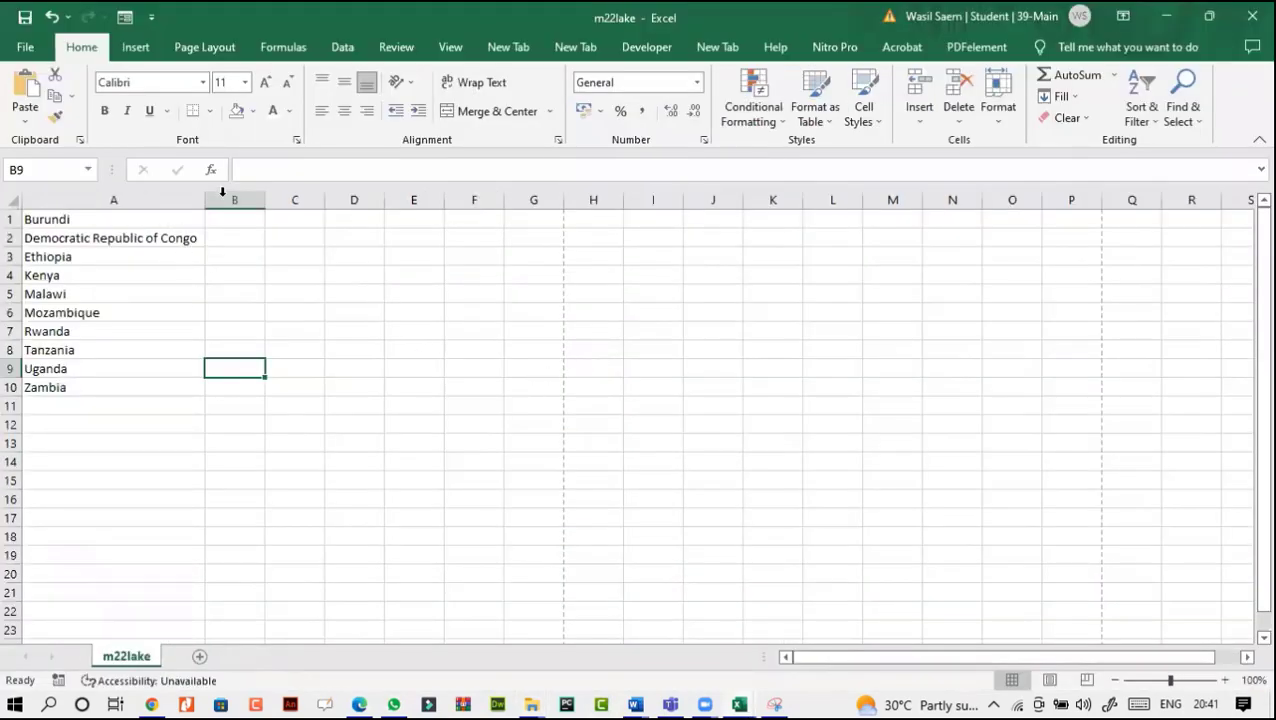
Step: Look through the entries in column A of m22lake for the lake data that question 22 needs
click(148, 291)
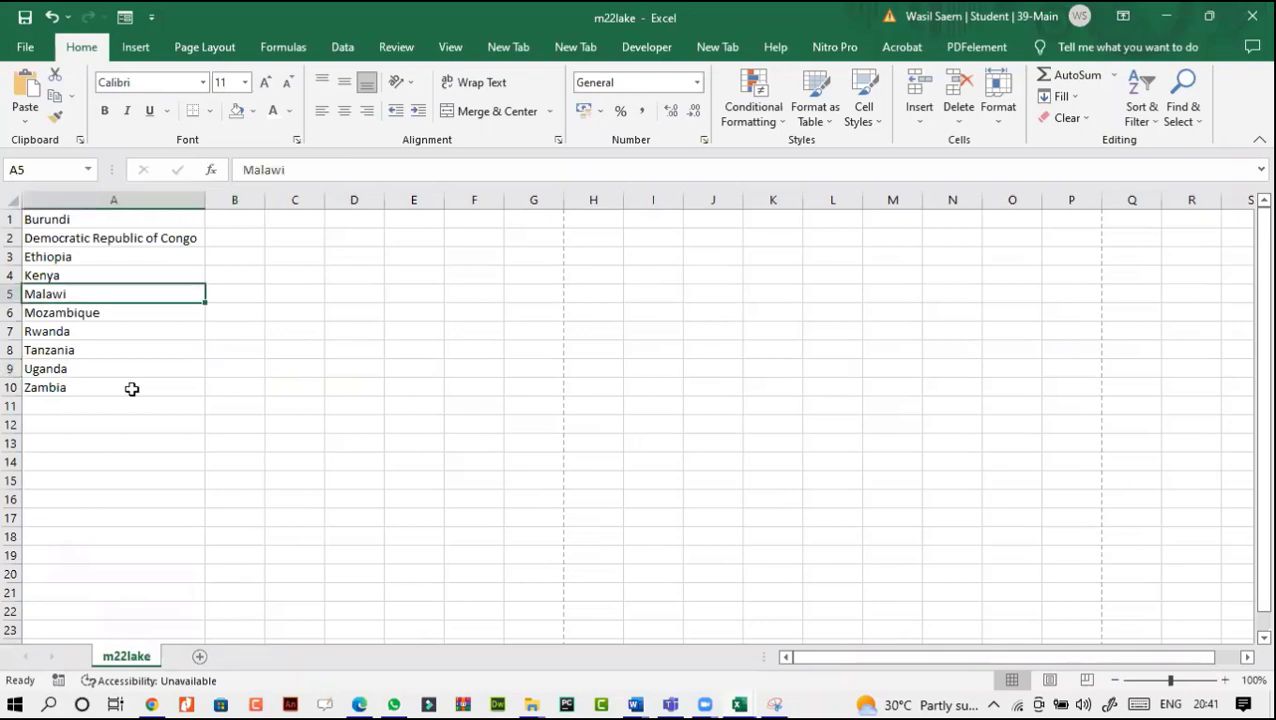
key(Down)
key(Down)
key(Down)
key(Down)
key(Down)
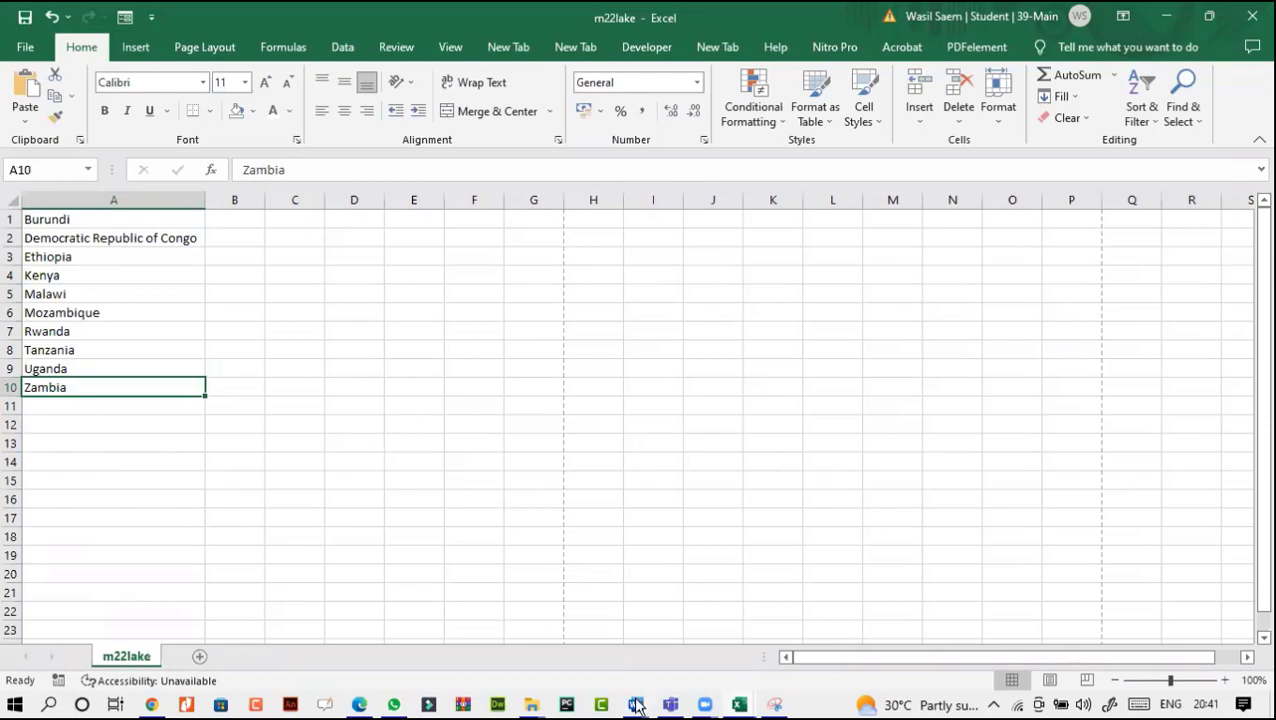
click(741, 706)
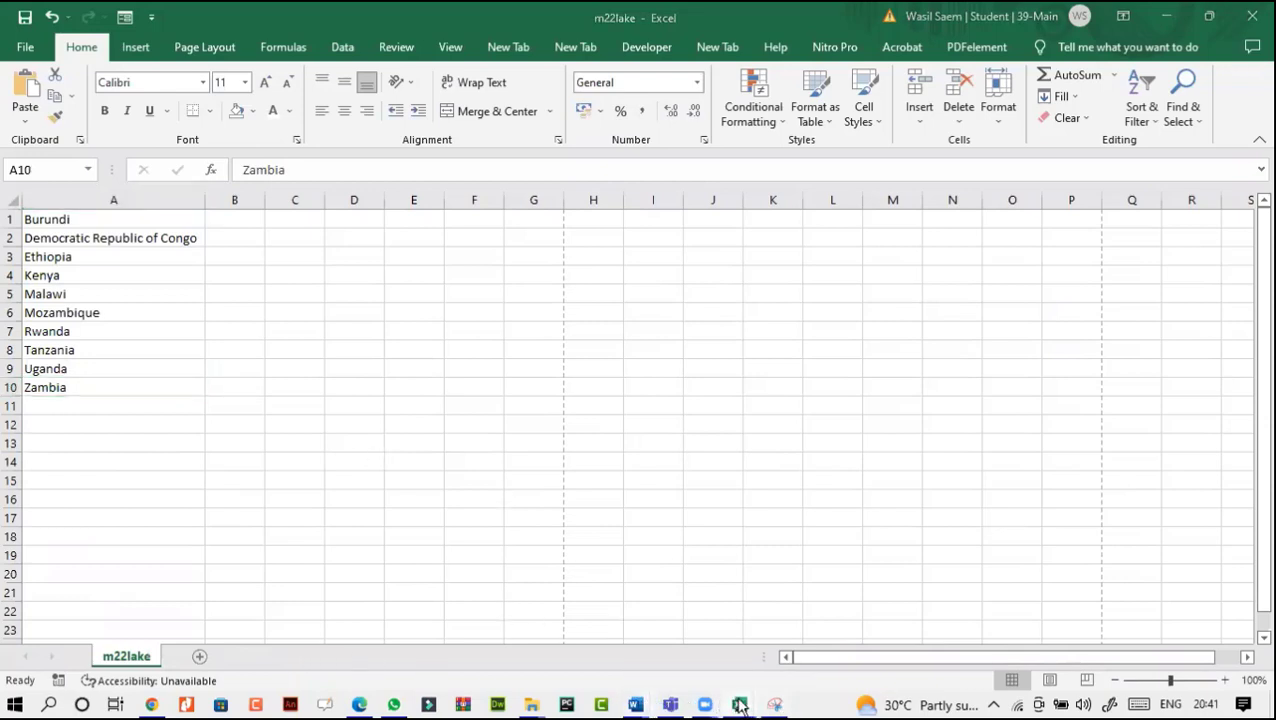
click(646, 638)
Step: Compare question 22's lookup requirements with the m22lake contents, the m22grid codes and the Name column on Sheet1
click(361, 707)
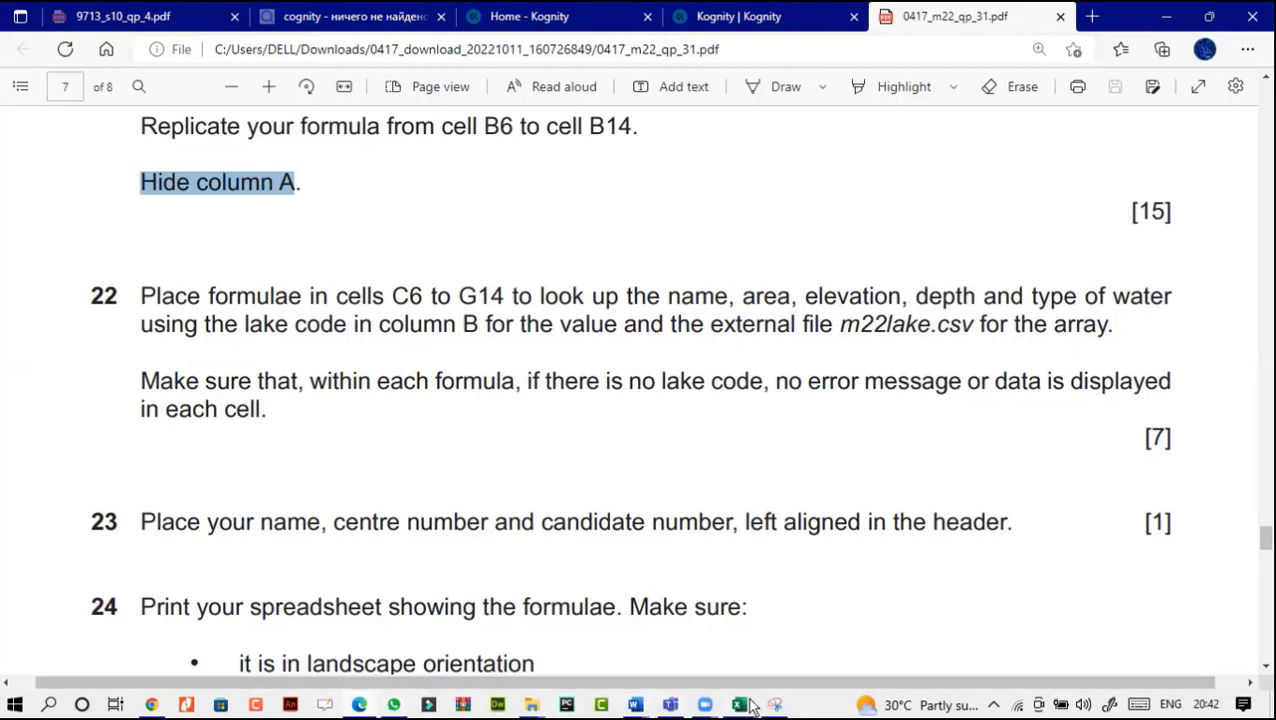
mouse_move(752, 706)
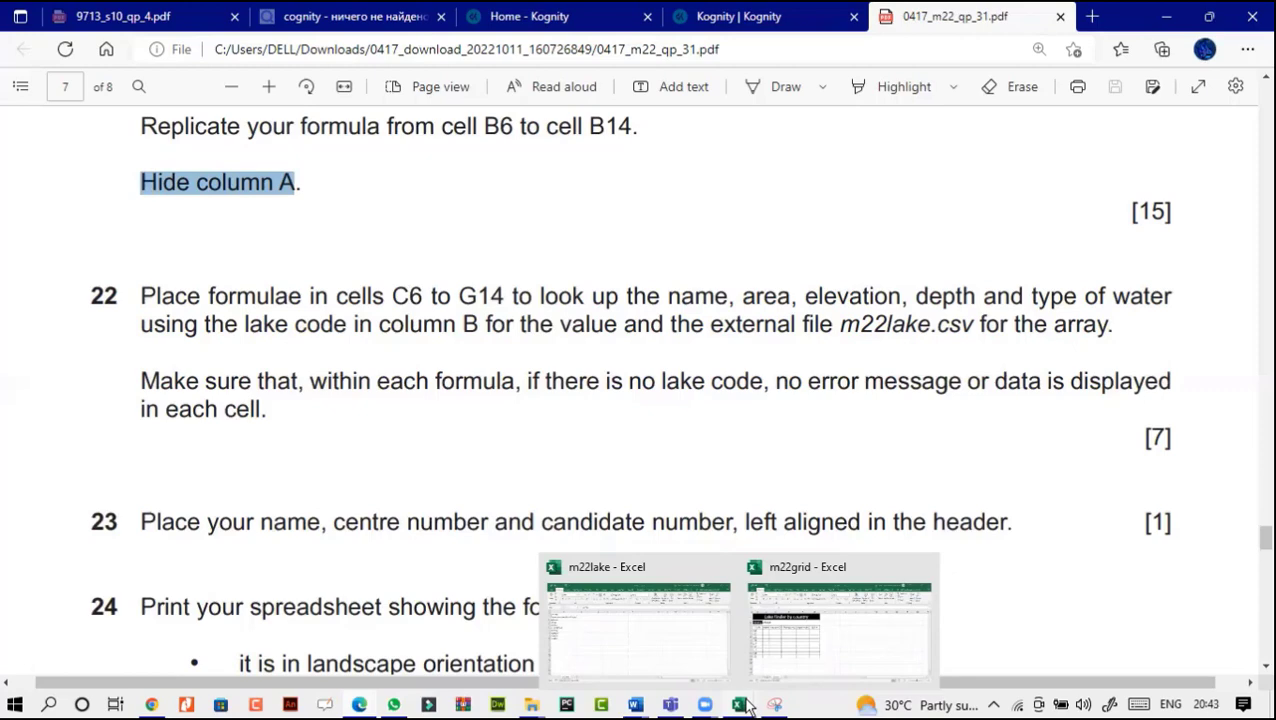
click(671, 633)
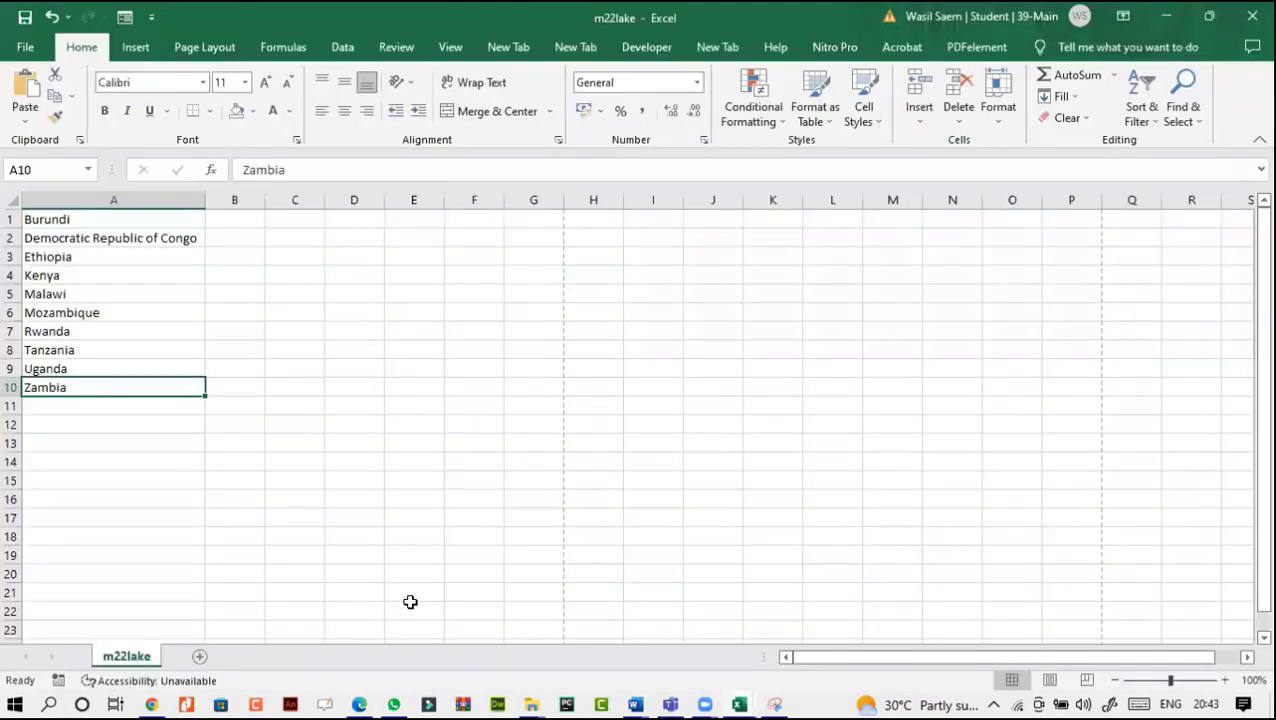
click(739, 704)
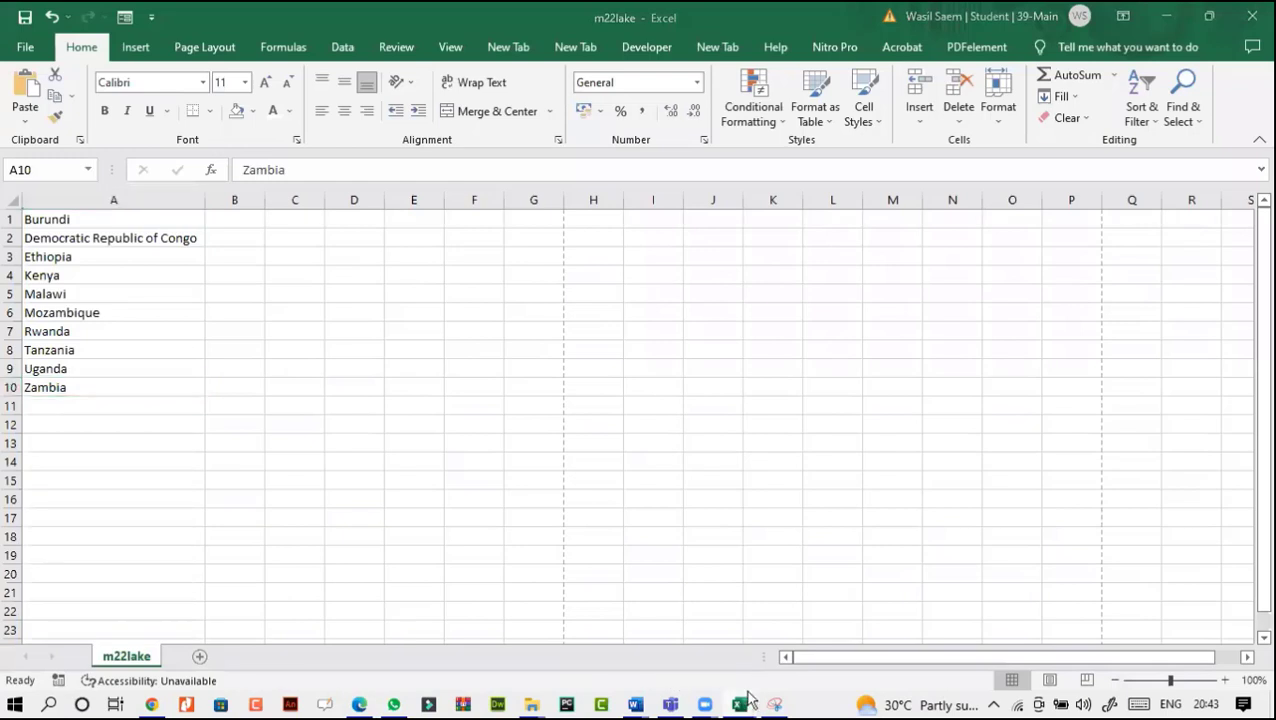
click(805, 657)
click(136, 660)
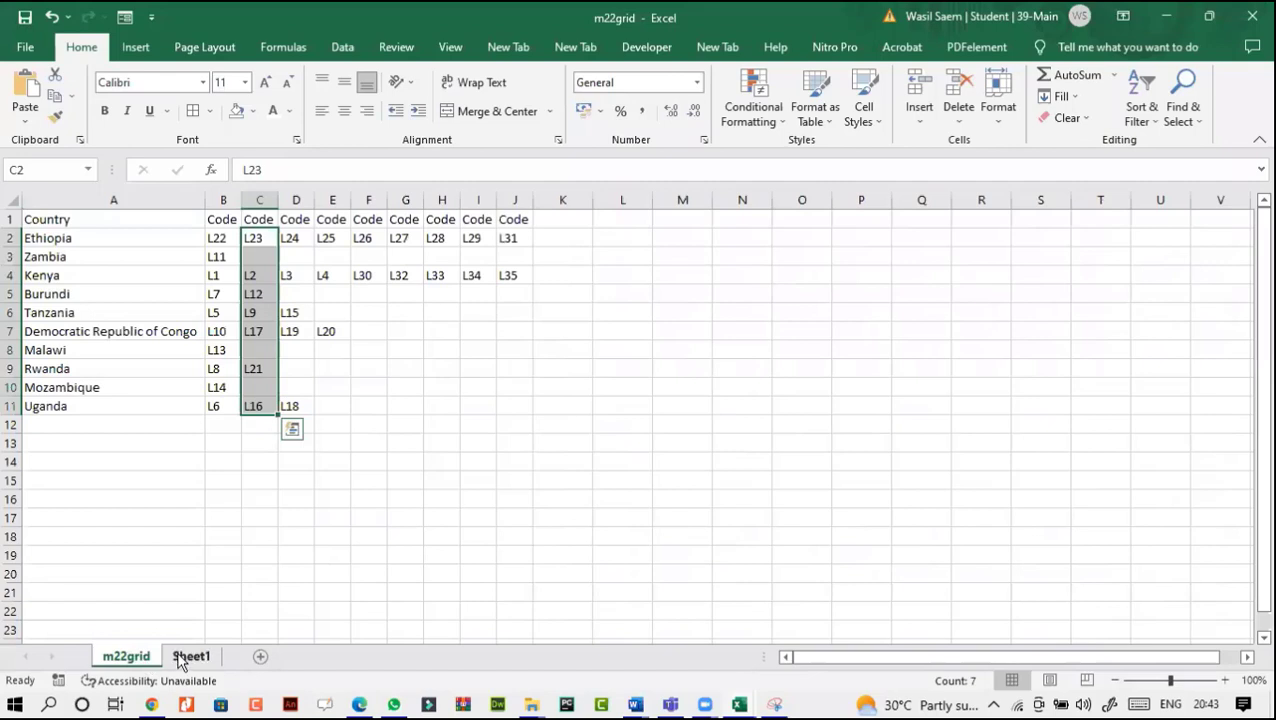
click(183, 660)
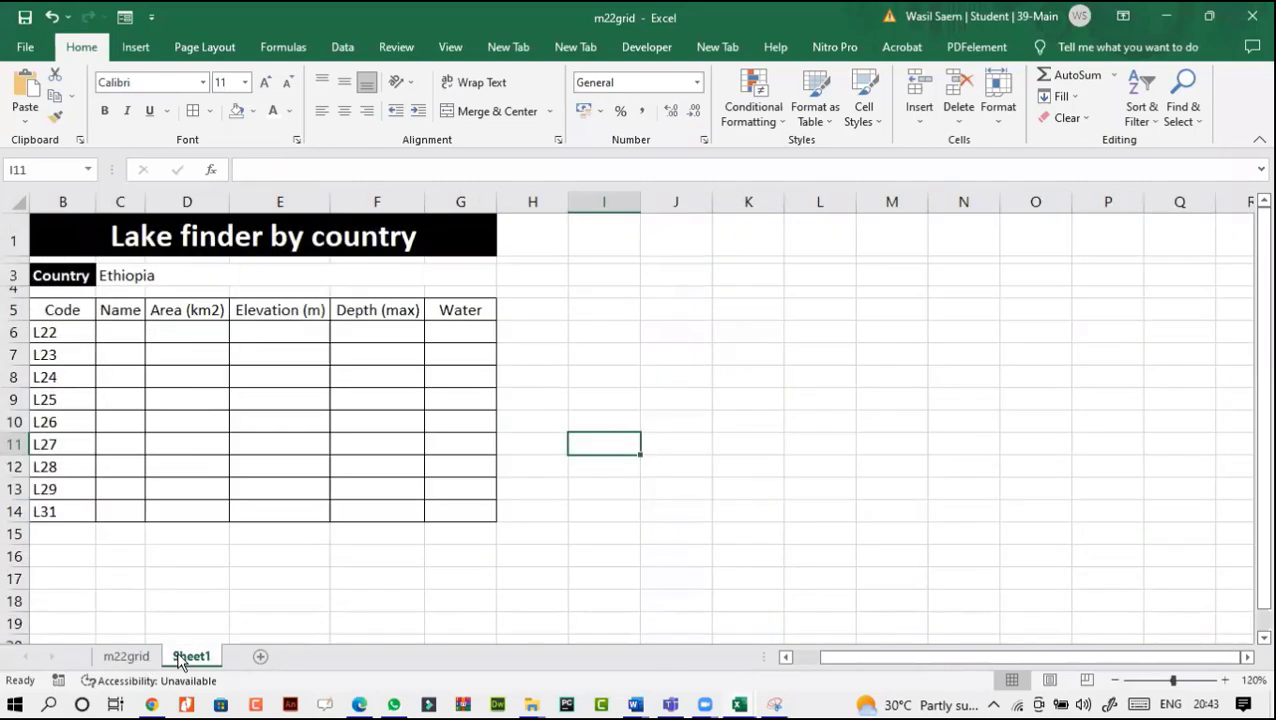
click(119, 333)
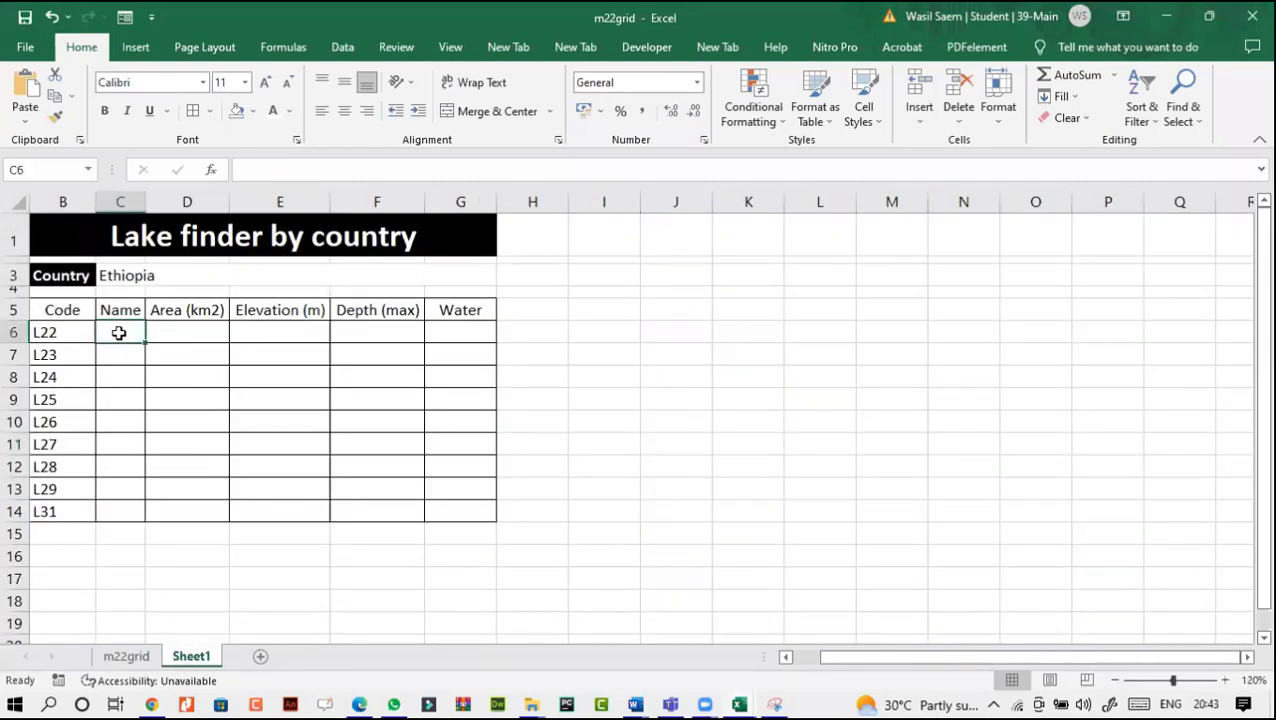
click(736, 704)
click(686, 672)
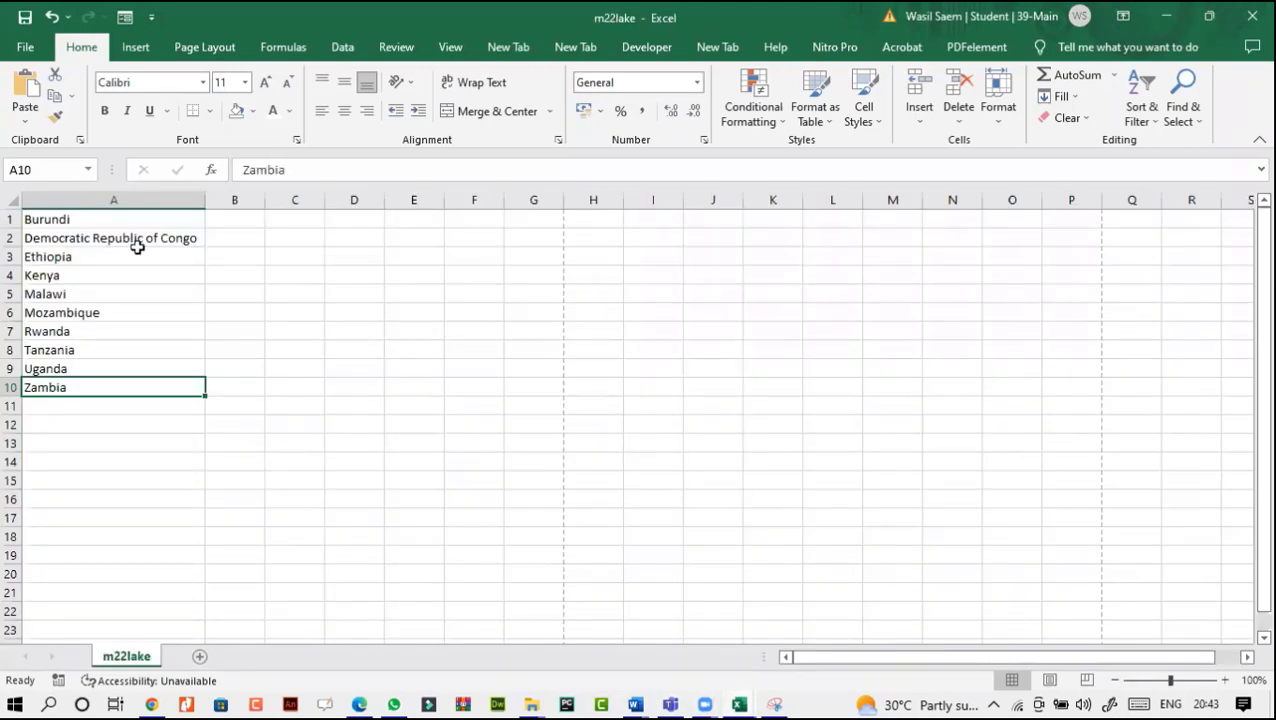
Step: Save m22lake as an Excel Workbook named m22lakewewewew in the source files folder and close it
click(25, 50)
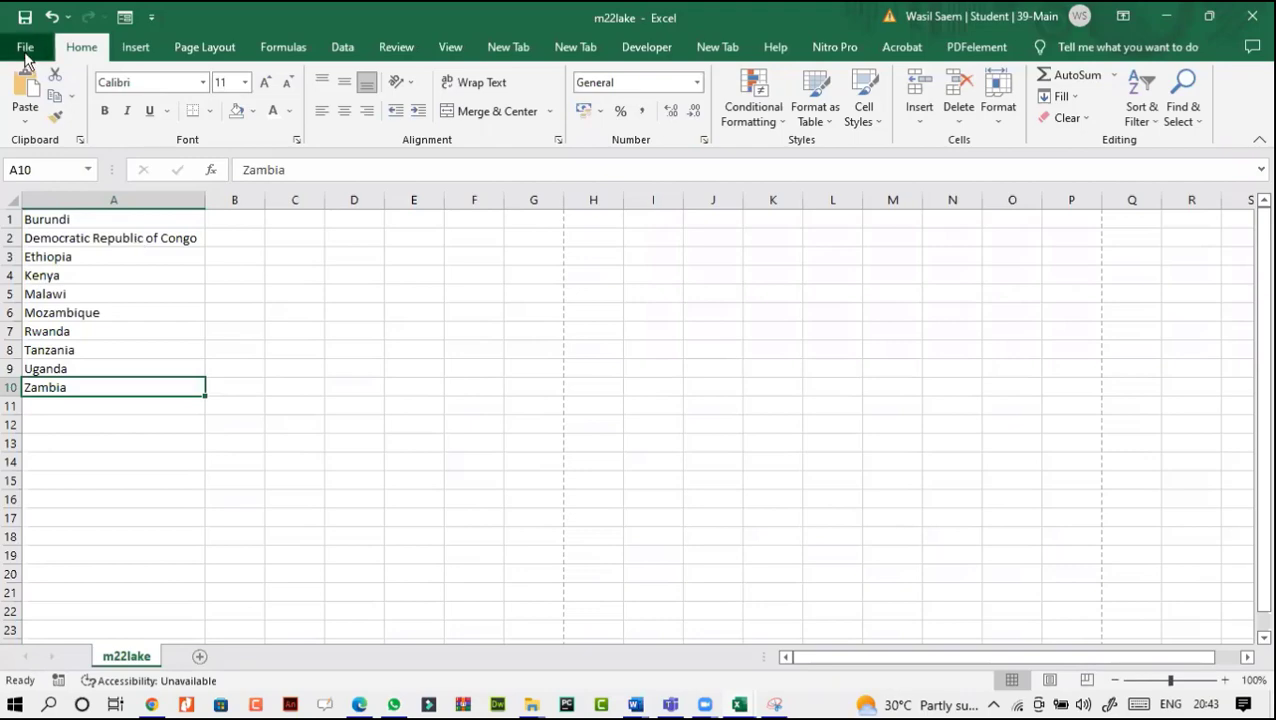
click(78, 295)
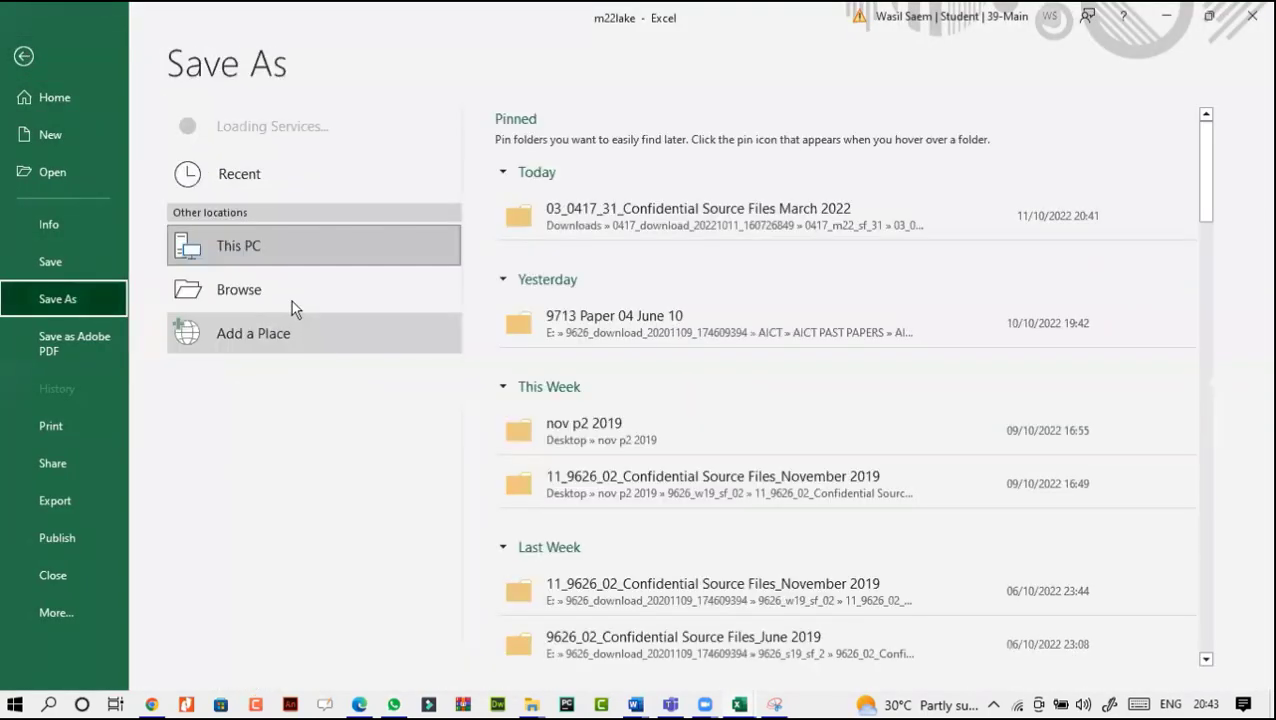
click(291, 298)
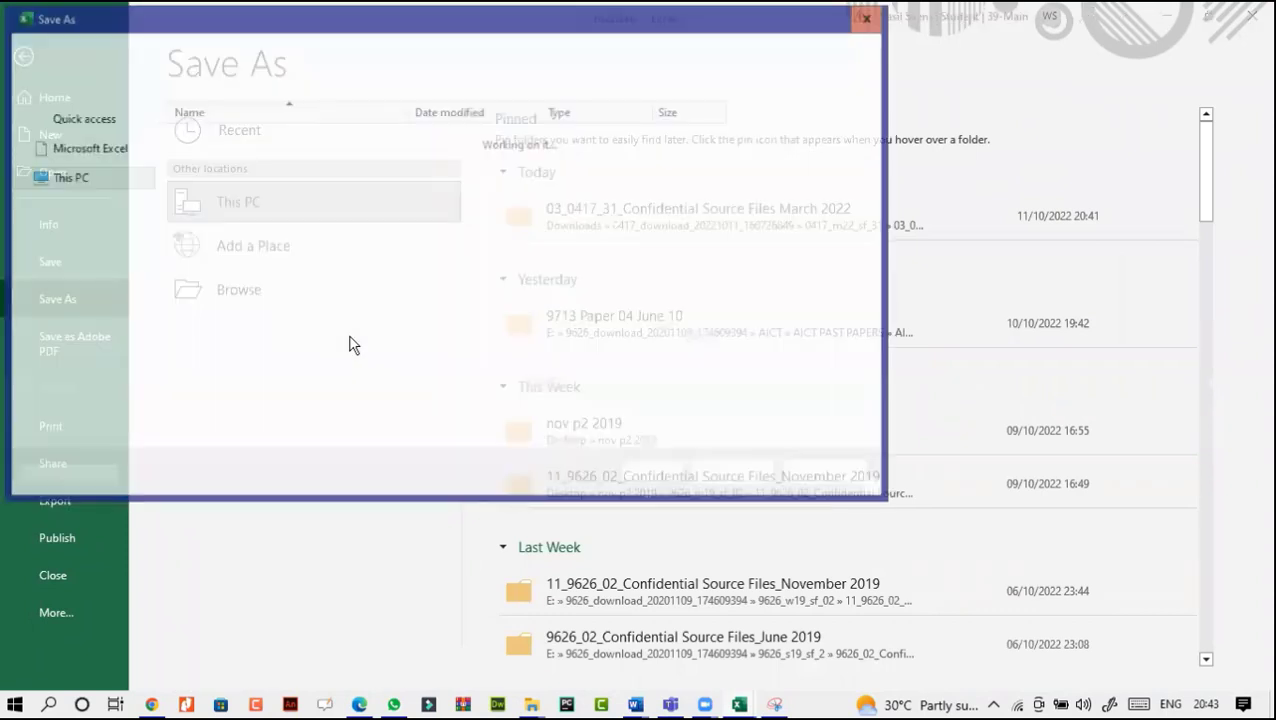
click(209, 376)
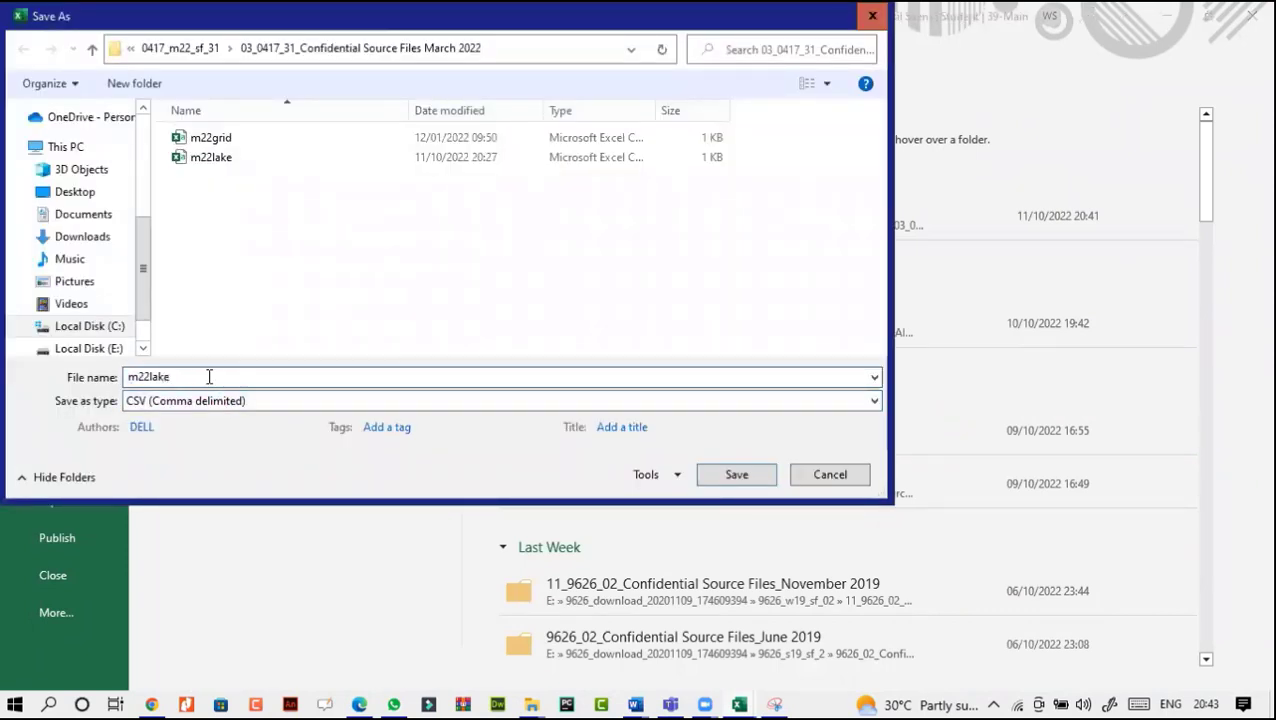
text(werwerwe)
click(229, 400)
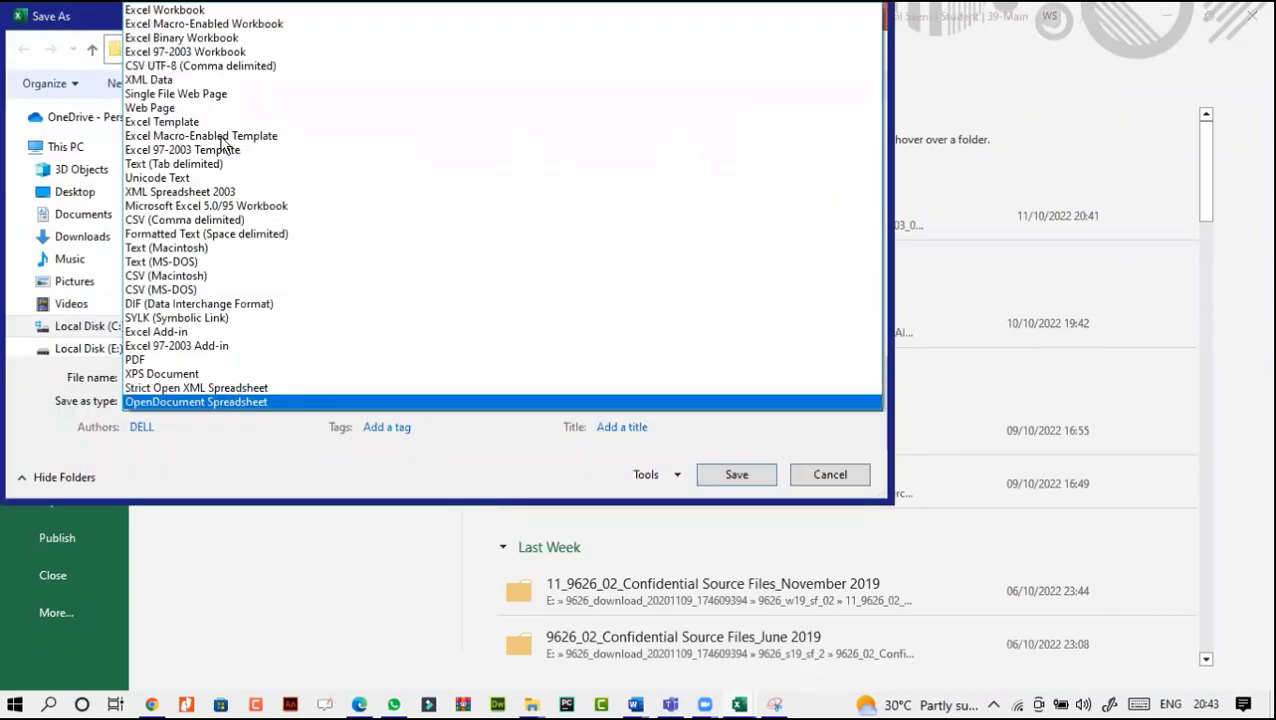
click(201, 11)
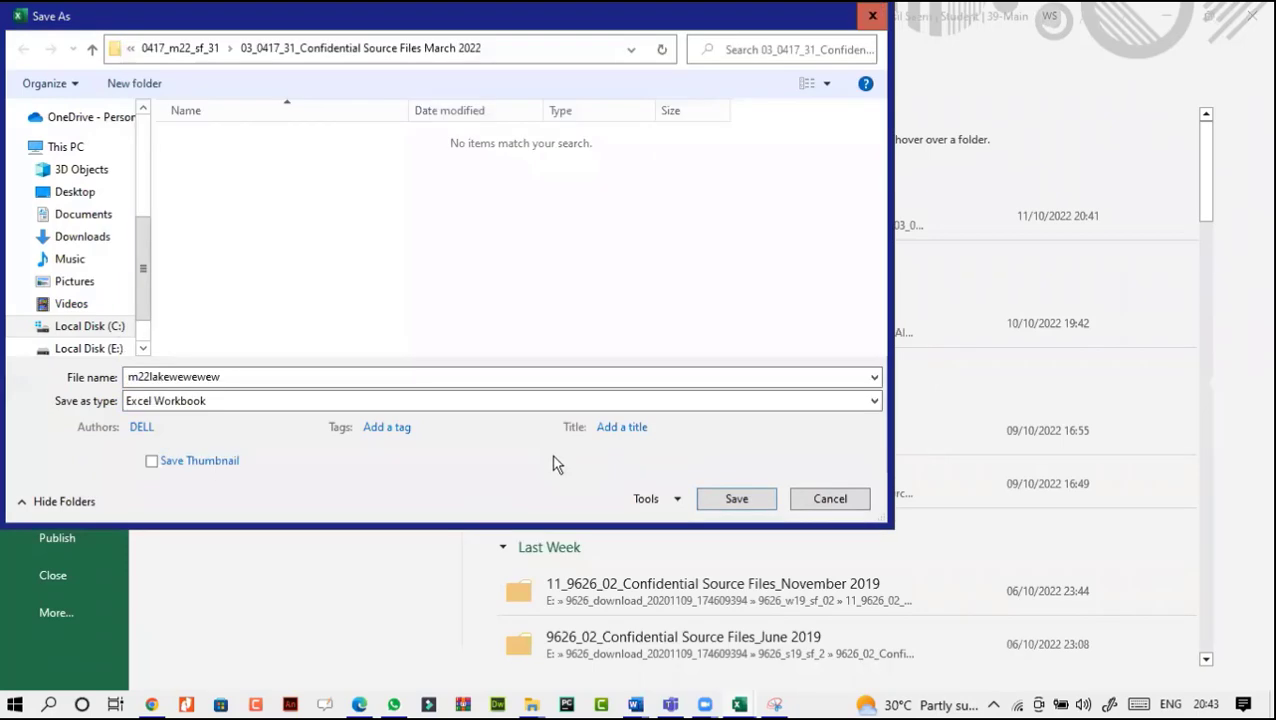
click(736, 498)
click(1252, 16)
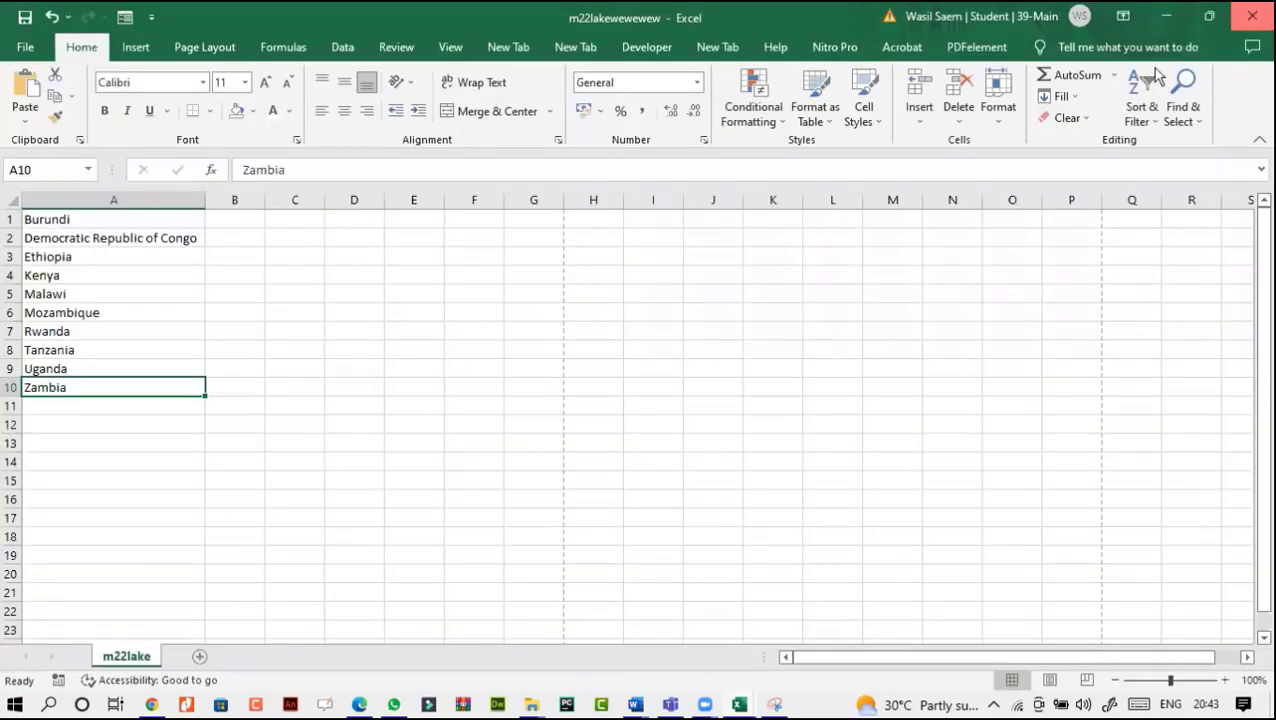
Step: Reopen the original m22lake CSV file from the source files folder and fit column A to its contents
mouse_move(530, 706)
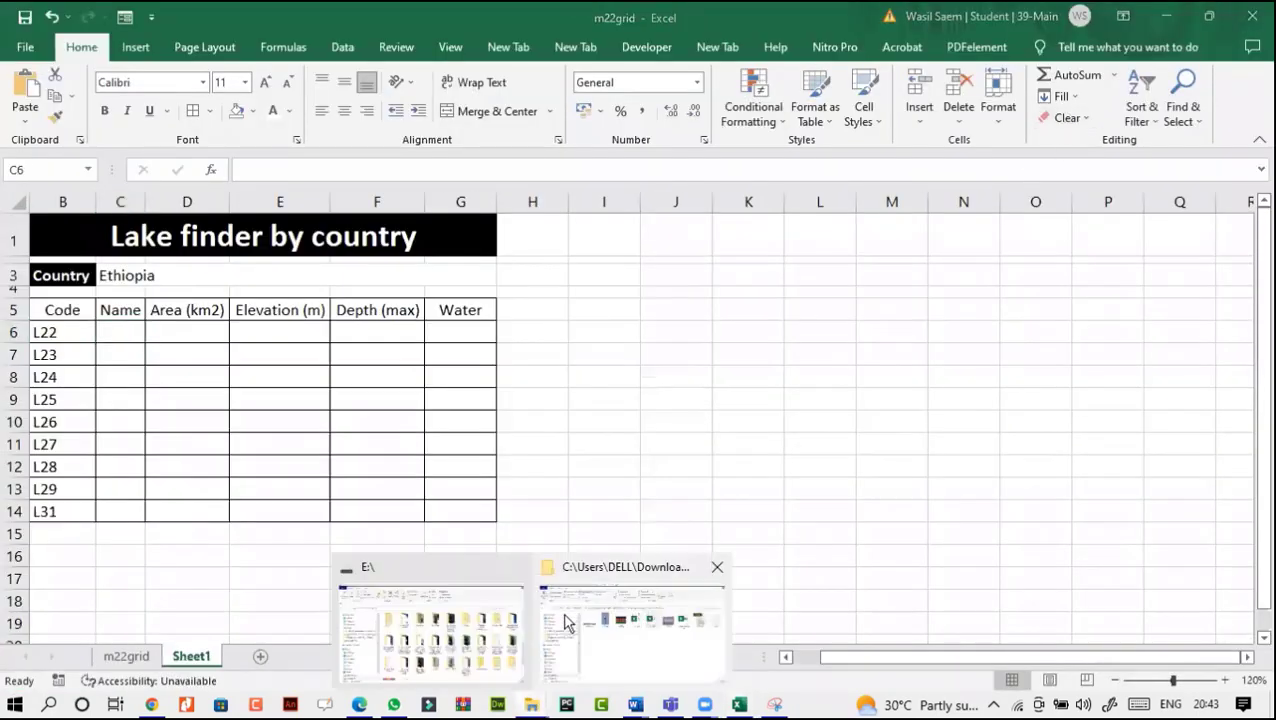
click(635, 625)
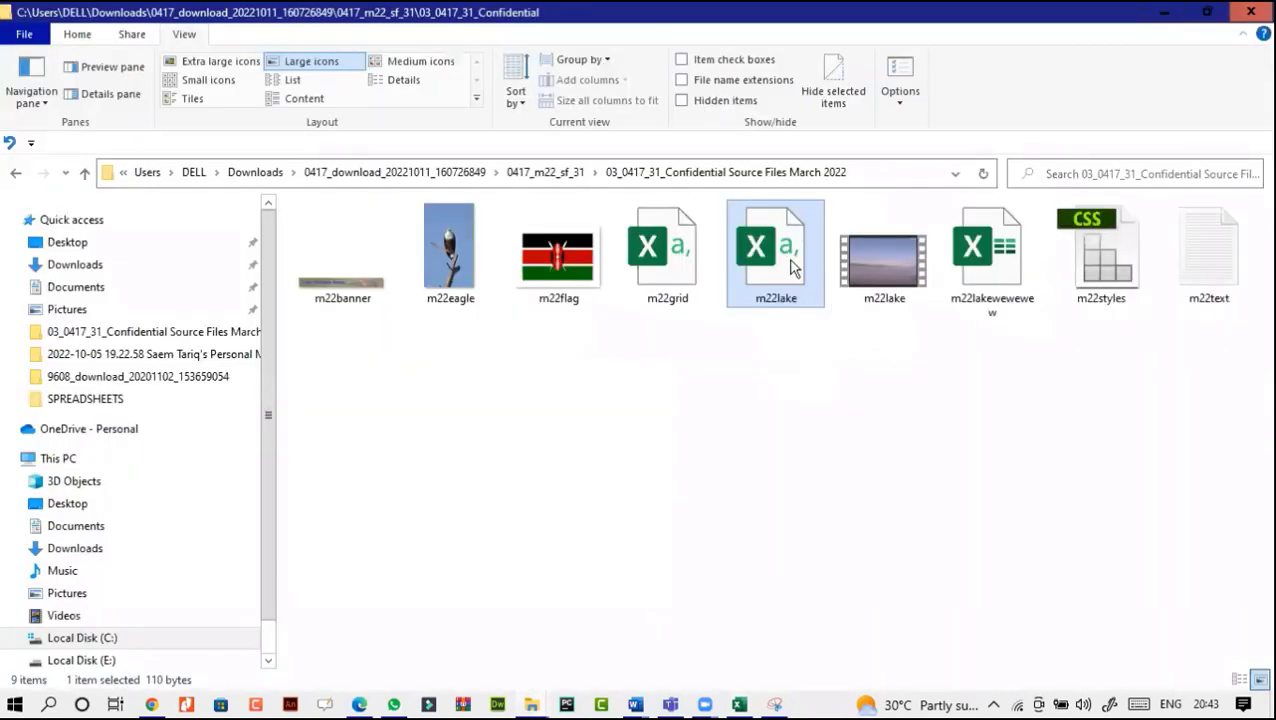
key(alt+Tab)
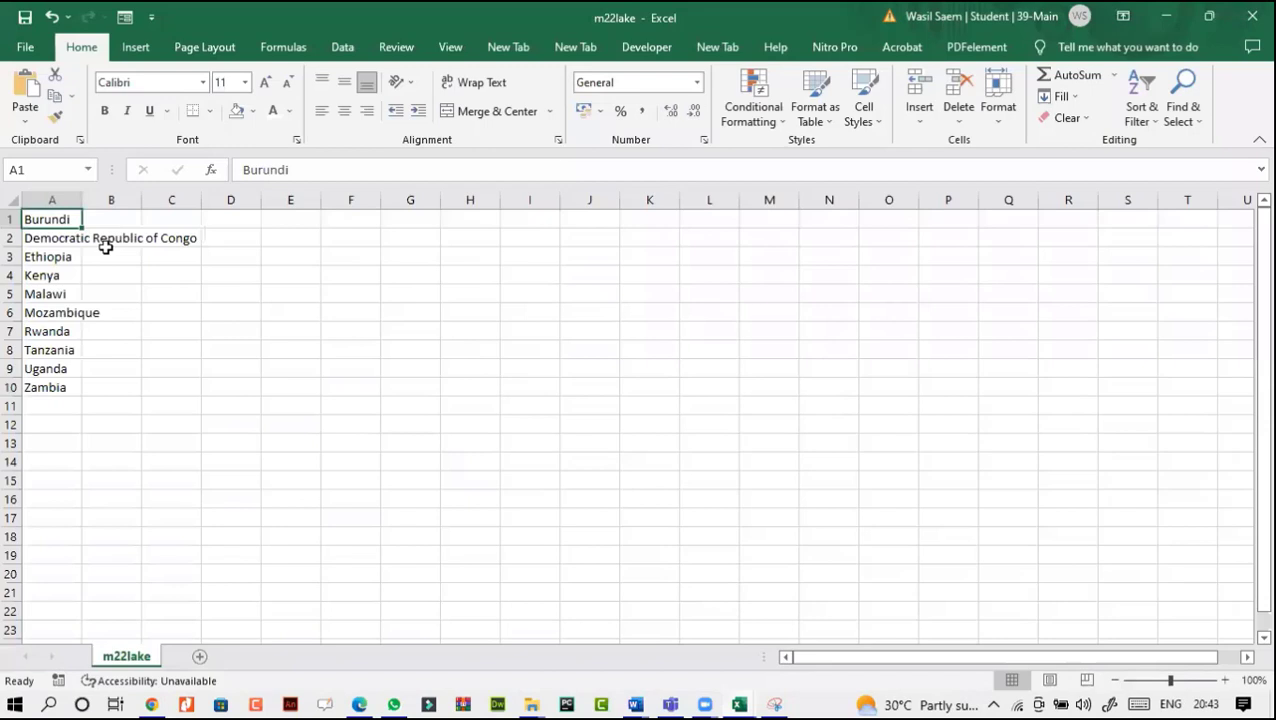
double_click(82, 200)
Step: Select the whole m22lake sheet, unhide any hidden rows, and close the file
click(9, 200)
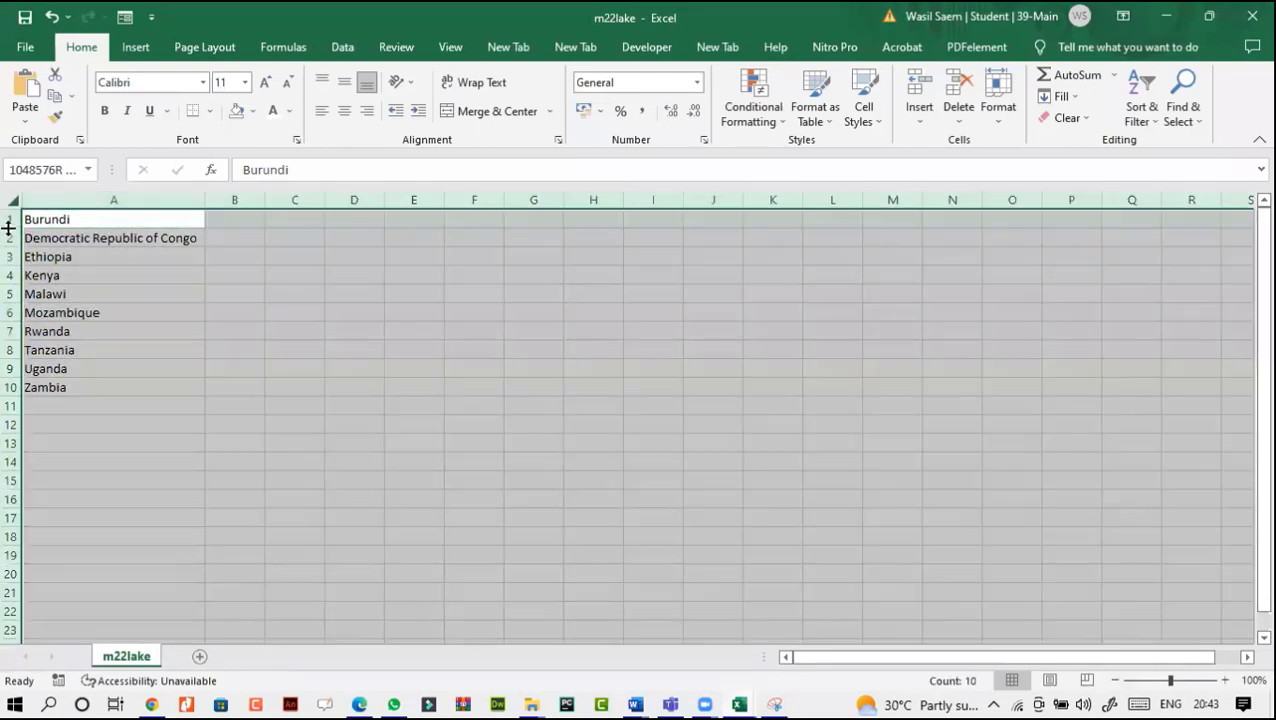
right_click(9, 231)
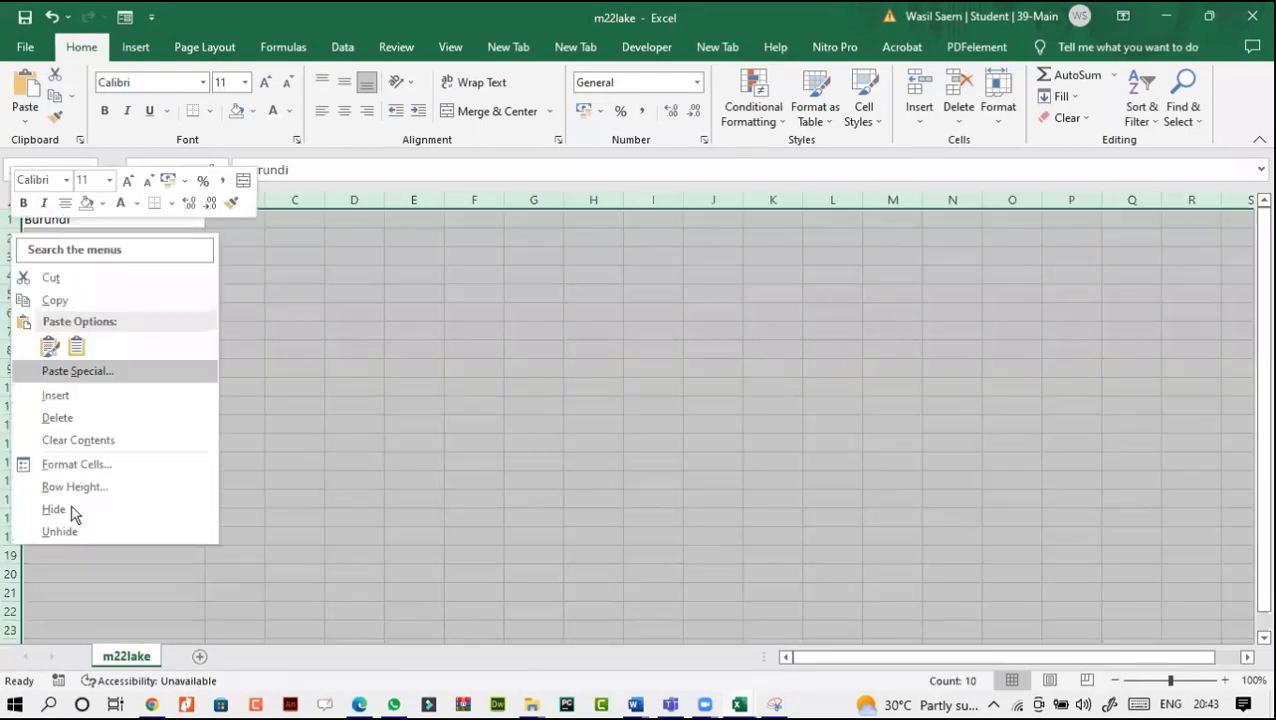
click(72, 527)
click(1252, 16)
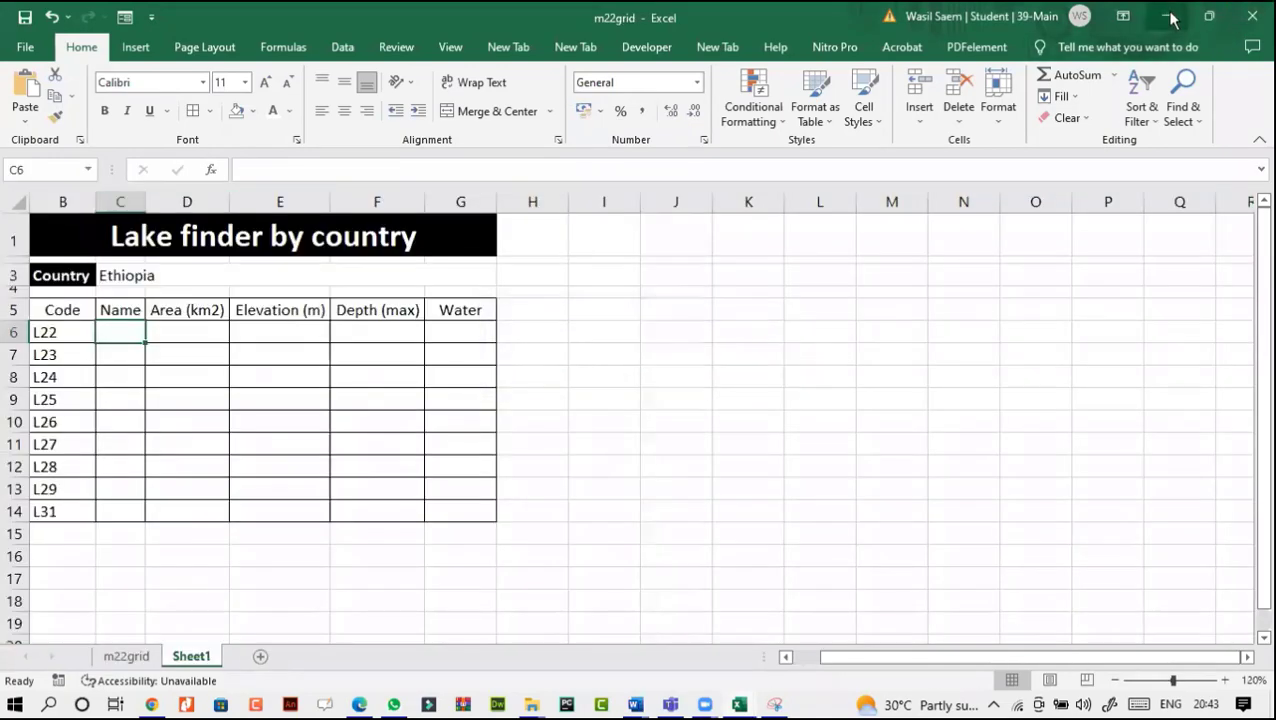
Step: Switch to File Explorer and copy the 0417_m22_sf_31 ZIP archive into the 0417_m22_sf_31 folder
click(1167, 16)
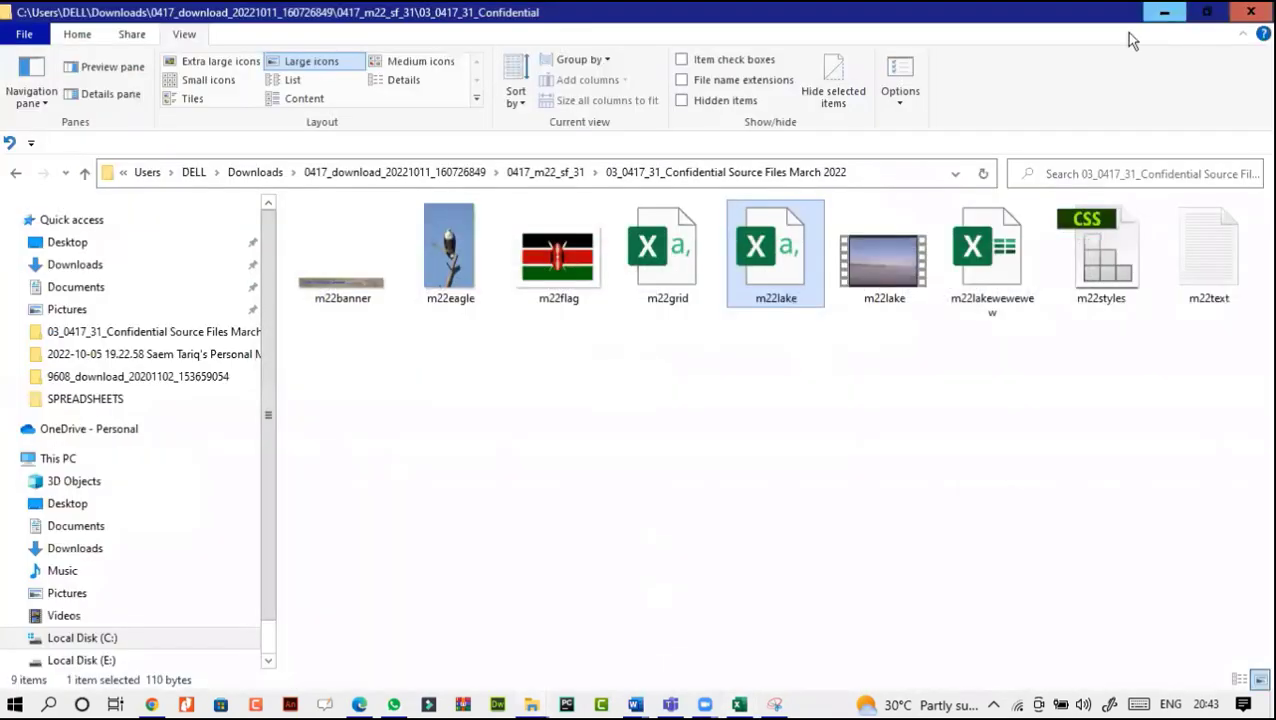
click(14, 175)
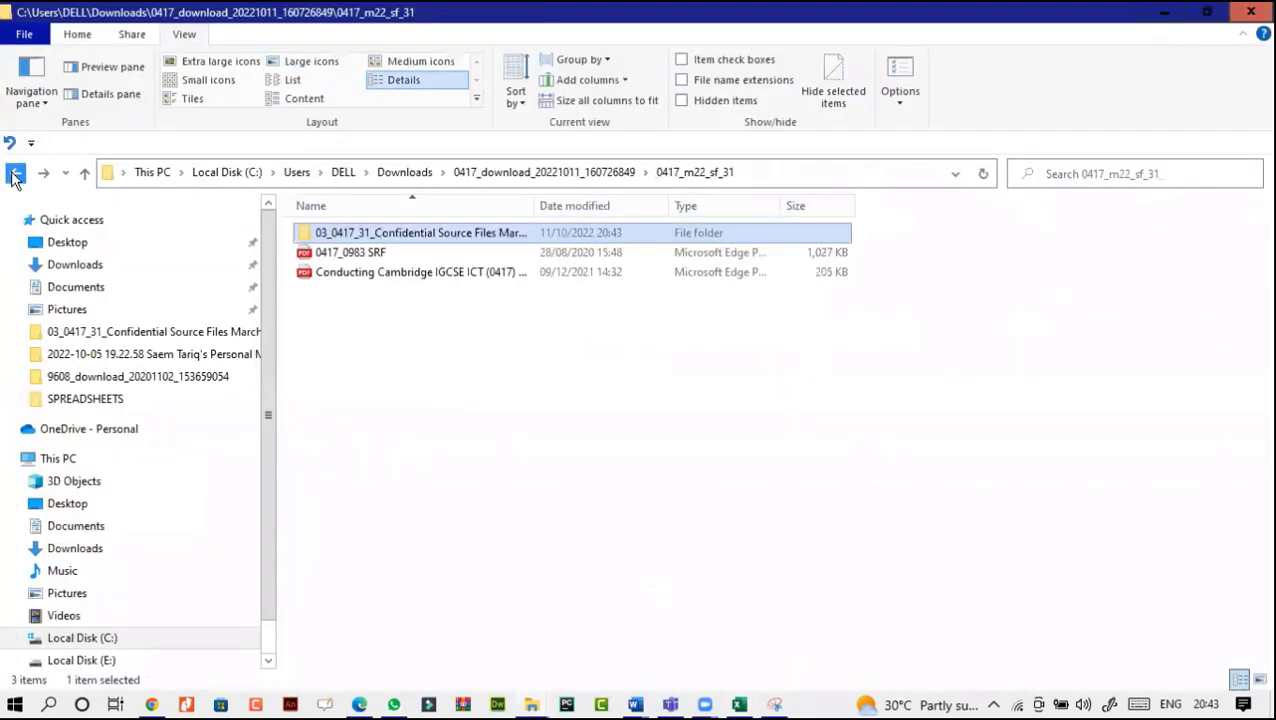
click(14, 175)
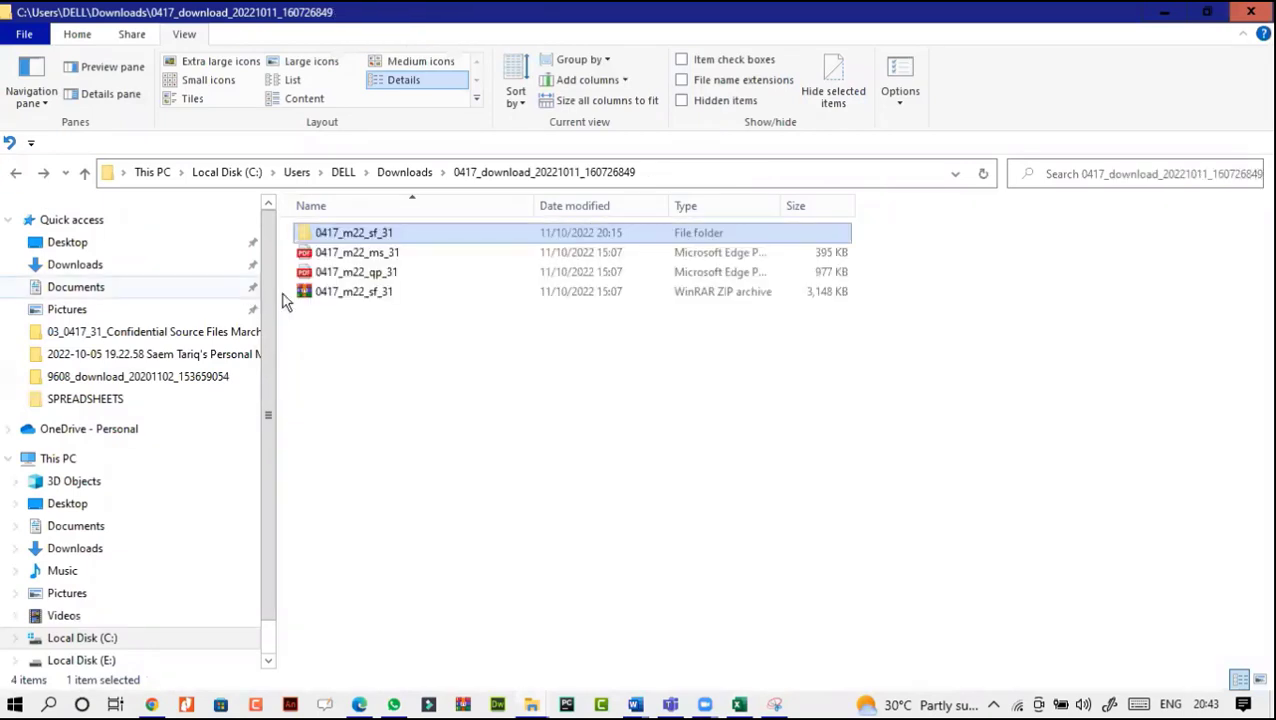
click(343, 298)
right_click(343, 298)
click(398, 580)
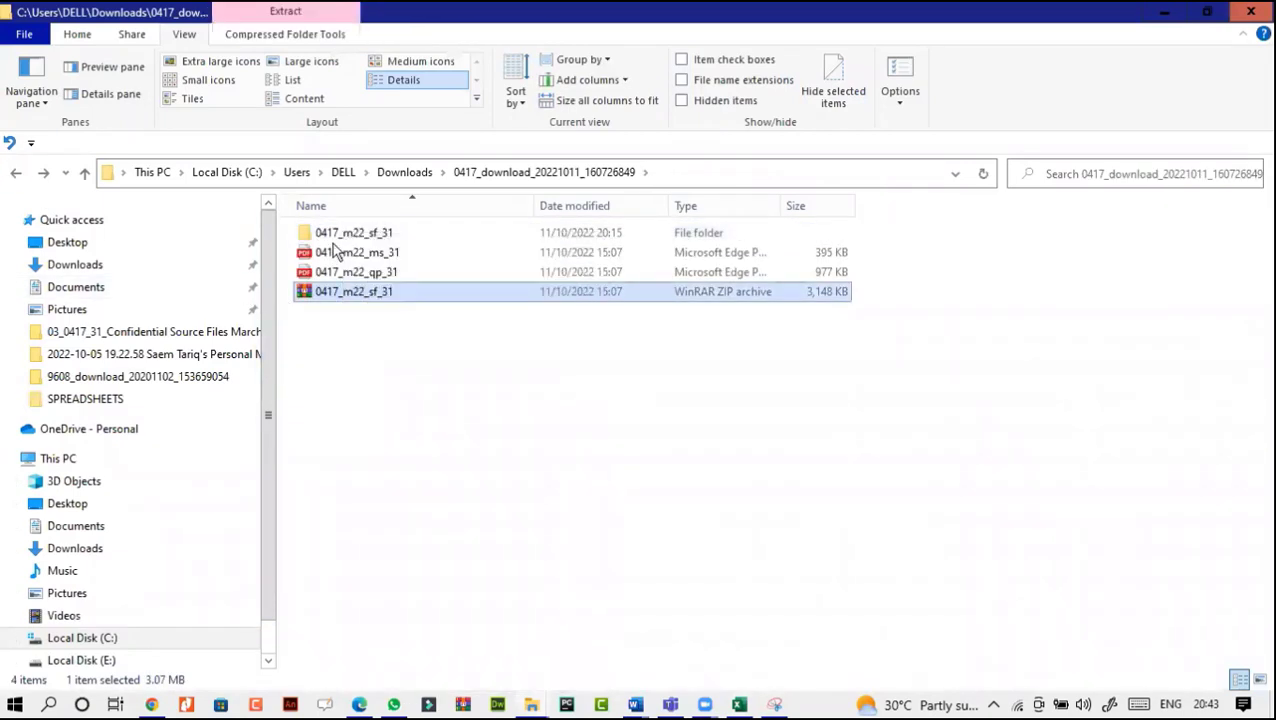
double_click(338, 240)
right_click(368, 392)
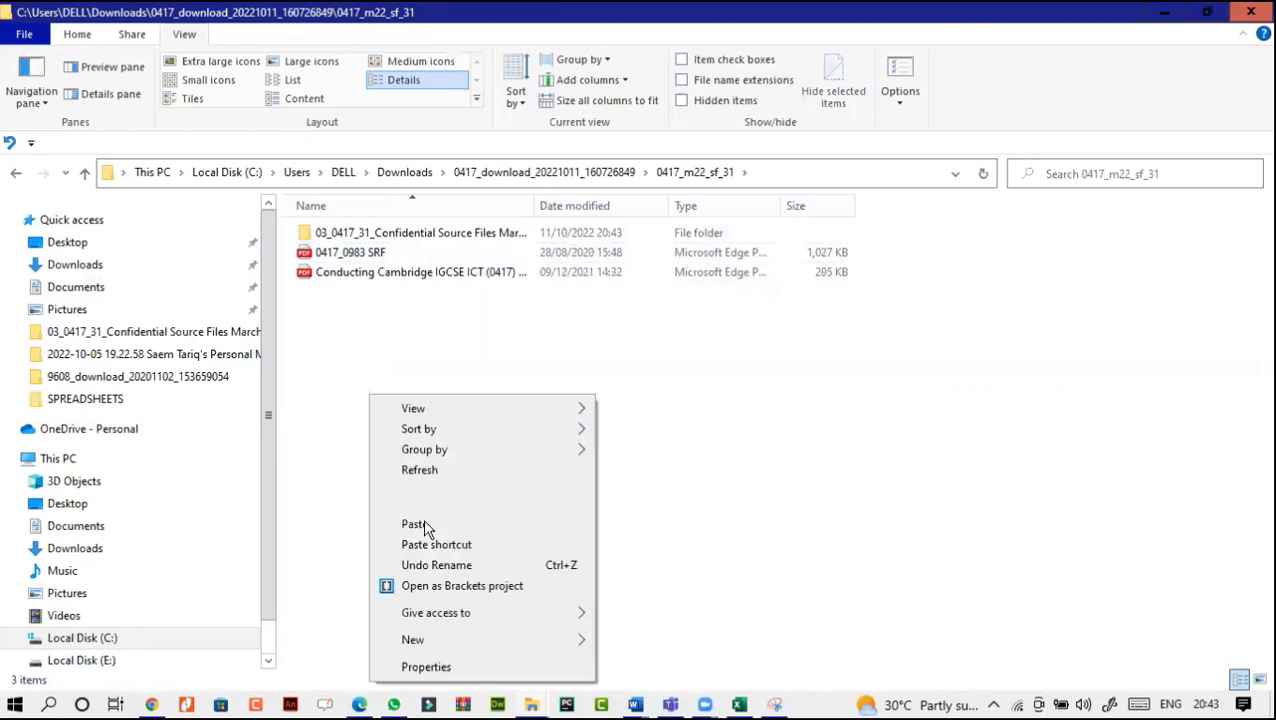
click(423, 518)
Step: Extract the copied archive to its own 0417_m22_sf_31 folder and show the extracted March 2022 source files as large icons
right_click(350, 283)
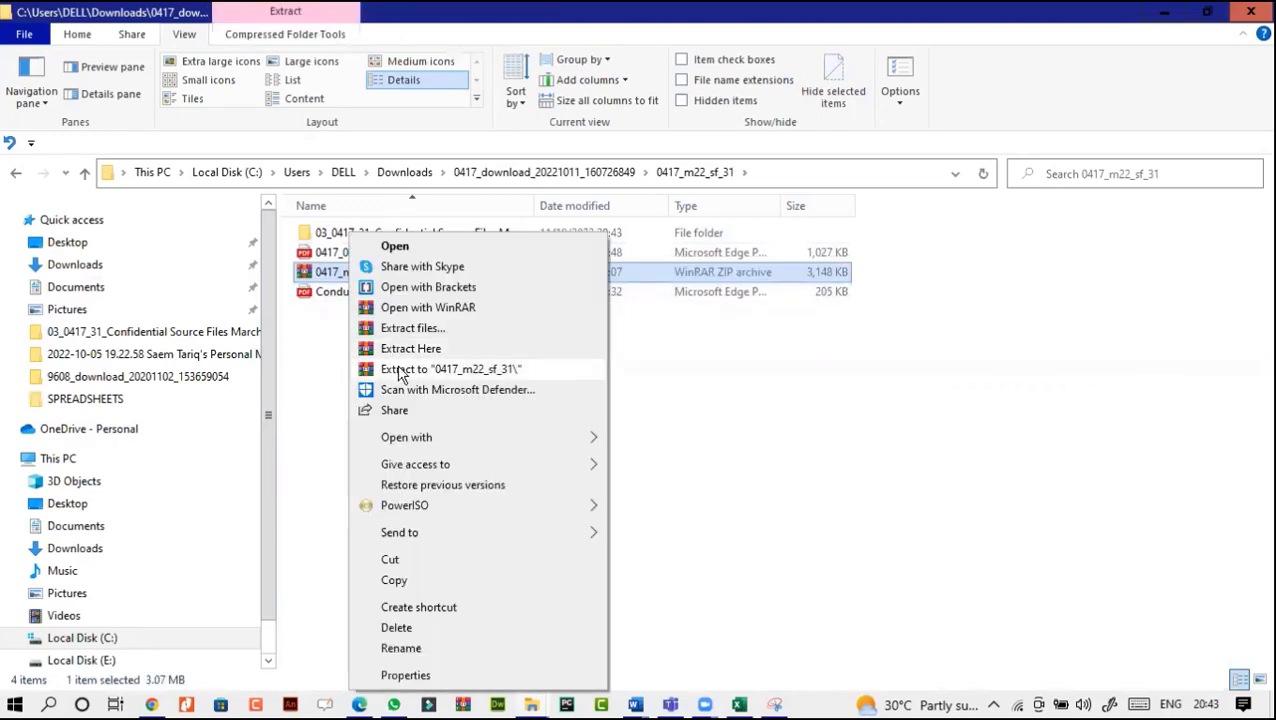
click(400, 368)
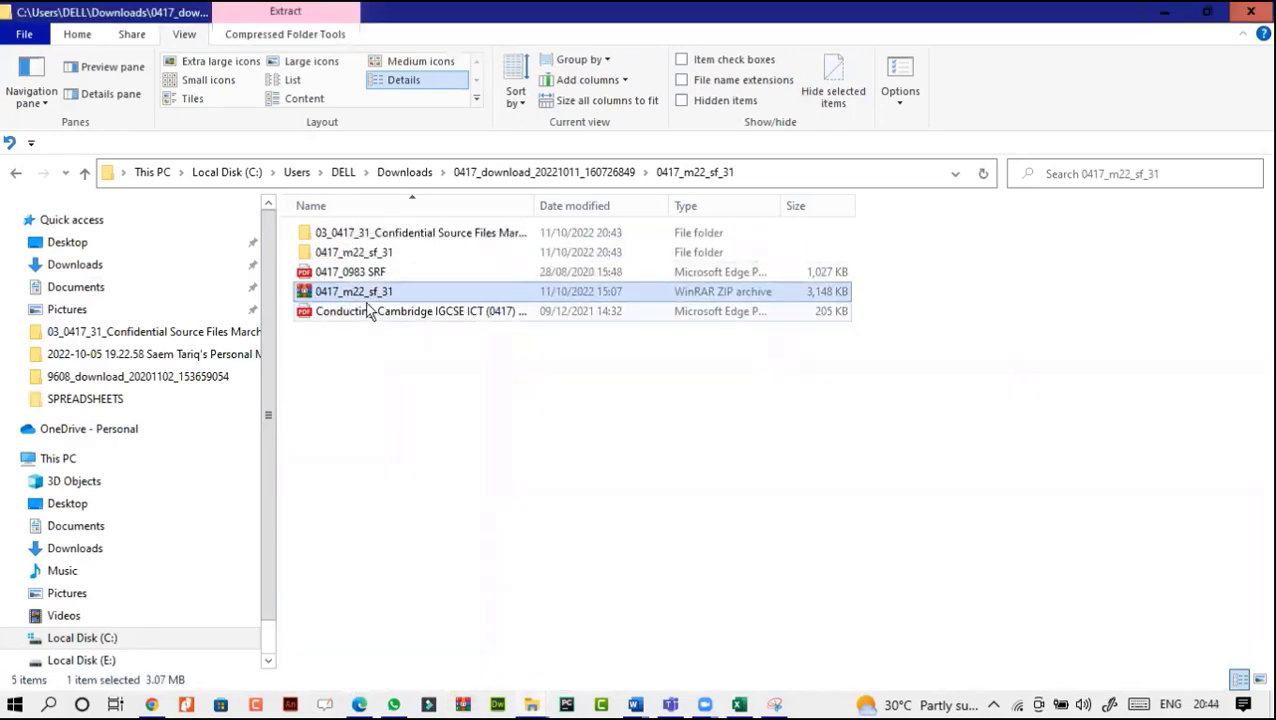
double_click(385, 252)
double_click(386, 236)
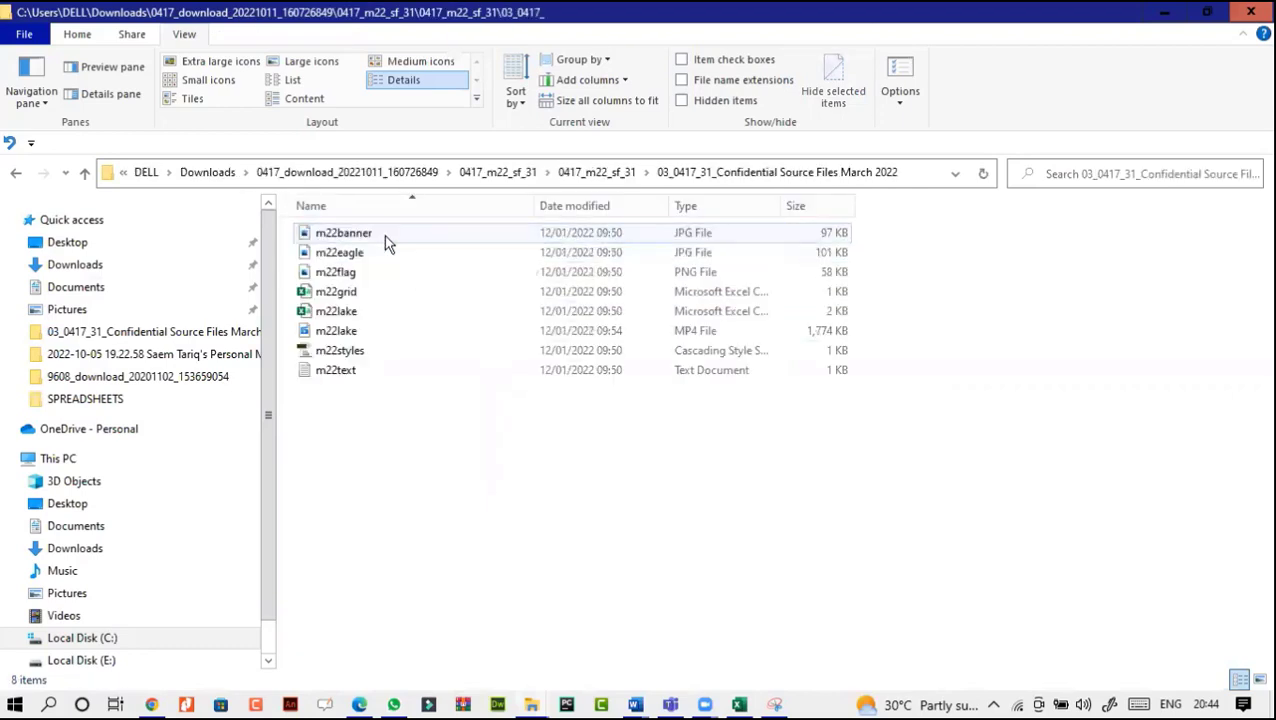
click(311, 61)
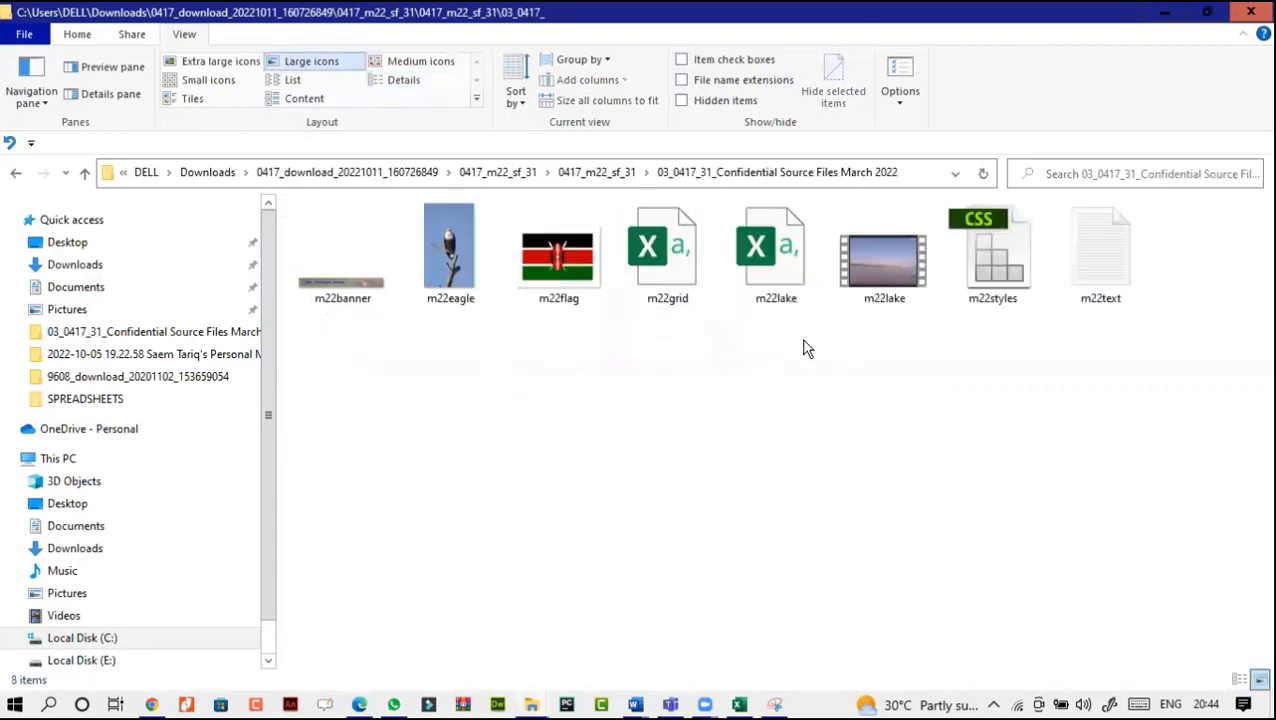
Step: Copy the freshly extracted m22lake CSV file into the original source files folder, replacing the existing m22lake.csv
click(775, 255)
right_click(782, 258)
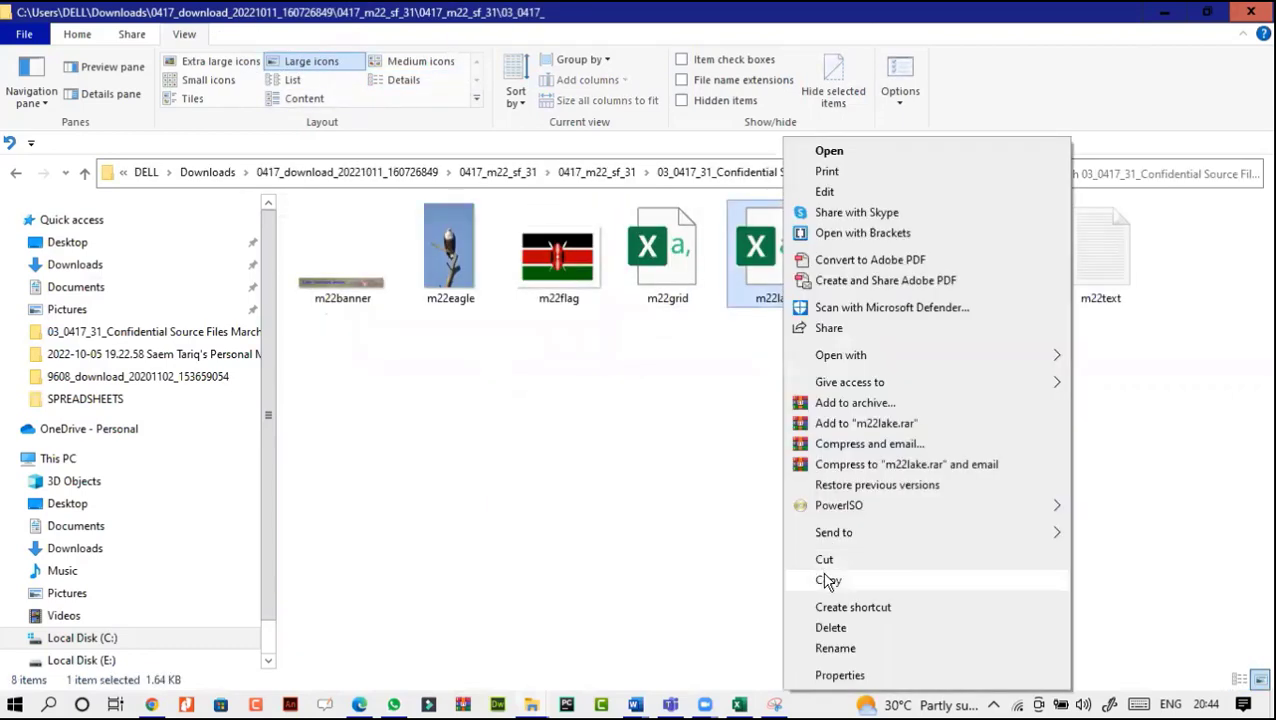
click(824, 561)
click(15, 173)
click(322, 233)
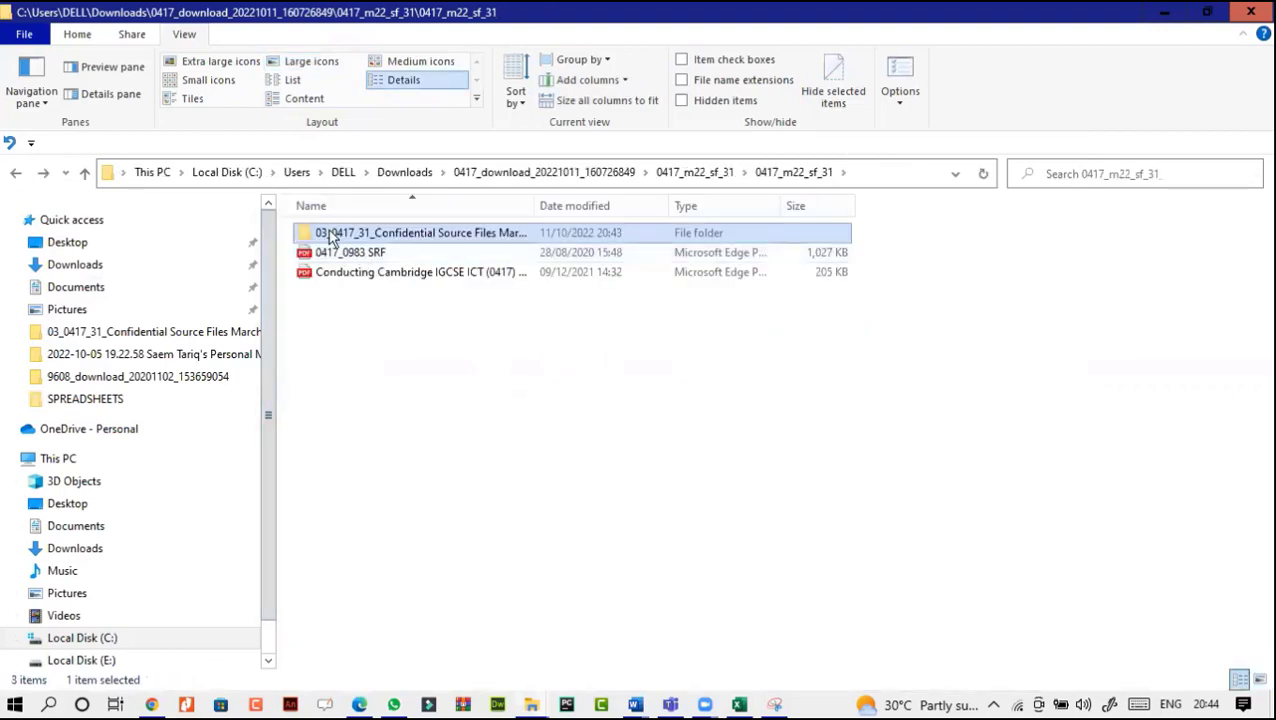
click(392, 232)
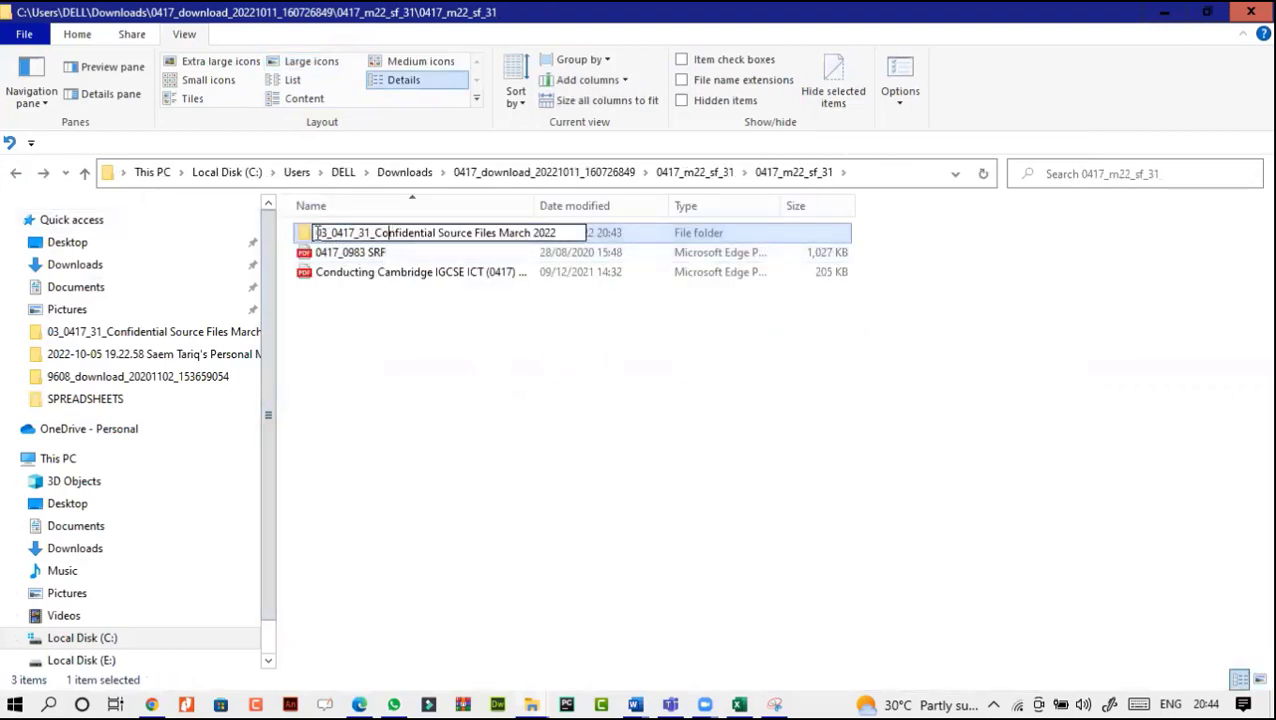
double_click(305, 236)
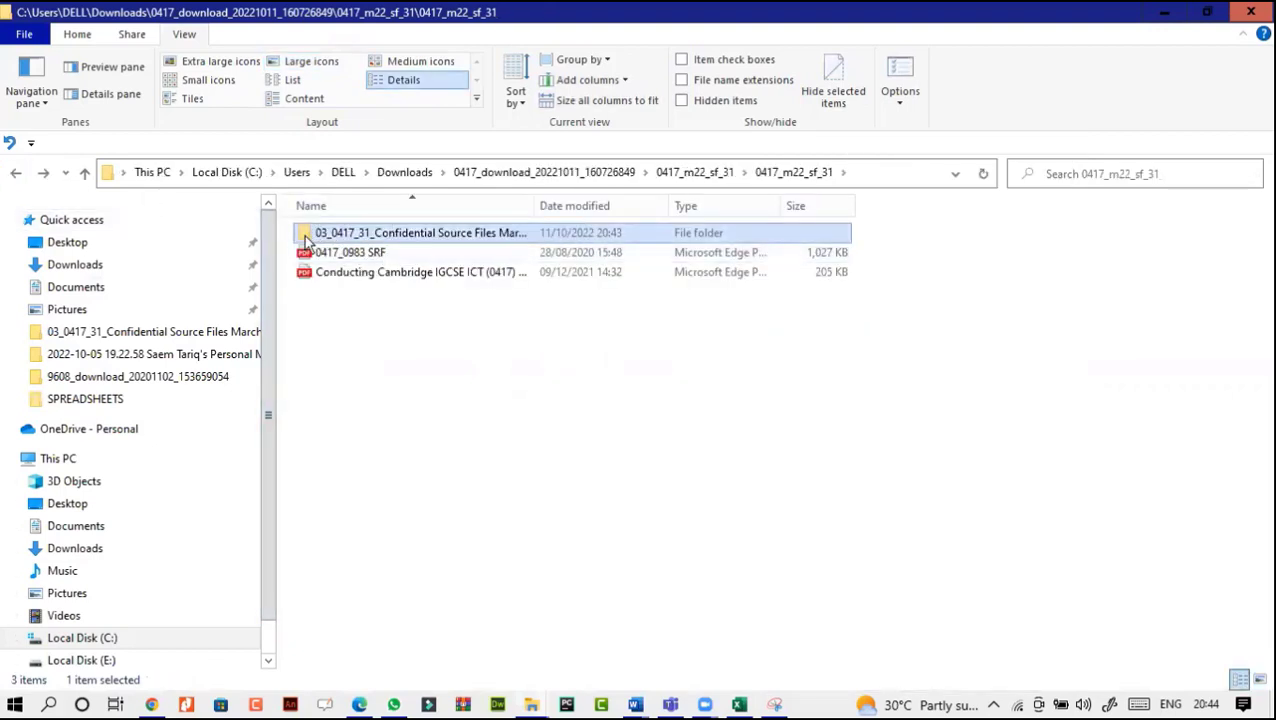
click(15, 173)
double_click(358, 230)
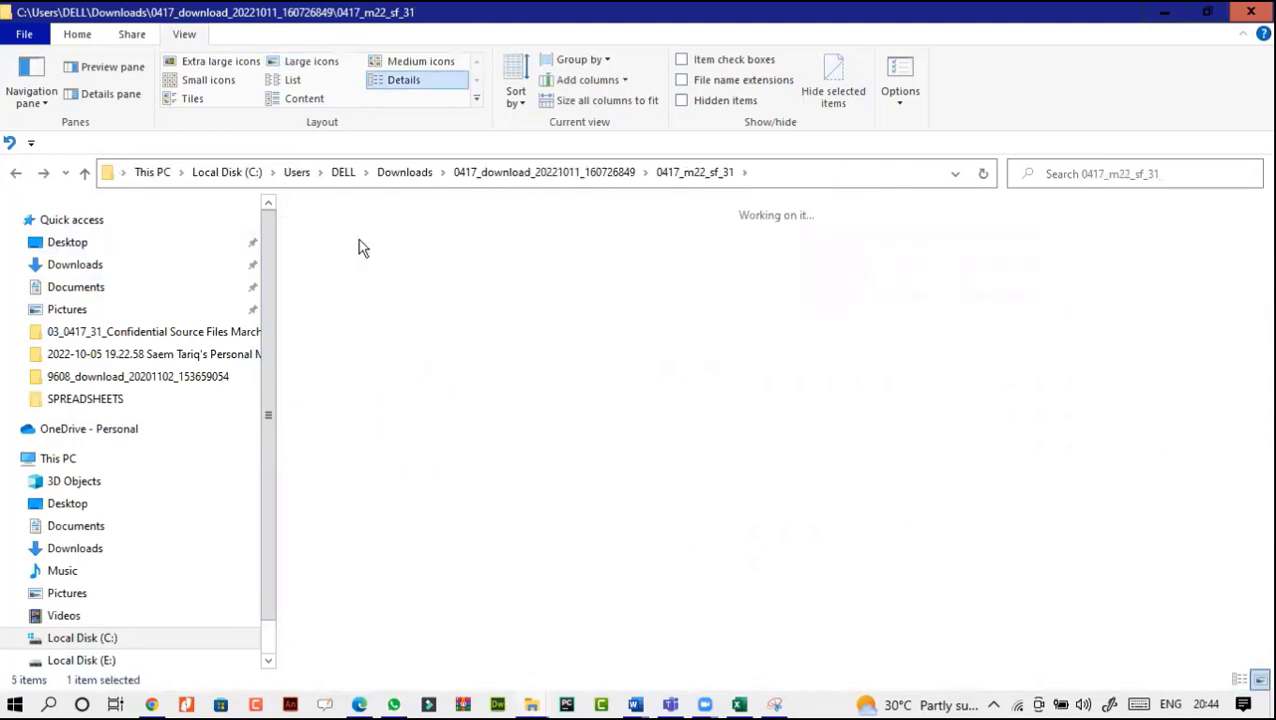
right_click(753, 410)
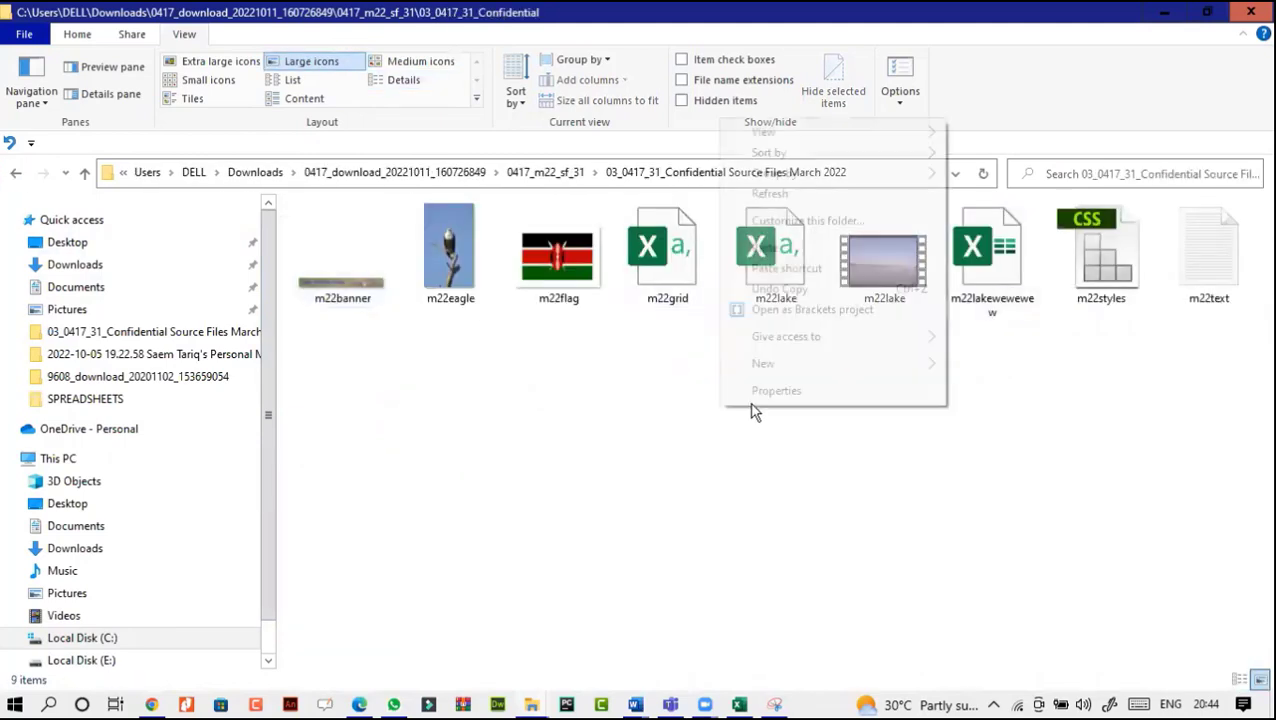
click(763, 249)
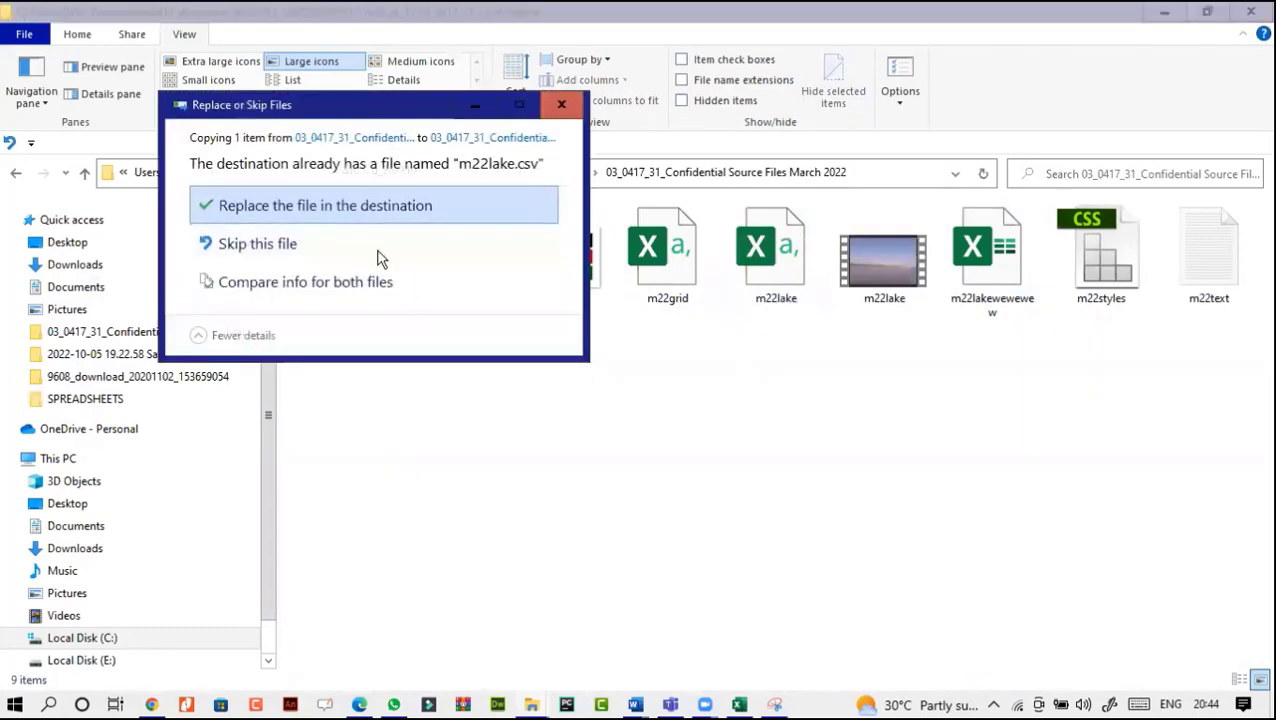
key(Return)
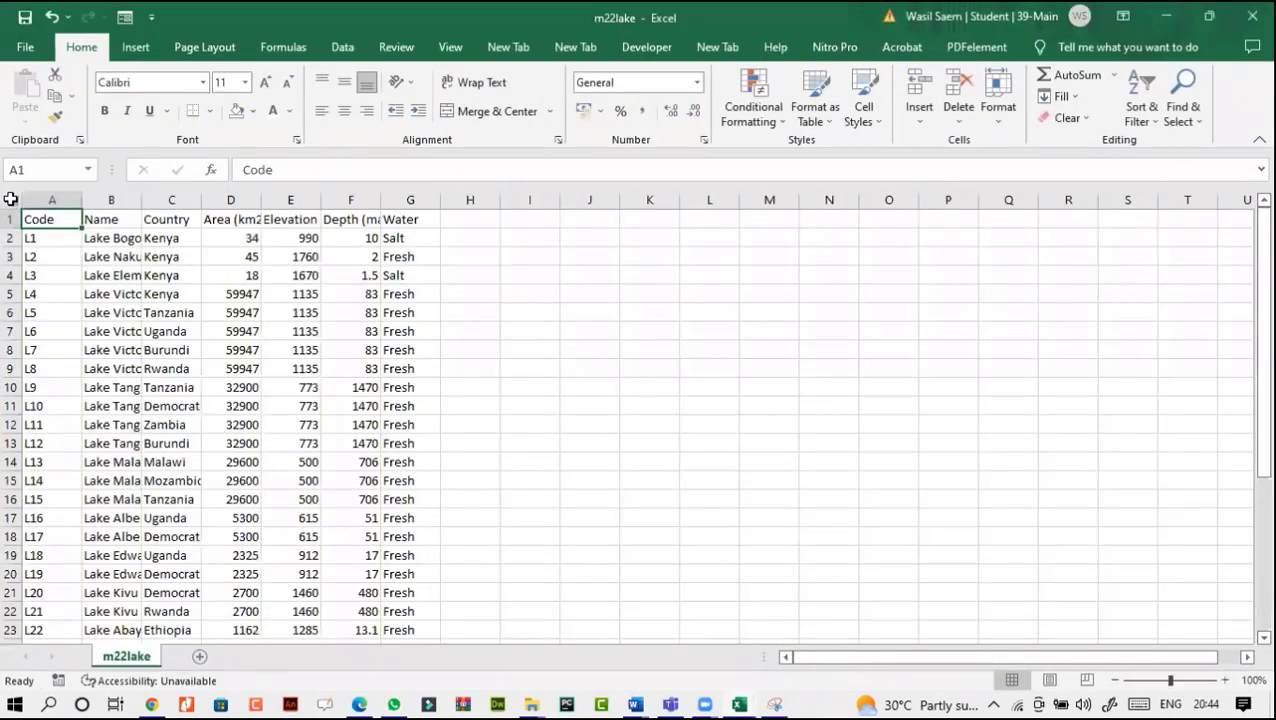
Step: Fit all columns of the m22lake sheet to their contents
click(10, 199)
double_click(82, 199)
click(435, 370)
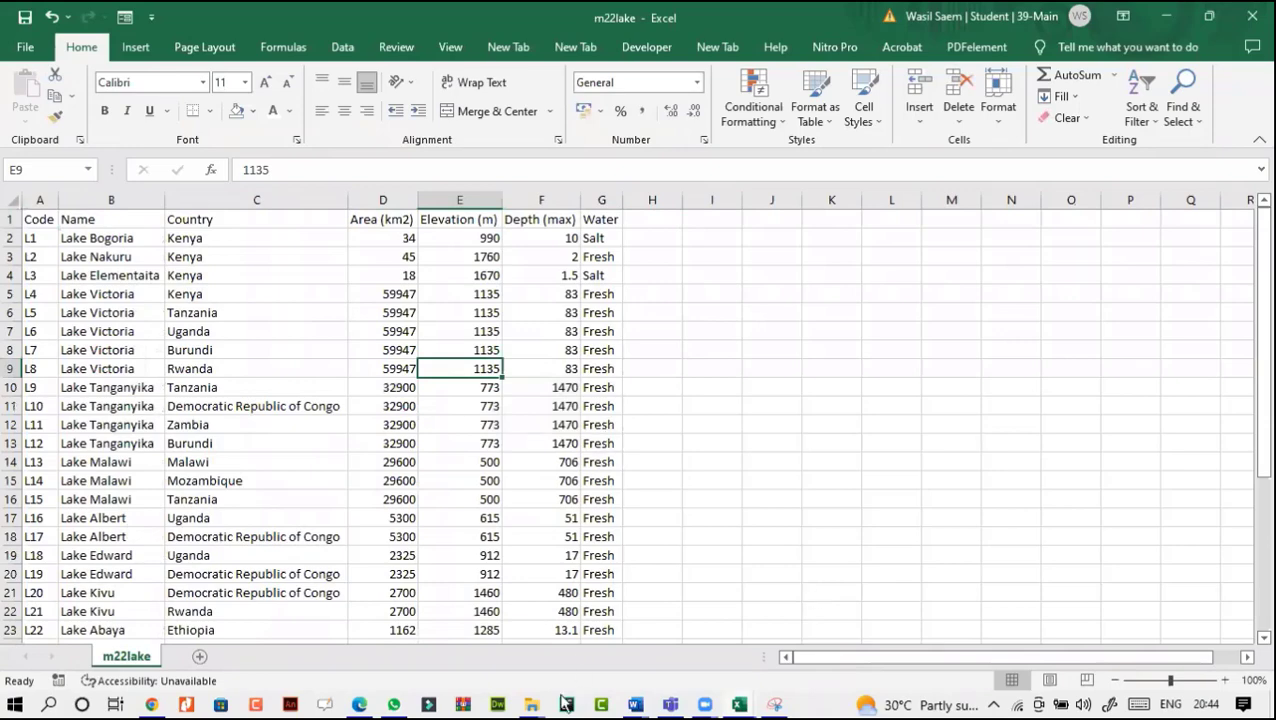
Step: Switch to the m22grid workbook and start a VLOOKUP formula in cell C6 of Sheet1
click(741, 706)
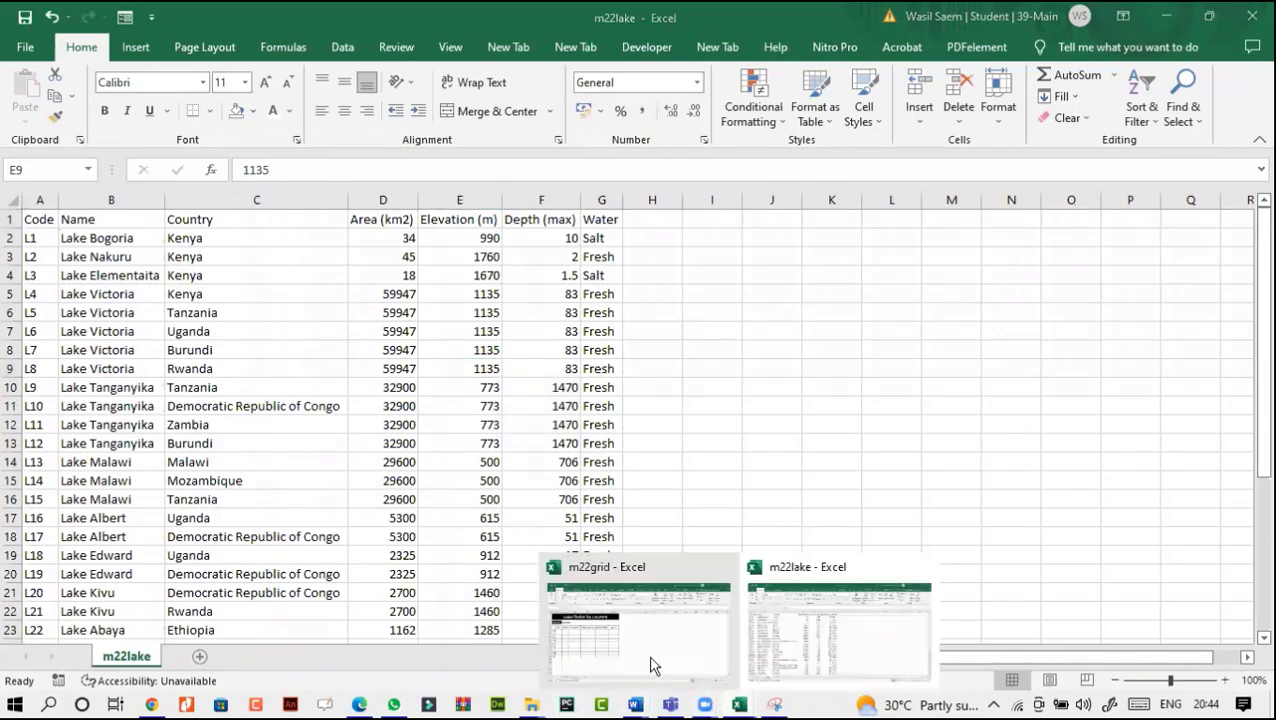
click(641, 639)
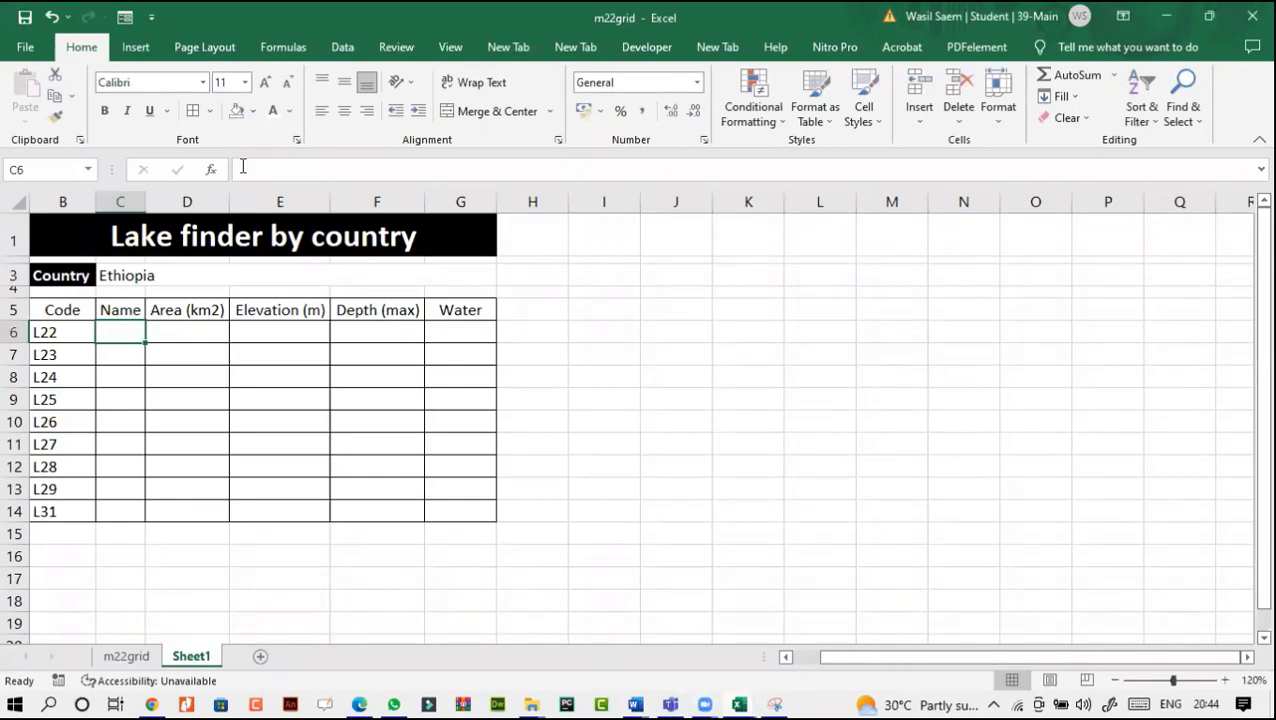
click(263, 171)
text(=)
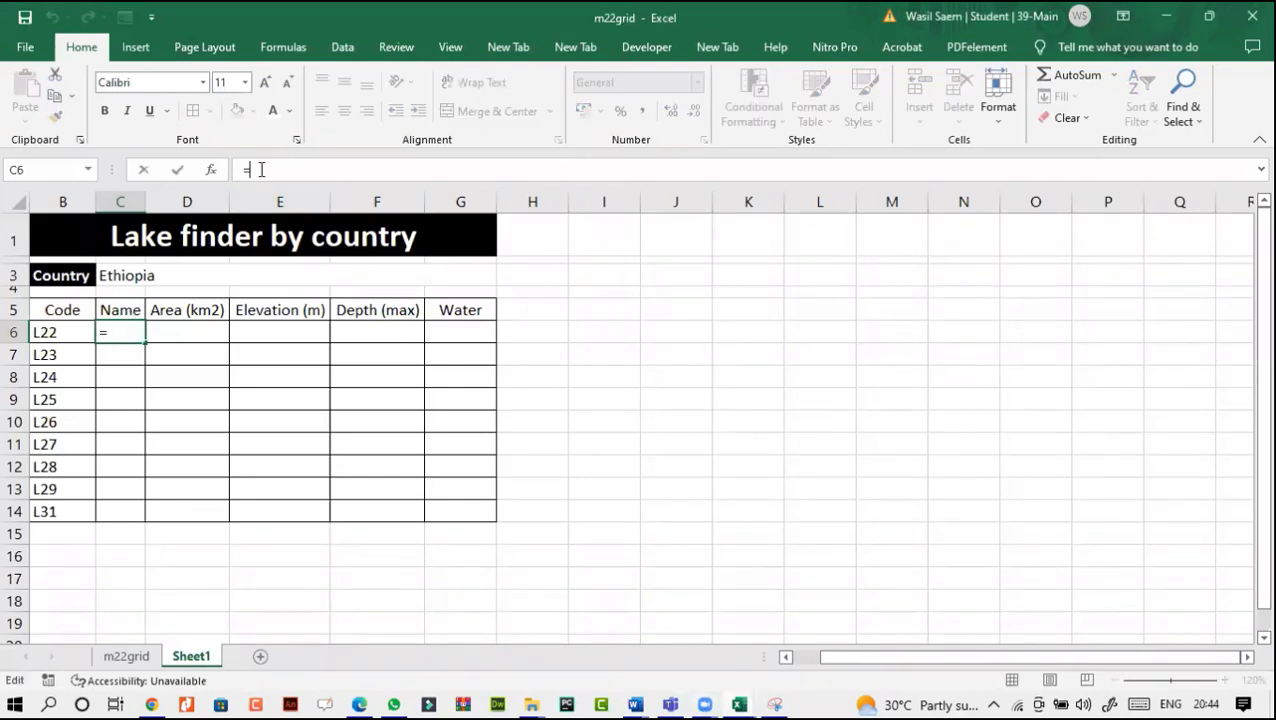
text(vl)
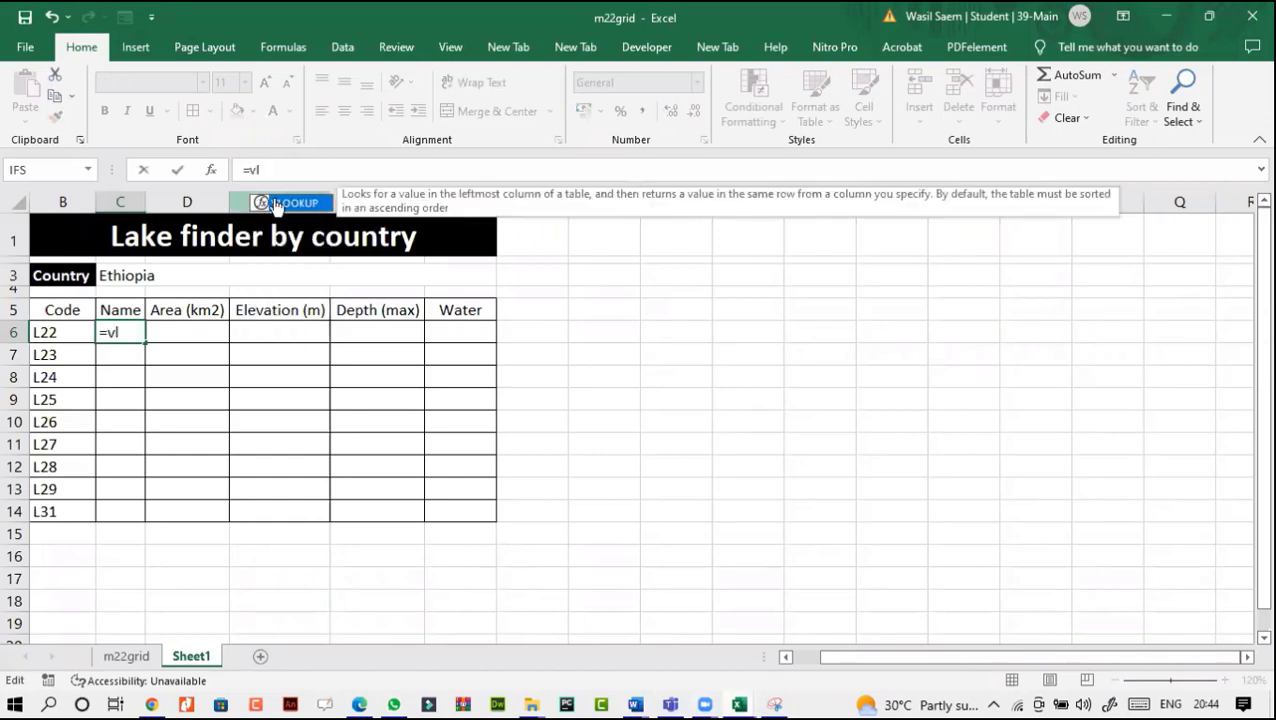
double_click(277, 205)
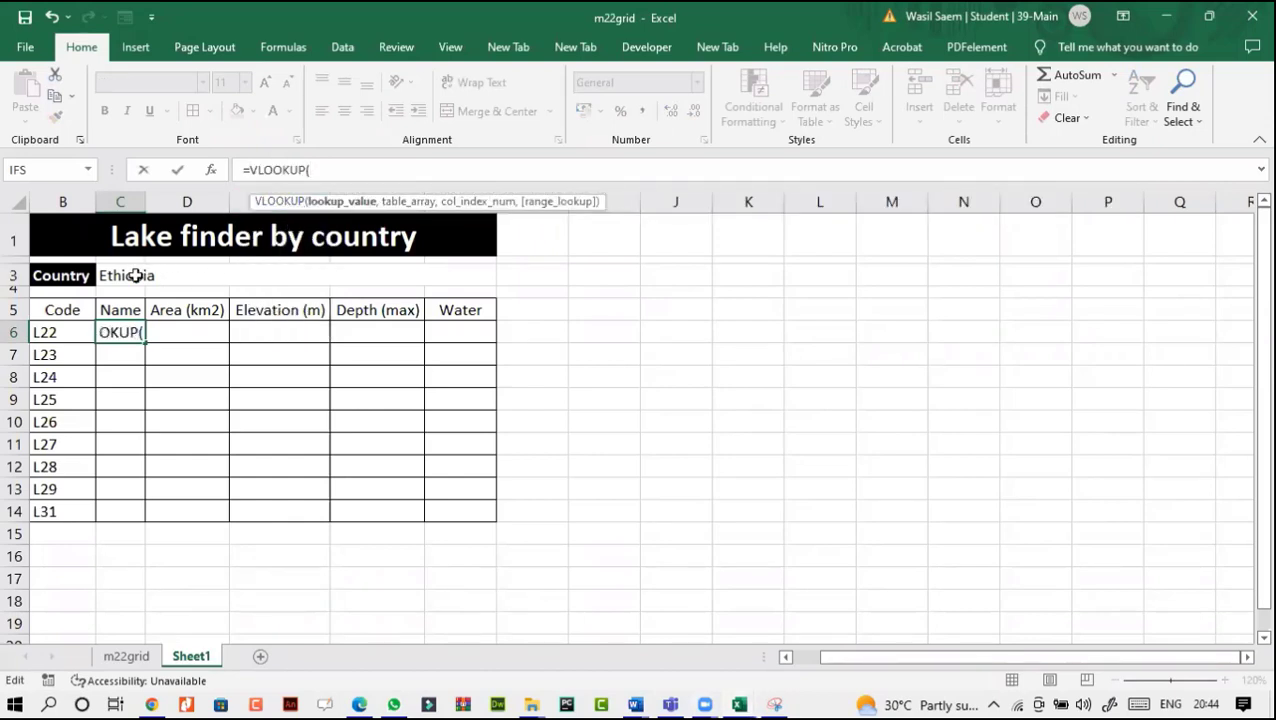
Step: Review the m22lake table and set B6 as the lookup value of the VLOOKUP in C6
mouse_move(739, 704)
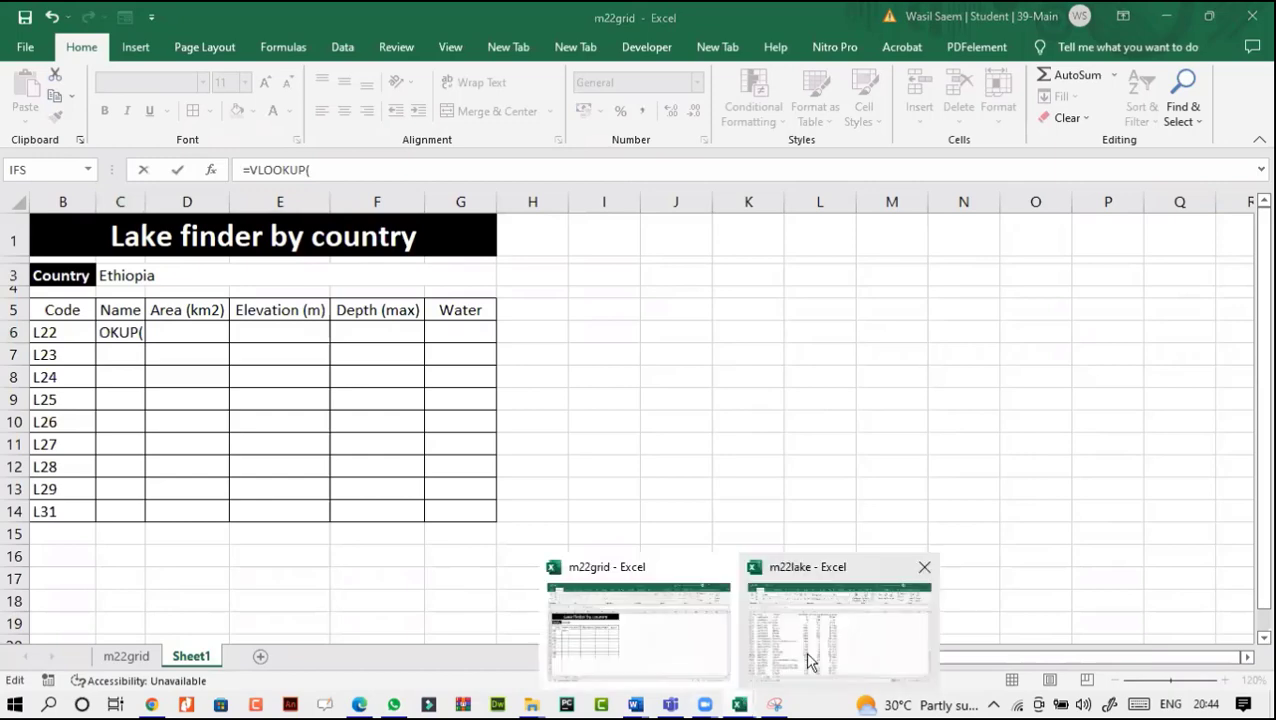
click(810, 660)
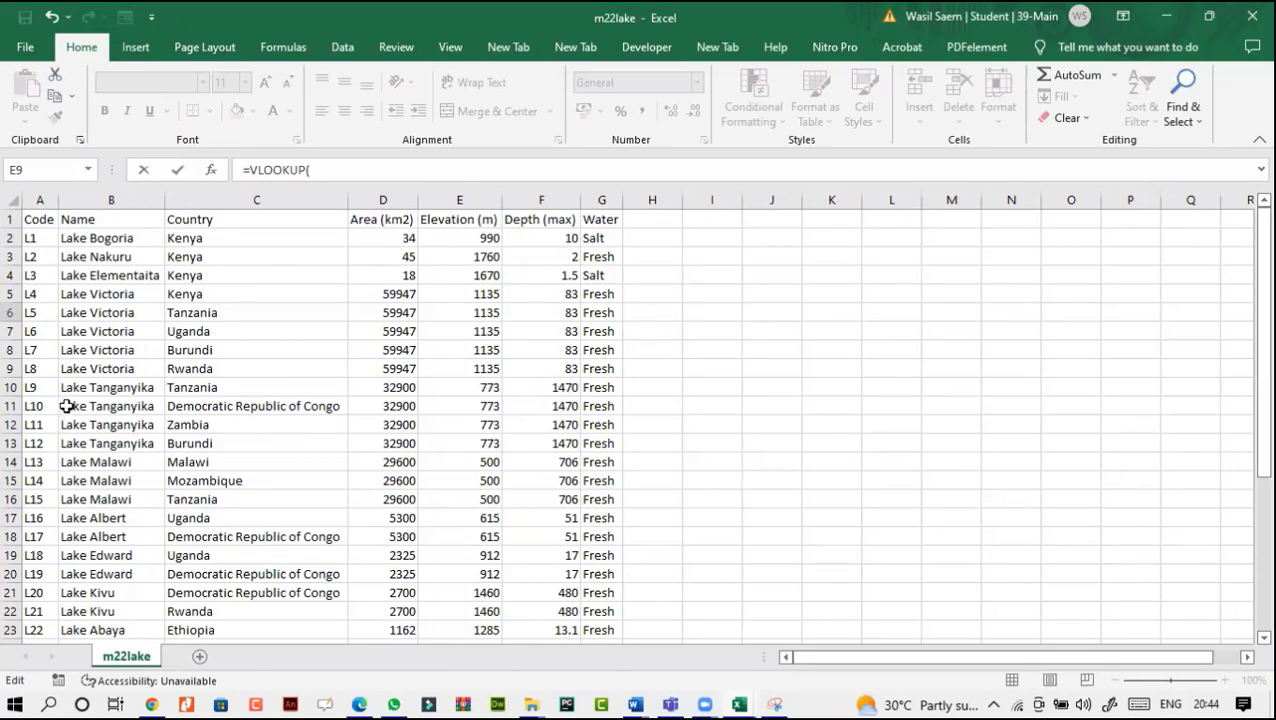
click(1166, 18)
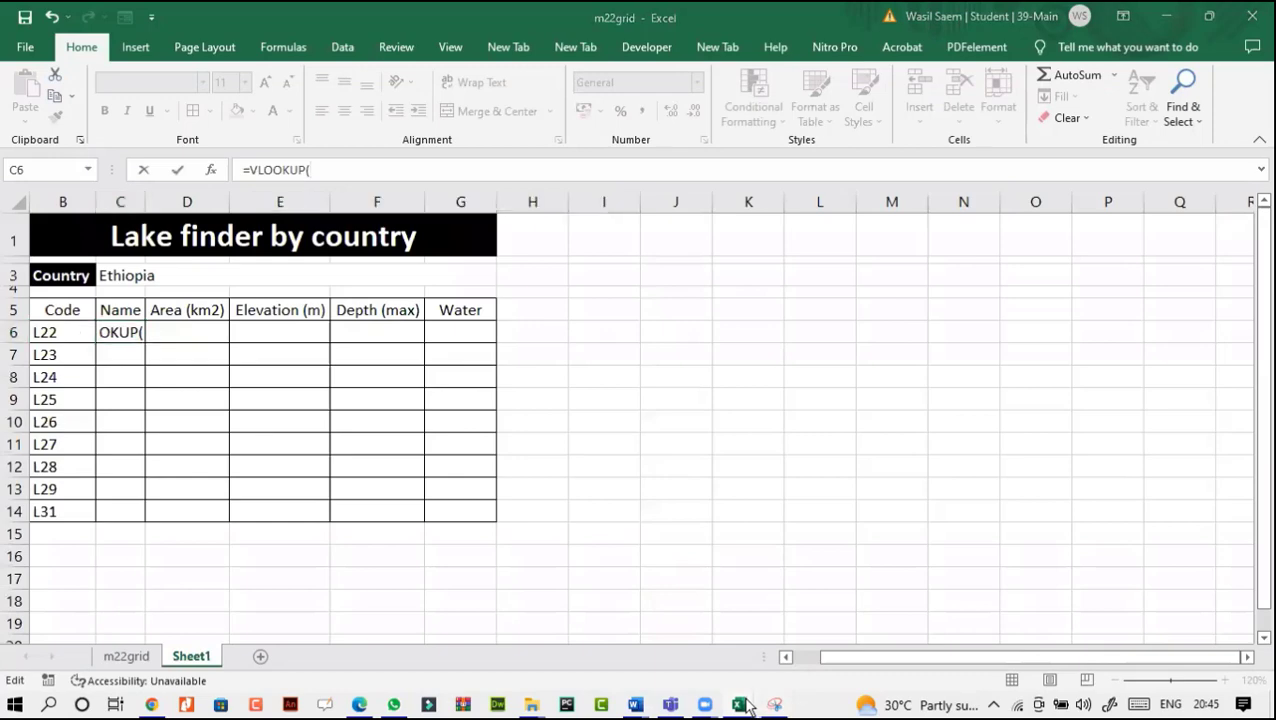
mouse_move(748, 706)
click(803, 637)
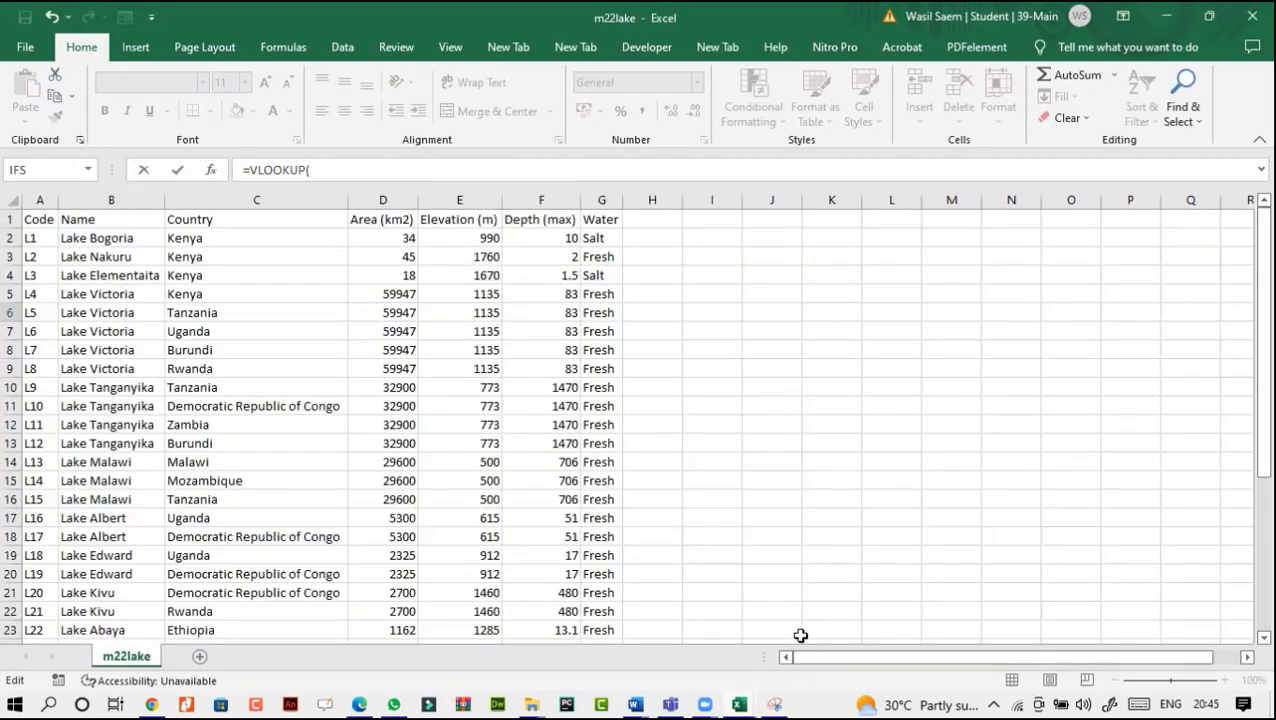
click(1166, 18)
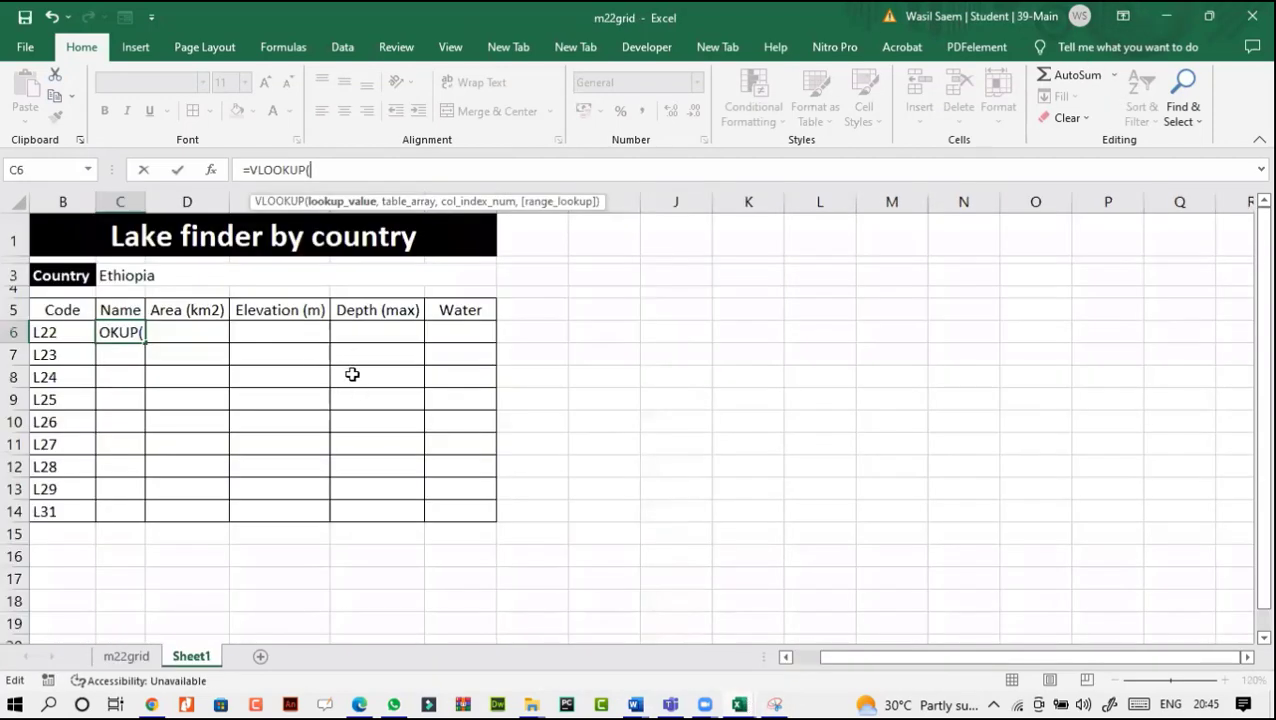
click(45, 333)
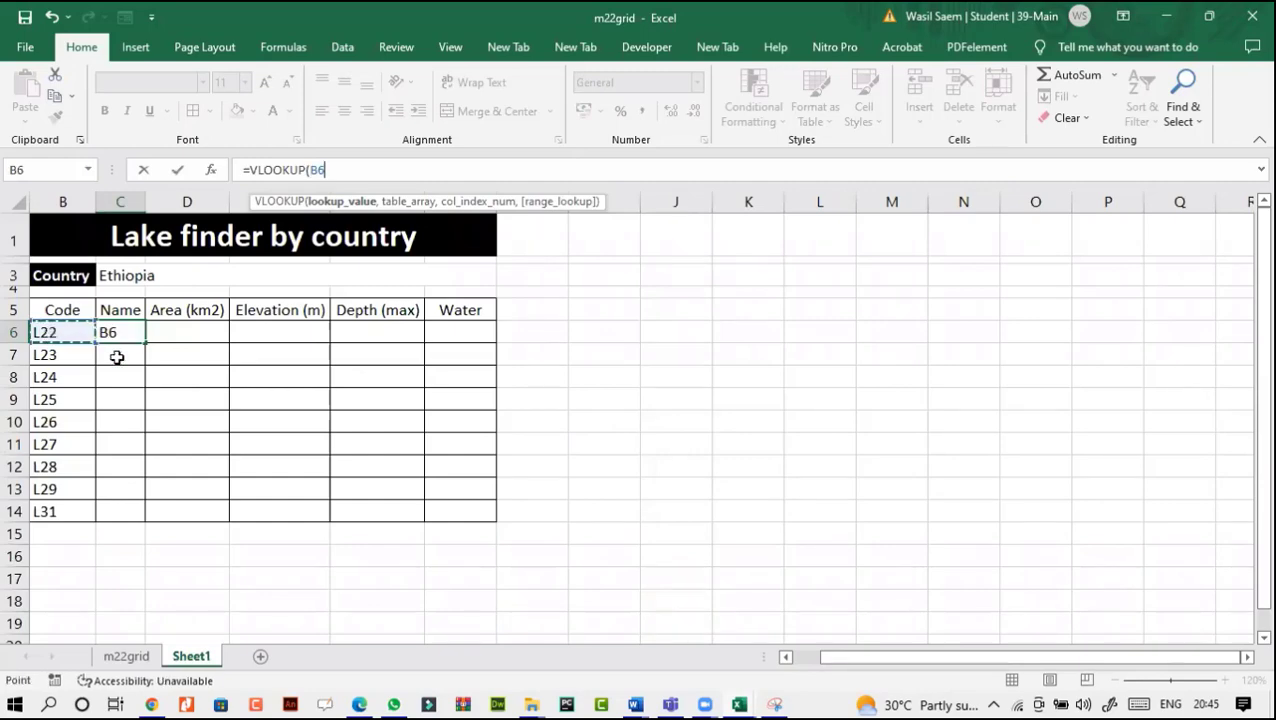
text(,)
Step: Complete the C6 VLOOKUP with m22lake range $A$2:$B$36, column index 2 and range lookup 0, and widen column C to fit the name
mouse_move(739, 705)
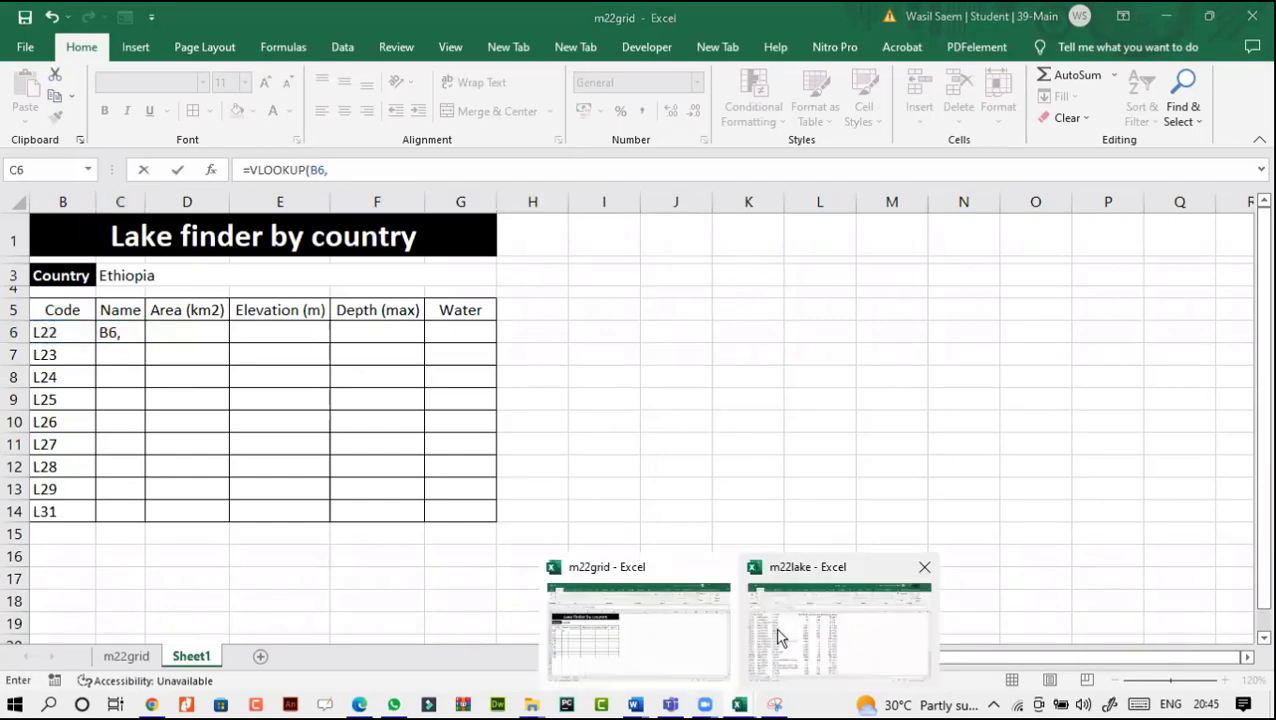
click(780, 637)
drag(34, 239, 140, 592)
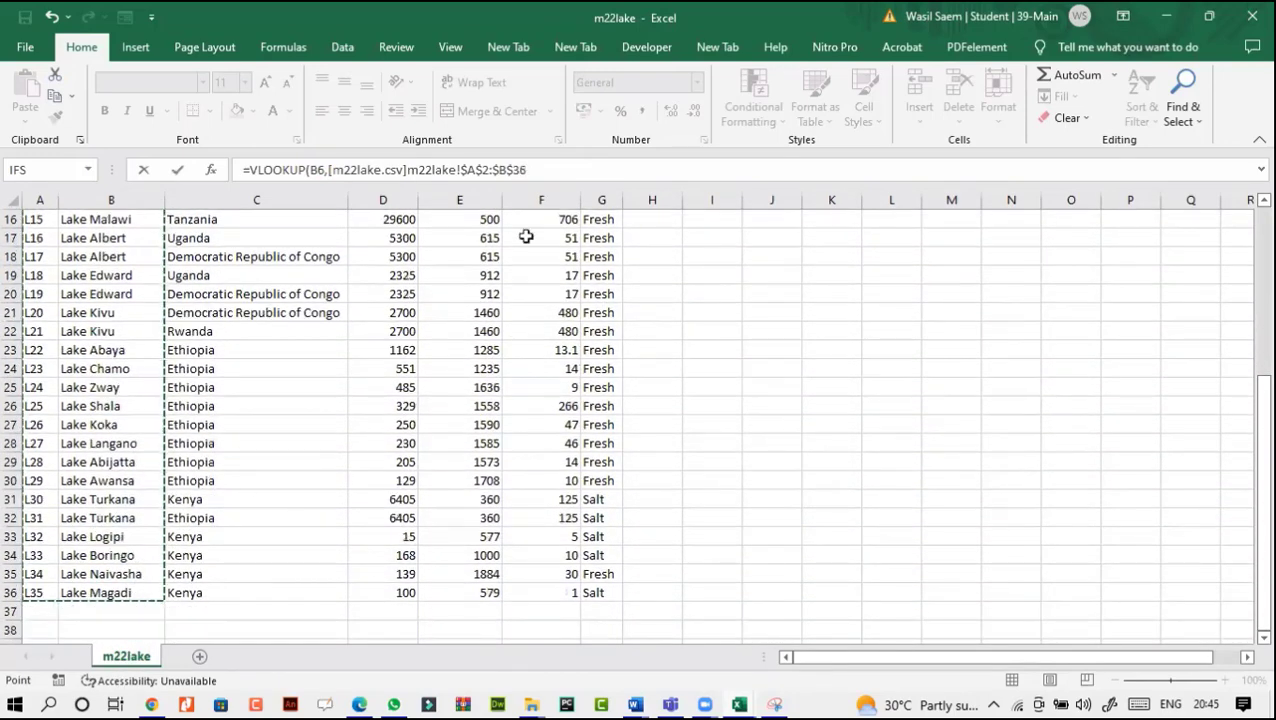
click(560, 172)
text(,2)
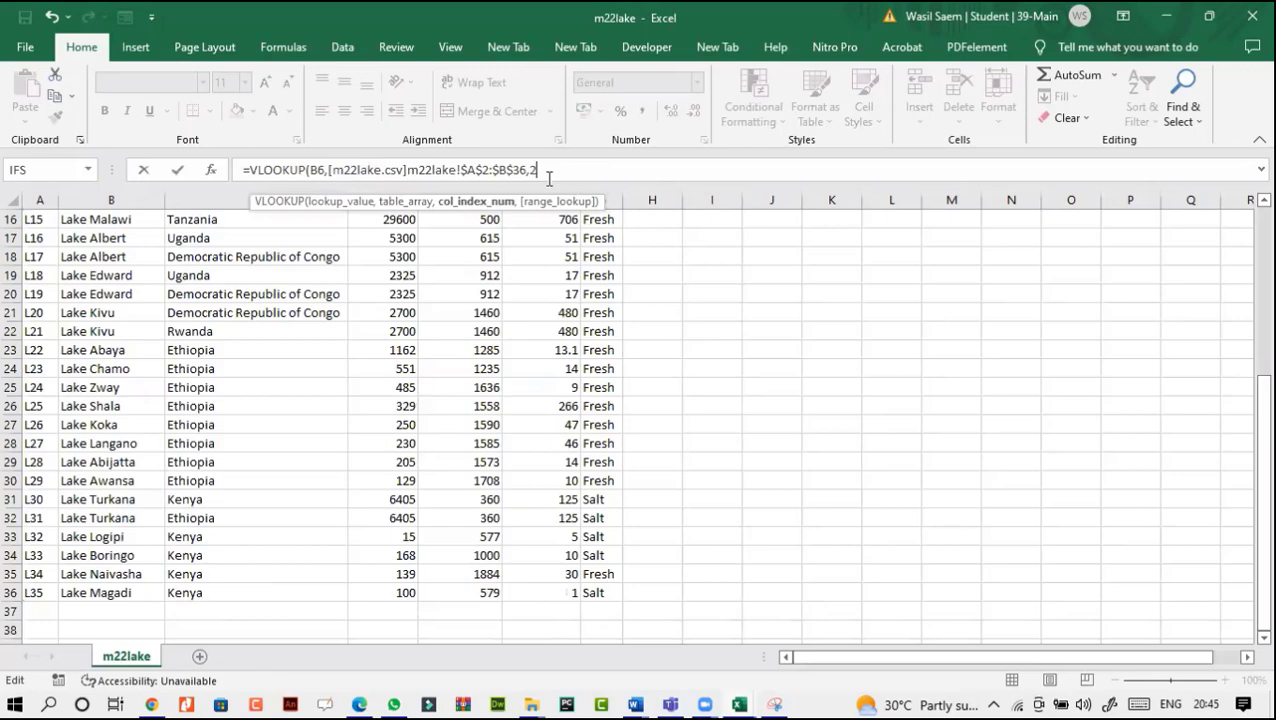
text(,0)
key(Return)
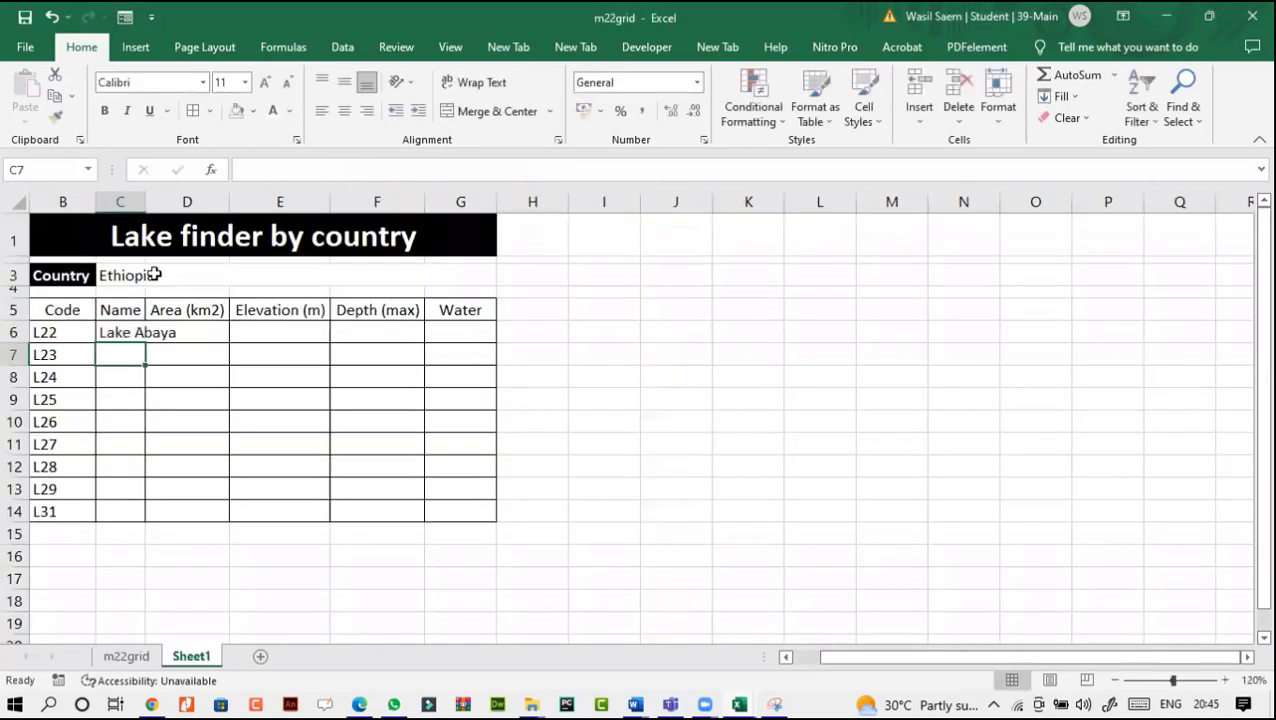
drag(152, 201, 188, 201)
Step: Start a VLOOKUP formula in D6 of Sheet1 with B6 as the lookup value
click(225, 333)
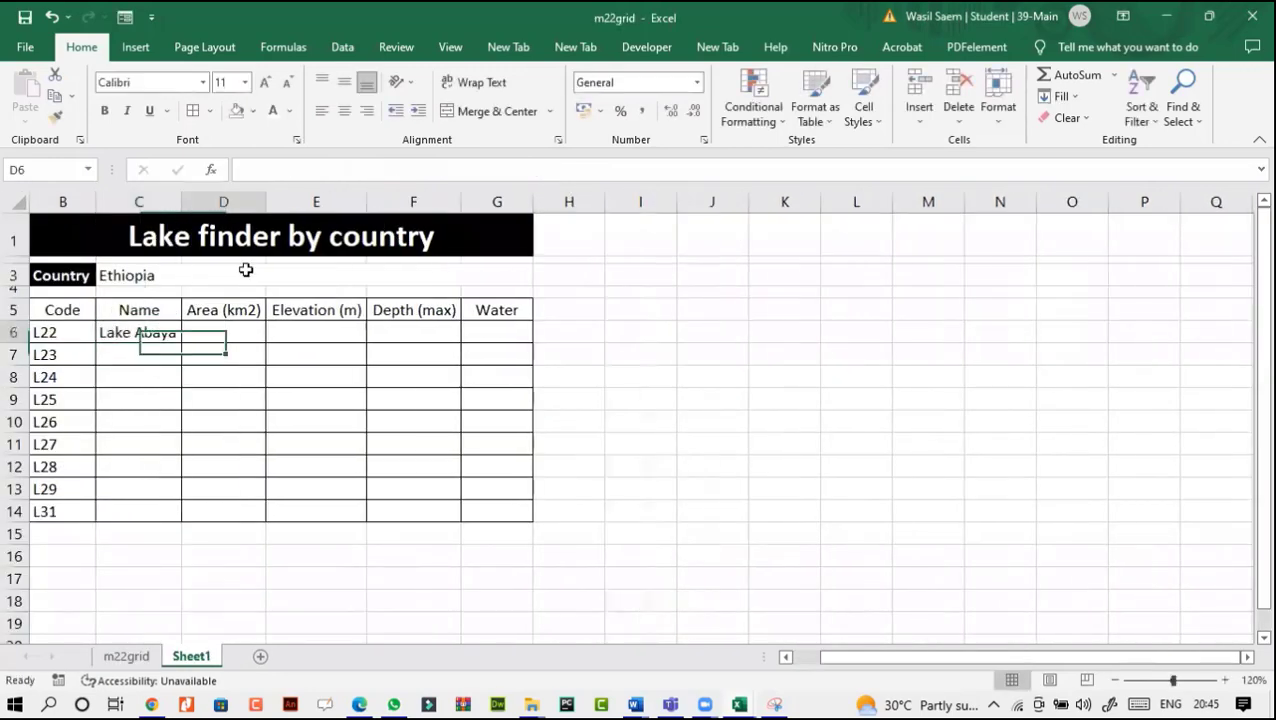
click(278, 172)
text(=vl)
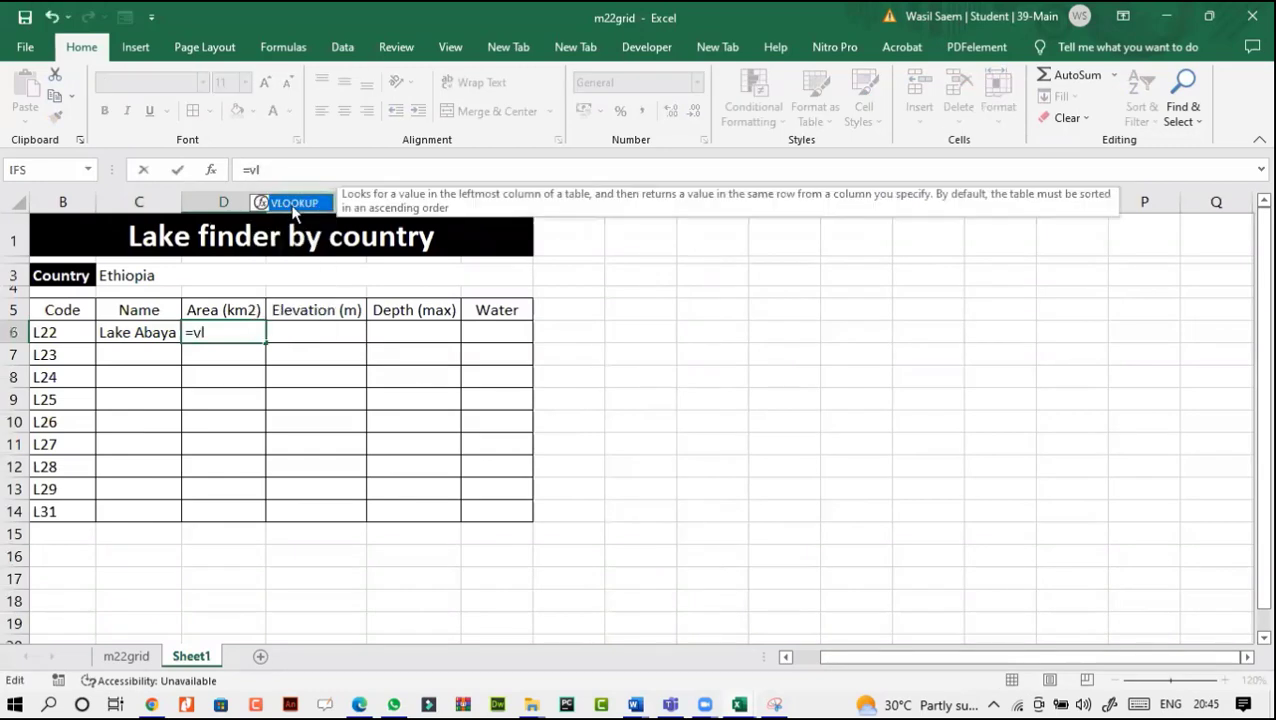
double_click(293, 204)
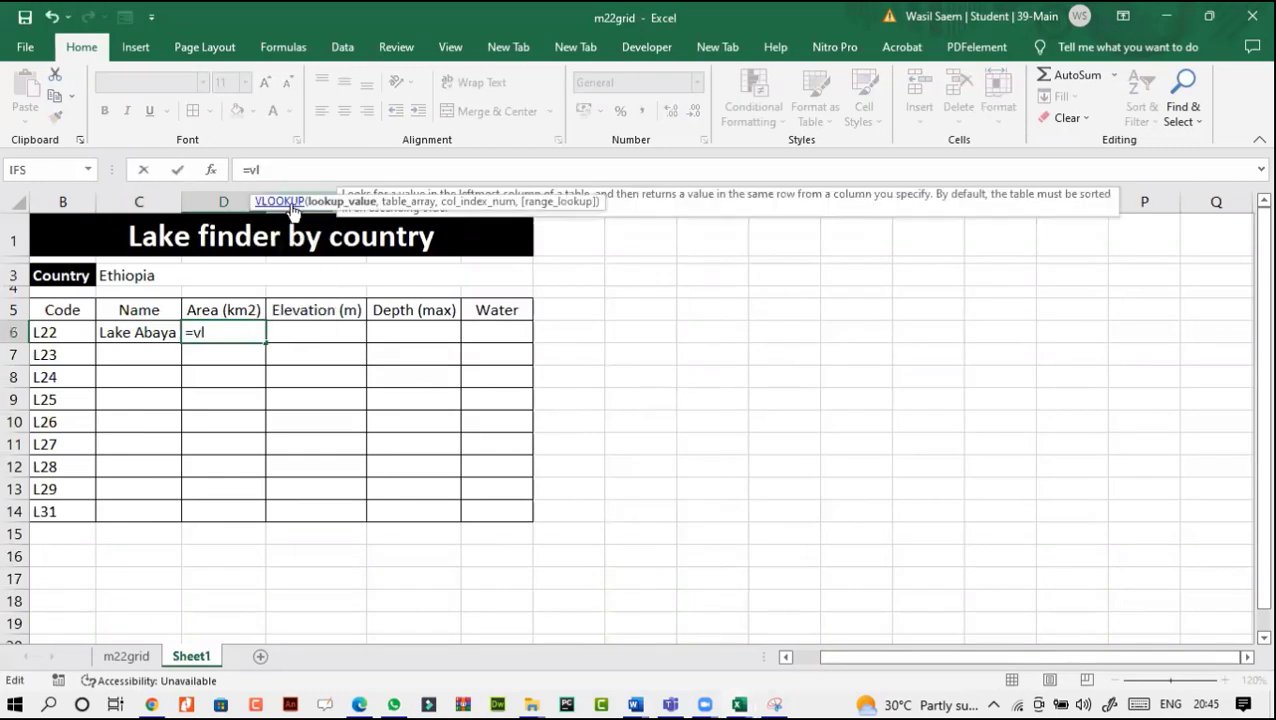
click(66, 331)
text(,)
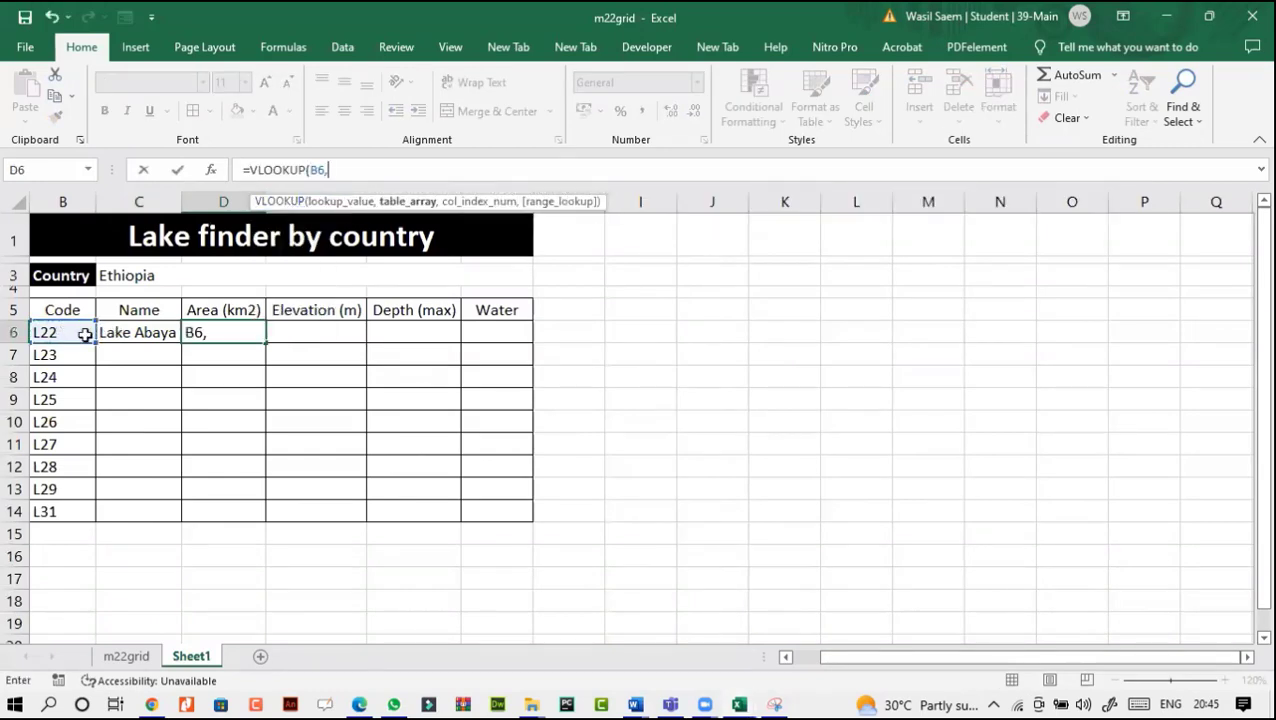
Step: Set the table array of the D6 VLOOKUP to $A$2:$G$36 in the m22lake workbook
click(742, 703)
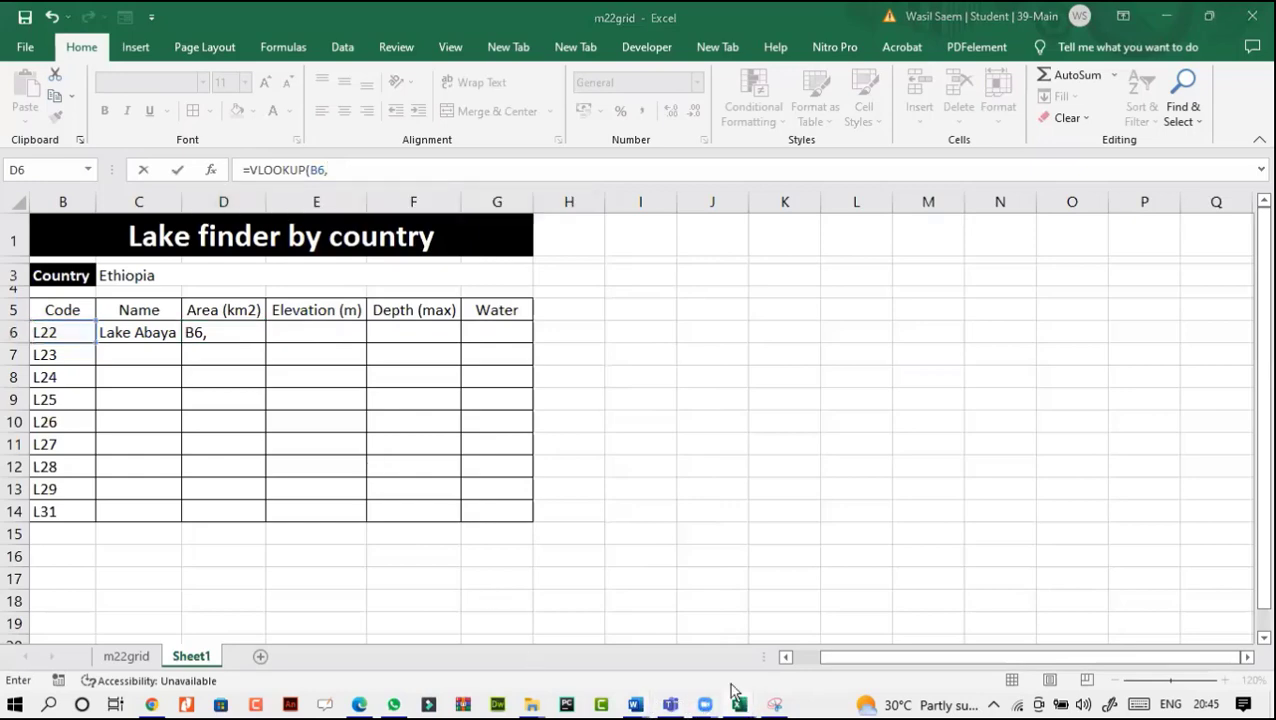
click(734, 615)
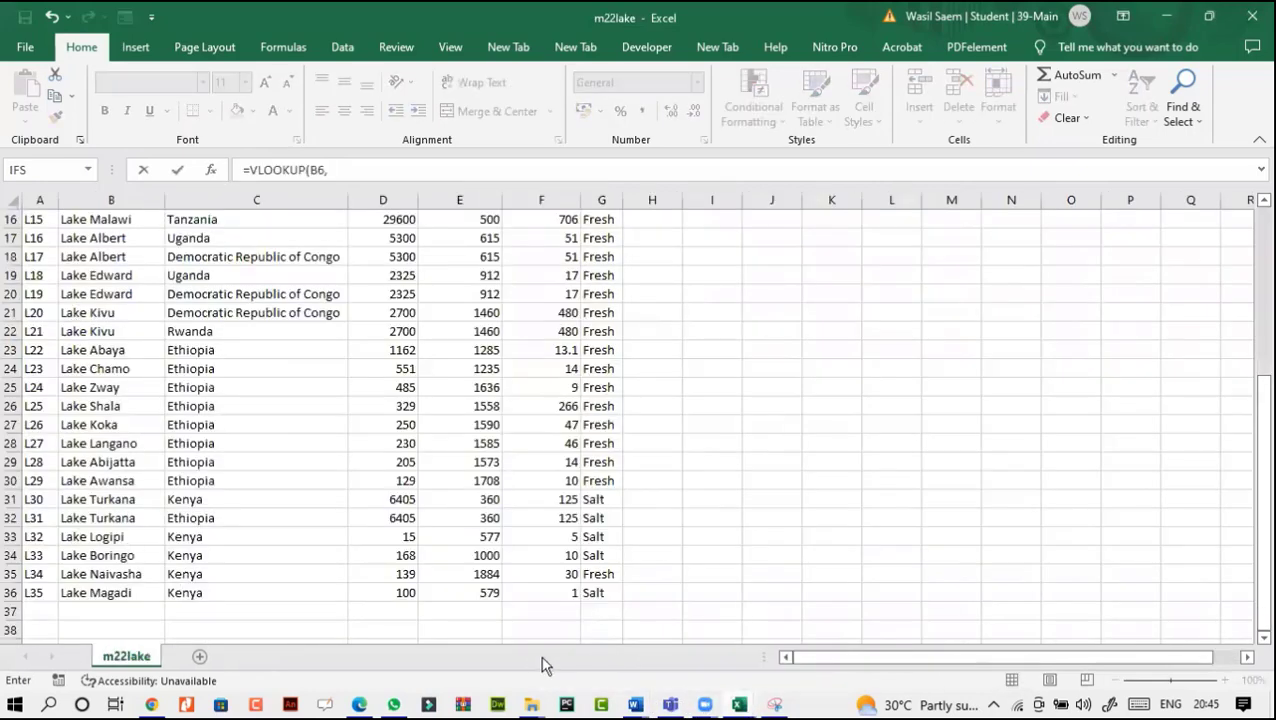
scroll(640, 420, up, 5)
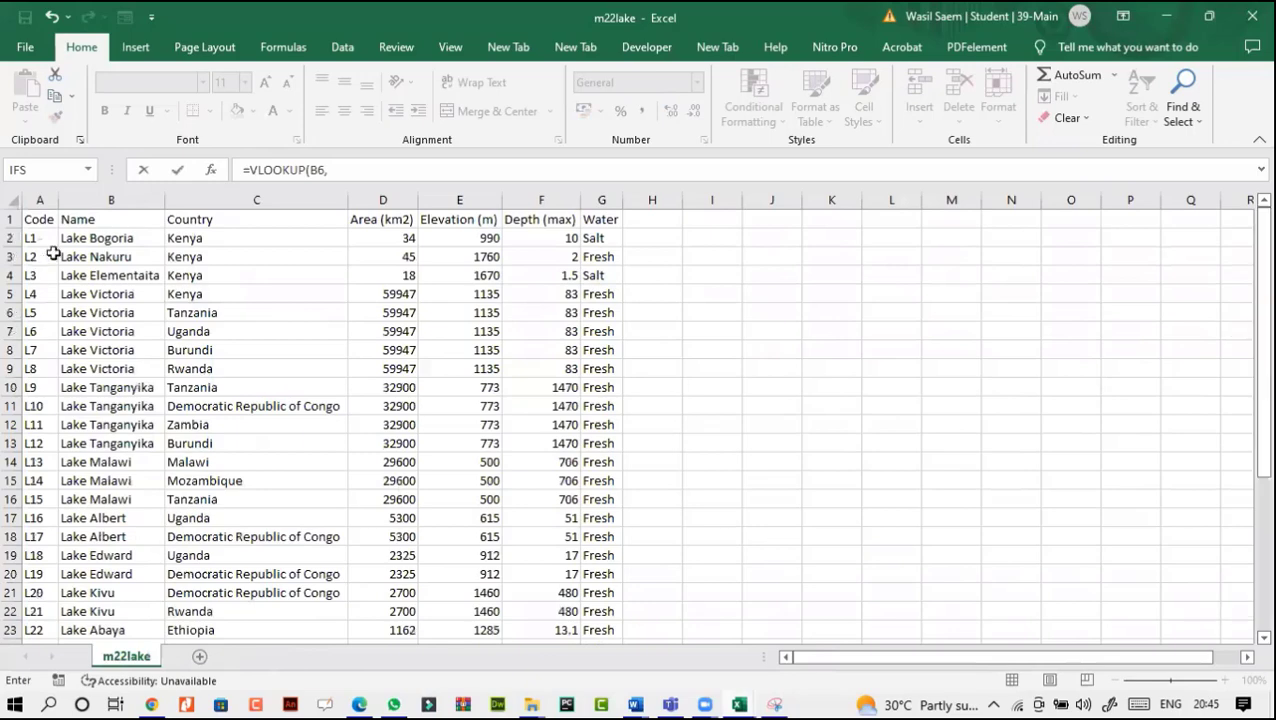
drag(37, 239, 391, 497)
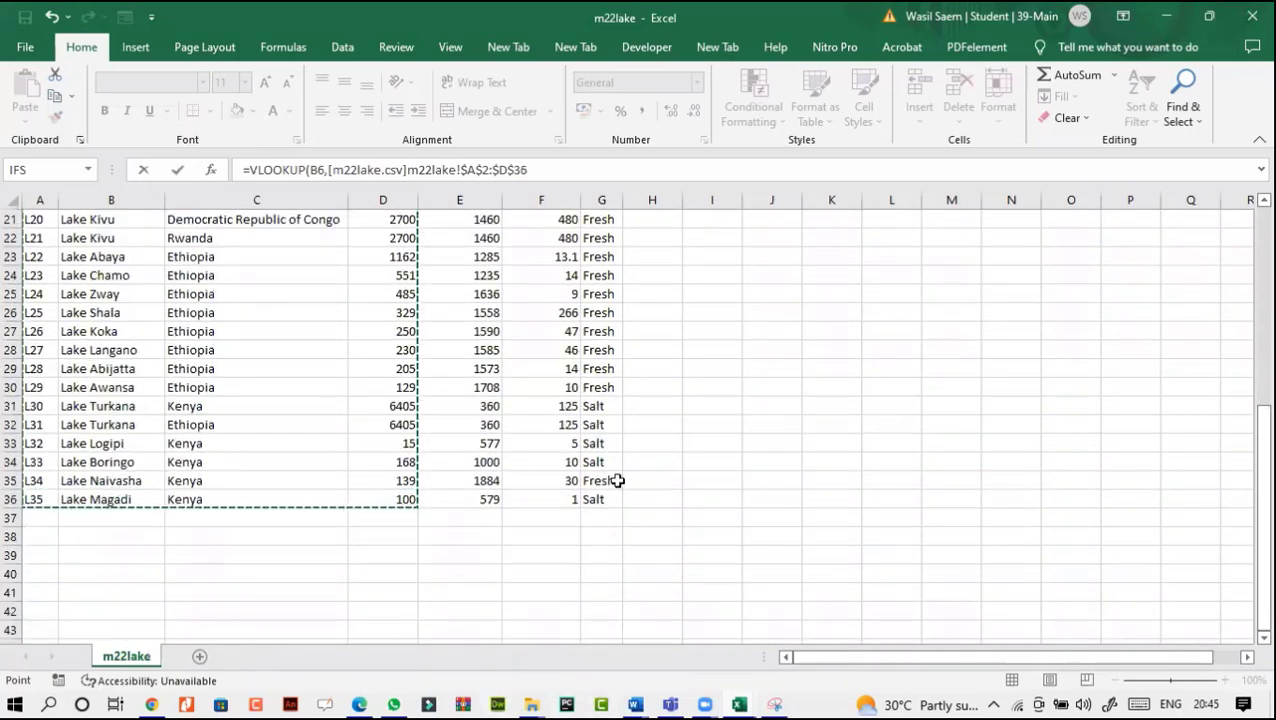
drag(600, 497, 12, 240)
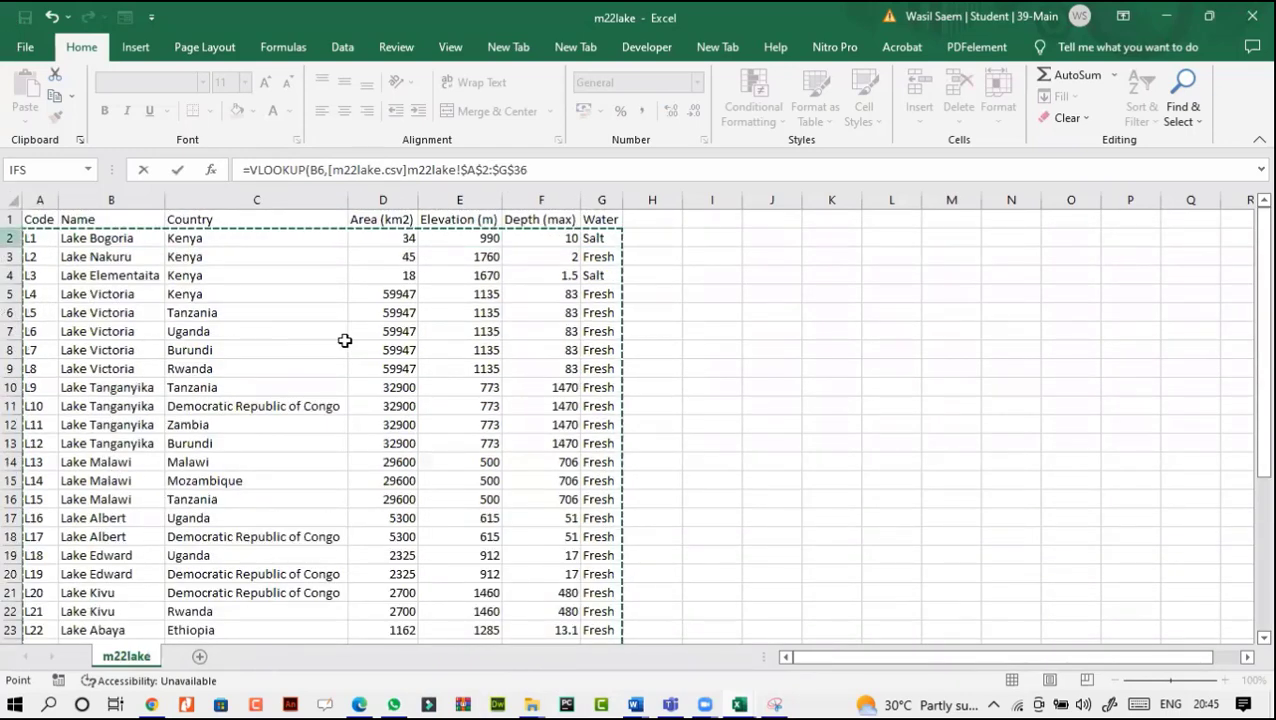
click(549, 174)
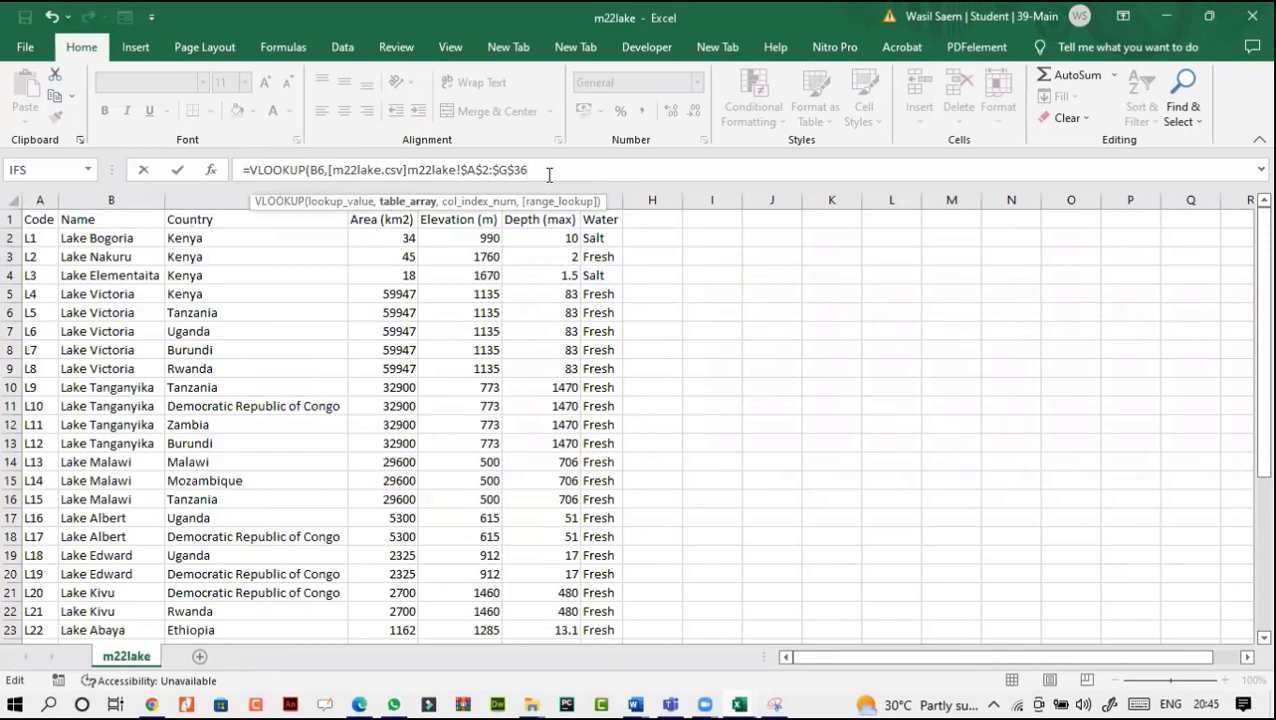
text(,)
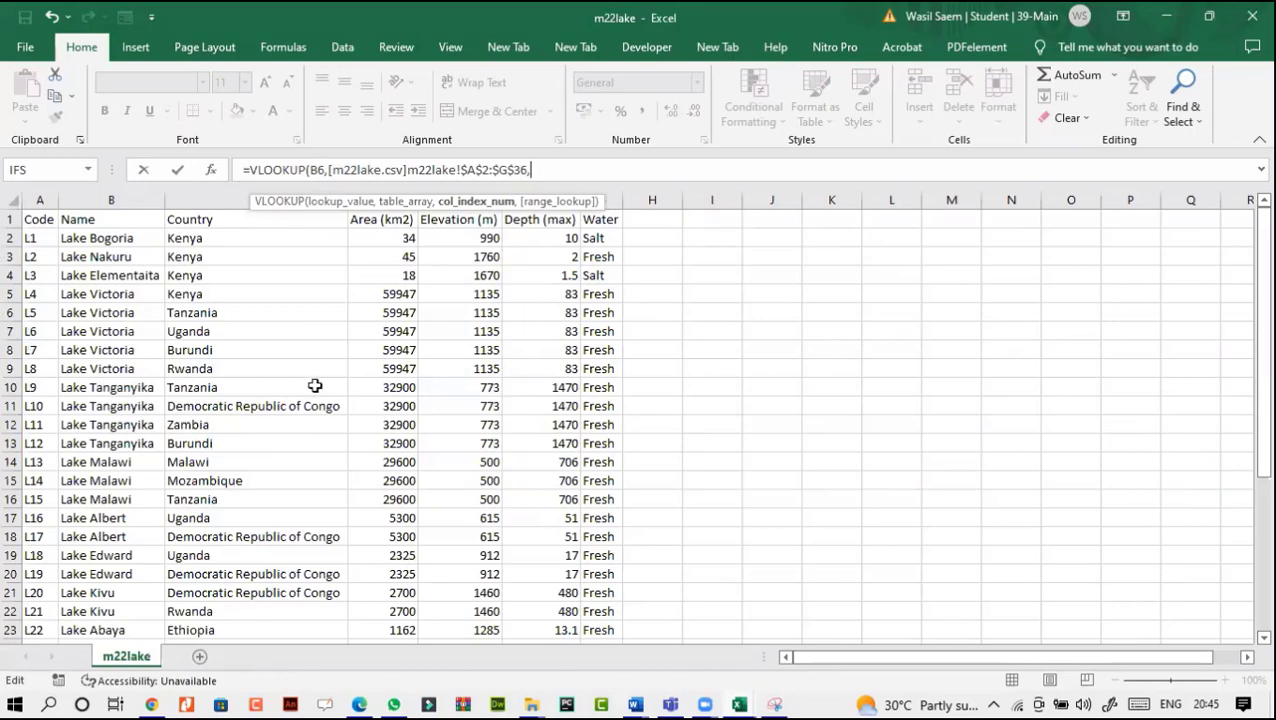
Step: Complete the D6 VLOOKUP with column index 4 and range lookup 0
text(4,)
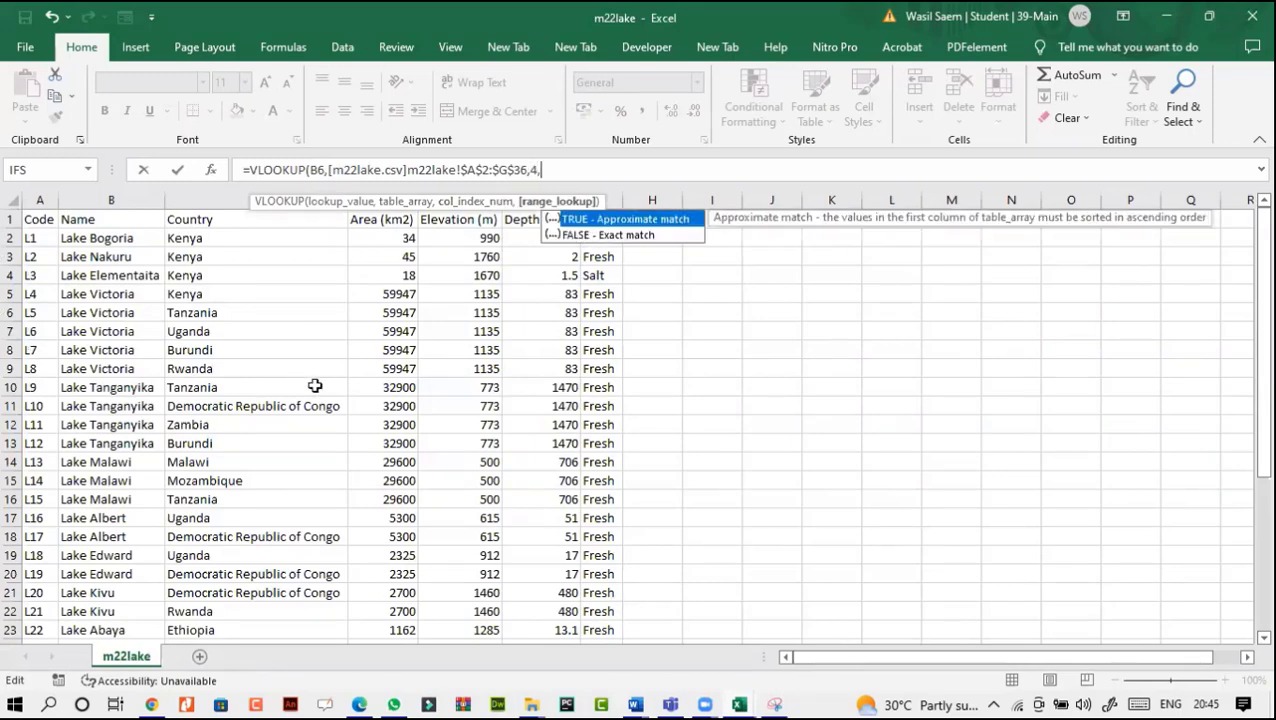
text(0)
key(Return)
click(245, 332)
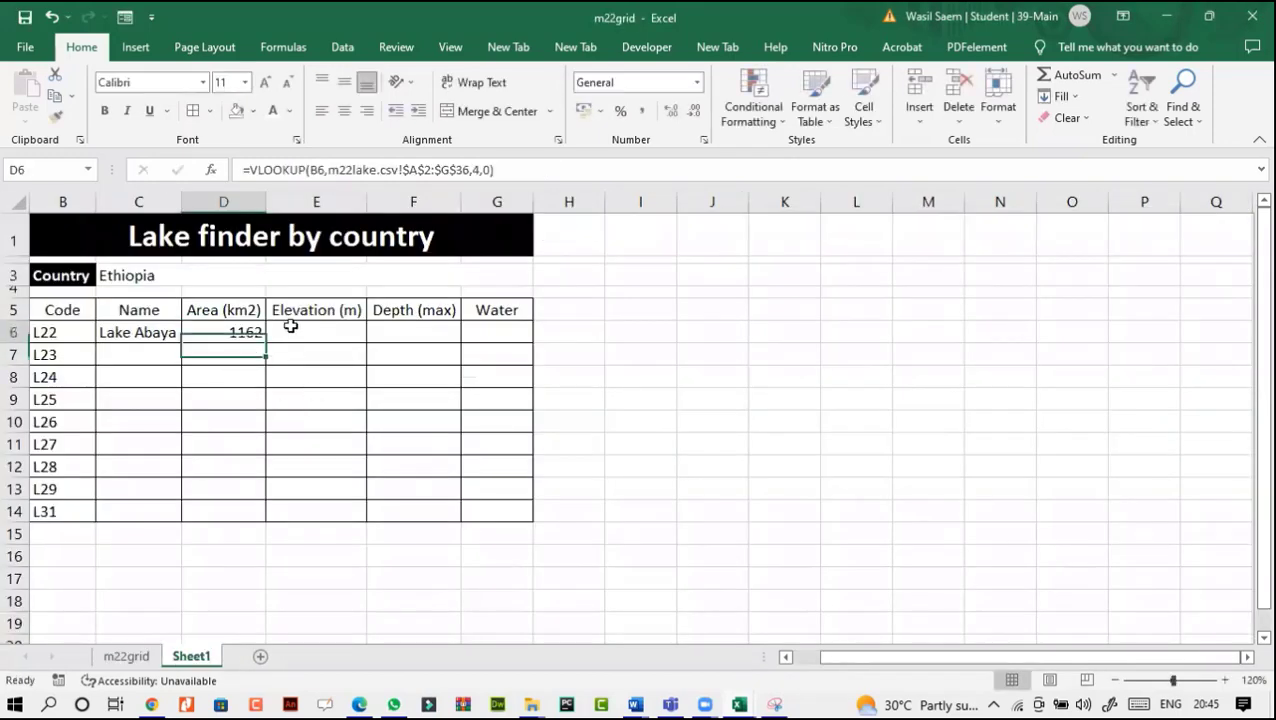
click(290, 326)
click(299, 171)
text(=)
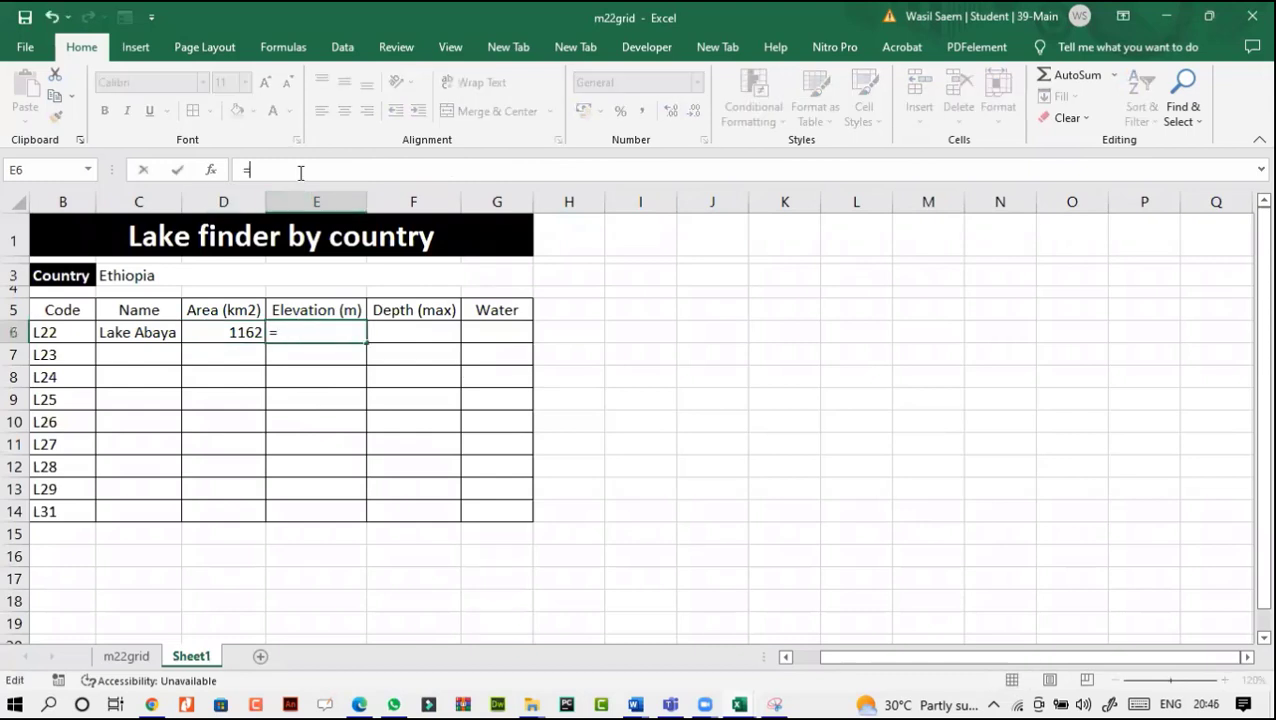
text(vl)
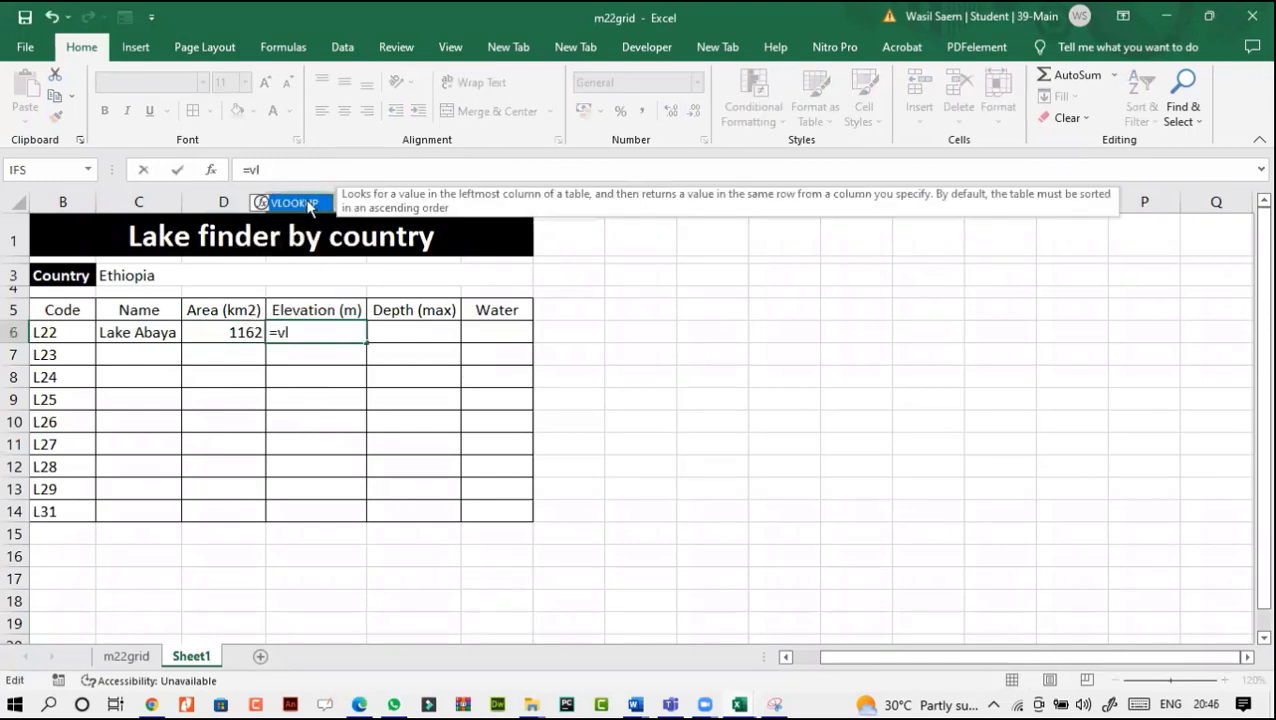
key(Tab)
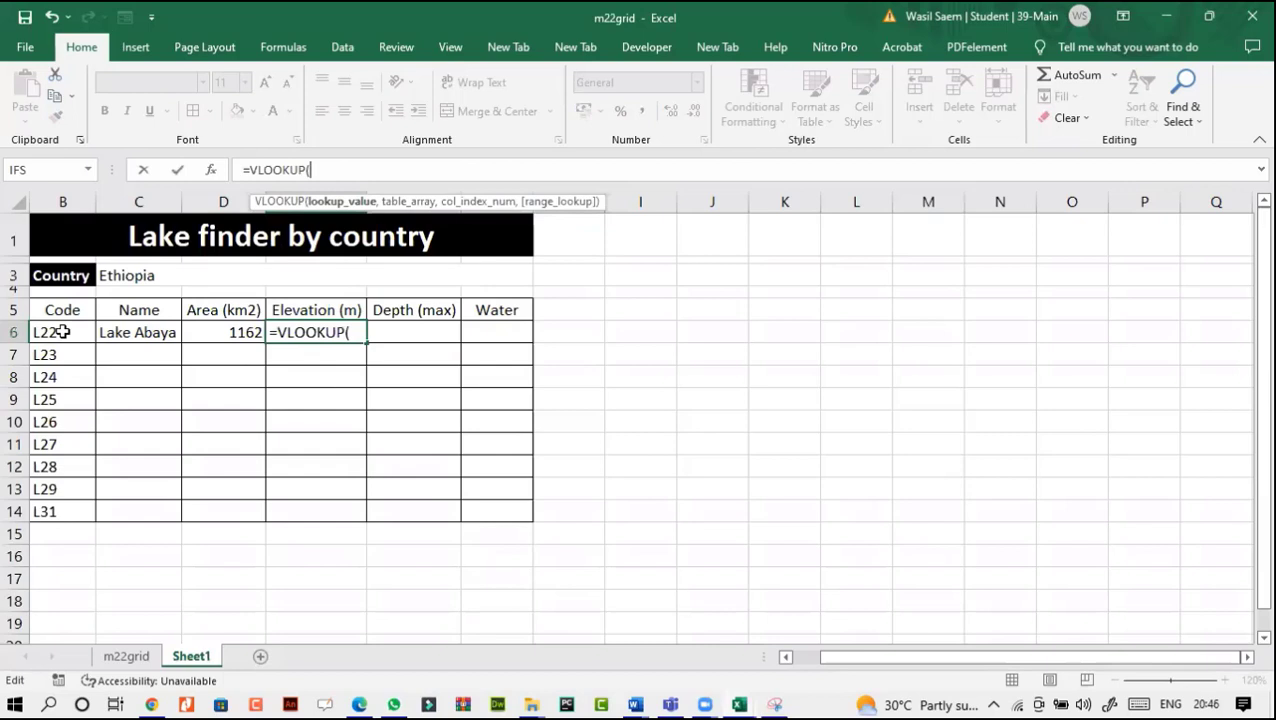
click(62, 332)
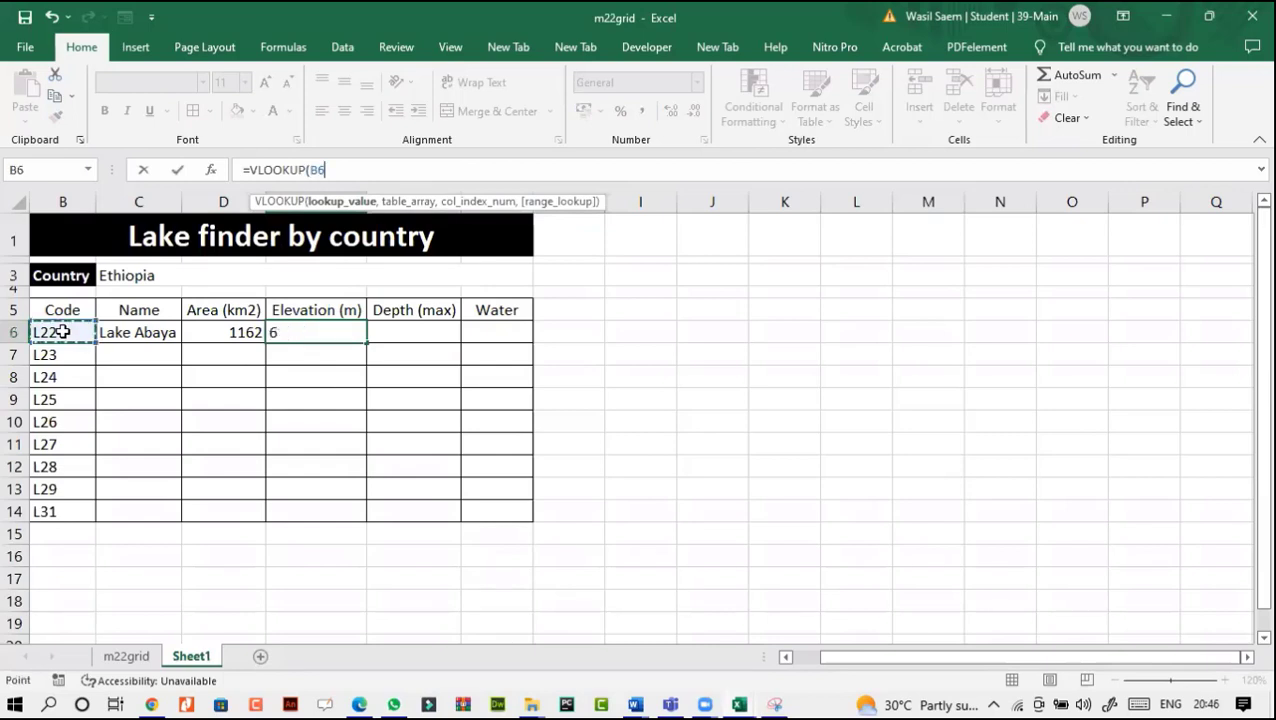
click(143, 170)
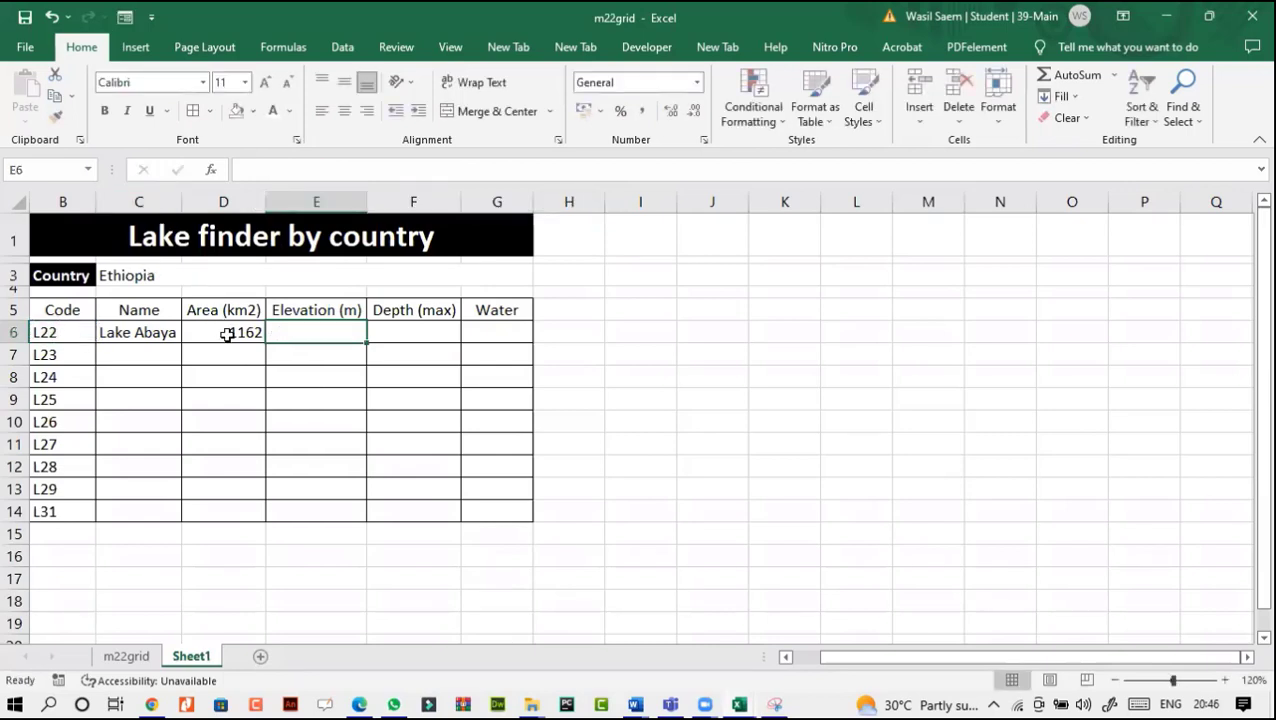
click(233, 334)
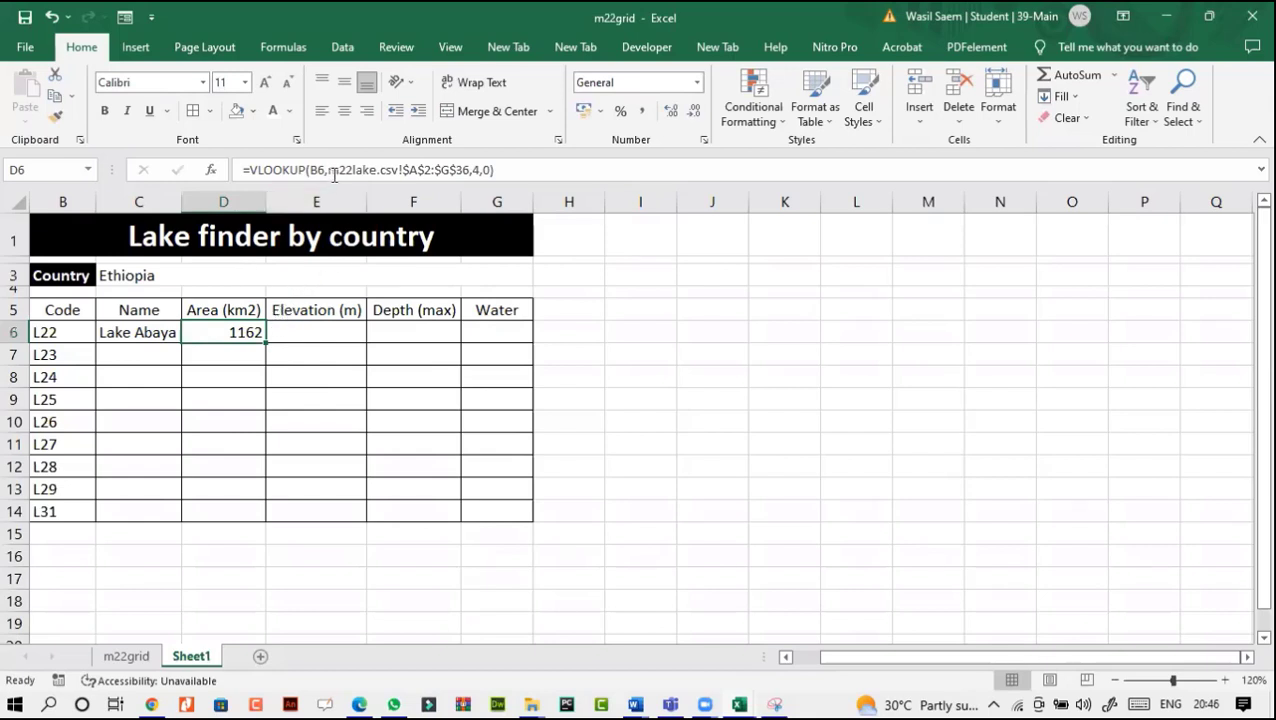
drag(333, 171, 490, 172)
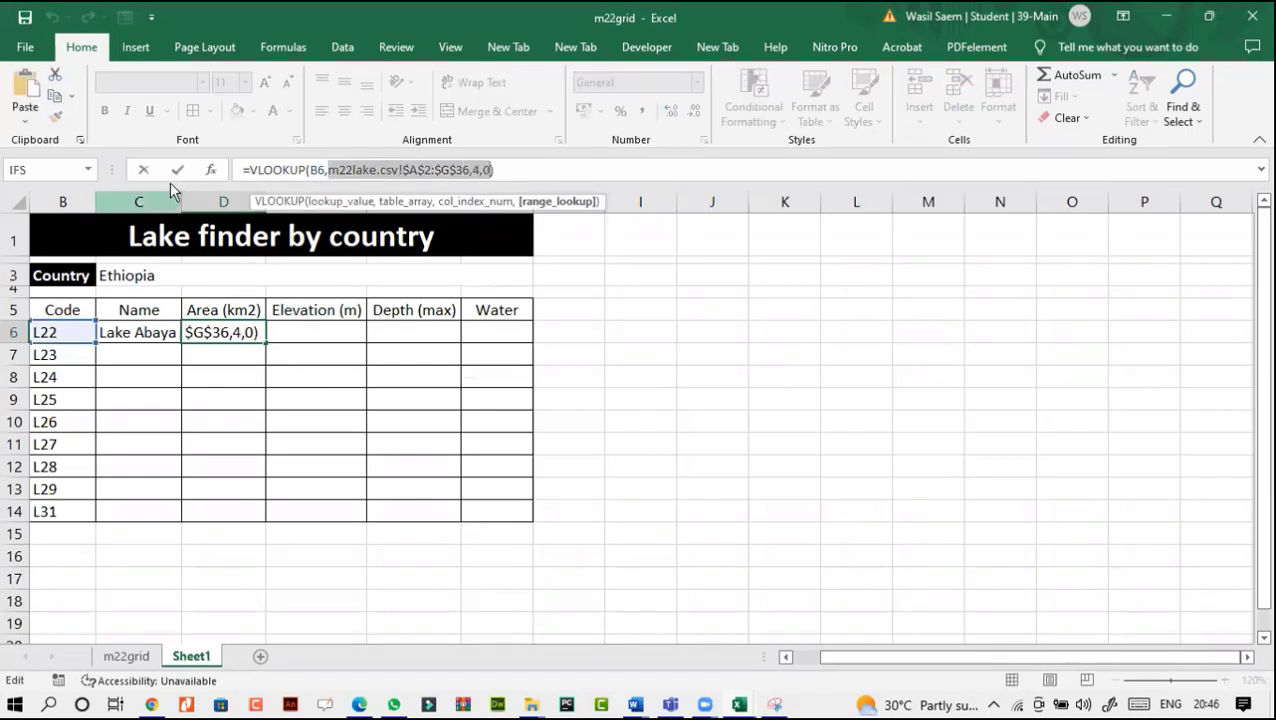
key(Escape)
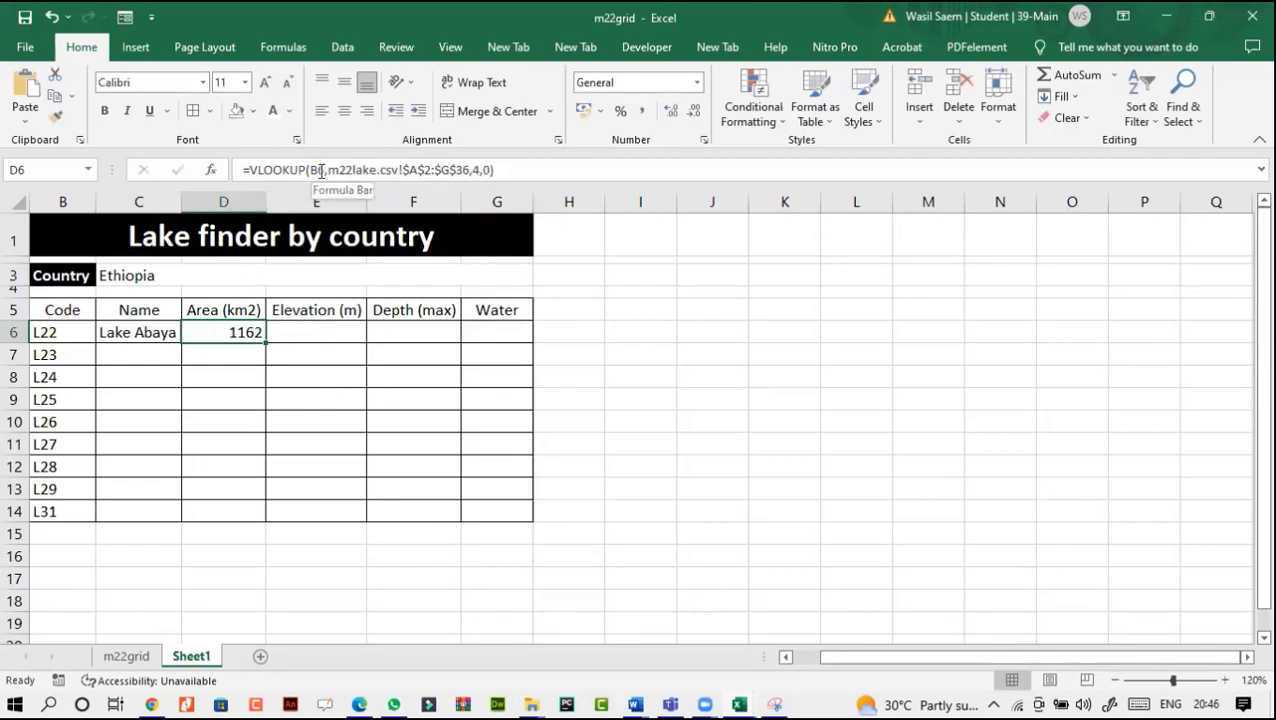
Step: Try filling the D6 formula across to G6 with its relative lookup reference, and undo the fill
drag(266, 343, 505, 336)
click(330, 333)
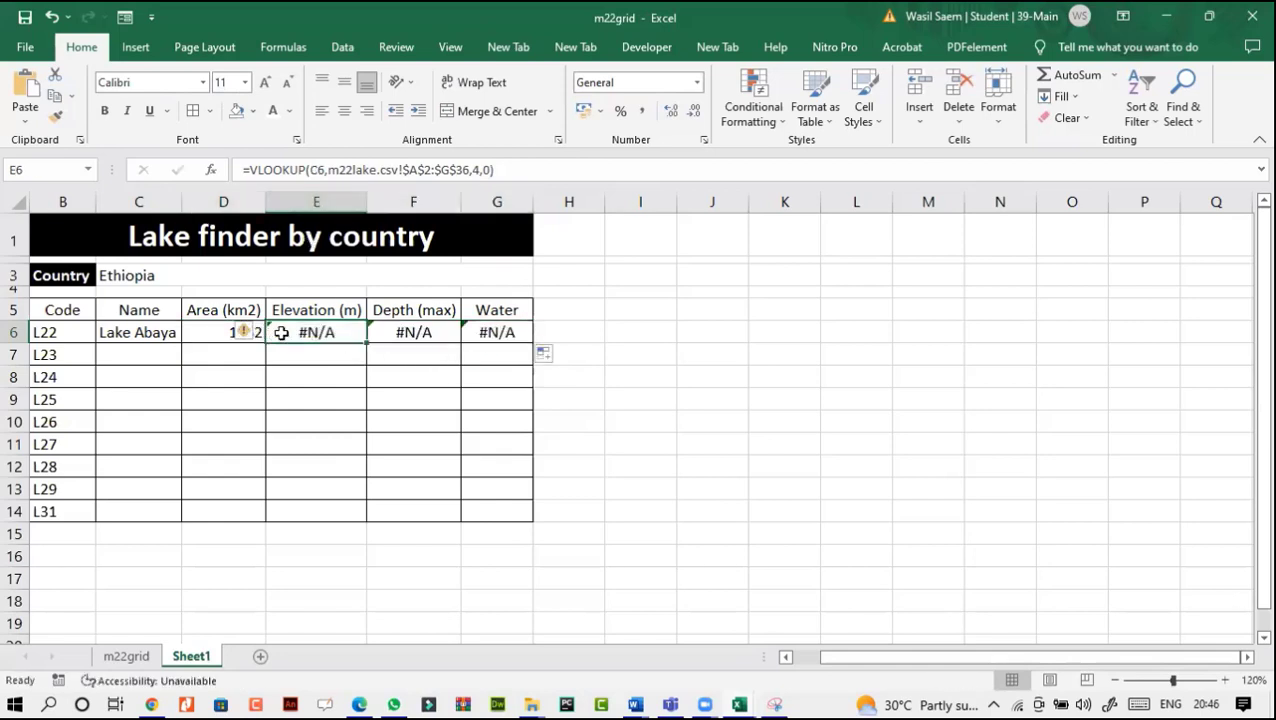
key(ctrl+z)
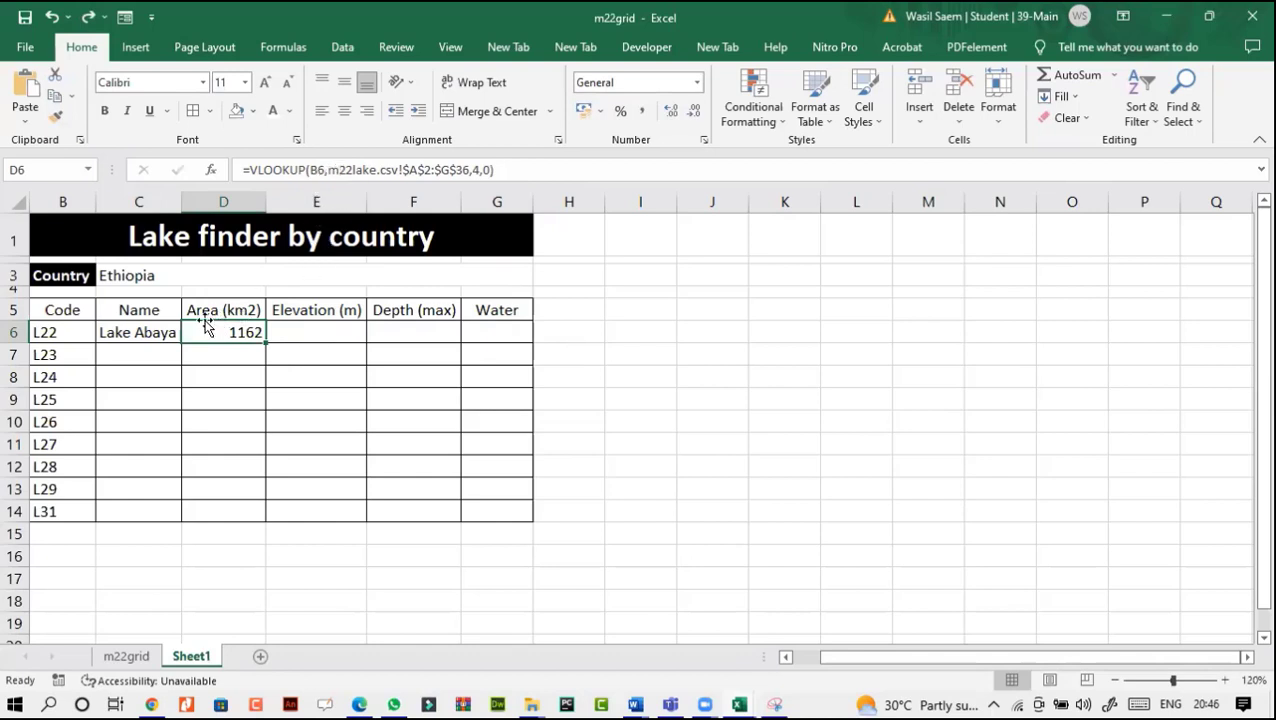
Step: Change the lookup value in the D6 formula to $B6 and fill the formula across to G6
click(311, 170)
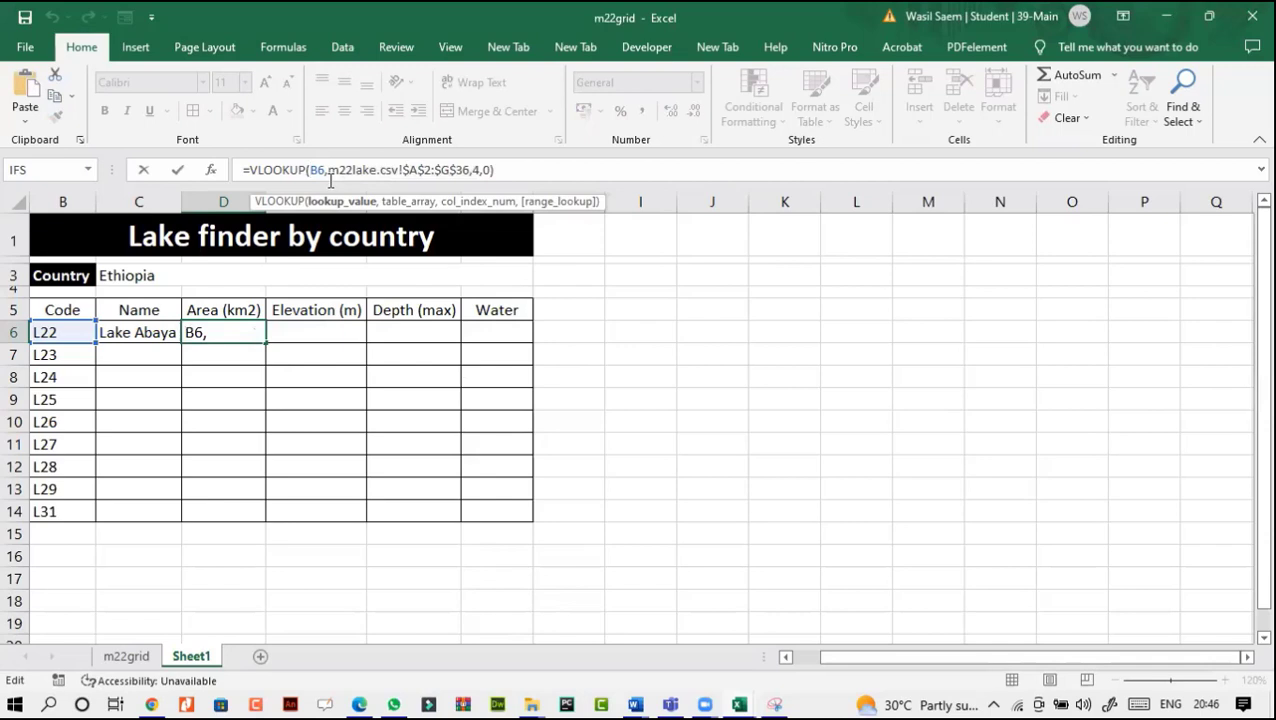
text($)
click(178, 169)
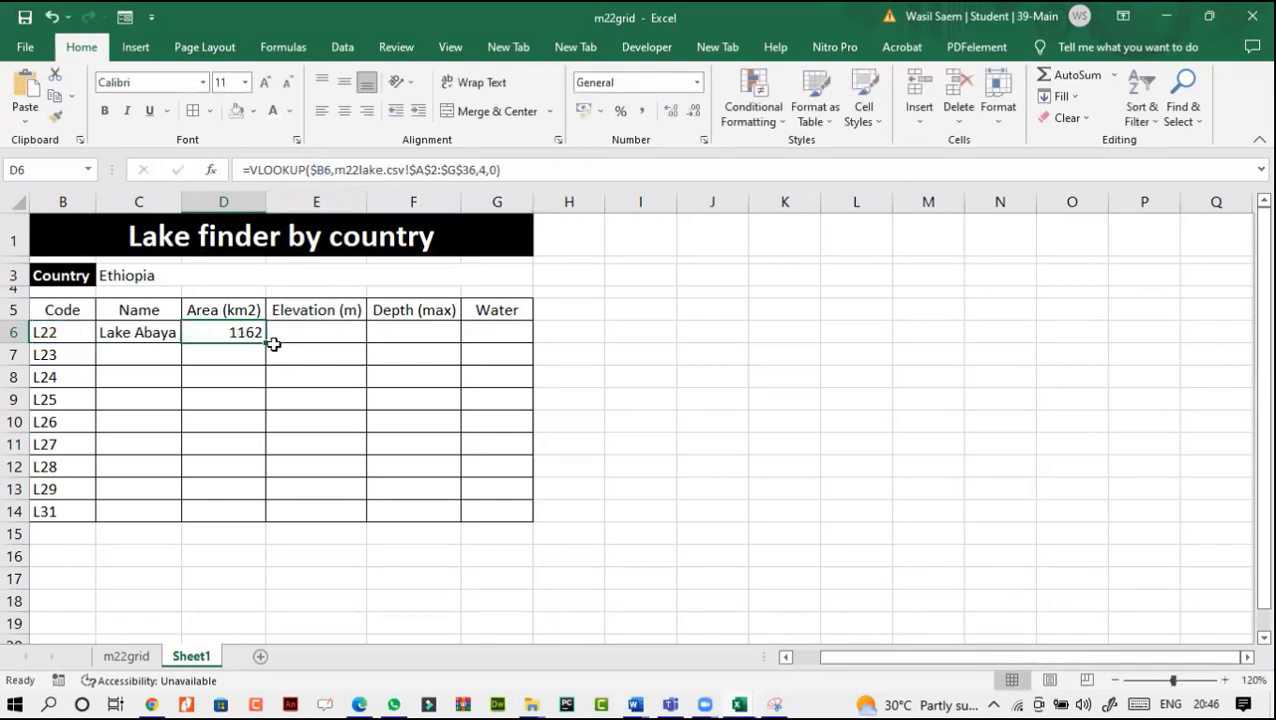
drag(266, 342, 502, 333)
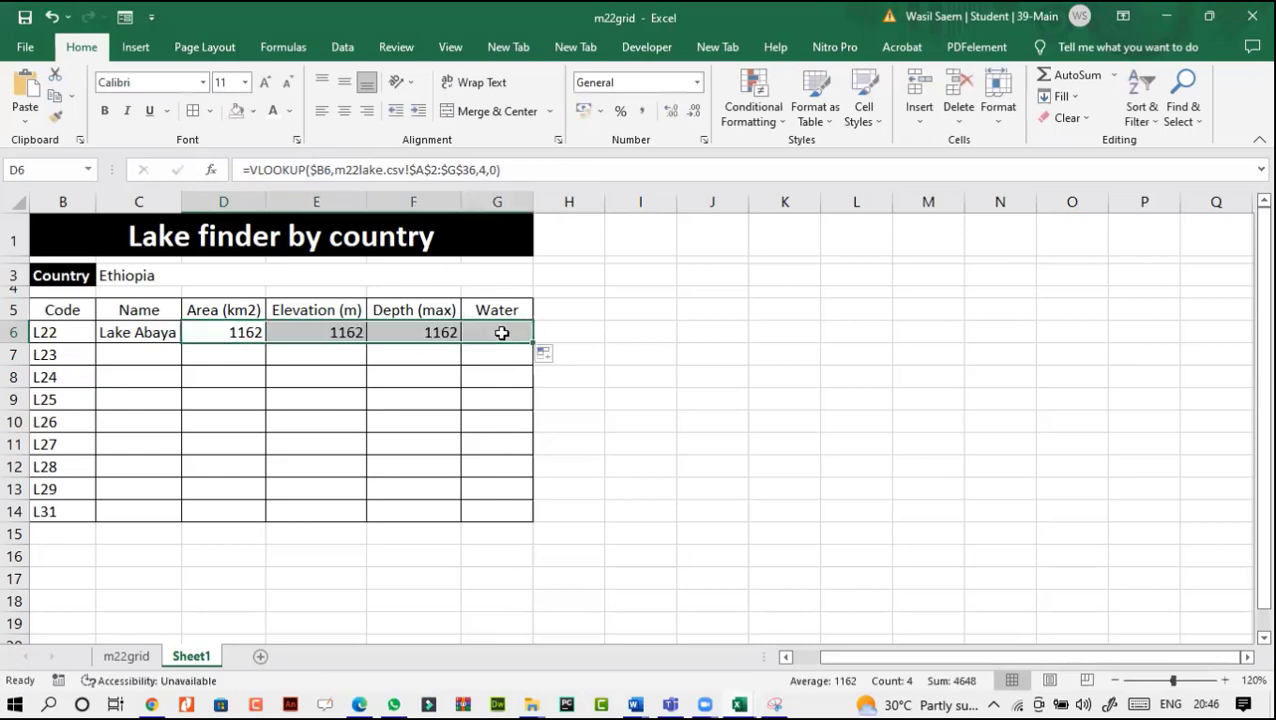
Step: Set the column index of the Elevation (m) VLOOKUP in E6 to 5
click(340, 332)
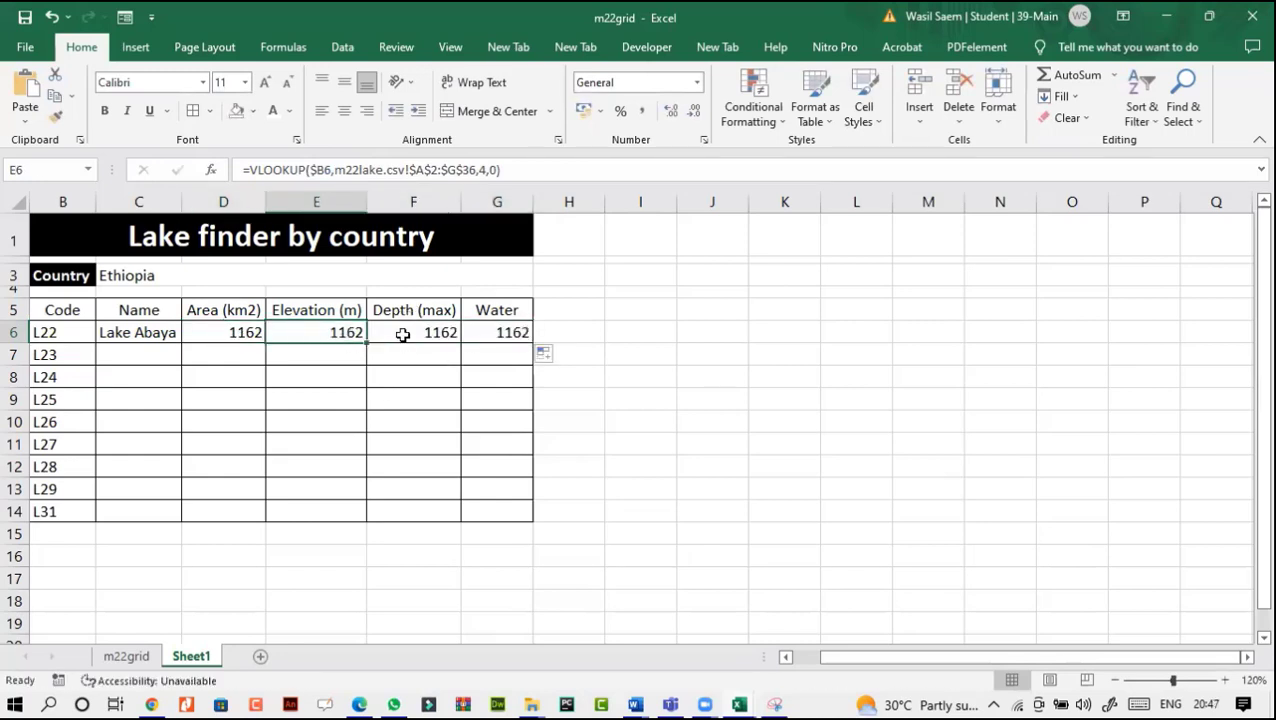
click(487, 172)
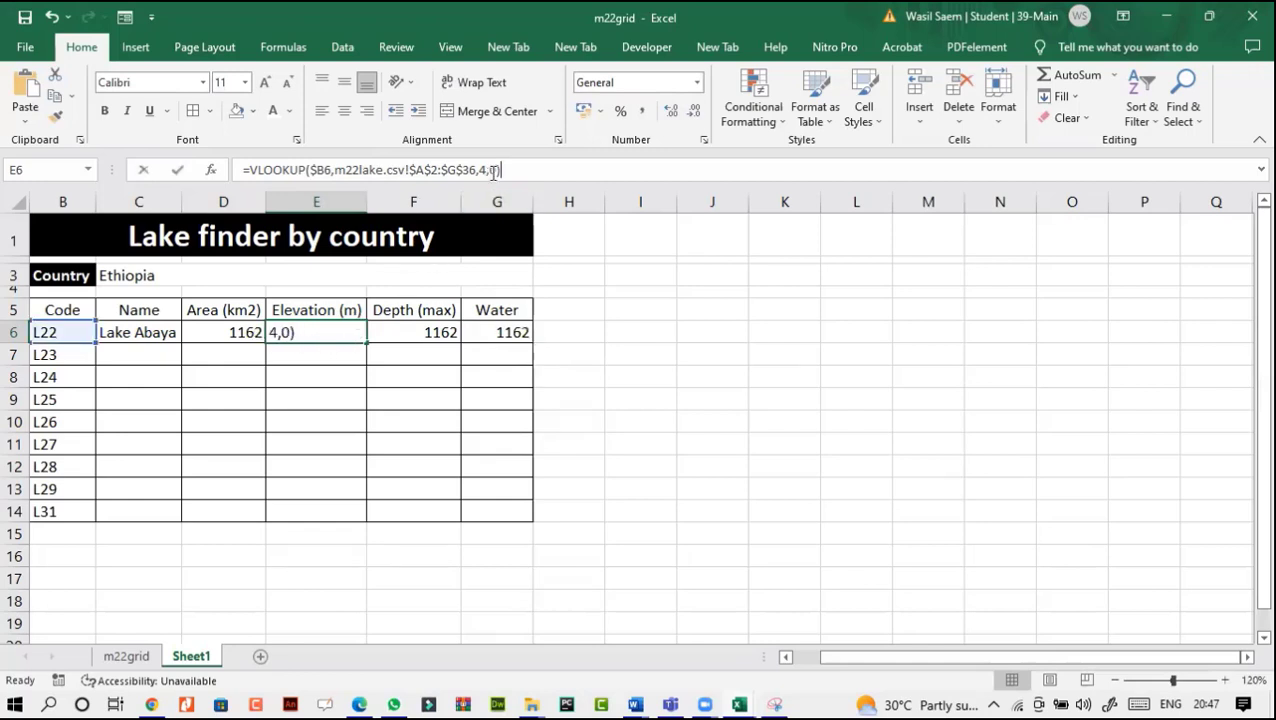
key(BackSpace)
text(5)
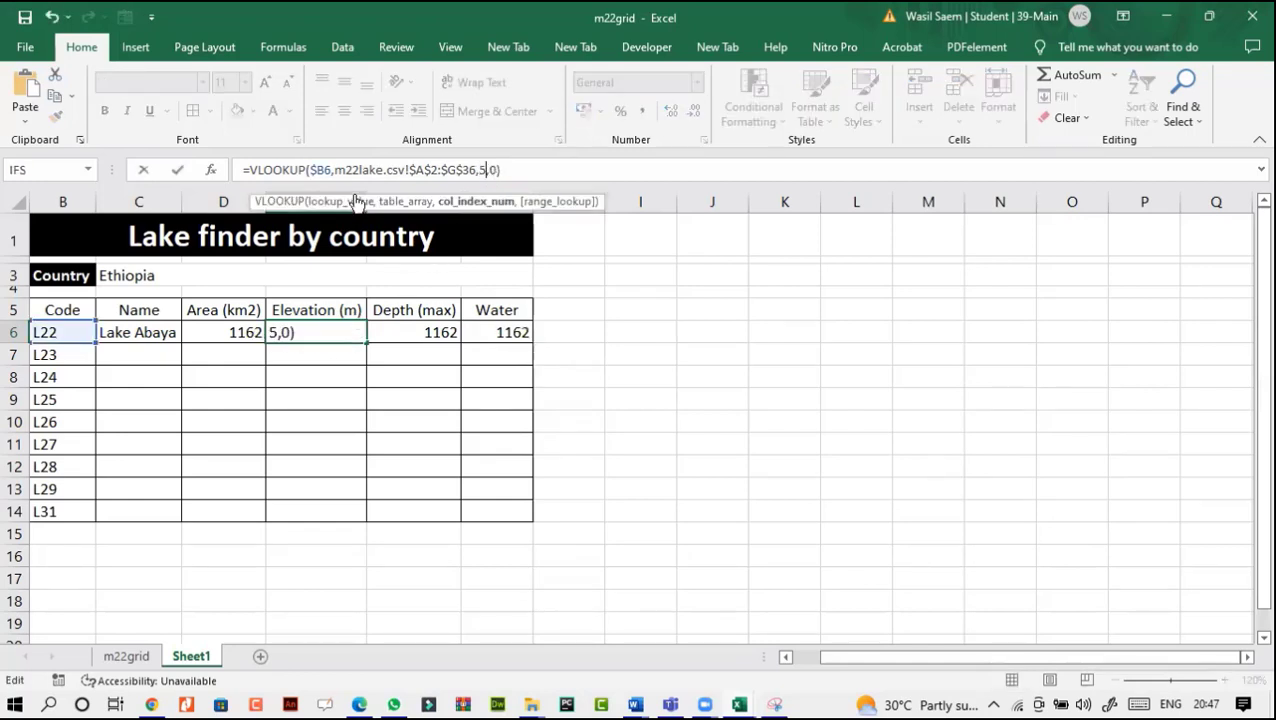
click(177, 170)
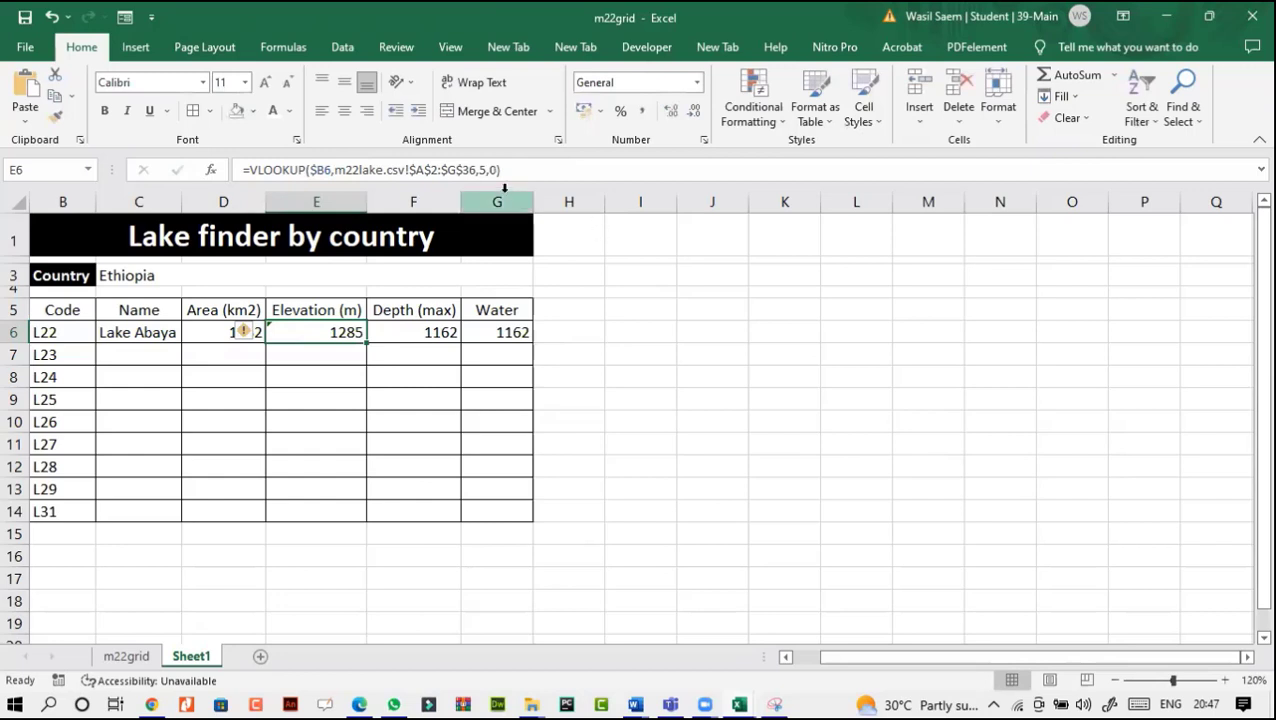
Step: Set the column index of the Depth (max) VLOOKUP in F6 to 6
click(410, 333)
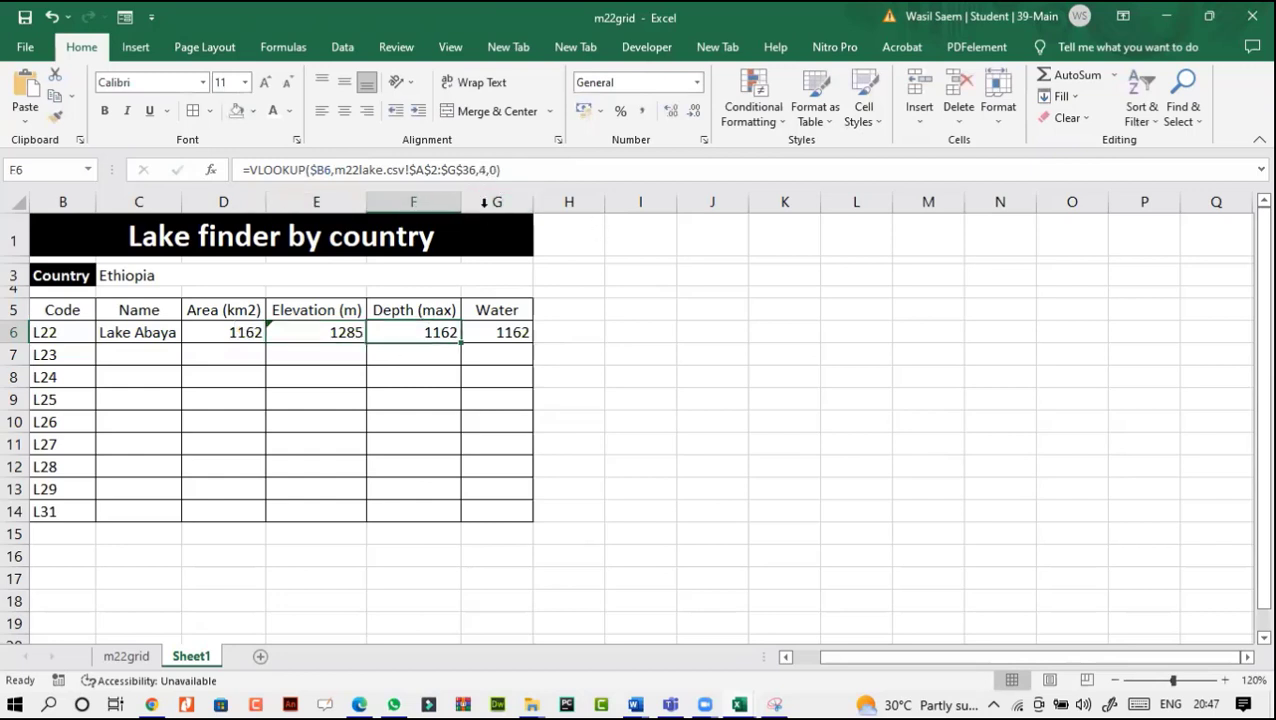
click(487, 172)
key(BackSpace)
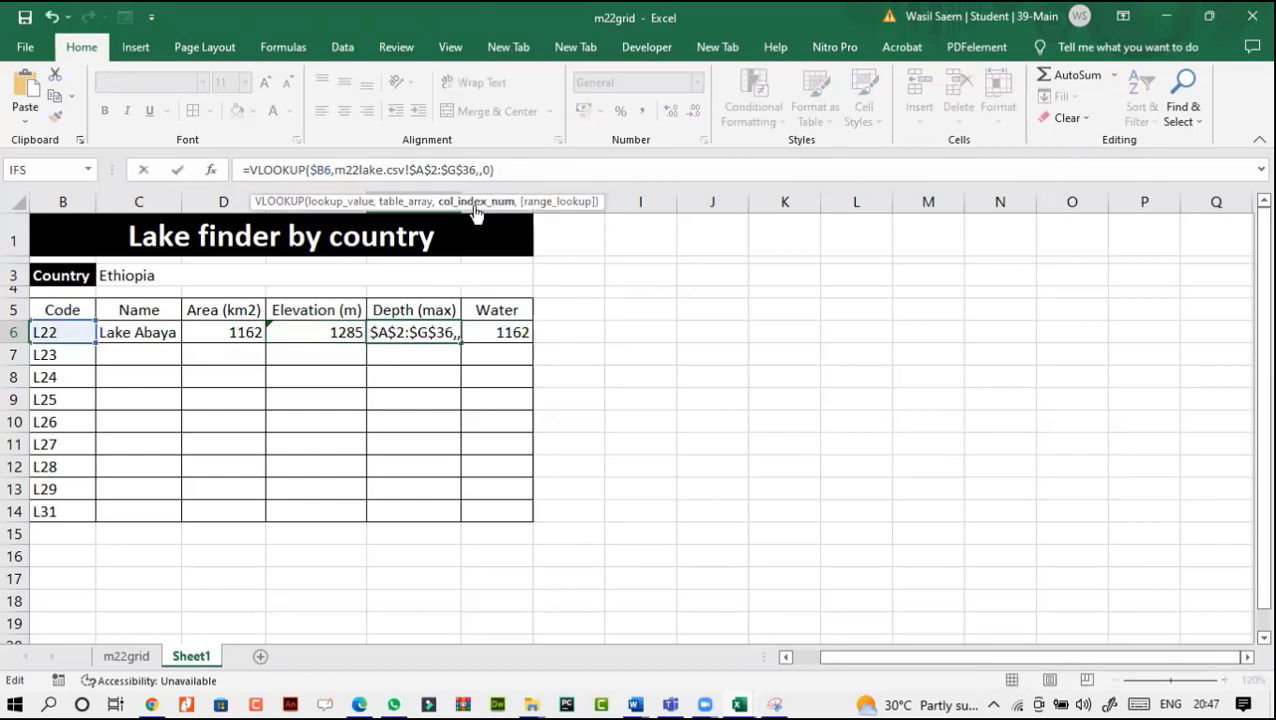
text(6)
click(177, 170)
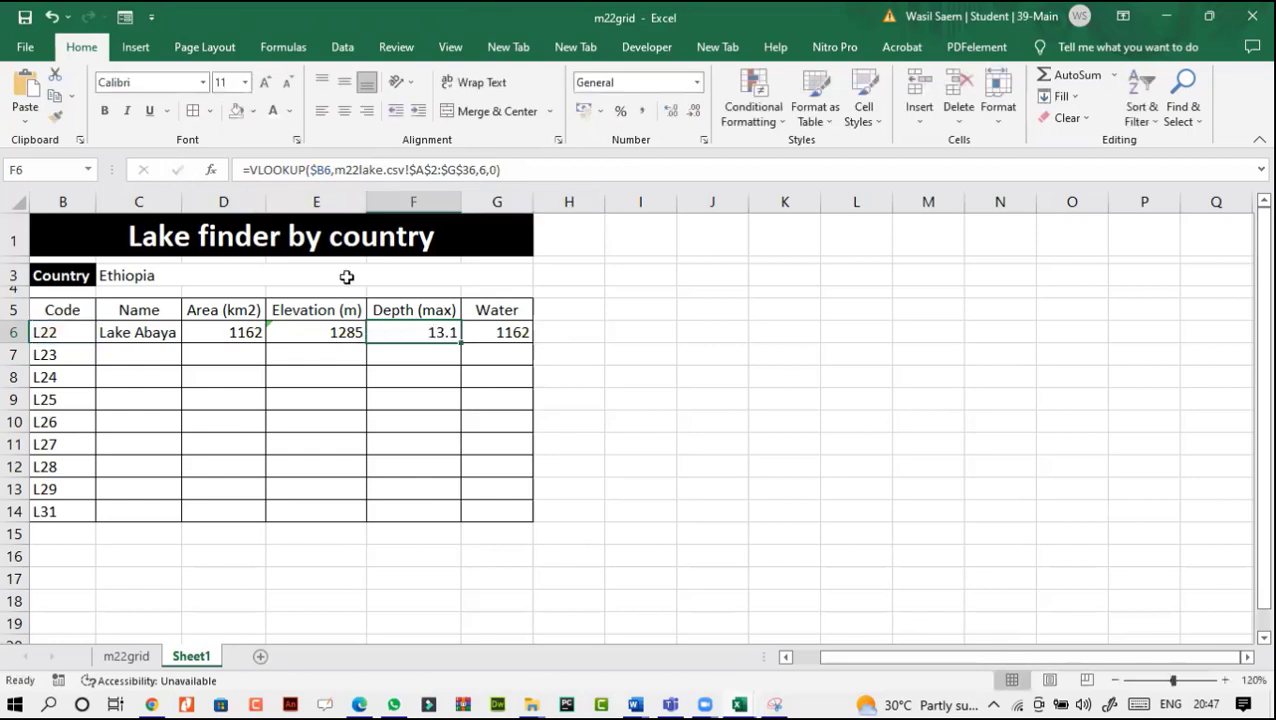
Step: Set the column index of the Water VLOOKUP in G6 to 7
click(481, 333)
click(532, 165)
key(BackSpace)
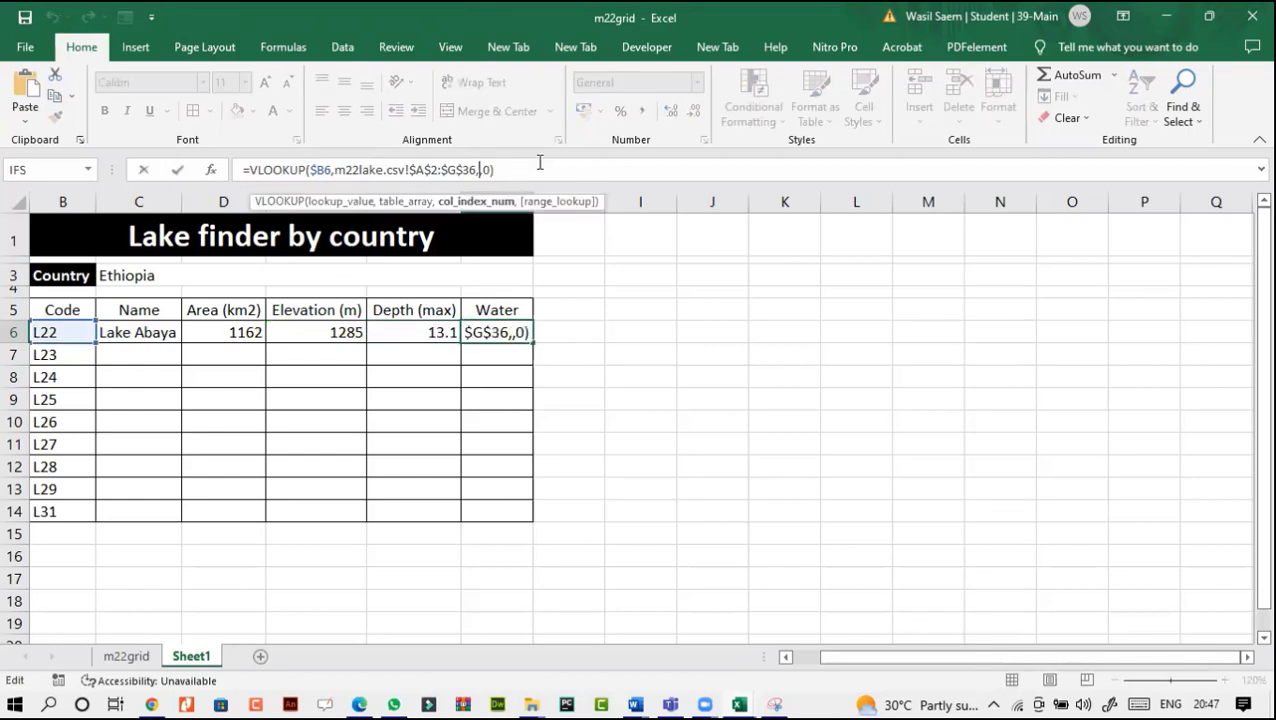
text(7)
click(178, 169)
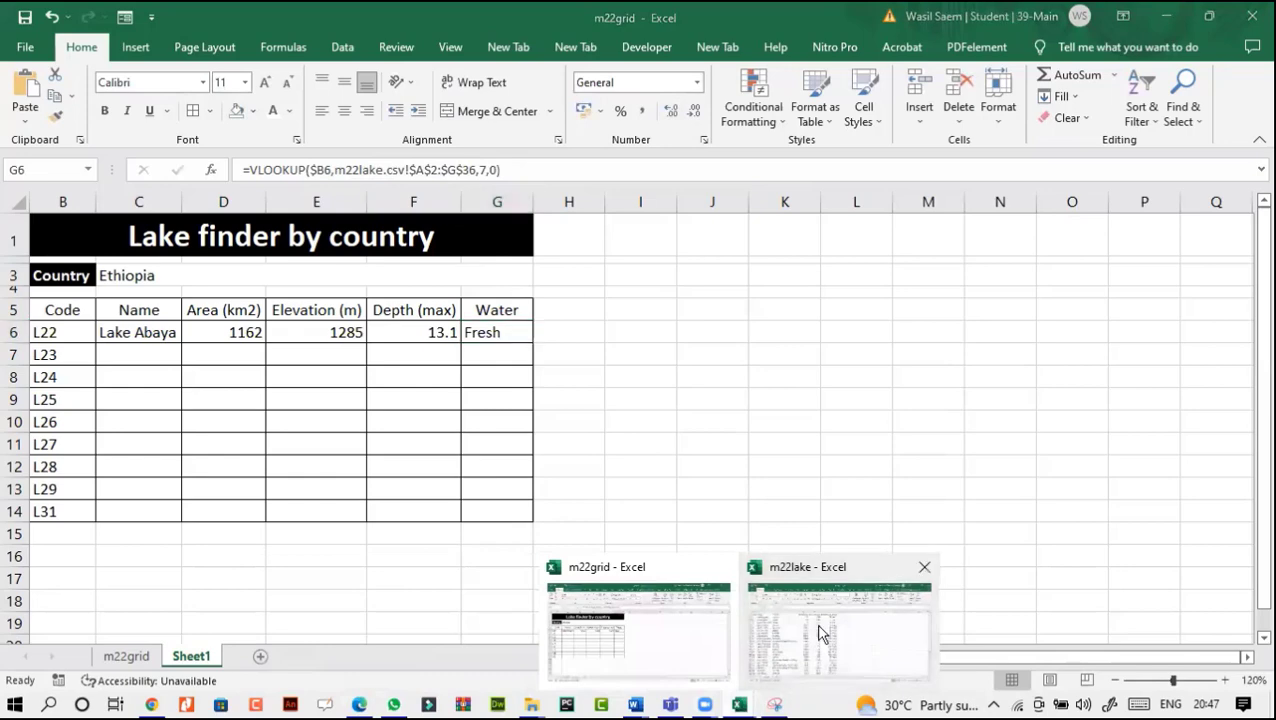
Step: Check the m22lake workbook, then fill the Name formula in C6 of m22grid down to C14
click(800, 620)
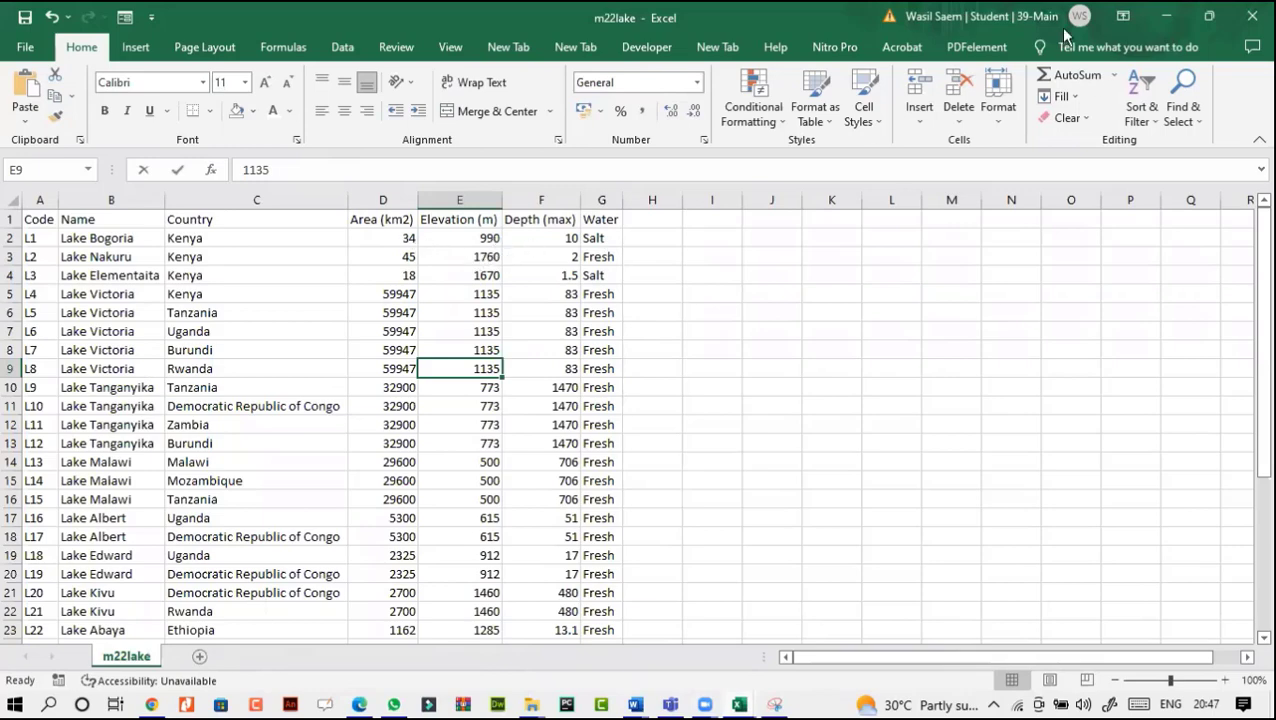
click(1170, 17)
click(233, 330)
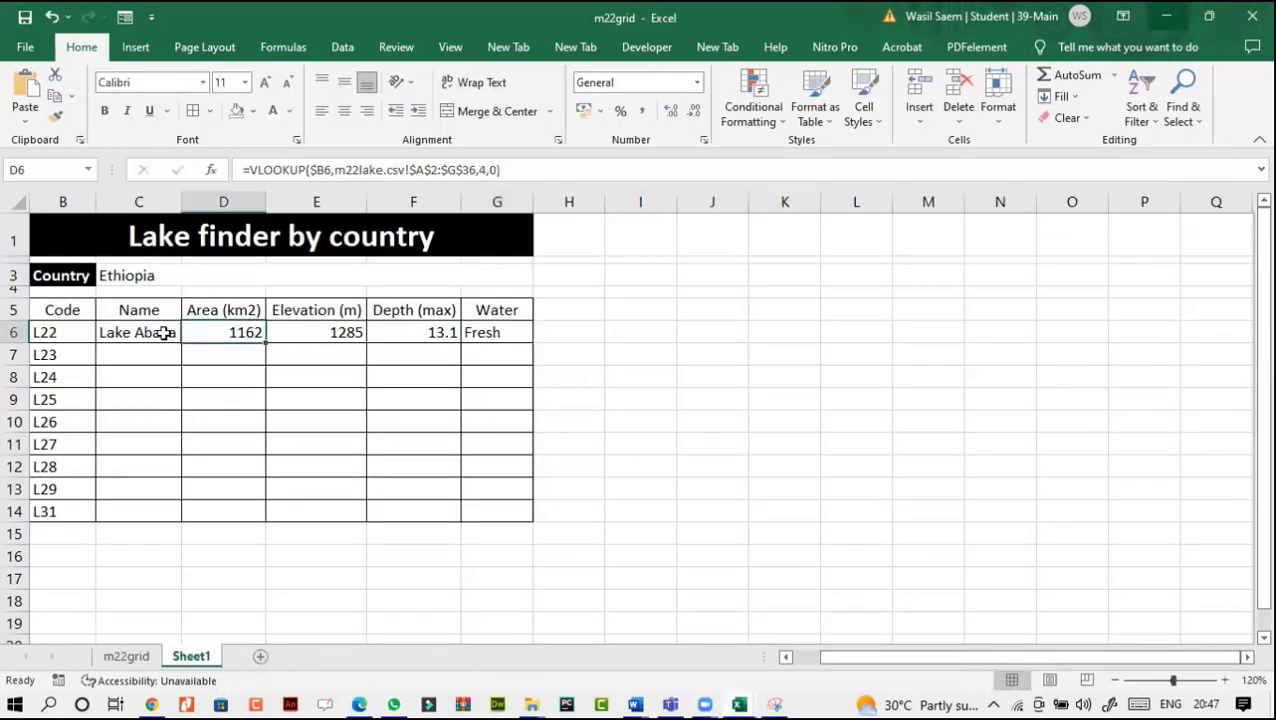
click(172, 335)
double_click(180, 343)
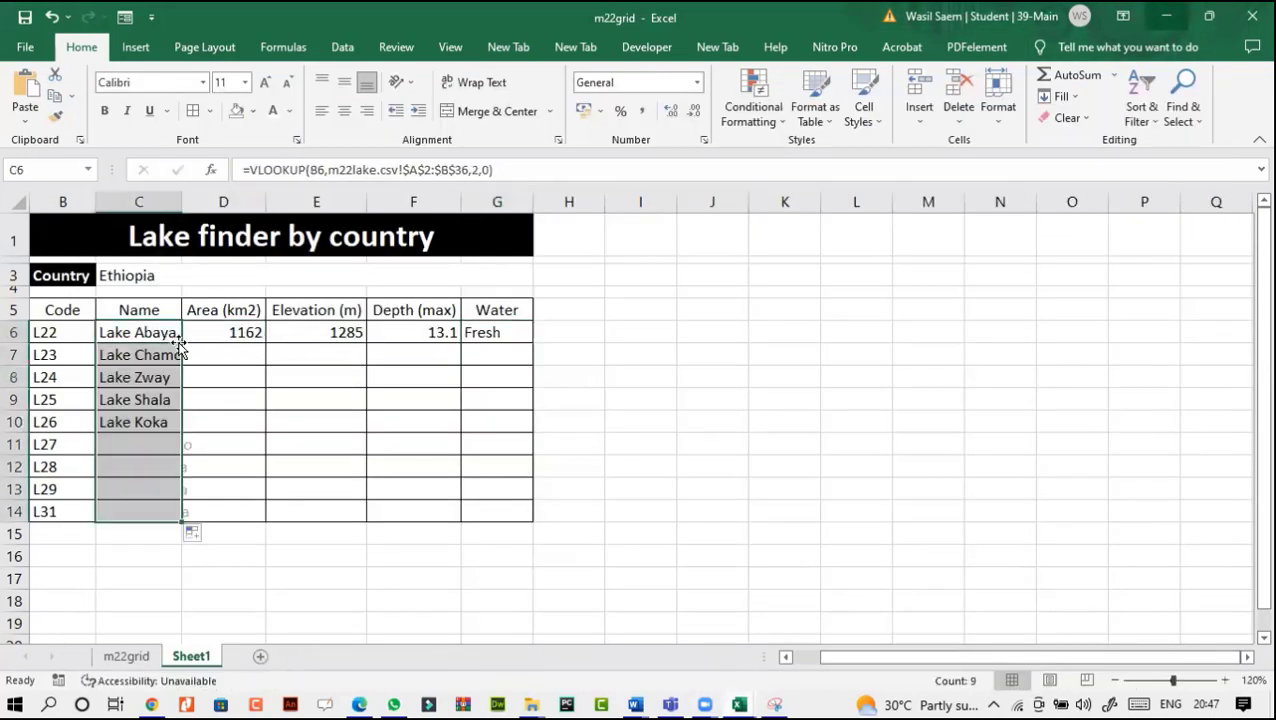
Step: Fill the Area (km2) and Elevation (m) formulas in D6 and E6 down to row 14
click(233, 330)
double_click(265, 343)
click(333, 330)
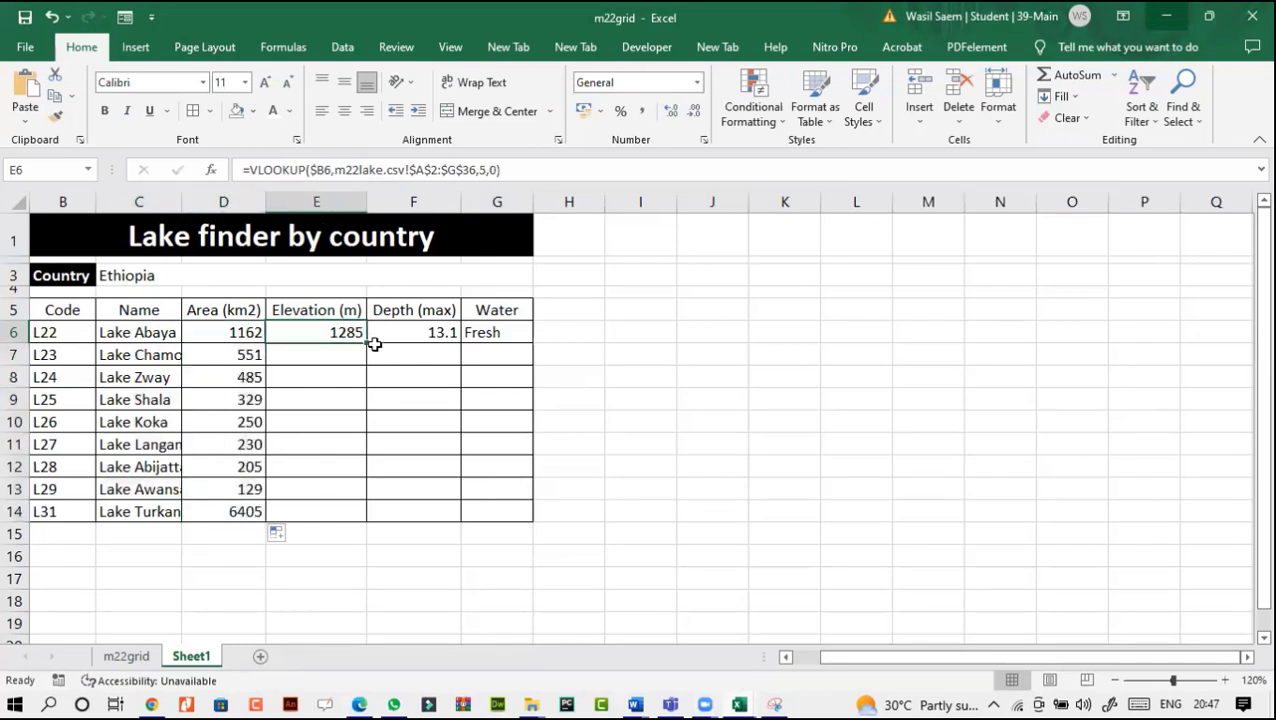
double_click(365, 343)
Step: Fill the Depth (max) and Water formulas in F6 and G6 down to row 14
click(416, 332)
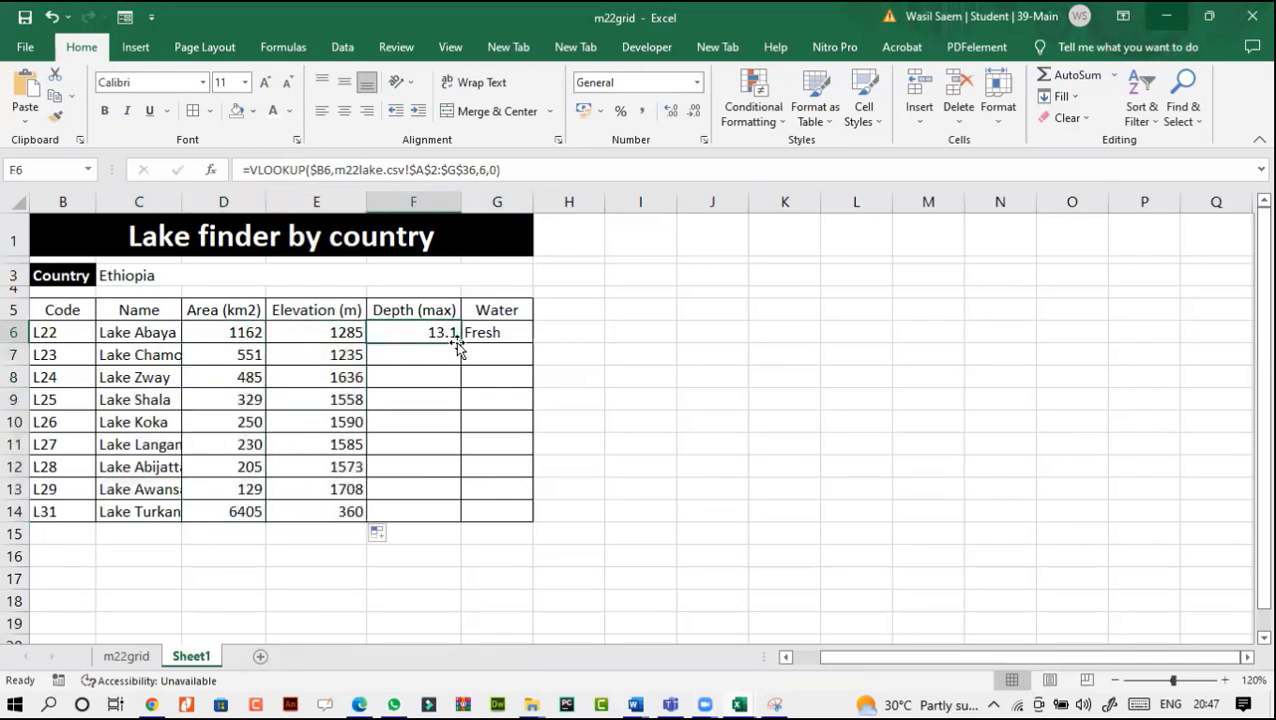
double_click(463, 343)
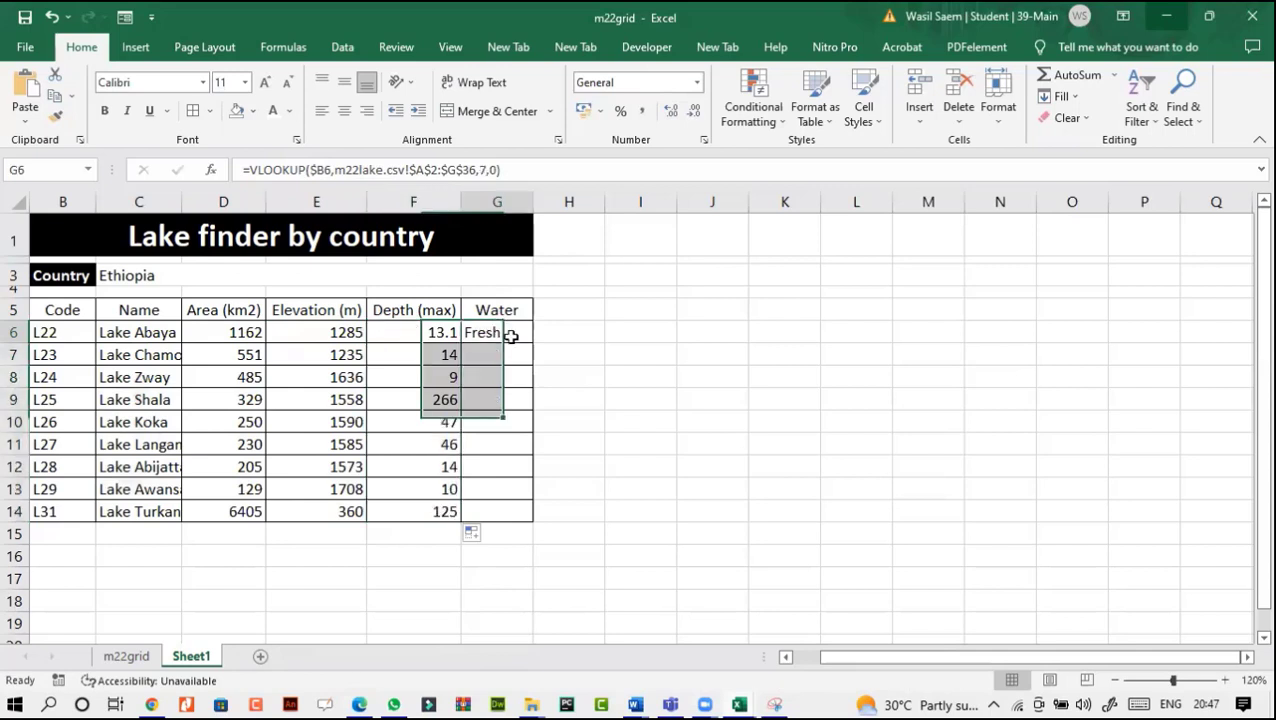
click(505, 333)
double_click(533, 344)
click(572, 460)
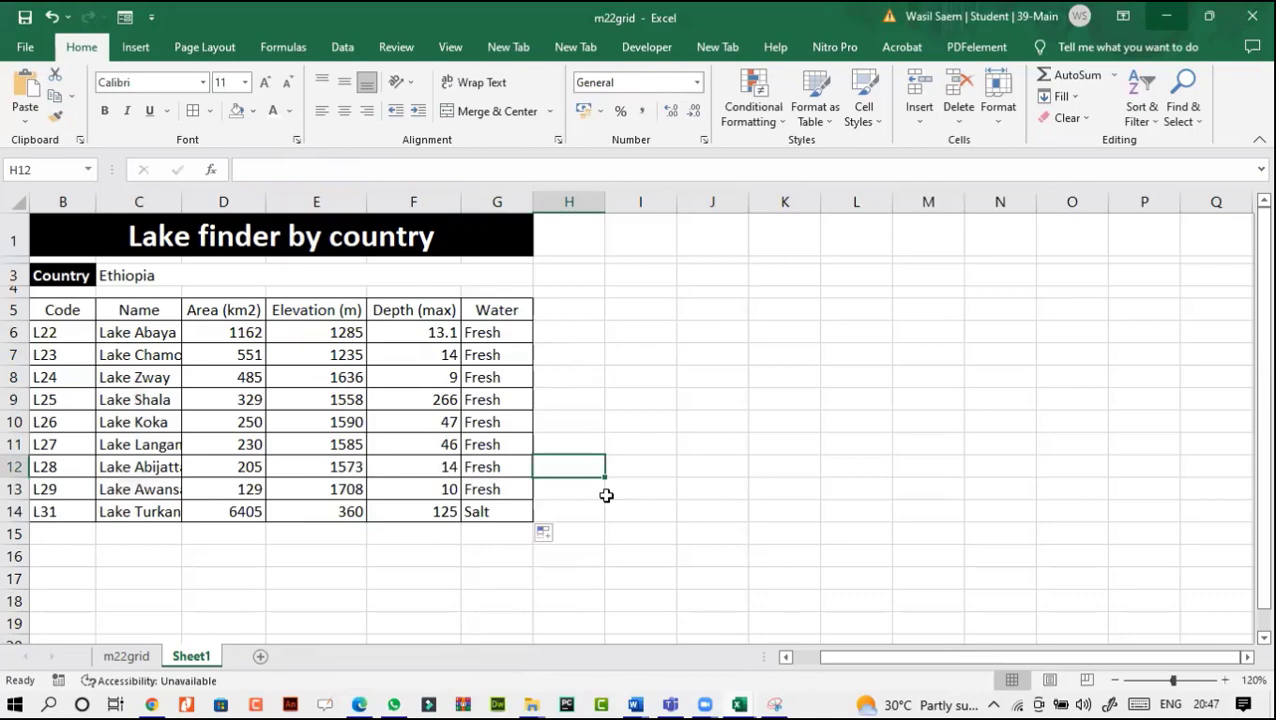
Step: Switch to the exam paper PDF in the browser and read questions 23 to 26 after the lookup task
click(359, 704)
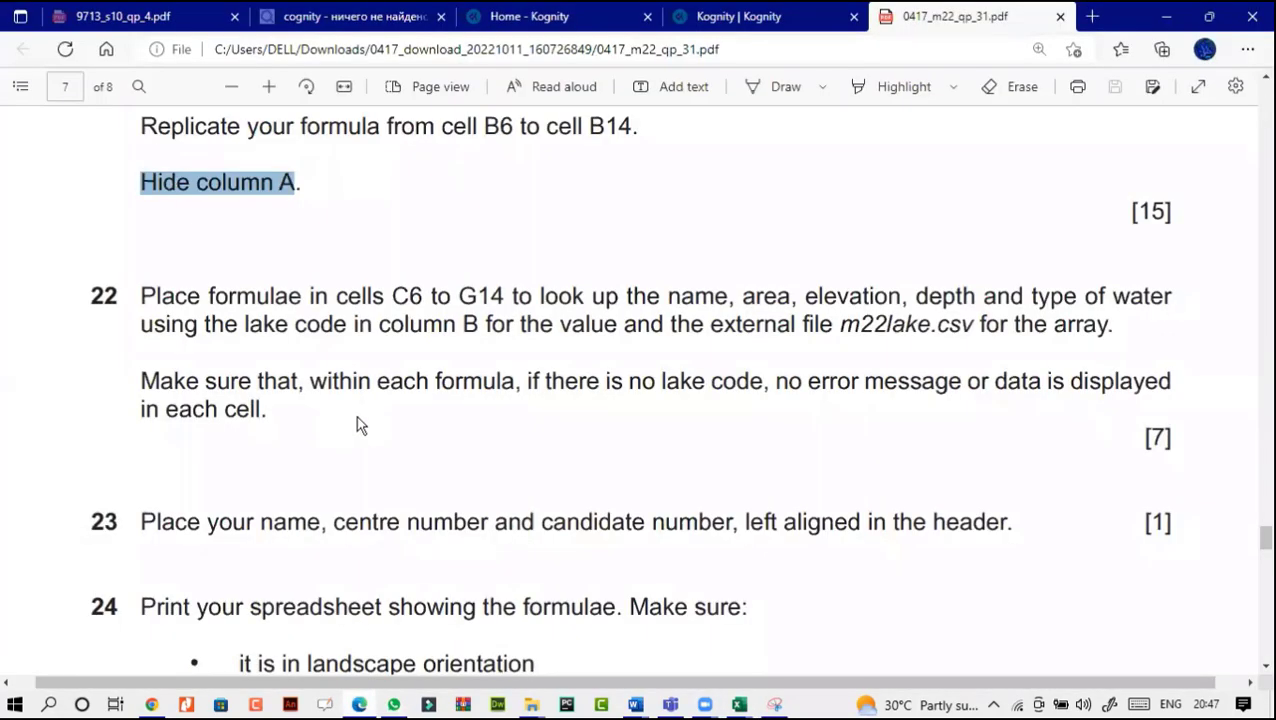
scroll(369, 377, down, 1)
scroll(369, 377, down, 4)
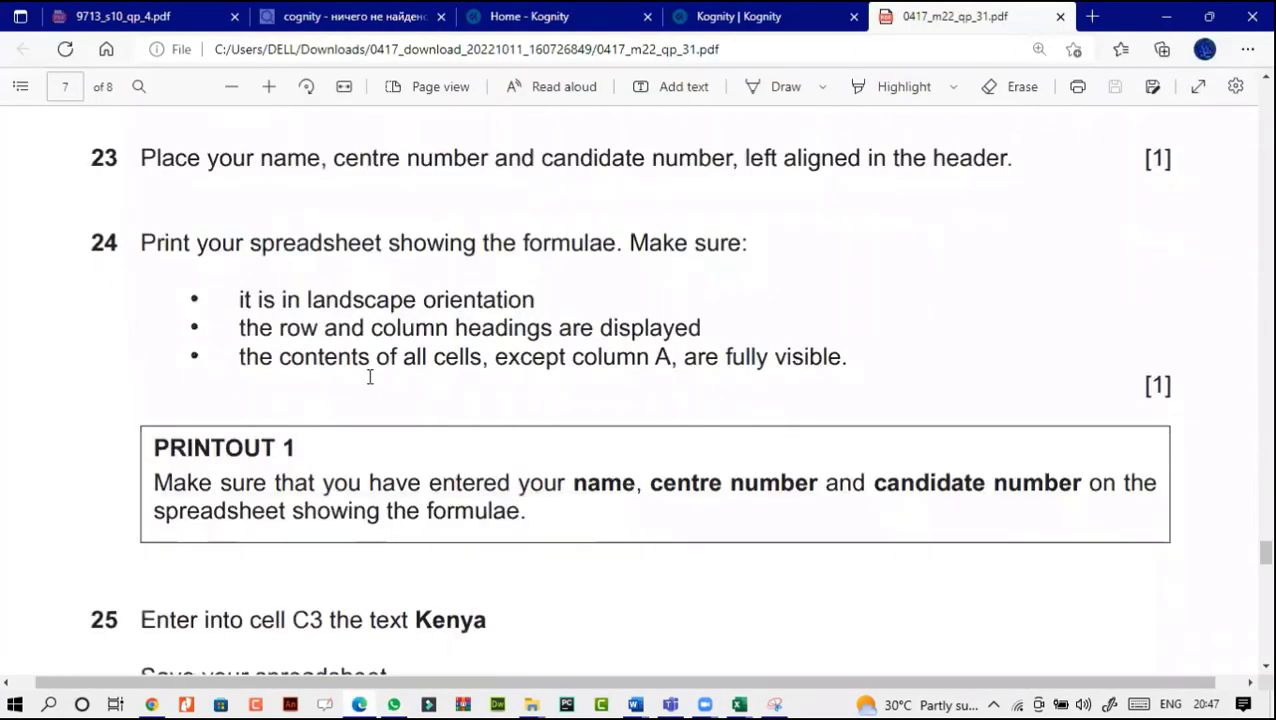
scroll(369, 377, down, 4)
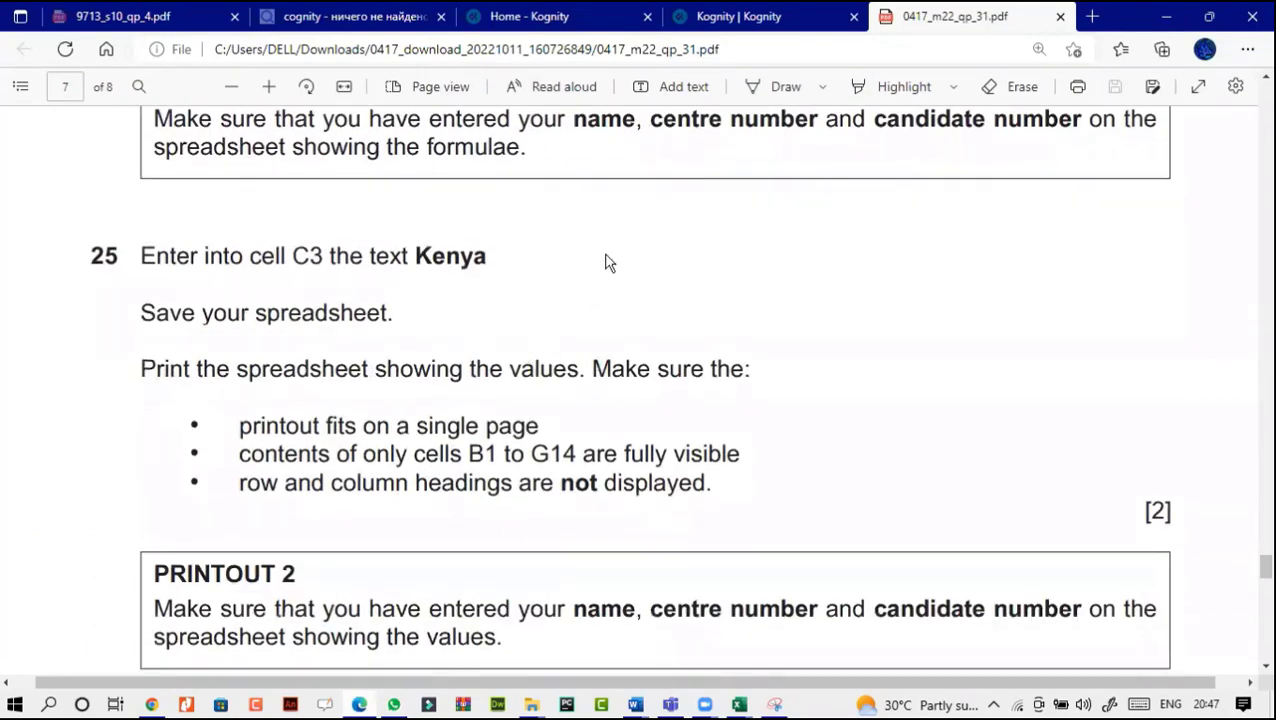
click(230, 87)
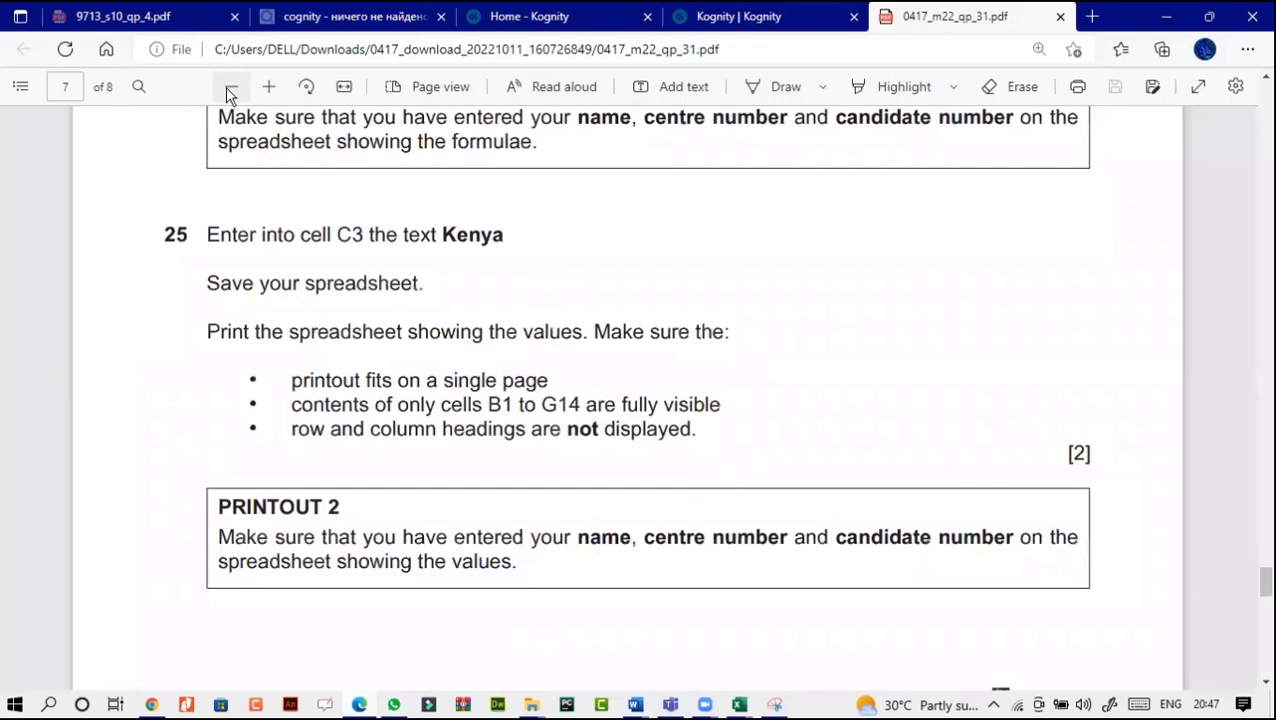
scroll(606, 330, down, 4)
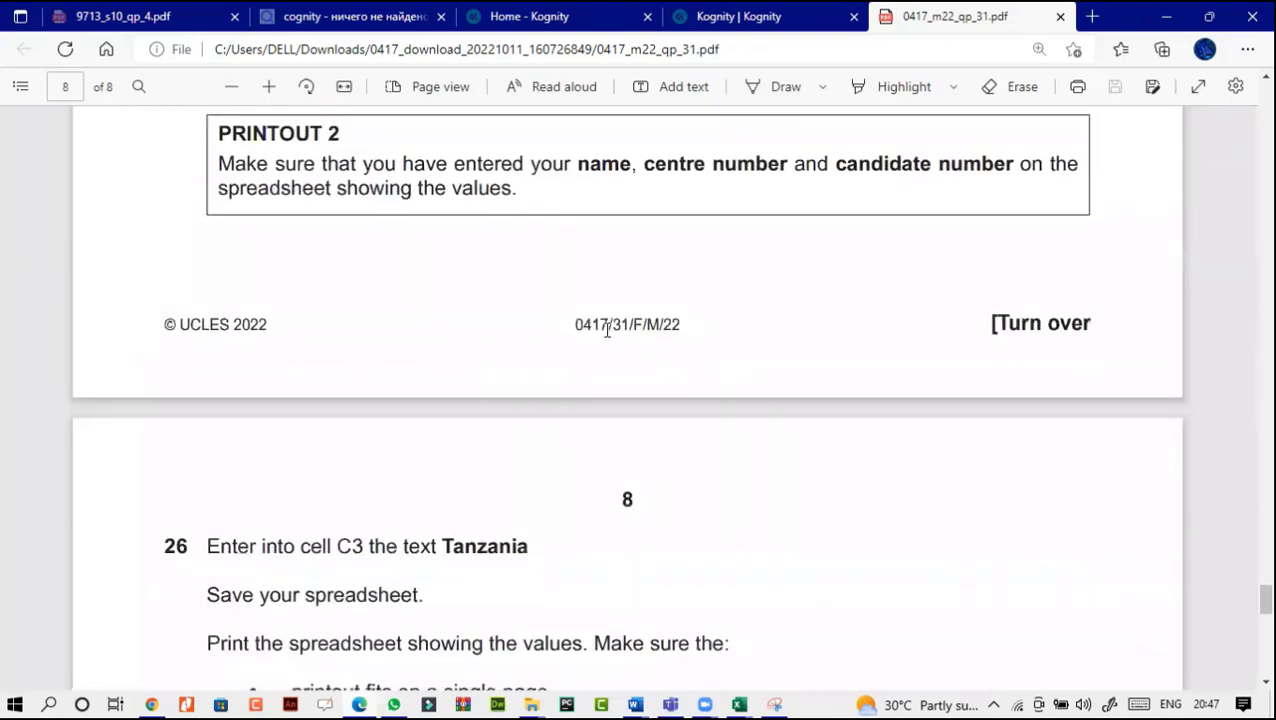
scroll(606, 330, up, 6)
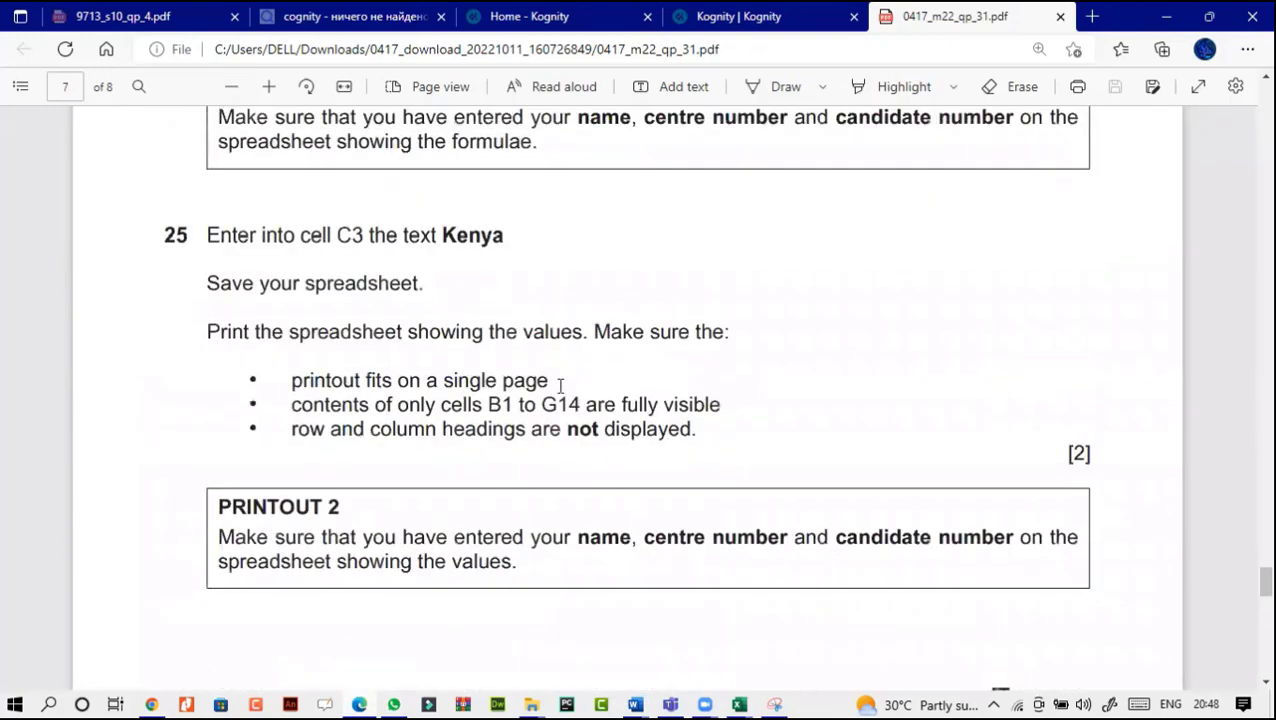
scroll(561, 386, down, 2)
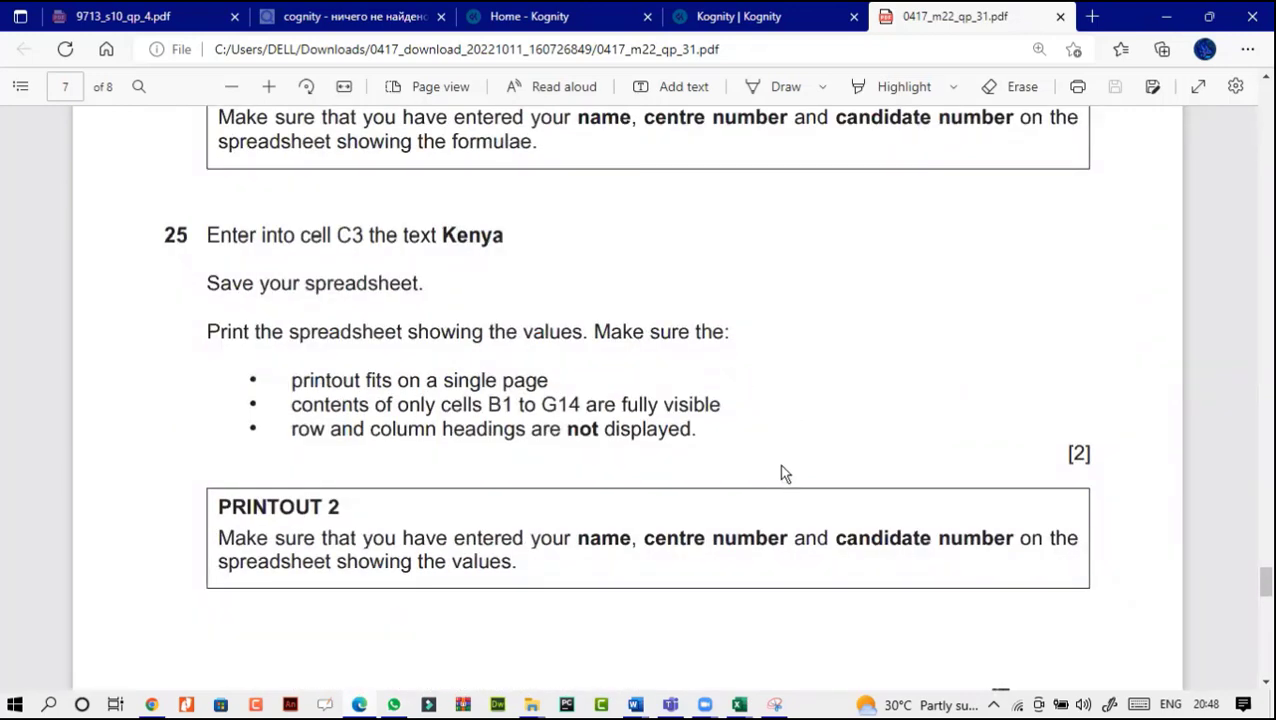
Step: Try to paste the word Kenya from question 25 into merged cell C3 of the m22grid workbook
double_click(510, 240)
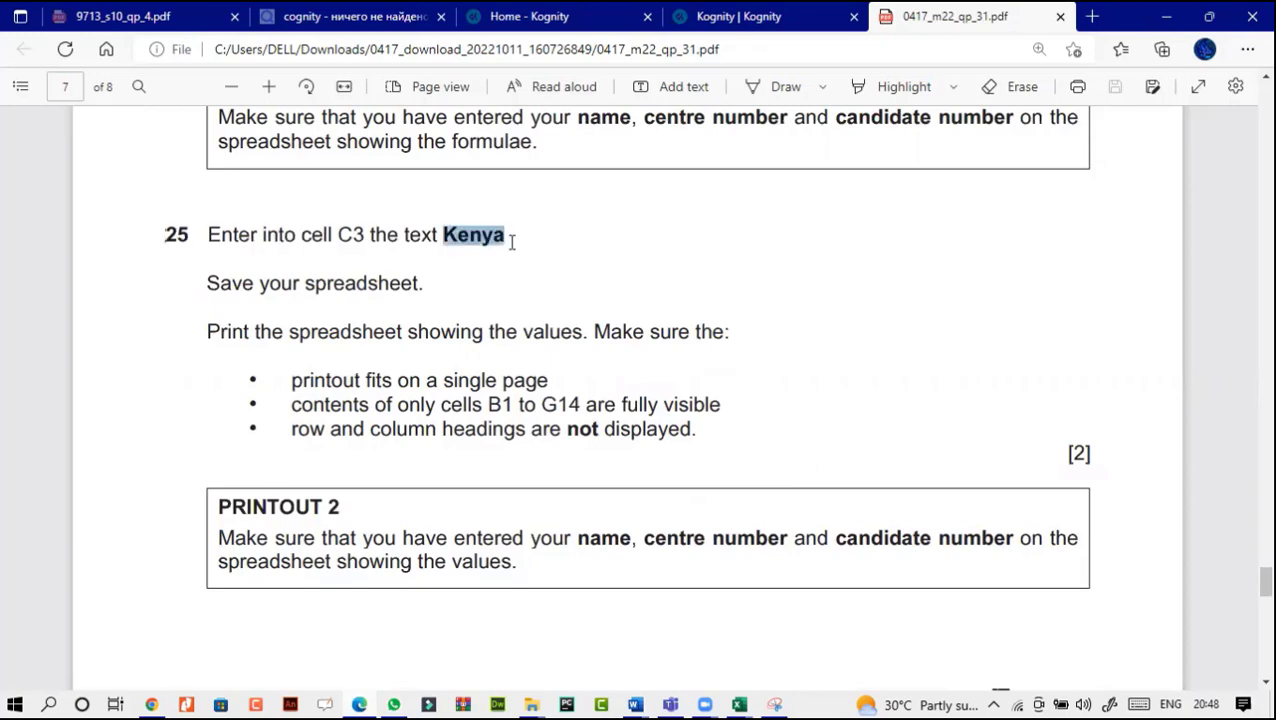
click(746, 706)
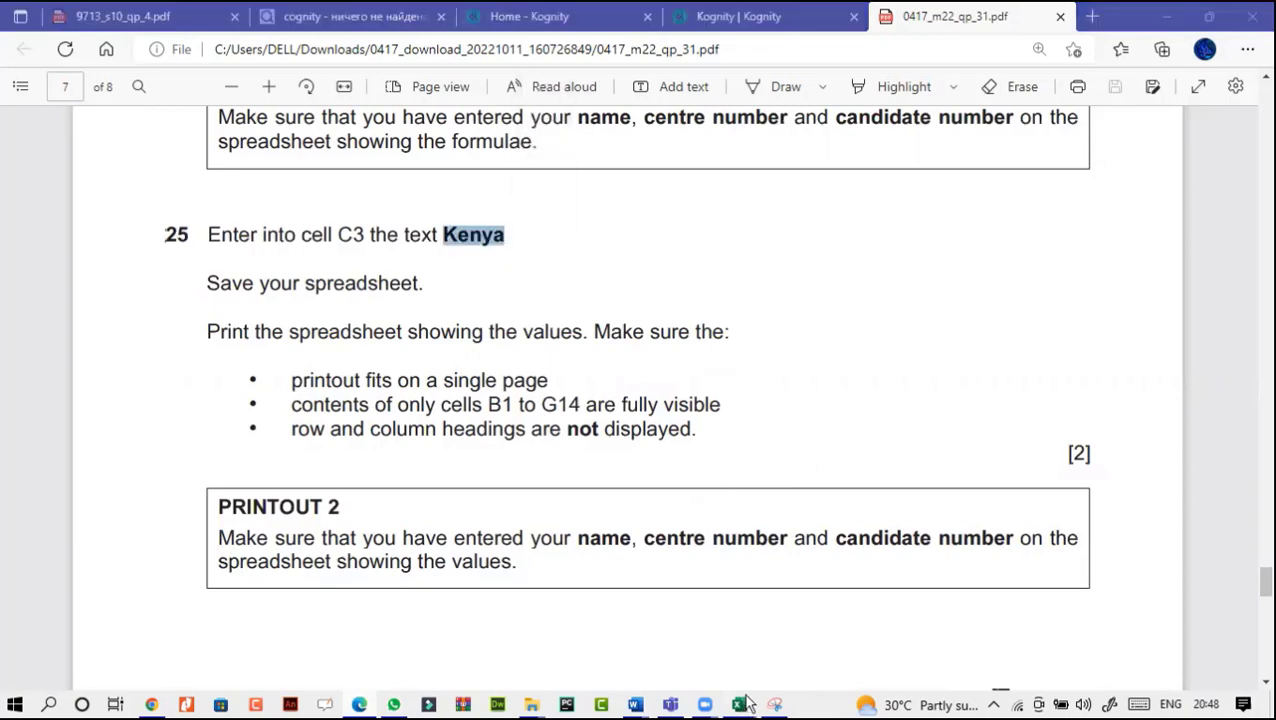
click(818, 632)
click(582, 625)
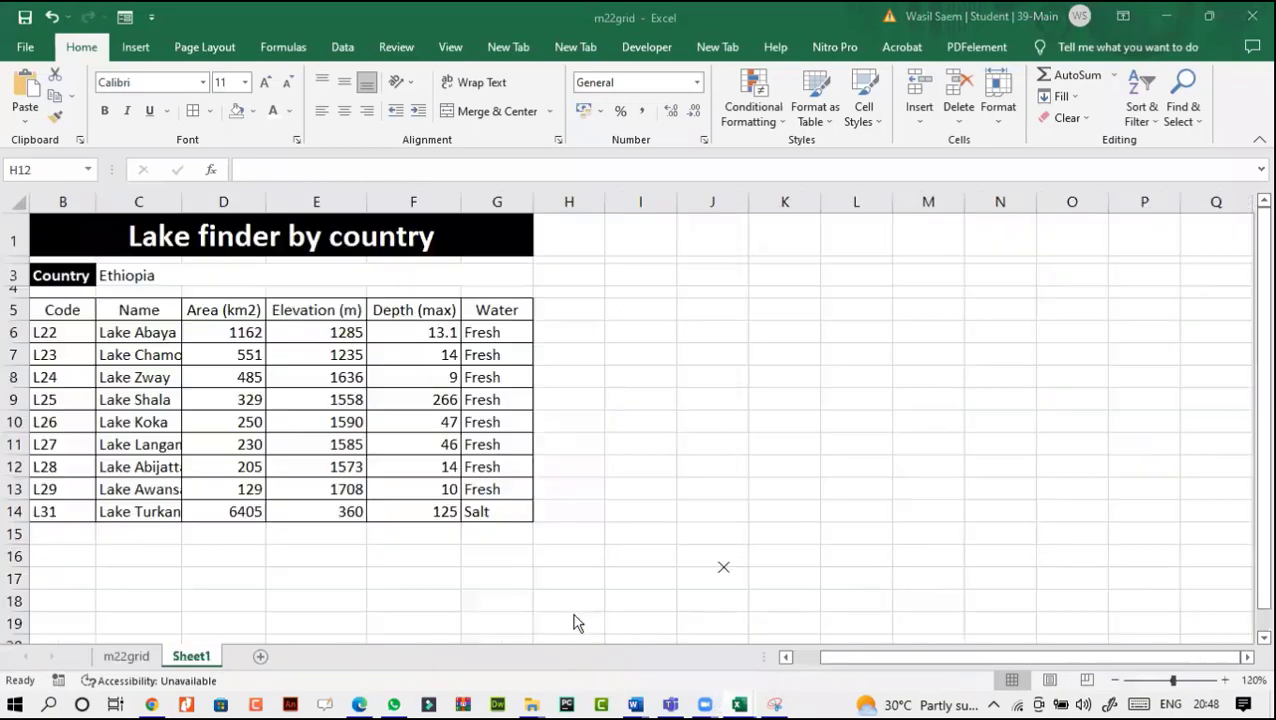
click(132, 277)
key(ctrl+v)
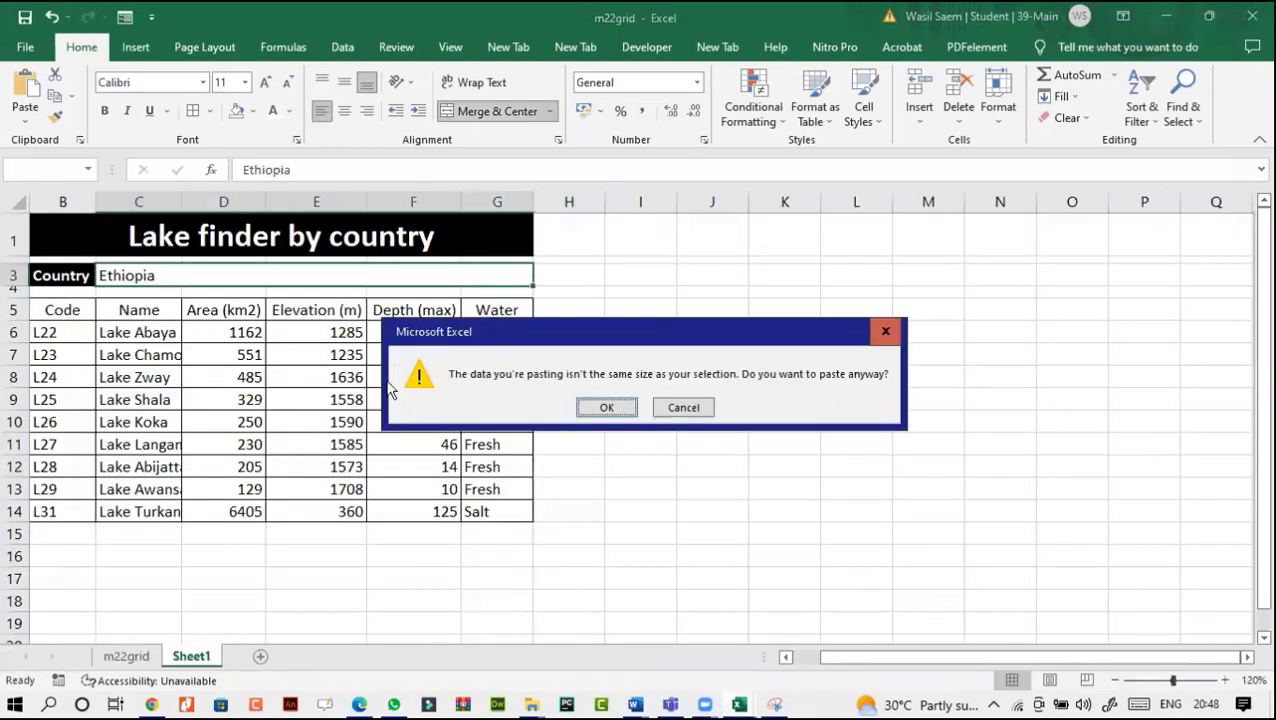
click(607, 408)
click(634, 409)
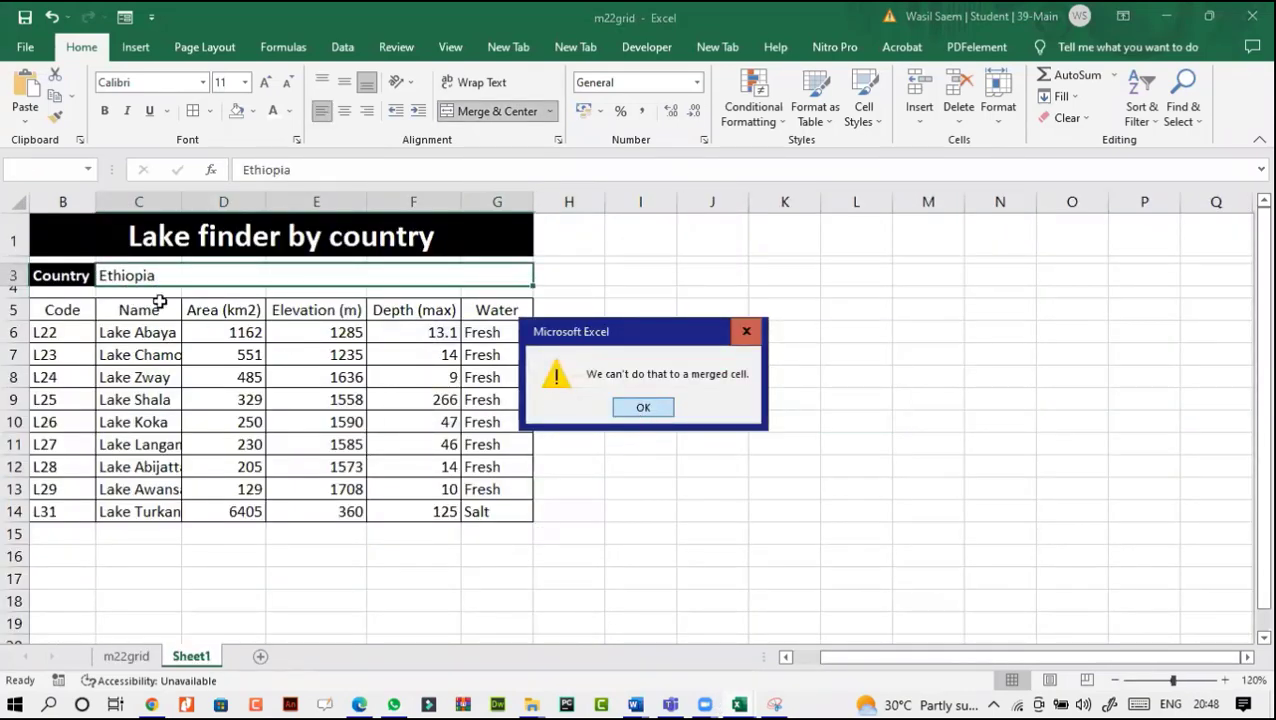
Step: Replace the country in C3 with Kenya and widen column C to fit the lake names
double_click(154, 277)
drag(173, 277, 70, 283)
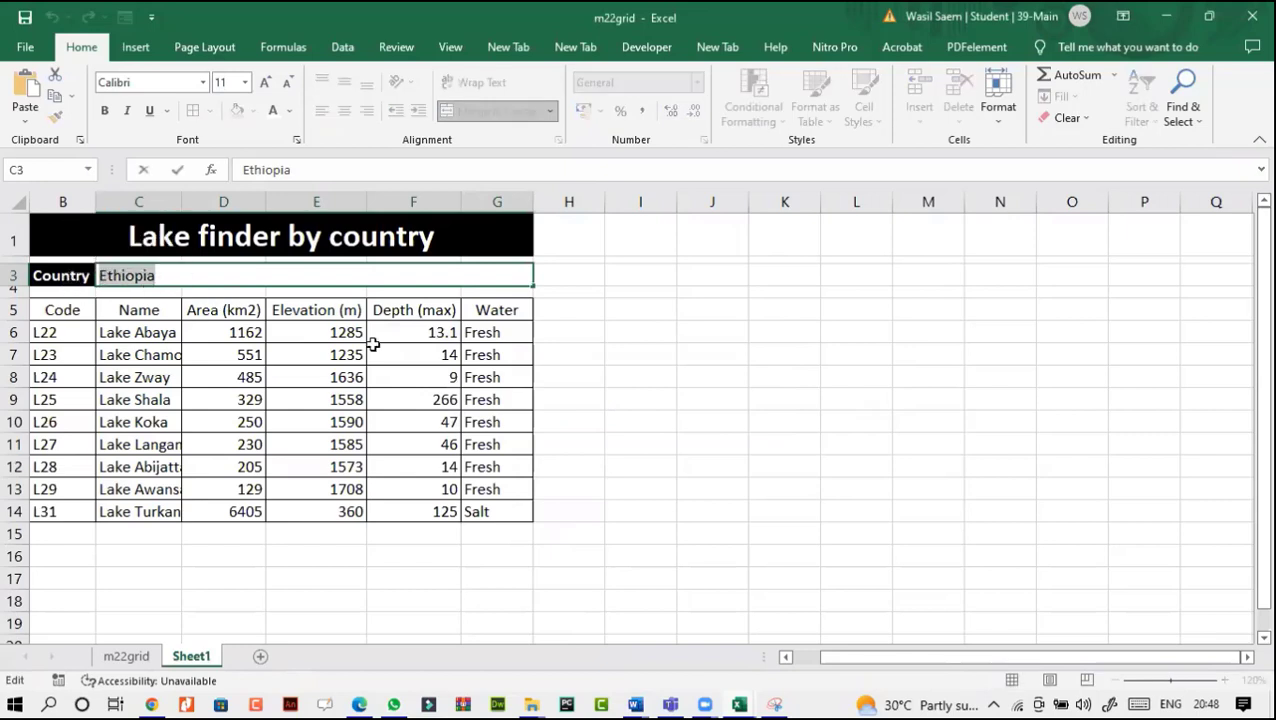
text(Kenya)
click(586, 400)
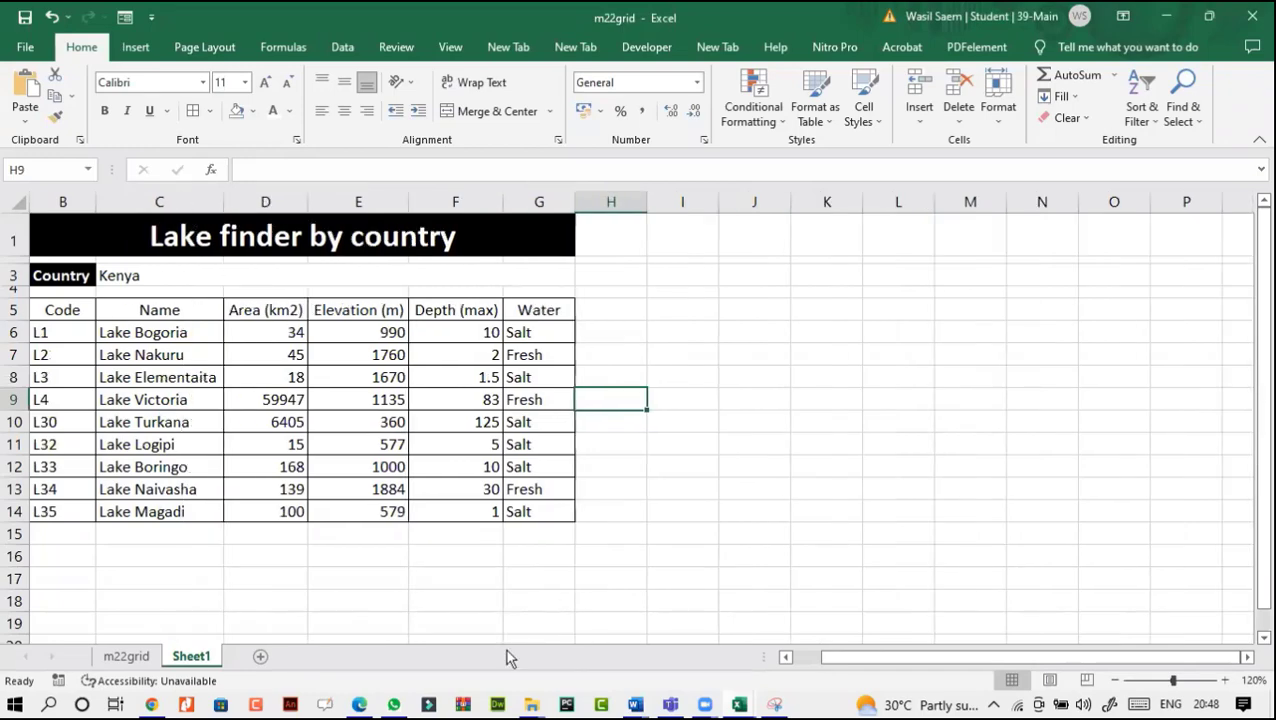
Step: Check question 25 in the exam paper, return to the m22grid workbook and show the sheet's formulas
click(354, 705)
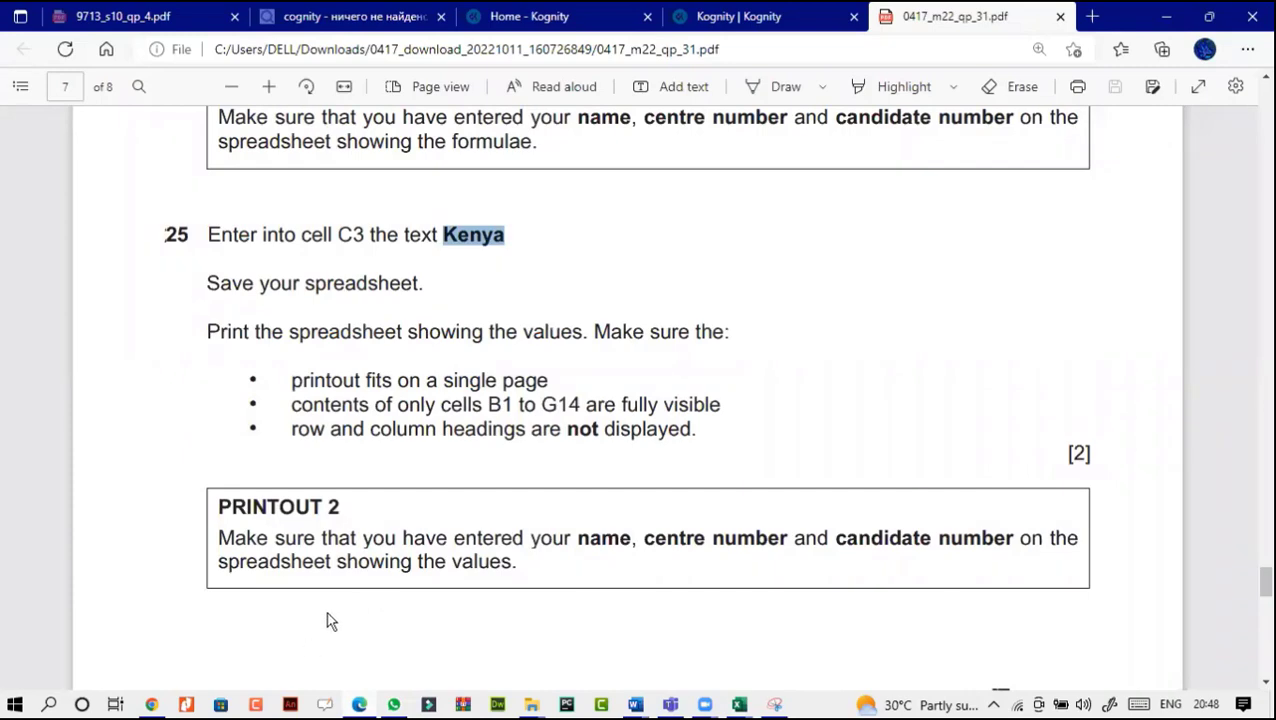
click(738, 705)
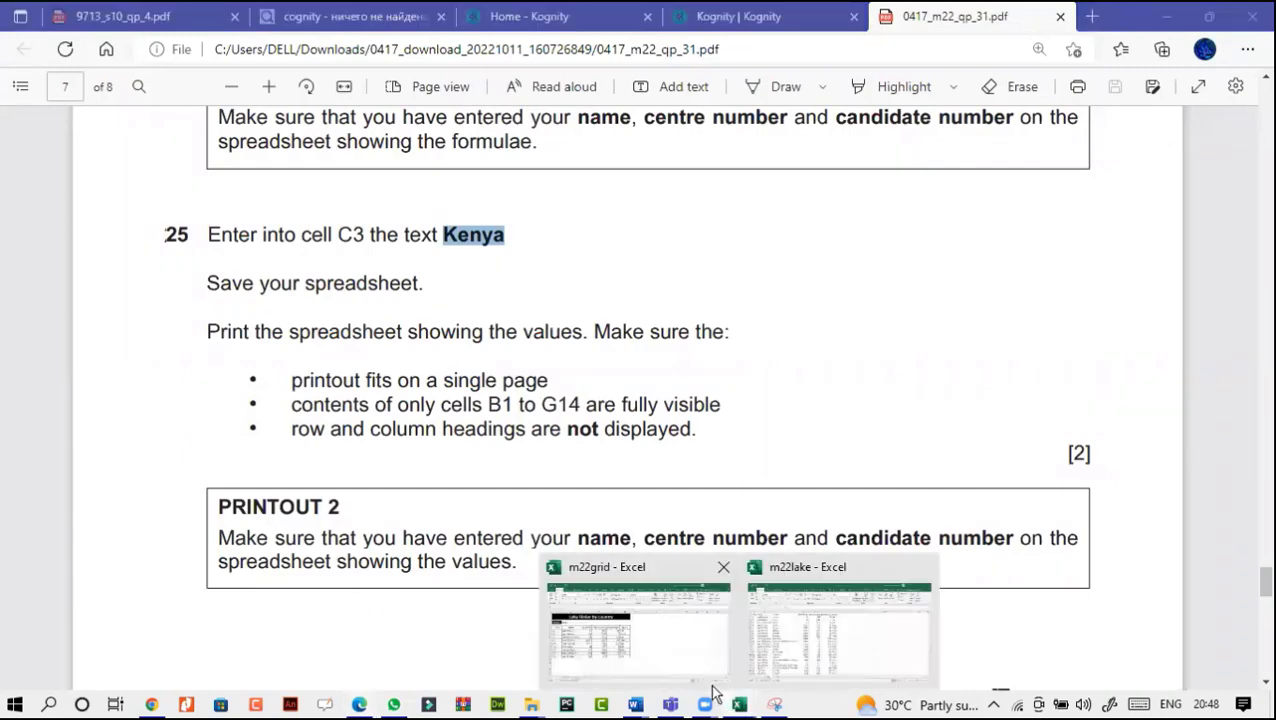
click(575, 587)
key(ctrl+grave)
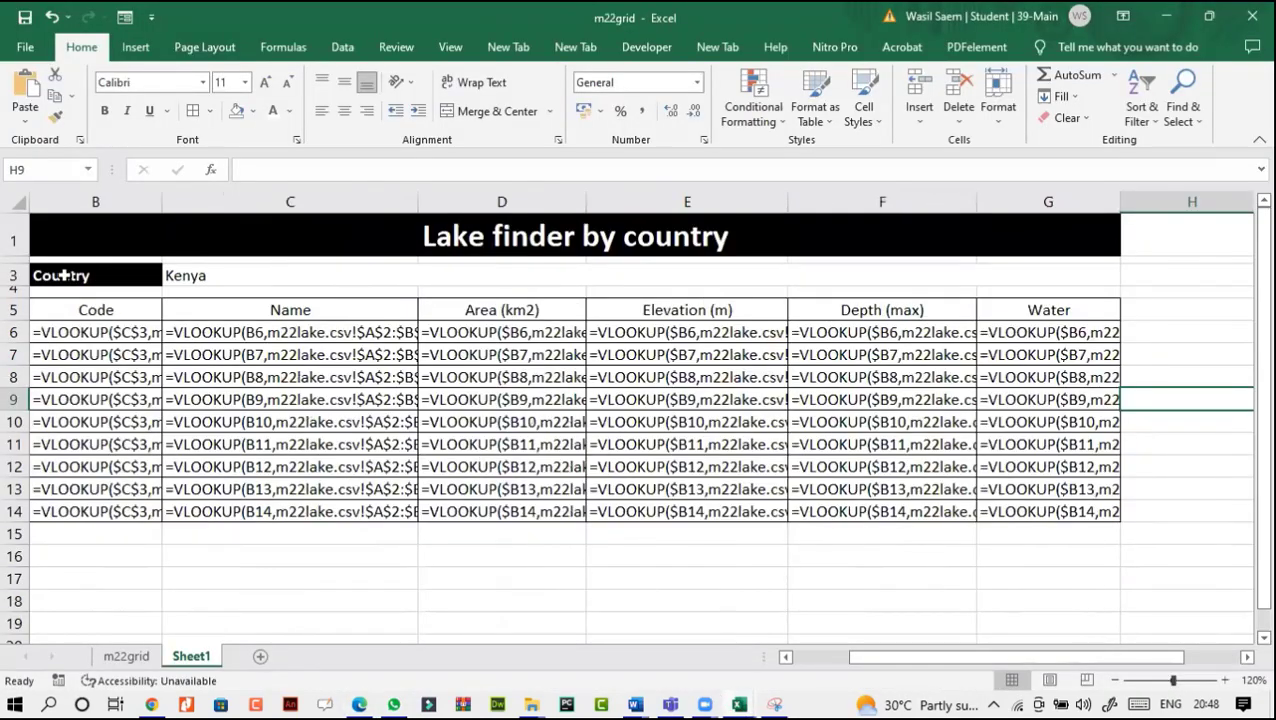
Step: Autofit all columns of Sheet1 so the formulas are fully visible, and look across the table to check them
click(19, 202)
double_click(161, 198)
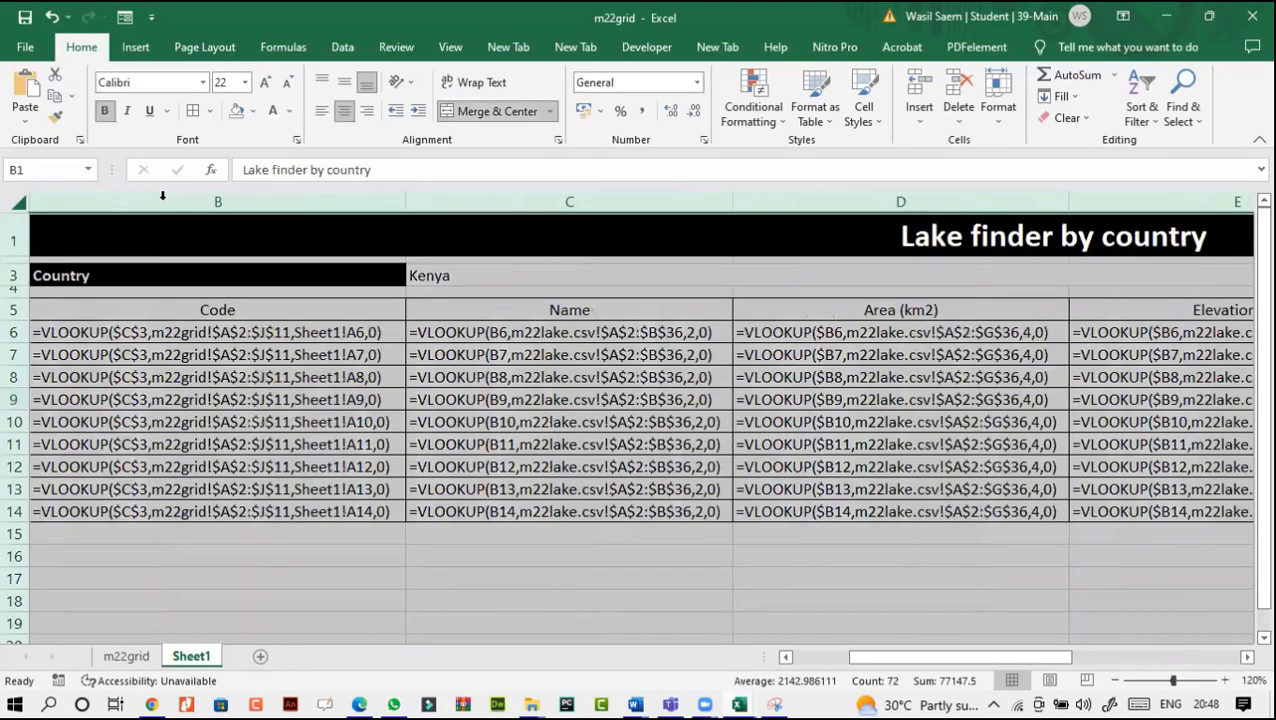
drag(862, 658, 757, 672)
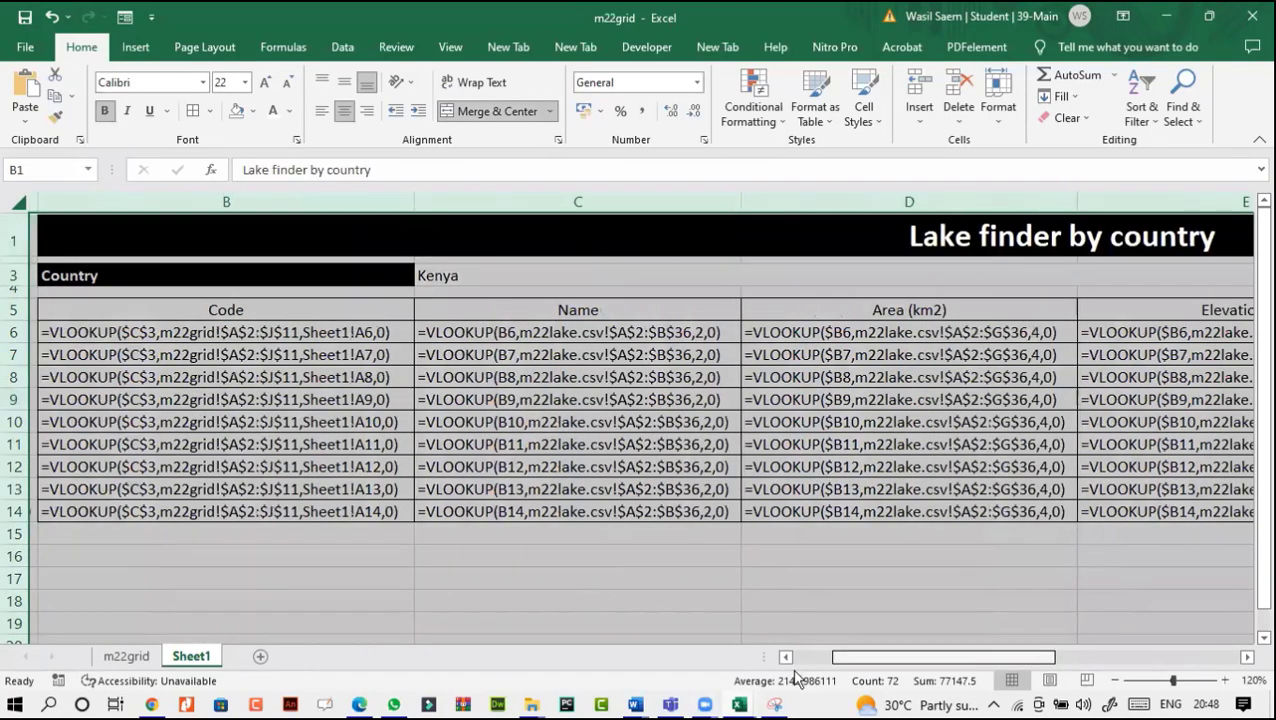
drag(869, 680, 919, 673)
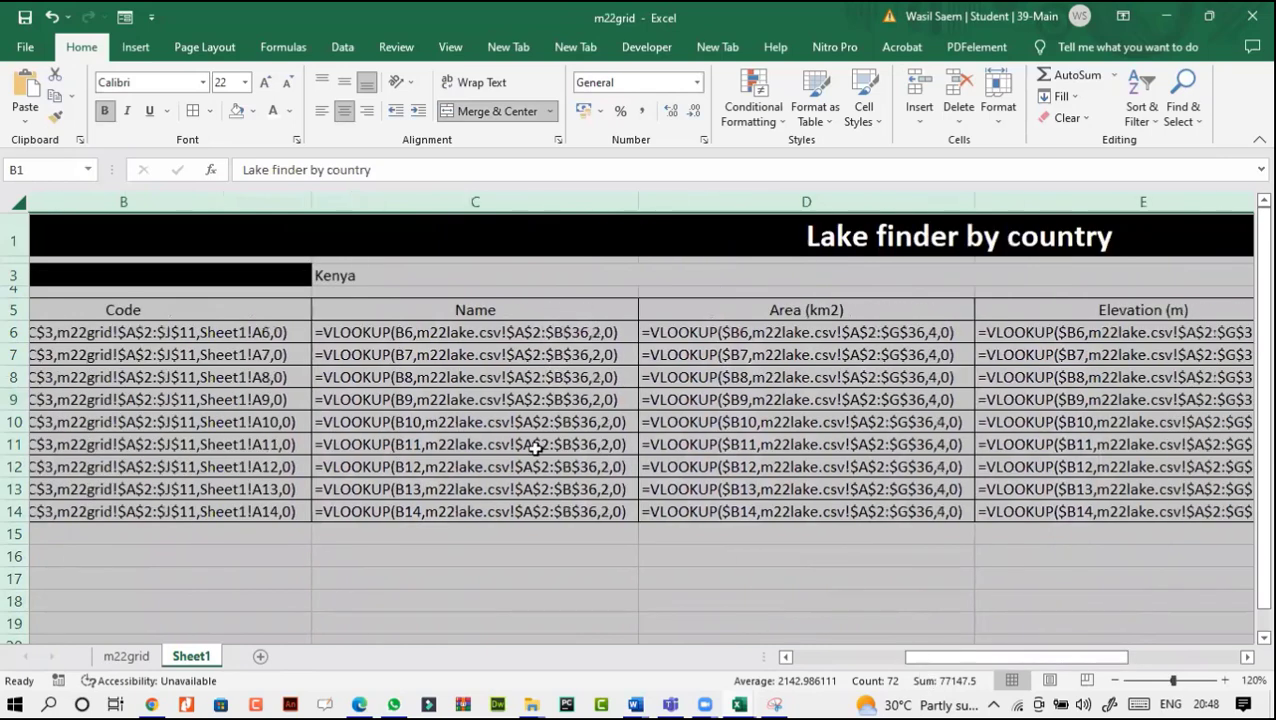
click(530, 403)
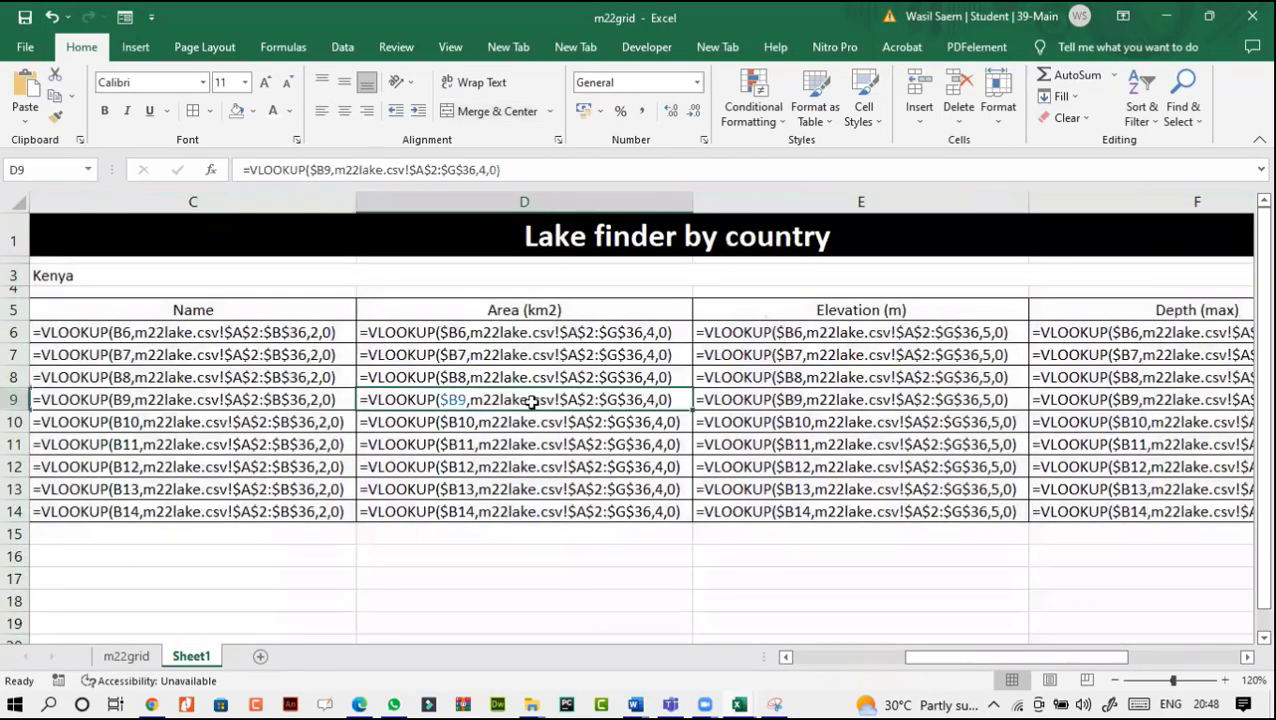
Step: Switch to the exam paper in the browser to review the printout requirements
click(360, 704)
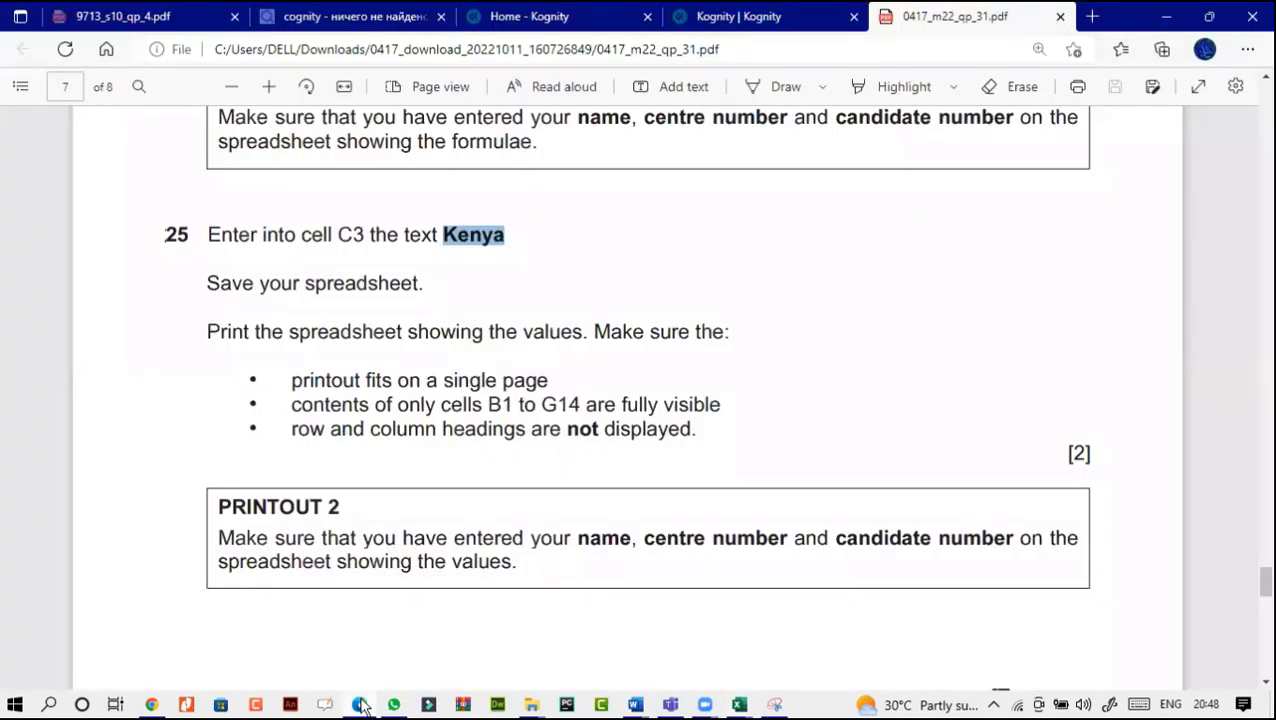